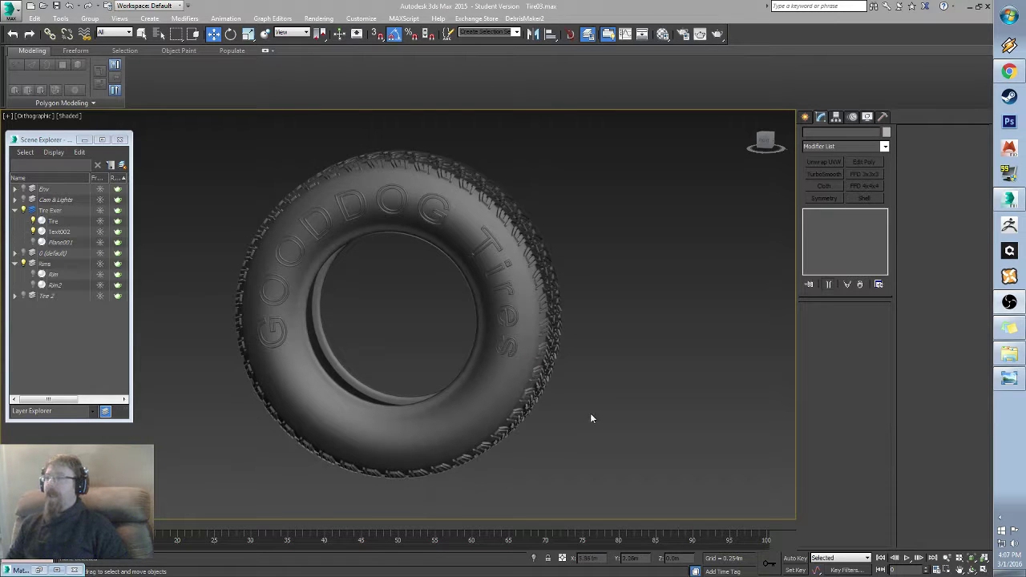
# Step: Examine the GOODDOG tire's sidewall lettering, tread and inner opening from several angles
pyautogui.keyDown('alt'); pyautogui.moveTo(385, 308); pyautogui.dragTo(572, 252, button='middle'); pyautogui.keyUp('alt')
pyautogui.click(572, 252)
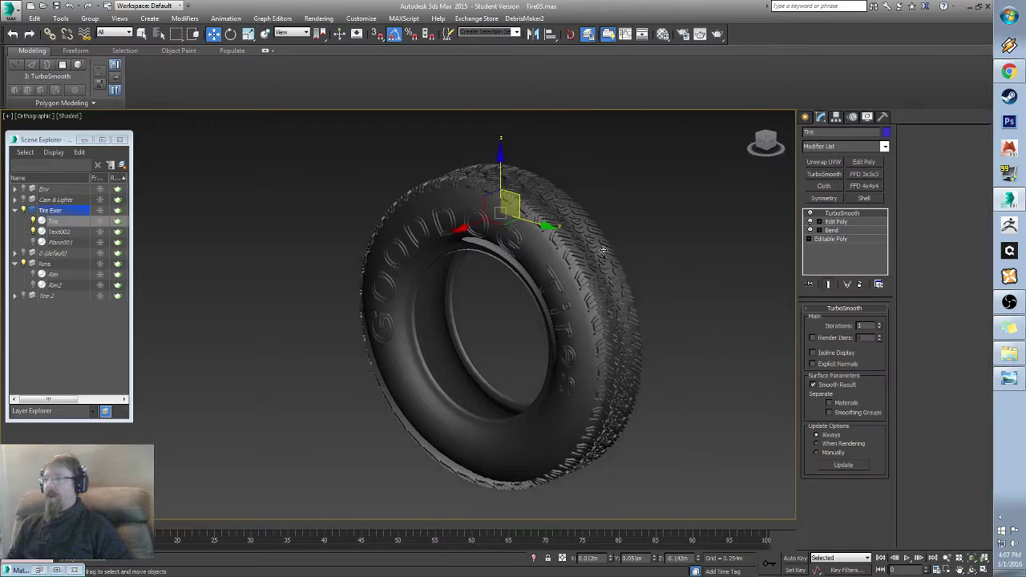
pyautogui.scroll(6, 524, 307)
pyautogui.keyDown('alt'); pyautogui.moveTo(524, 307); pyautogui.dragTo(571, 287, button='middle'); pyautogui.keyUp('alt')
pyautogui.scroll(-3, 571, 287)
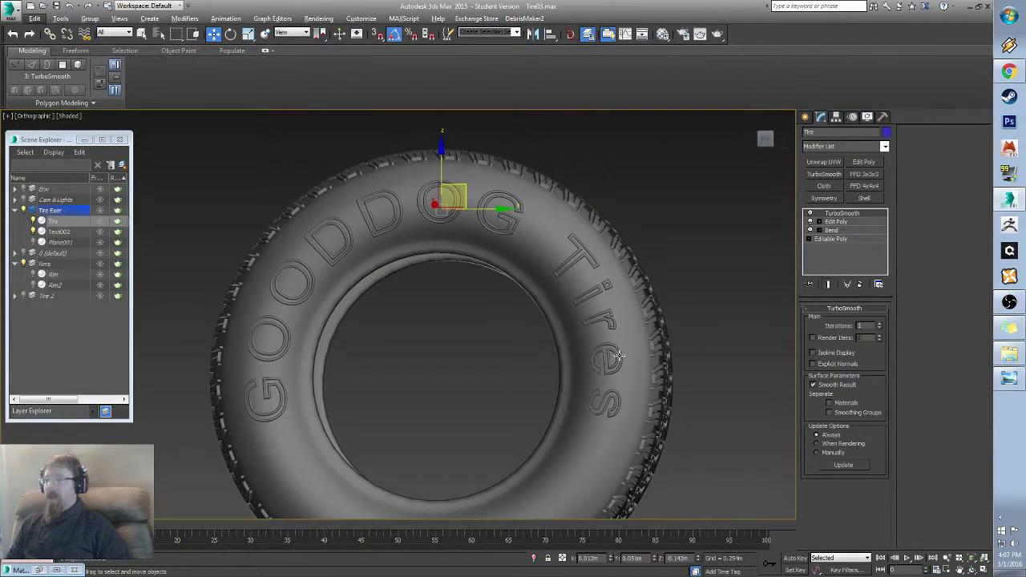
pyautogui.keyDown('alt'); pyautogui.moveTo(521, 369); pyautogui.dragTo(452, 392, button='middle'); pyautogui.keyUp('alt')
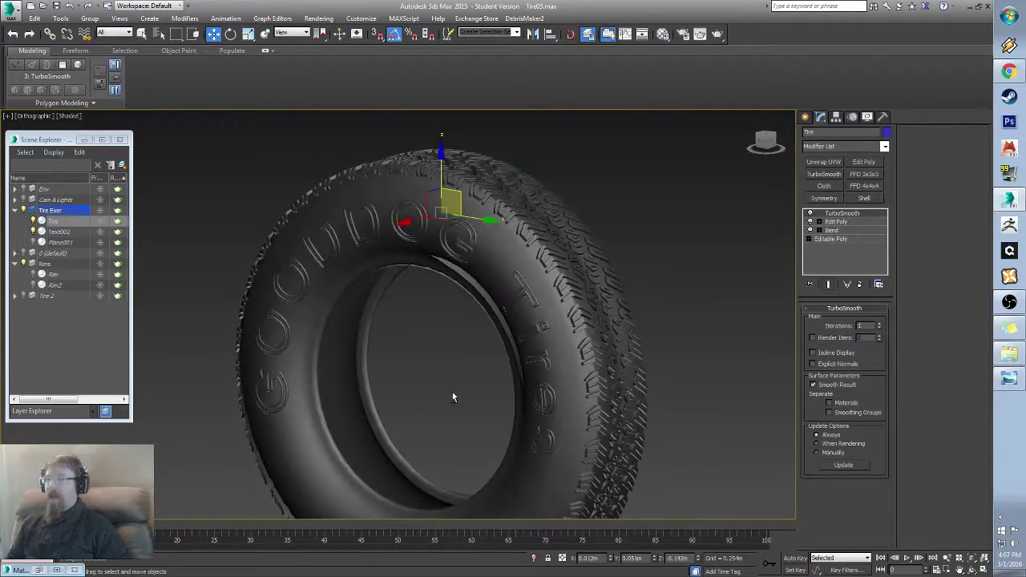
pyautogui.keyDown('alt'); pyautogui.moveTo(405, 347); pyautogui.dragTo(447, 343, button='middle'); pyautogui.keyUp('alt')
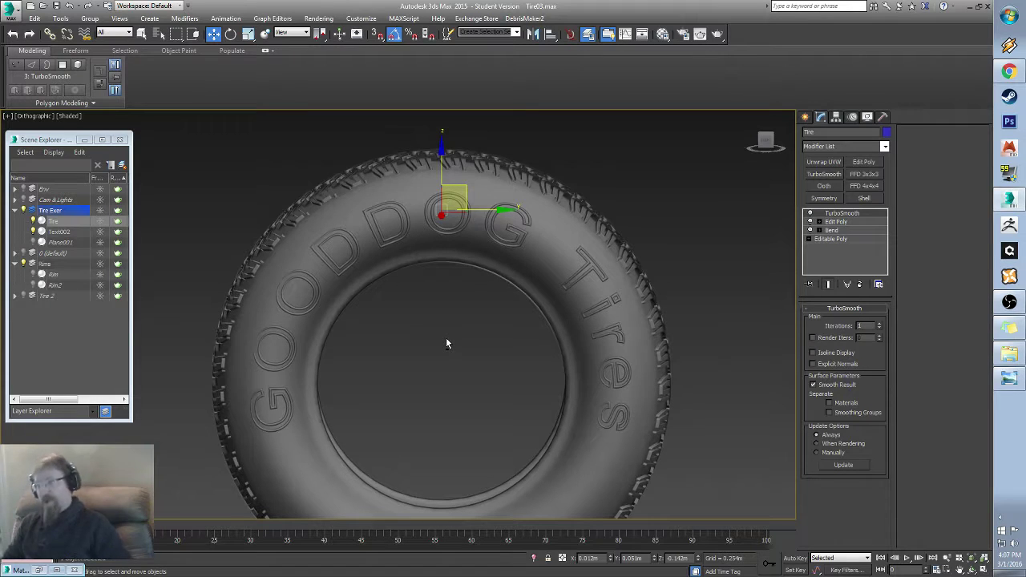
pyautogui.keyDown('alt'); pyautogui.moveTo(487, 324); pyautogui.dragTo(471, 345, button='middle'); pyautogui.keyUp('alt')
pyautogui.scroll(-4, 468, 309)
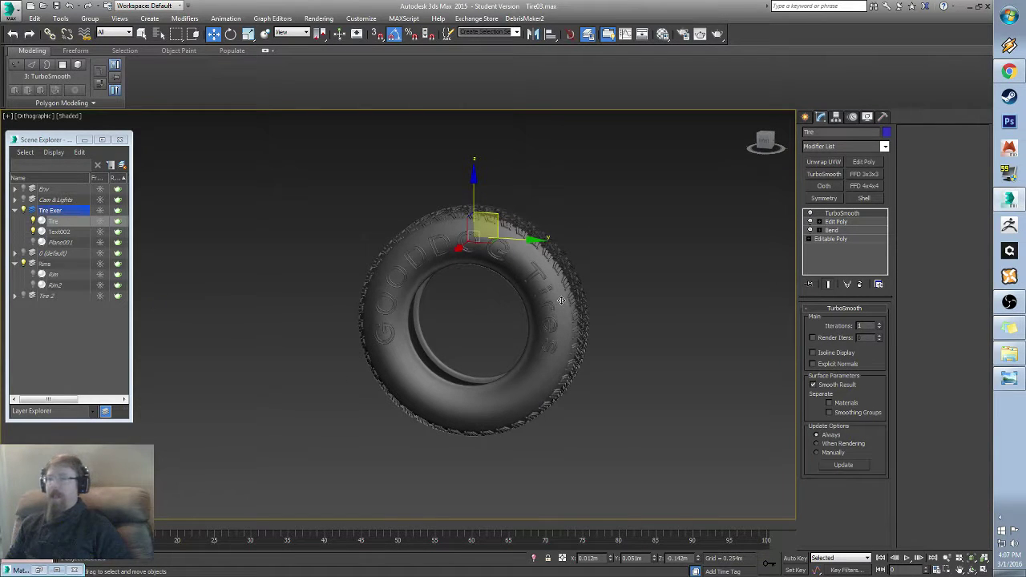
# Step: Hide the Tire Exer layer and show the Tire 2 layer together with Rim2 only
pyautogui.click(33, 284)
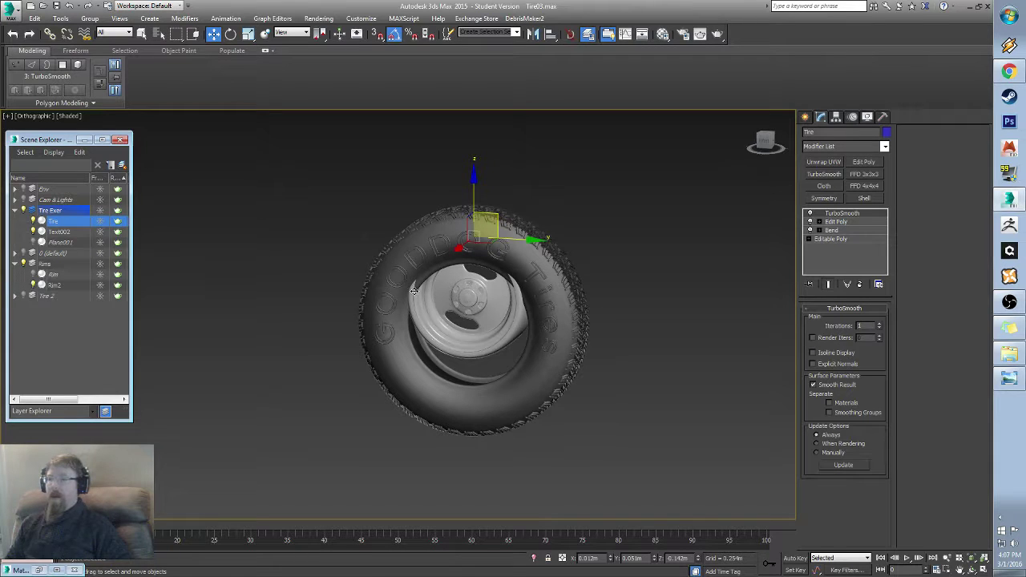
pyautogui.click(33, 284)
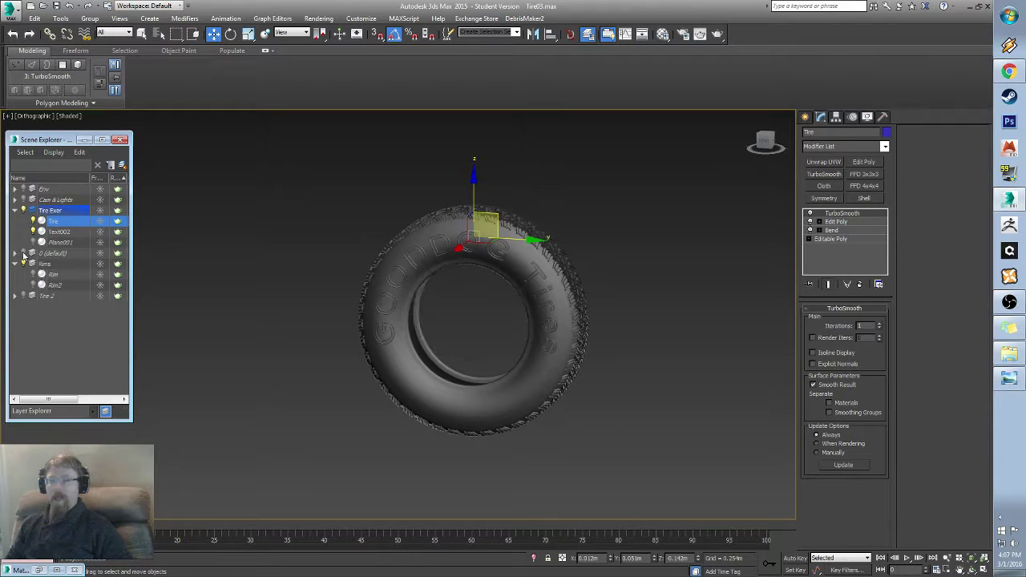
pyautogui.click(23, 210)
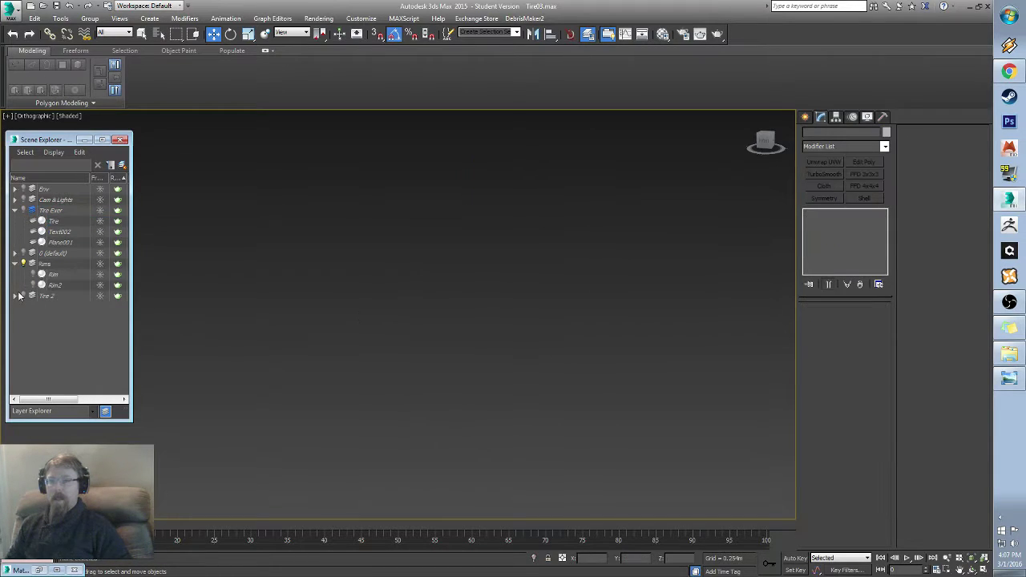
pyautogui.click(23, 295)
pyautogui.click(33, 285)
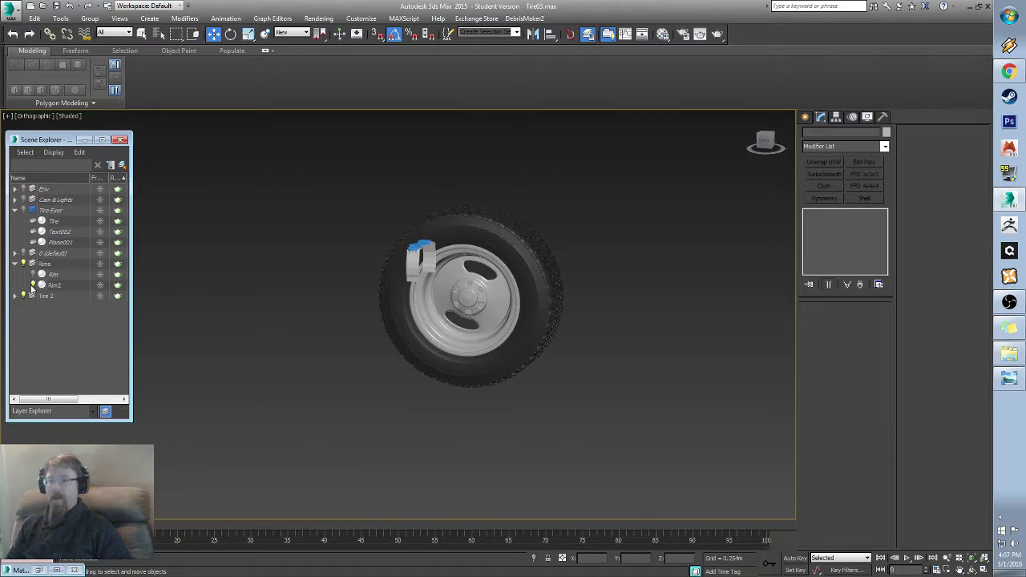
pyautogui.click(33, 274)
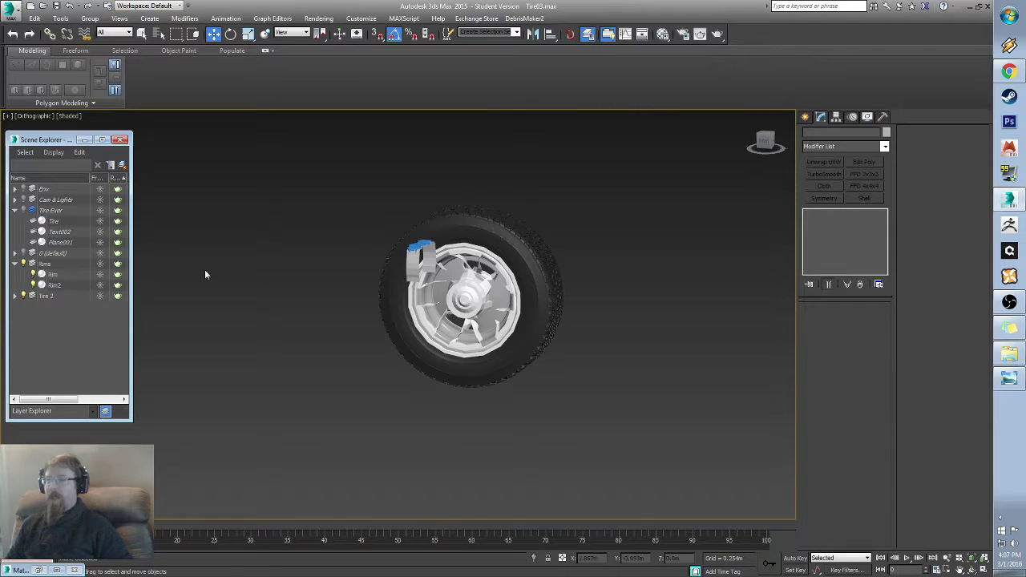
pyautogui.click(33, 274)
# Step: Examine Rim2's slotted face, center hub and lug nuts inside the tire from several angles
pyautogui.scroll(5, 442, 331)
pyautogui.keyDown('alt'); pyautogui.moveTo(441, 331); pyautogui.dragTo(438, 325, button='middle'); pyautogui.keyUp('alt')
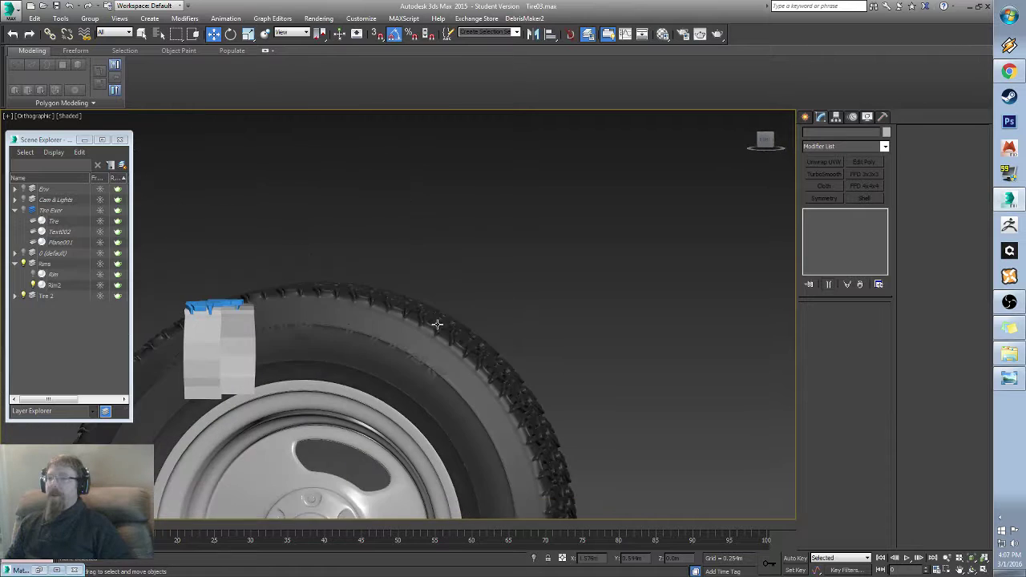
pyautogui.moveTo(373, 373); pyautogui.dragTo(460, 259, button='middle')
pyautogui.click(493, 368)
pyautogui.keyDown('alt'); pyautogui.moveTo(493, 368); pyautogui.dragTo(511, 368, button='middle'); pyautogui.keyUp('alt')
pyautogui.scroll(-4, 510, 367)
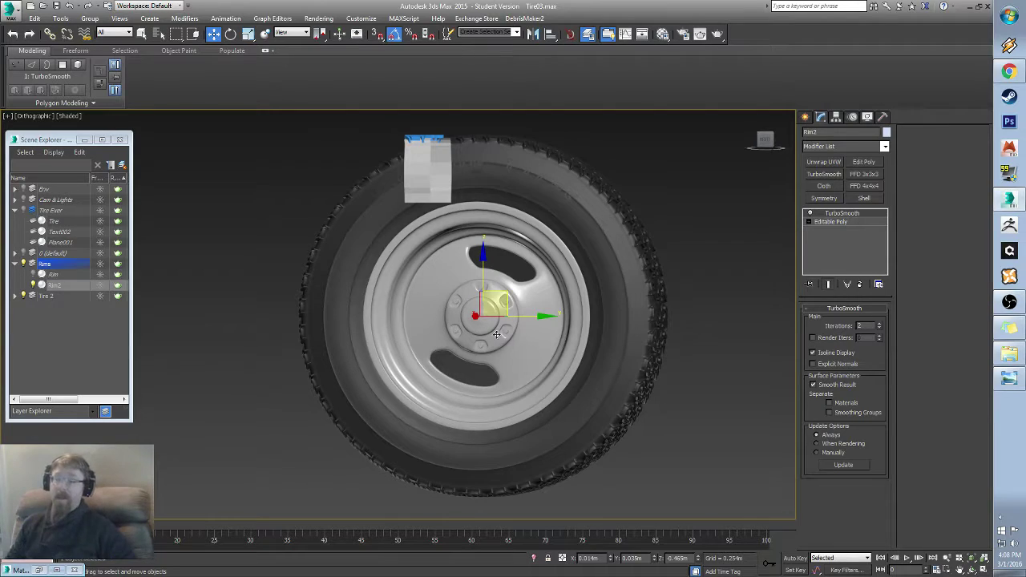
pyautogui.keyDown('alt'); pyautogui.moveTo(488, 288); pyautogui.dragTo(459, 305, button='middle'); pyautogui.keyUp('alt')
pyautogui.scroll(8, 462, 309)
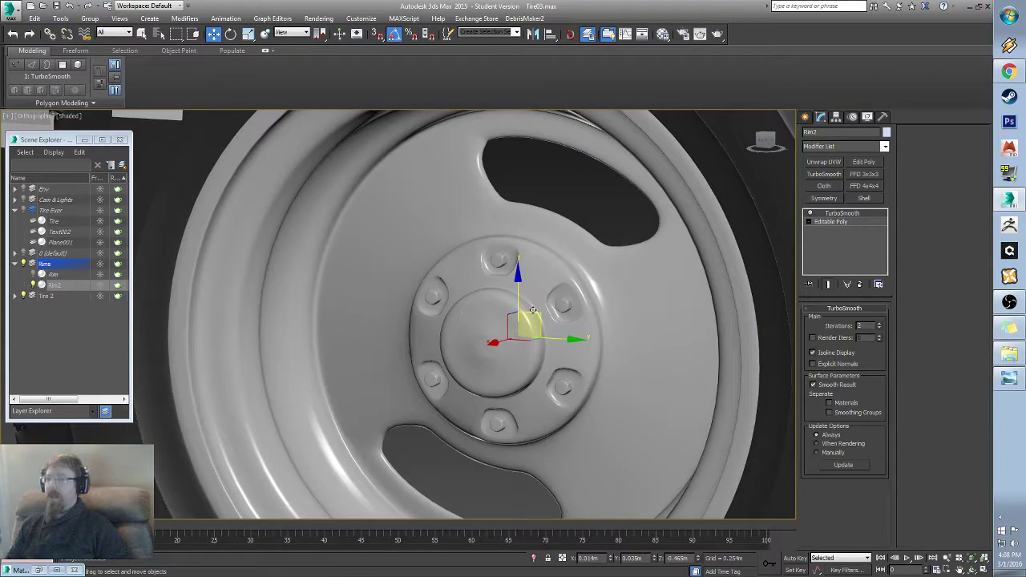
pyautogui.scroll(-3, 532, 310)
pyautogui.scroll(-4, 435, 333)
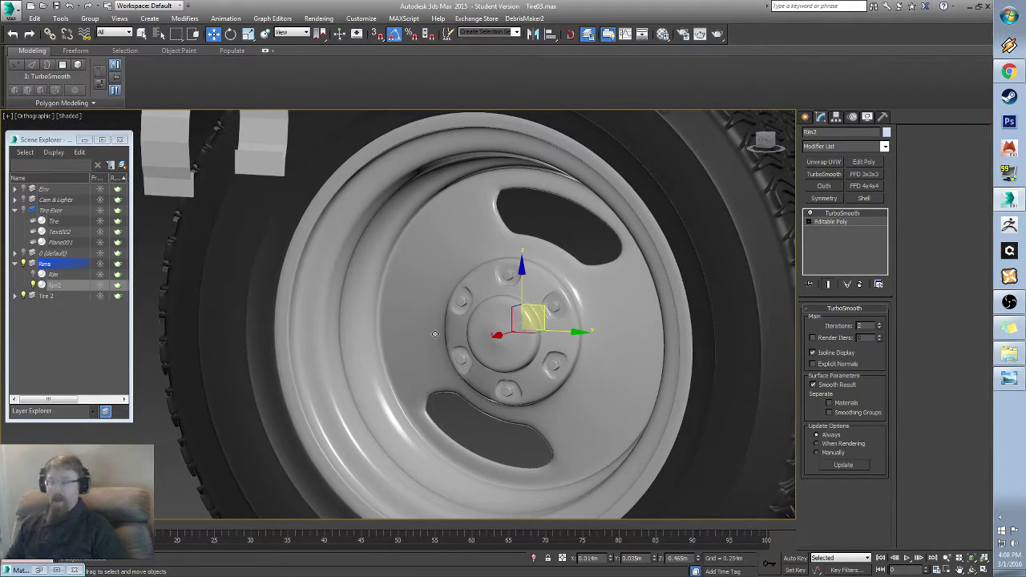
# Step: Inspect Rim2's mesh with edged faces displayed, return to plain shading and view the wheel from the other side
pyautogui.press('F4')
pyautogui.keyDown('alt'); pyautogui.moveTo(514, 326); pyautogui.dragTo(535, 318, button='middle'); pyautogui.keyUp('alt')
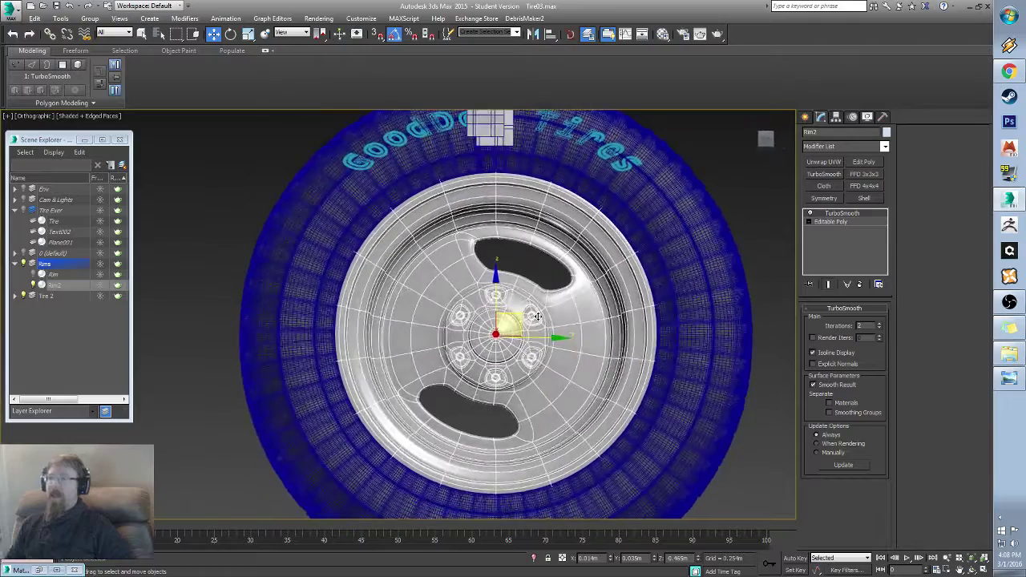
pyautogui.press('F4')
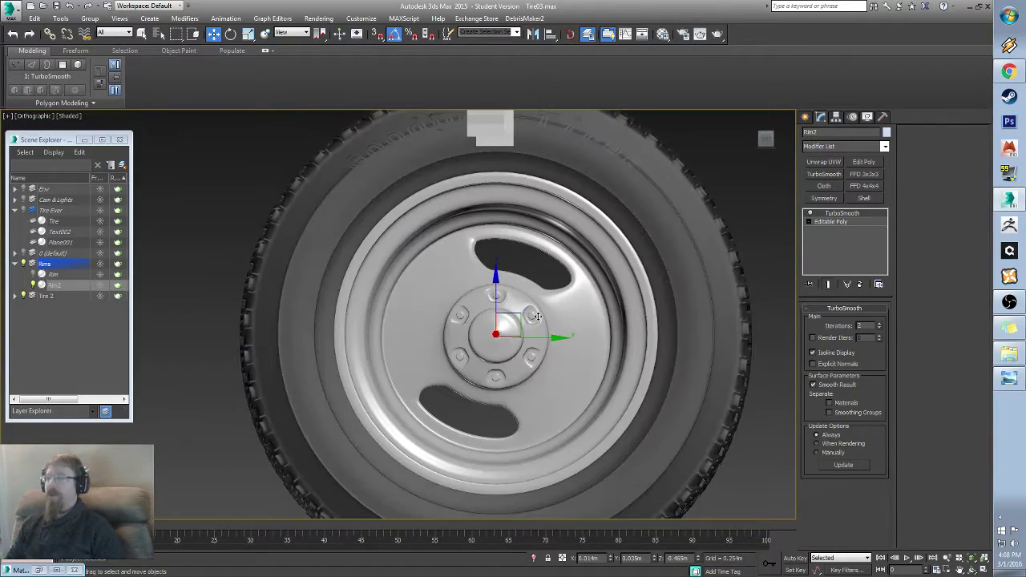
pyautogui.keyDown('alt'); pyautogui.moveTo(562, 313); pyautogui.dragTo(496, 328, button='middle'); pyautogui.keyUp('alt')
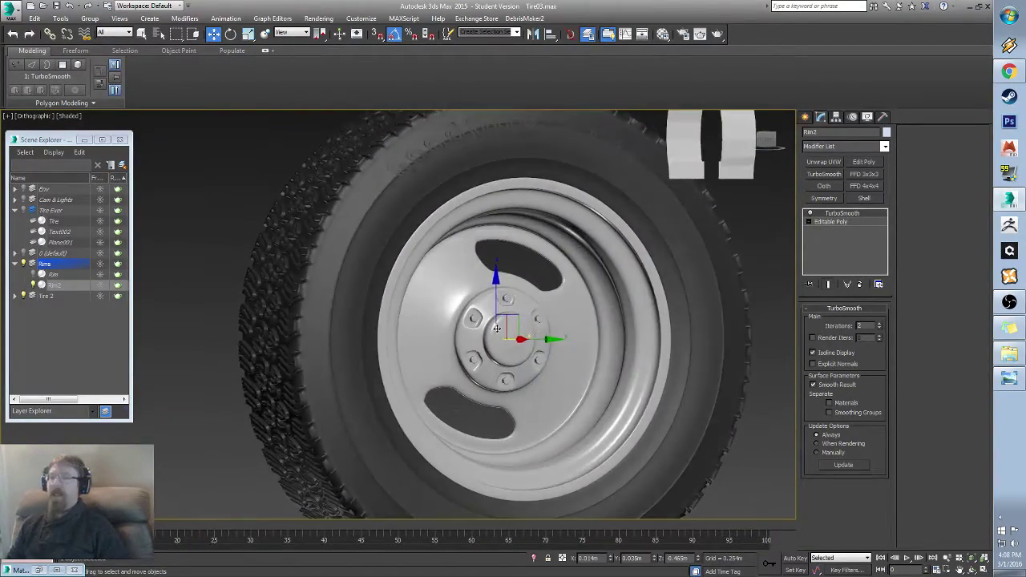
# Step: Hide Rim2, show Rim in its place, and frame it in a perspective view
pyautogui.click(30, 286)
pyautogui.click(33, 274)
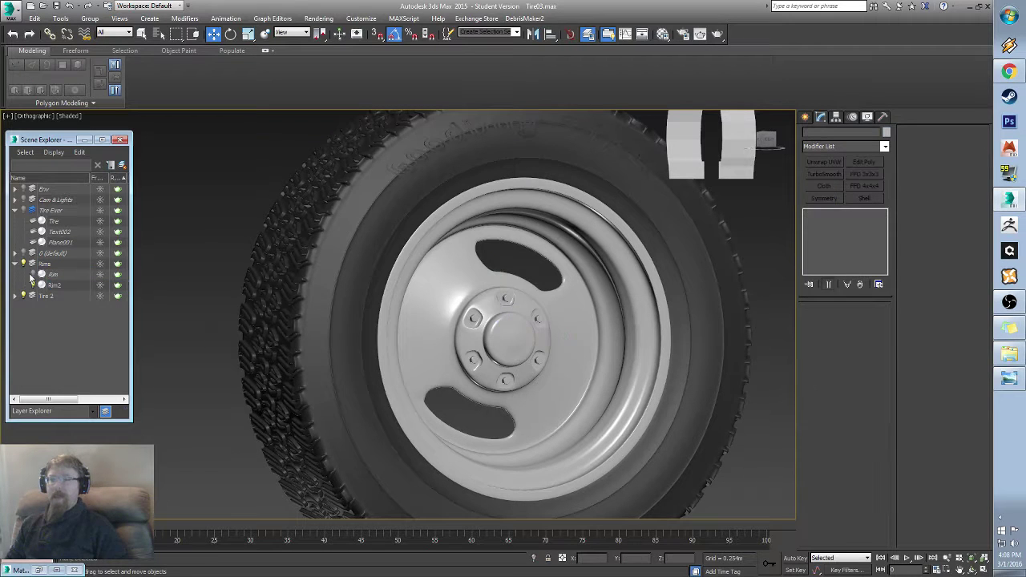
pyautogui.click(33, 285)
pyautogui.click(530, 337)
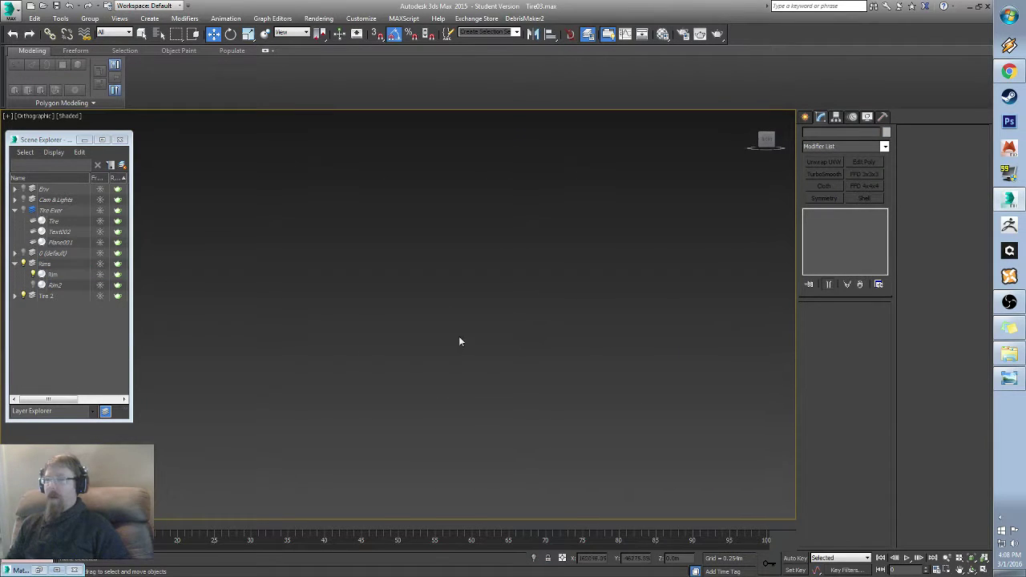
pyautogui.click(751, 116)
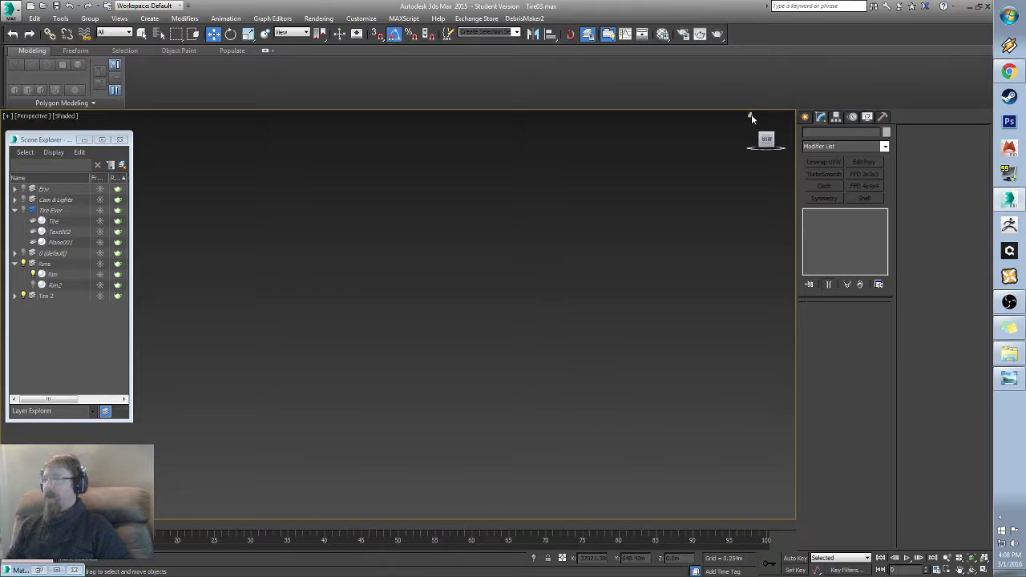
pyautogui.click(378, 396)
pyautogui.press('z')
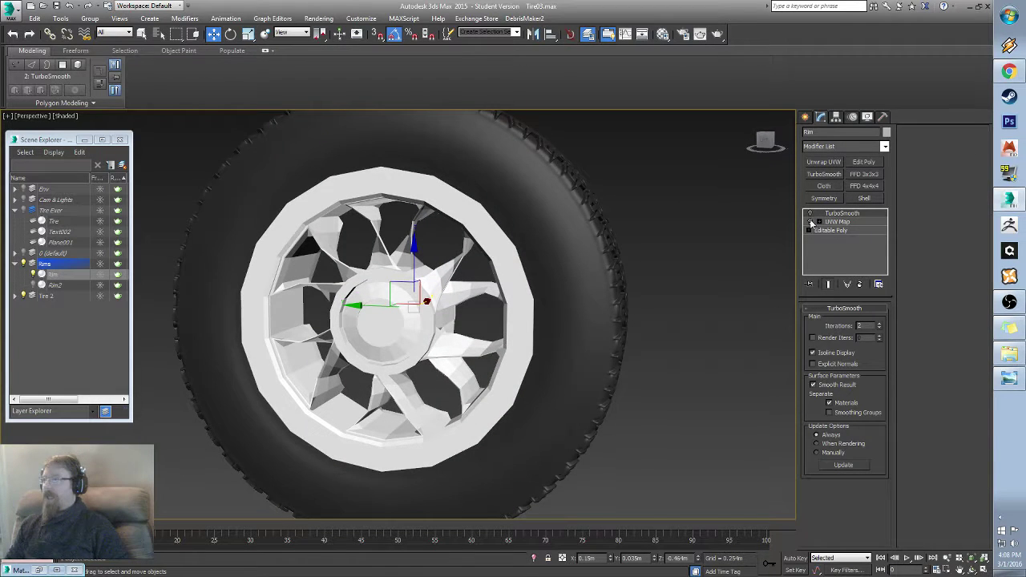
# Step: Turn on Rim's TurboSmooth modifier and view the smoothed spokes from both sides of the wheel
pyautogui.click(810, 214)
pyautogui.keyDown('alt'); pyautogui.moveTo(535, 300); pyautogui.dragTo(353, 303, button='middle'); pyautogui.keyUp('alt')
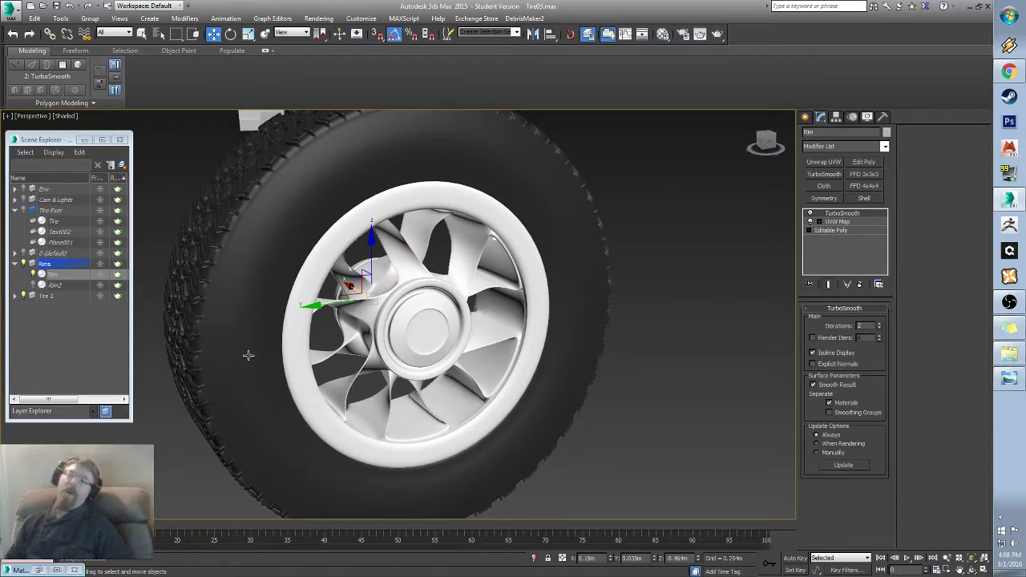
pyautogui.keyDown('alt'); pyautogui.moveTo(405, 361); pyautogui.dragTo(554, 342, button='middle'); pyautogui.keyUp('alt')
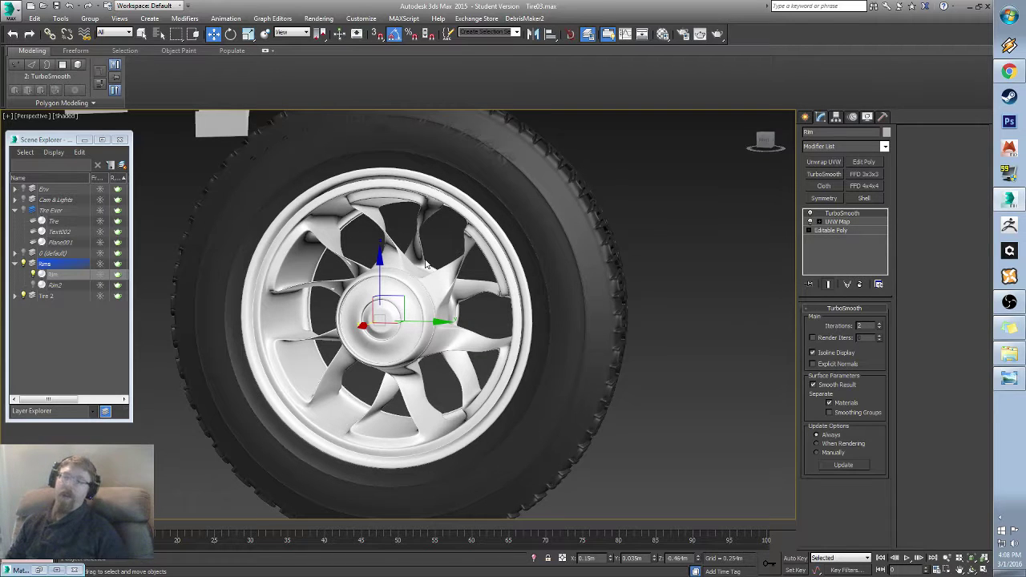
pyautogui.keyDown('alt'); pyautogui.moveTo(376, 324); pyautogui.dragTo(533, 318, button='middle'); pyautogui.keyUp('alt')
pyautogui.moveTo(578, 261); pyautogui.dragTo(543, 302, button='middle')
pyautogui.scroll(-4, 543, 302)
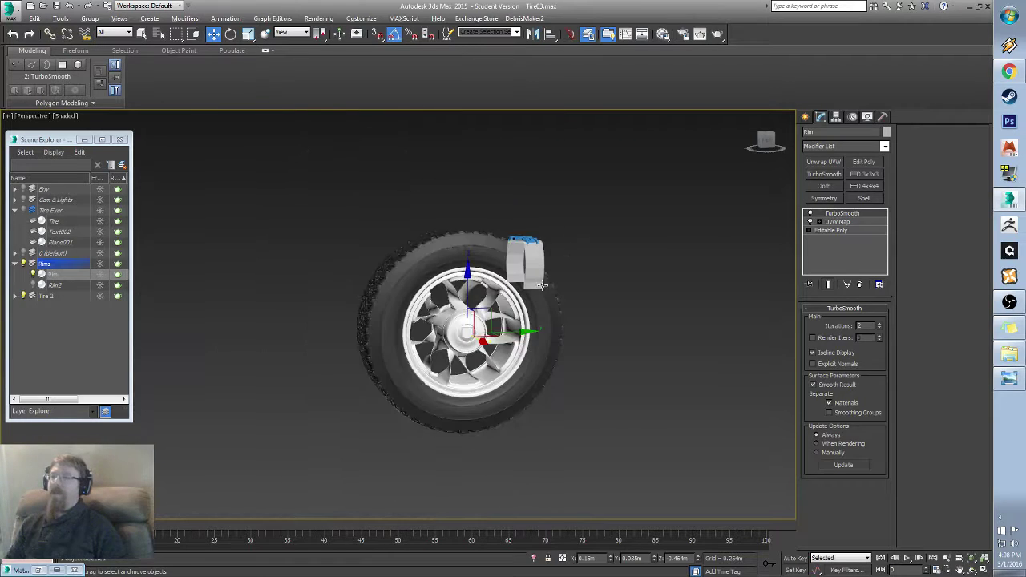
# Step: Hide the Tire 2 original pieces beside the wheel and inspect the rim's twisted spokes up close
pyautogui.click(542, 285)
pyautogui.rightClick(573, 216)
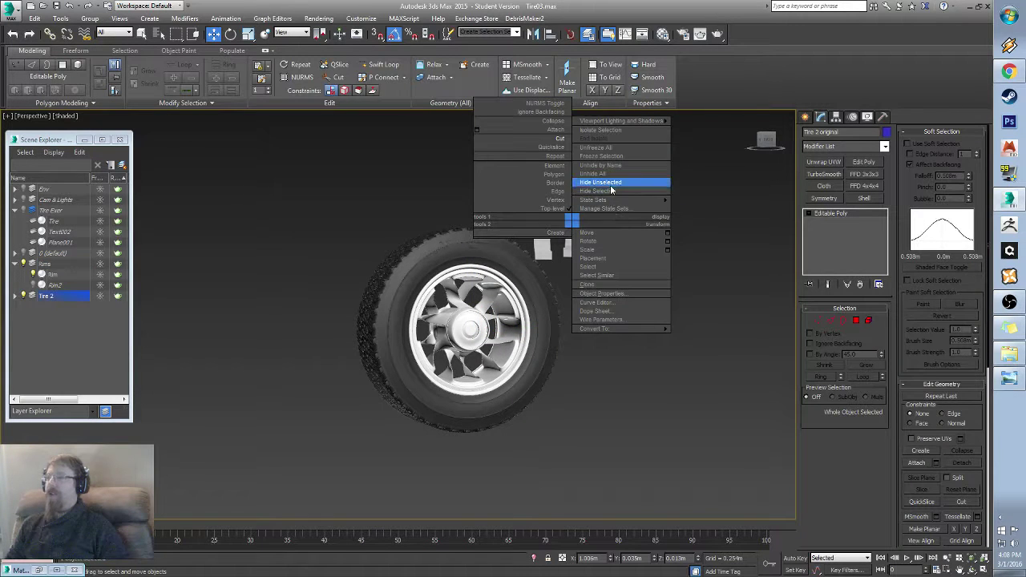
pyautogui.click(602, 191)
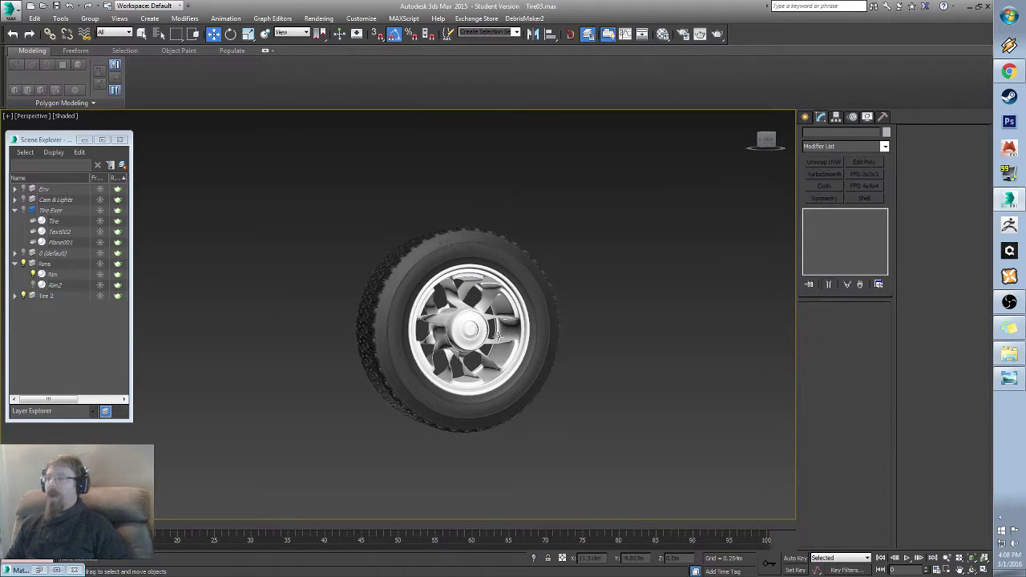
pyautogui.scroll(6, 498, 336)
pyautogui.keyDown('alt'); pyautogui.moveTo(481, 301); pyautogui.dragTo(408, 322, button='middle'); pyautogui.keyUp('alt')
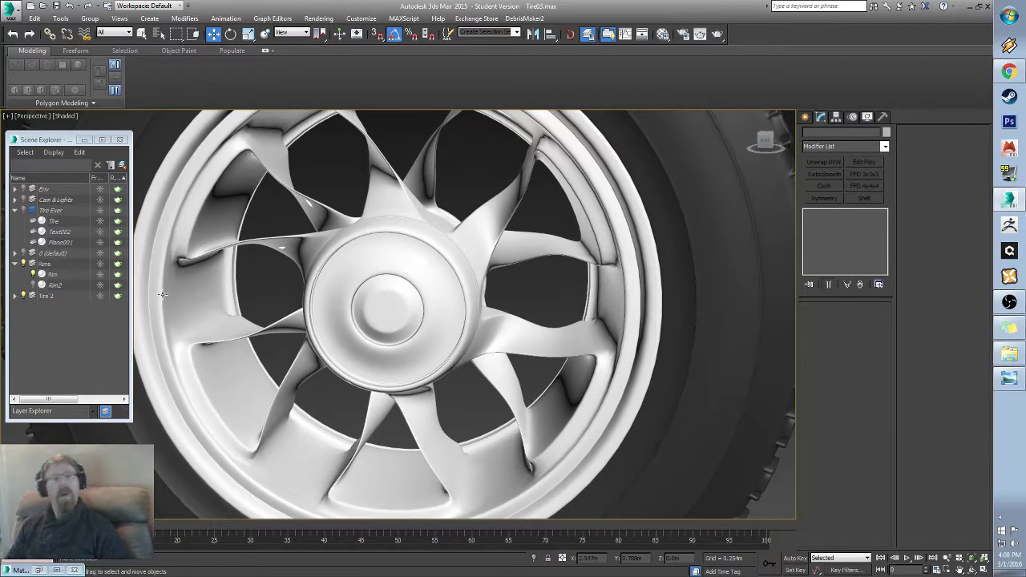
pyautogui.scroll(-4, 207, 323)
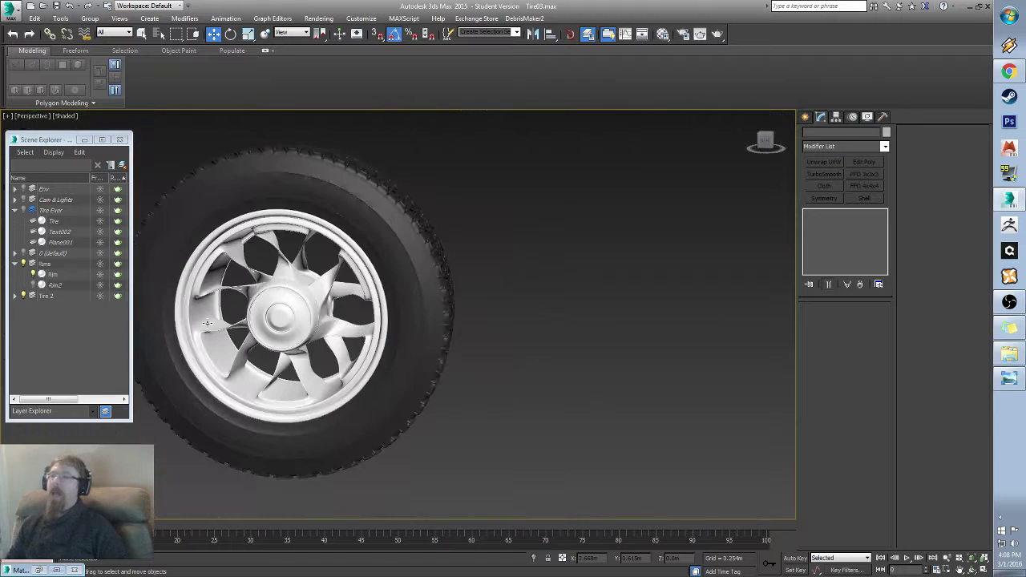
pyautogui.moveTo(247, 281); pyautogui.dragTo(160, 285, button='middle')
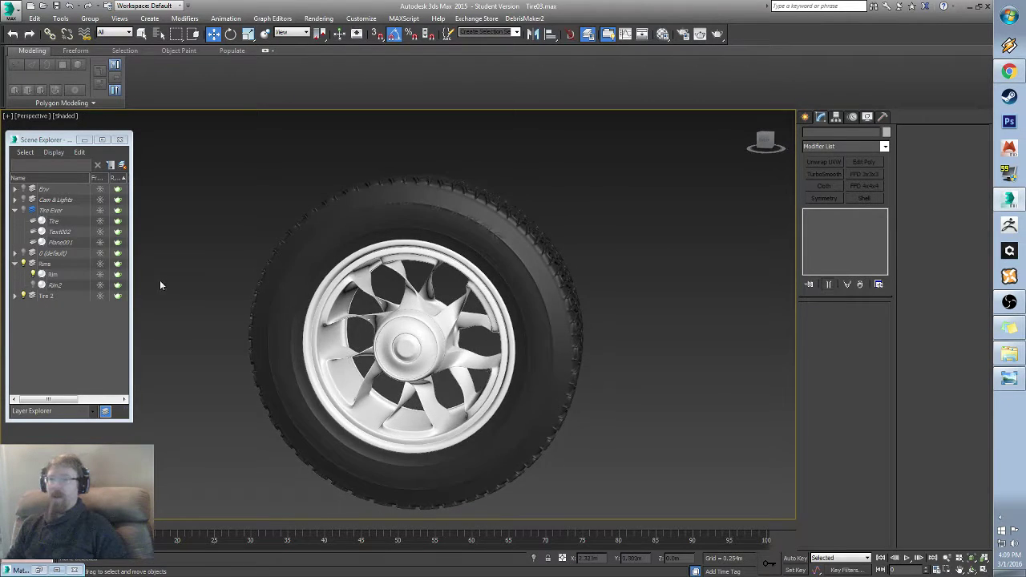
# Step: Hide the Tire 2 and Rims layers and show the Tire Exer layer
pyautogui.click(23, 296)
pyautogui.click(22, 264)
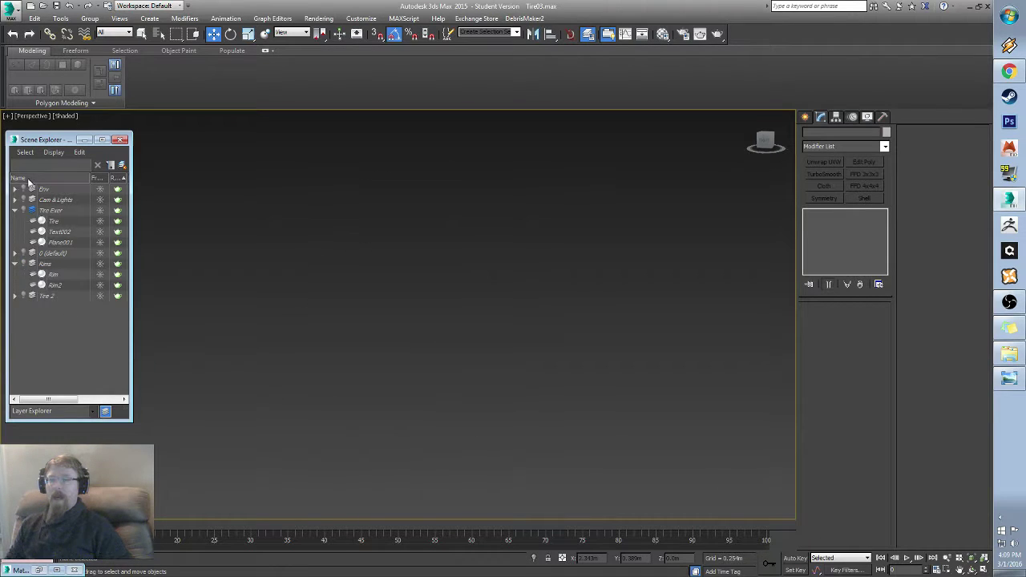
pyautogui.click(24, 210)
pyautogui.moveTo(437, 334); pyautogui.dragTo(442, 313, button='middle')
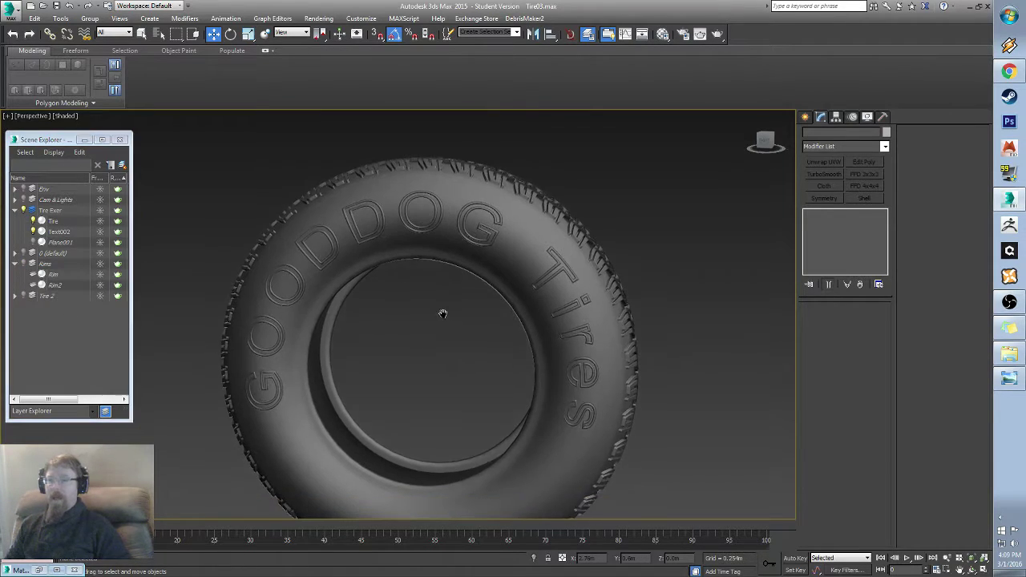
# Step: Show Plane001 with the rim reference image, select it, and view it through the tire's opening
pyautogui.click(32, 242)
pyautogui.moveTo(412, 353); pyautogui.dragTo(590, 357, button='middle')
pyautogui.click(441, 385)
pyautogui.moveTo(590, 356); pyautogui.dragTo(605, 355)
pyautogui.keyDown('alt'); pyautogui.moveTo(488, 393); pyautogui.dragTo(573, 361, button='middle'); pyautogui.keyUp('alt')
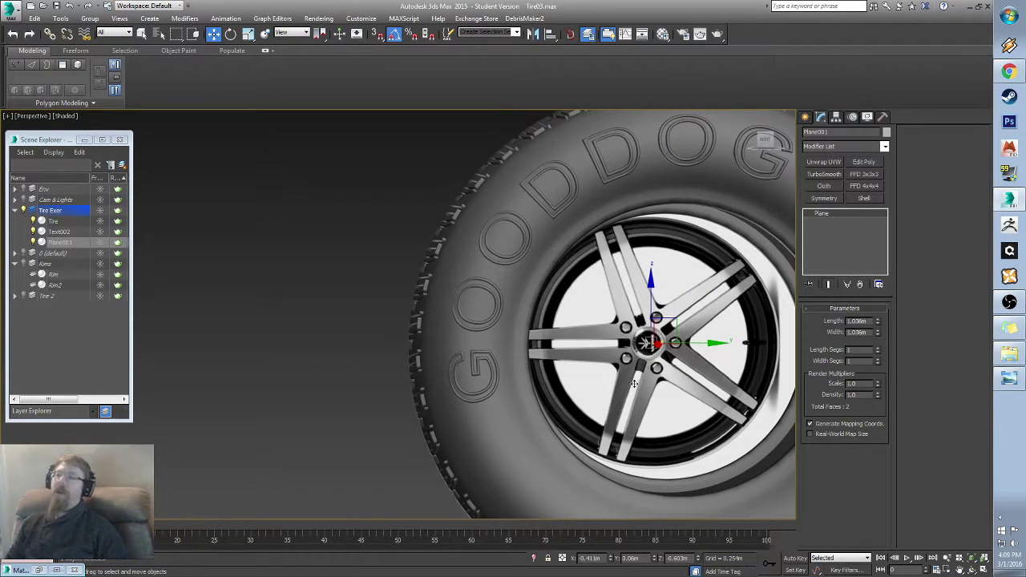
# Step: Switch the viewport to an orthographic projection and compare the rim reference image with the tire's opening
pyautogui.keyDown('alt'); pyautogui.moveTo(635, 382); pyautogui.dragTo(631, 375, button='middle'); pyautogui.keyUp('alt')
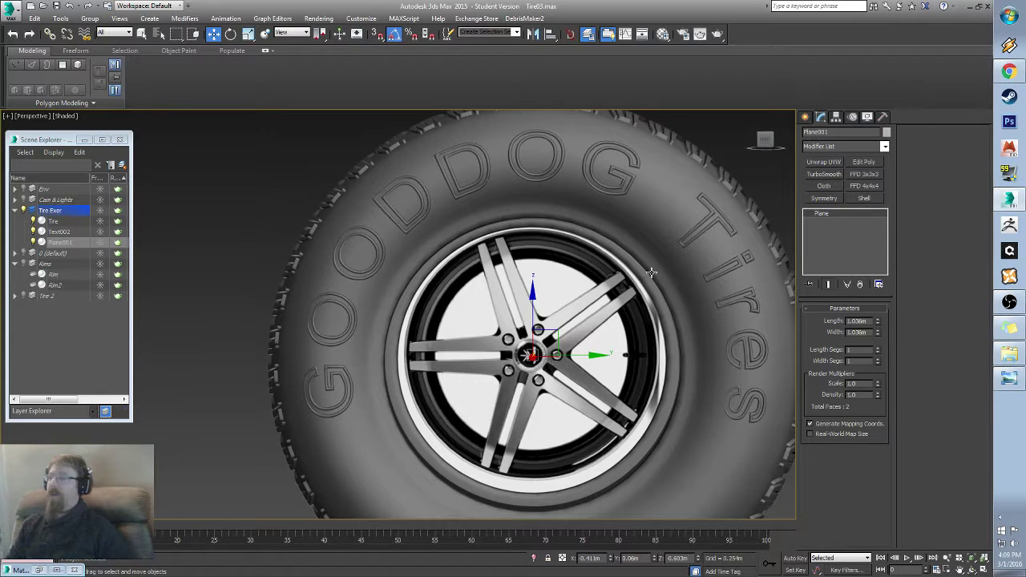
pyautogui.keyDown('alt'); pyautogui.moveTo(542, 383); pyautogui.dragTo(478, 335, button='middle'); pyautogui.keyUp('alt')
pyautogui.press('u')
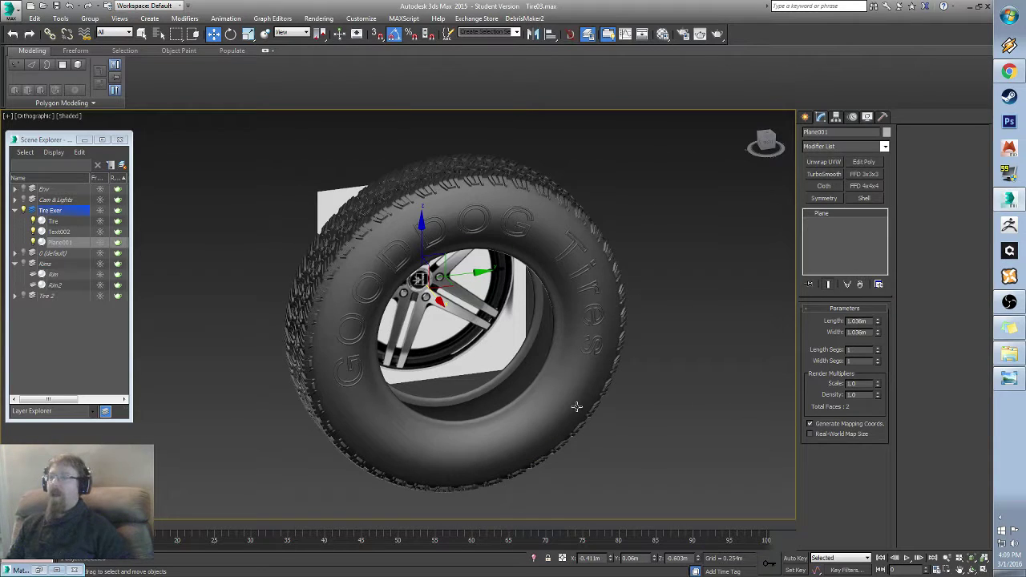
pyautogui.keyDown('alt'); pyautogui.moveTo(659, 411); pyautogui.dragTo(642, 385, button='middle'); pyautogui.keyUp('alt')
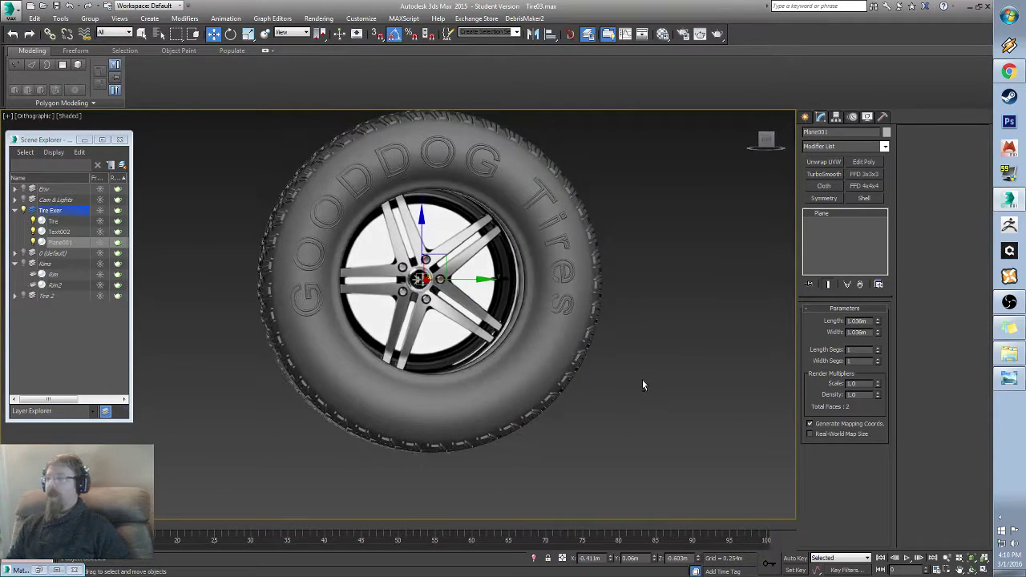
# Step: Create a 16-sided cylinder in front of the tire, about 0.626 m in radius and 0.448 m high, and display edged faces
pyautogui.click(805, 118)
pyautogui.click(824, 207)
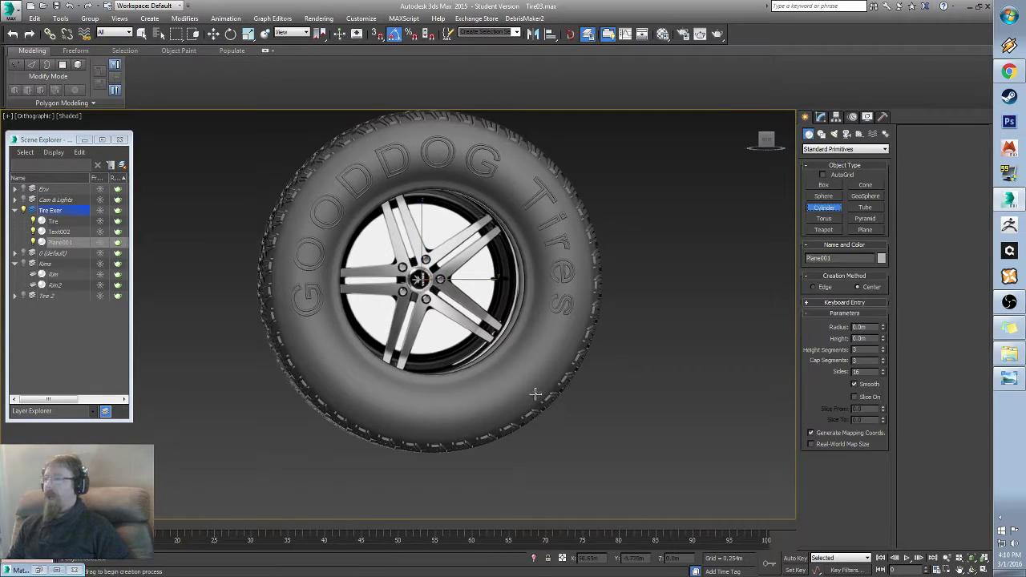
pyautogui.keyDown('alt'); pyautogui.moveTo(534, 394); pyautogui.dragTo(513, 394, button='middle'); pyautogui.keyUp('alt')
pyautogui.moveTo(481, 429); pyautogui.dragTo(561, 470)
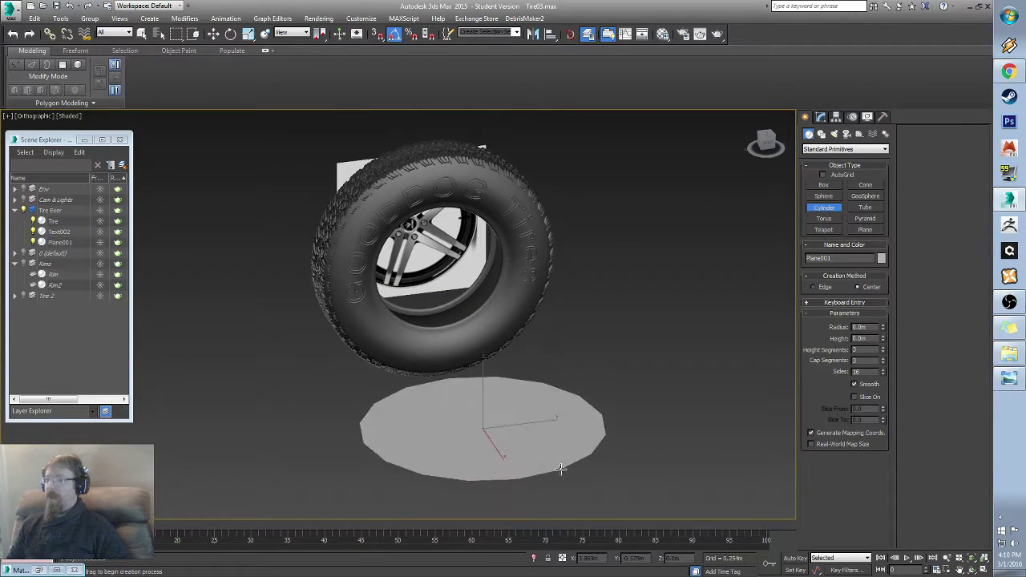
pyautogui.press('F4')
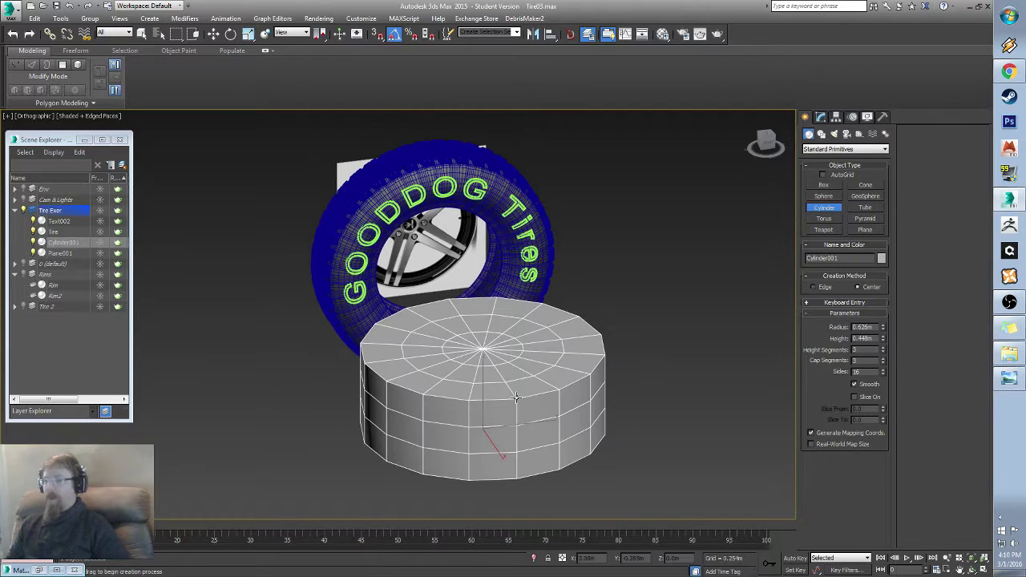
pyautogui.scroll(3, 525, 391)
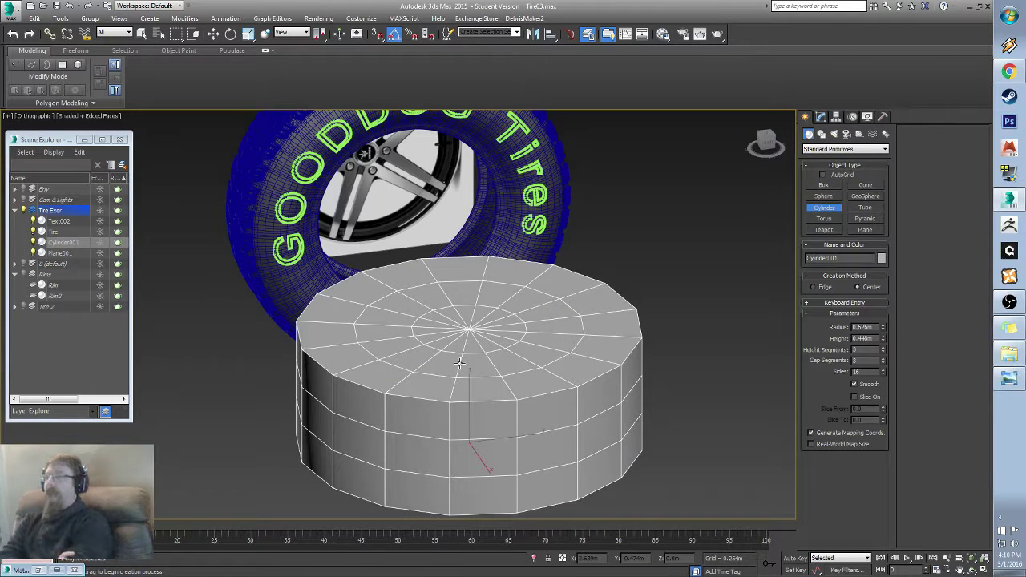
pyautogui.moveTo(444, 384)
pyautogui.keyDown('alt'); pyautogui.mouseDown(button='middle')
pyautogui.moveTo(437, 373)
pyautogui.moveTo(449, 401)
pyautogui.moveTo(453, 384)
pyautogui.mouseUp(button='middle'); pyautogui.keyUp('alt')
pyautogui.keyDown('alt'); pyautogui.moveTo(514, 348); pyautogui.dragTo(505, 378, button='middle'); pyautogui.keyUp('alt')
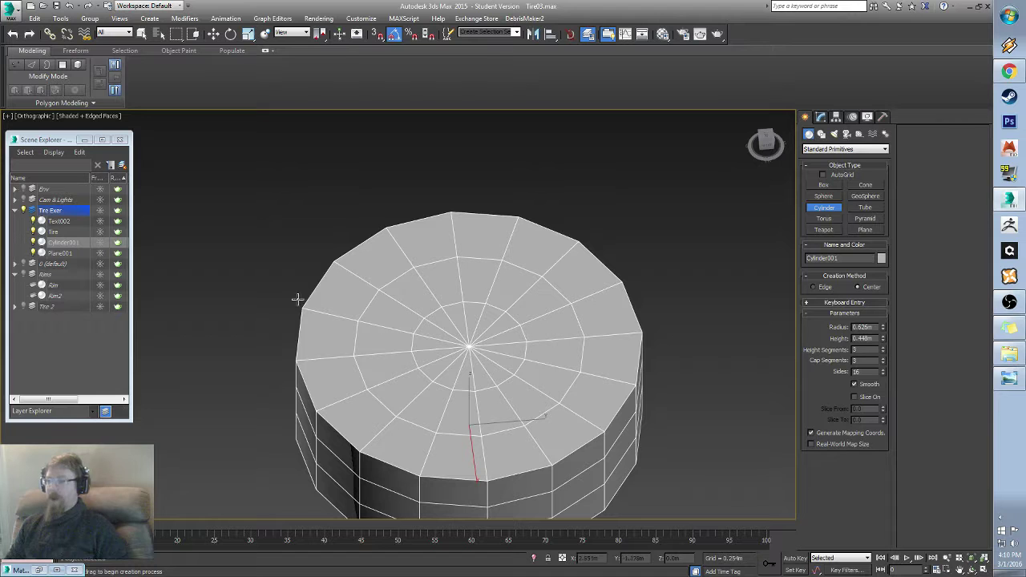
pyautogui.keyDown('alt'); pyautogui.moveTo(446, 407); pyautogui.dragTo(455, 353, button='middle'); pyautogui.keyUp('alt')
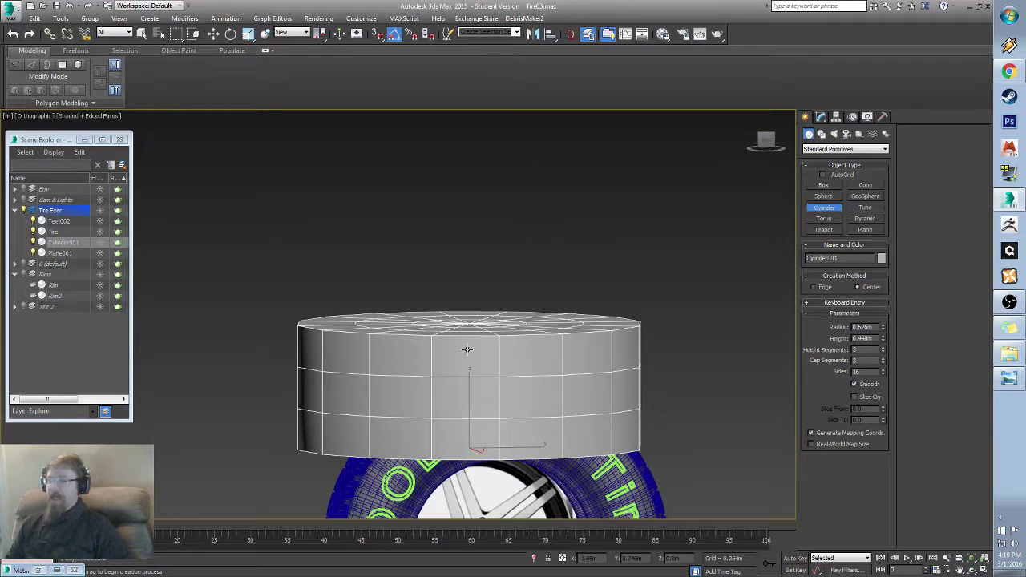
pyautogui.keyDown('alt'); pyautogui.moveTo(506, 406); pyautogui.dragTo(425, 298, button='middle'); pyautogui.keyUp('alt')
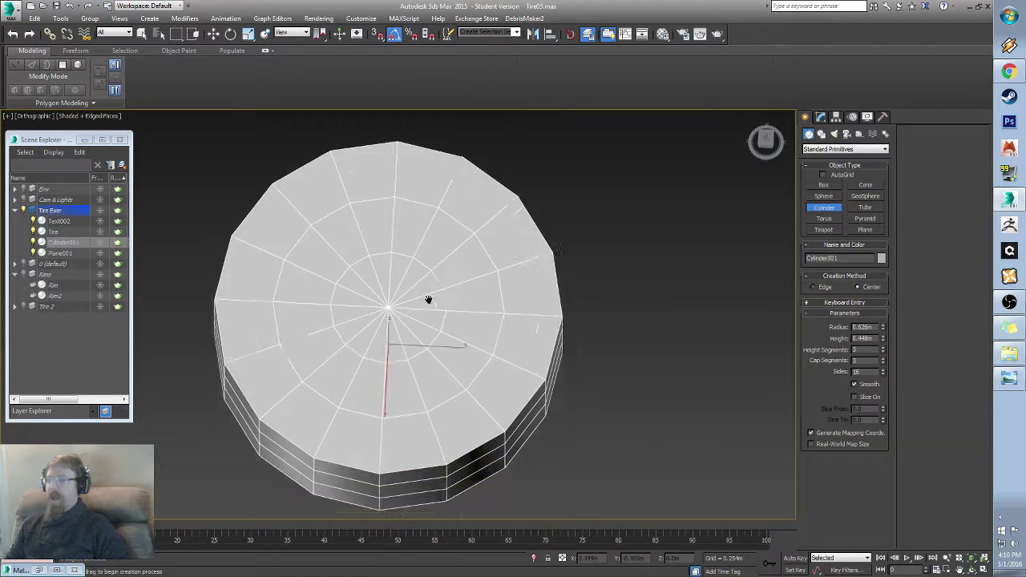
# Step: Align the cylinder to the Tire center to center in X, Y and Z, matching its orientation on all three axes
pyautogui.scroll(-3, 426, 297)
pyautogui.click(552, 35)
pyautogui.moveTo(423, 147); pyautogui.dragTo(418, 347, button='middle')
pyautogui.scroll(3, 479, 236)
pyautogui.click(521, 197)
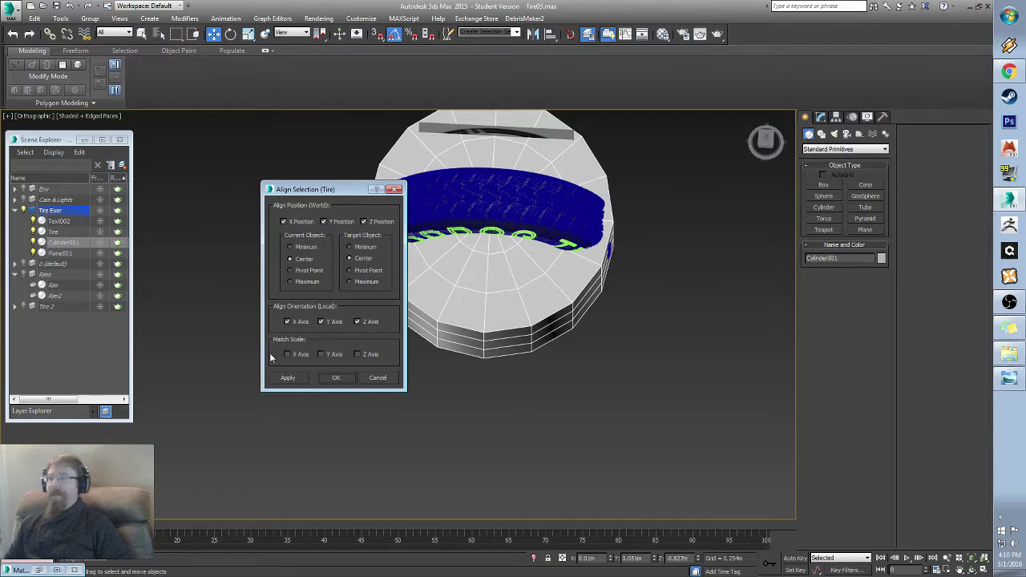
pyautogui.click(336, 382)
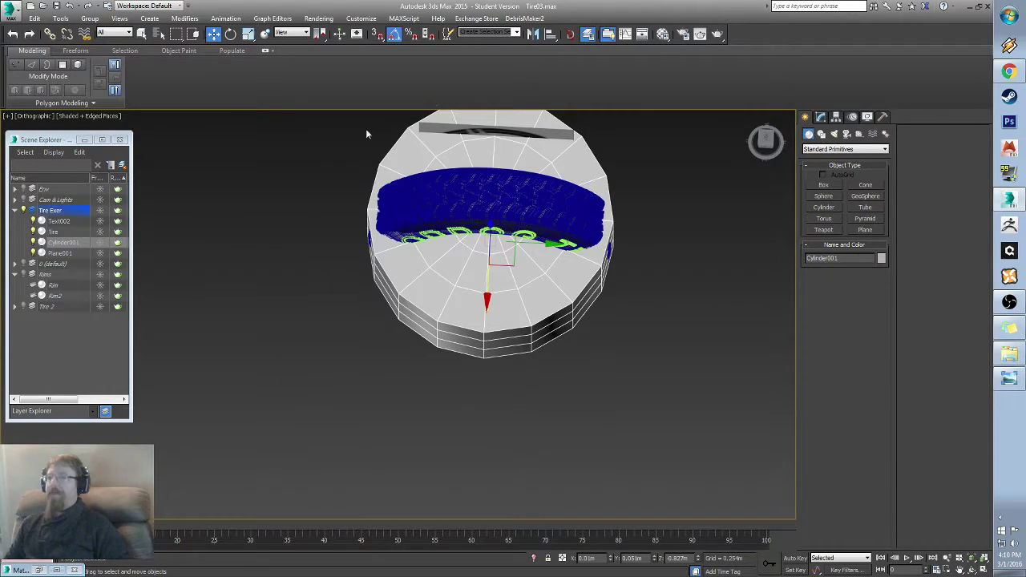
# Step: Rotate the cylinder 90 degrees about its selection center so its flat caps face the same way as the tire's openings
pyautogui.press('e')
pyautogui.keyDown('alt'); pyautogui.moveTo(360, 271); pyautogui.dragTo(367, 317, button='middle'); pyautogui.keyUp('alt')
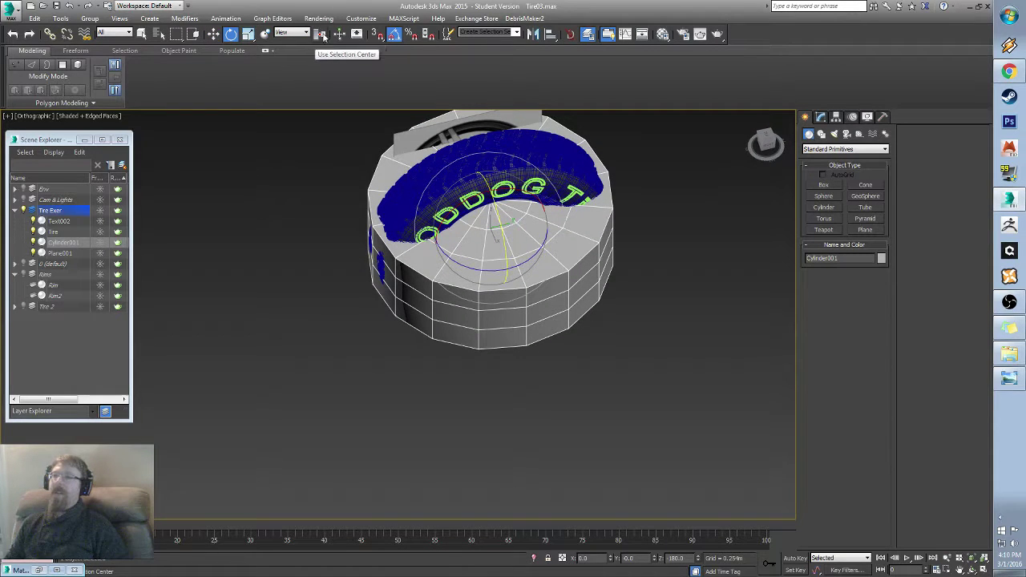
pyautogui.moveTo(320, 35); pyautogui.dragTo(322, 53)
pyautogui.keyDown('alt'); pyautogui.moveTo(355, 213); pyautogui.dragTo(419, 204, button='middle'); pyautogui.keyUp('alt')
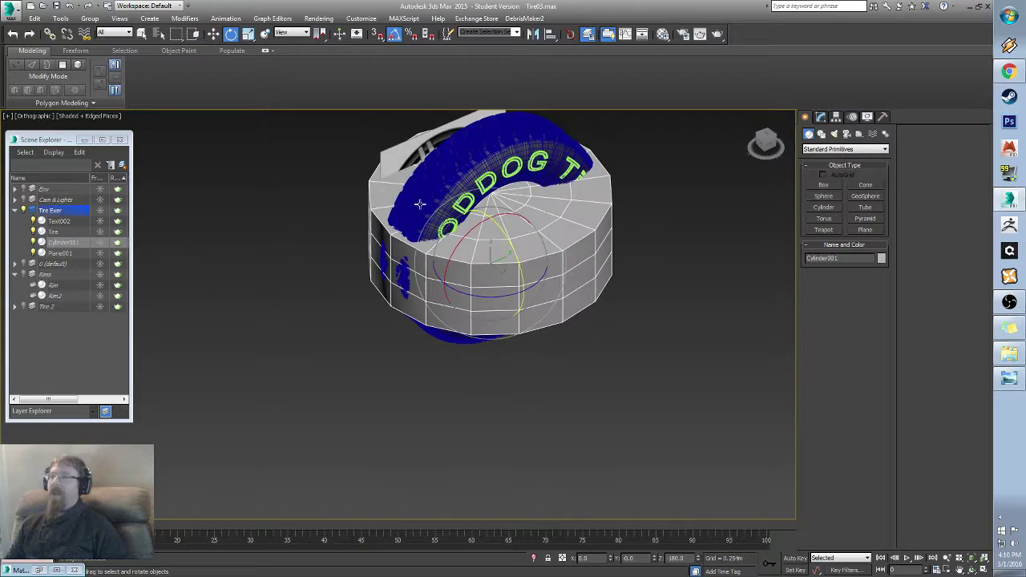
pyautogui.moveTo(508, 244); pyautogui.dragTo(533, 247)
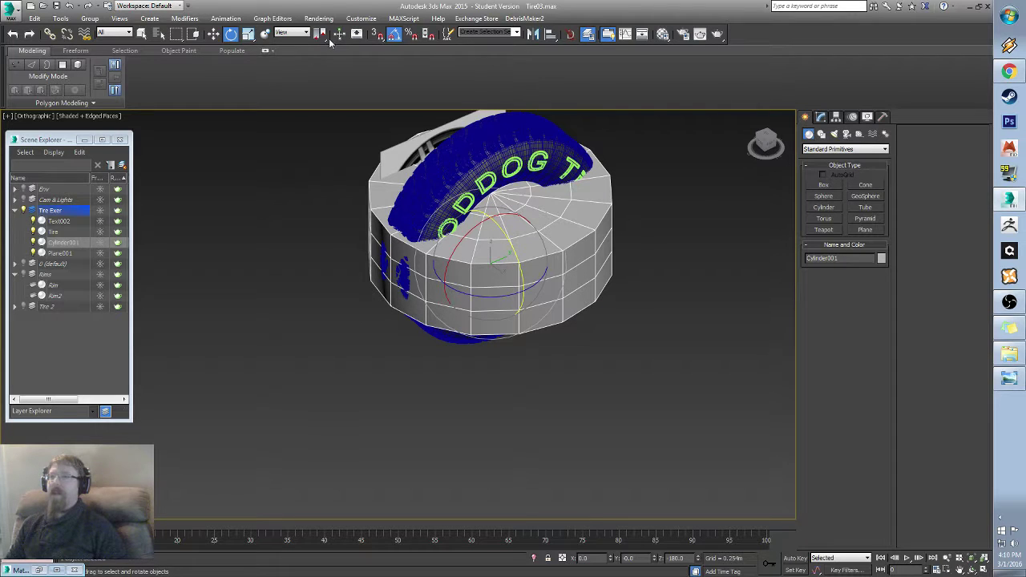
pyautogui.moveTo(319, 40); pyautogui.dragTo(327, 69)
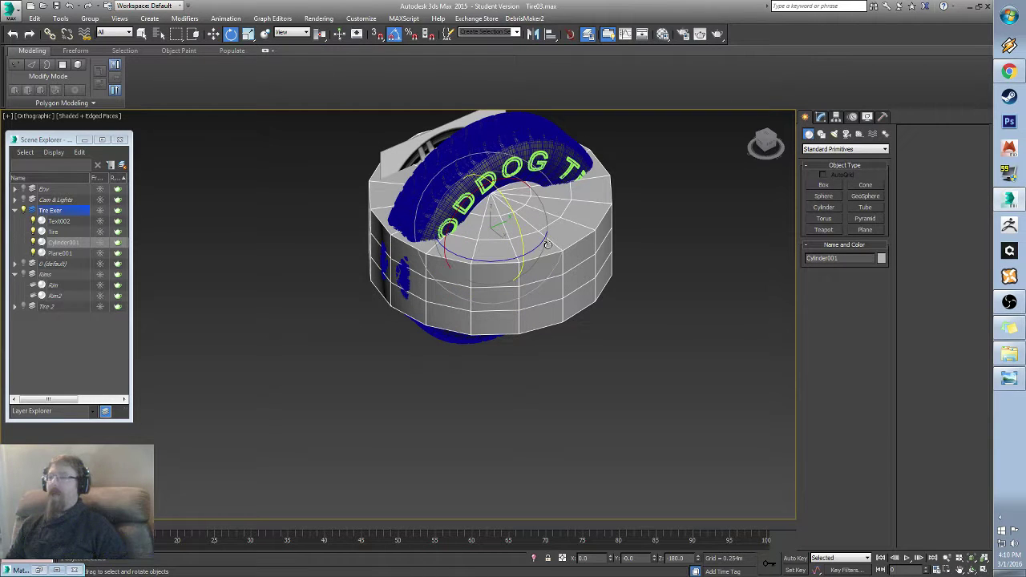
pyautogui.moveTo(510, 210); pyautogui.dragTo(569, 272)
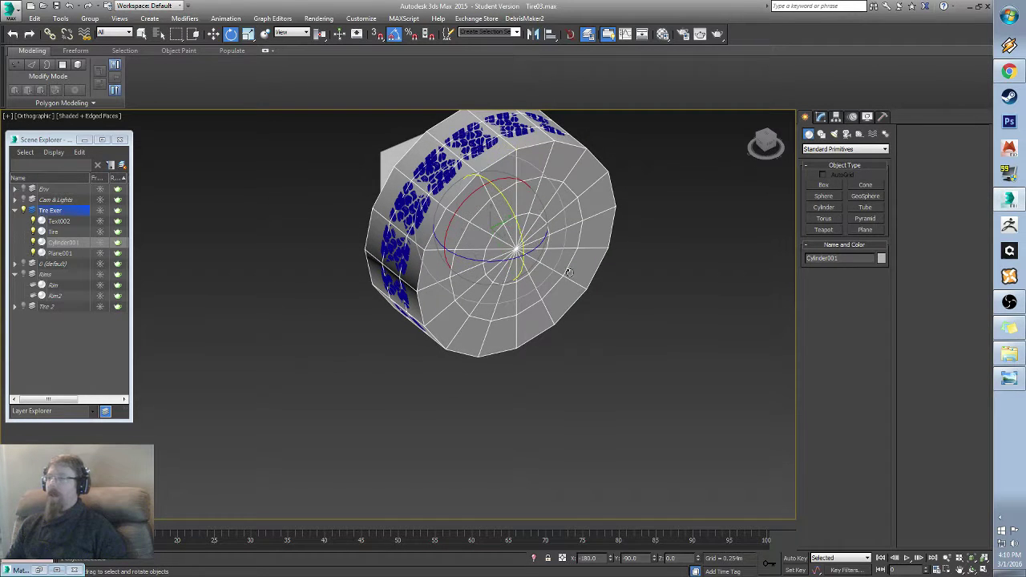
# Step: Scale the cylinder's depth down to about 55% so it fits within the tire's width, checking both sides of the tire
pyautogui.keyDown('alt'); pyautogui.moveTo(484, 271); pyautogui.dragTo(448, 276, button='middle'); pyautogui.keyUp('alt')
pyautogui.scroll(2, 522, 247)
pyautogui.press('r')
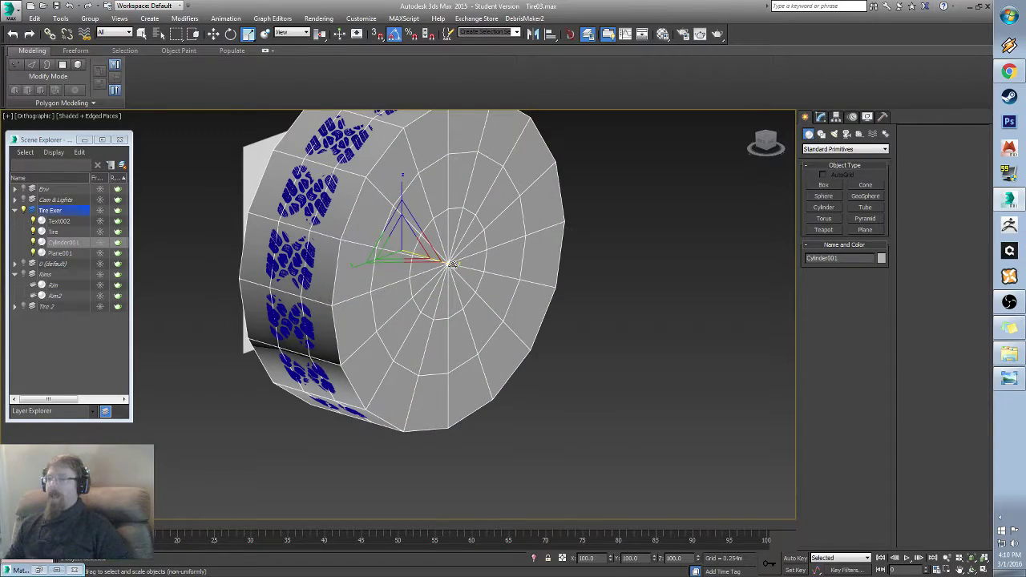
pyautogui.moveTo(454, 265); pyautogui.dragTo(434, 247)
pyautogui.scroll(6, 461, 254)
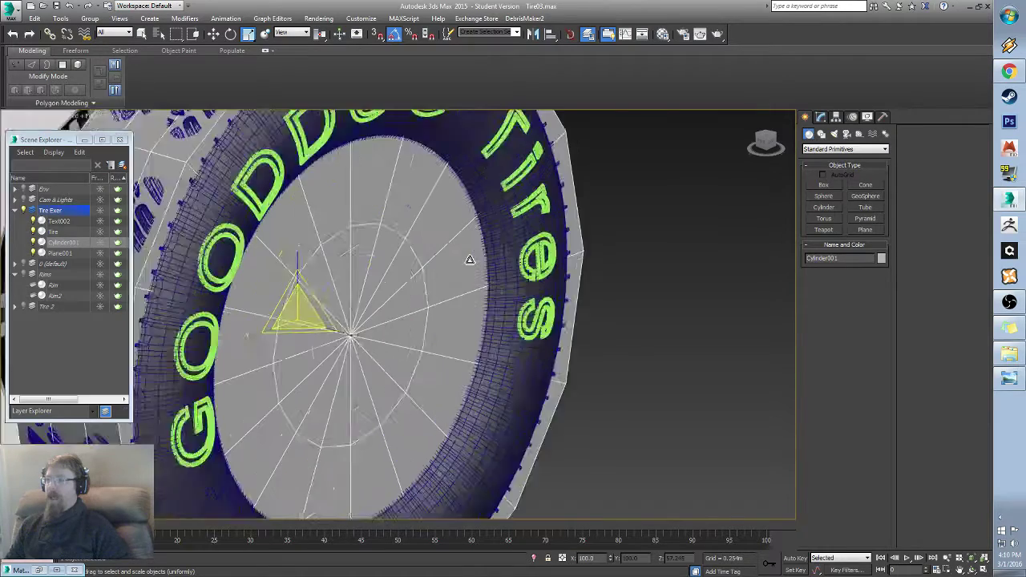
pyautogui.moveTo(277, 364)
pyautogui.mouseDown()
pyautogui.moveTo(263, 360)
pyautogui.moveTo(275, 371)
pyautogui.mouseUp()
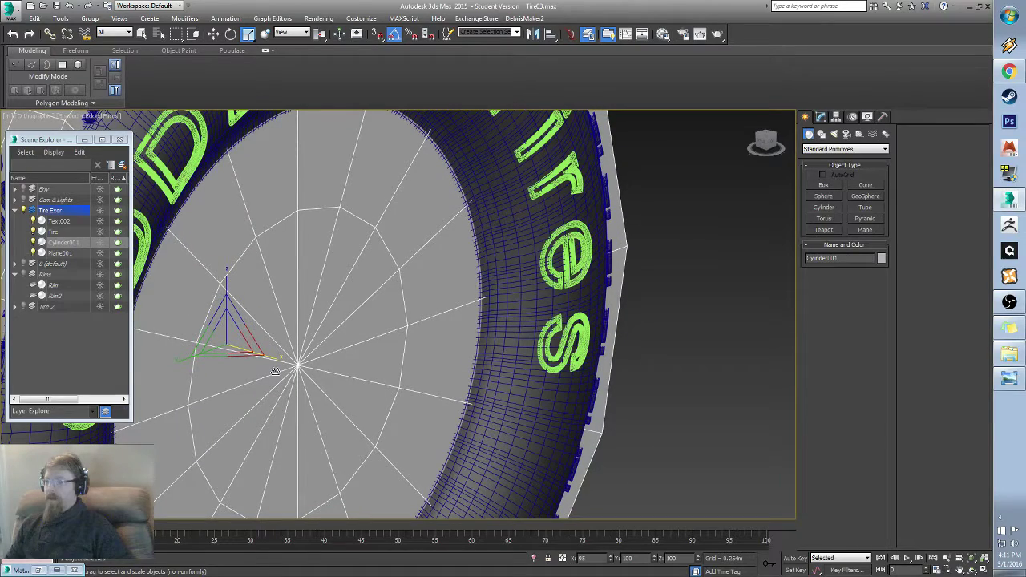
pyautogui.moveTo(275, 372); pyautogui.dragTo(274, 371)
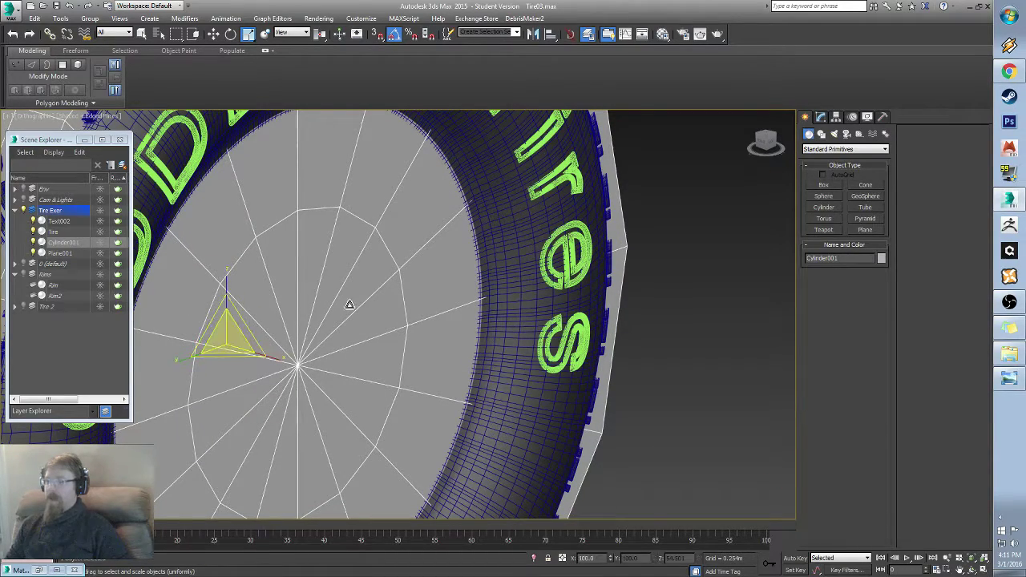
pyautogui.scroll(-4, 350, 305)
pyautogui.keyDown('alt'); pyautogui.moveTo(339, 275); pyautogui.dragTo(318, 294, button='middle'); pyautogui.keyUp('alt')
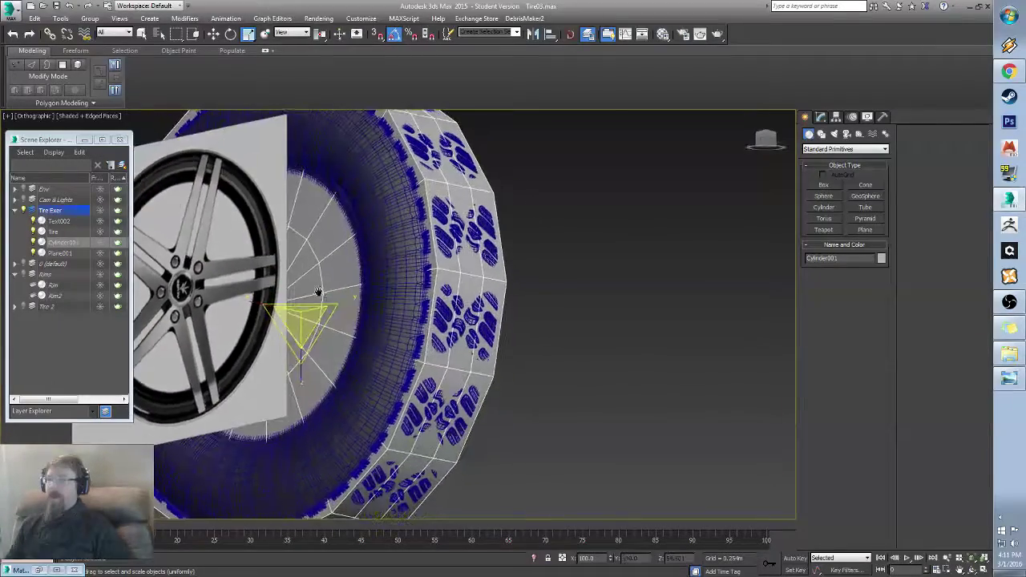
pyautogui.scroll(4, 319, 294)
pyautogui.keyDown('alt'); pyautogui.moveTo(376, 263); pyautogui.dragTo(327, 302, button='middle'); pyautogui.keyUp('alt')
pyautogui.scroll(-4, 363, 276)
# Step: View the tire straight on in wireframe and reduce the cylinder's radius to 0.357 m to fit the tire's opening
pyautogui.click(766, 143)
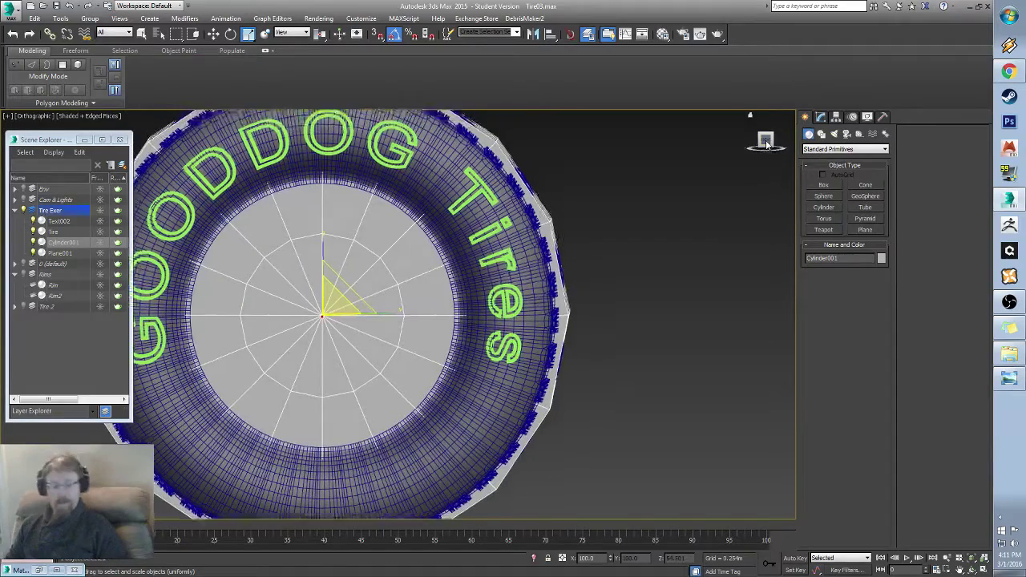
pyautogui.press('F3')
pyautogui.moveTo(423, 250); pyautogui.dragTo(522, 230, button='middle')
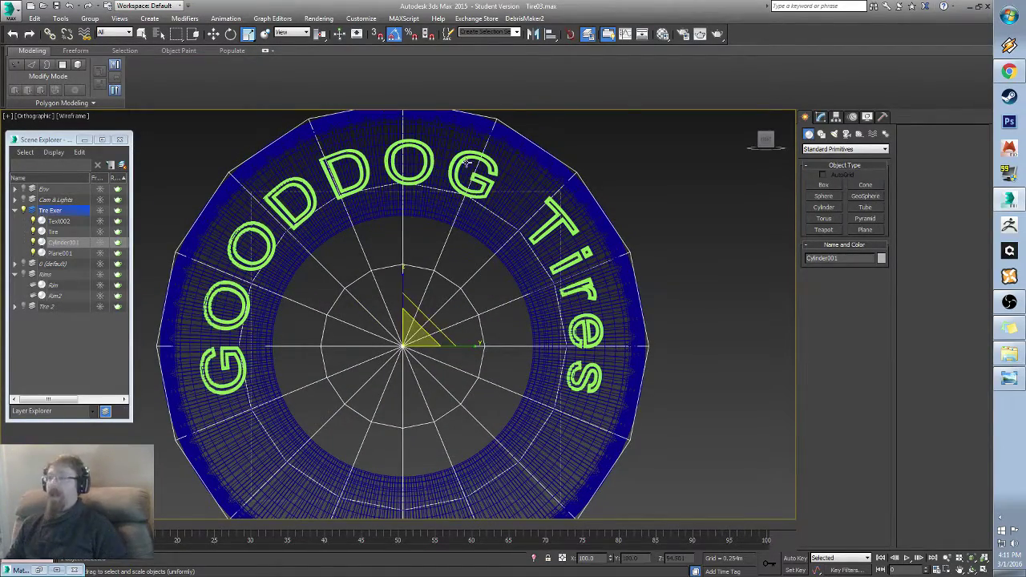
pyautogui.click(819, 118)
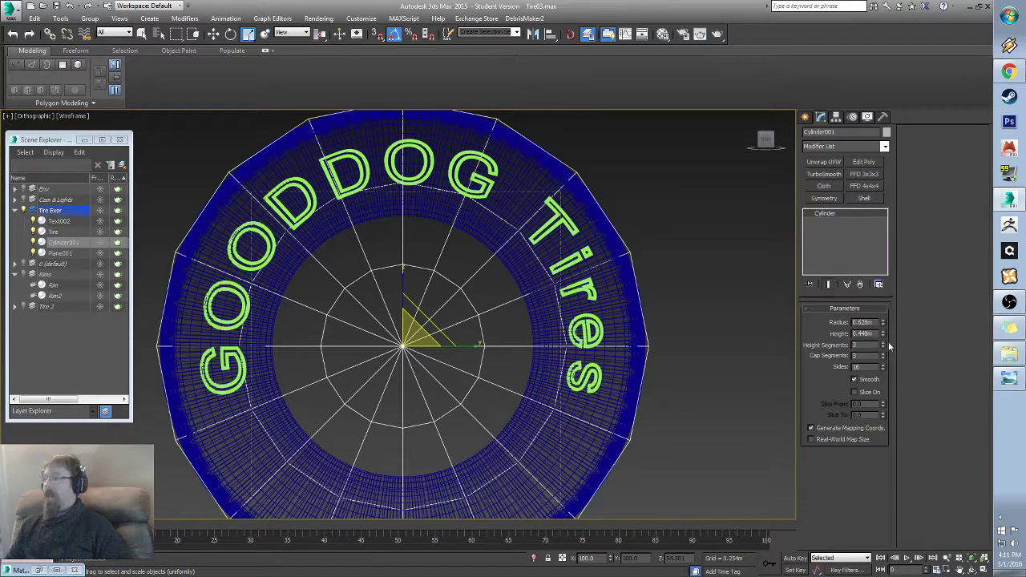
pyautogui.moveTo(881, 324); pyautogui.dragTo(885, 345)
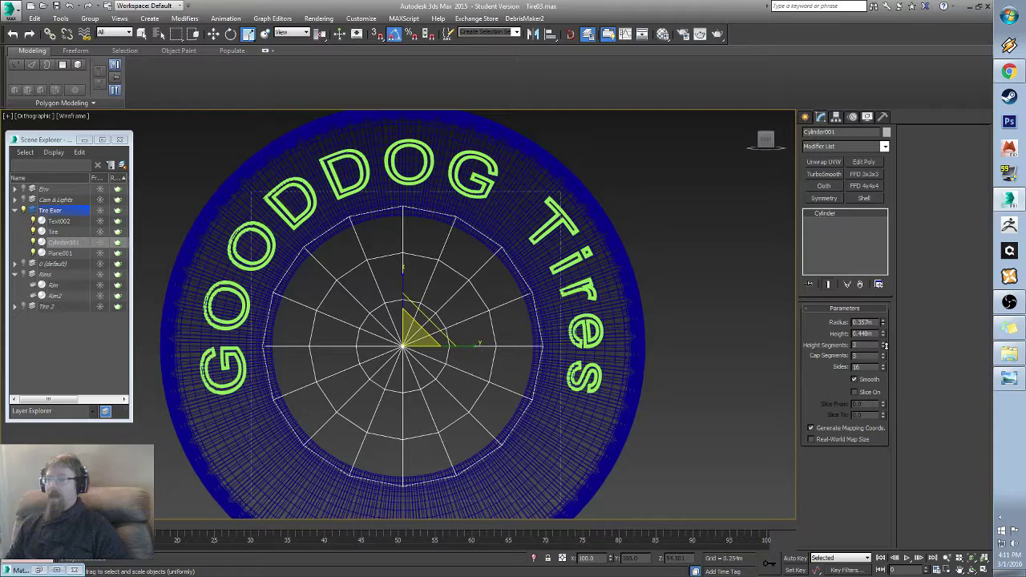
# Step: Convert the cylinder to an Editable Poly and frame it in the view
pyautogui.rightClick(337, 312)
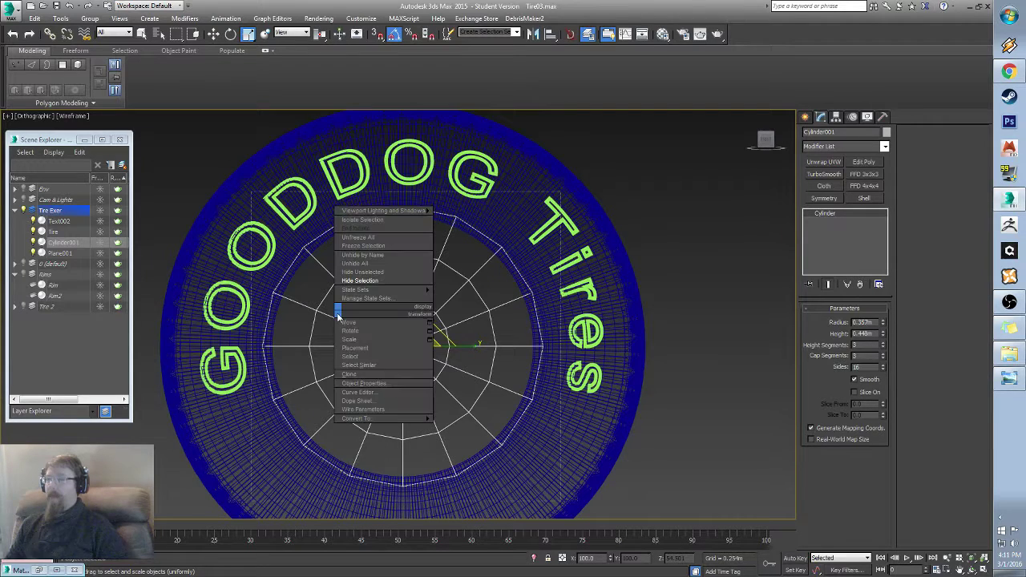
pyautogui.moveTo(380, 420)
pyautogui.click(462, 427)
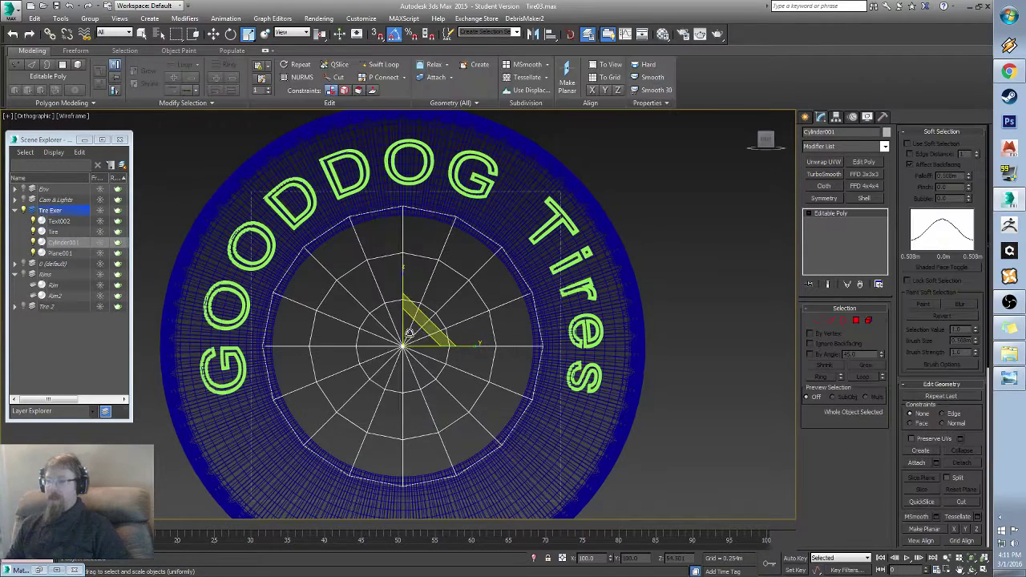
pyautogui.press('z')
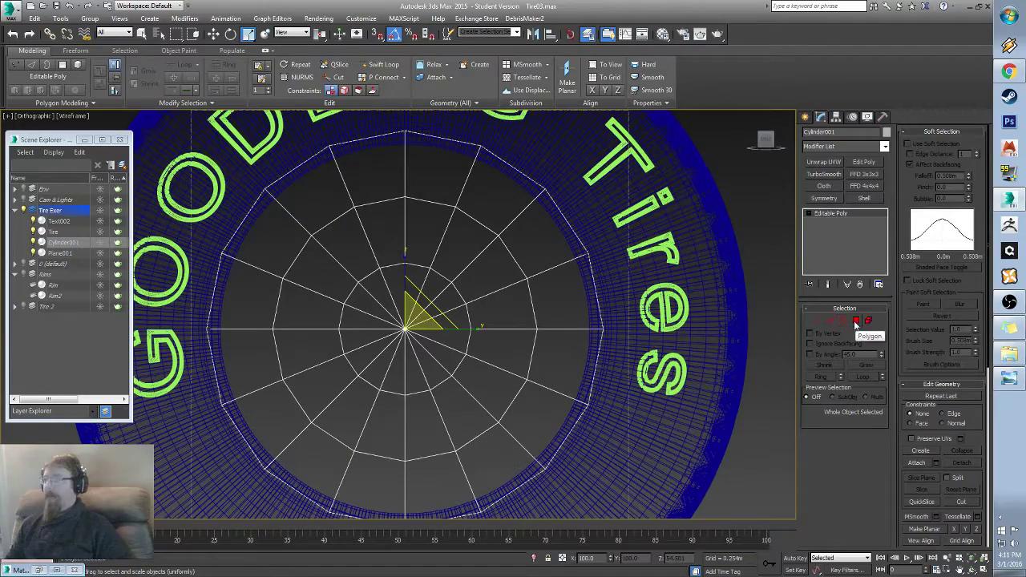
# Step: Delete the middle ring of polygons from both the front and back caps of the cylinder, and return to shaded display
pyautogui.click(856, 320)
pyautogui.click(436, 232)
pyautogui.keyDown('shift'); pyautogui.click(443, 257); pyautogui.keyUp('shift')
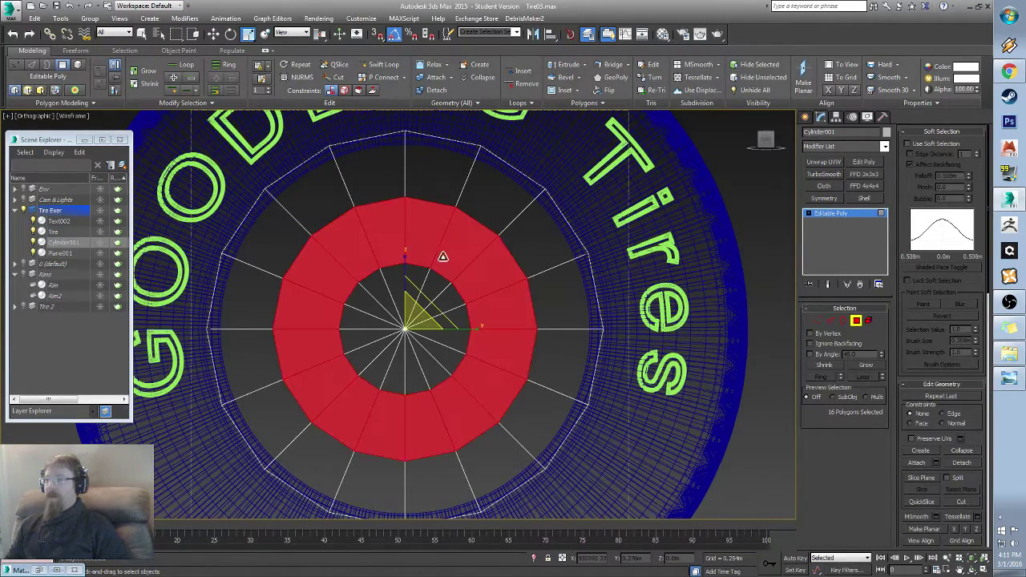
pyautogui.keyDown('alt'); pyautogui.moveTo(555, 330); pyautogui.dragTo(425, 288, button='middle'); pyautogui.keyUp('alt')
pyautogui.keyDown('ctrl'); pyautogui.click(413, 272); pyautogui.keyUp('ctrl')
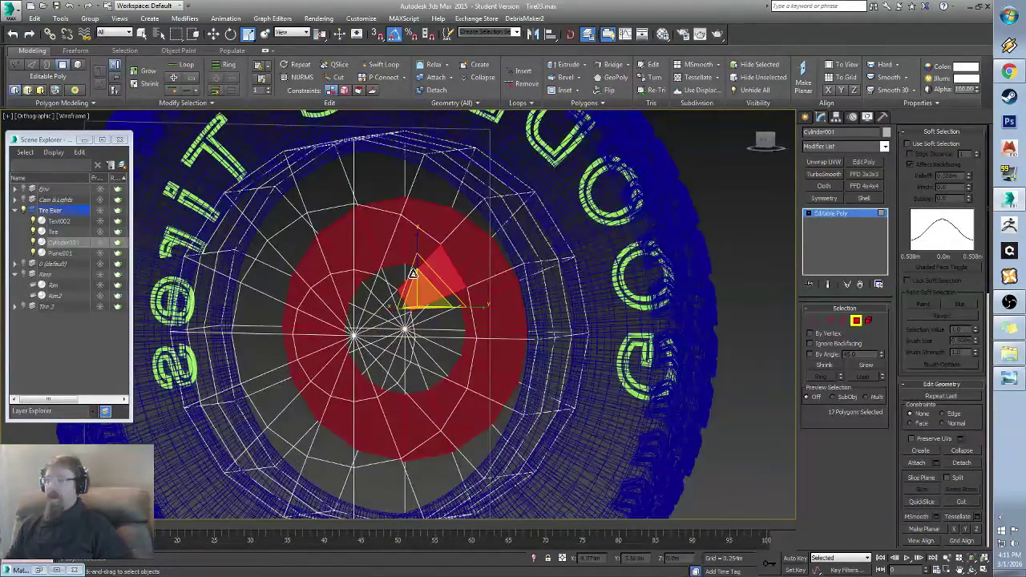
pyautogui.keyDown('shift'); pyautogui.click(398, 257); pyautogui.keyUp('shift')
pyautogui.keyDown('alt'); pyautogui.moveTo(399, 257); pyautogui.dragTo(304, 329, button='middle'); pyautogui.keyUp('alt')
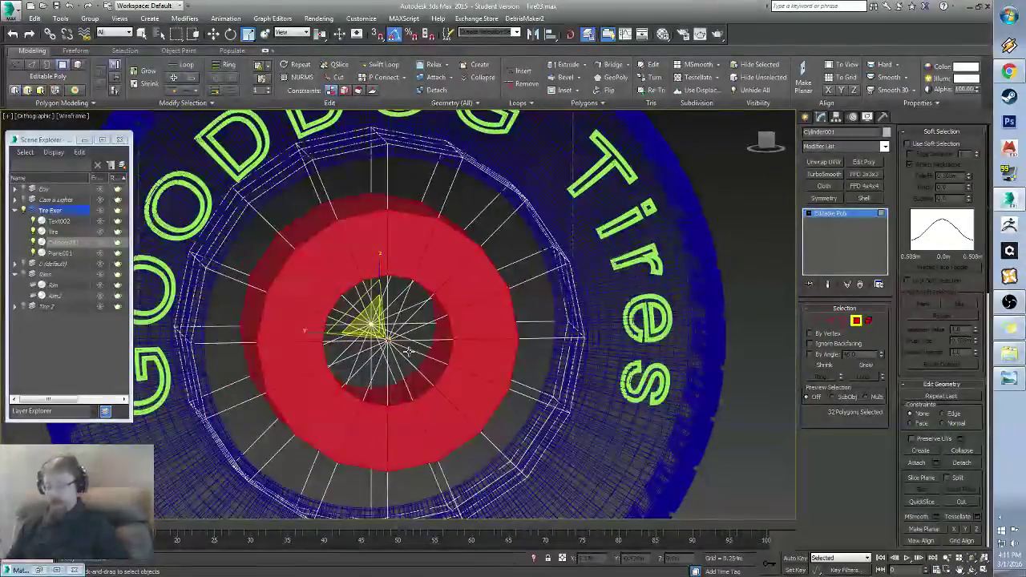
pyautogui.press('Delete')
pyautogui.press('F3')
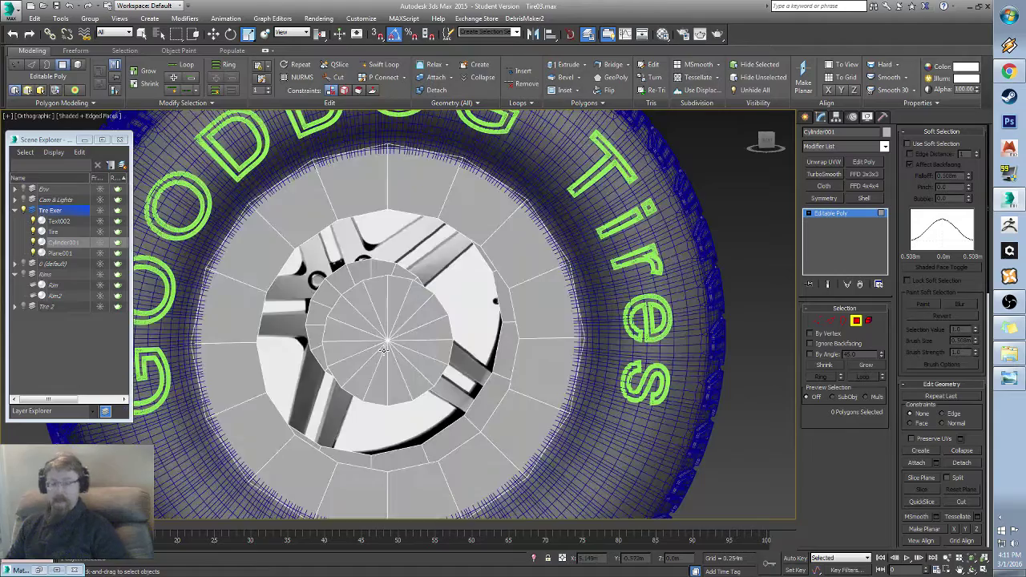
pyautogui.keyDown('alt'); pyautogui.moveTo(385, 346); pyautogui.dragTo(367, 357, button='middle'); pyautogui.keyUp('alt')
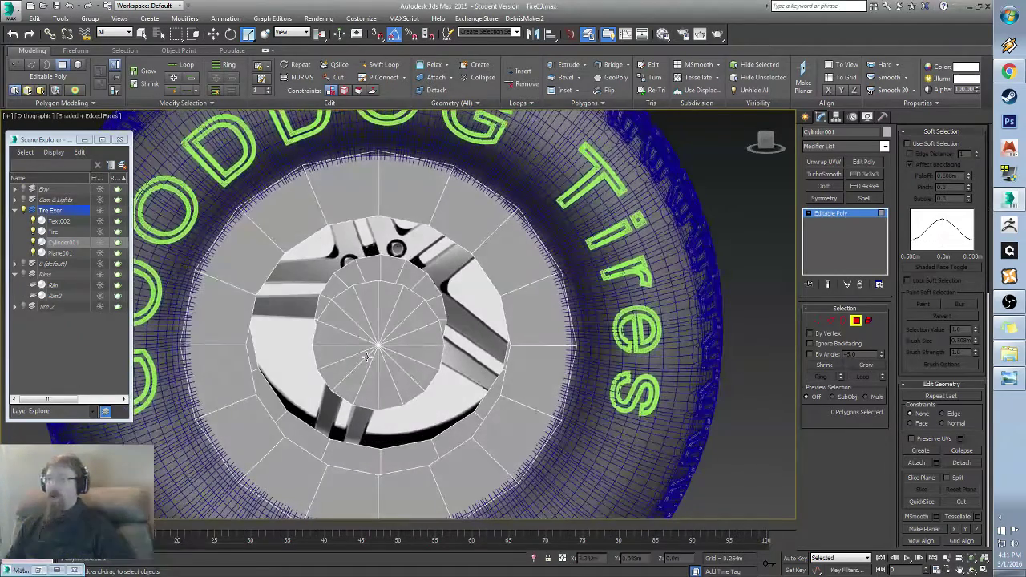
# Step: Bridge the front and back inner borders of the ring openings into a hub, and bridge the two outer borders
pyautogui.click(844, 319)
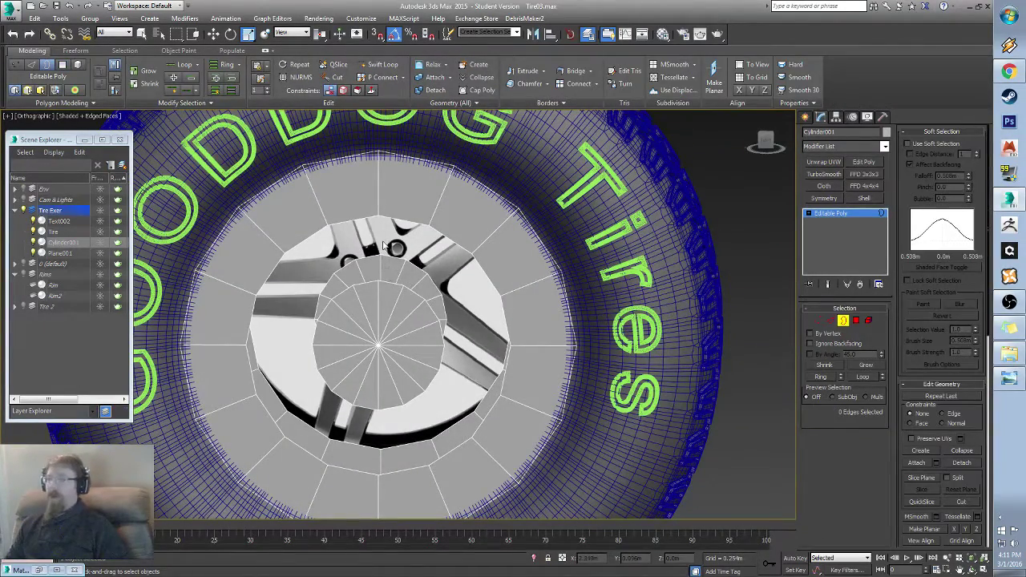
pyautogui.moveTo(383, 245); pyautogui.dragTo(393, 347)
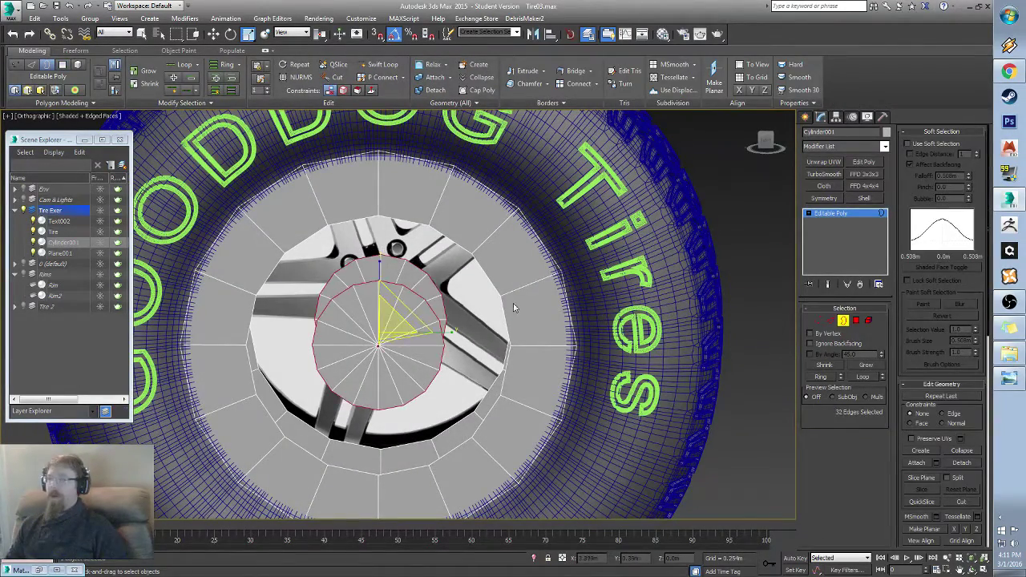
pyautogui.click(588, 73)
pyautogui.keyDown('alt'); pyautogui.moveTo(305, 375); pyautogui.dragTo(328, 366, button='middle'); pyautogui.keyUp('alt')
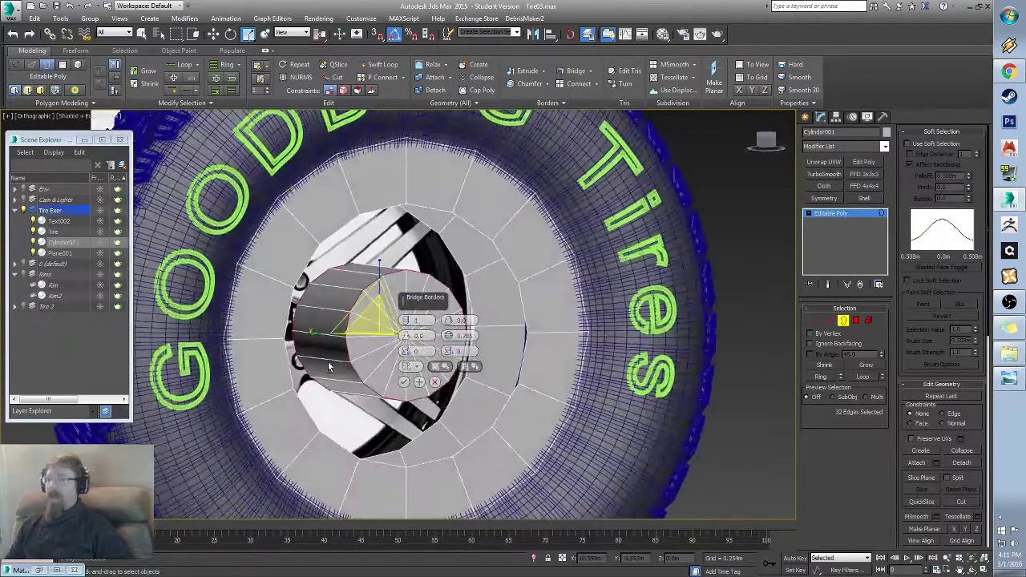
pyautogui.click(405, 382)
pyautogui.hotkey('ctrl', 'a')
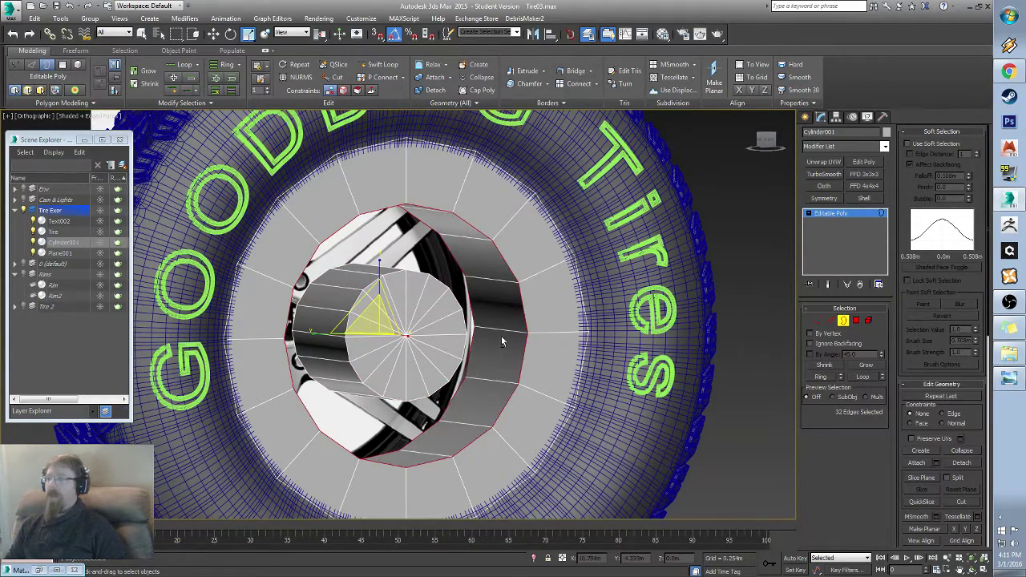
# Step: Select only the hub's back cap polygons using a 45° angle selection with backfacing ignored, excluding the hub and ring walls
pyautogui.keyDown('alt'); pyautogui.moveTo(501, 336); pyautogui.dragTo(451, 350, button='middle'); pyautogui.keyUp('alt')
pyautogui.scroll(3, 313, 328)
pyautogui.keyDown('alt'); pyautogui.moveTo(550, 301); pyautogui.dragTo(517, 356, button='middle'); pyautogui.keyUp('alt')
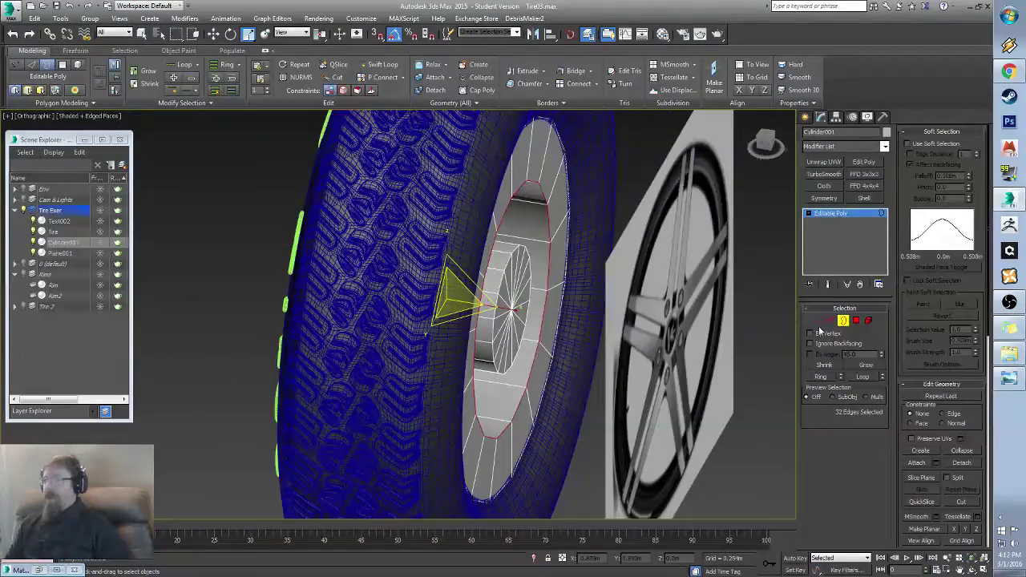
pyautogui.click(856, 321)
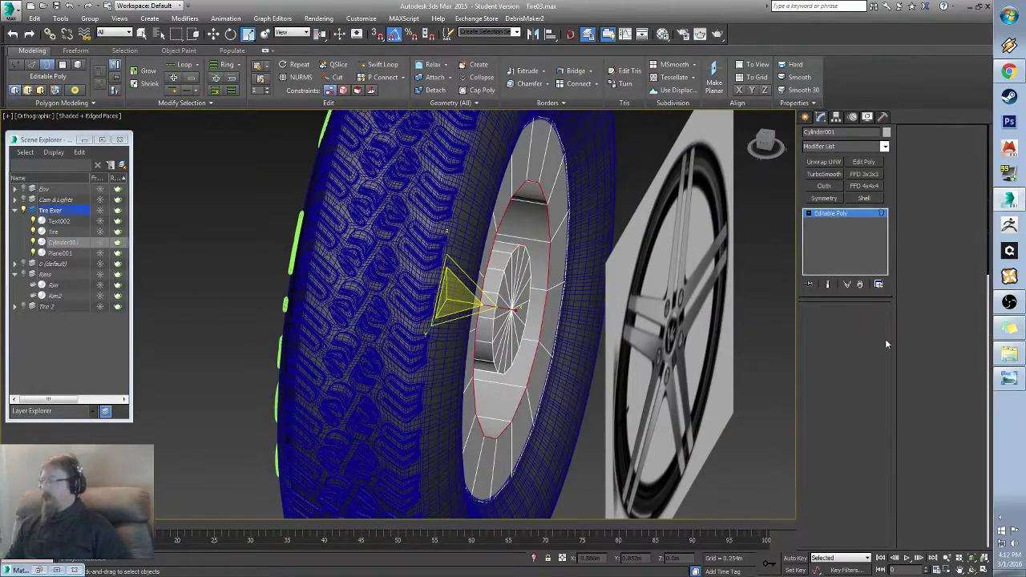
pyautogui.click(520, 277)
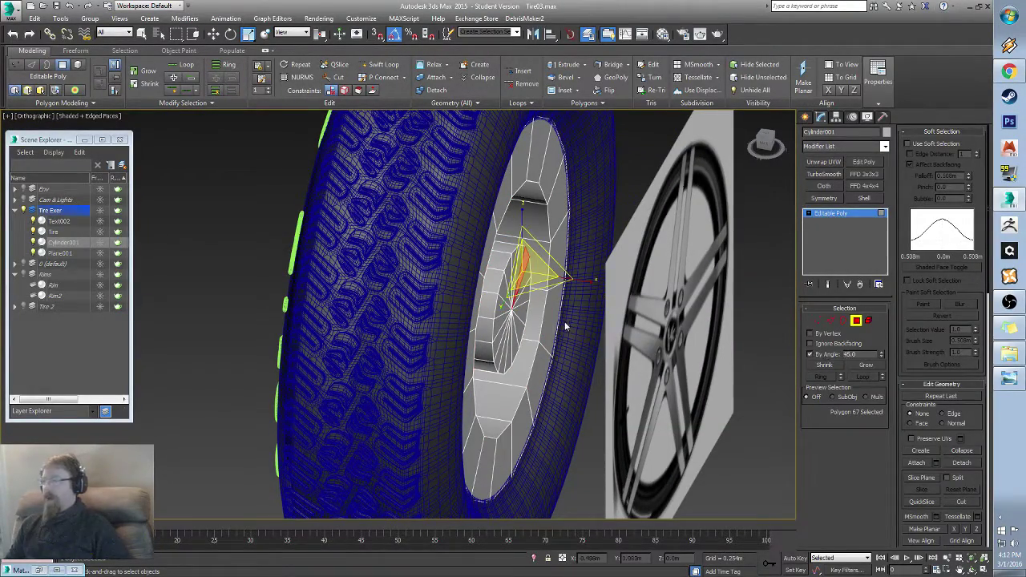
pyautogui.click(509, 313)
pyautogui.keyDown('alt'); pyautogui.moveTo(515, 439); pyautogui.dragTo(494, 410, button='middle'); pyautogui.keyUp('alt')
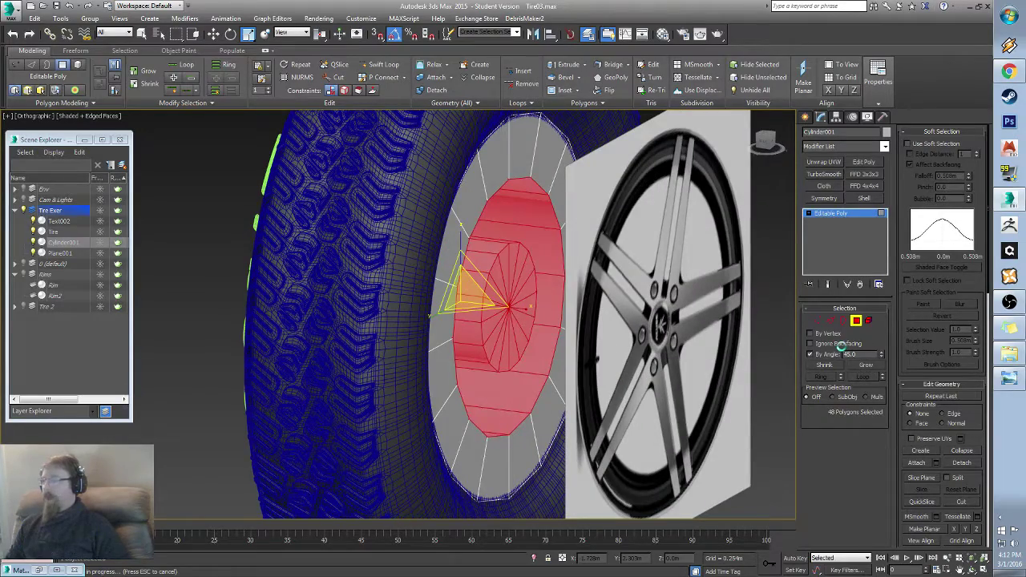
pyautogui.keyDown('alt'); pyautogui.click(516, 330); pyautogui.keyUp('alt')
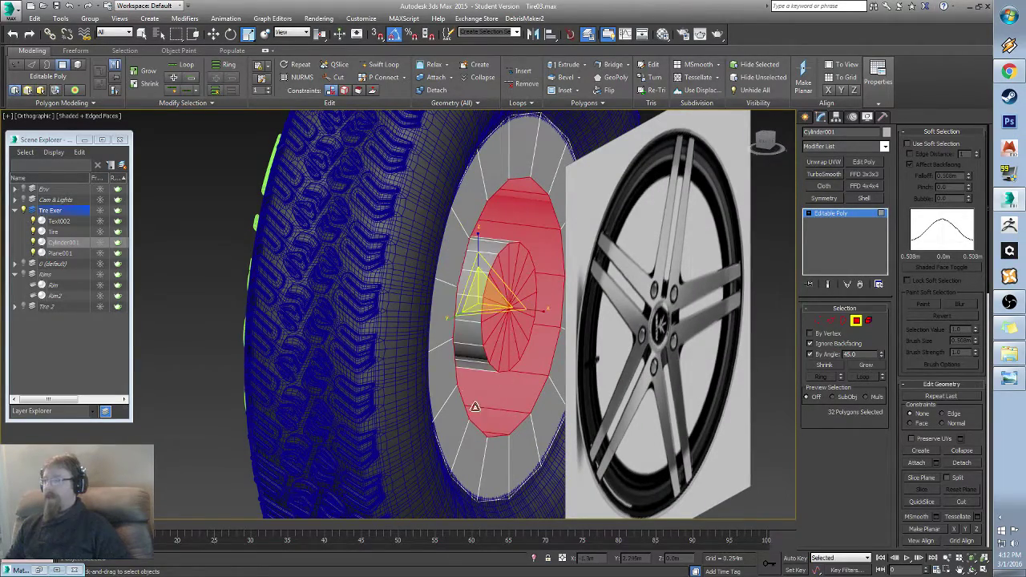
pyautogui.keyDown('alt'); pyautogui.moveTo(516, 329); pyautogui.dragTo(590, 343, button='middle'); pyautogui.keyUp('alt')
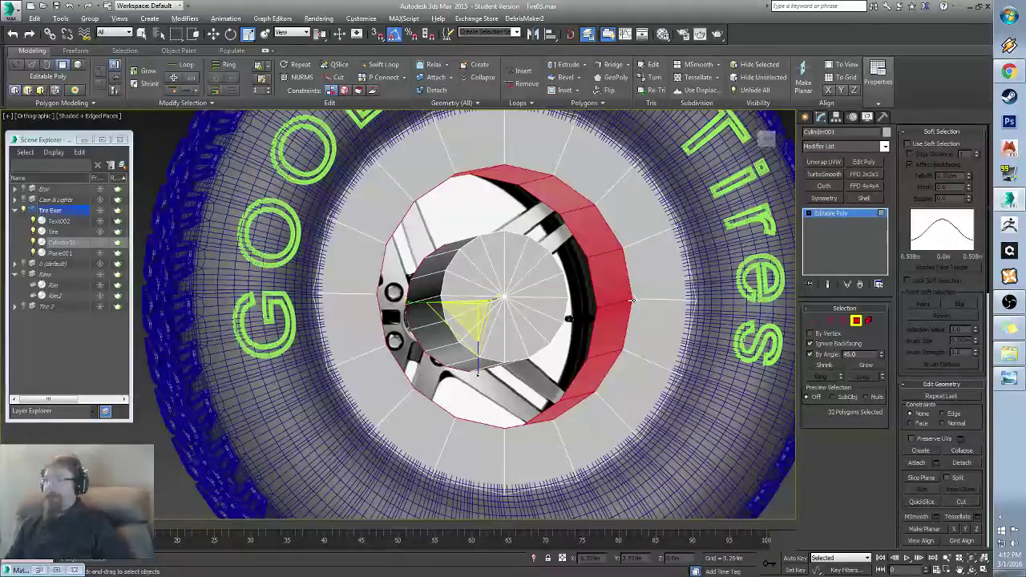
pyautogui.keyDown('alt'); pyautogui.click(613, 323); pyautogui.keyUp('alt')
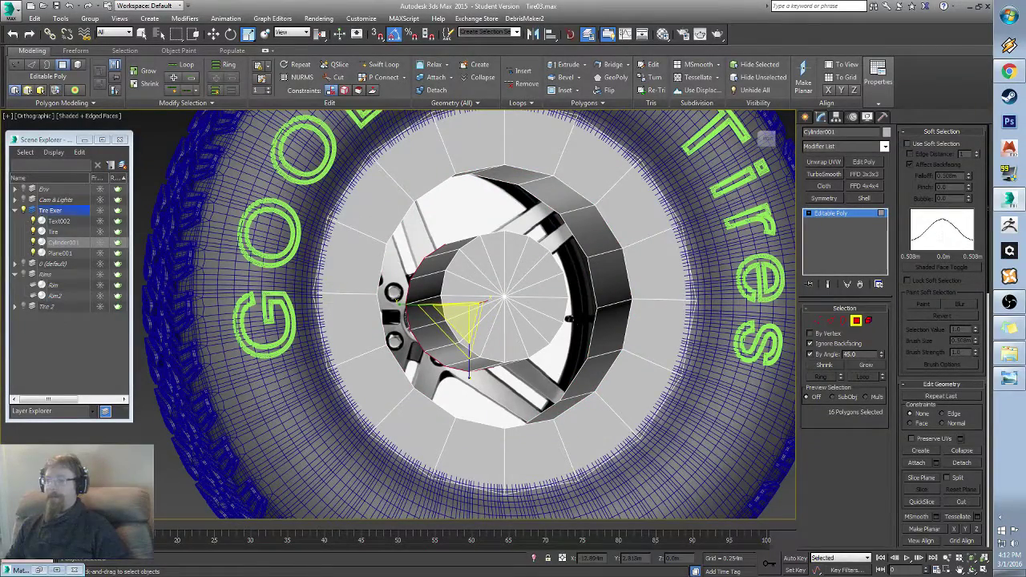
pyautogui.press('Delete')
# Step: Add the hub's front cap polygons to the selection and remove the outer ring's inner wall from it
pyautogui.click(456, 268)
pyautogui.keyDown('alt'); pyautogui.moveTo(456, 269); pyautogui.dragTo(575, 340, button='middle'); pyautogui.keyUp('alt')
pyautogui.keyDown('alt'); pyautogui.moveTo(617, 315); pyautogui.dragTo(558, 389, button='middle'); pyautogui.keyUp('alt')
pyautogui.keyDown('ctrl'); pyautogui.click(507, 383); pyautogui.keyUp('ctrl')
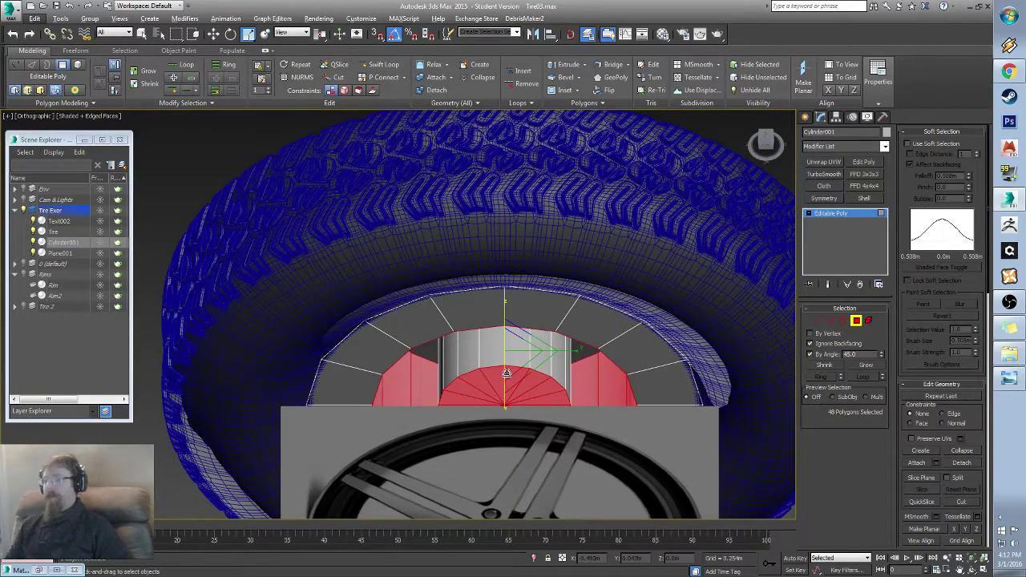
pyautogui.keyDown('alt'); pyautogui.click(611, 376); pyautogui.keyUp('alt')
pyautogui.keyDown('alt'); pyautogui.moveTo(587, 400); pyautogui.dragTo(531, 328, button='middle'); pyautogui.keyUp('alt')
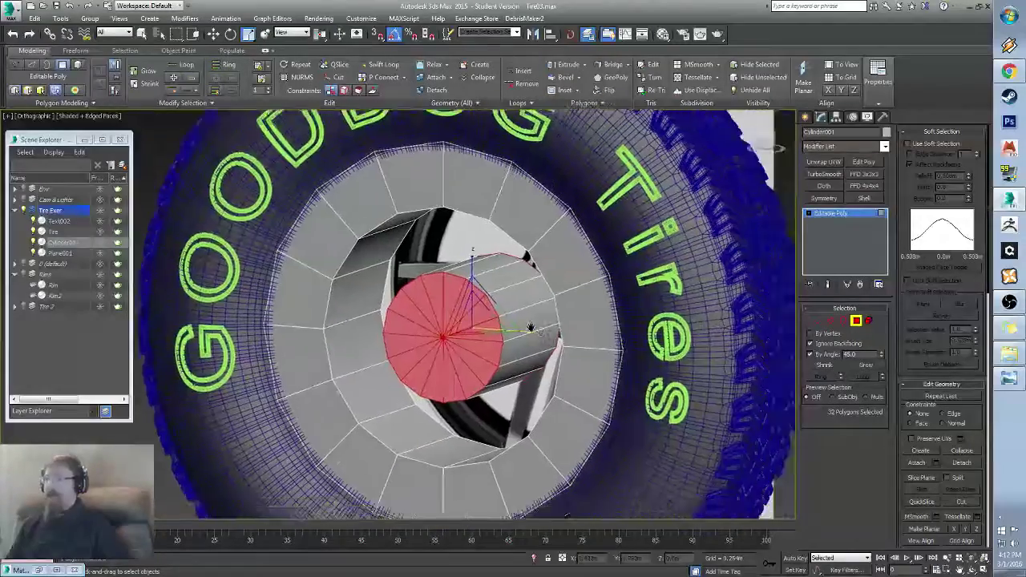
# Step: Inset the hub's front and back cap polygons together to form a narrow border around each cap
pyautogui.scroll(3, 531, 327)
pyautogui.keyDown('alt'); pyautogui.moveTo(380, 355); pyautogui.dragTo(491, 298, button='middle'); pyautogui.keyUp('alt')
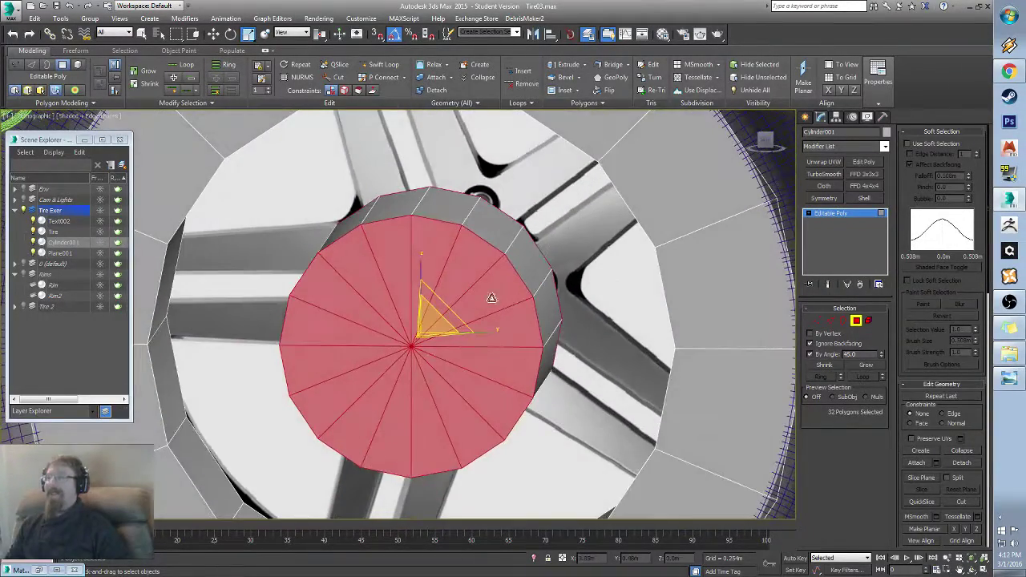
pyautogui.click(561, 90)
pyautogui.moveTo(473, 263); pyautogui.dragTo(471, 279)
pyautogui.keyDown('alt'); pyautogui.moveTo(487, 274); pyautogui.dragTo(518, 366, button='middle'); pyautogui.keyUp('alt')
pyautogui.hotkey('ctrl', 'z')
pyautogui.hotkey('ctrl', 'z')
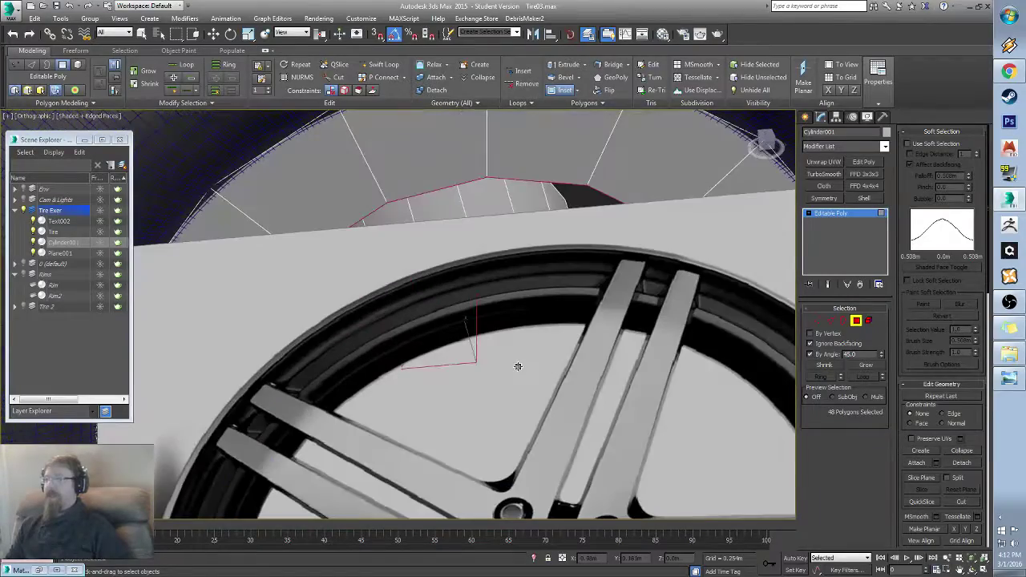
pyautogui.click(476, 394)
pyautogui.keyDown('alt'); pyautogui.moveTo(476, 394); pyautogui.dragTo(545, 317, button='middle'); pyautogui.keyUp('alt')
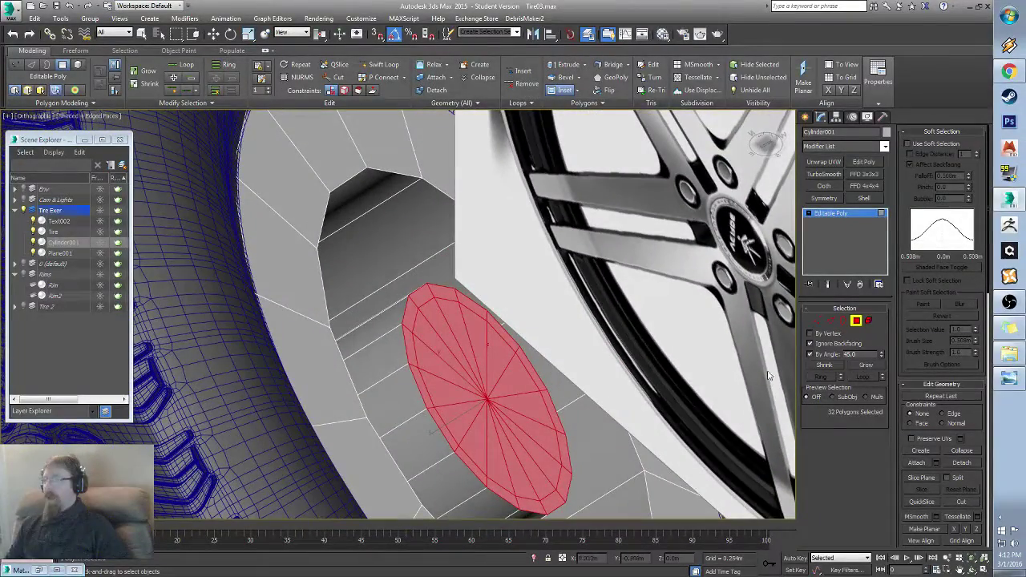
pyautogui.press('w')
pyautogui.keyDown('alt'); pyautogui.moveTo(509, 363); pyautogui.dragTo(505, 413, button='middle'); pyautogui.keyUp('alt')
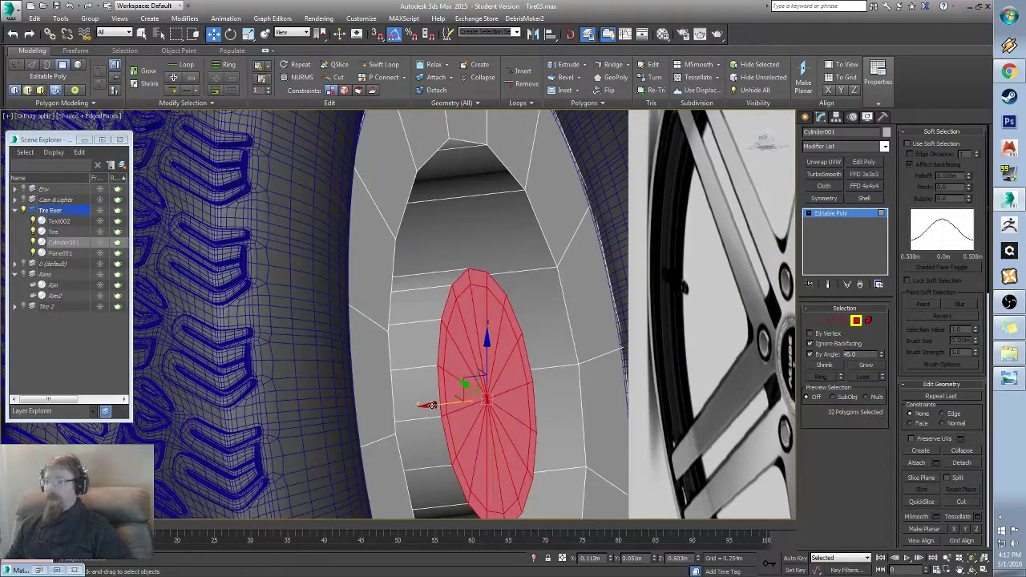
pyautogui.keyDown('alt'); pyautogui.moveTo(431, 405); pyautogui.dragTo(504, 356, button='middle'); pyautogui.keyUp('alt')
# Step: Connect the edge ring across the outer ring's inner wall with 3 segments, pinch -18 and slide -96
pyautogui.click(651, 221)
pyautogui.keyDown('alt'); pyautogui.moveTo(653, 250); pyautogui.dragTo(537, 327, button='middle'); pyautogui.keyUp('alt')
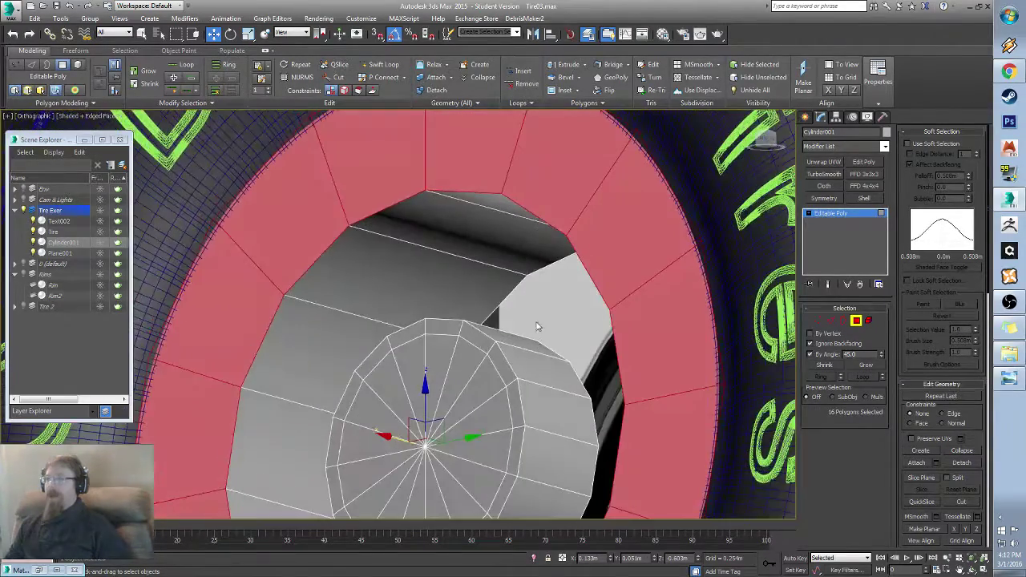
pyautogui.keyDown('shift'); pyautogui.click(830, 320); pyautogui.keyUp('shift')
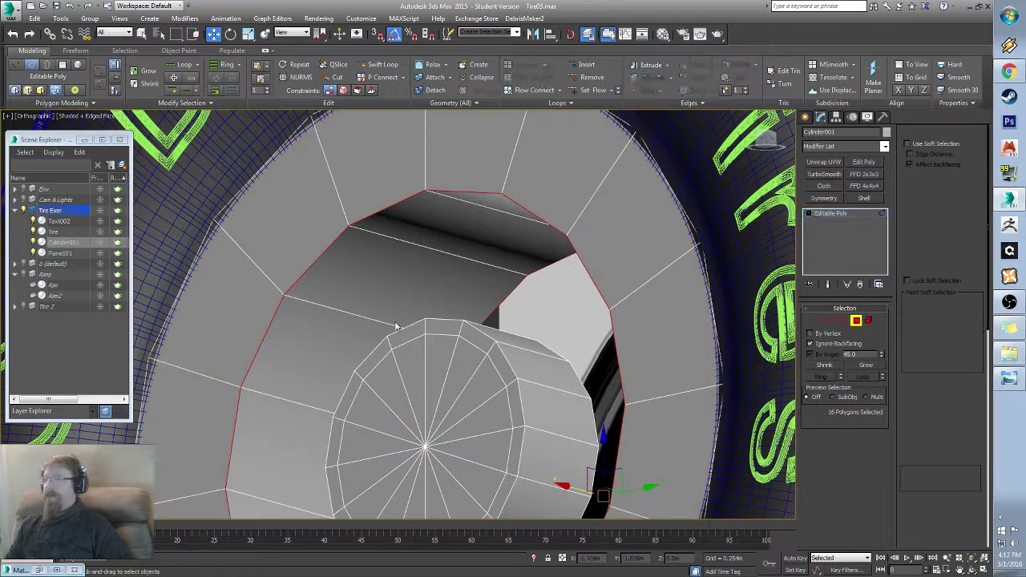
pyautogui.click(455, 254)
pyautogui.doubleClick(336, 310)
pyautogui.rightClick(334, 308)
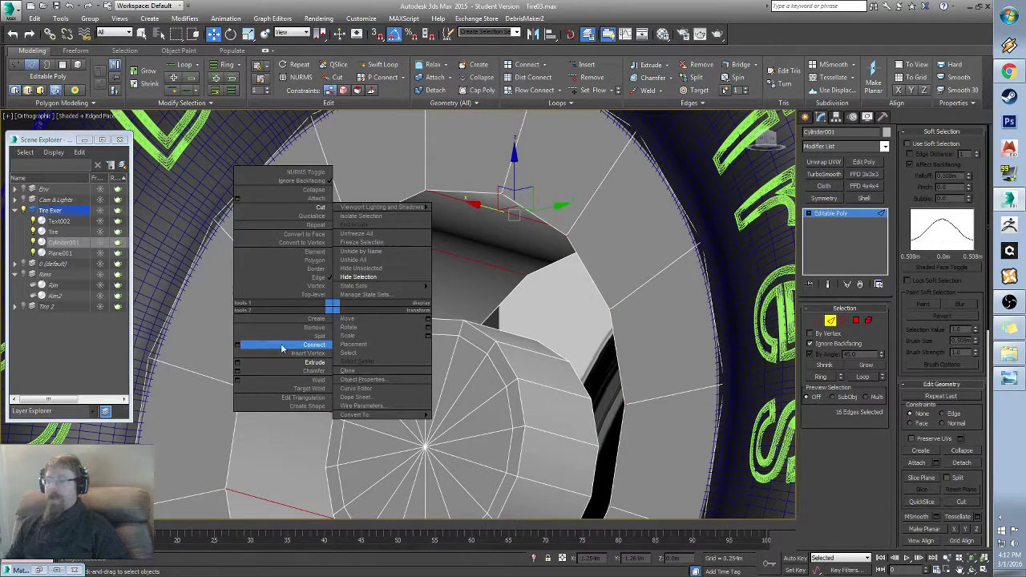
pyautogui.click(237, 344)
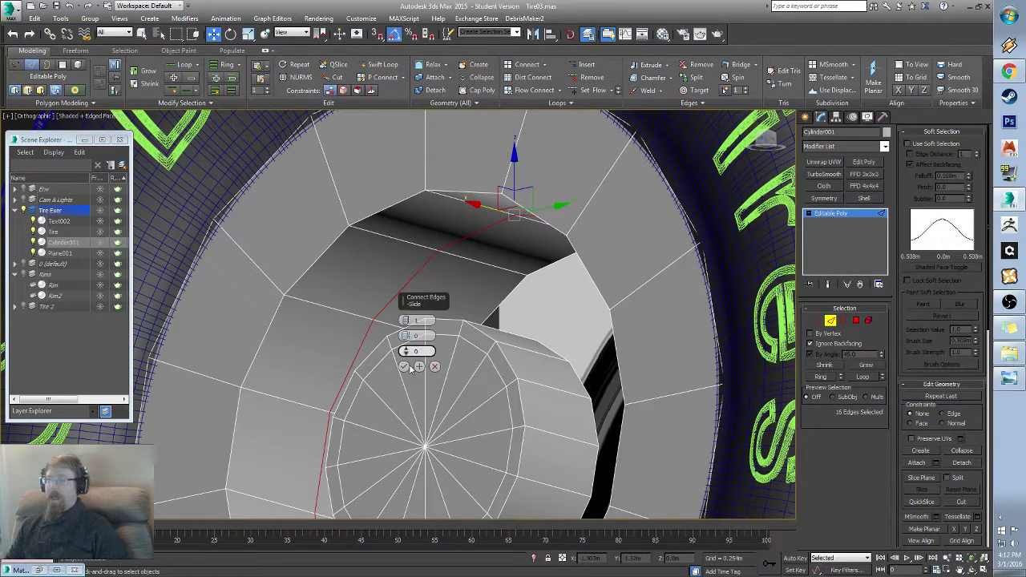
pyautogui.keyDown('alt'); pyautogui.moveTo(404, 372); pyautogui.dragTo(320, 381, button='middle'); pyautogui.keyUp('alt')
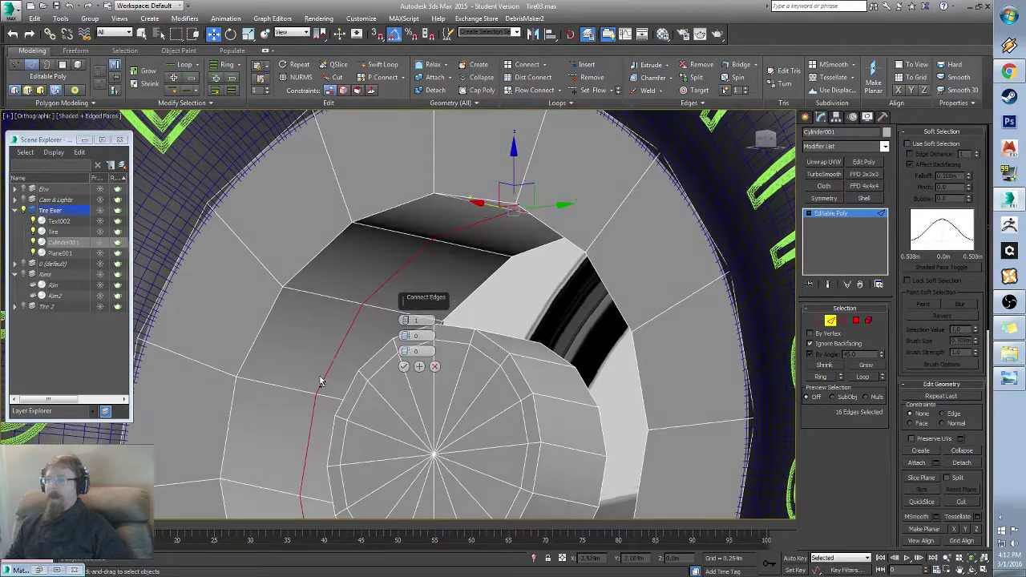
pyautogui.moveTo(455, 386)
pyautogui.keyDown('alt'); pyautogui.mouseDown(button='middle')
pyautogui.moveTo(481, 408)
pyautogui.moveTo(459, 396)
pyautogui.mouseUp(button='middle'); pyautogui.keyUp('alt')
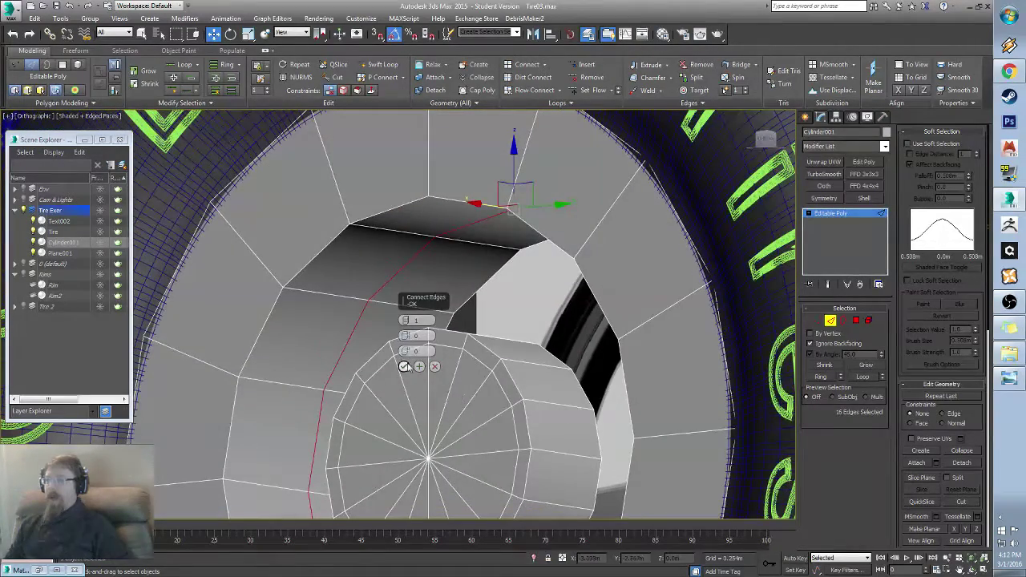
pyautogui.click(405, 318)
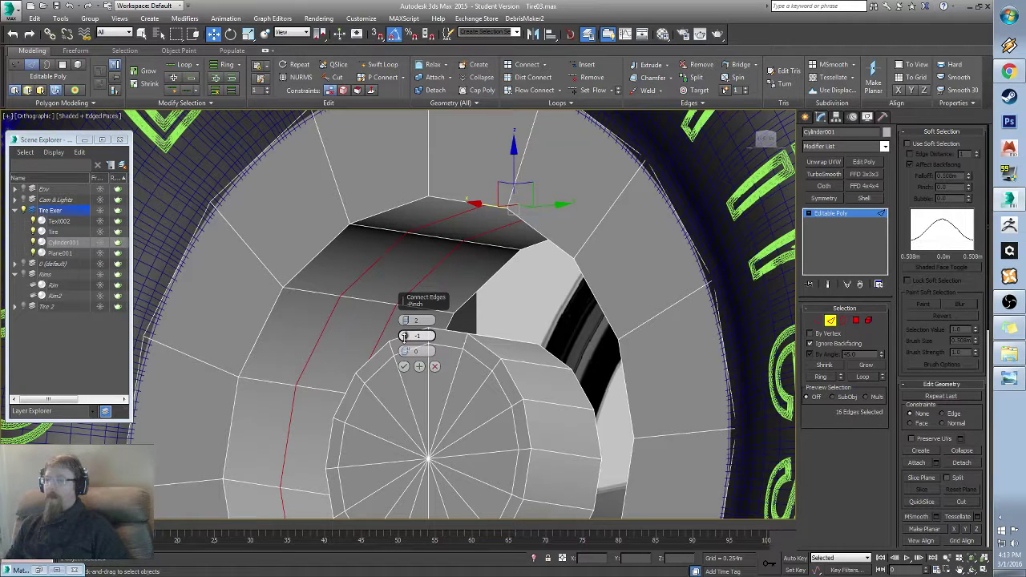
pyautogui.click(405, 317)
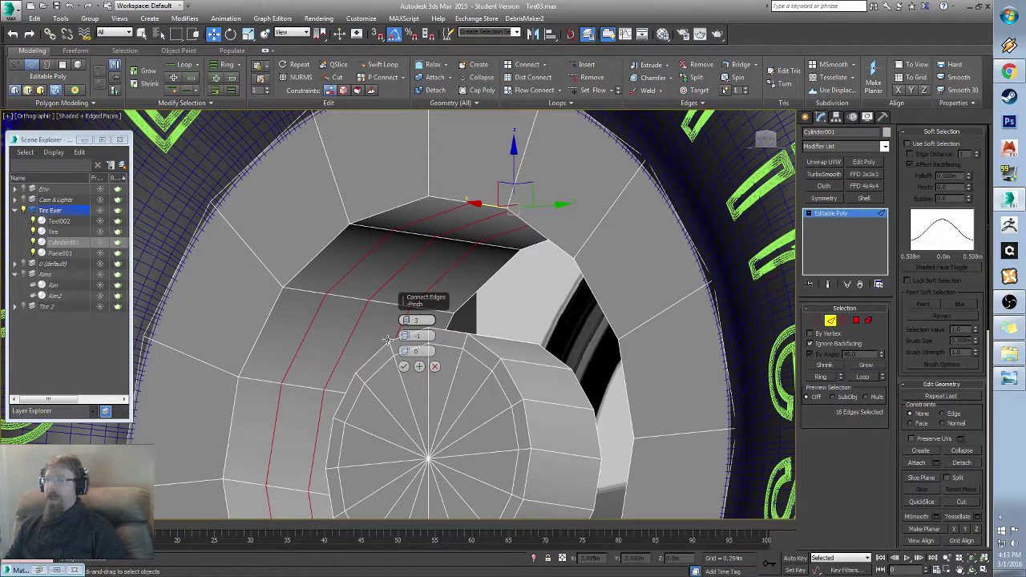
pyautogui.moveTo(404, 350); pyautogui.dragTo(404, 510)
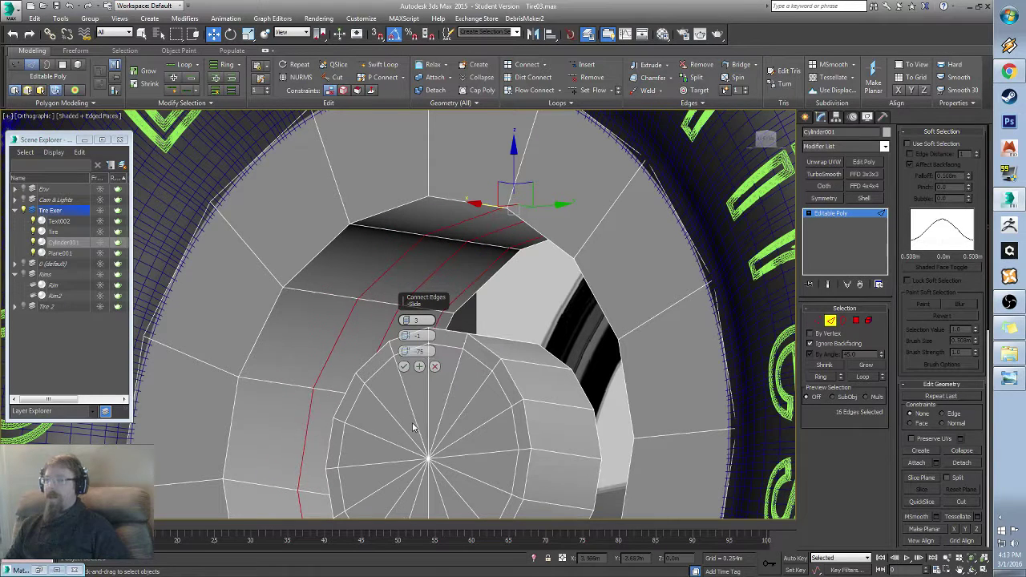
pyautogui.moveTo(404, 336); pyautogui.dragTo(398, 310)
pyautogui.click(406, 366)
# Step: Connect the edge ring across the hub's side wall with 3 segments, pinch -18 and slide 118
pyautogui.keyDown('alt'); pyautogui.moveTo(405, 366); pyautogui.dragTo(450, 393, button='middle'); pyautogui.keyUp('alt')
pyautogui.scroll(5, 450, 393)
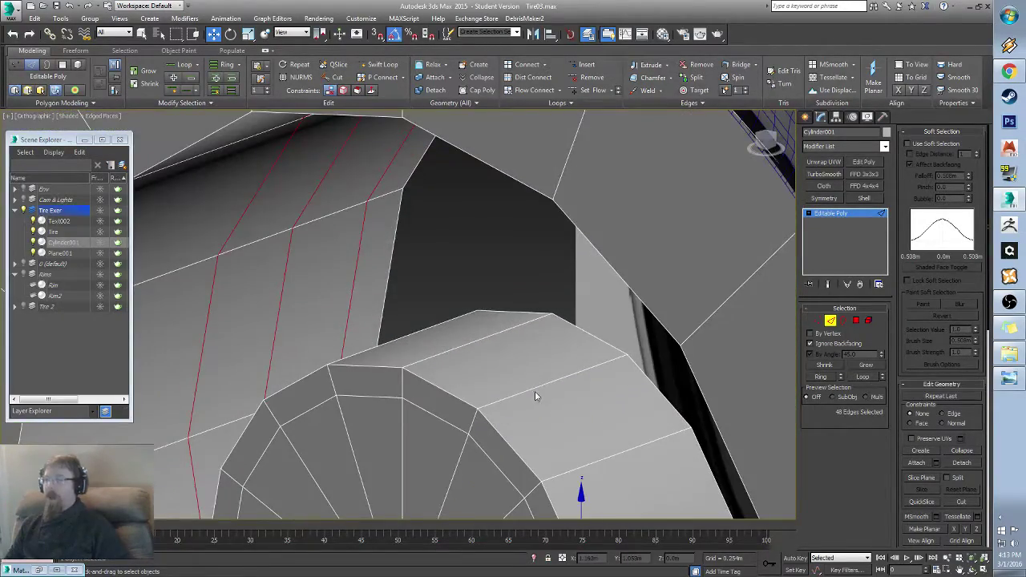
pyautogui.click(534, 393)
pyautogui.click(505, 398)
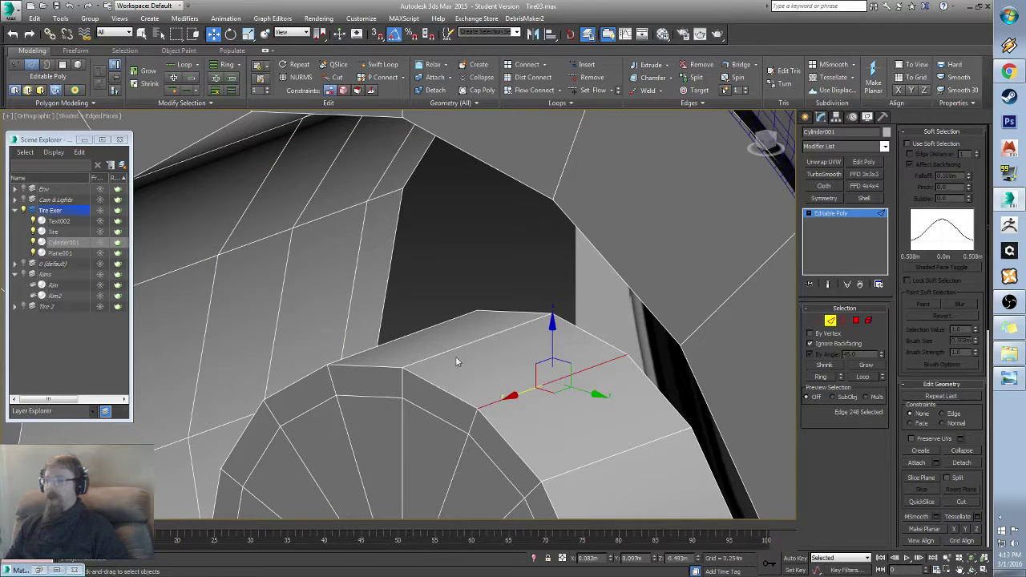
pyautogui.keyDown('shift'); pyautogui.click(452, 358); pyautogui.keyUp('shift')
pyautogui.rightClick(449, 353)
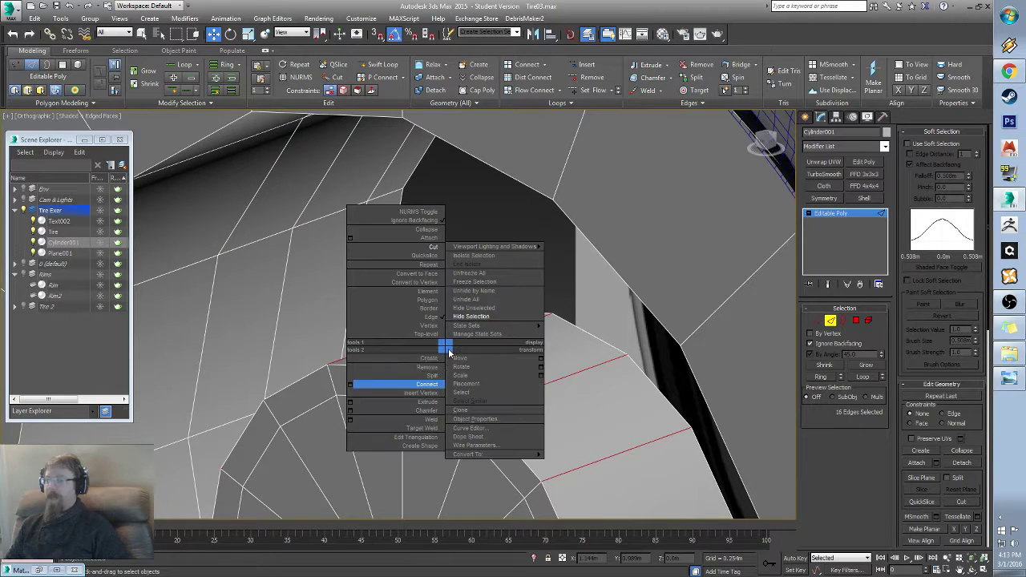
pyautogui.click(350, 385)
pyautogui.moveTo(495, 387); pyautogui.dragTo(538, 374, button='middle')
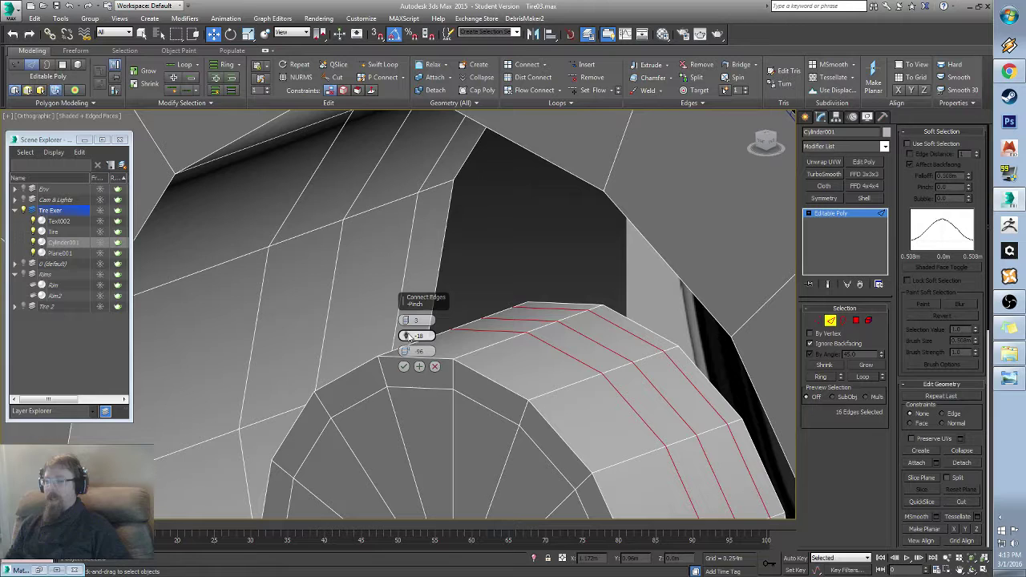
pyautogui.moveTo(410, 336); pyautogui.dragTo(442, 435)
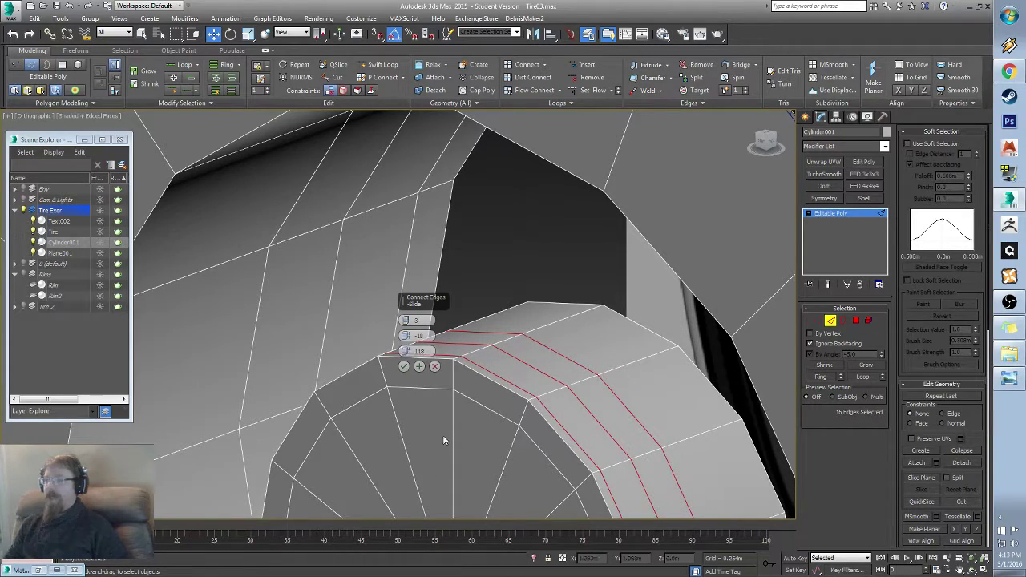
pyautogui.click(406, 366)
# Step: Deselect the edges and examine the rim from the Right view against the spokes in the reference image
pyautogui.scroll(-4, 463, 357)
pyautogui.keyDown('alt'); pyautogui.moveTo(449, 413); pyautogui.dragTo(510, 432, button='middle'); pyautogui.keyUp('alt')
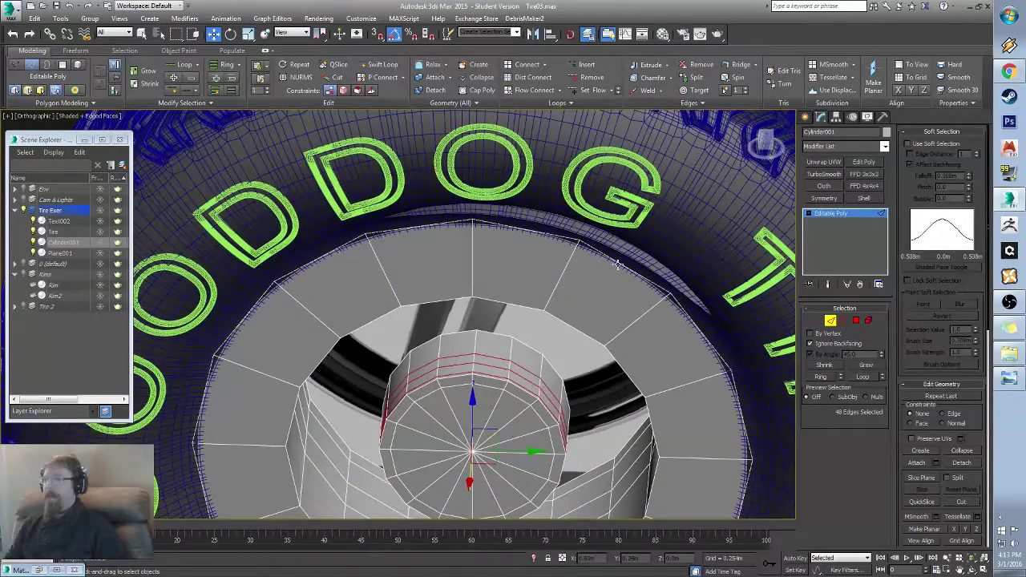
pyautogui.click(608, 297)
pyautogui.keyDown('alt'); pyautogui.moveTo(678, 481); pyautogui.dragTo(680, 438, button='middle'); pyautogui.keyUp('alt')
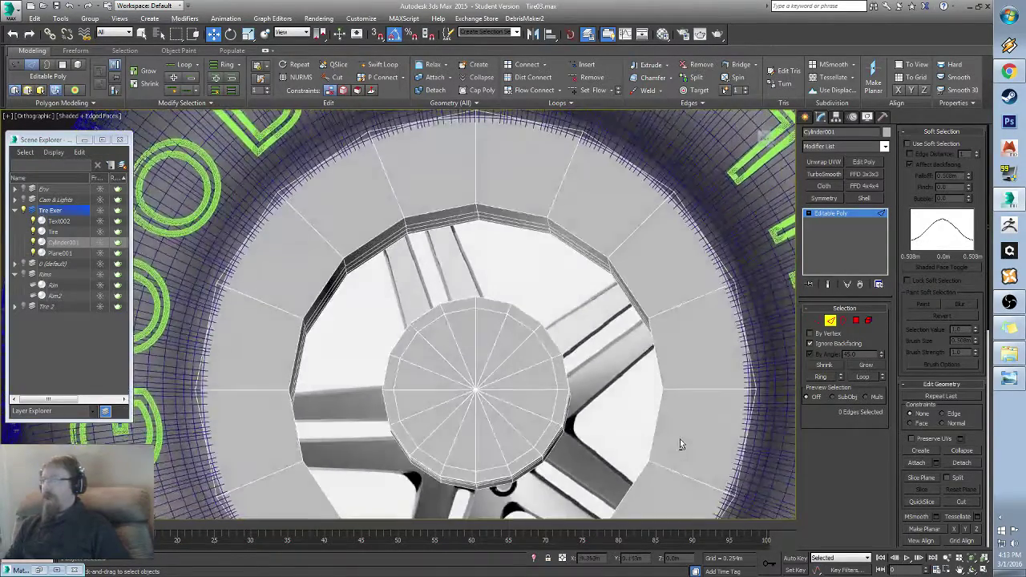
pyautogui.scroll(2, 612, 397)
pyautogui.scroll(-5, 612, 397)
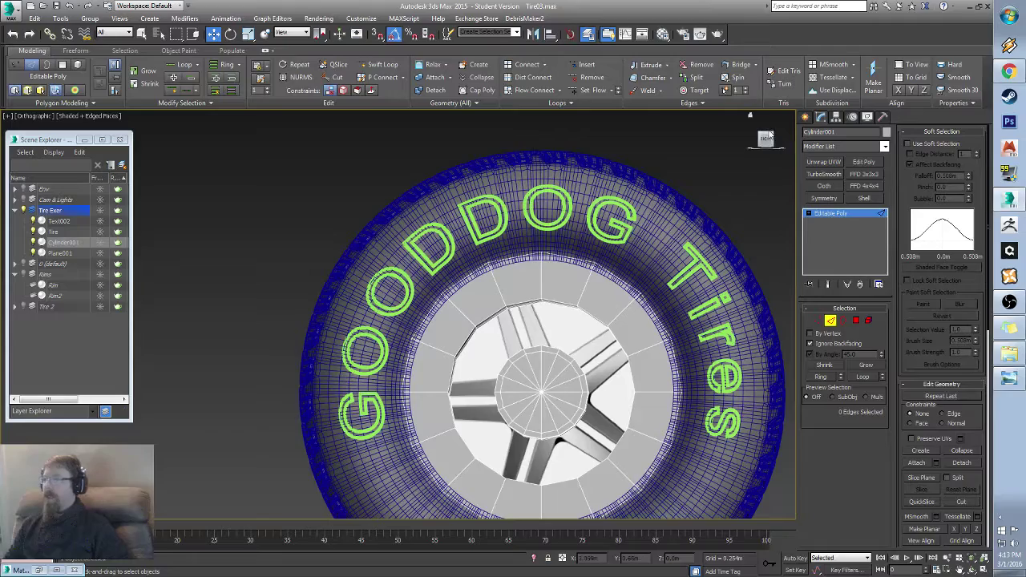
pyautogui.click(765, 139)
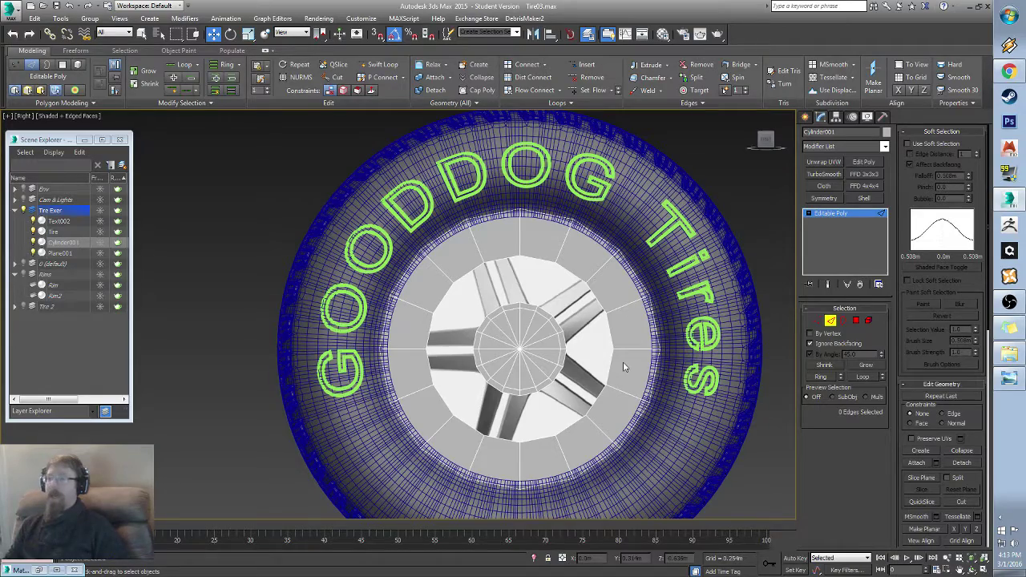
pyautogui.scroll(3, 503, 304)
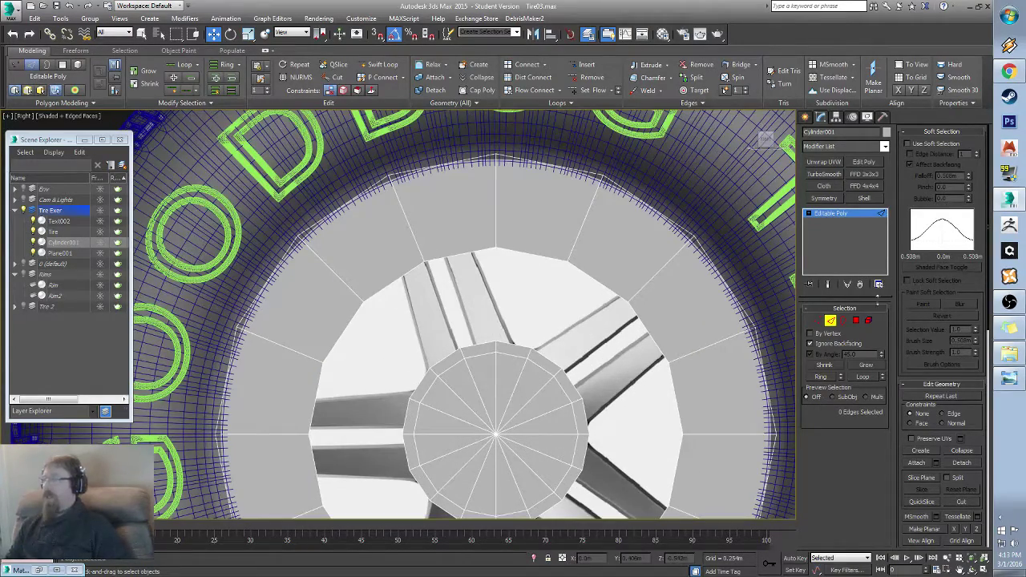
pyautogui.moveTo(582, 314); pyautogui.dragTo(558, 328, button='middle')
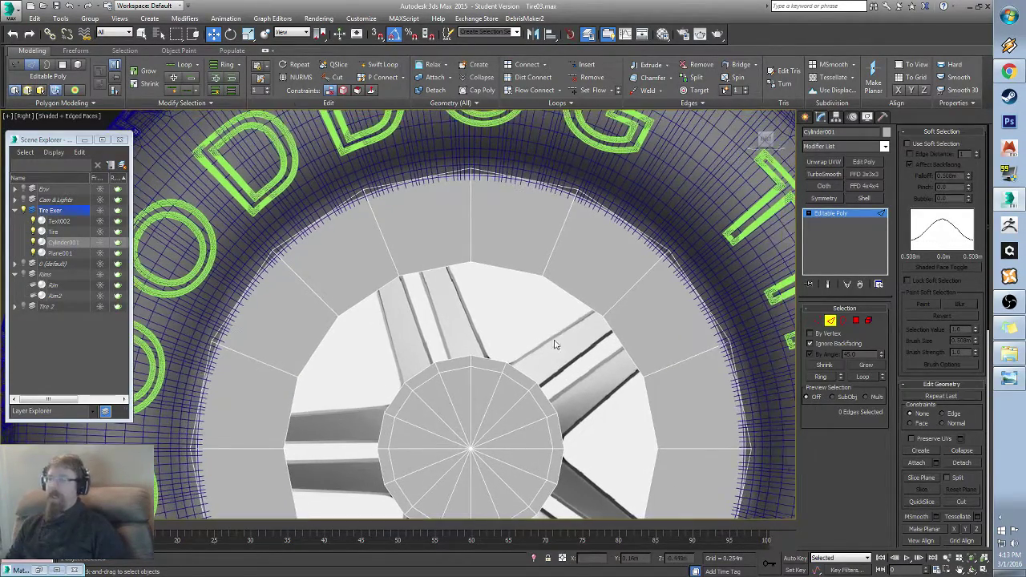
# Step: Turn off selection by angle and select the polygon loop forming the front face of the outer ring
pyautogui.click(860, 321)
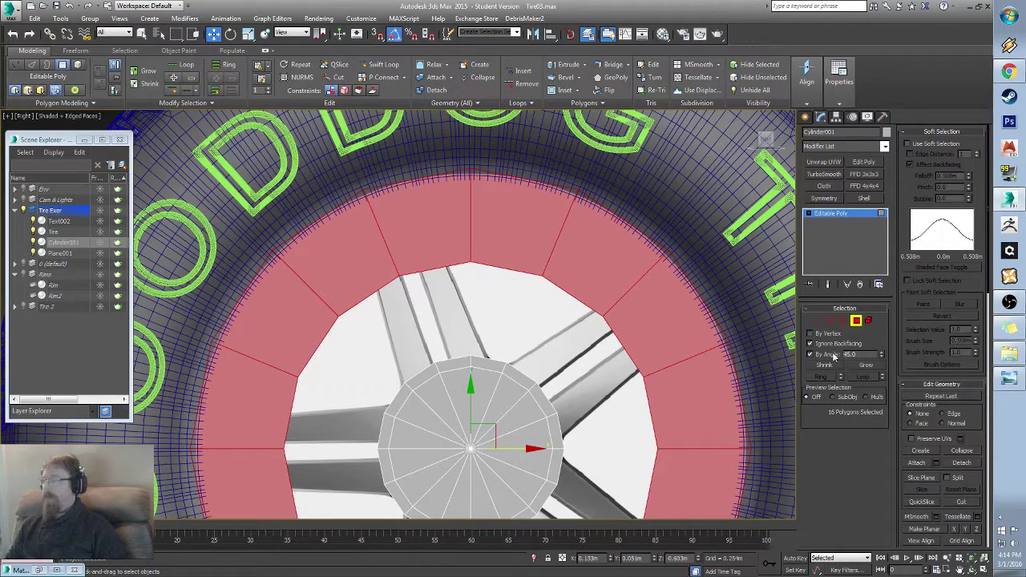
pyautogui.click(525, 232)
pyautogui.keyDown('shift'); pyautogui.click(611, 286); pyautogui.keyUp('shift')
pyautogui.moveTo(723, 416); pyautogui.dragTo(670, 340, button='middle')
pyautogui.scroll(-3, 599, 405)
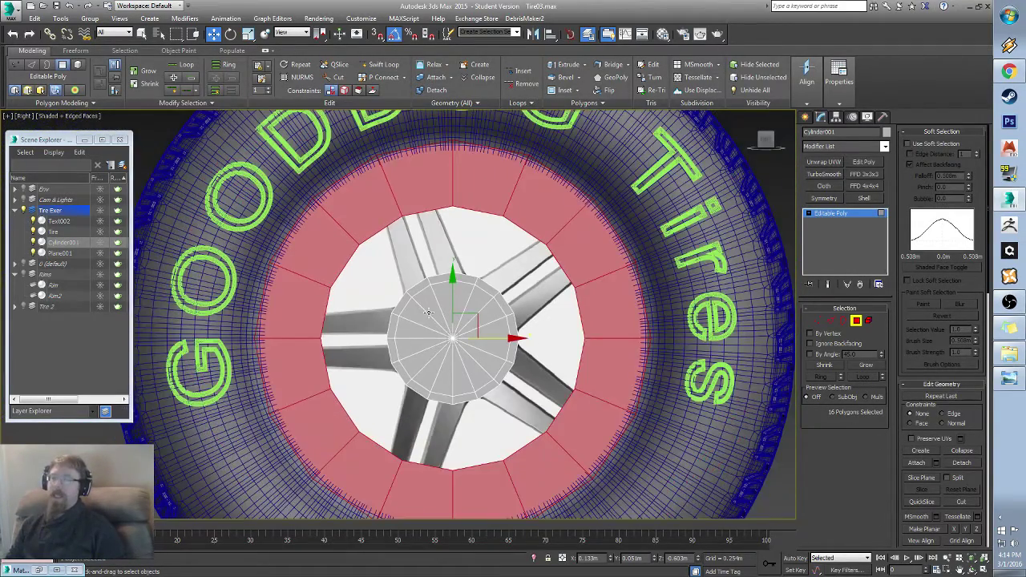
# Step: Examine the outer ring's upper-right quarter against the reference spokes by selecting its four front-face polygons
pyautogui.moveTo(585, 342)
pyautogui.mouseDown(button='middle')
pyautogui.moveTo(574, 371)
pyautogui.moveTo(572, 340)
pyautogui.mouseUp(button='middle')
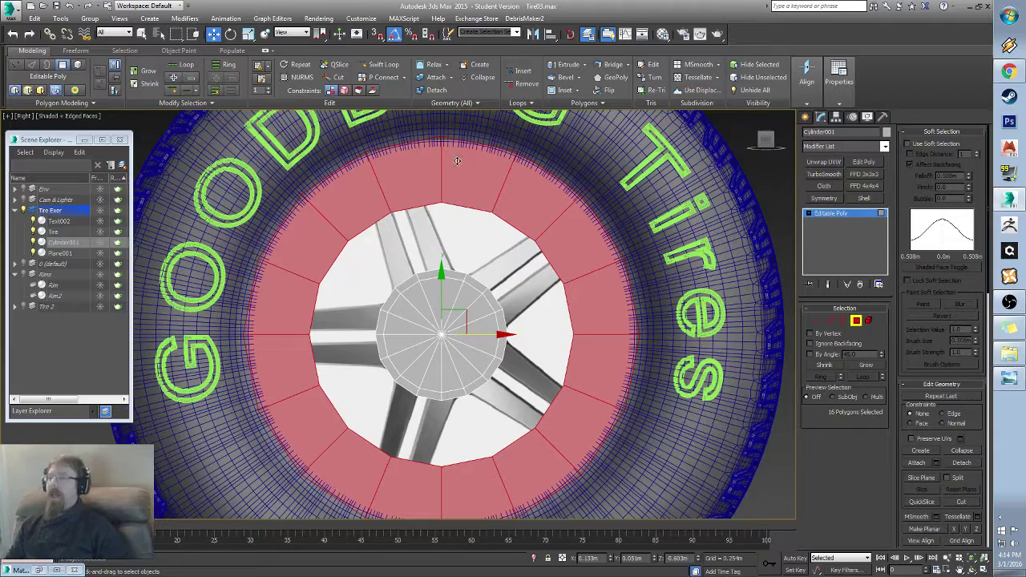
pyautogui.click(457, 193)
pyautogui.keyDown('ctrl'); pyautogui.click(522, 208); pyautogui.keyUp('ctrl')
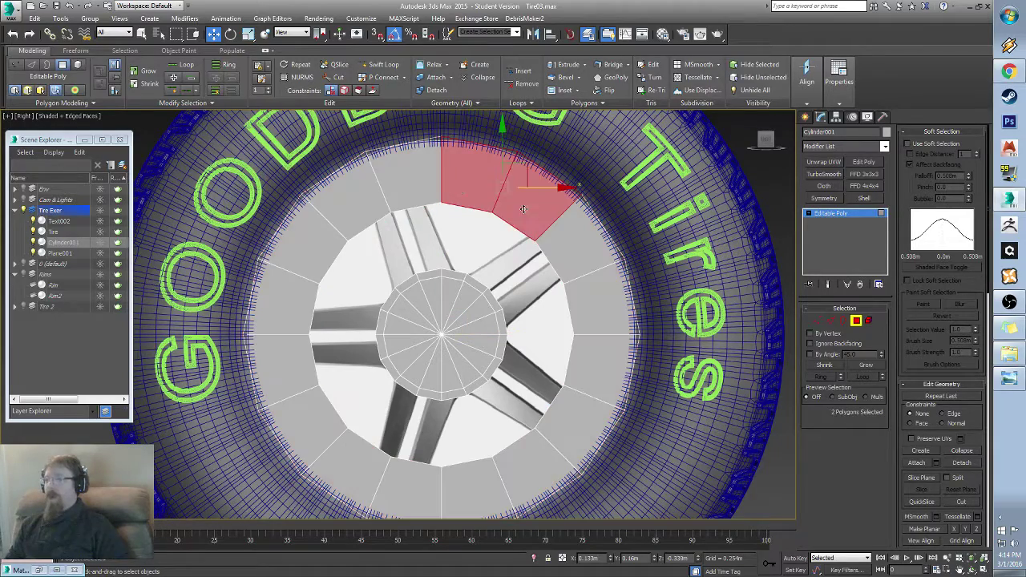
pyautogui.keyDown('ctrl'); pyautogui.click(573, 259); pyautogui.keyUp('ctrl')
pyautogui.keyDown('ctrl'); pyautogui.click(594, 311); pyautogui.keyUp('ctrl')
pyautogui.moveTo(572, 254); pyautogui.dragTo(500, 307, button='middle')
pyautogui.moveTo(421, 374); pyautogui.dragTo(441, 329, button='middle')
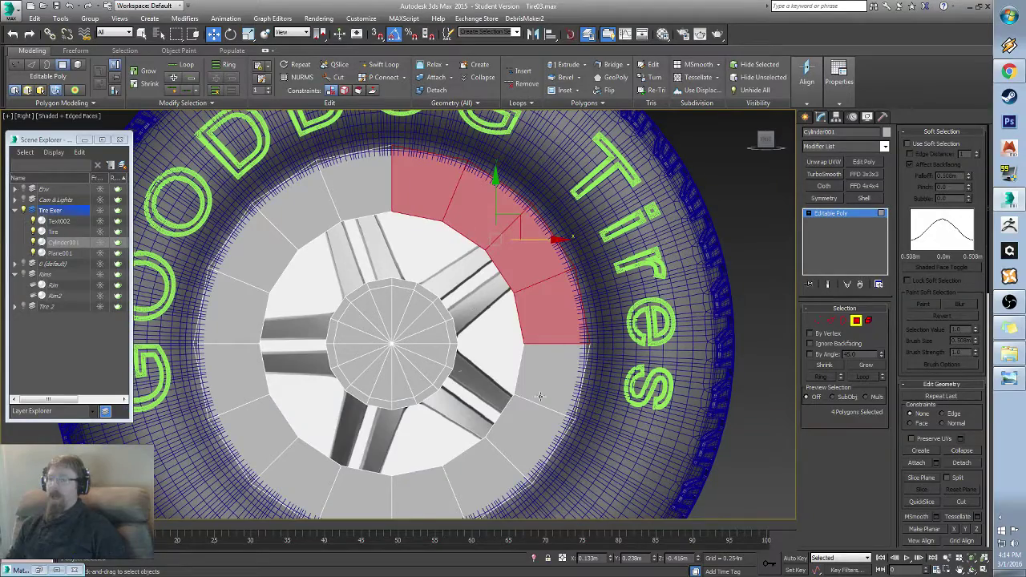
pyautogui.moveTo(545, 413); pyautogui.dragTo(281, 413)
pyautogui.hotkey('ctrl', 'z')
# Step: Clear the polygon selection and examine the rim and its reference image from the front and the back of the tire
pyautogui.keyDown('alt'); pyautogui.moveTo(405, 293); pyautogui.dragTo(457, 340, button='middle'); pyautogui.keyUp('alt')
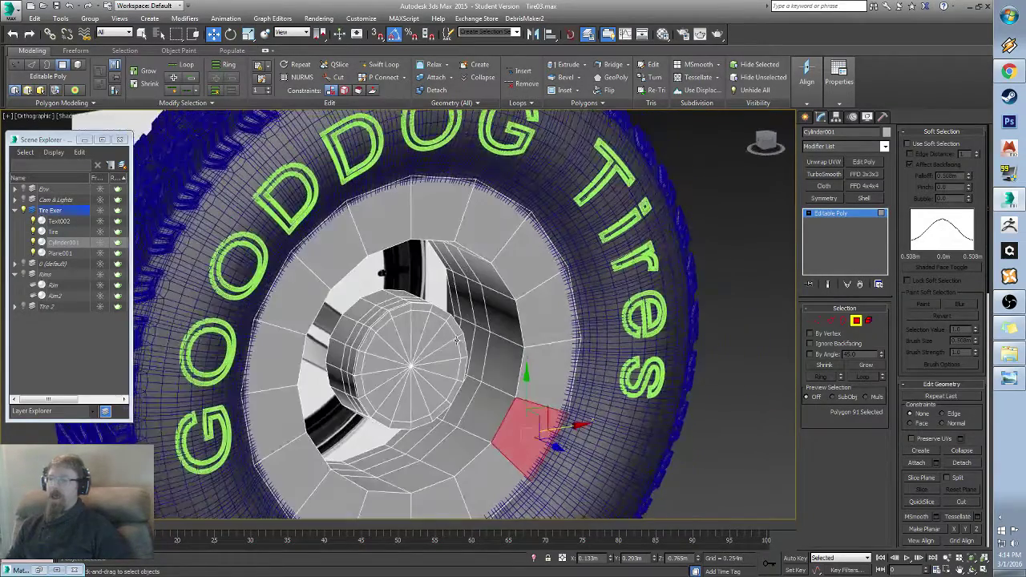
pyautogui.keyDown('alt'); pyautogui.moveTo(316, 411); pyautogui.dragTo(374, 398, button='middle'); pyautogui.keyUp('alt')
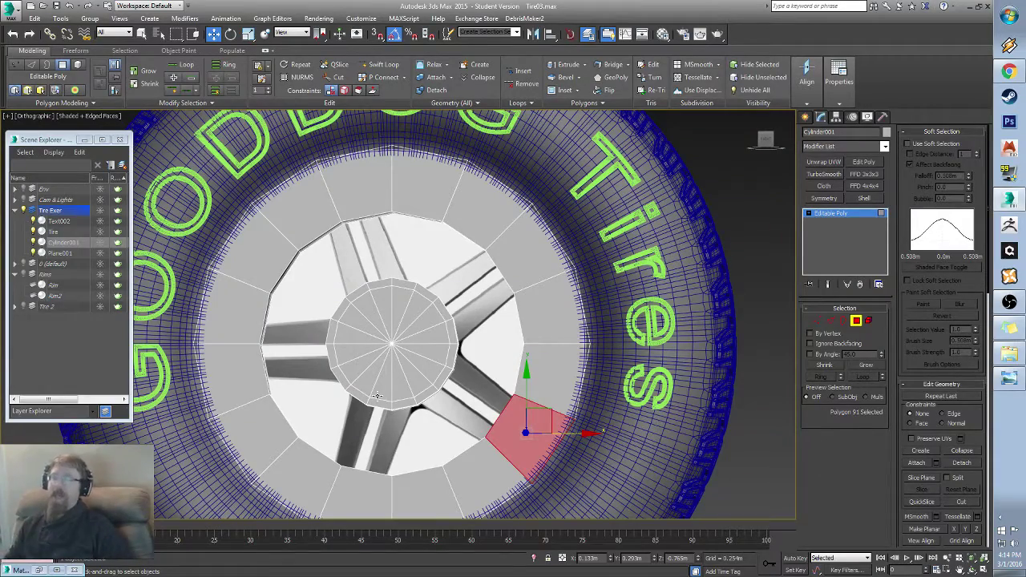
pyautogui.moveTo(410, 256)
pyautogui.keyDown('alt'); pyautogui.mouseDown(button='middle')
pyautogui.moveTo(407, 232)
pyautogui.moveTo(396, 249)
pyautogui.mouseUp(button='middle'); pyautogui.keyUp('alt')
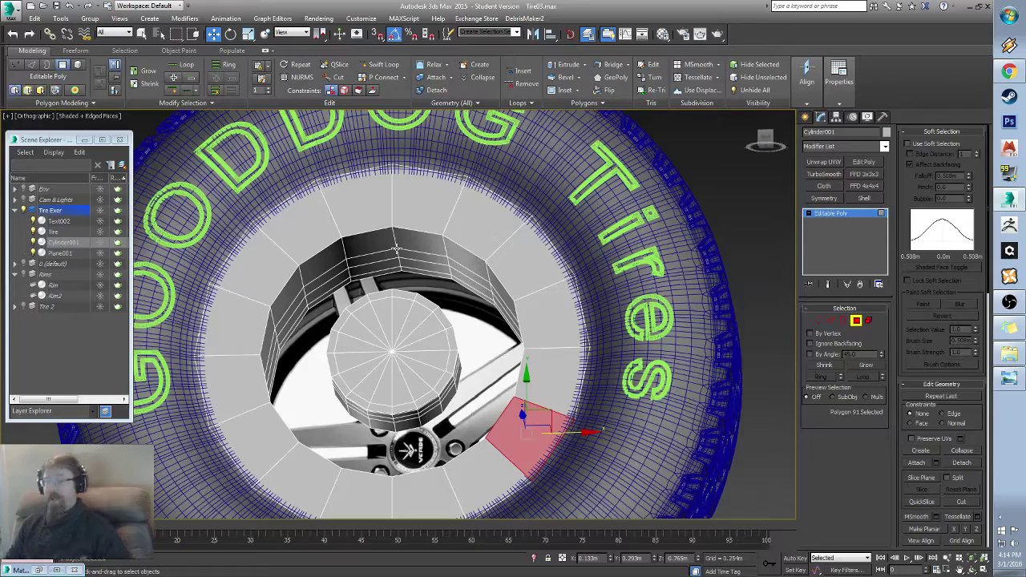
pyautogui.click(477, 401)
pyautogui.moveTo(477, 401)
pyautogui.keyDown('alt'); pyautogui.mouseDown(button='middle')
pyautogui.moveTo(447, 392)
pyautogui.moveTo(459, 390)
pyautogui.mouseUp(button='middle'); pyautogui.keyUp('alt')
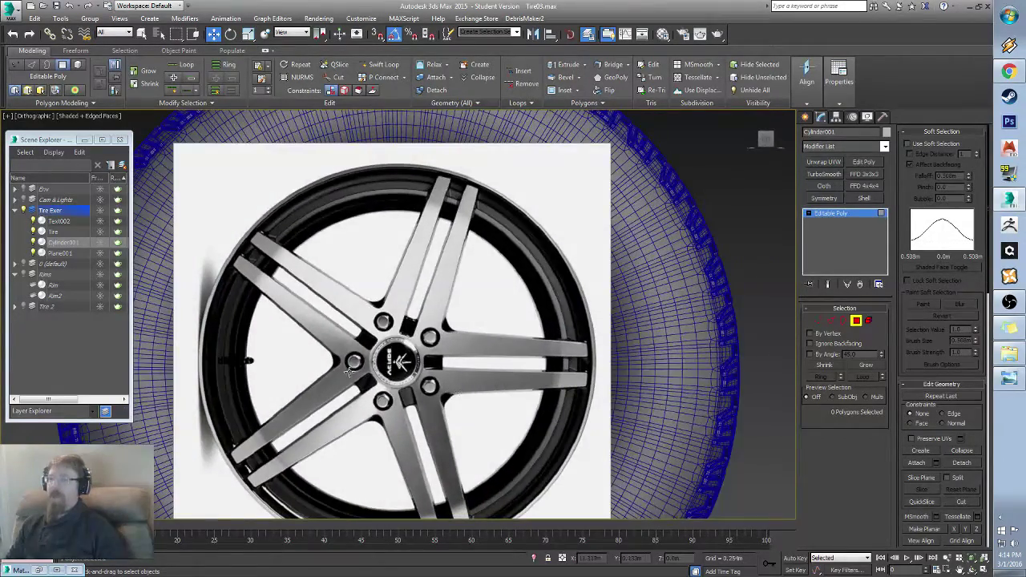
pyautogui.moveTo(349, 370); pyautogui.dragTo(395, 327, button='middle')
pyautogui.scroll(-4, 395, 327)
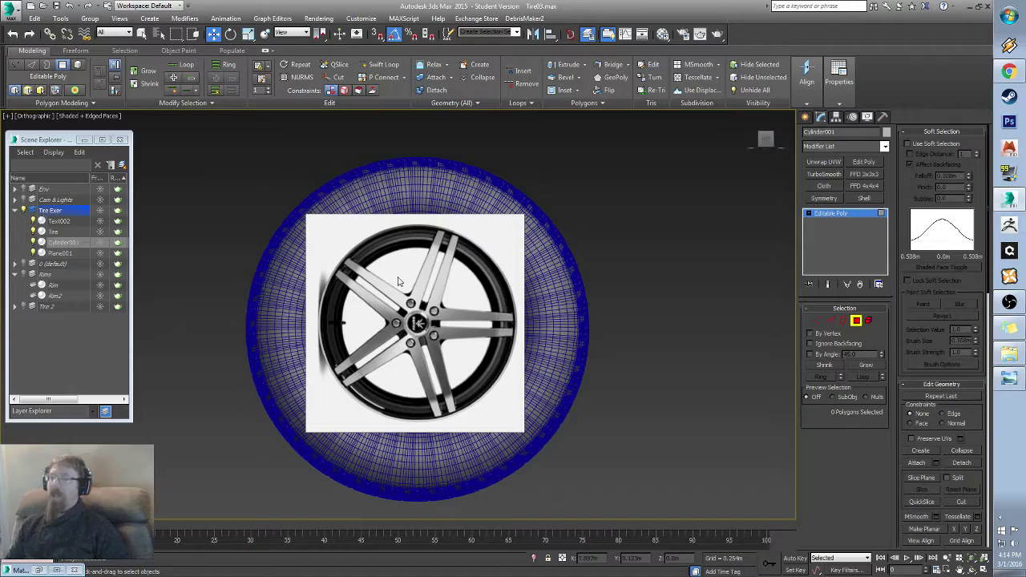
pyautogui.keyDown('alt'); pyautogui.moveTo(611, 360); pyautogui.dragTo(405, 362, button='middle'); pyautogui.keyUp('alt')
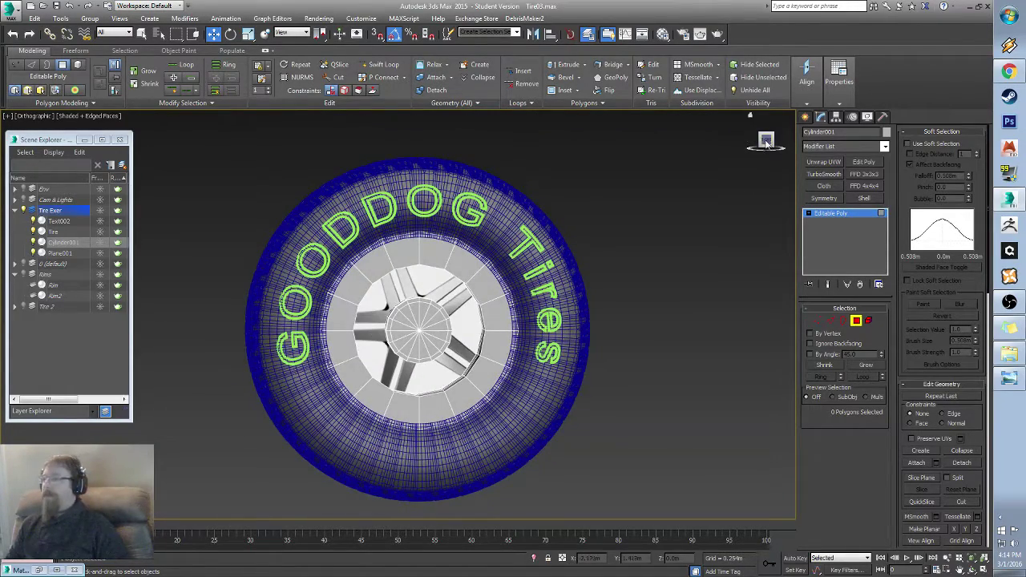
pyautogui.scroll(10, 429, 320)
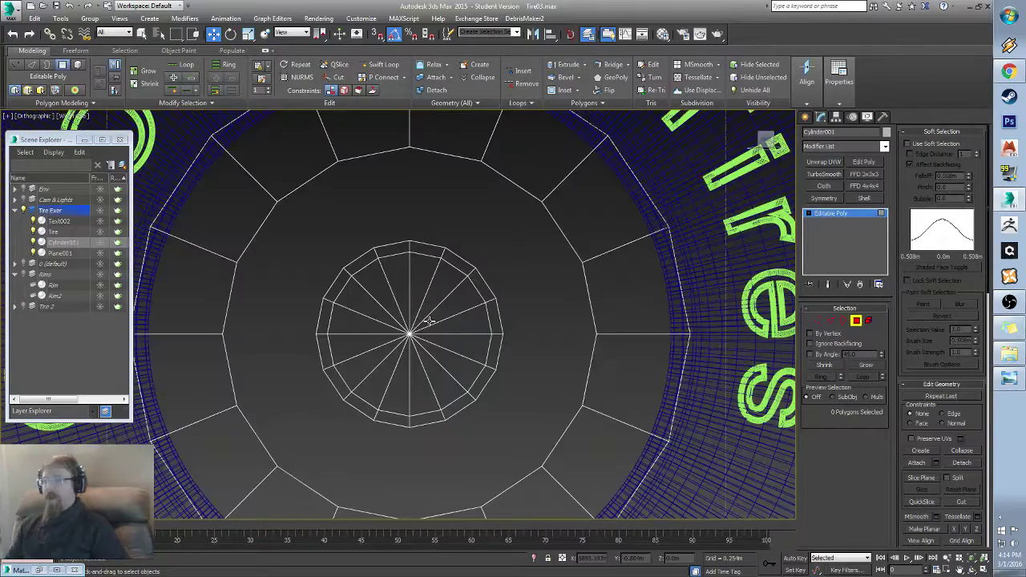
# Step: Compare the hub's wedge segments with the spokes in the reference image, alternating between wireframe, see-through and edged-faces display
pyautogui.press('F3')
pyautogui.click(429, 320)
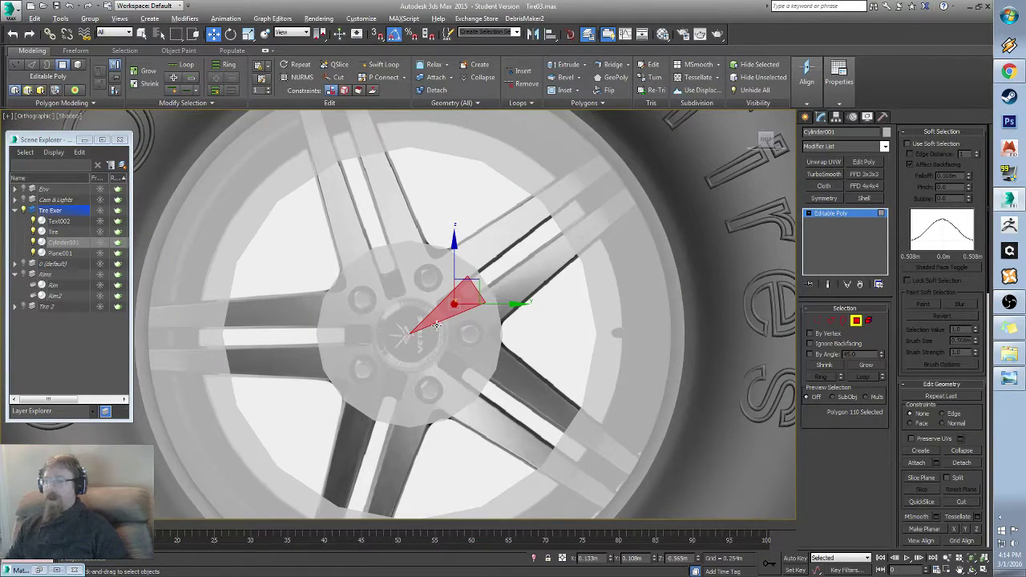
pyautogui.moveTo(437, 324); pyautogui.dragTo(415, 326, button='middle')
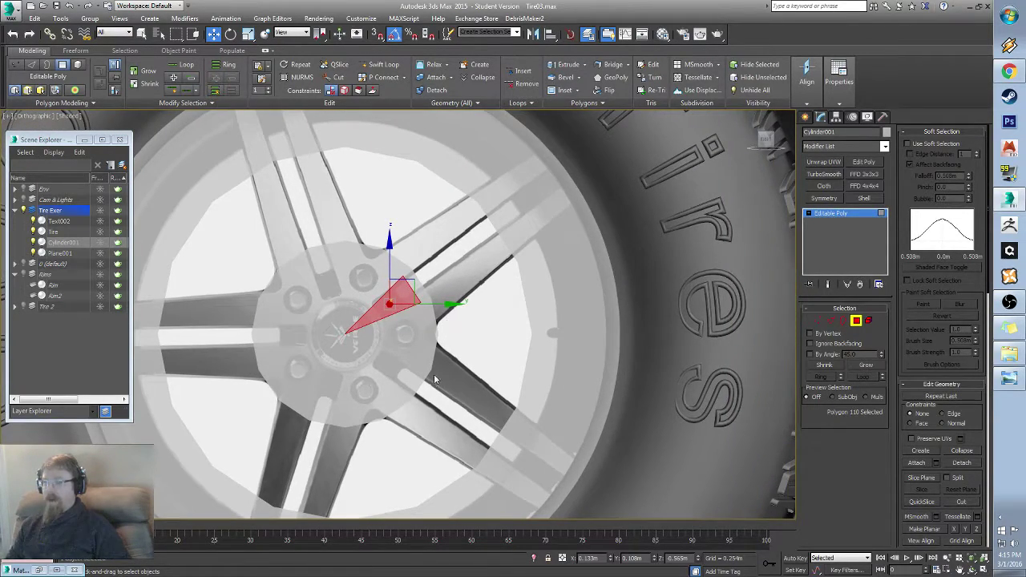
pyautogui.moveTo(289, 343); pyautogui.dragTo(323, 359, button='middle')
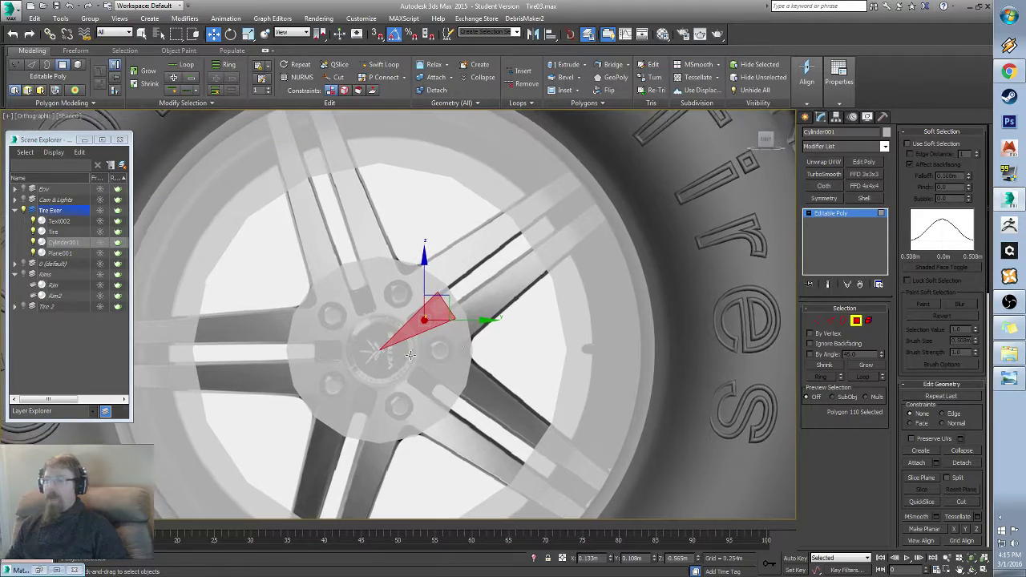
pyautogui.press('F4')
pyautogui.scroll(-6, 424, 346)
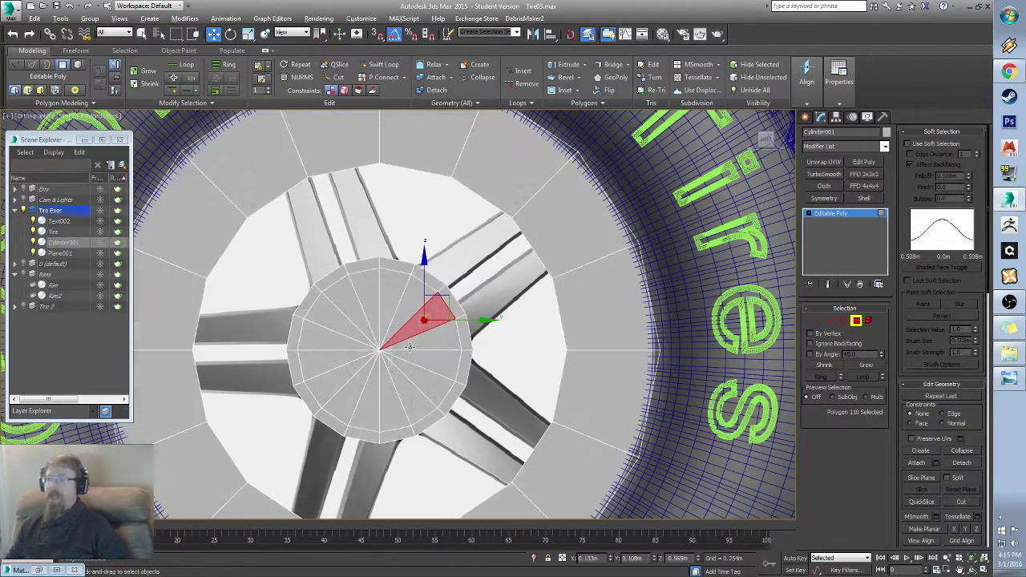
# Step: Clear the polygon selection and hide the reference image plane Plane001
pyautogui.keyDown('alt'); pyautogui.moveTo(424, 346); pyautogui.dragTo(416, 369, button='middle'); pyautogui.keyUp('alt')
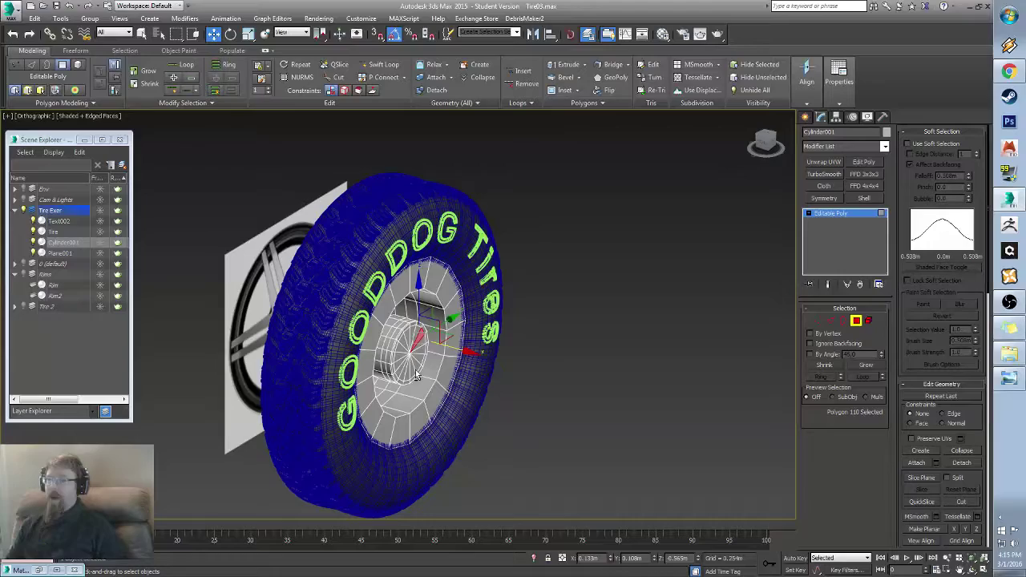
pyautogui.click(270, 280)
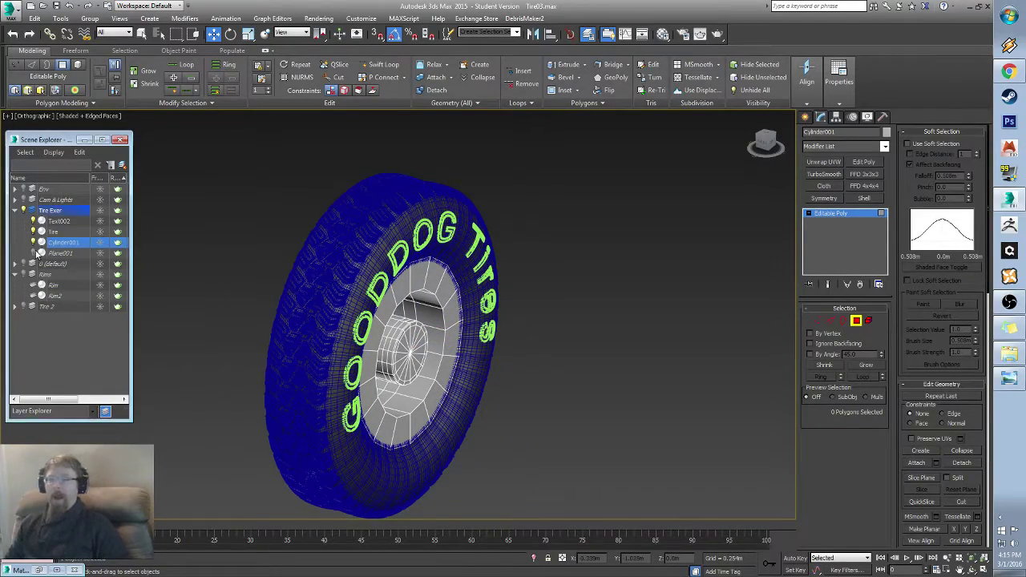
pyautogui.click(765, 144)
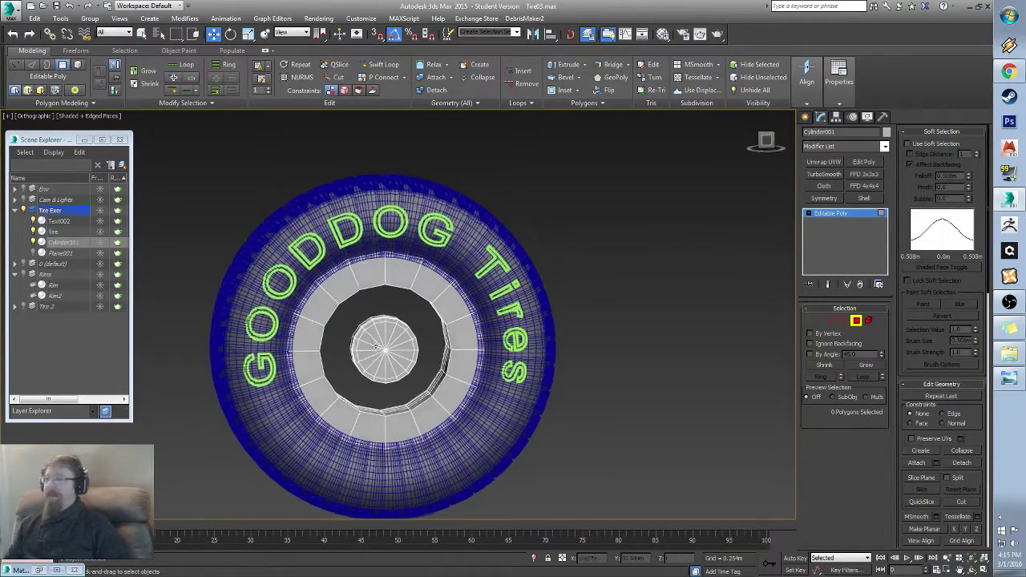
pyautogui.scroll(3, 382, 332)
pyautogui.keyDown('alt'); pyautogui.moveTo(382, 332); pyautogui.dragTo(360, 341, button='middle'); pyautogui.keyUp('alt')
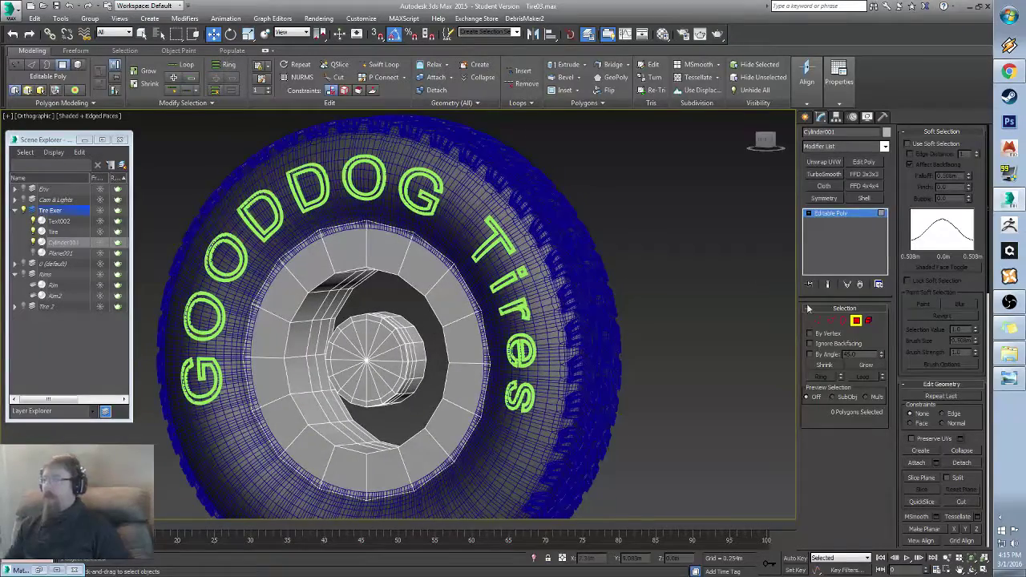
pyautogui.keyDown('alt'); pyautogui.moveTo(572, 325); pyautogui.dragTo(762, 299, button='middle'); pyautogui.keyUp('alt')
# Step: Delete four two-by-two blocks of polygons from the middle bands of the hub's side wall, at its top, right, bottom and left
pyautogui.scroll(5, 394, 344)
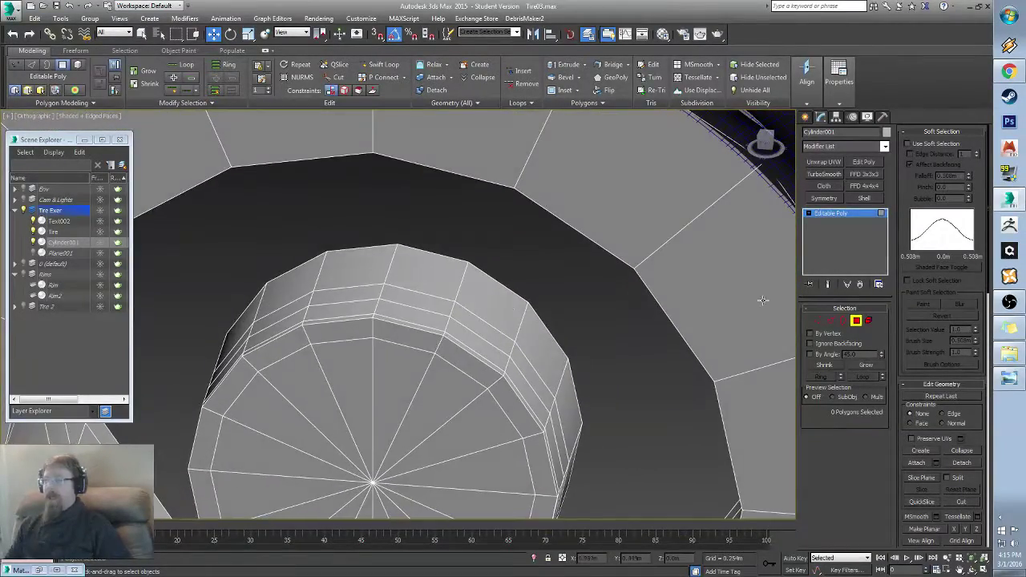
pyautogui.click(365, 295)
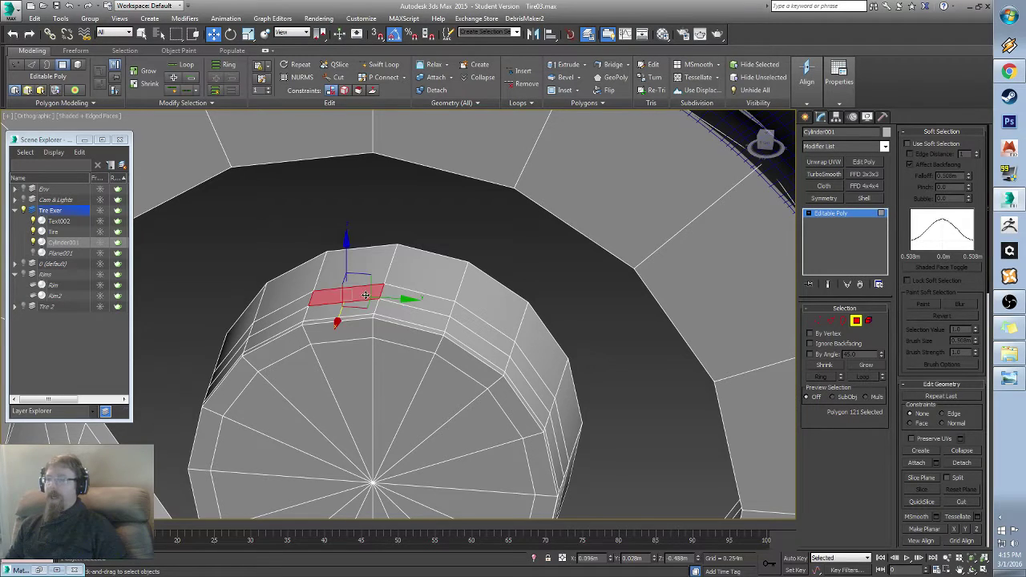
pyautogui.keyDown('ctrl'); pyautogui.click(407, 301); pyautogui.keyUp('ctrl')
pyautogui.keyDown('ctrl'); pyautogui.click(405, 314); pyautogui.keyUp('ctrl')
pyautogui.keyDown('ctrl'); pyautogui.click(356, 305); pyautogui.keyUp('ctrl')
pyautogui.moveTo(524, 343); pyautogui.dragTo(328, 277, button='middle')
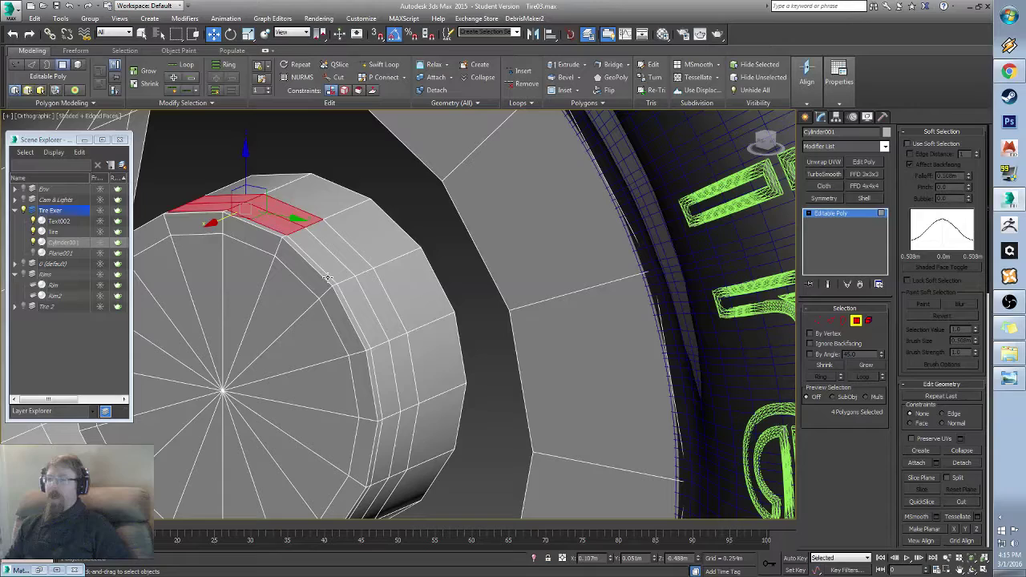
pyautogui.keyDown('ctrl'); pyautogui.click(406, 391); pyautogui.keyUp('ctrl')
pyautogui.keyDown('ctrl'); pyautogui.click(405, 432); pyautogui.keyUp('ctrl')
pyautogui.keyDown('ctrl'); pyautogui.click(394, 437); pyautogui.keyUp('ctrl')
pyautogui.keyDown('ctrl'); pyautogui.click(384, 389); pyautogui.keyUp('ctrl')
pyautogui.moveTo(359, 477); pyautogui.dragTo(425, 345, button='middle')
pyautogui.keyDown('ctrl'); pyautogui.click(305, 405); pyautogui.keyUp('ctrl')
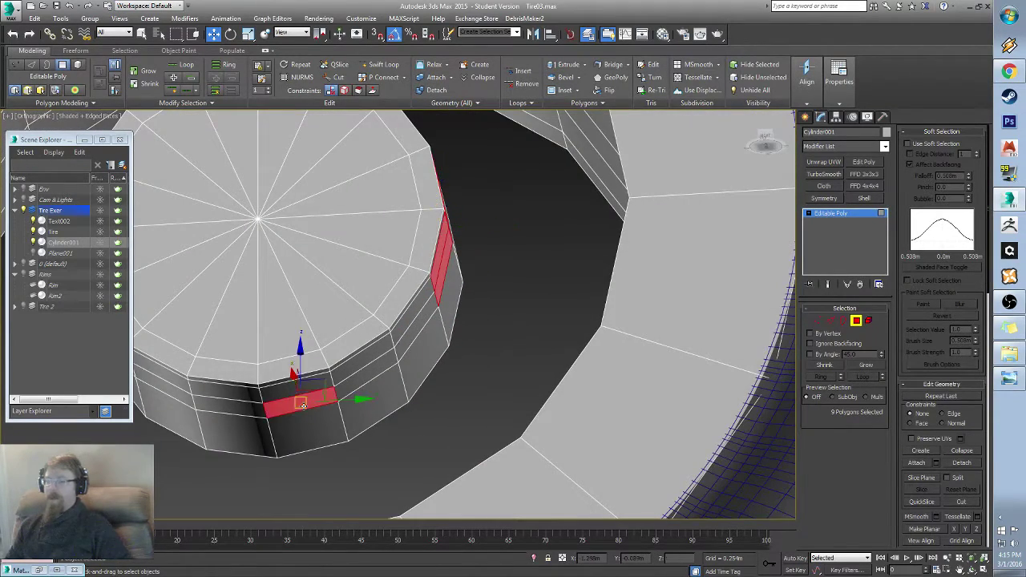
pyautogui.keyDown('ctrl'); pyautogui.click(233, 405); pyautogui.keyUp('ctrl')
pyautogui.keyDown('ctrl'); pyautogui.click(228, 383); pyautogui.keyUp('ctrl')
pyautogui.keyDown('ctrl'); pyautogui.click(297, 383); pyautogui.keyUp('ctrl')
pyautogui.keyDown('alt'); pyautogui.moveTo(225, 365); pyautogui.dragTo(316, 327, button='middle'); pyautogui.keyUp('alt')
pyautogui.keyDown('ctrl'); pyautogui.click(232, 301); pyautogui.keyUp('ctrl')
pyautogui.keyDown('ctrl'); pyautogui.click(247, 279); pyautogui.keyUp('ctrl')
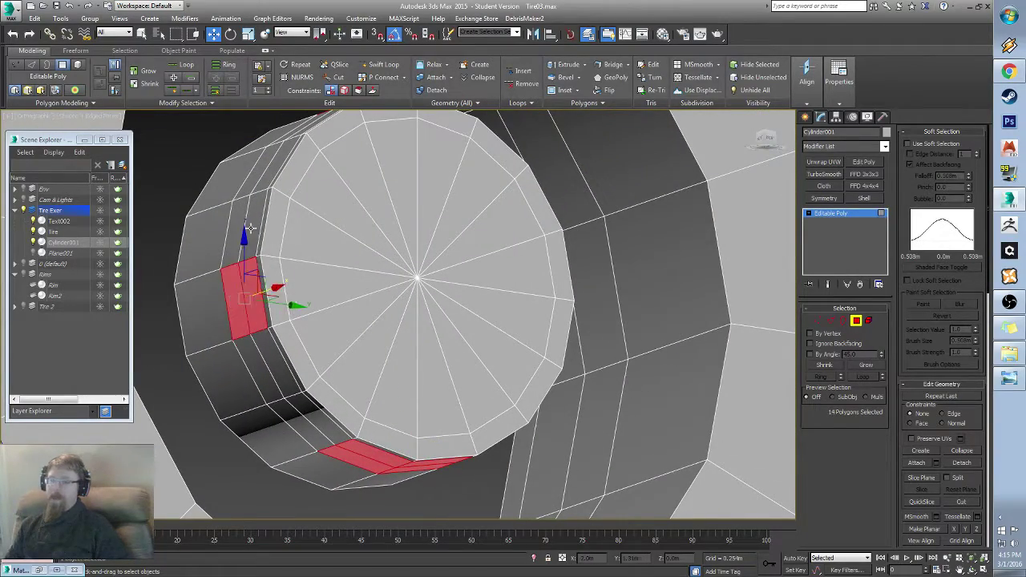
pyautogui.keyDown('ctrl'); pyautogui.click(254, 228); pyautogui.keyUp('ctrl')
pyautogui.keyDown('ctrl'); pyautogui.click(239, 233); pyautogui.keyUp('ctrl')
pyautogui.keyDown('alt'); pyautogui.moveTo(340, 203); pyautogui.dragTo(336, 235, button='middle'); pyautogui.keyUp('alt')
pyautogui.moveTo(335, 235); pyautogui.dragTo(316, 284, button='middle')
pyautogui.click(382, 186)
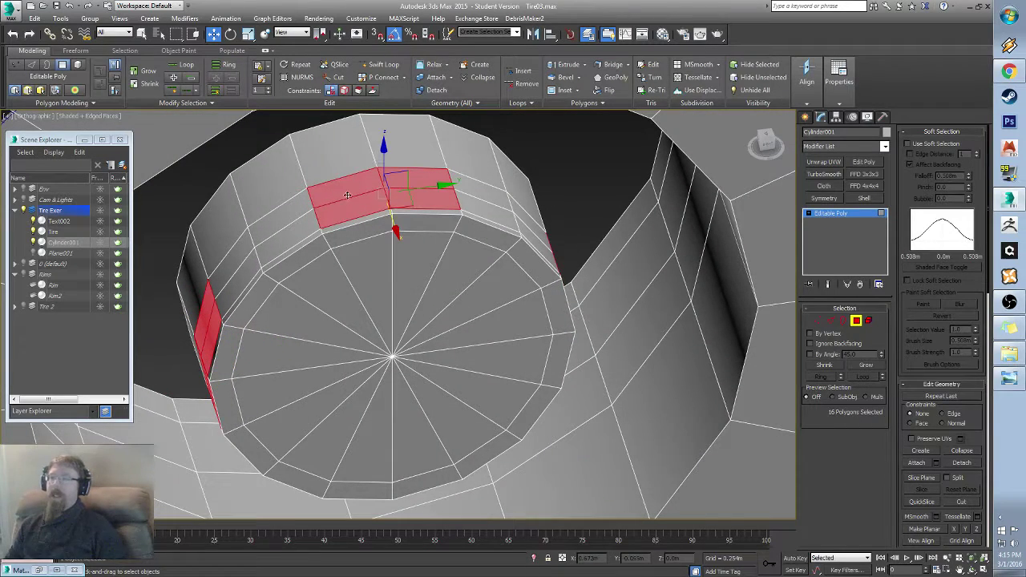
pyautogui.press('Delete')
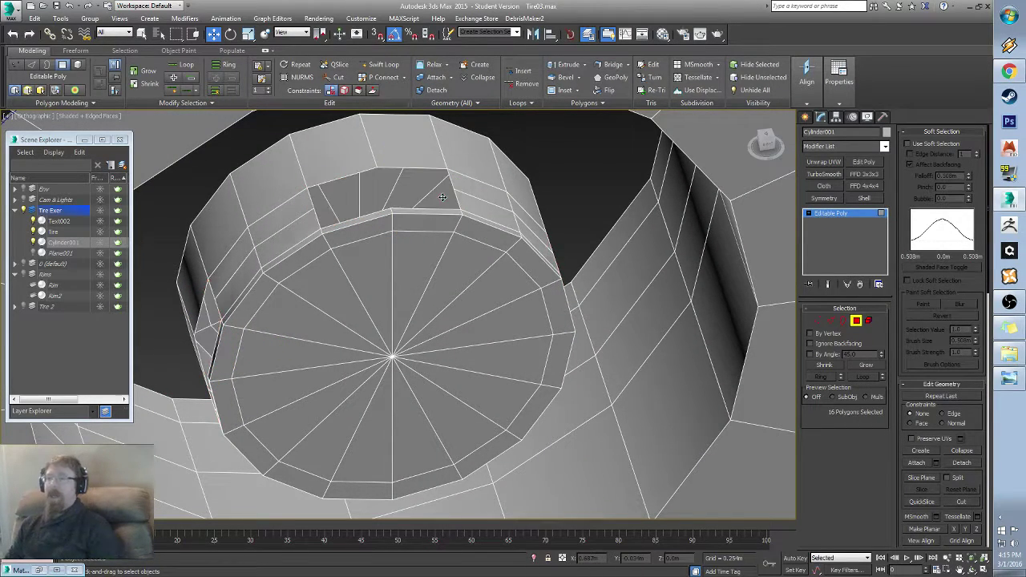
pyautogui.keyDown('alt'); pyautogui.moveTo(387, 219); pyautogui.dragTo(381, 247, button='middle'); pyautogui.keyUp('alt')
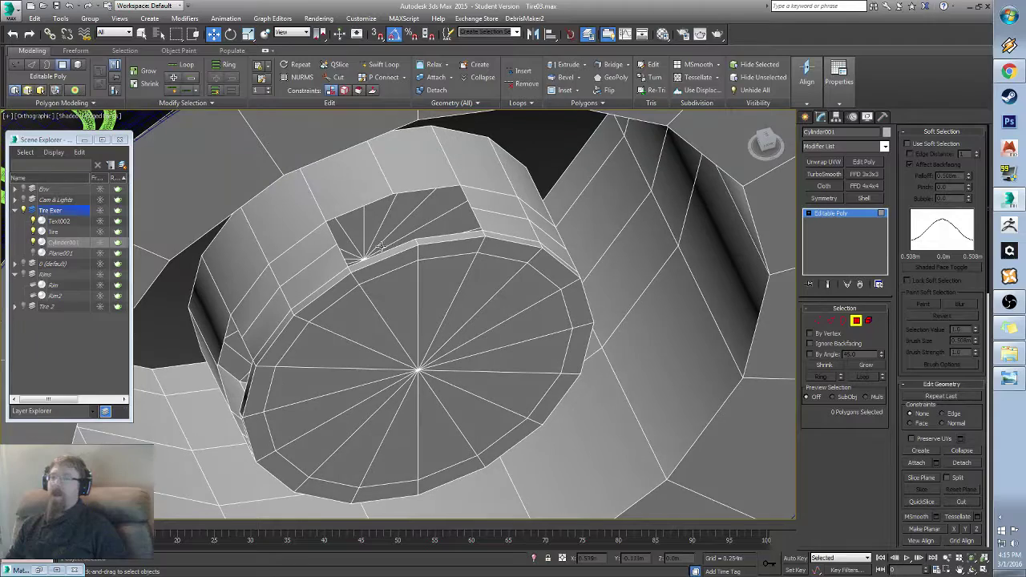
pyautogui.keyDown('alt'); pyautogui.moveTo(397, 282); pyautogui.dragTo(391, 268, button='middle'); pyautogui.keyUp('alt')
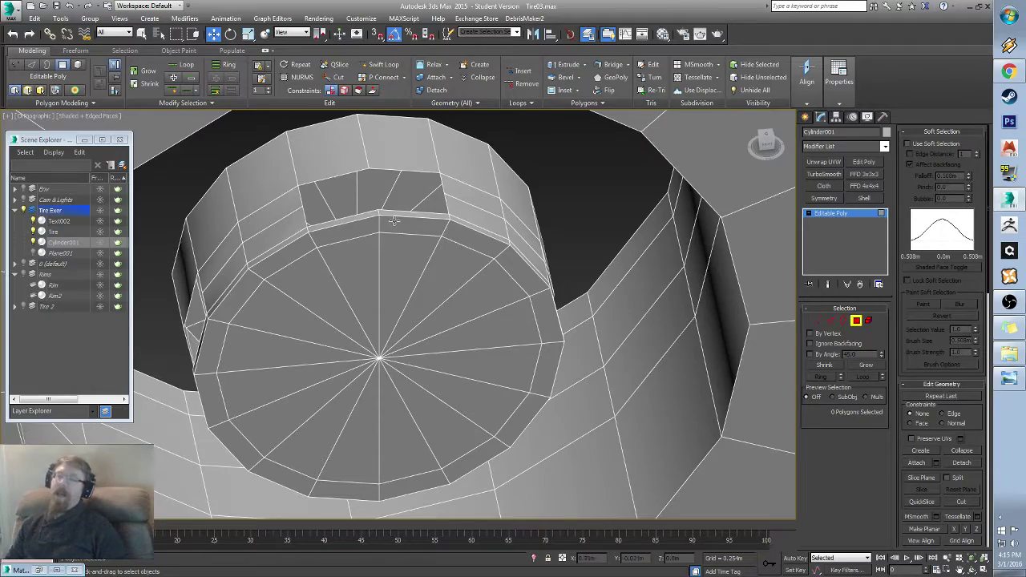
# Step: Select two-by-two blocks of polygons in the middle bands of the outer ring's inner wall, at its top and right
pyautogui.keyDown('alt'); pyautogui.moveTo(394, 222); pyautogui.dragTo(513, 297, button='middle'); pyautogui.keyUp('alt')
pyautogui.click(359, 193)
pyautogui.keyDown('ctrl'); pyautogui.click(359, 212); pyautogui.keyUp('ctrl')
pyautogui.keyDown('ctrl'); pyautogui.click(423, 208); pyautogui.keyUp('ctrl')
pyautogui.keyDown('ctrl'); pyautogui.click(422, 195); pyautogui.keyUp('ctrl')
pyautogui.keyDown('ctrl'); pyautogui.click(508, 279); pyautogui.keyUp('ctrl')
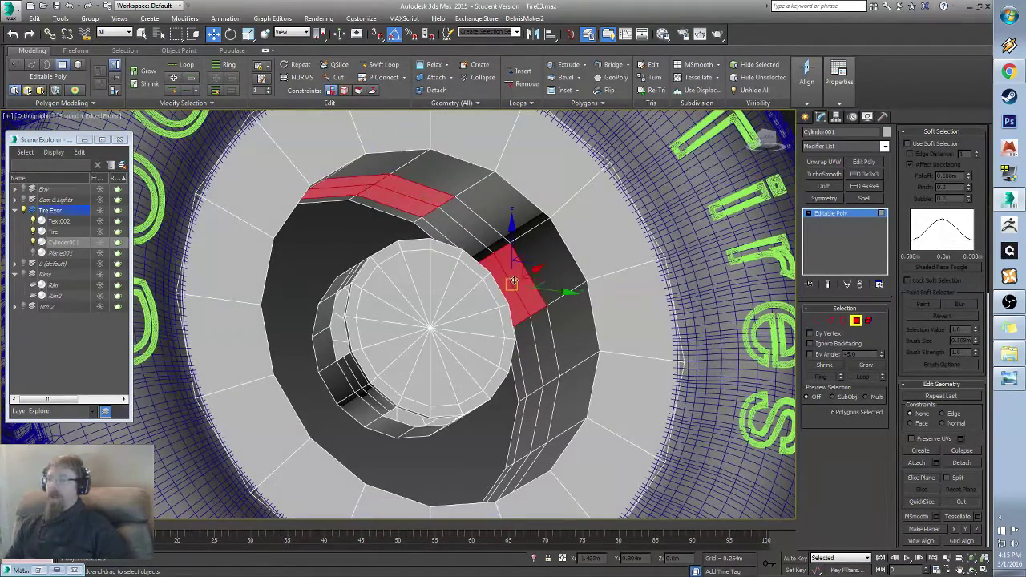
pyautogui.keyDown('alt'); pyautogui.click(512, 298); pyautogui.keyUp('alt')
pyautogui.keyDown('ctrl'); pyautogui.click(549, 354); pyautogui.keyUp('ctrl')
pyautogui.keyDown('ctrl'); pyautogui.click(533, 373); pyautogui.keyUp('ctrl')
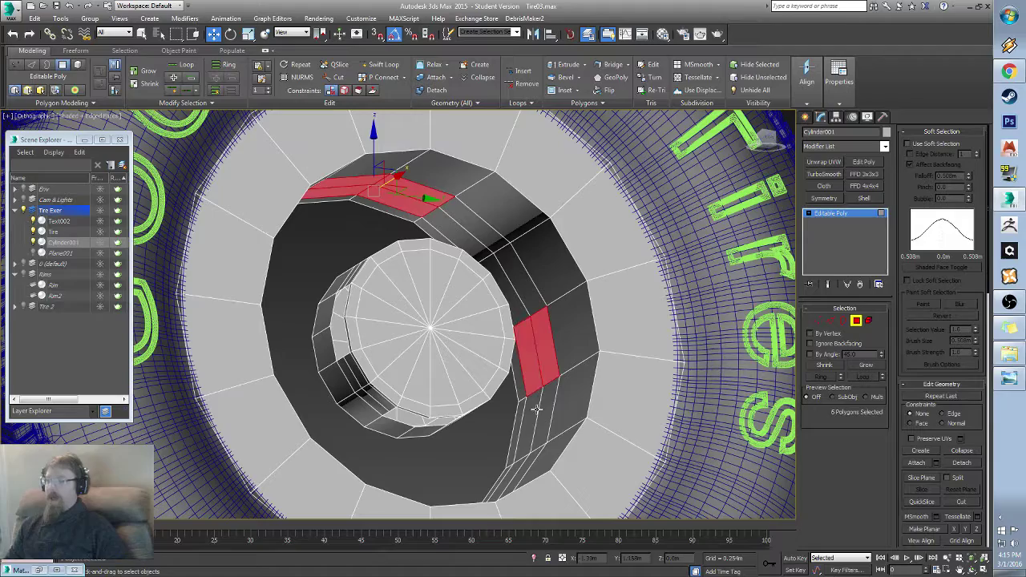
pyautogui.keyDown('ctrl'); pyautogui.click(534, 410); pyautogui.keyUp('ctrl')
pyautogui.keyDown('ctrl'); pyautogui.click(545, 410); pyautogui.keyUp('ctrl')
# Step: Add the matching two-by-two polygon blocks at the bottom and left of the outer ring's inner wall to the selection
pyautogui.keyDown('alt'); pyautogui.moveTo(545, 409); pyautogui.dragTo(563, 356, button='middle'); pyautogui.keyUp('alt')
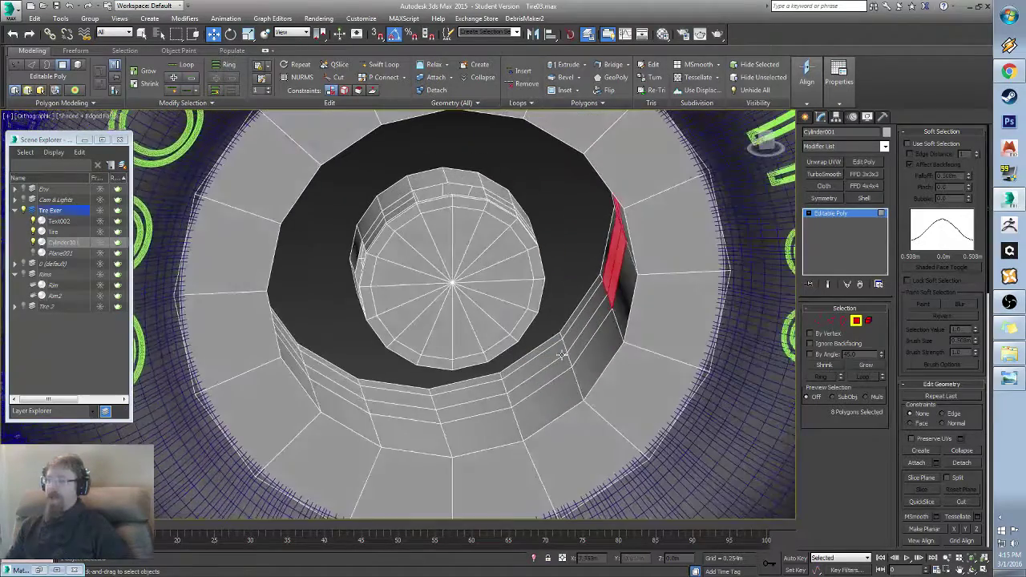
pyautogui.keyDown('ctrl'); pyautogui.click(482, 412); pyautogui.keyUp('ctrl')
pyautogui.keyDown('ctrl'); pyautogui.click(418, 417); pyautogui.keyUp('ctrl')
pyautogui.keyDown('ctrl'); pyautogui.click(417, 406); pyautogui.keyUp('ctrl')
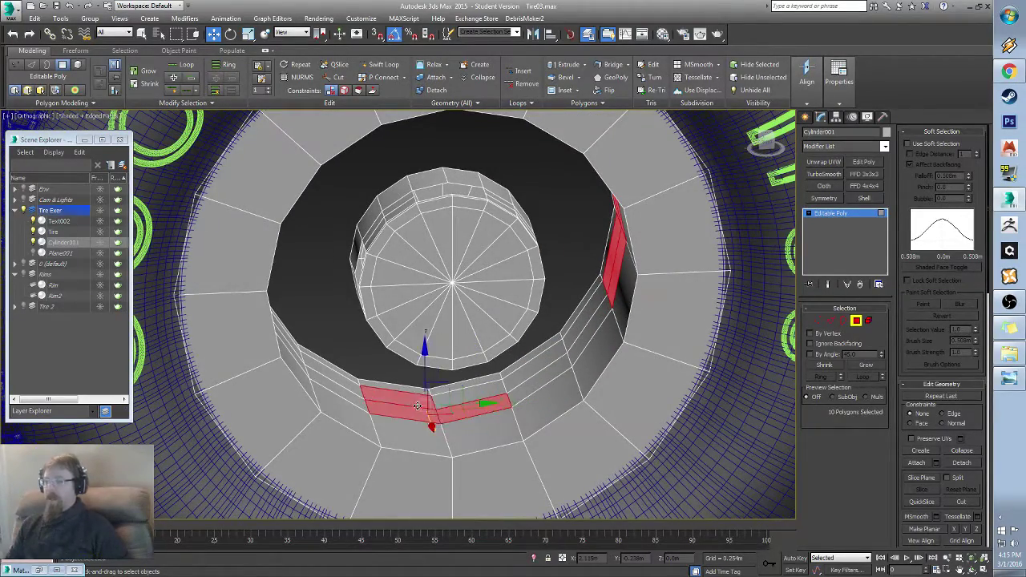
pyautogui.keyDown('alt'); pyautogui.moveTo(451, 399); pyautogui.dragTo(366, 374, button='middle'); pyautogui.keyUp('alt')
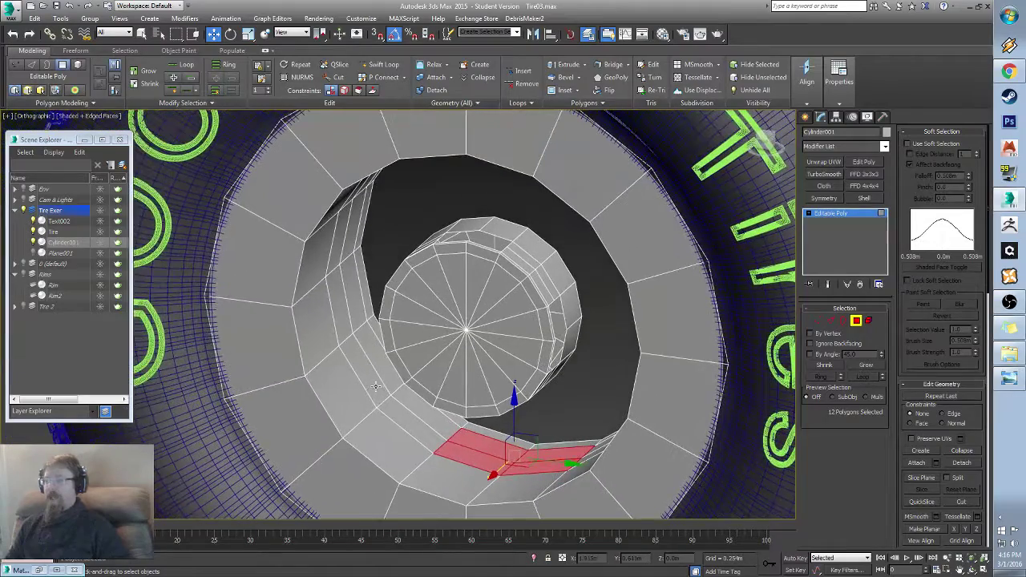
pyautogui.keyDown('ctrl'); pyautogui.click(341, 313); pyautogui.keyUp('ctrl')
pyautogui.keyDown('ctrl'); pyautogui.click(353, 296); pyautogui.keyUp('ctrl')
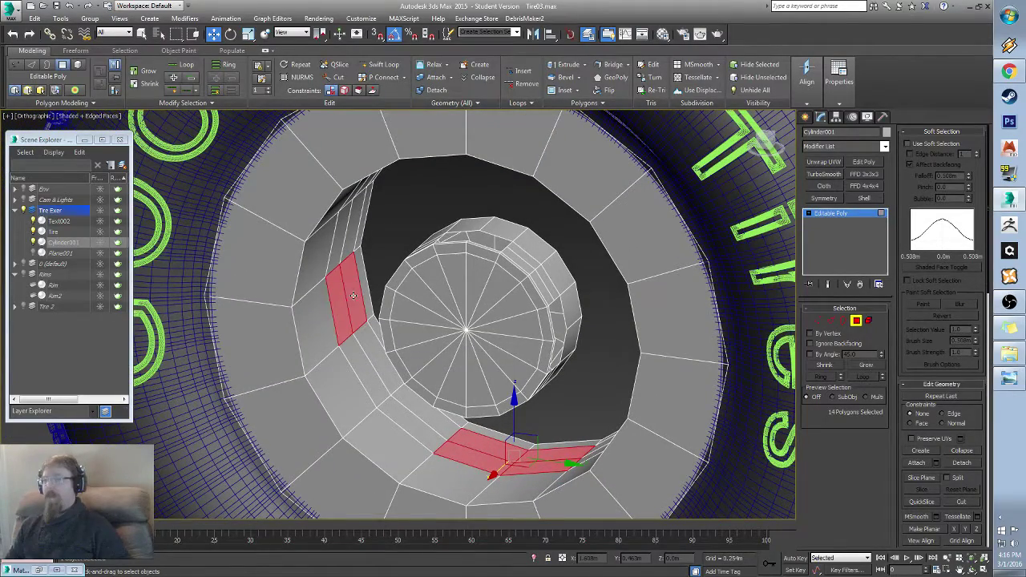
pyautogui.keyDown('ctrl'); pyautogui.click(352, 240); pyautogui.keyUp('ctrl')
pyautogui.keyDown('ctrl'); pyautogui.click(340, 244); pyautogui.keyUp('ctrl')
pyautogui.keyDown('alt'); pyautogui.moveTo(339, 256); pyautogui.dragTo(391, 310, button='middle'); pyautogui.keyUp('alt')
pyautogui.keyDown('alt'); pyautogui.moveTo(571, 306); pyautogui.dragTo(533, 308, button='middle'); pyautogui.keyUp('alt')
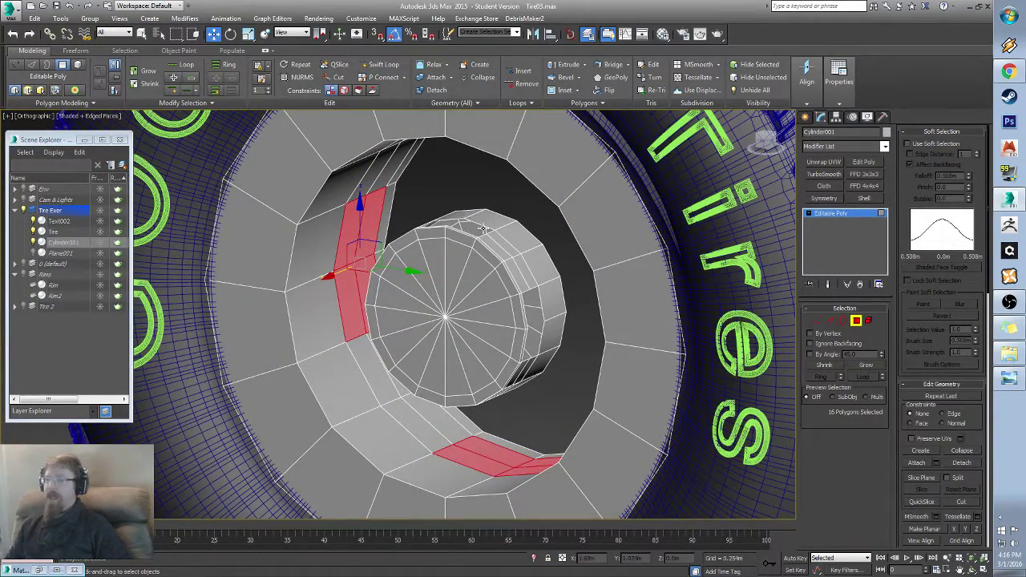
pyautogui.keyDown('alt'); pyautogui.moveTo(492, 341); pyautogui.dragTo(584, 367, button='middle'); pyautogui.keyUp('alt')
# Step: Delete the selected polygon blocks from the outer ring's inner wall and select all open borders on the hub and ring
pyautogui.click(696, 283)
pyautogui.click(659, 325)
pyautogui.click(843, 321)
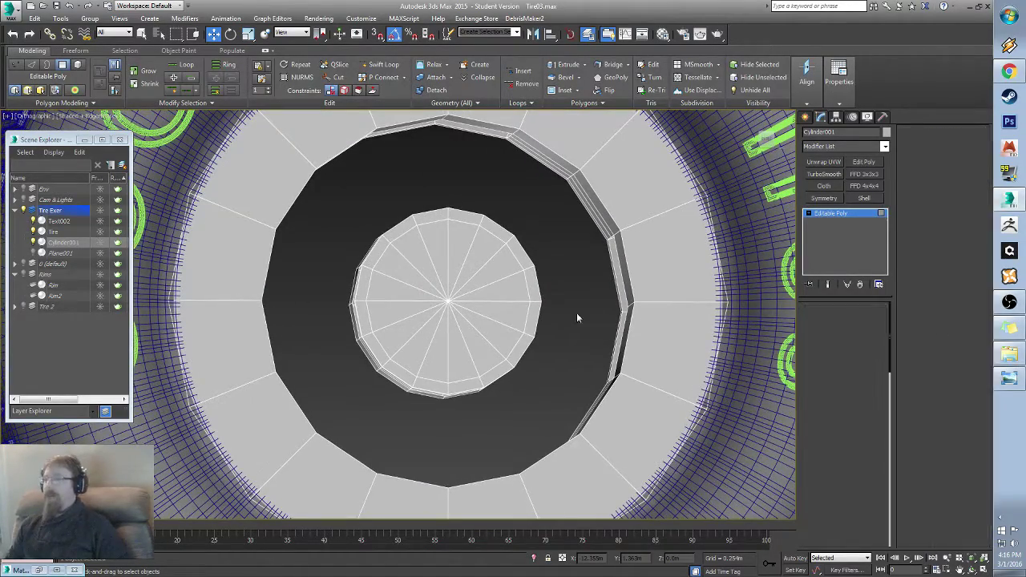
pyautogui.scroll(-10, 578, 315)
pyautogui.moveTo(620, 348); pyautogui.dragTo(619, 348)
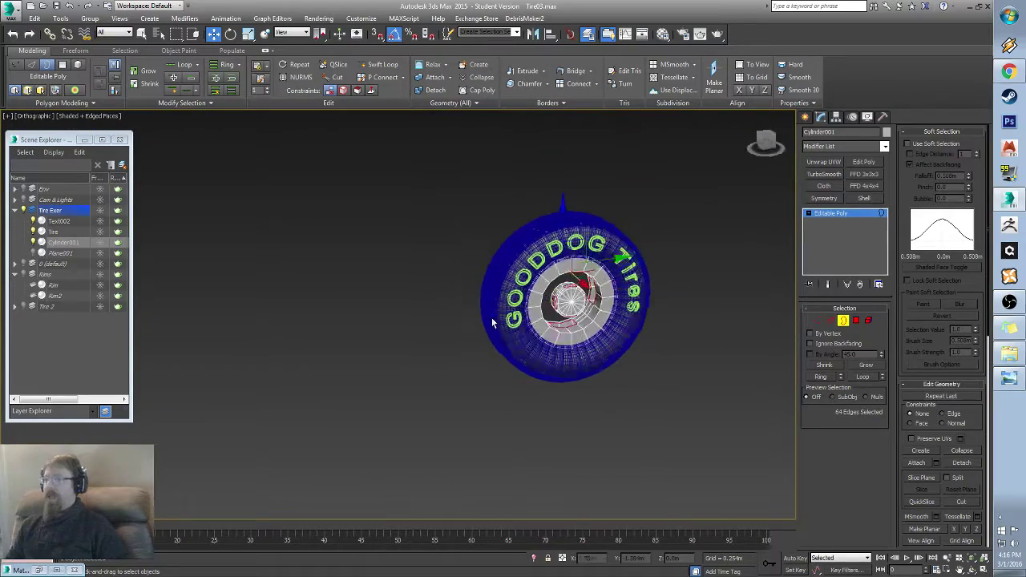
pyautogui.keyDown('alt'); pyautogui.moveTo(492, 317); pyautogui.dragTo(465, 322, button='middle'); pyautogui.keyUp('alt')
pyautogui.scroll(6, 457, 324)
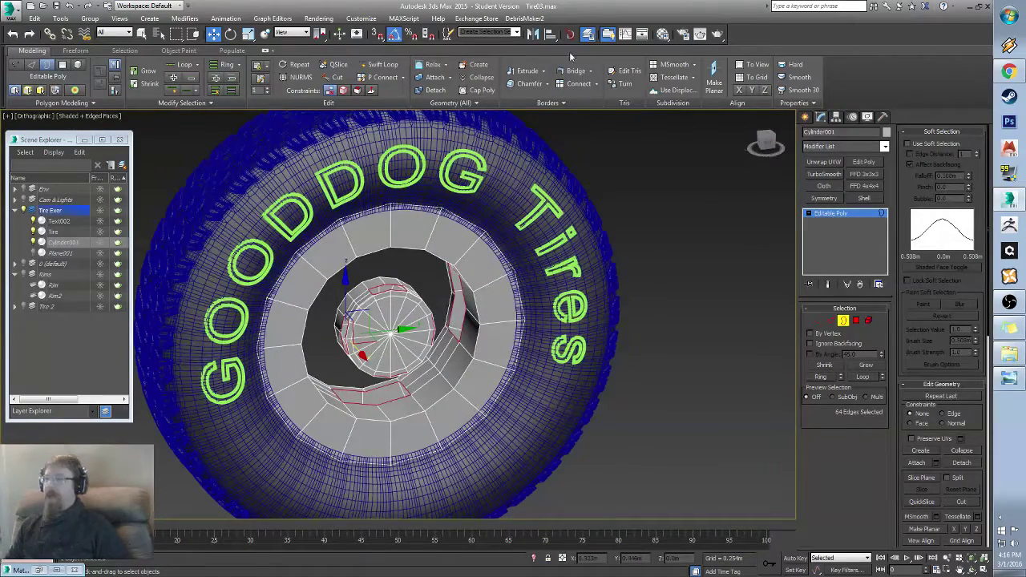
pyautogui.keyDown('shift'); pyautogui.click(575, 70); pyautogui.keyUp('shift')
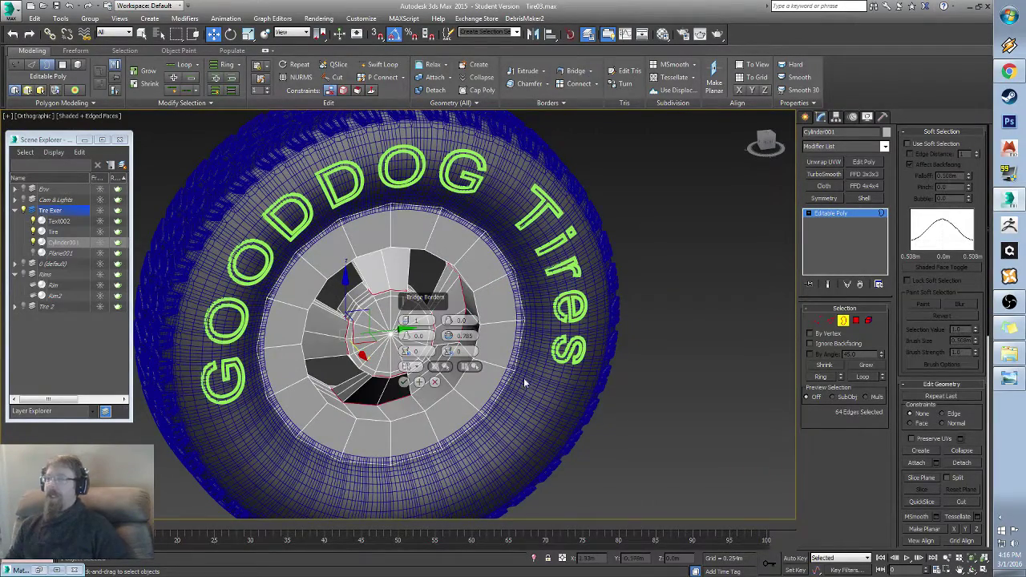
pyautogui.keyDown('alt'); pyautogui.moveTo(525, 383); pyautogui.dragTo(651, 360, button='middle'); pyautogui.keyUp('alt')
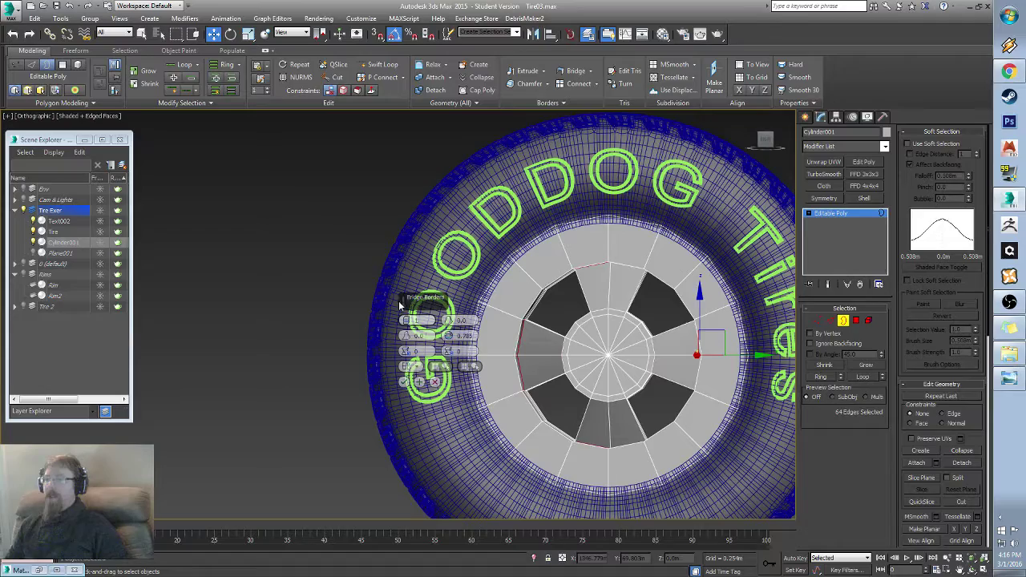
pyautogui.moveTo(405, 305); pyautogui.dragTo(154, 146)
pyautogui.keyDown('alt'); pyautogui.moveTo(655, 274); pyautogui.dragTo(542, 328, button='middle'); pyautogui.keyUp('alt')
pyautogui.scroll(5, 548, 319)
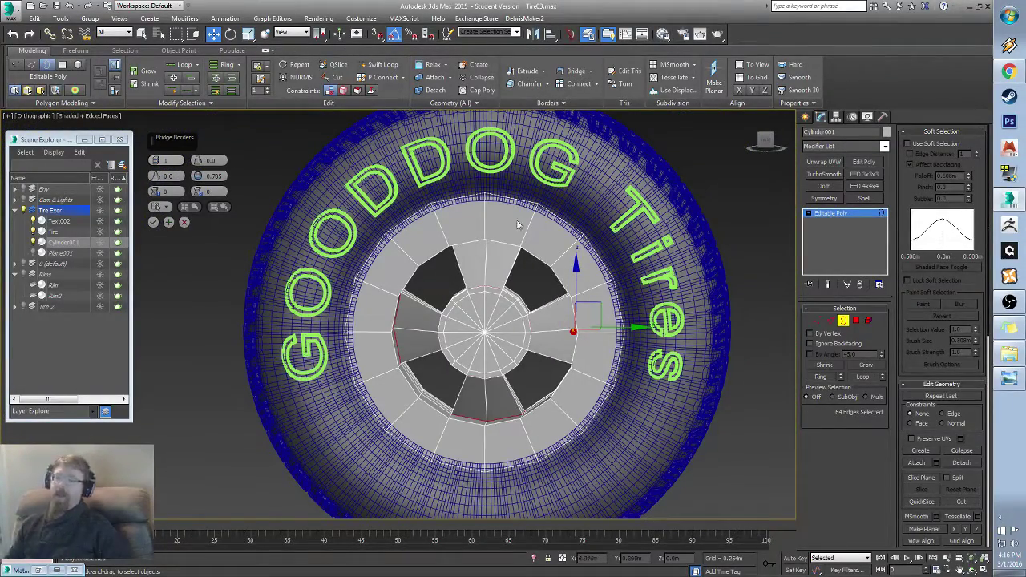
pyautogui.moveTo(466, 325)
pyautogui.keyDown('alt'); pyautogui.mouseDown(button='middle')
pyautogui.moveTo(450, 302)
pyautogui.moveTo(455, 323)
pyautogui.mouseUp(button='middle'); pyautogui.keyUp('alt')
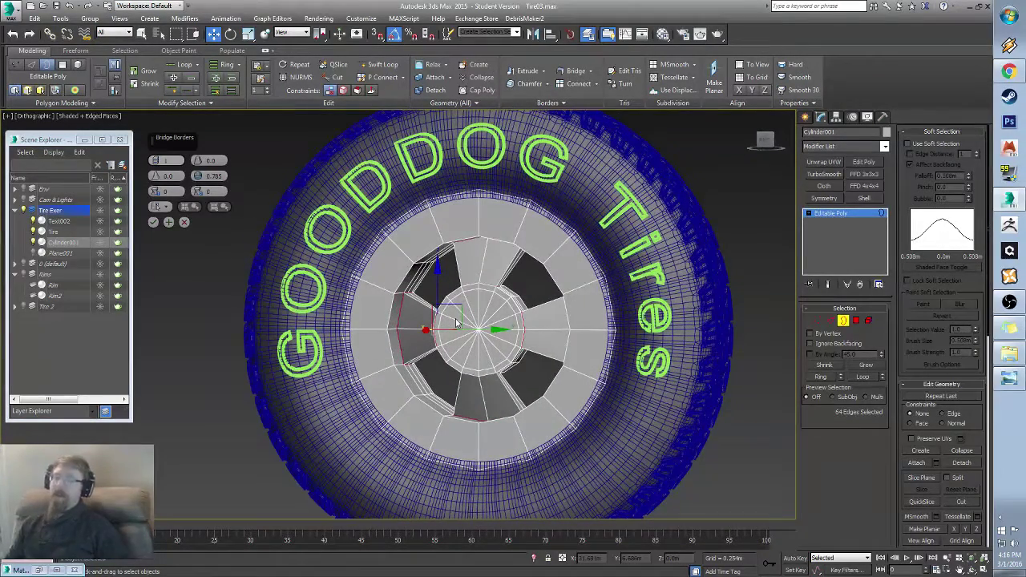
pyautogui.keyDown('alt'); pyautogui.moveTo(567, 365); pyautogui.dragTo(443, 373, button='middle'); pyautogui.keyUp('alt')
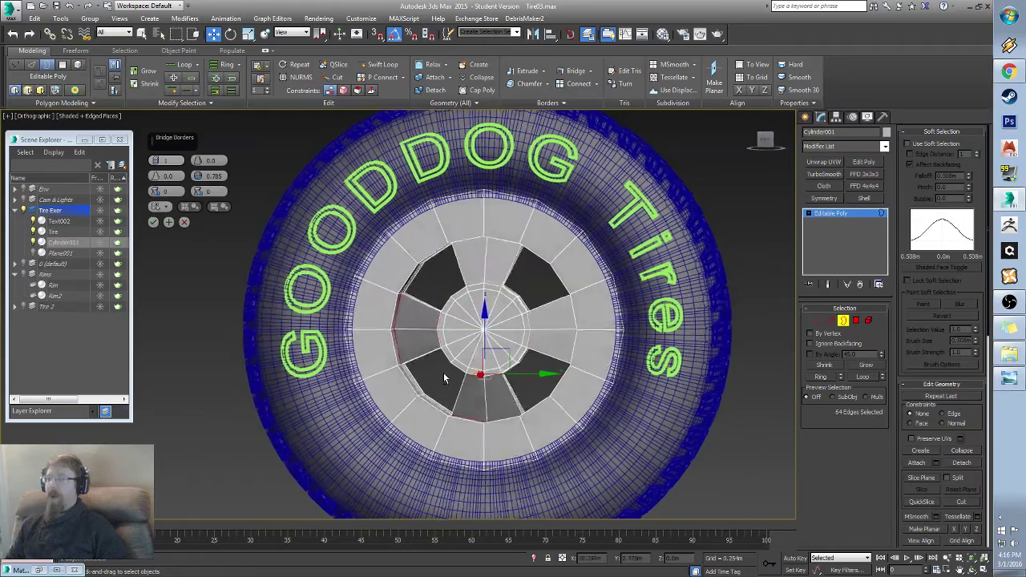
pyautogui.click(180, 227)
# Step: Select all polygons of the outer ring's inner wall using polygon loops, then grow and shrink the selection
pyautogui.keyDown('alt'); pyautogui.moveTo(605, 390); pyautogui.dragTo(527, 347, button='middle'); pyautogui.keyUp('alt')
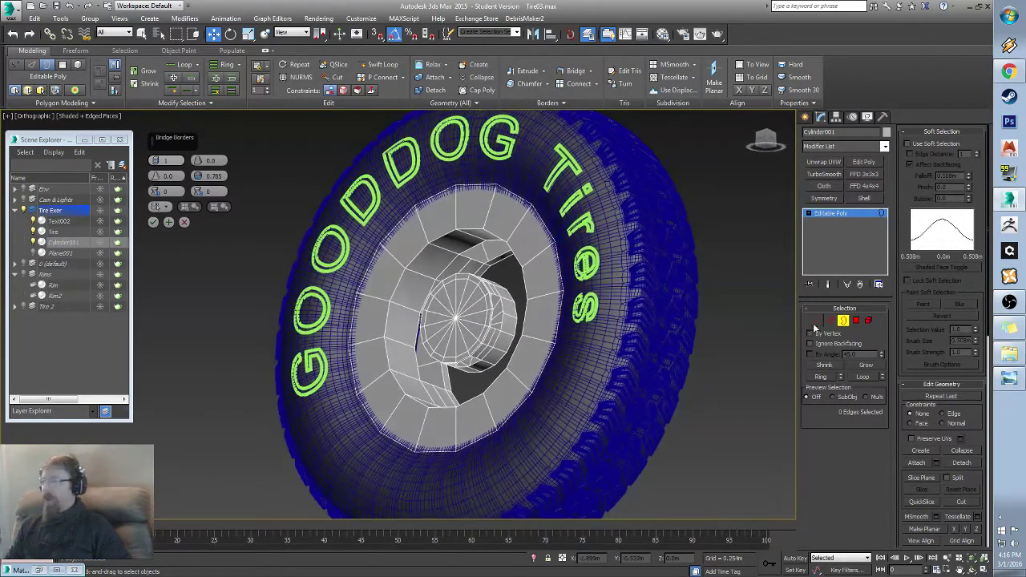
pyautogui.click(856, 321)
pyautogui.scroll(3, 382, 298)
pyautogui.press('4')
pyautogui.click(409, 291)
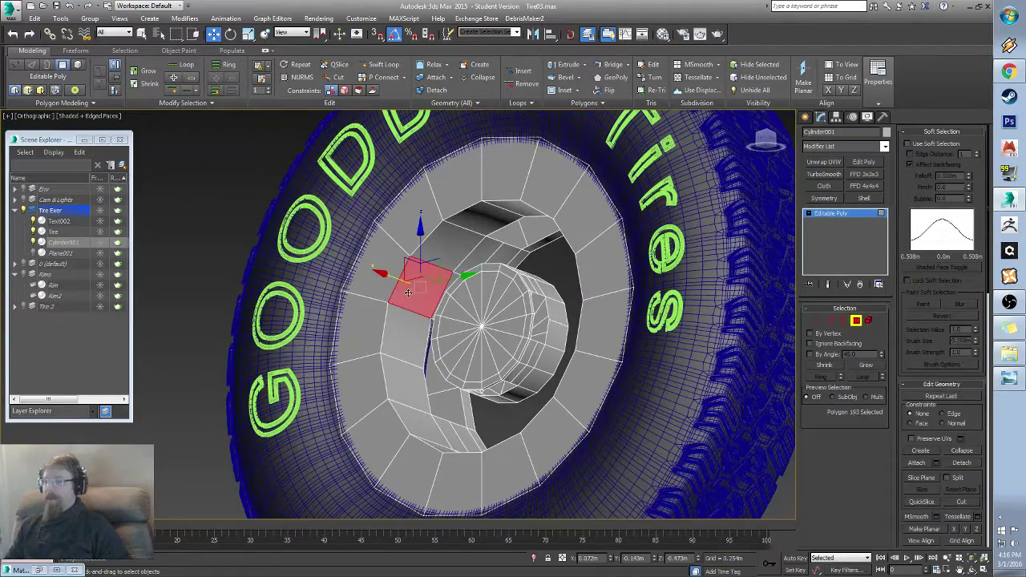
pyautogui.keyDown('shift'); pyautogui.click(408, 349); pyautogui.keyUp('shift')
pyautogui.keyDown('alt'); pyautogui.moveTo(484, 409); pyautogui.dragTo(502, 428, button='middle'); pyautogui.keyUp('alt')
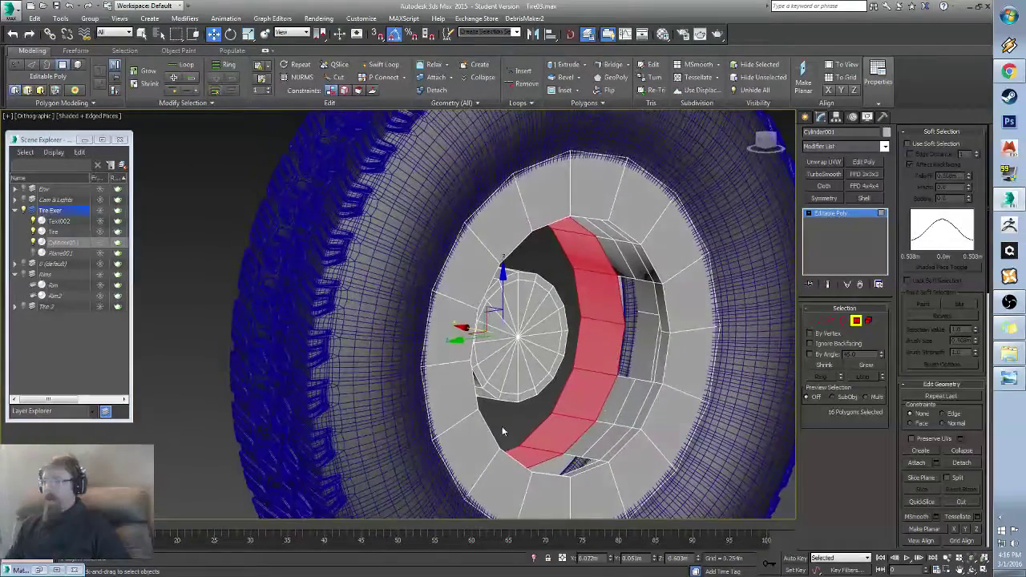
pyautogui.keyDown('ctrl'); pyautogui.click(648, 409); pyautogui.keyUp('ctrl')
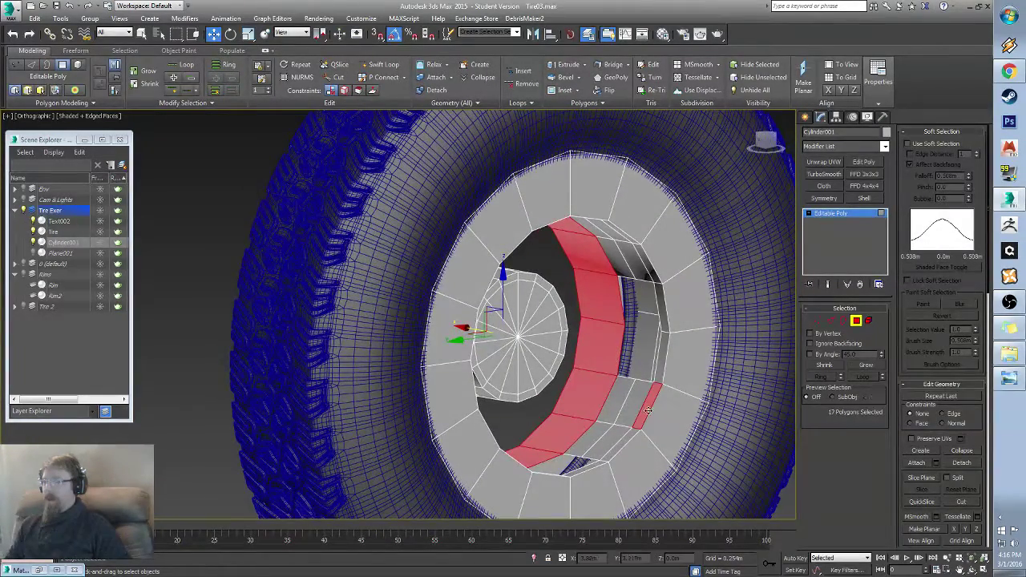
pyautogui.keyDown('shift'); pyautogui.click(624, 444); pyautogui.keyUp('shift')
pyautogui.click(866, 366)
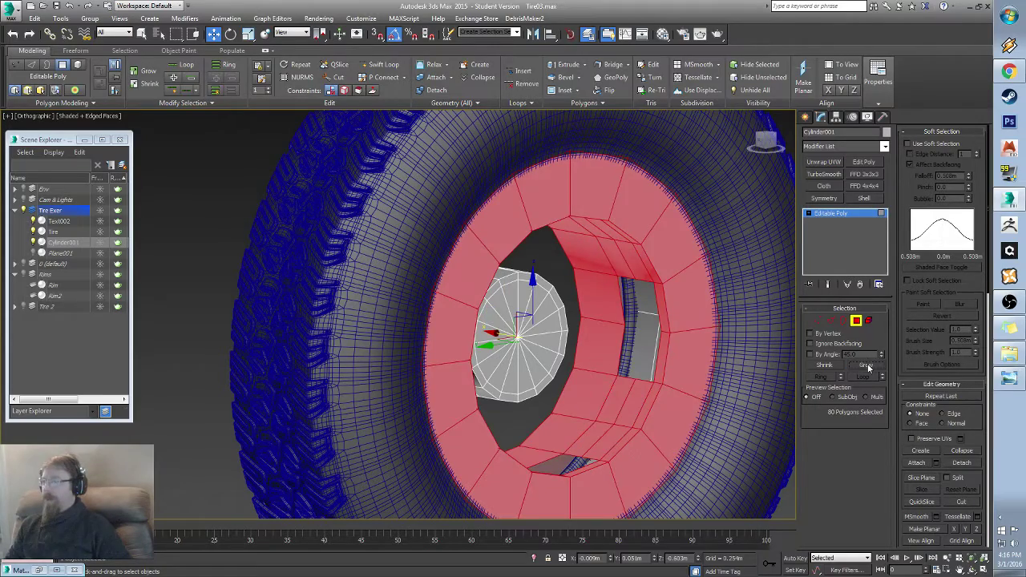
pyautogui.click(823, 367)
# Step: Scale the selected inner wall outward in the wheel's plane until only a narrow band of the ring's front face remains
pyautogui.keyDown('alt'); pyautogui.moveTo(468, 367); pyautogui.dragTo(536, 340, button='middle'); pyautogui.keyUp('alt')
pyautogui.press('r')
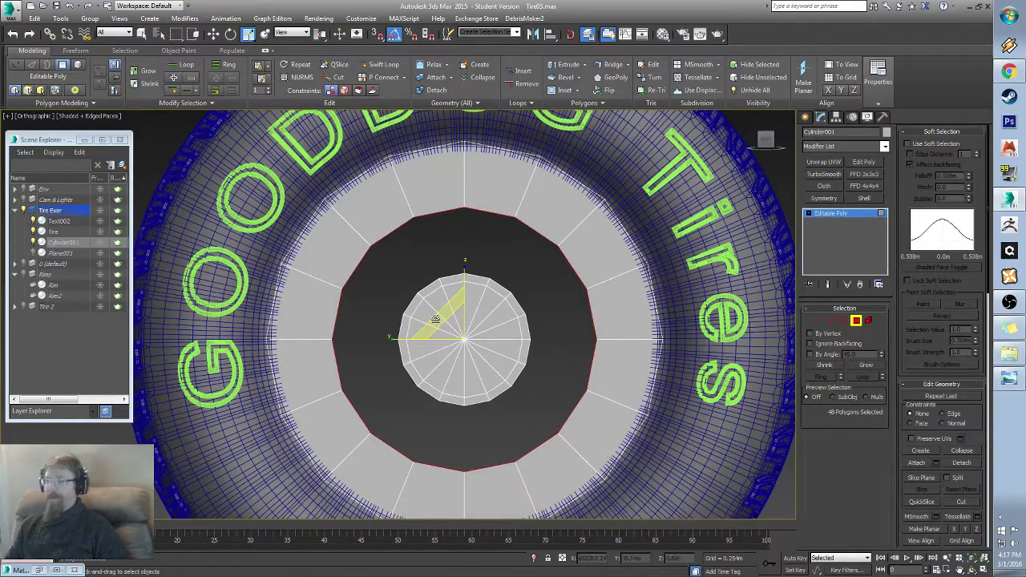
pyautogui.moveTo(435, 319)
pyautogui.mouseDown()
pyautogui.moveTo(420, 292)
pyautogui.moveTo(428, 301)
pyautogui.mouseUp()
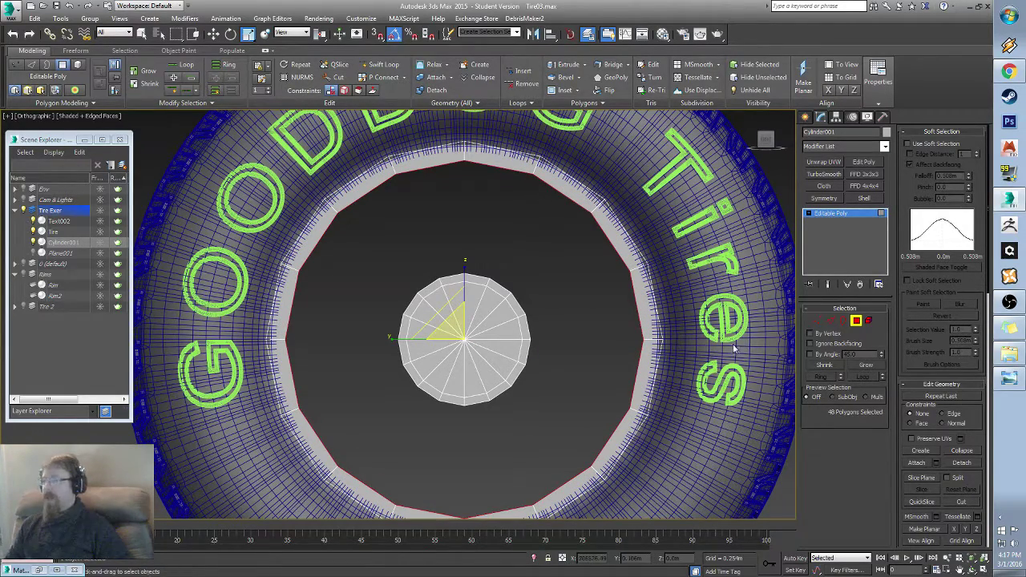
# Step: Select all open borders on the hub's side wall and the outer ring's inner wall
pyautogui.click(843, 321)
pyautogui.scroll(-8, 545, 300)
pyautogui.moveTo(366, 229); pyautogui.dragTo(693, 475)
pyautogui.scroll(4, 500, 327)
pyautogui.scroll(4, 500, 327)
pyautogui.keyDown('alt'); pyautogui.moveTo(494, 344); pyautogui.dragTo(391, 207, button='middle'); pyautogui.keyUp('alt')
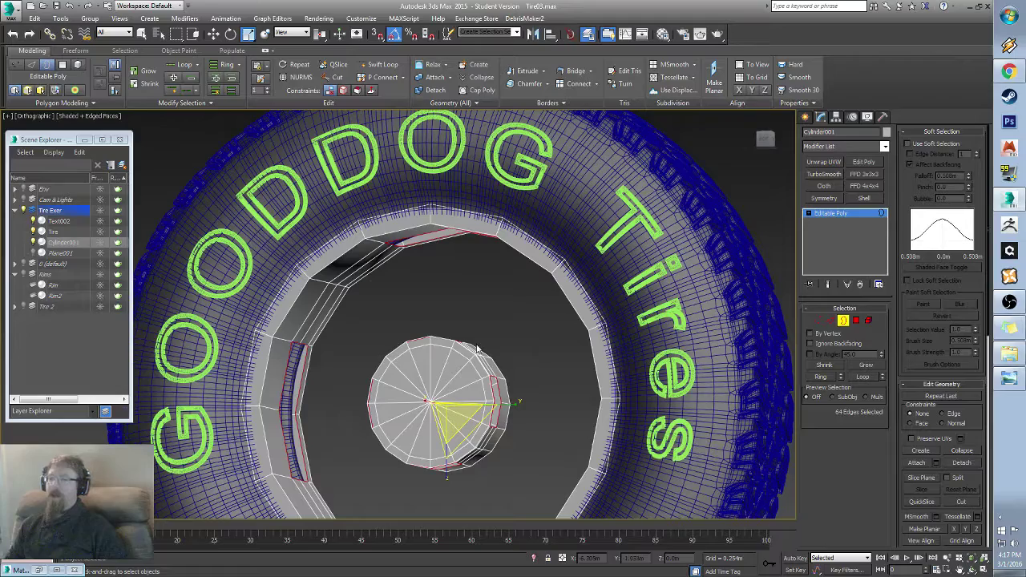
# Step: Bridge the hub borders to the matching ring borders as four spokes and set the bridge to 6 segments
pyautogui.click(590, 72)
pyautogui.click(578, 88)
pyautogui.keyDown('alt'); pyautogui.moveTo(453, 325); pyautogui.dragTo(499, 279, button='middle'); pyautogui.keyUp('alt')
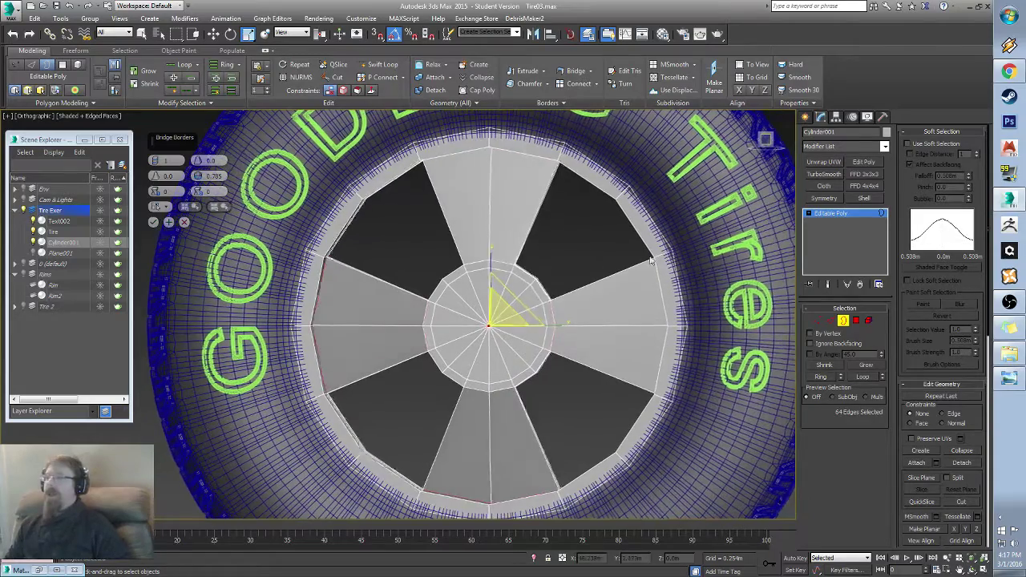
pyautogui.moveTo(595, 252); pyautogui.dragTo(551, 319, button='middle')
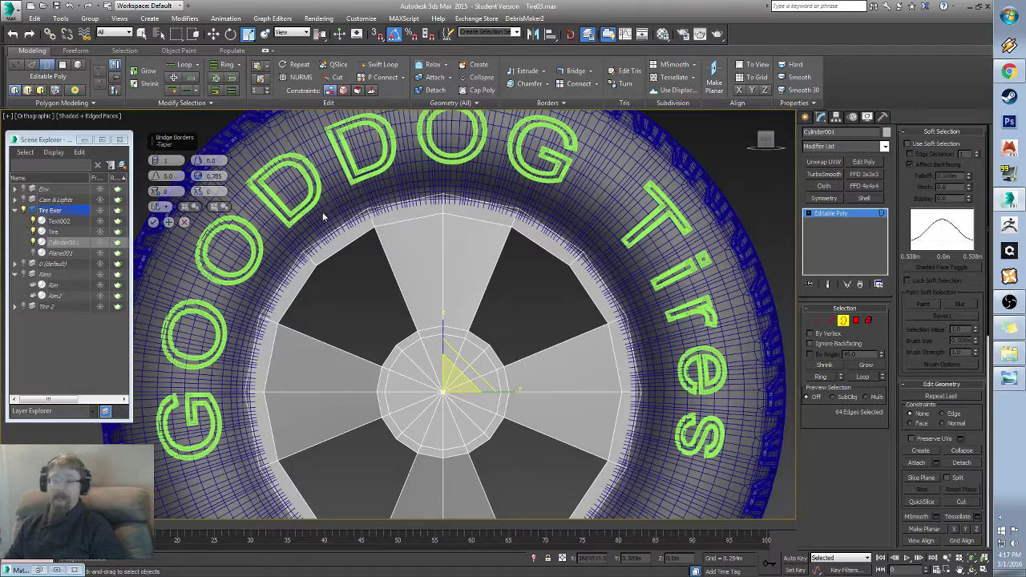
pyautogui.moveTo(198, 160); pyautogui.dragTo(155, 183)
pyautogui.rightClick(198, 161)
pyautogui.rightClick(155, 182)
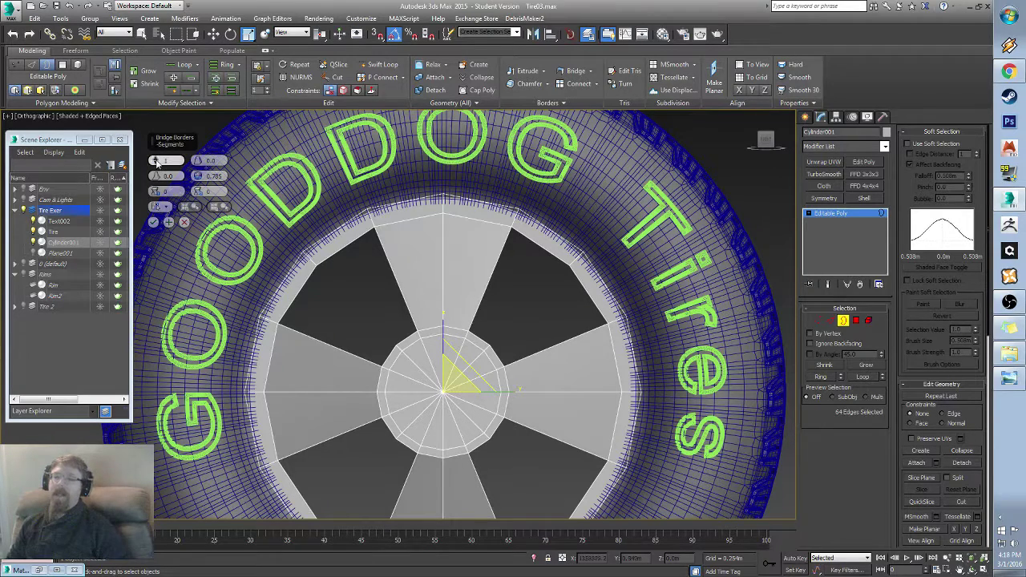
pyautogui.moveTo(155, 161); pyautogui.dragTo(154, 146)
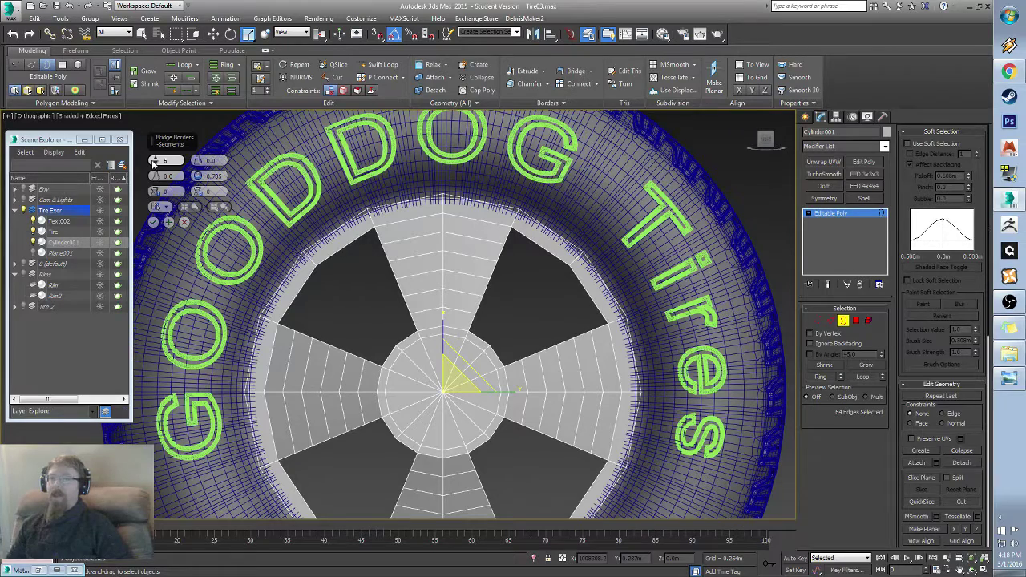
# Step: Try a bridge taper of 3.5 on the spokes and check their shape from the front
pyautogui.moveTo(201, 164); pyautogui.dragTo(200, 157)
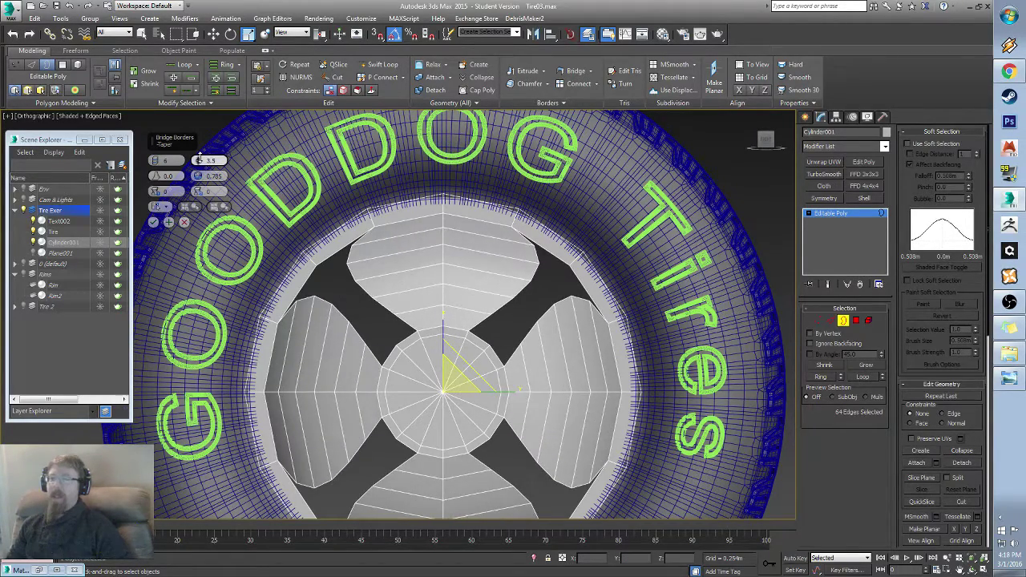
pyautogui.keyDown('alt'); pyautogui.moveTo(377, 231); pyautogui.dragTo(468, 340, button='middle'); pyautogui.keyUp('alt')
pyautogui.click(764, 141)
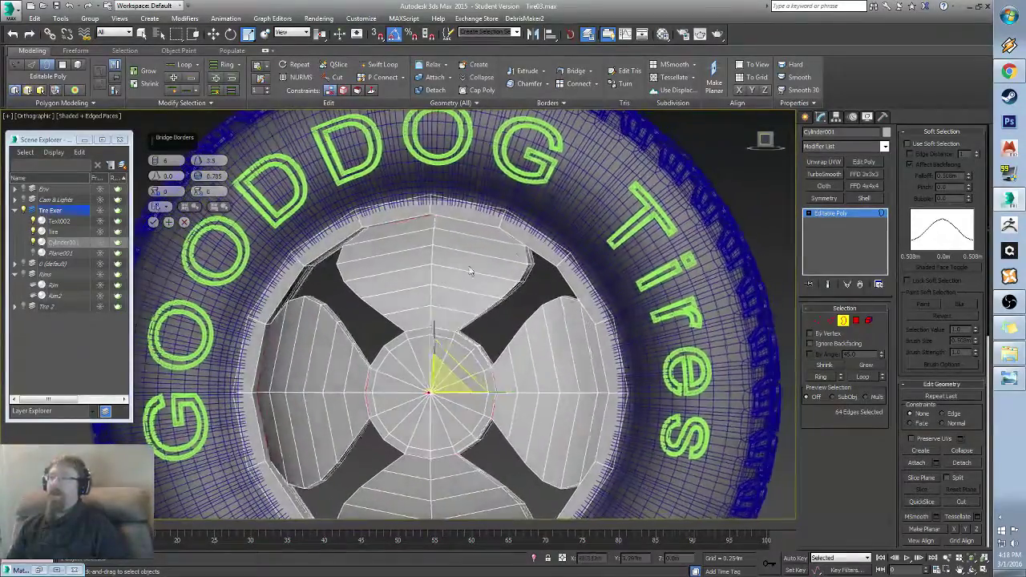
pyautogui.scroll(-3, 453, 281)
pyautogui.scroll(-3, 451, 280)
pyautogui.moveTo(437, 296); pyautogui.dragTo(402, 307, button='middle')
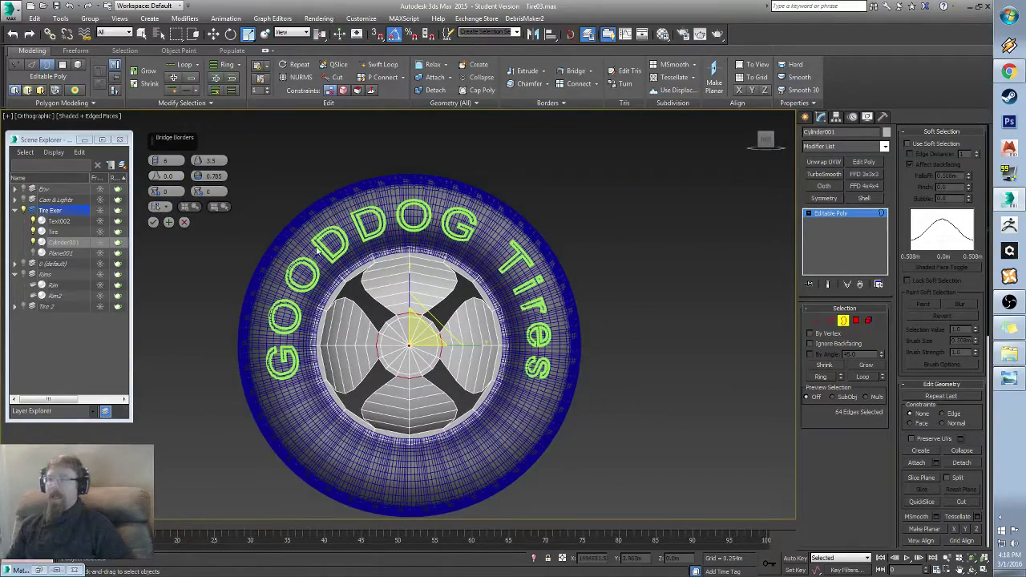
pyautogui.scroll(3, 343, 255)
pyautogui.scroll(-3, 470, 298)
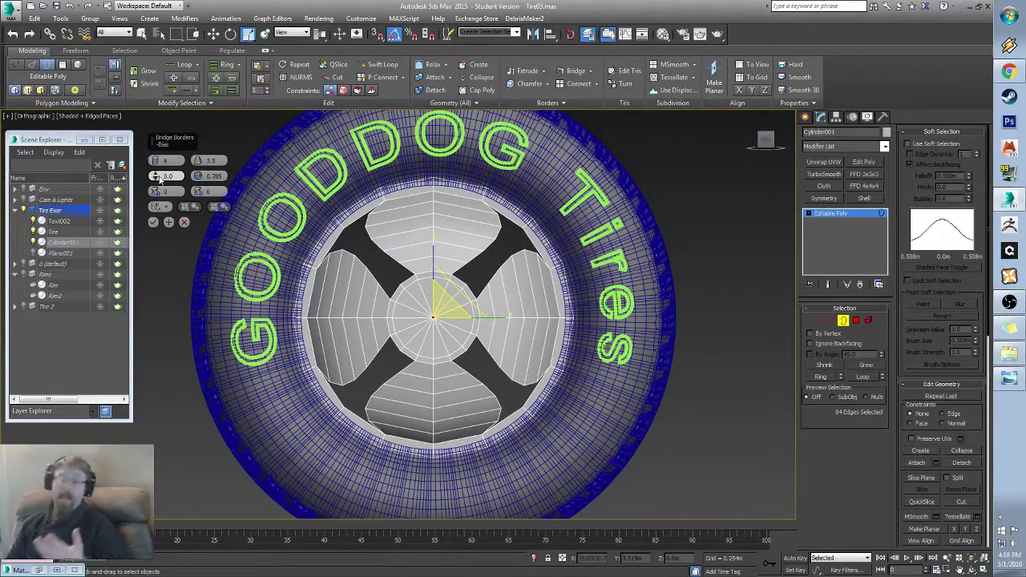
# Step: Try a bridge bias of 99.0 on the spokes and reset it to 0.0
pyautogui.moveTo(160, 179); pyautogui.dragTo(160, 503)
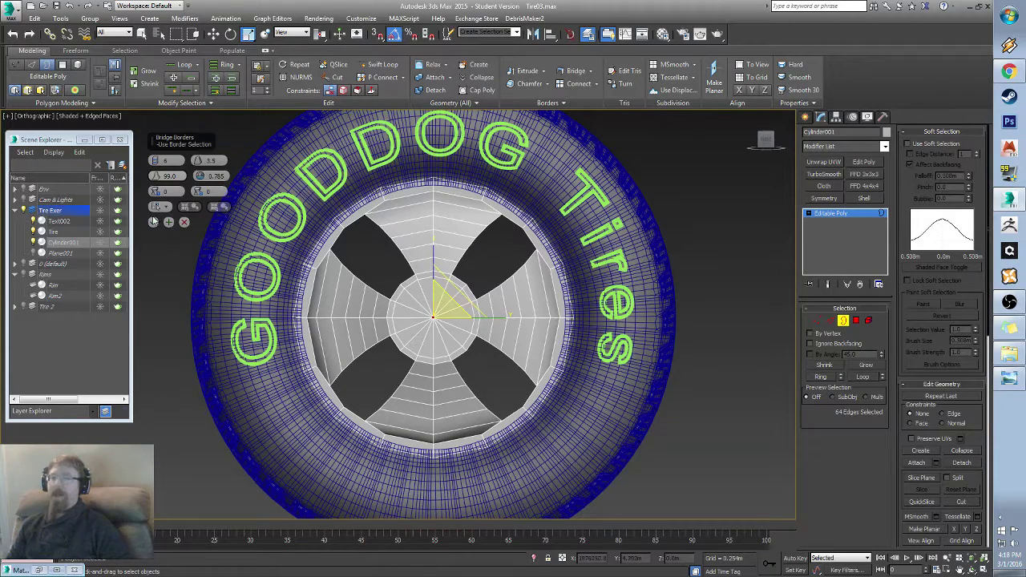
pyautogui.moveTo(157, 178); pyautogui.dragTo(161, 357)
pyautogui.rightClick(158, 178)
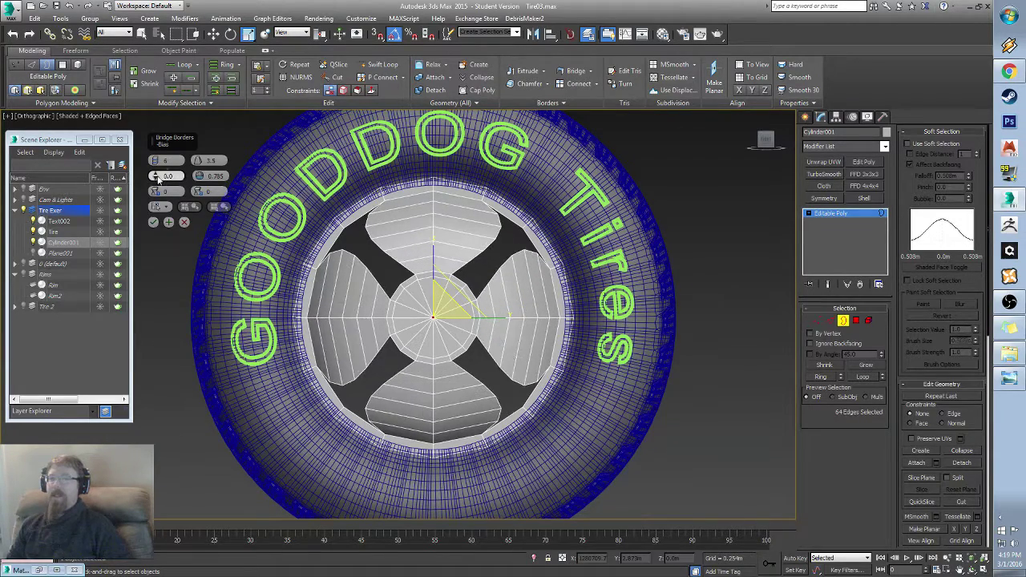
# Step: Set the spokes' bridge taper to -2.0 and bias to 6.0, and confirm the bridge
pyautogui.moveTo(200, 163); pyautogui.dragTo(202, 163)
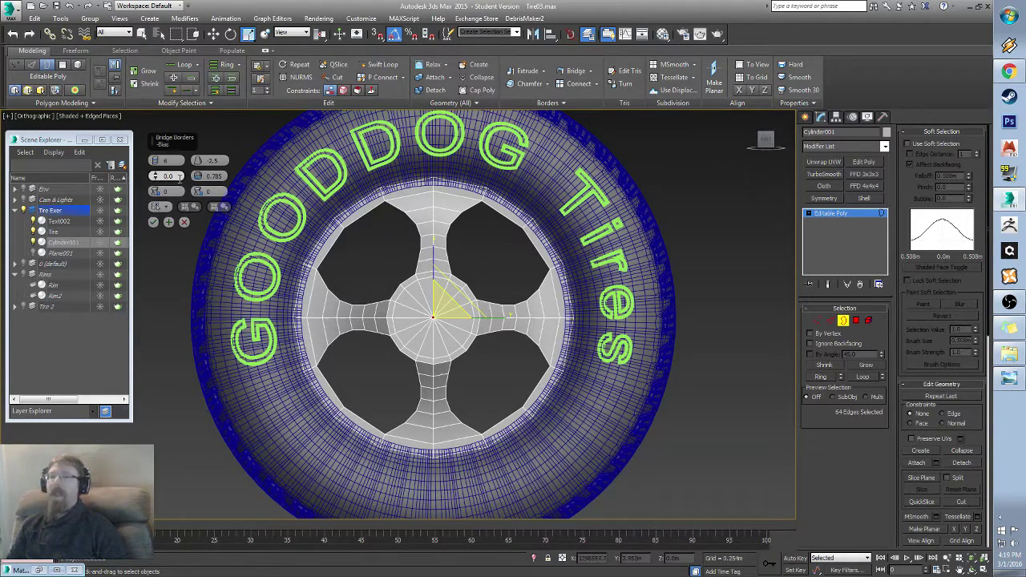
pyautogui.moveTo(200, 160); pyautogui.dragTo(154, 123)
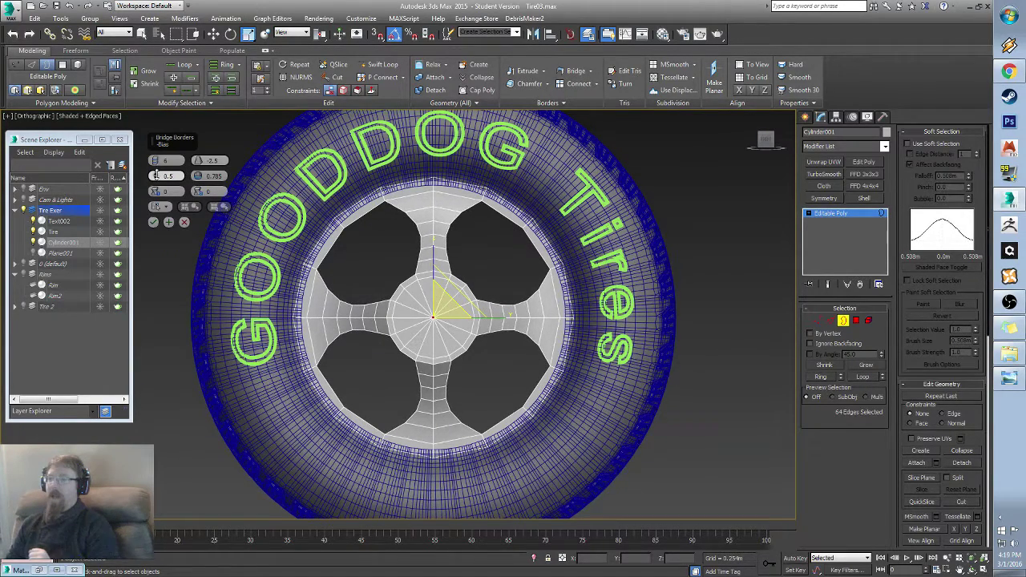
pyautogui.moveTo(156, 176); pyautogui.dragTo(196, 159)
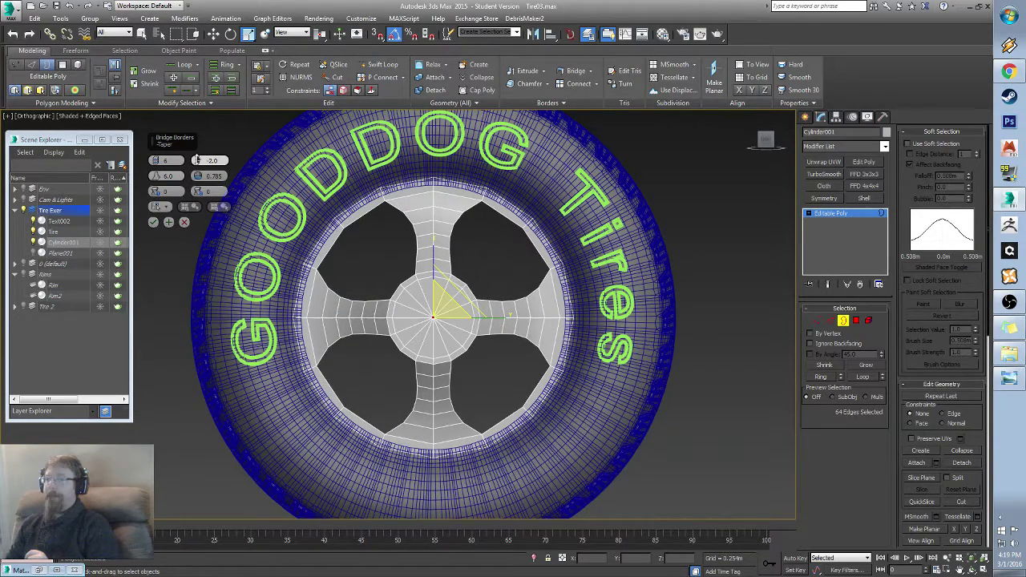
pyautogui.click(153, 222)
pyautogui.keyDown('alt'); pyautogui.moveTo(542, 218); pyautogui.dragTo(503, 256, button='middle'); pyautogui.keyUp('alt')
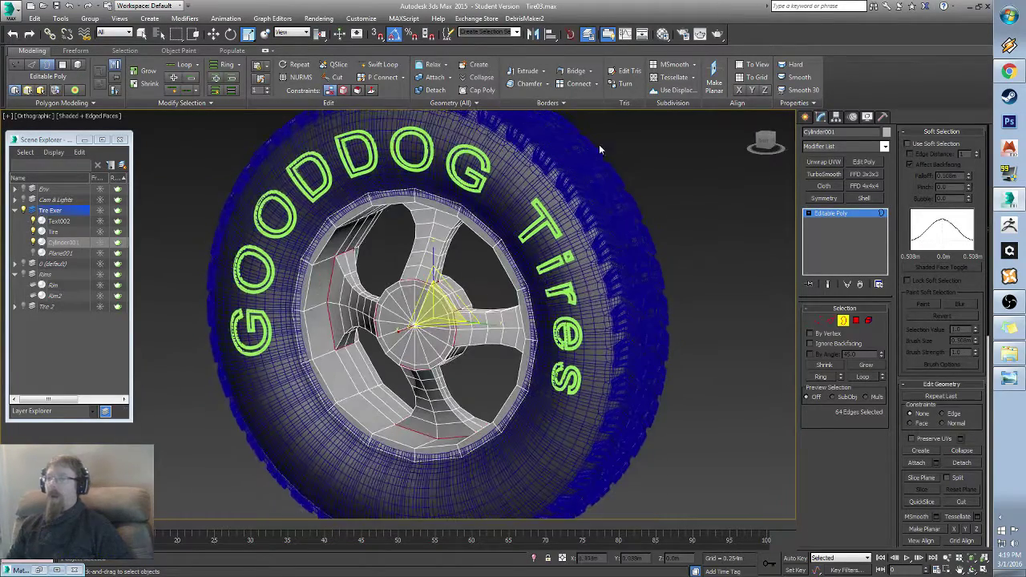
# Step: Reopen the bridge settings for the selected spoke borders, try a Twist 1 offset and reset it to 0
pyautogui.click(595, 83)
pyautogui.keyDown('alt'); pyautogui.moveTo(349, 265); pyautogui.dragTo(372, 230, button='middle'); pyautogui.keyUp('alt')
pyautogui.scroll(4, 340, 238)
pyautogui.keyDown('alt'); pyautogui.moveTo(459, 263); pyautogui.dragTo(431, 287, button='middle'); pyautogui.keyUp('alt')
pyautogui.scroll(-3, 431, 287)
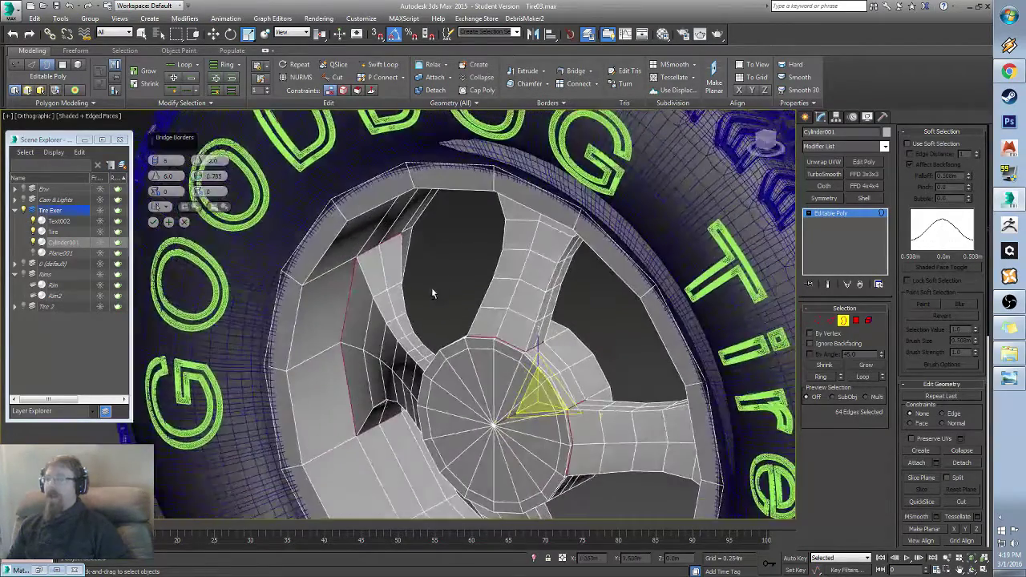
pyautogui.scroll(6, 484, 307)
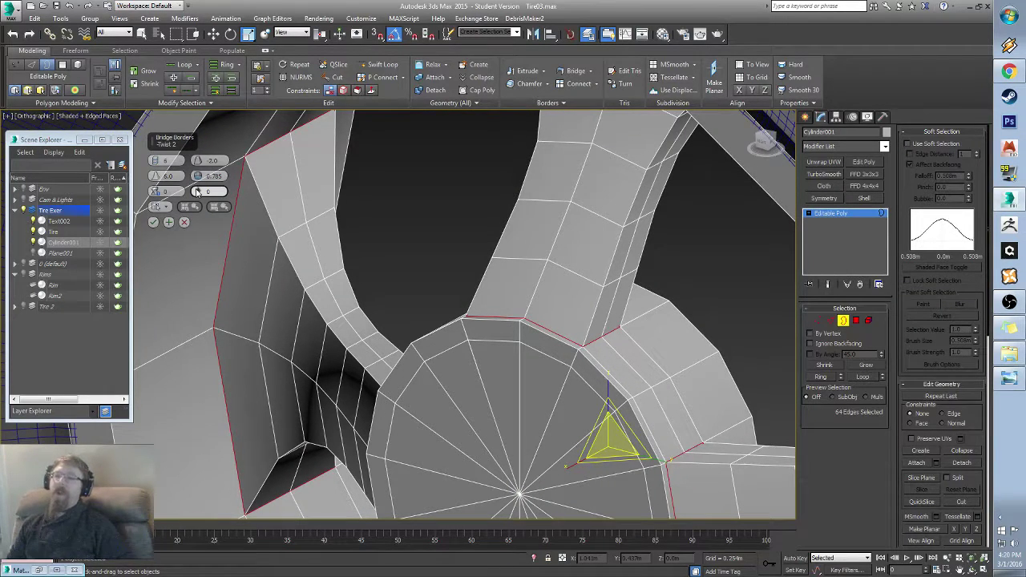
pyautogui.moveTo(157, 190)
pyautogui.mouseDown()
pyautogui.moveTo(162, 221)
pyautogui.moveTo(160, 185)
pyautogui.mouseUp()
pyautogui.rightClick(157, 193)
# Step: Set Twist 1 of the spoke border bridge to 1
pyautogui.keyDown('alt'); pyautogui.moveTo(559, 268); pyautogui.dragTo(524, 262, button='middle'); pyautogui.keyUp('alt')
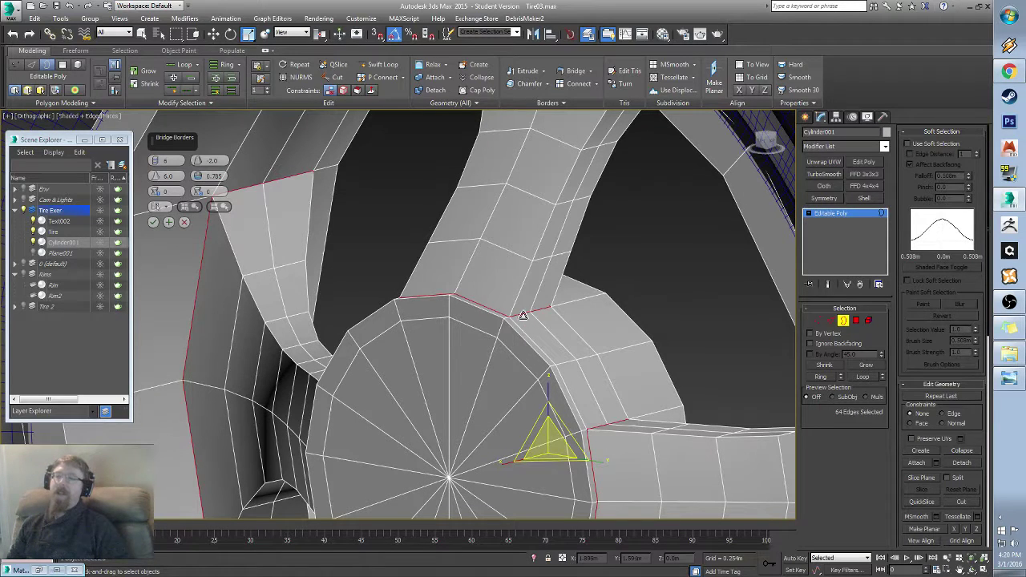
pyautogui.keyDown('alt'); pyautogui.moveTo(519, 314); pyautogui.dragTo(554, 209, button='middle'); pyautogui.keyUp('alt')
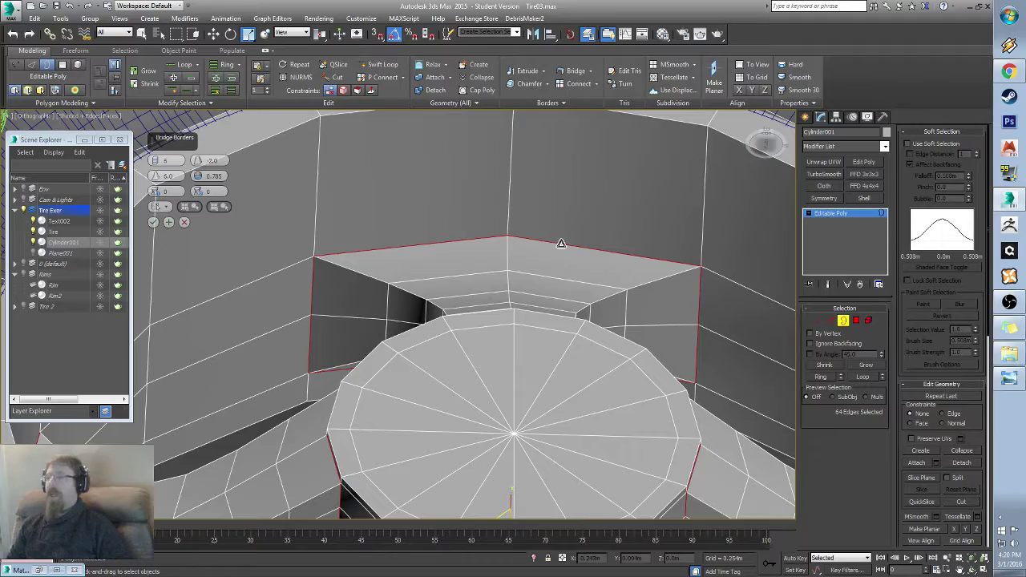
pyautogui.keyDown('alt'); pyautogui.moveTo(561, 243); pyautogui.dragTo(529, 337, button='middle'); pyautogui.keyUp('alt')
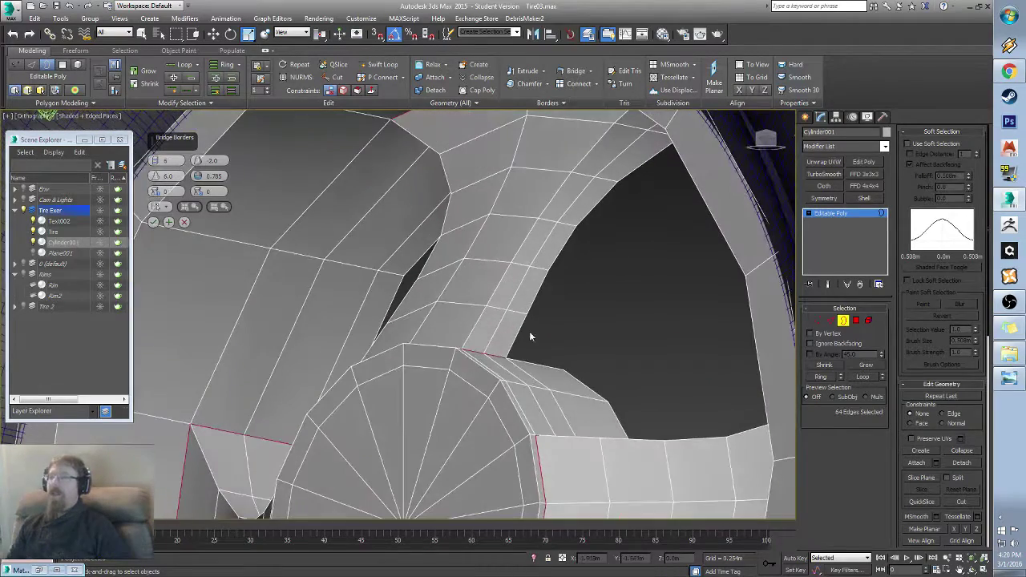
pyautogui.keyDown('alt'); pyautogui.moveTo(475, 295); pyautogui.dragTo(484, 383, button='middle'); pyautogui.keyUp('alt')
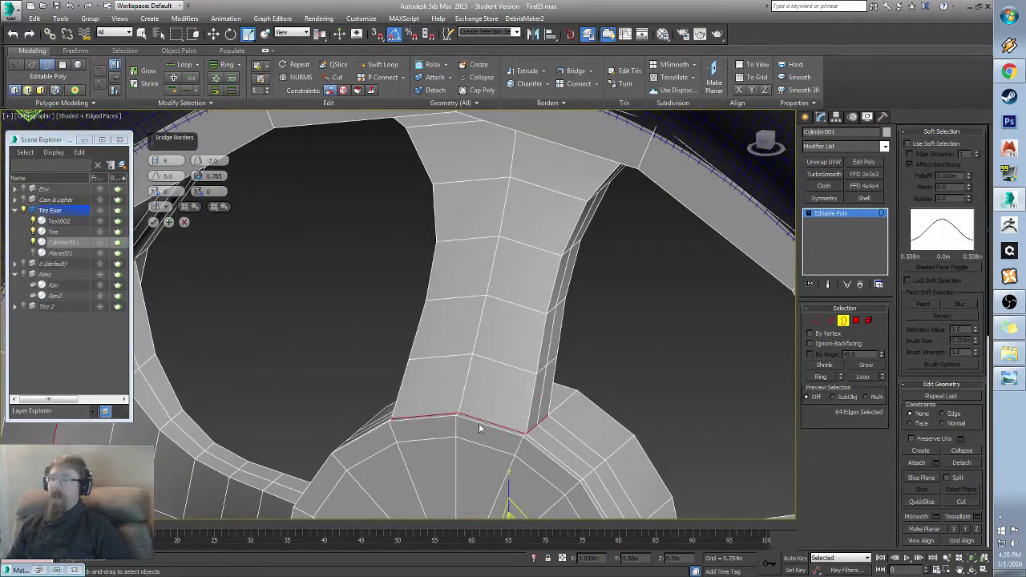
pyautogui.keyDown('alt'); pyautogui.moveTo(478, 424); pyautogui.dragTo(455, 356, button='middle'); pyautogui.keyUp('alt')
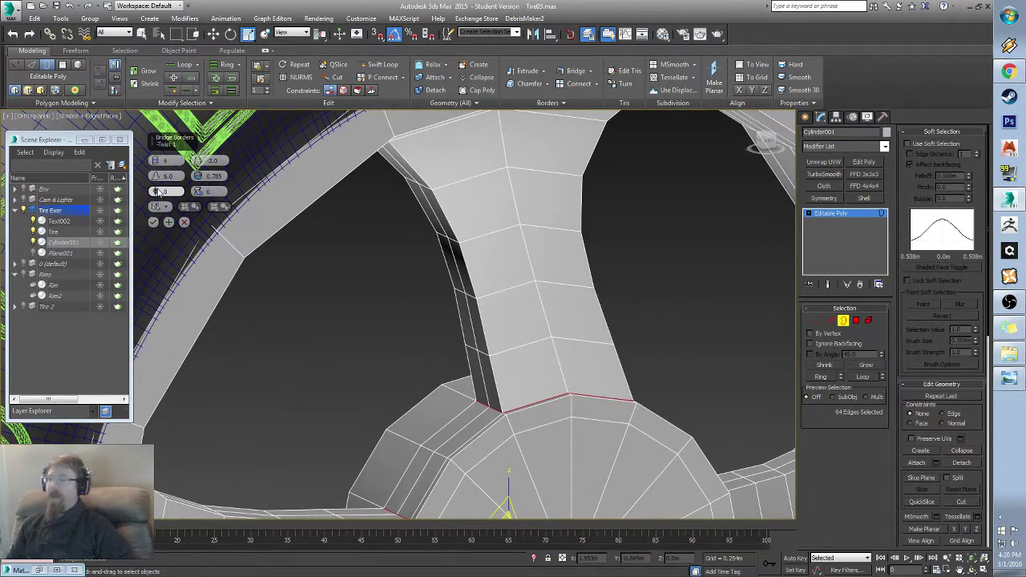
pyautogui.moveTo(158, 193); pyautogui.dragTo(157, 189)
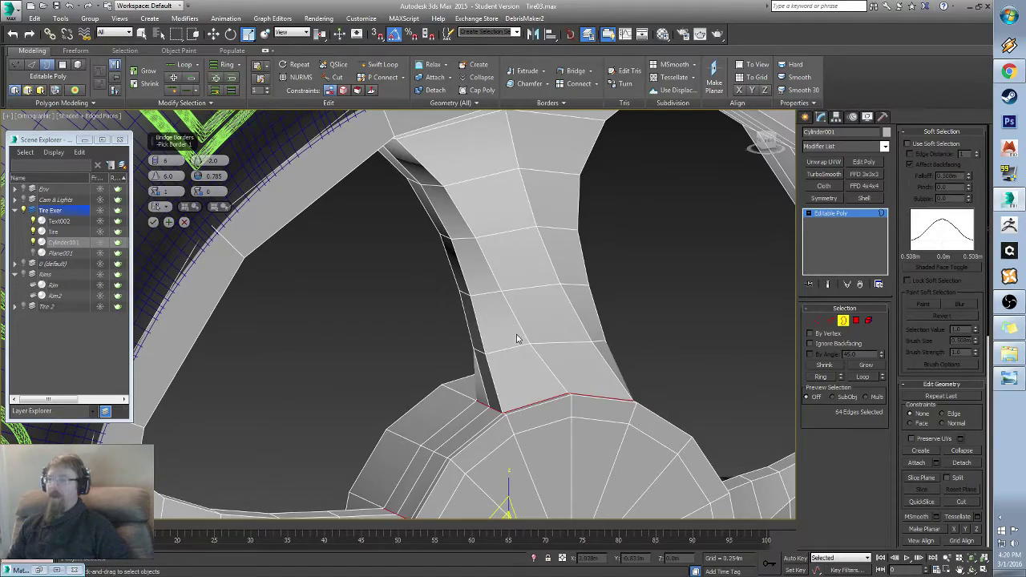
# Step: Examine the shape of the twisted spokes from several angles, also with edged faces turned off
pyautogui.keyDown('alt'); pyautogui.moveTo(517, 336); pyautogui.dragTo(470, 368, button='middle'); pyautogui.keyUp('alt')
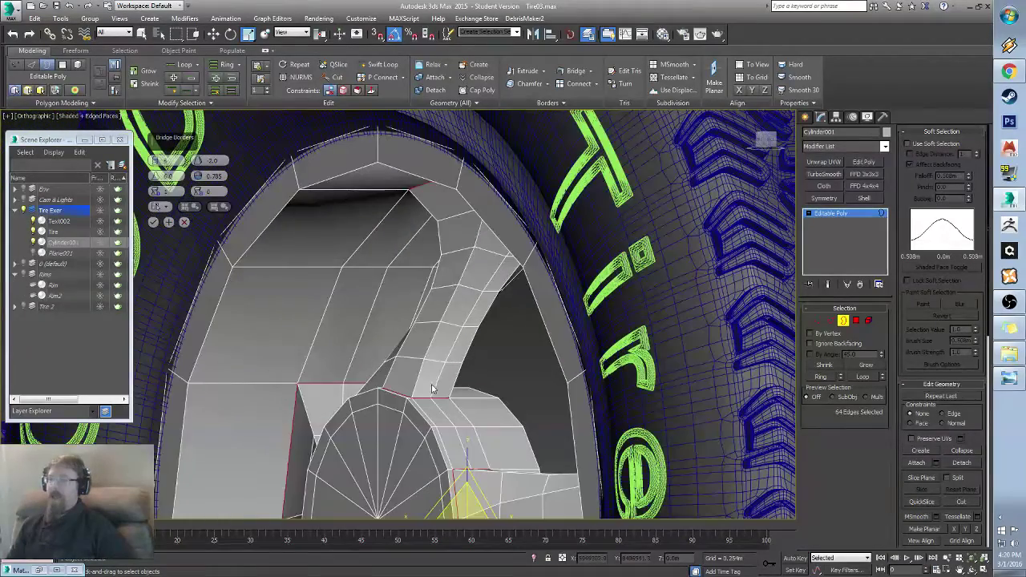
pyautogui.keyDown('alt'); pyautogui.moveTo(427, 398); pyautogui.dragTo(616, 250, button='middle'); pyautogui.keyUp('alt')
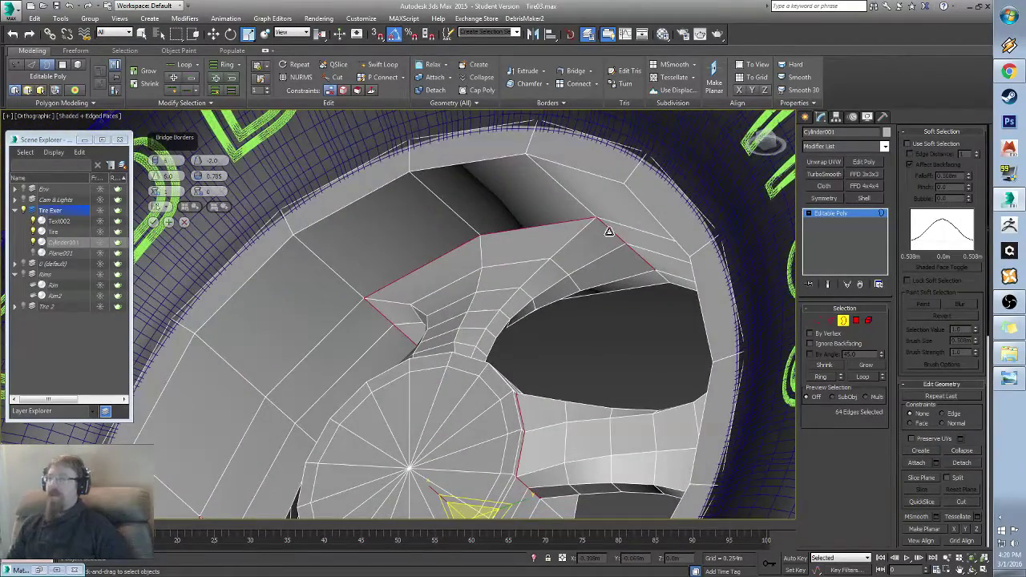
pyautogui.keyDown('alt'); pyautogui.moveTo(534, 290); pyautogui.dragTo(462, 149, button='middle'); pyautogui.keyUp('alt')
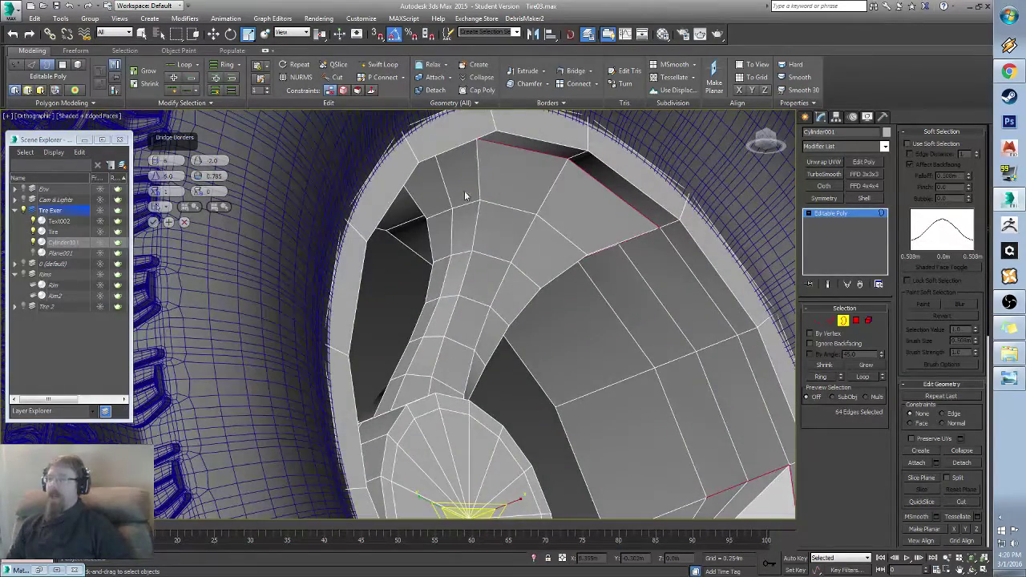
pyautogui.moveTo(441, 418)
pyautogui.keyDown('alt'); pyautogui.mouseDown(button='middle')
pyautogui.moveTo(423, 417)
pyautogui.moveTo(438, 417)
pyautogui.mouseUp(button='middle'); pyautogui.keyUp('alt')
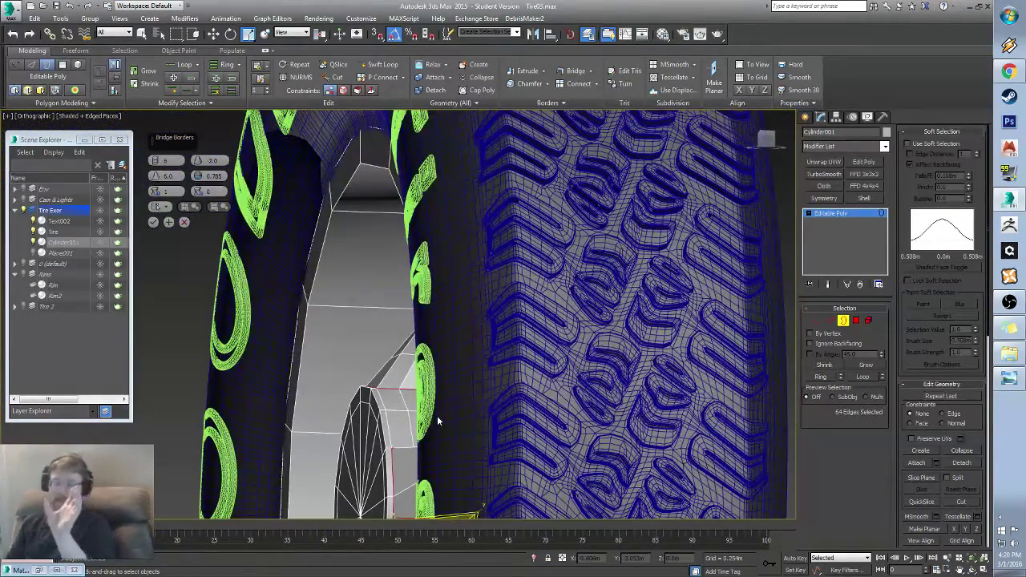
pyautogui.hotkey('shift', 'z')
pyautogui.hotkey('shift', 'z')
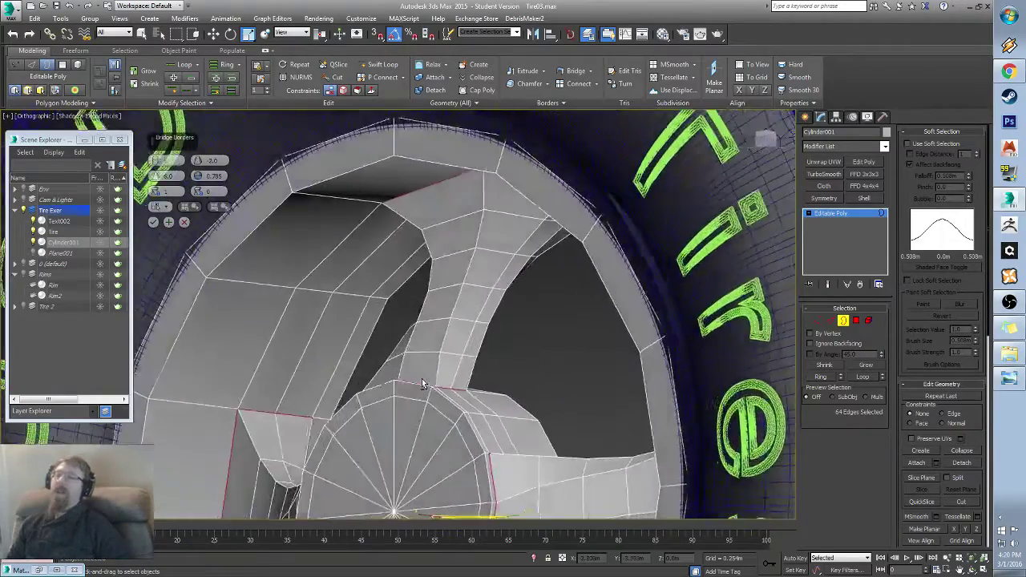
pyautogui.moveTo(500, 331)
pyautogui.keyDown('alt'); pyautogui.mouseDown(button='middle')
pyautogui.moveTo(548, 376)
pyautogui.moveTo(546, 355)
pyautogui.moveTo(560, 373)
pyautogui.moveTo(583, 373)
pyautogui.moveTo(526, 377)
pyautogui.moveTo(473, 336)
pyautogui.mouseUp(button='middle'); pyautogui.keyUp('alt')
pyautogui.press('F4')
pyautogui.scroll(4, 525, 373)
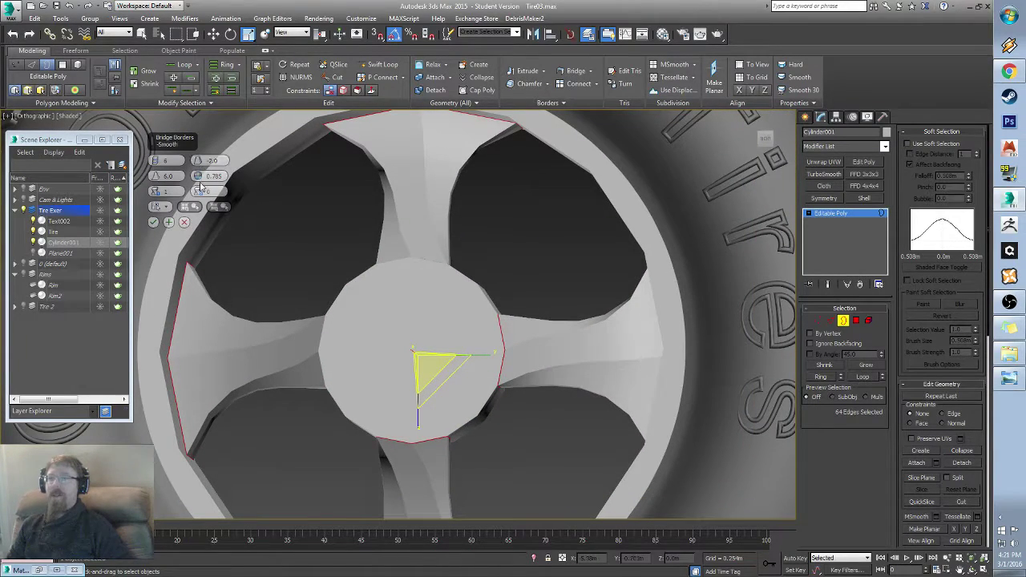
# Step: Try a bridge smooth value of 3.285 on the spokes, reset it to 0.0 and confirm the bridge
pyautogui.moveTo(198, 176); pyautogui.dragTo(197, 160)
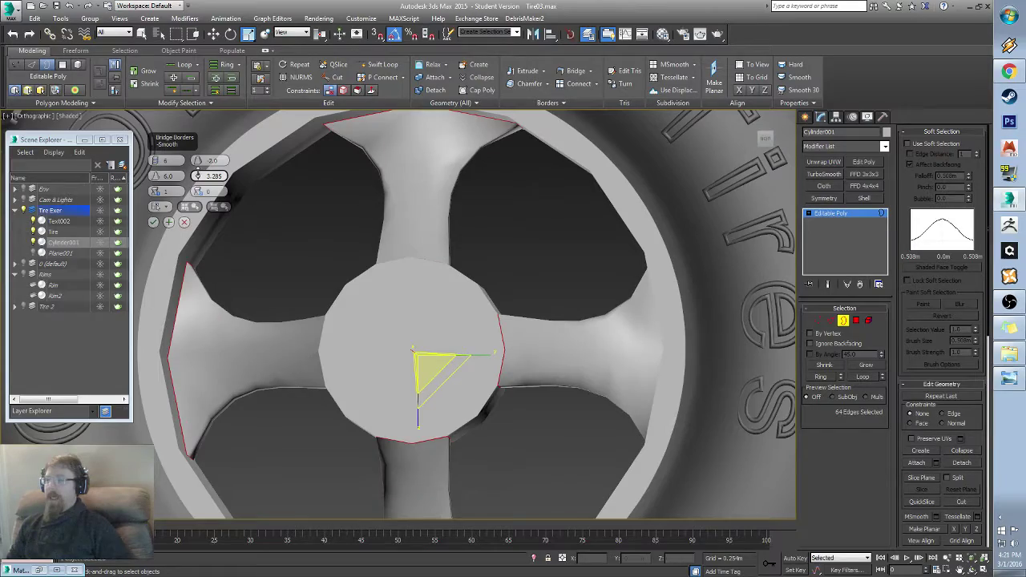
pyautogui.keyDown('alt'); pyautogui.moveTo(409, 264); pyautogui.dragTo(369, 270, button='middle'); pyautogui.keyUp('alt')
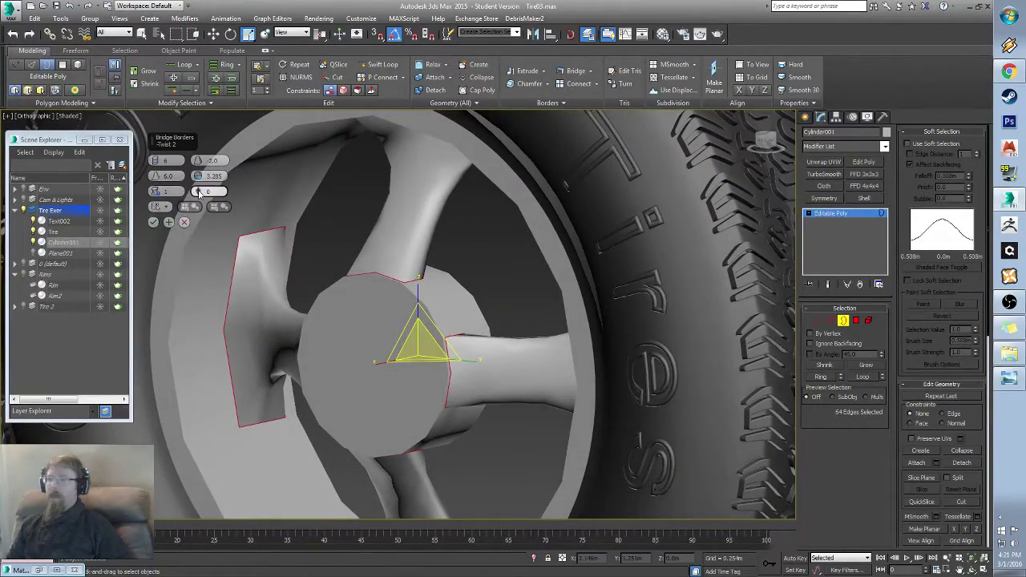
pyautogui.rightClick(201, 178)
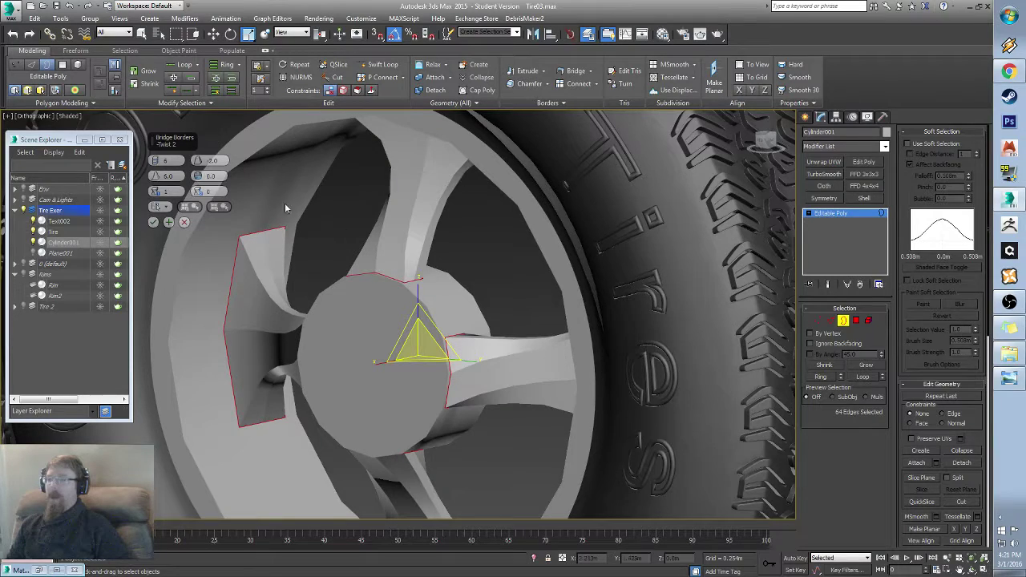
pyautogui.click(153, 222)
# Step: Select all polygons of the hub's front face by angle, ignoring backfacing and using a 25.0 threshold
pyautogui.moveTo(490, 311); pyautogui.dragTo(413, 324, button='middle')
pyautogui.keyDown('alt'); pyautogui.moveTo(413, 325); pyautogui.dragTo(511, 298, button='middle'); pyautogui.keyUp('alt')
pyautogui.press('F4')
pyautogui.scroll(-3, 511, 297)
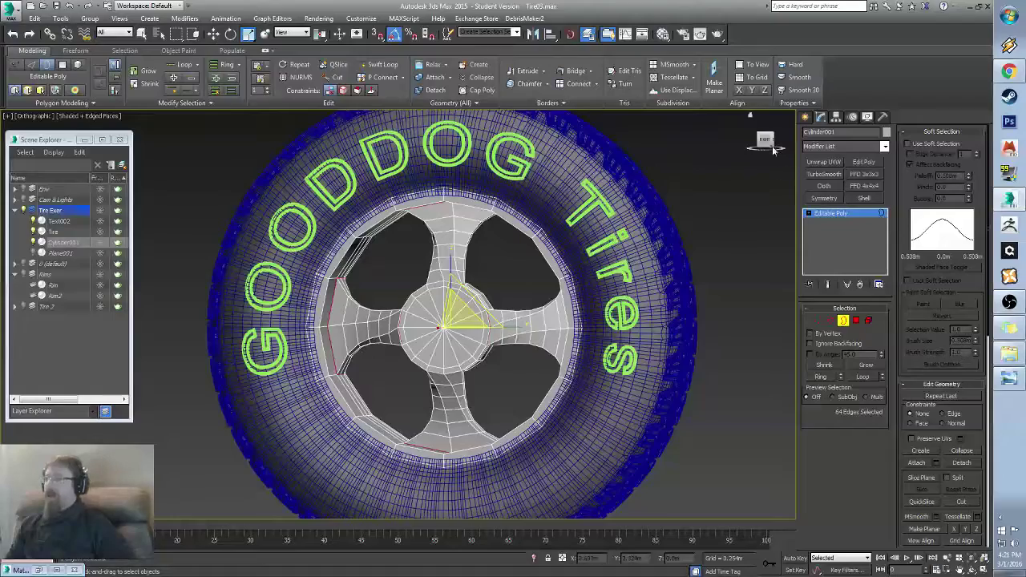
pyautogui.scroll(5, 433, 321)
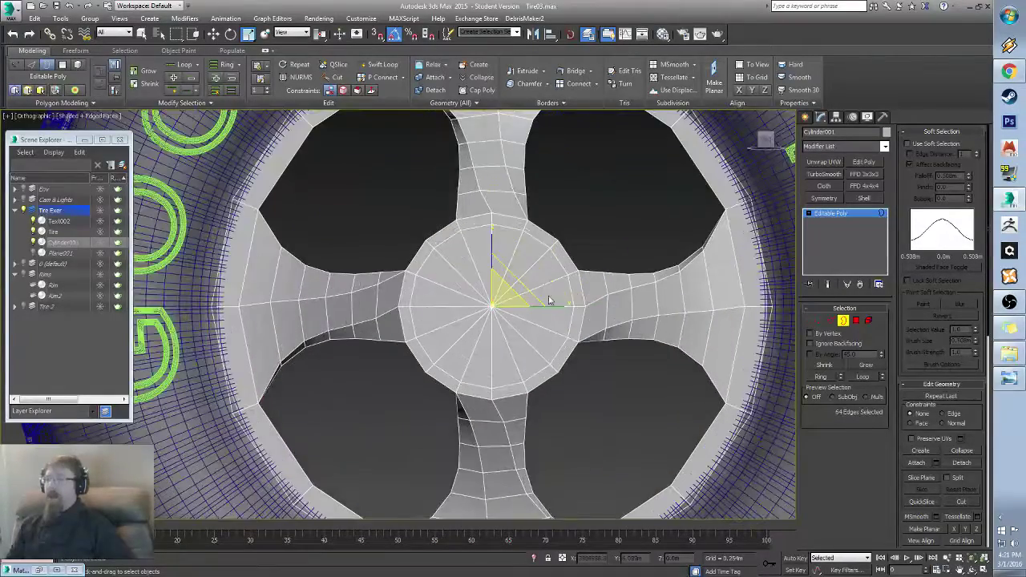
pyautogui.keyDown('alt'); pyautogui.moveTo(593, 303); pyautogui.dragTo(607, 305, button='middle'); pyautogui.keyUp('alt')
pyautogui.scroll(2, 607, 305)
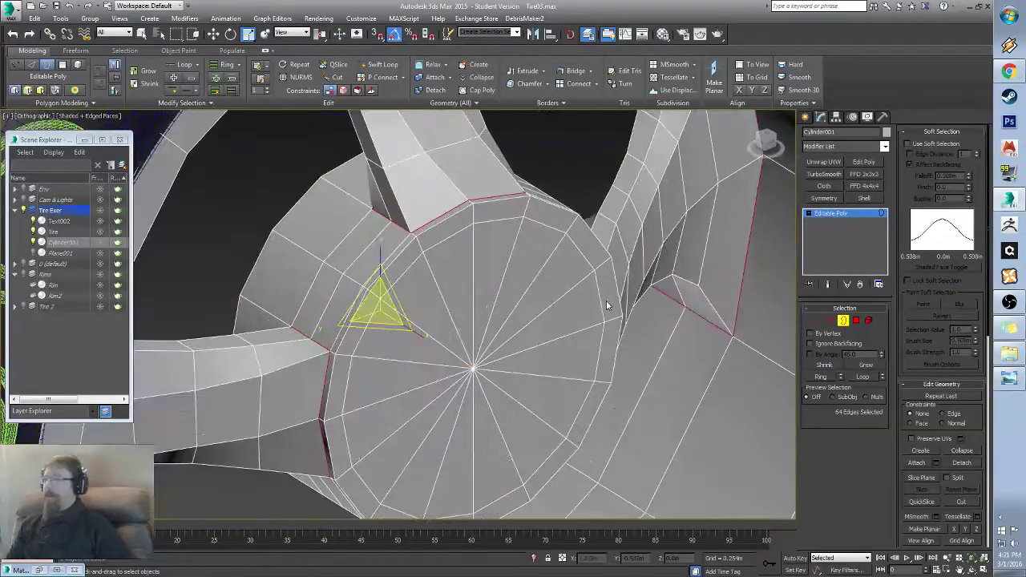
pyautogui.click(856, 321)
pyautogui.click(440, 297)
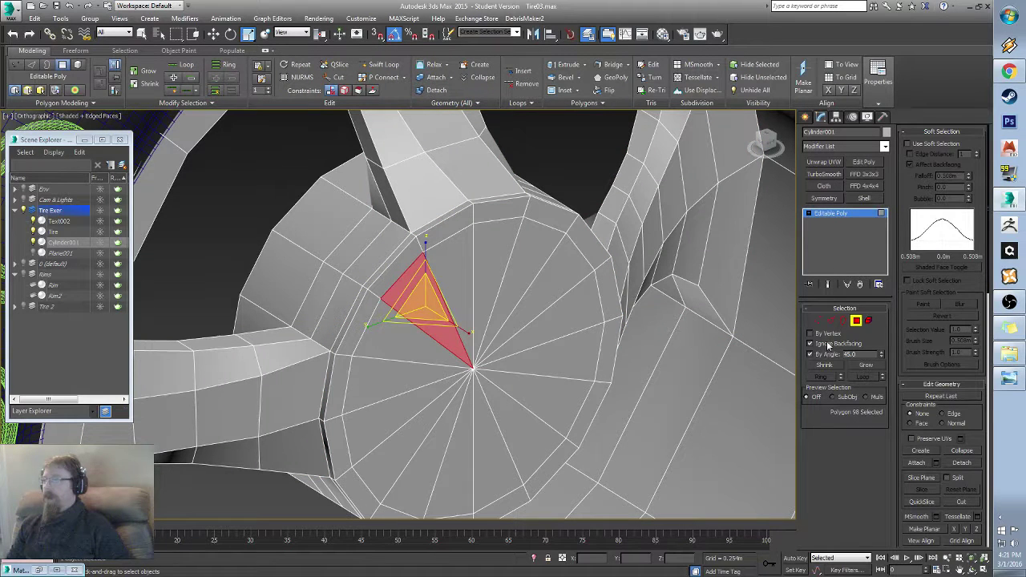
pyautogui.write('25')
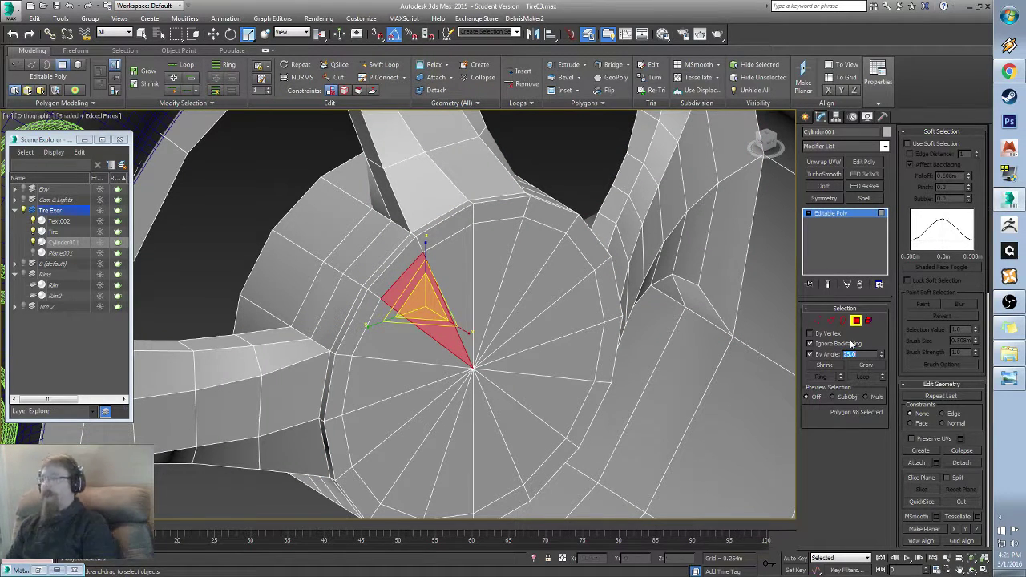
pyautogui.click(403, 330)
# Step: Scale the hub's front face to 97% in Y and Z, shrink the selection and move those polygons about 0.019 m outward along X
pyautogui.keyDown('alt'); pyautogui.moveTo(404, 375); pyautogui.dragTo(393, 336, button='middle'); pyautogui.keyUp('alt')
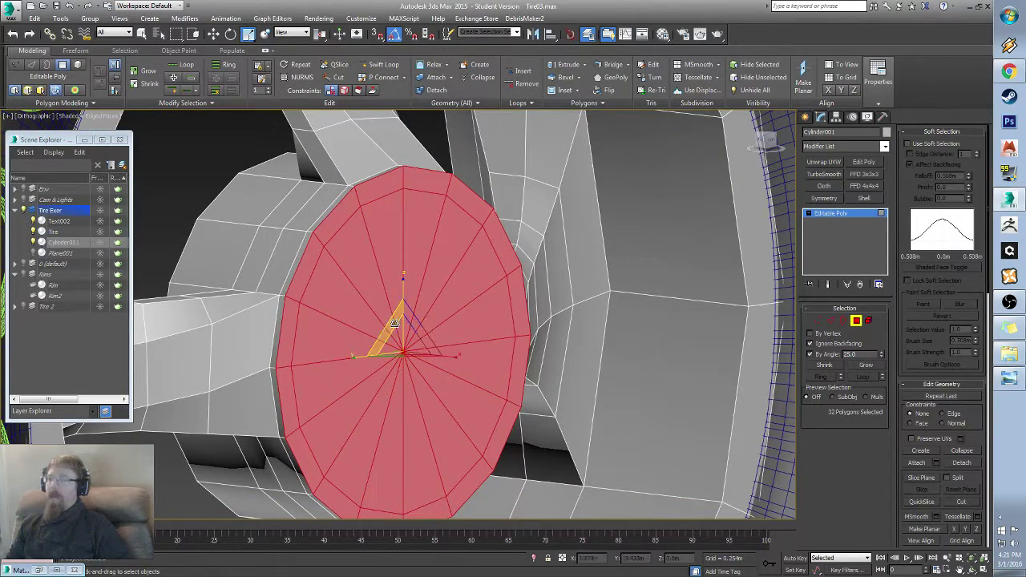
pyautogui.moveTo(395, 323); pyautogui.dragTo(395, 324)
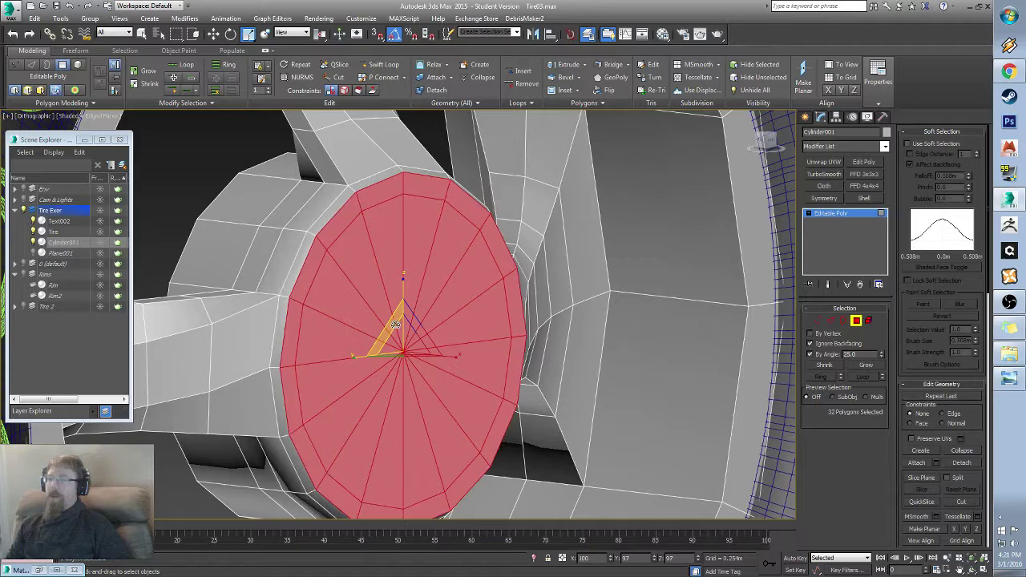
pyautogui.click(824, 367)
pyautogui.press('w')
pyautogui.keyDown('alt'); pyautogui.moveTo(417, 376); pyautogui.dragTo(447, 379, button='middle'); pyautogui.keyUp('alt')
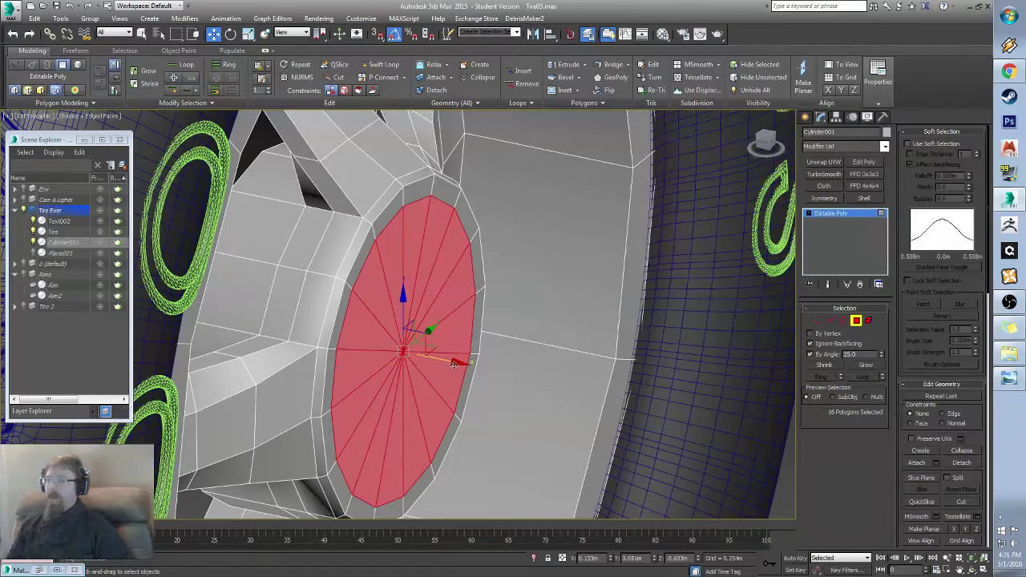
pyautogui.moveTo(452, 361); pyautogui.dragTo(478, 366)
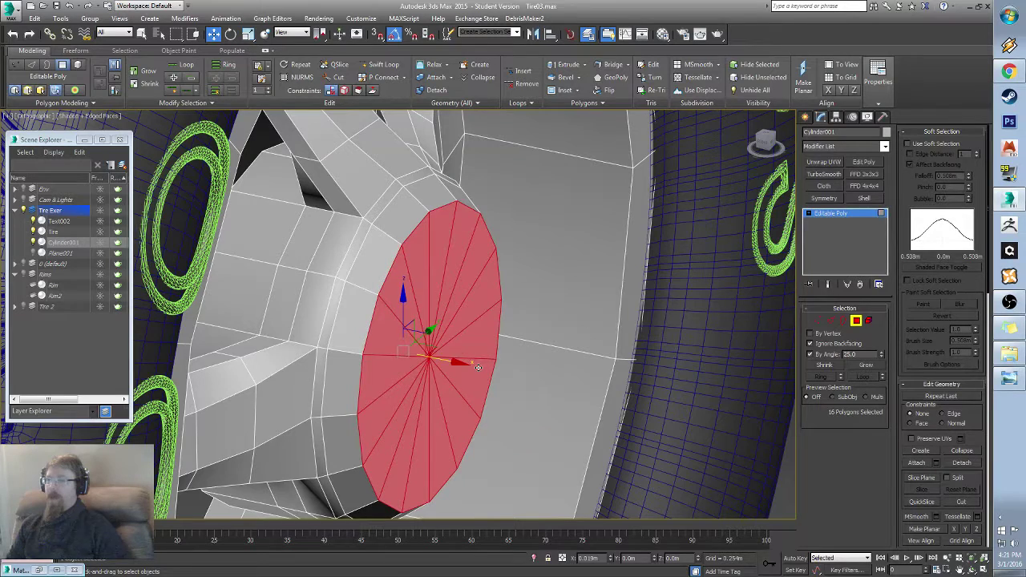
# Step: Inset the hub's front center polygons slightly and extrude them inward to form a shallow recess
pyautogui.keyDown('alt'); pyautogui.moveTo(478, 366); pyautogui.dragTo(553, 367, button='middle'); pyautogui.keyUp('alt')
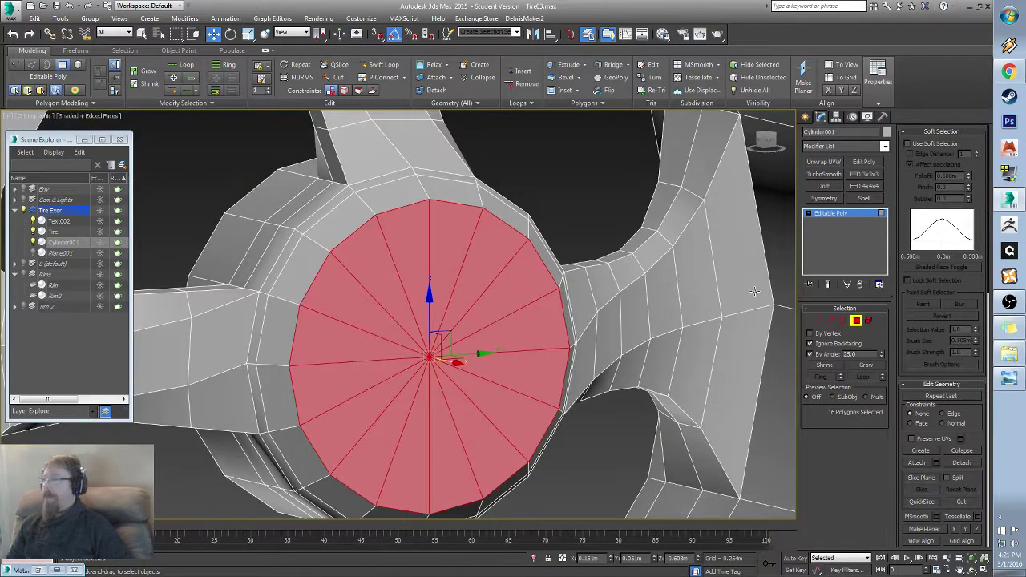
pyautogui.click(556, 91)
pyautogui.moveTo(422, 291); pyautogui.dragTo(427, 308)
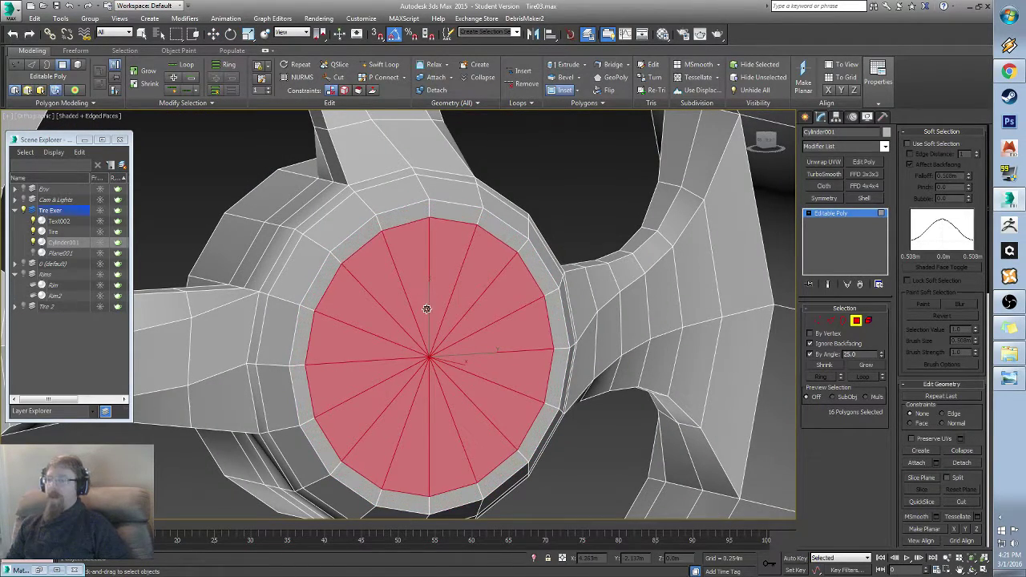
pyautogui.click(563, 64)
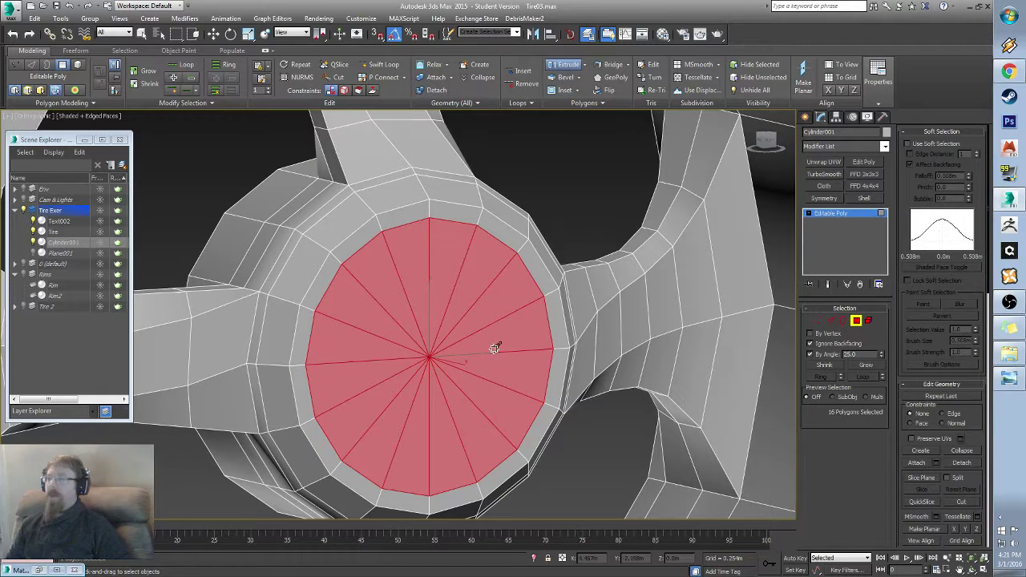
pyautogui.moveTo(494, 347); pyautogui.dragTo(555, 407)
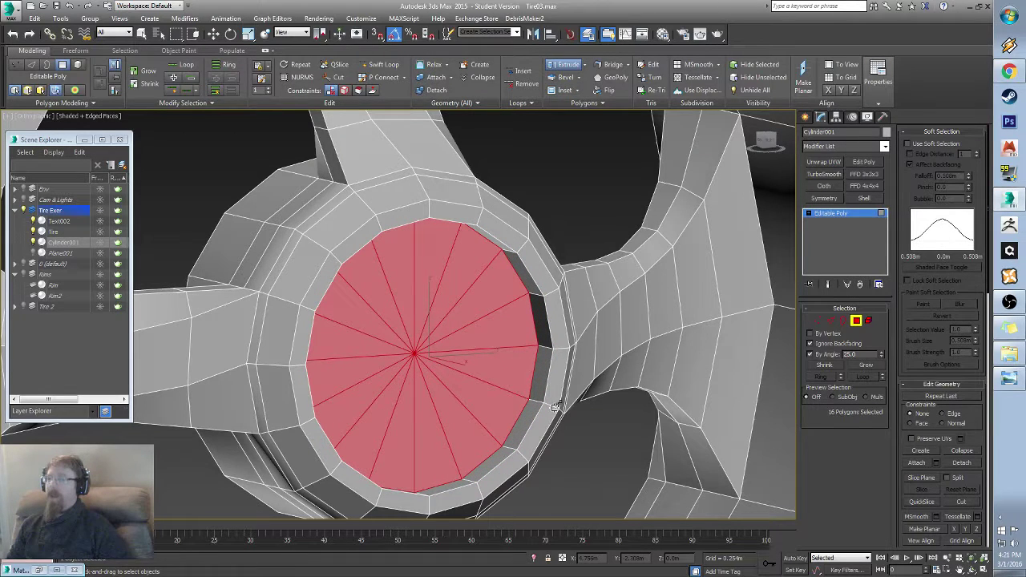
# Step: Bevel the recessed hub center deeper inward, narrowing it to a smaller round face
pyautogui.click(566, 77)
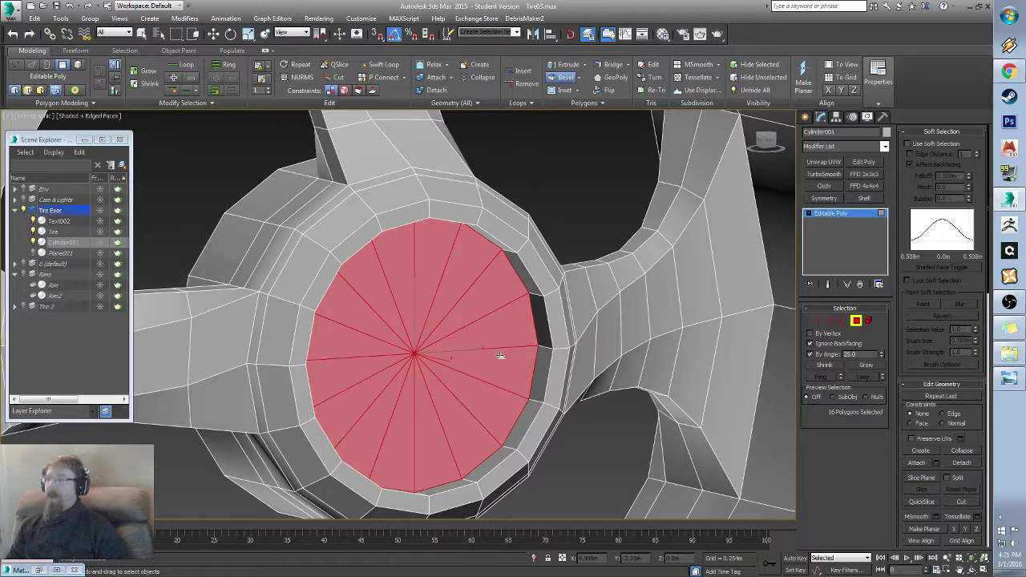
pyautogui.moveTo(500, 355); pyautogui.dragTo(528, 420)
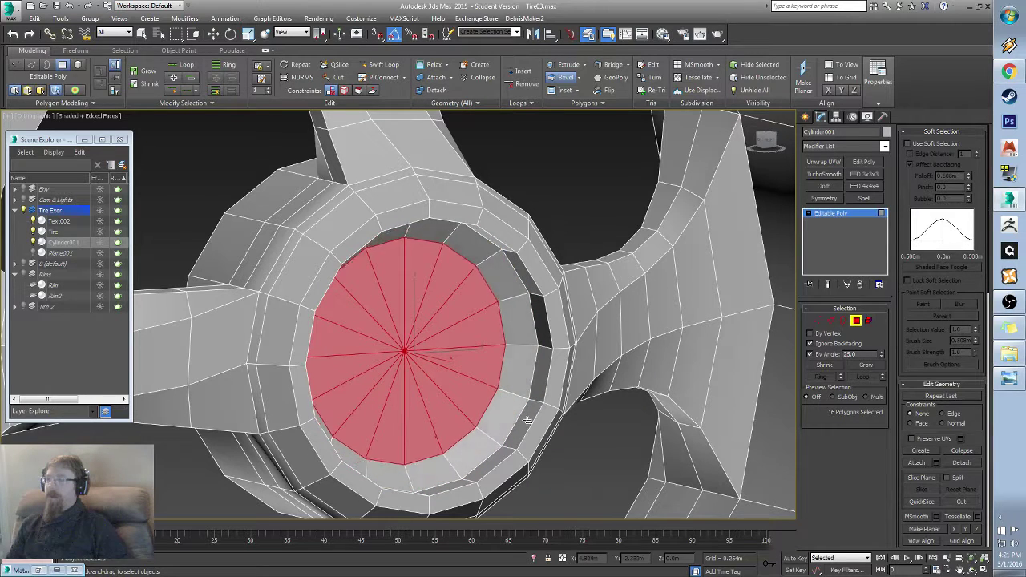
pyautogui.click(527, 425)
pyautogui.press('w')
pyautogui.keyDown('alt'); pyautogui.moveTo(527, 425); pyautogui.dragTo(507, 371, button='middle'); pyautogui.keyUp('alt')
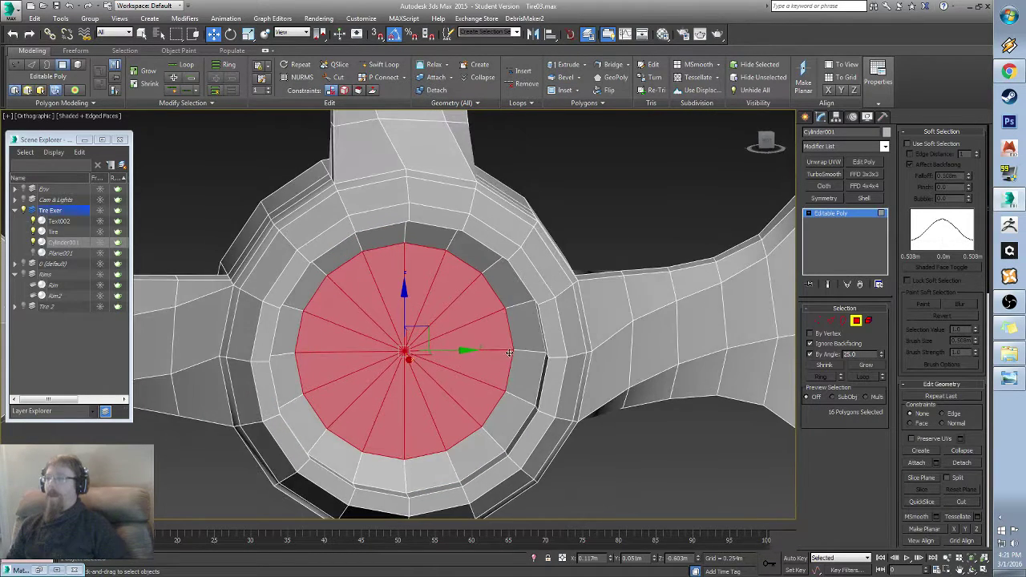
# Step: Turn off edged faces and add a TurboSmooth modifier to the rim
pyautogui.press('F4')
pyautogui.moveTo(538, 324); pyautogui.dragTo(542, 226, button='middle')
pyautogui.scroll(-5, 548, 233)
pyautogui.keyDown('alt'); pyautogui.moveTo(555, 302); pyautogui.dragTo(487, 277, button='middle'); pyautogui.keyUp('alt')
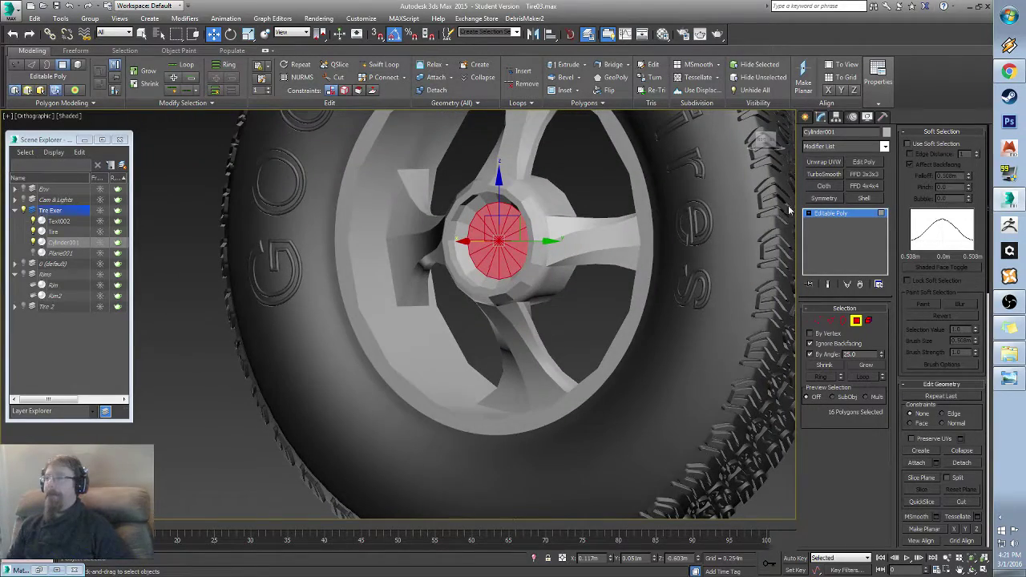
pyautogui.click(824, 174)
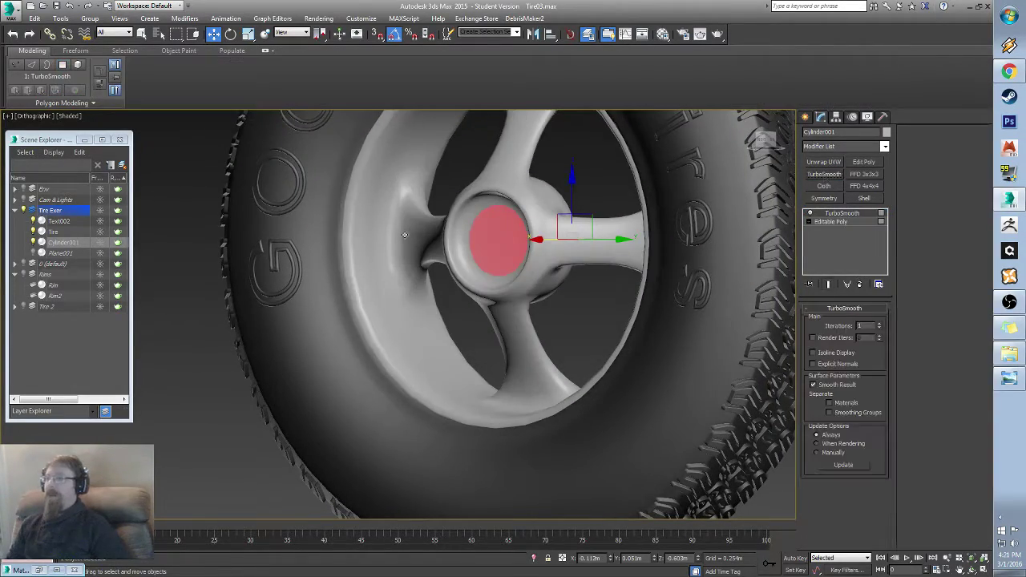
# Step: Turn edged faces back on and return to edge editing in the rim's base Editable Poly
pyautogui.press('F4')
pyautogui.moveTo(407, 236)
pyautogui.keyDown('alt'); pyautogui.mouseDown(button='middle')
pyautogui.moveTo(466, 263)
pyautogui.moveTo(794, 263)
pyautogui.mouseUp(button='middle'); pyautogui.keyUp('alt')
pyautogui.click(831, 222)
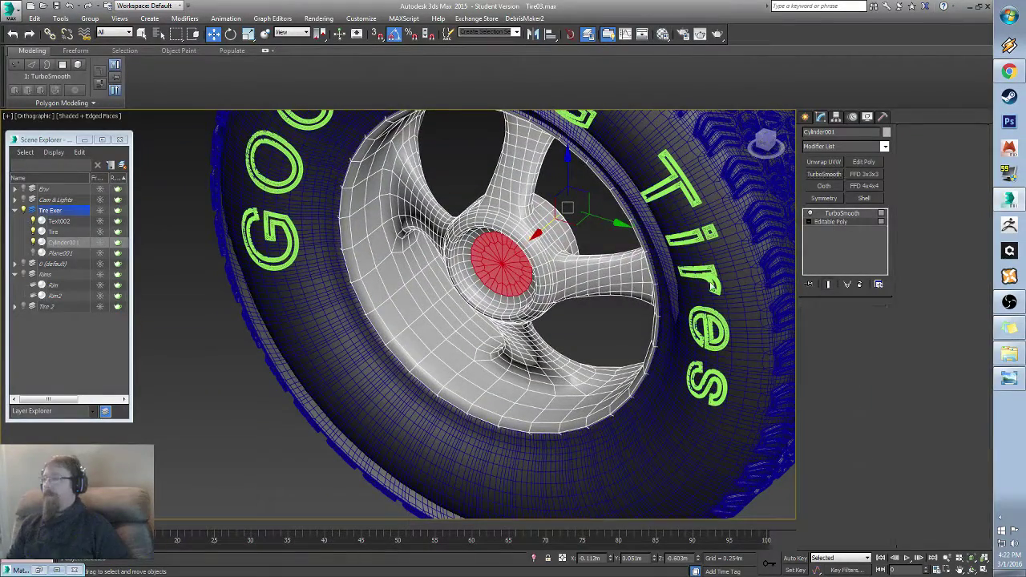
pyautogui.press('F4')
pyautogui.press('F4')
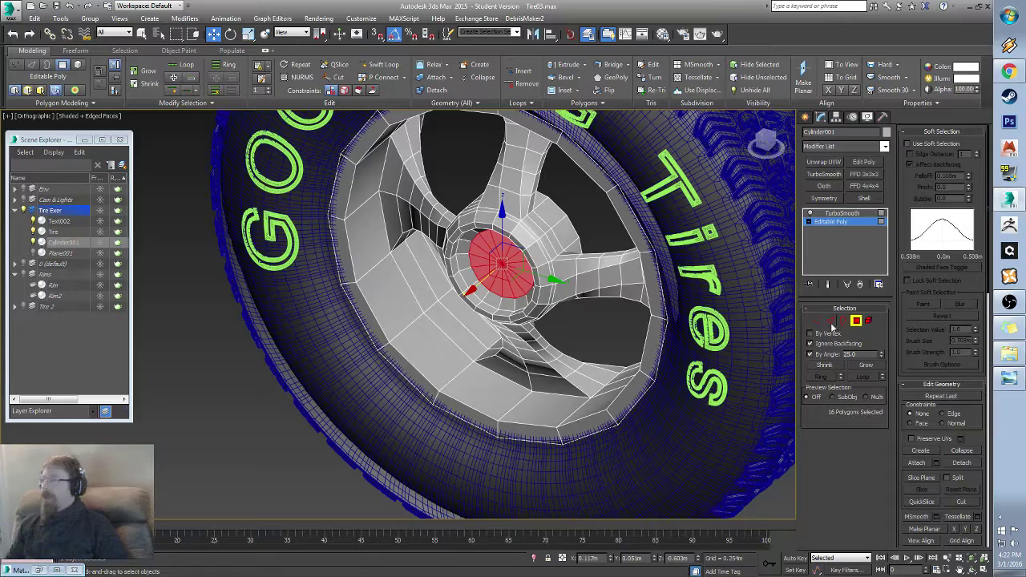
pyautogui.click(831, 322)
# Step: Select the 16-edge loop inside the rim barrel along the spokes' front outer ends and move it 0.05 m outward along X
pyautogui.keyDown('alt'); pyautogui.moveTo(740, 366); pyautogui.dragTo(490, 359, button='middle'); pyautogui.keyUp('alt')
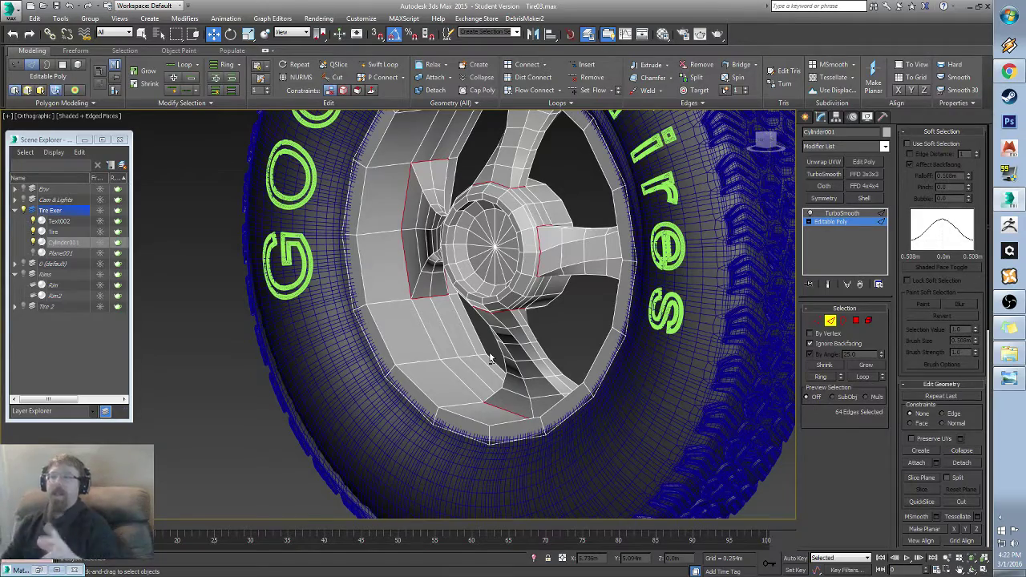
pyautogui.keyDown('alt'); pyautogui.moveTo(490, 359); pyautogui.dragTo(404, 331, button='middle'); pyautogui.keyUp('alt')
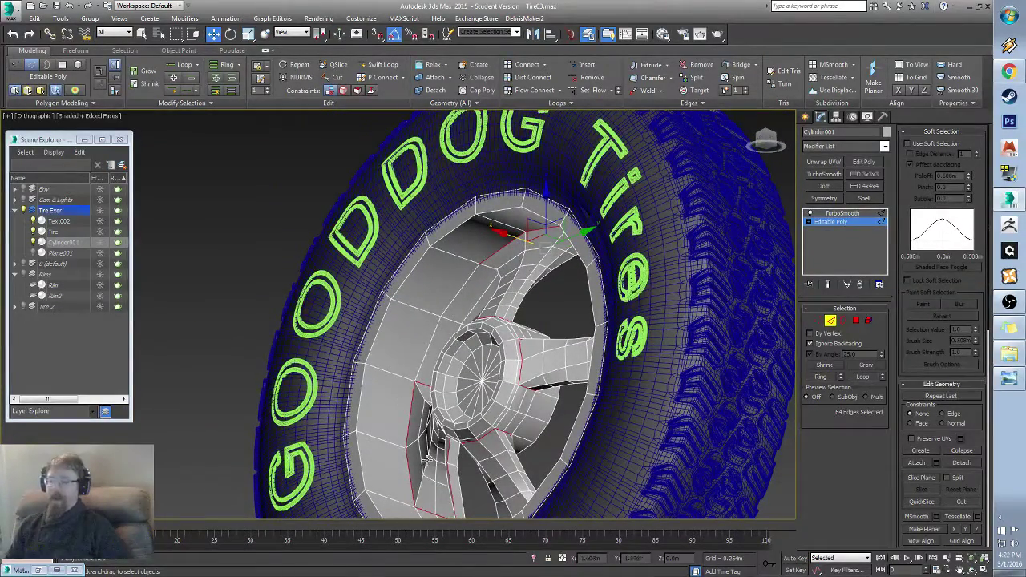
pyautogui.keyDown('alt'); pyautogui.moveTo(433, 249); pyautogui.dragTo(647, 276, button='middle'); pyautogui.keyUp('alt')
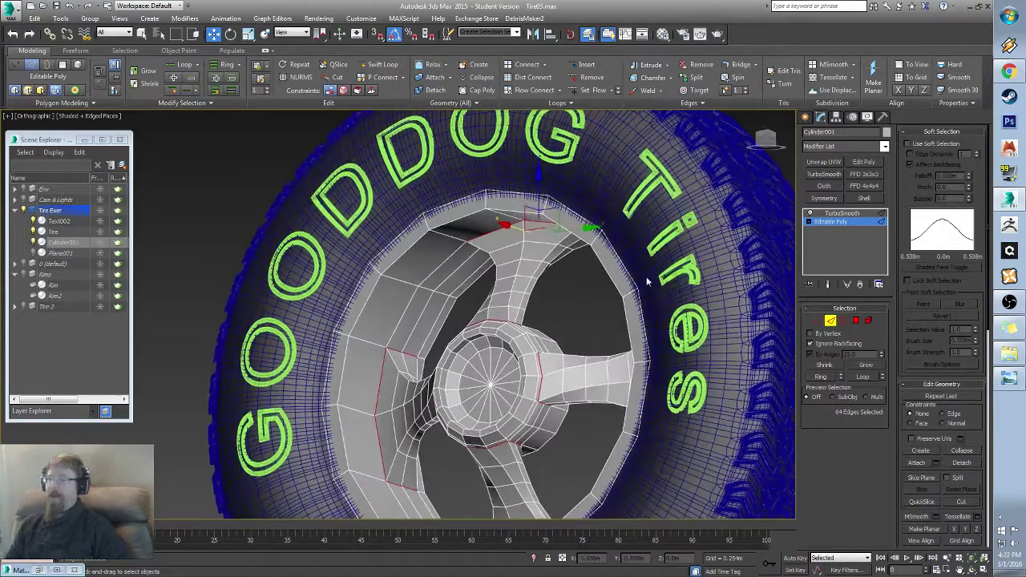
pyautogui.keyDown('alt'); pyautogui.moveTo(533, 301); pyautogui.dragTo(634, 281, button='middle'); pyautogui.keyUp('alt')
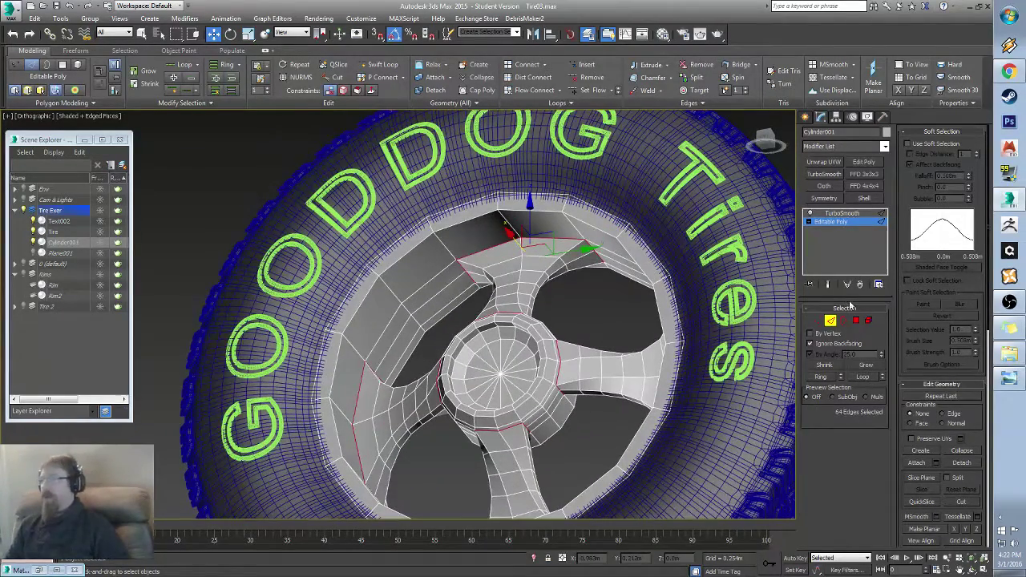
pyautogui.click(489, 246)
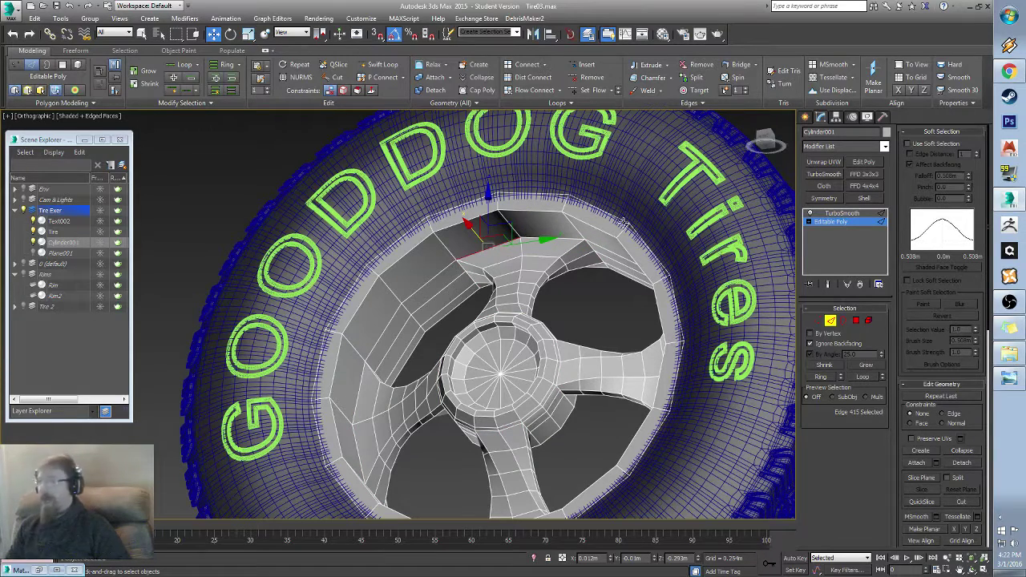
pyautogui.keyDown('ctrl'); pyautogui.click(561, 238); pyautogui.keyUp('ctrl')
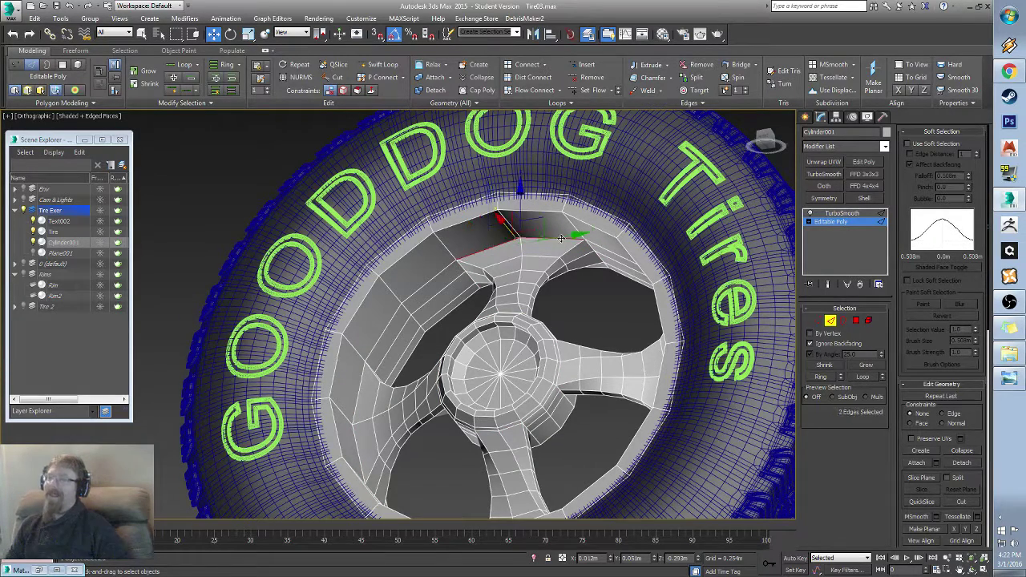
pyautogui.keyDown('ctrl'); pyautogui.doubleClick(624, 259); pyautogui.keyUp('ctrl')
pyautogui.keyDown('alt'); pyautogui.moveTo(546, 296); pyautogui.dragTo(648, 310, button='middle'); pyautogui.keyUp('alt')
pyautogui.keyDown('ctrl'); pyautogui.doubleClick(653, 369); pyautogui.keyUp('ctrl')
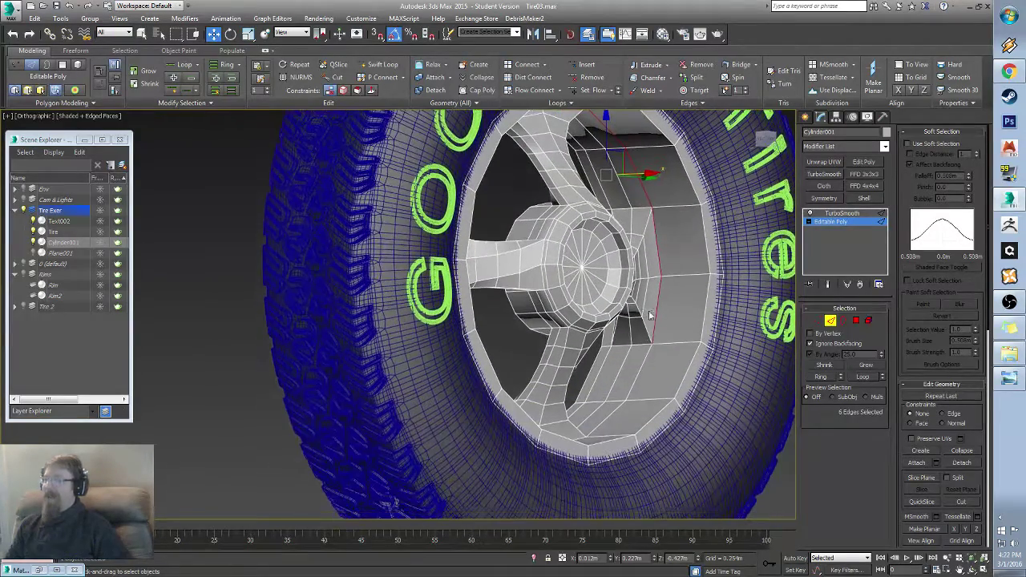
pyautogui.keyDown('ctrl'); pyautogui.click(636, 377); pyautogui.keyUp('ctrl')
pyautogui.keyDown('ctrl'); pyautogui.doubleClick(636, 379); pyautogui.keyUp('ctrl')
pyautogui.keyDown('alt'); pyautogui.moveTo(637, 420); pyautogui.dragTo(547, 448, button='middle'); pyautogui.keyUp('alt')
pyautogui.keyDown('ctrl'); pyautogui.doubleClick(541, 428); pyautogui.keyUp('ctrl')
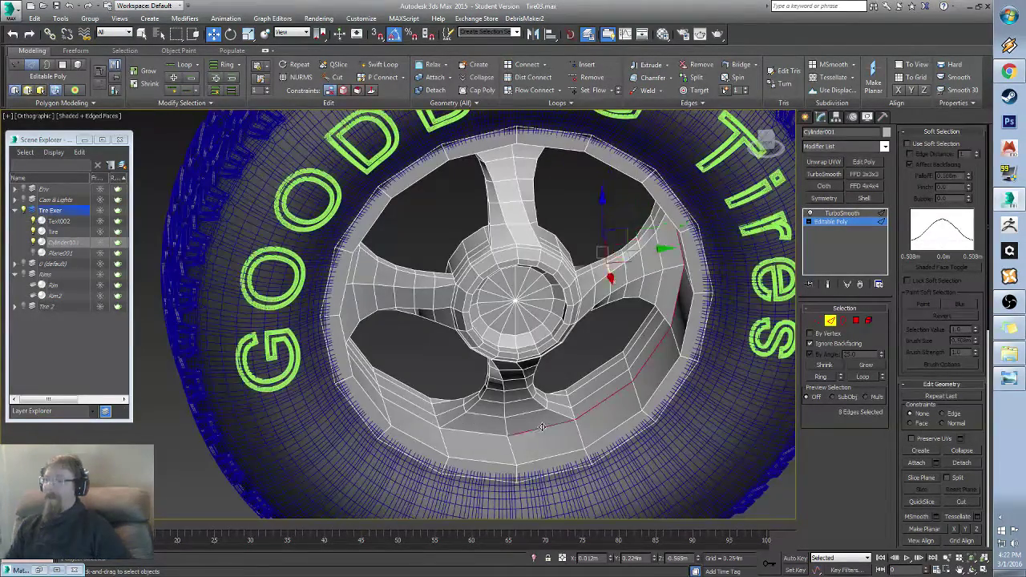
pyautogui.keyDown('ctrl'); pyautogui.doubleClick(412, 415); pyautogui.keyUp('ctrl')
pyautogui.keyDown('alt'); pyautogui.moveTo(412, 415); pyautogui.dragTo(395, 314, button='middle'); pyautogui.keyUp('alt')
pyautogui.keyDown('ctrl'); pyautogui.doubleClick(395, 314); pyautogui.keyUp('ctrl')
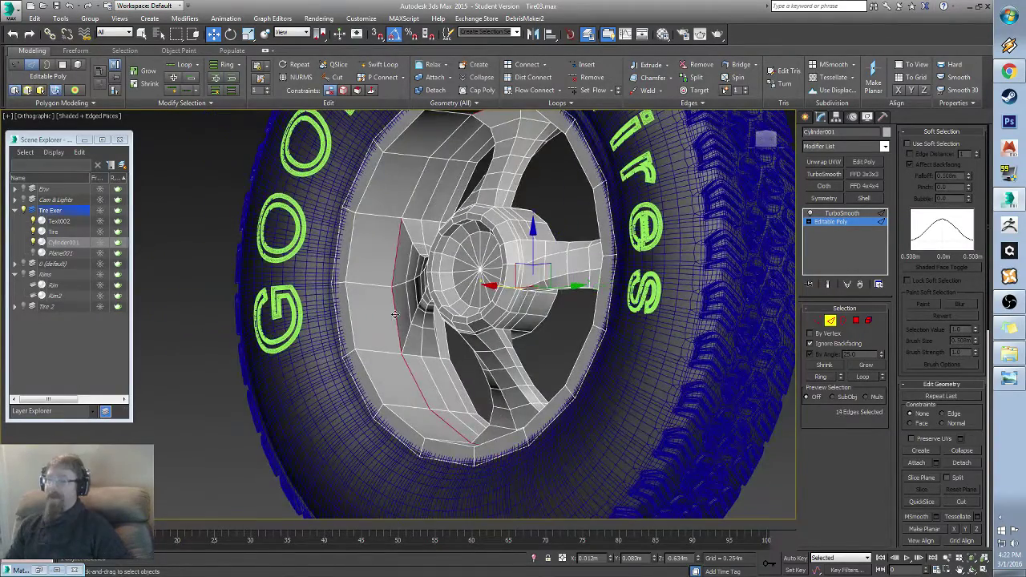
pyautogui.keyDown('ctrl'); pyautogui.click(418, 181); pyautogui.keyUp('ctrl')
pyautogui.keyDown('alt'); pyautogui.moveTo(418, 181); pyautogui.dragTo(480, 350, button='middle'); pyautogui.keyUp('alt')
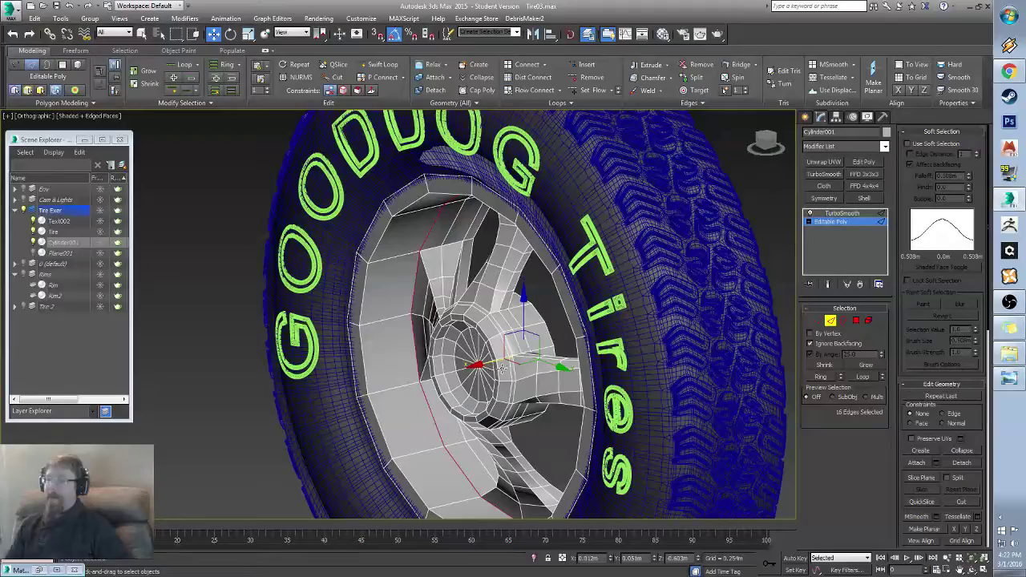
pyautogui.moveTo(487, 364); pyautogui.dragTo(470, 365)
pyautogui.keyDown('alt'); pyautogui.moveTo(471, 365); pyautogui.dragTo(417, 296, button='middle'); pyautogui.keyUp('alt')
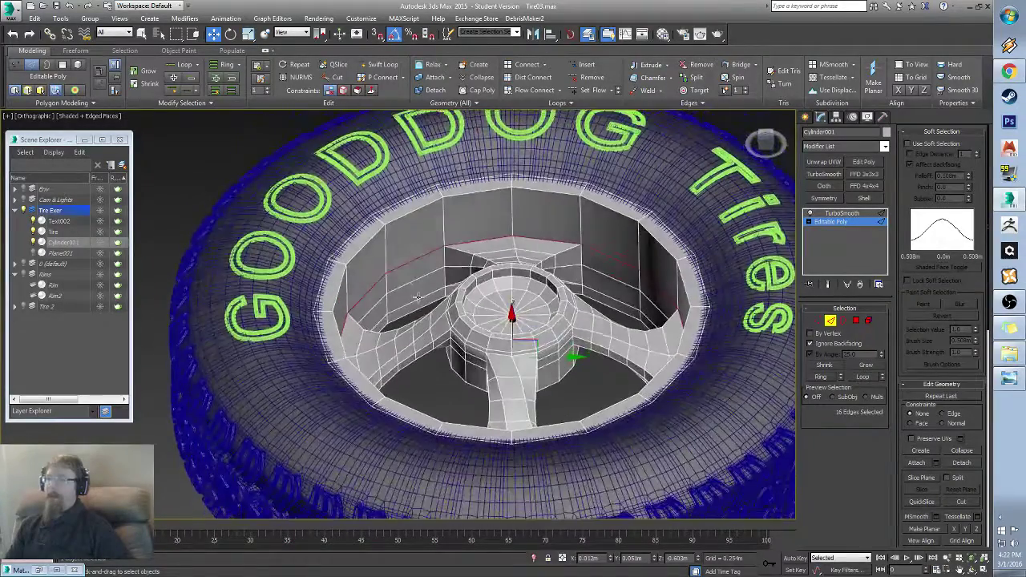
pyautogui.moveTo(511, 314); pyautogui.dragTo(512, 294)
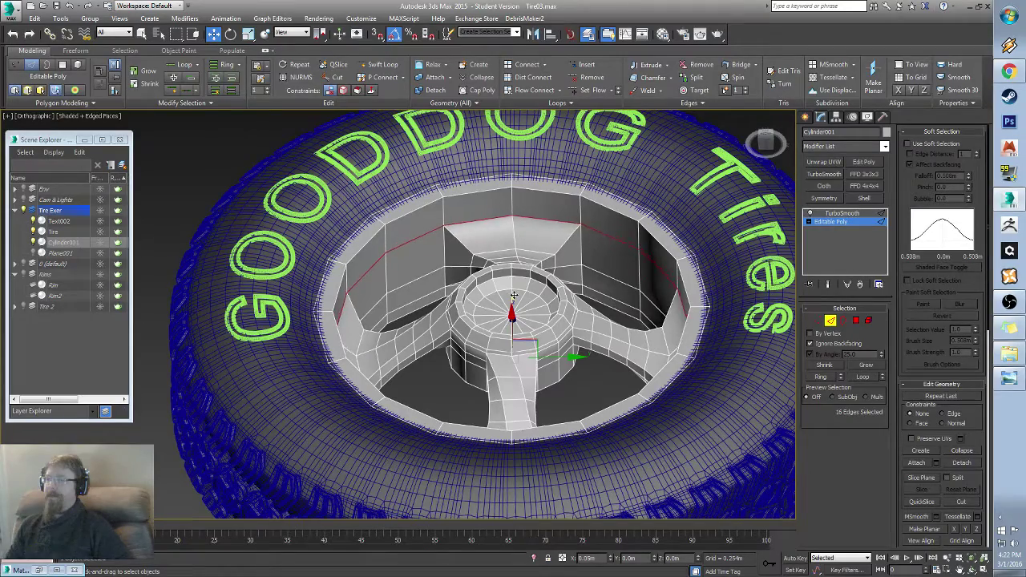
# Step: Connect the lengthwise edges at the flared outer ends of all four spokes with 1 segment, pinch 0 and slide -78
pyautogui.keyDown('alt'); pyautogui.moveTo(525, 293); pyautogui.dragTo(601, 350, button='middle'); pyautogui.keyUp('alt')
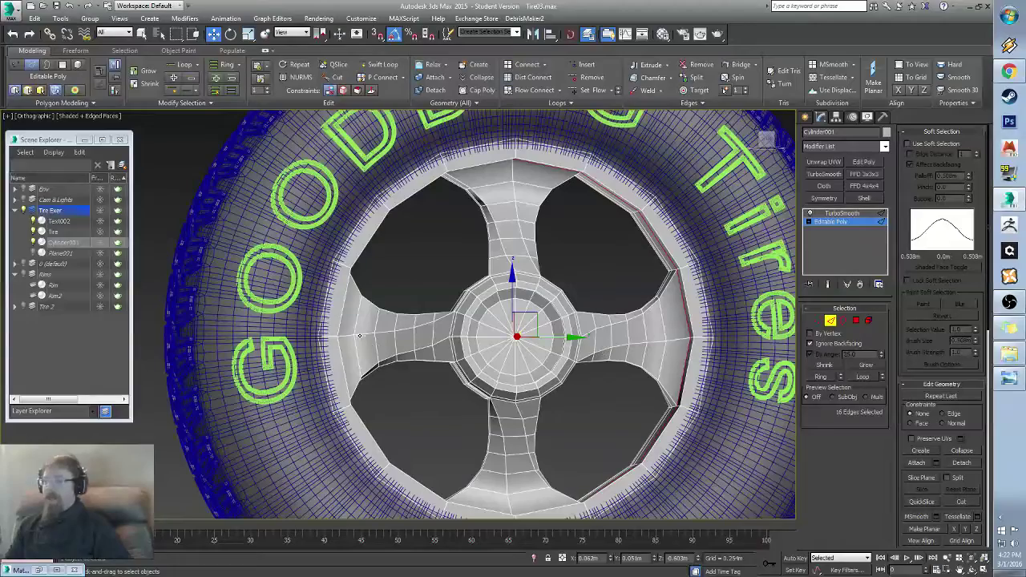
pyautogui.click(350, 338)
pyautogui.keyDown('alt'); pyautogui.moveTo(350, 338); pyautogui.dragTo(347, 321, button='middle'); pyautogui.keyUp('alt')
pyautogui.scroll(4, 345, 303)
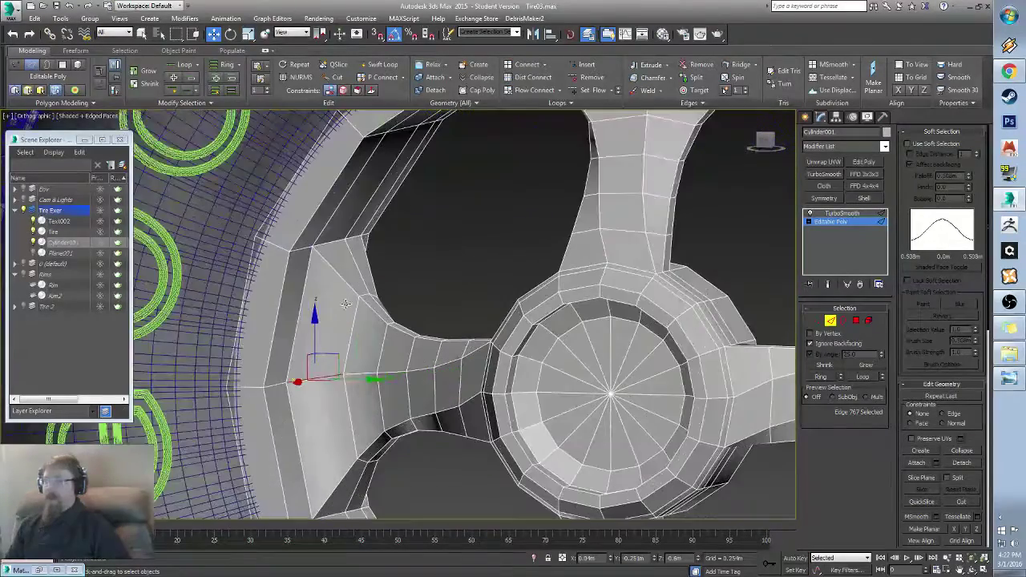
pyautogui.keyDown('ctrl'); pyautogui.click(344, 282); pyautogui.keyUp('ctrl')
pyautogui.moveTo(521, 184); pyautogui.dragTo(404, 292, button='middle')
pyautogui.keyDown('shift'); pyautogui.click(305, 331); pyautogui.keyUp('shift')
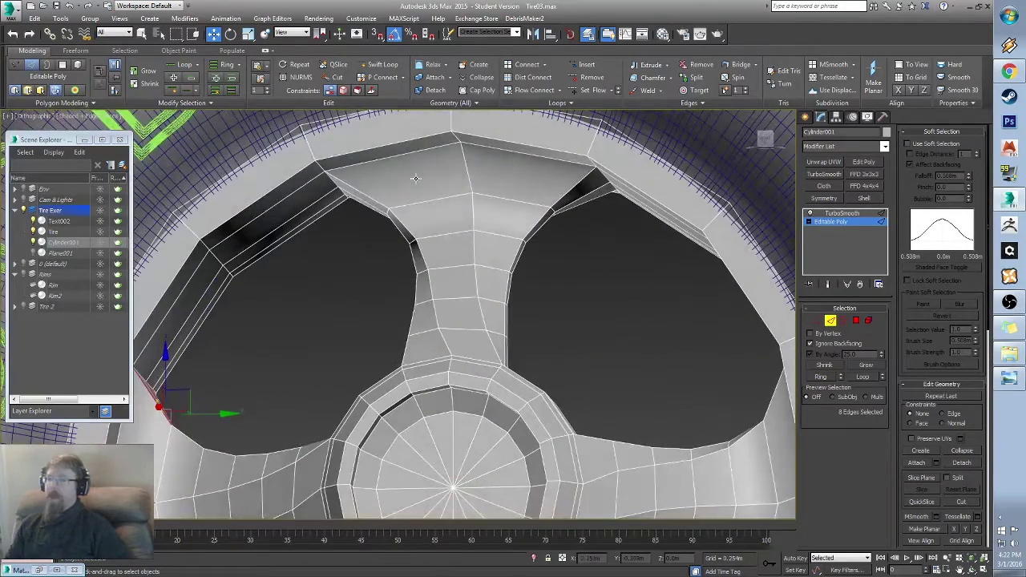
pyautogui.keyDown('ctrl'); pyautogui.click(373, 201); pyautogui.keyUp('ctrl')
pyautogui.keyDown('shift'); pyautogui.click(465, 168); pyautogui.keyUp('shift')
pyautogui.moveTo(657, 351); pyautogui.dragTo(540, 327, button='middle')
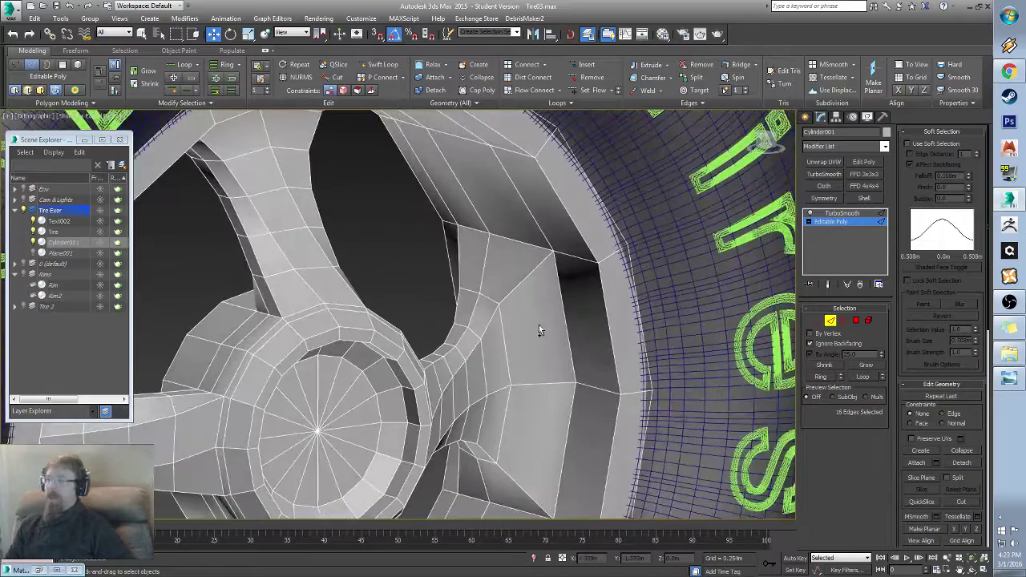
pyautogui.keyDown('shift'); pyautogui.click(533, 387); pyautogui.keyUp('shift')
pyautogui.moveTo(452, 477); pyautogui.dragTo(502, 219, button='middle')
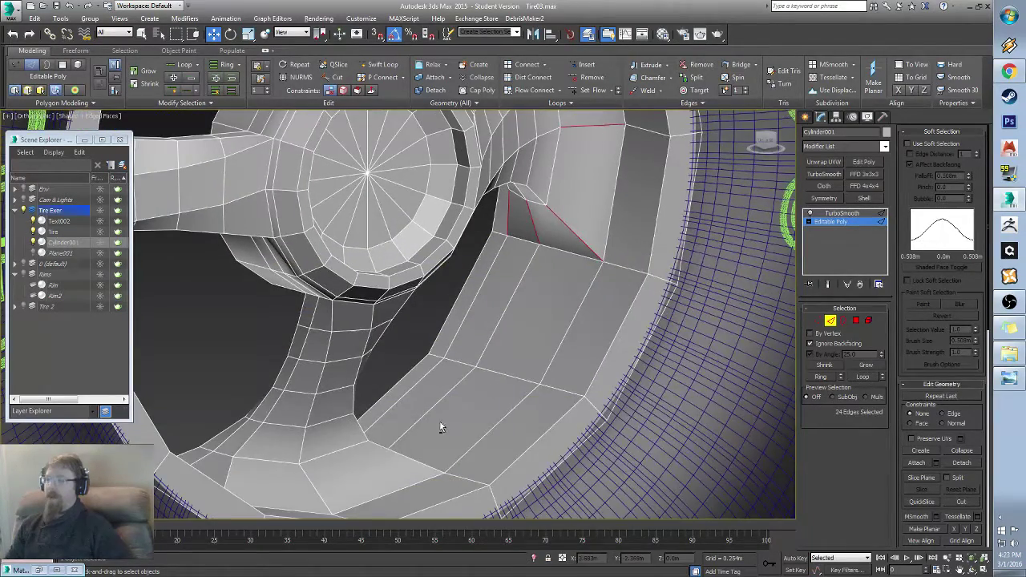
pyautogui.keyDown('alt'); pyautogui.moveTo(439, 427); pyautogui.dragTo(363, 438, button='middle'); pyautogui.keyUp('alt')
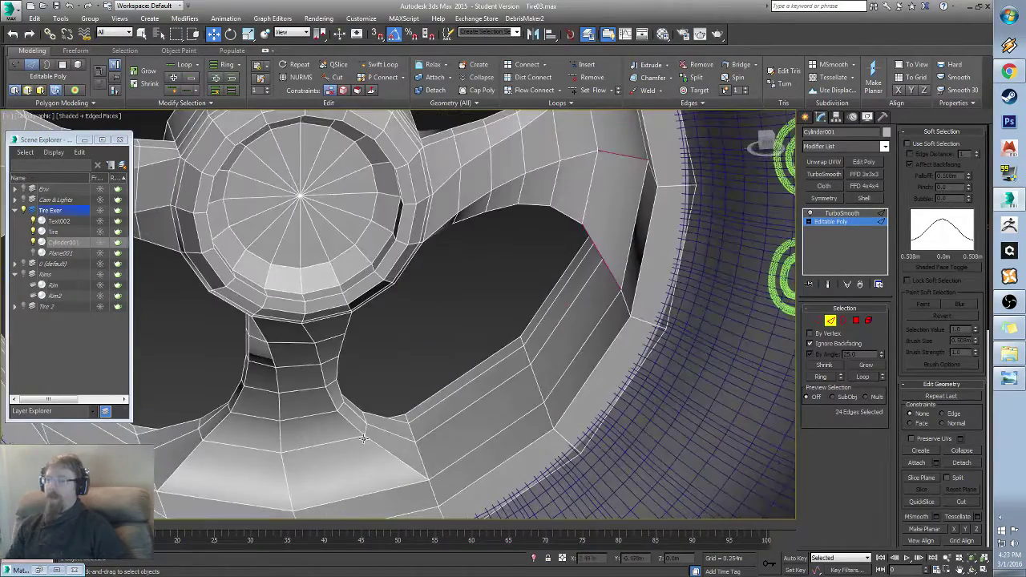
pyautogui.keyDown('ctrl'); pyautogui.click(287, 474); pyautogui.keyUp('ctrl')
pyautogui.keyDown('alt'); pyautogui.moveTo(287, 475); pyautogui.dragTo(497, 309, button='middle'); pyautogui.keyUp('alt')
pyautogui.scroll(5, 346, 255)
pyautogui.rightClick(357, 274)
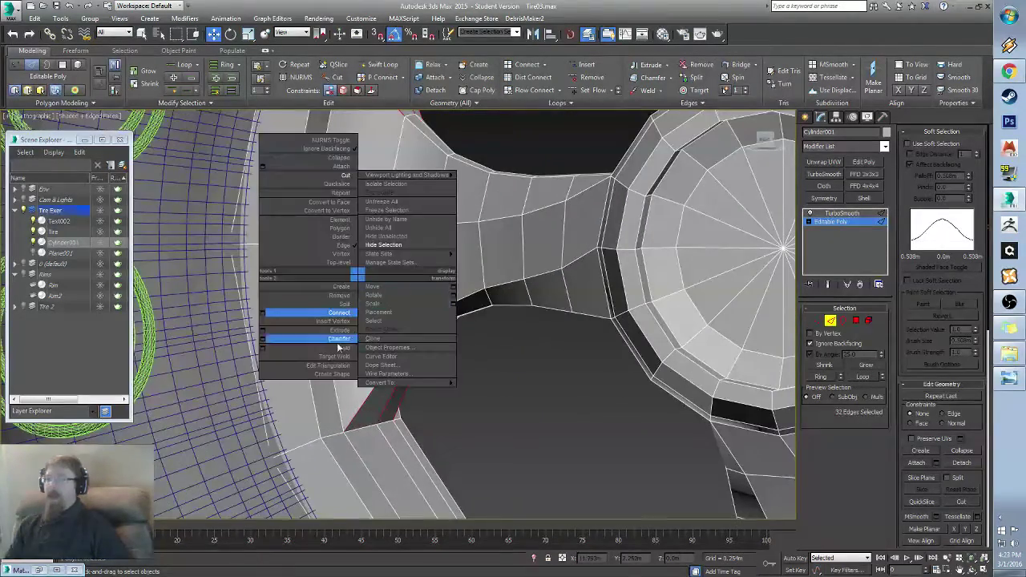
pyautogui.click(262, 313)
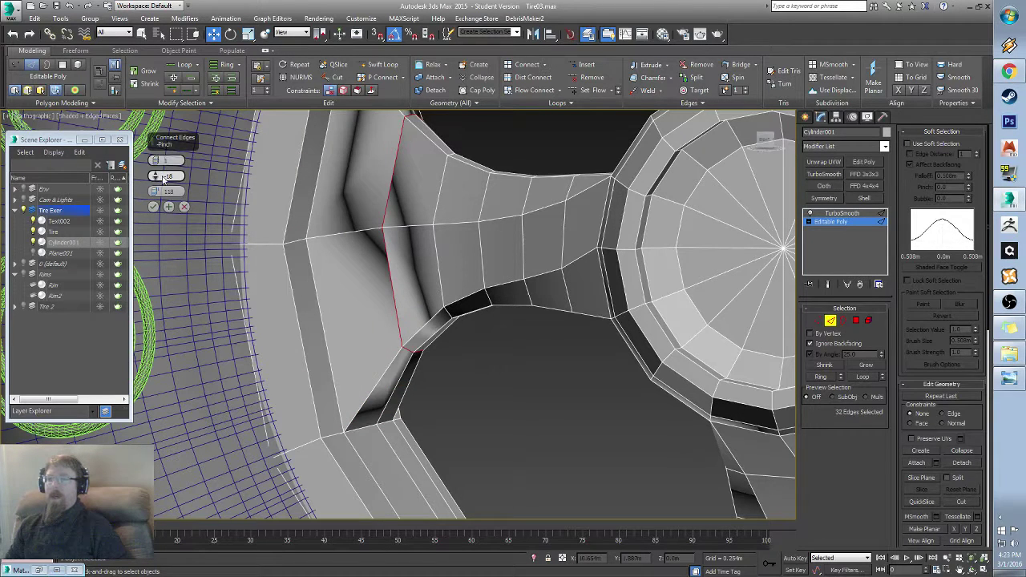
pyautogui.moveTo(153, 191); pyautogui.dragTo(147, 357)
pyautogui.scroll(-5, 395, 287)
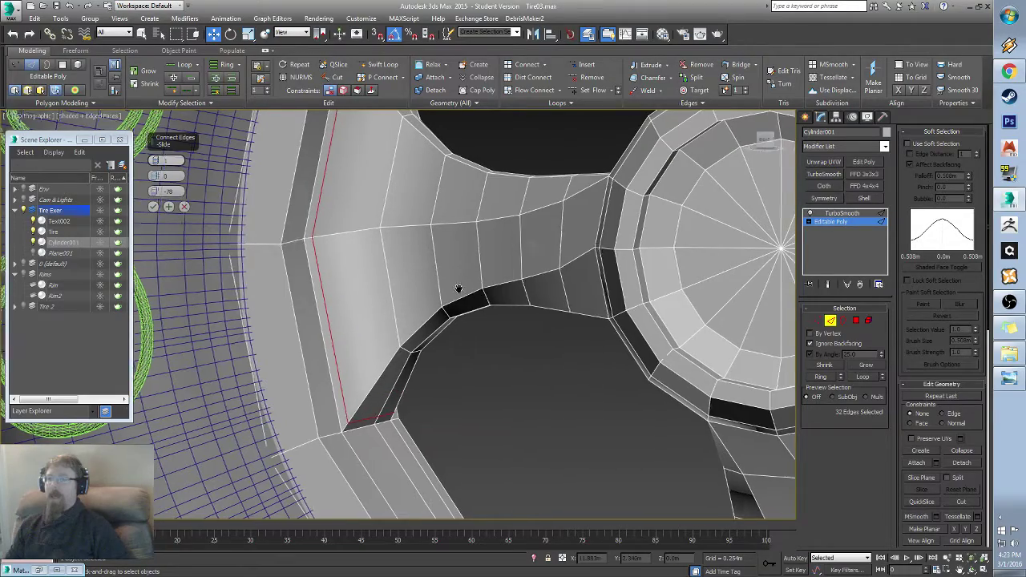
pyautogui.keyDown('alt'); pyautogui.moveTo(395, 287); pyautogui.dragTo(305, 280, button='middle'); pyautogui.keyUp('alt')
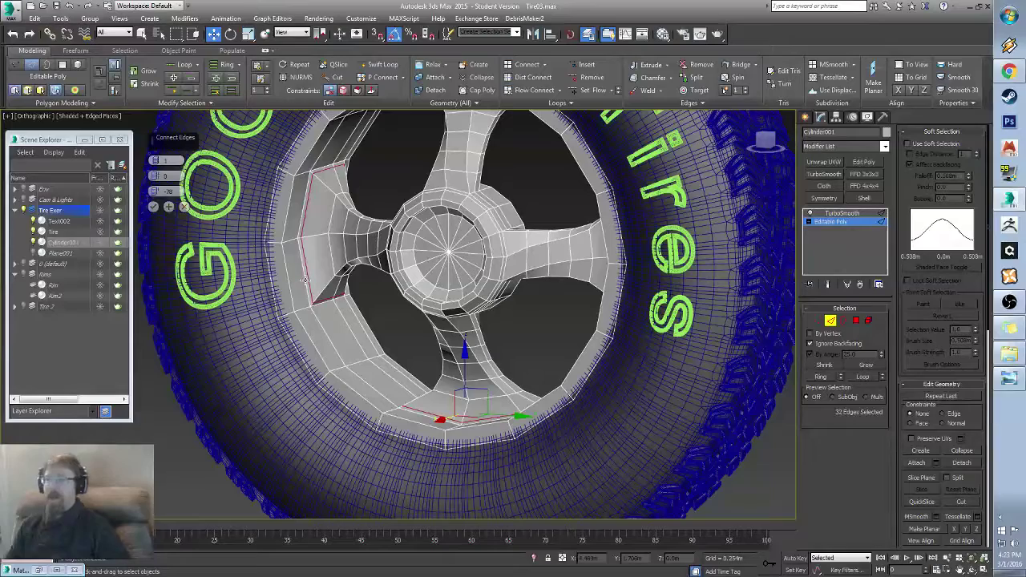
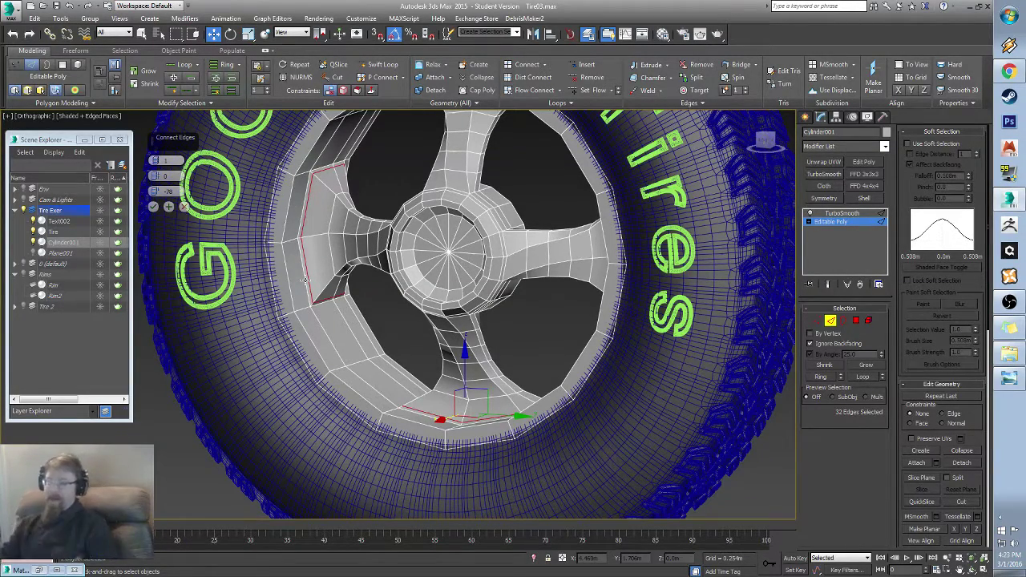
pyautogui.click(152, 209)
# Step: Add a support edge loop around the rim barrel with Swift Loop, just outside the front edge of the spoke flares
pyautogui.keyDown('alt'); pyautogui.moveTo(152, 211); pyautogui.dragTo(351, 223, button='middle'); pyautogui.keyUp('alt')
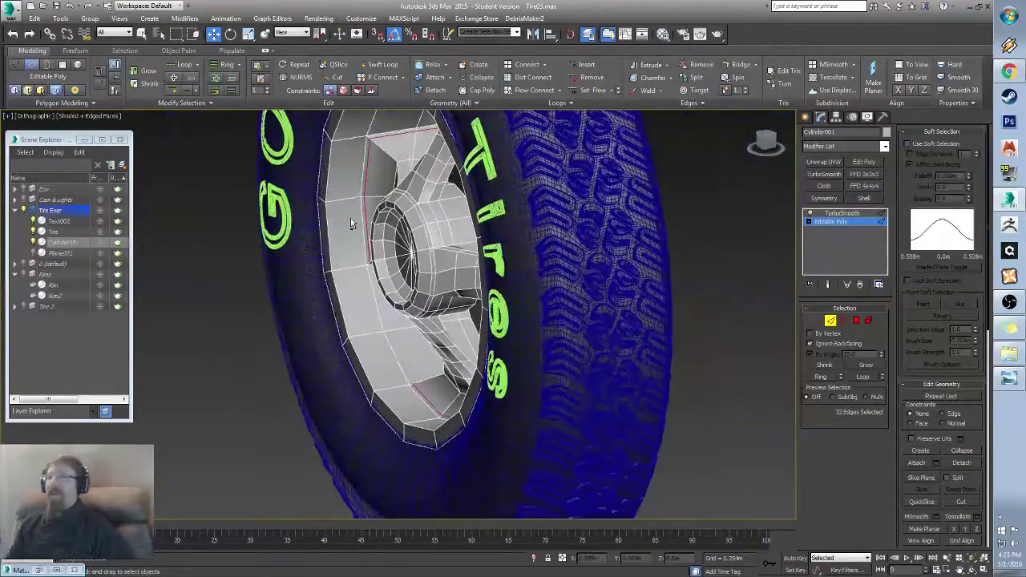
pyautogui.click(381, 64)
pyautogui.scroll(8, 382, 203)
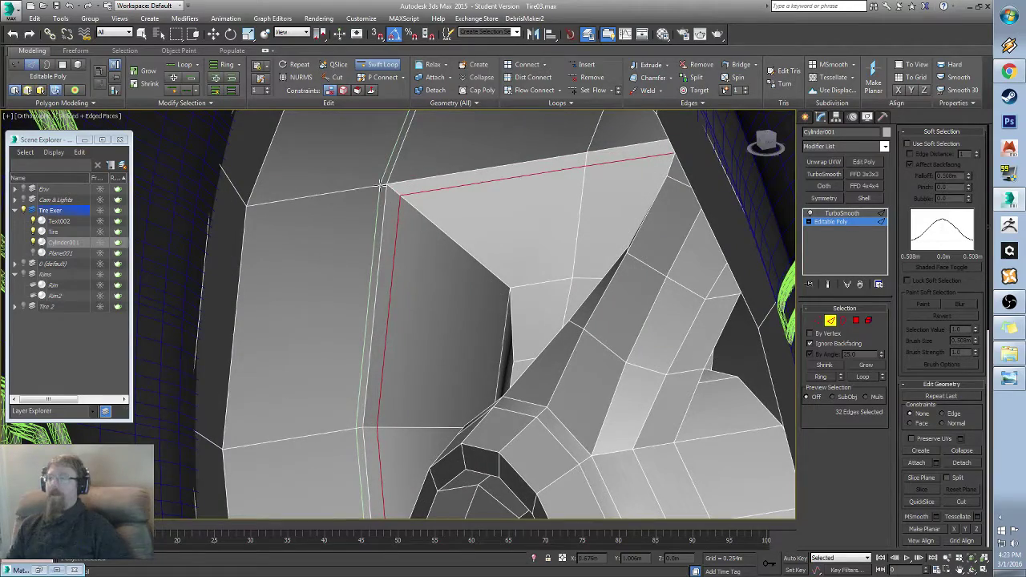
pyautogui.click(383, 184)
pyautogui.scroll(-6, 161, 233)
# Step: Add two support edge loops around the hub next to the spoke bases with Swift Loop, including one close to the hub's front edge
pyautogui.keyDown('alt'); pyautogui.moveTo(206, 236); pyautogui.dragTo(288, 235, button='middle'); pyautogui.keyUp('alt')
pyautogui.moveTo(618, 267); pyautogui.dragTo(619, 227, button='middle')
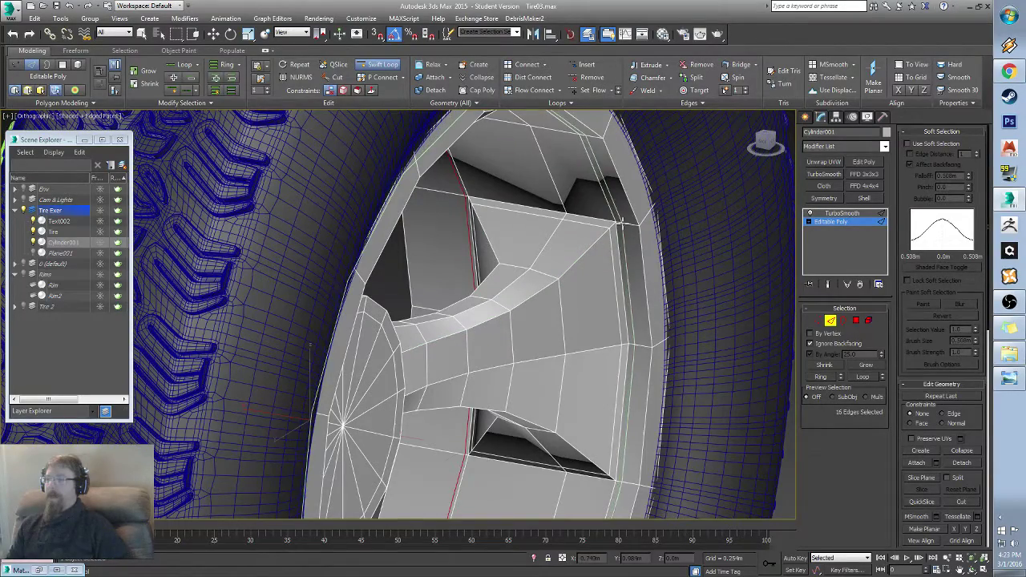
pyautogui.keyDown('alt'); pyautogui.moveTo(619, 227); pyautogui.dragTo(566, 286, button='middle'); pyautogui.keyUp('alt')
pyautogui.scroll(5, 573, 293)
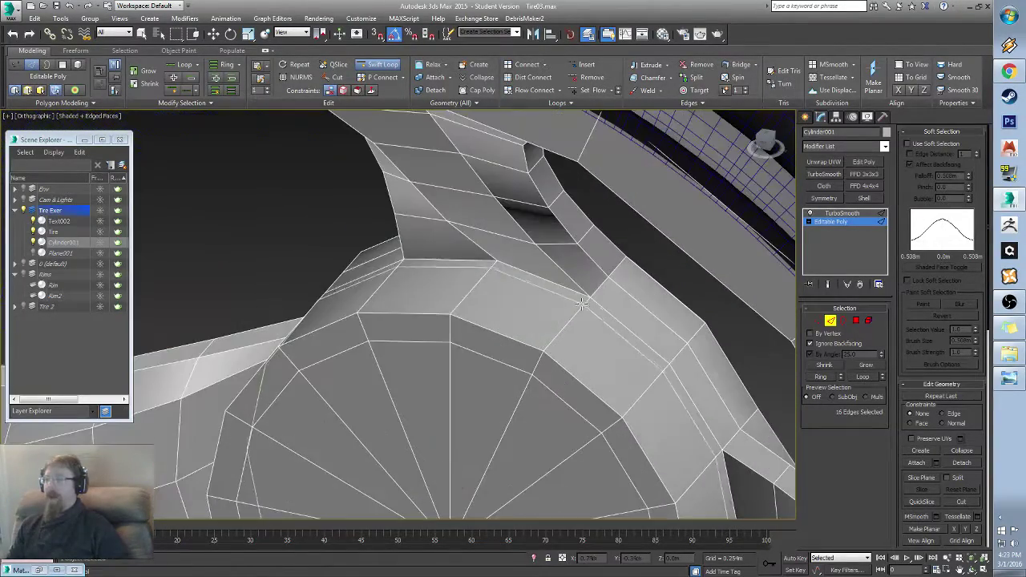
pyautogui.click(585, 302)
pyautogui.keyDown('alt'); pyautogui.moveTo(585, 300); pyautogui.dragTo(530, 249, button='middle'); pyautogui.keyUp('alt')
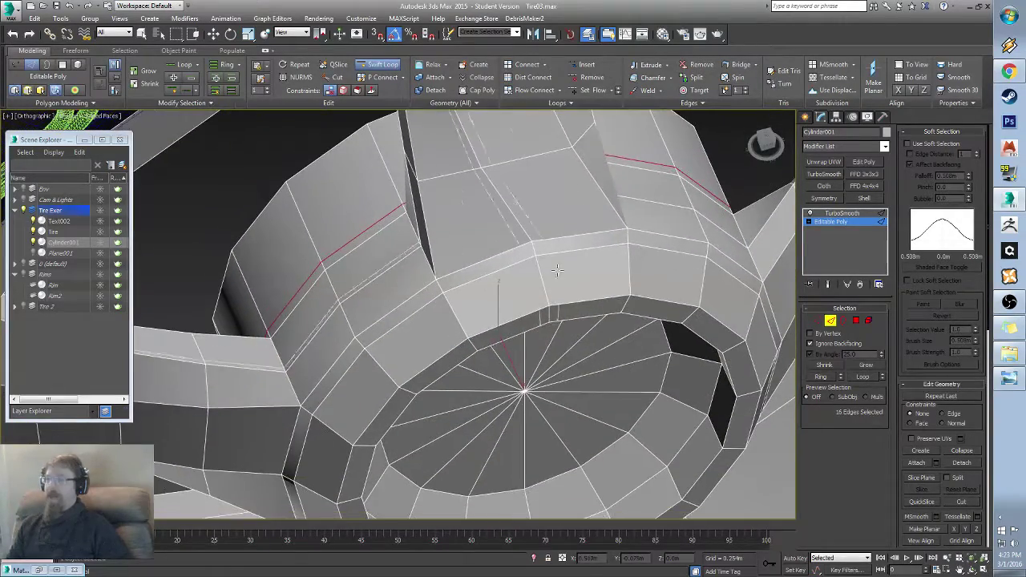
pyautogui.click(535, 247)
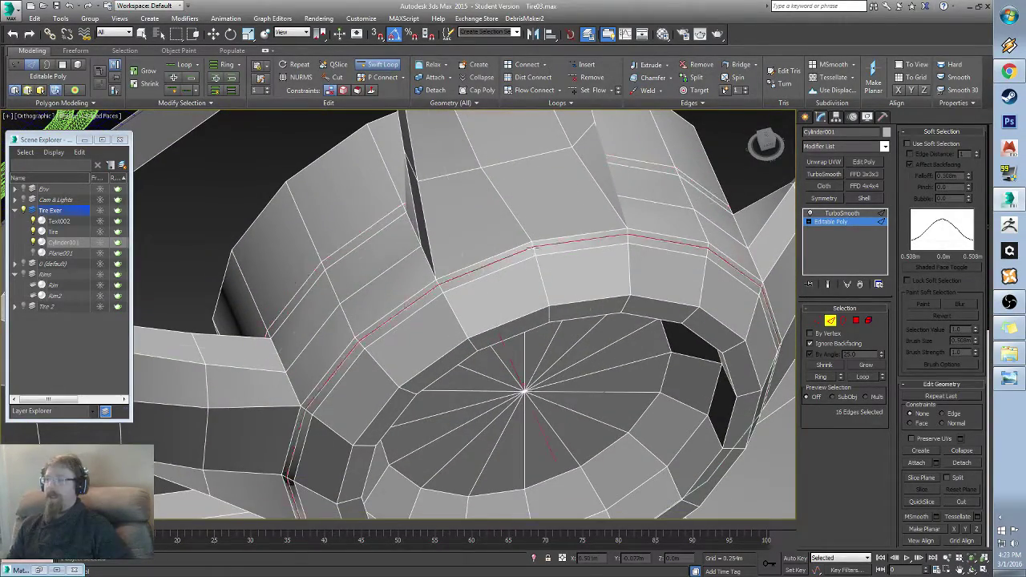
pyautogui.rightClick(494, 314)
# Step: Leave edge editing and show the rim's end result with TurboSmooth applied
pyautogui.scroll(-2, 495, 313)
pyautogui.moveTo(494, 313); pyautogui.dragTo(504, 229, button='middle')
pyautogui.keyDown('alt'); pyautogui.moveTo(446, 271); pyautogui.dragTo(574, 232, button='middle'); pyautogui.keyUp('alt')
pyautogui.press('u')
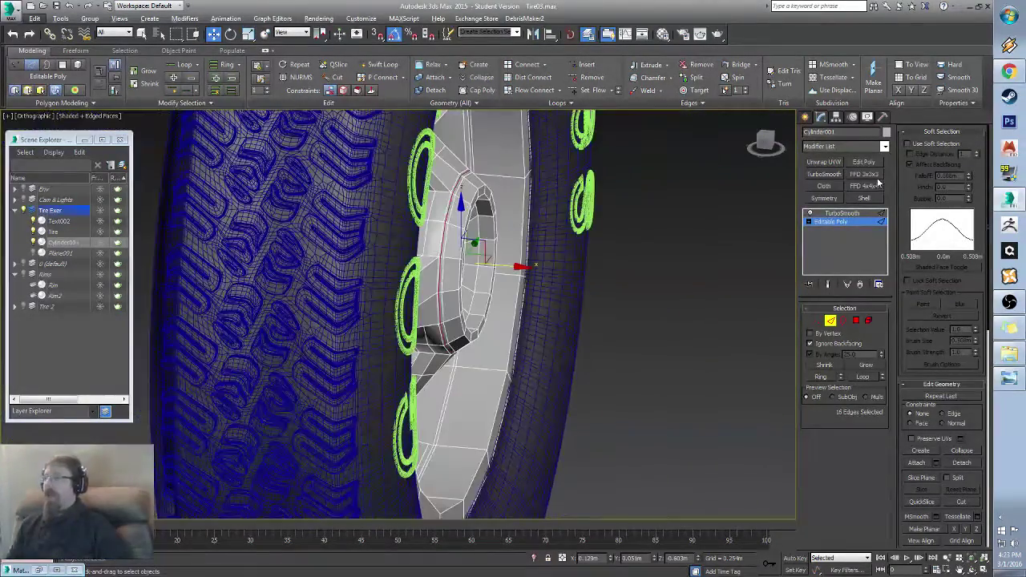
pyautogui.keyDown('alt'); pyautogui.moveTo(726, 236); pyautogui.dragTo(638, 253, button='middle'); pyautogui.keyUp('alt')
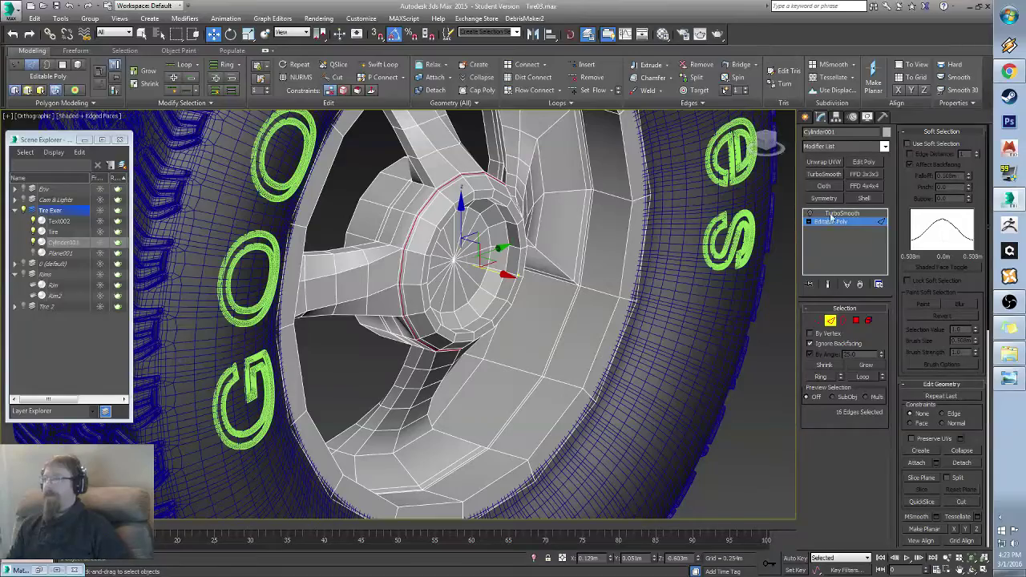
pyautogui.click(831, 320)
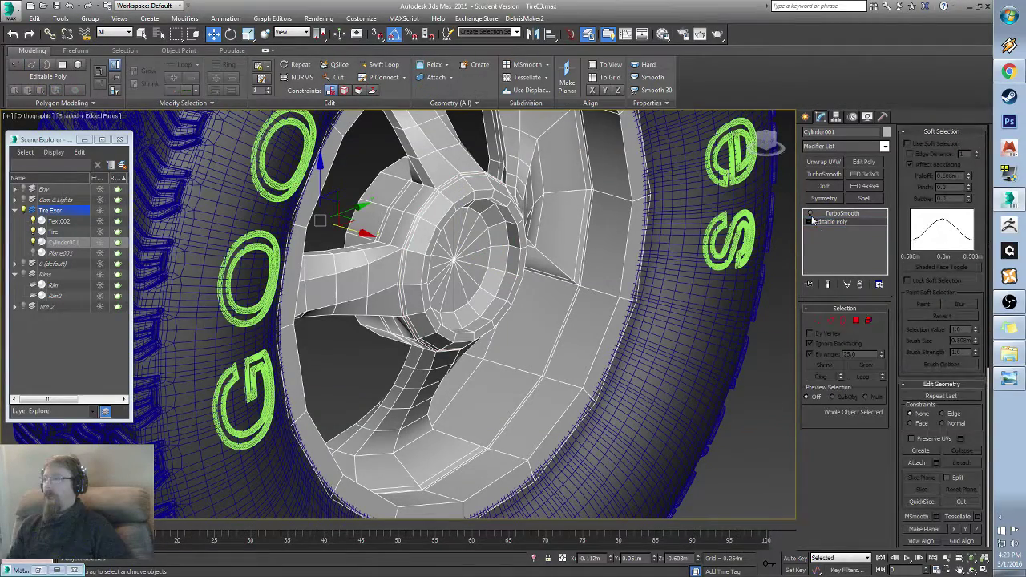
pyautogui.click(829, 284)
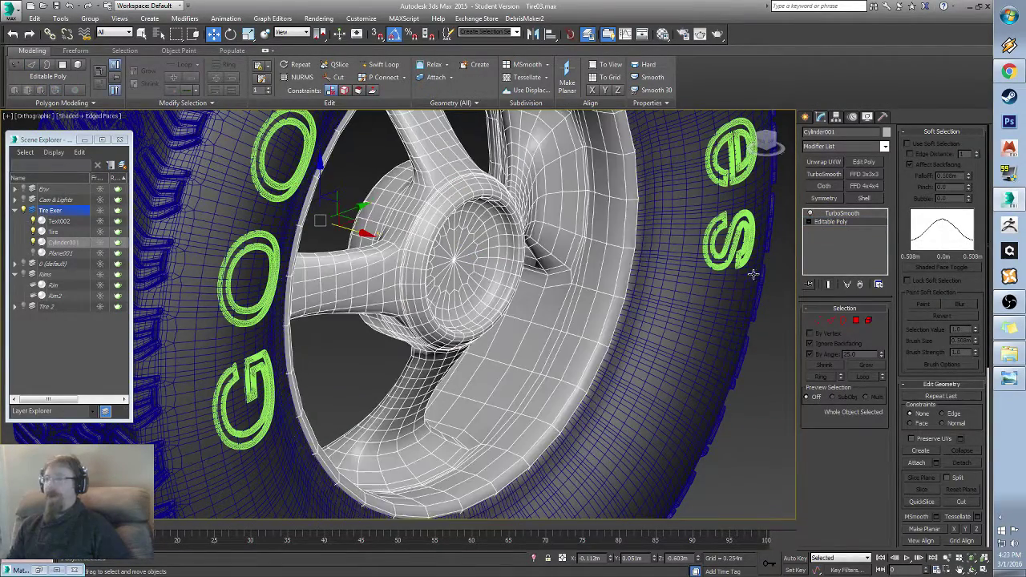
# Step: Open the rim's Editable Poly for vertex editing in the straight-on view, with TurboSmooth turned off and edged faces shown
pyautogui.scroll(3, 601, 269)
pyautogui.press('F4')
pyautogui.keyDown('alt'); pyautogui.moveTo(547, 271); pyautogui.dragTo(512, 270, button='middle'); pyautogui.keyUp('alt')
pyautogui.scroll(-3, 429, 266)
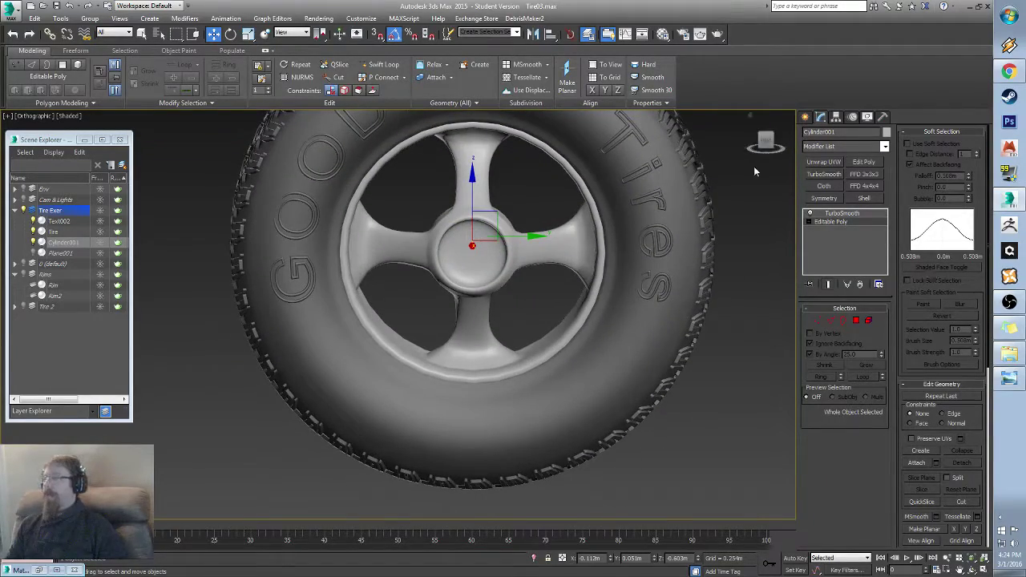
pyautogui.click(763, 141)
pyautogui.click(814, 322)
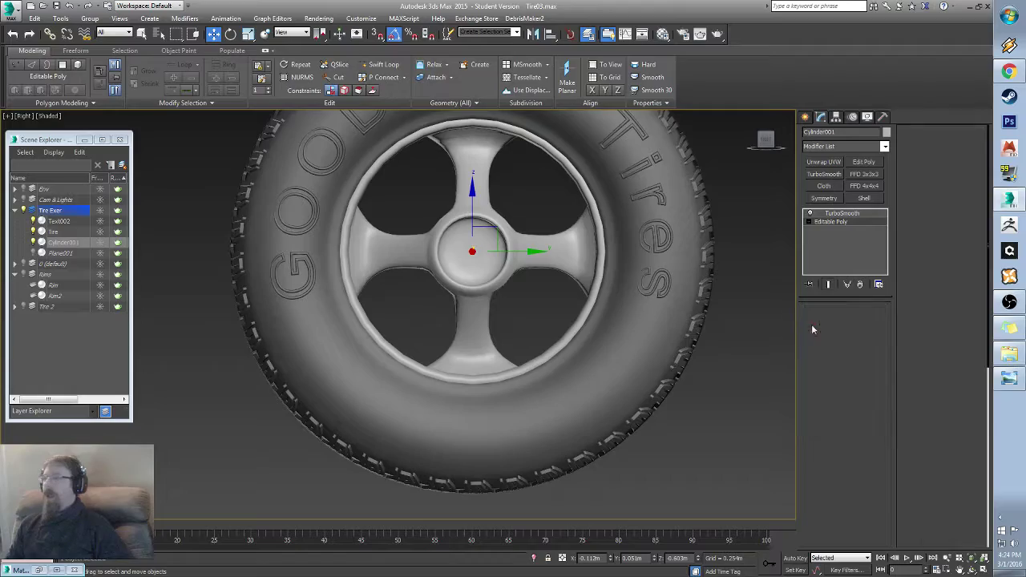
pyautogui.press('F4')
pyautogui.moveTo(488, 244); pyautogui.dragTo(455, 260, button='middle')
pyautogui.scroll(4, 449, 263)
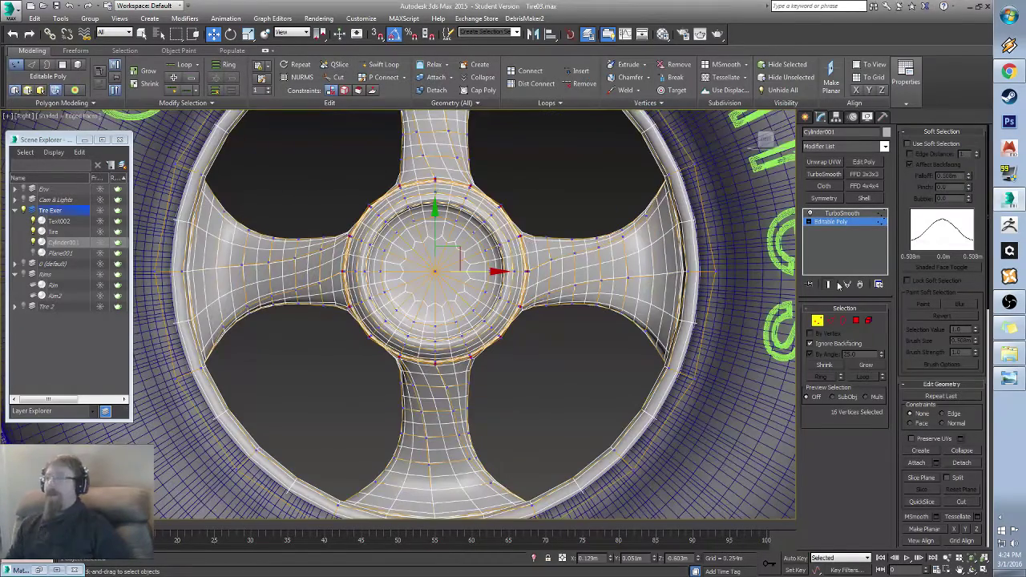
pyautogui.click(809, 214)
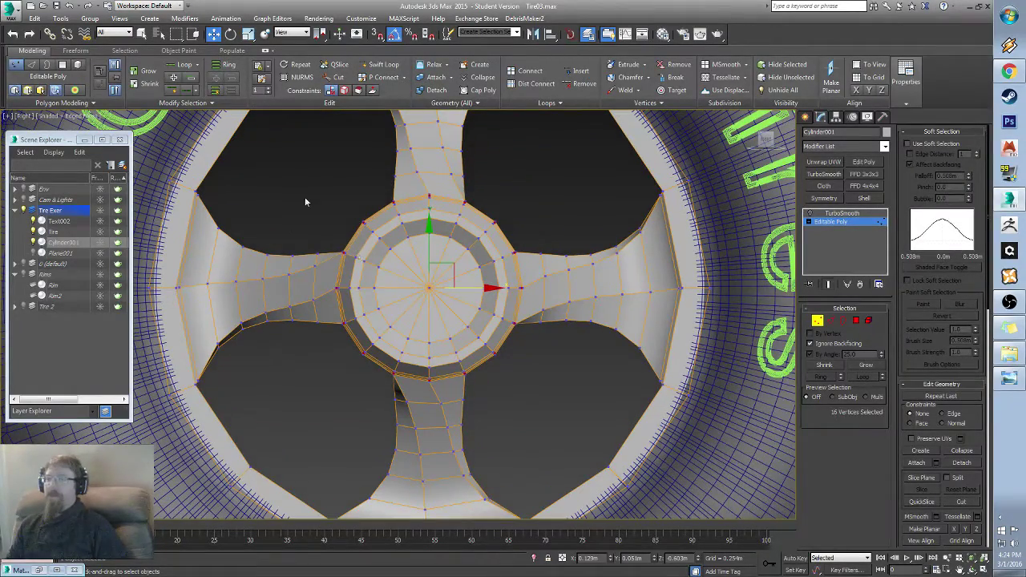
# Step: Select all front and back vertices of the central hub with Ignore Backfacing turned off
pyautogui.moveTo(498, 375); pyautogui.dragTo(530, 388)
pyautogui.keyDown('alt'); pyautogui.moveTo(358, 317); pyautogui.dragTo(584, 329, button='middle'); pyautogui.keyUp('alt')
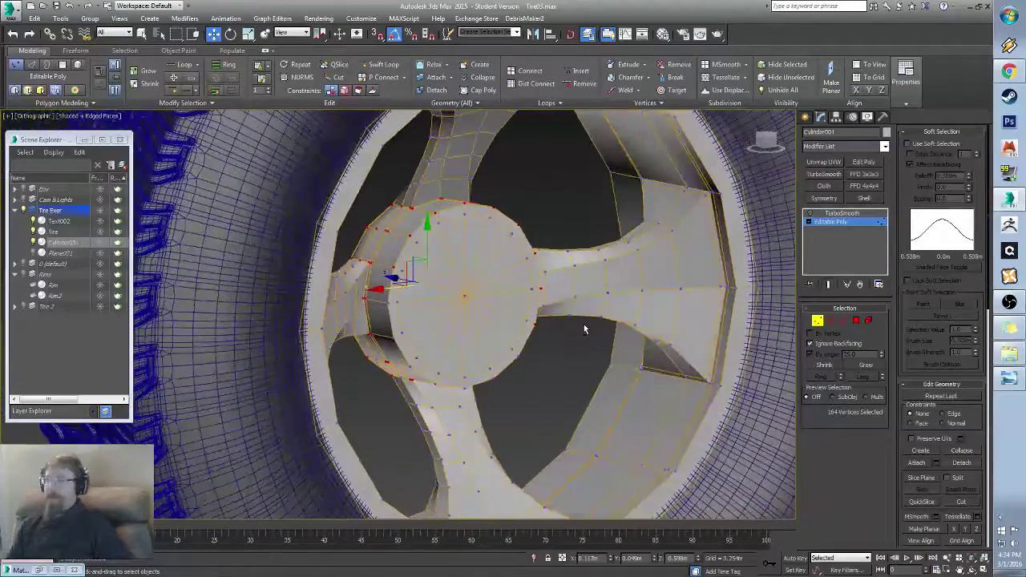
pyautogui.keyDown('alt'); pyautogui.moveTo(658, 345); pyautogui.dragTo(639, 282, button='middle'); pyautogui.keyUp('alt')
pyautogui.click(767, 141)
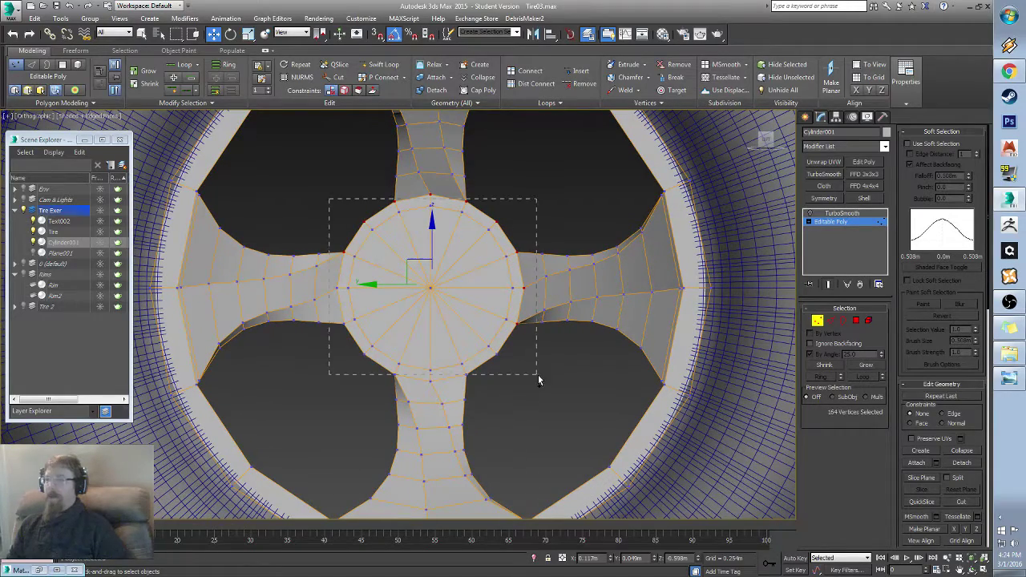
pyautogui.moveTo(538, 374); pyautogui.dragTo(535, 393)
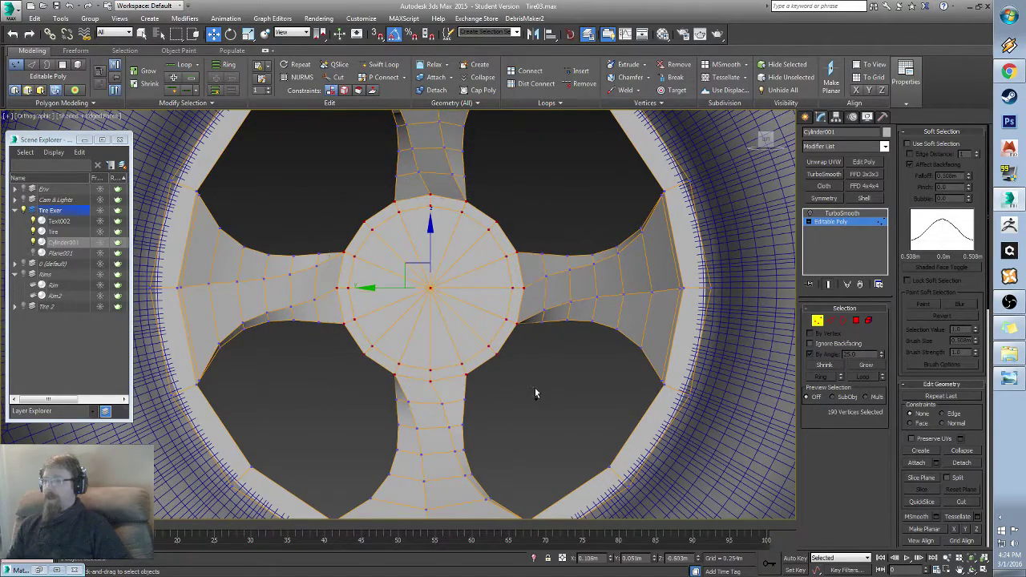
pyautogui.keyDown('alt'); pyautogui.moveTo(380, 265); pyautogui.dragTo(575, 282, button='middle'); pyautogui.keyUp('alt')
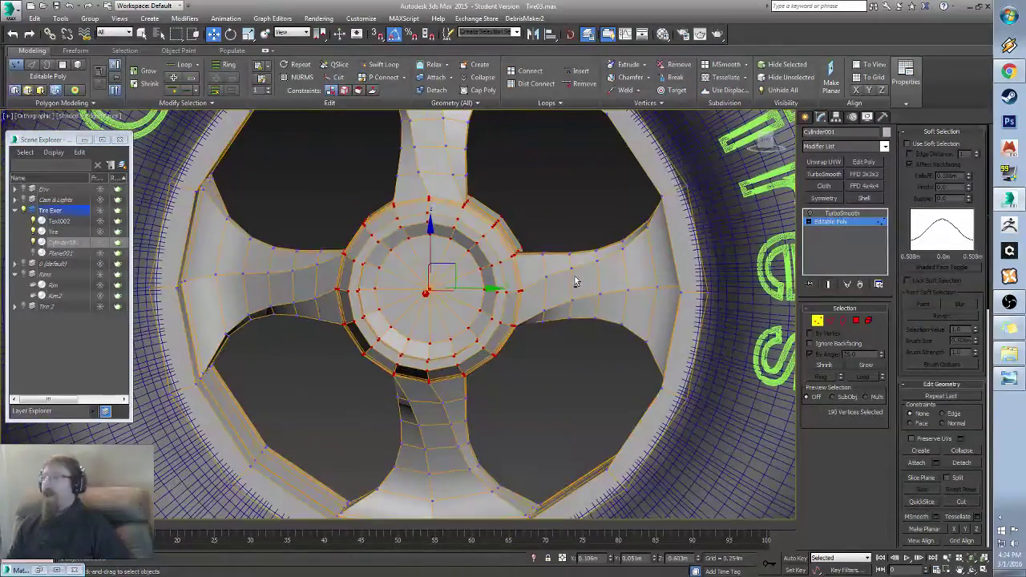
pyautogui.keyDown('alt'); pyautogui.moveTo(466, 337); pyautogui.dragTo(481, 343, button='middle'); pyautogui.keyUp('alt')
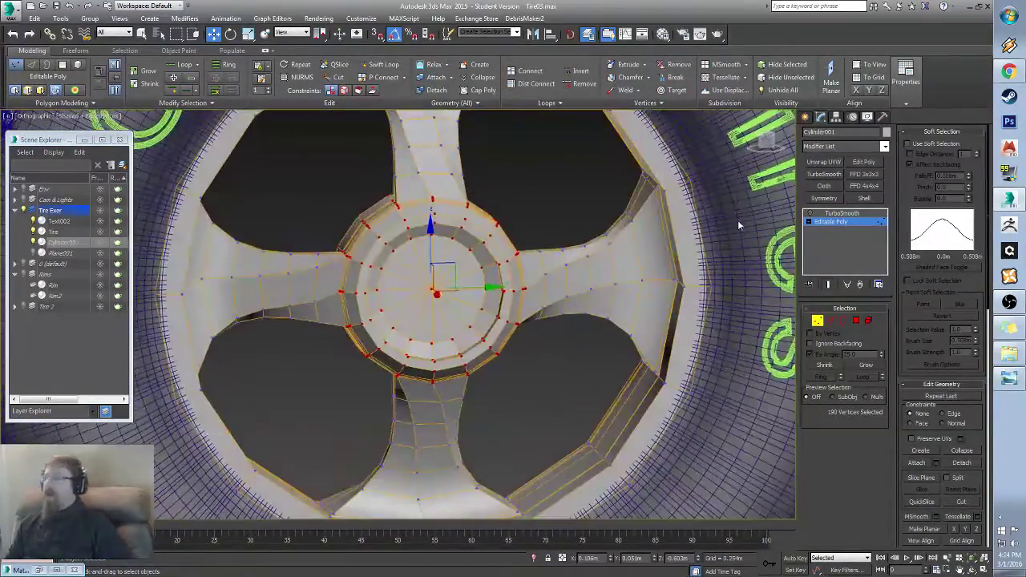
# Step: Try to rotate the selected hub vertices without soft selection and undo the rotation
pyautogui.scroll(-5, 559, 362)
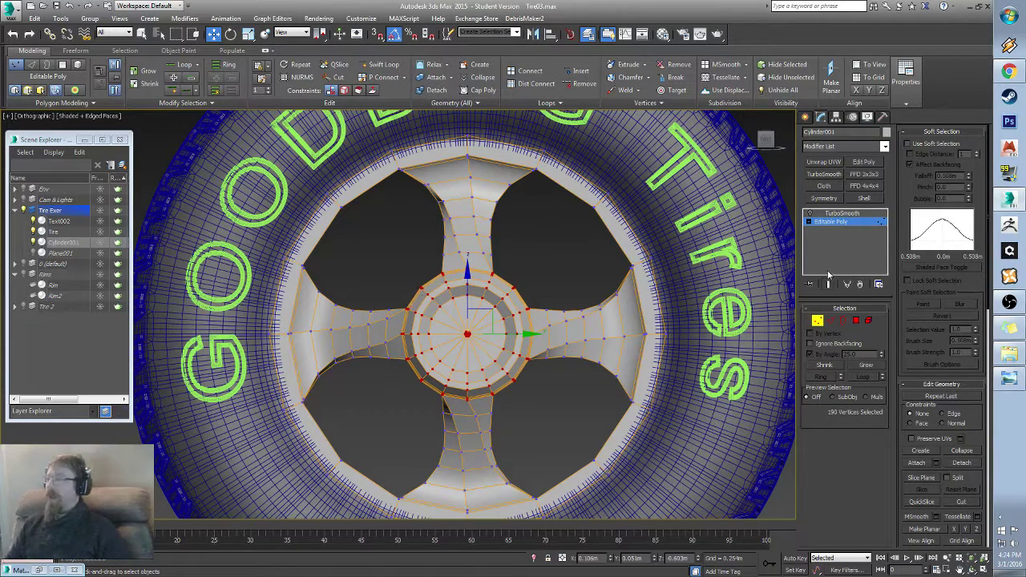
pyautogui.click(934, 145)
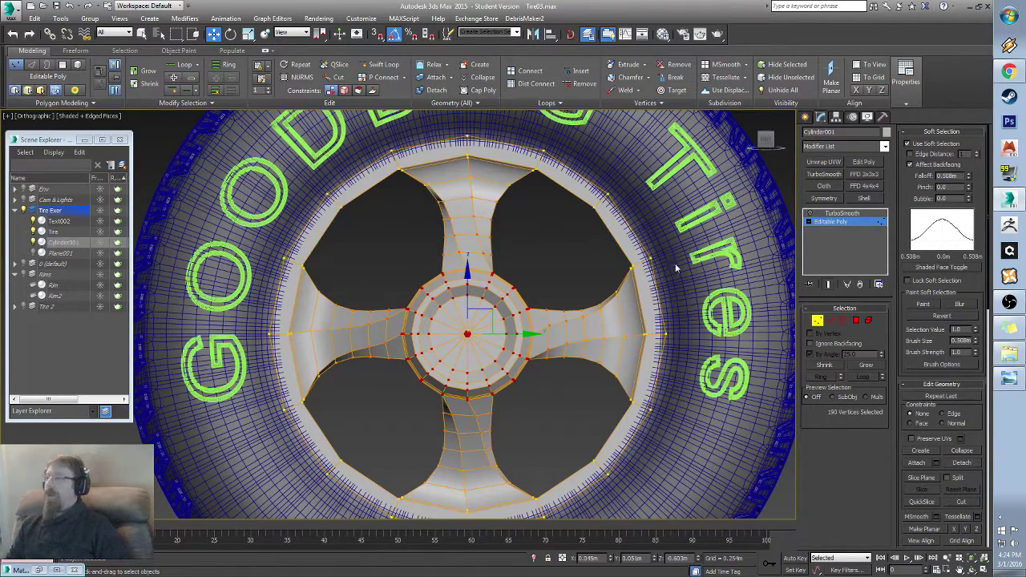
pyautogui.click(926, 145)
pyautogui.scroll(3, 584, 248)
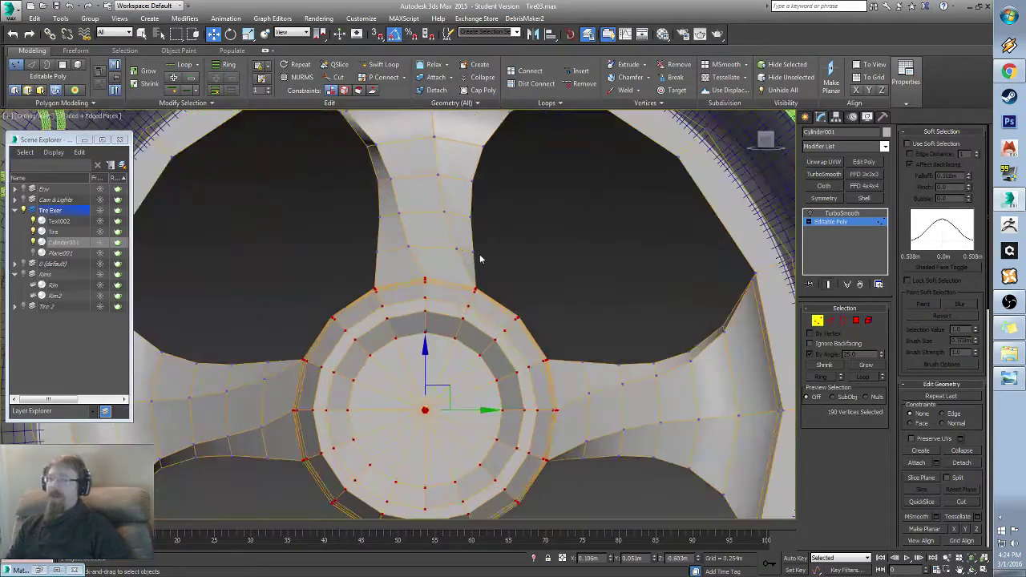
pyautogui.press('e')
pyautogui.scroll(2, 485, 297)
pyautogui.moveTo(485, 288); pyautogui.dragTo(509, 274)
pyautogui.hotkey('ctrl', 'z')
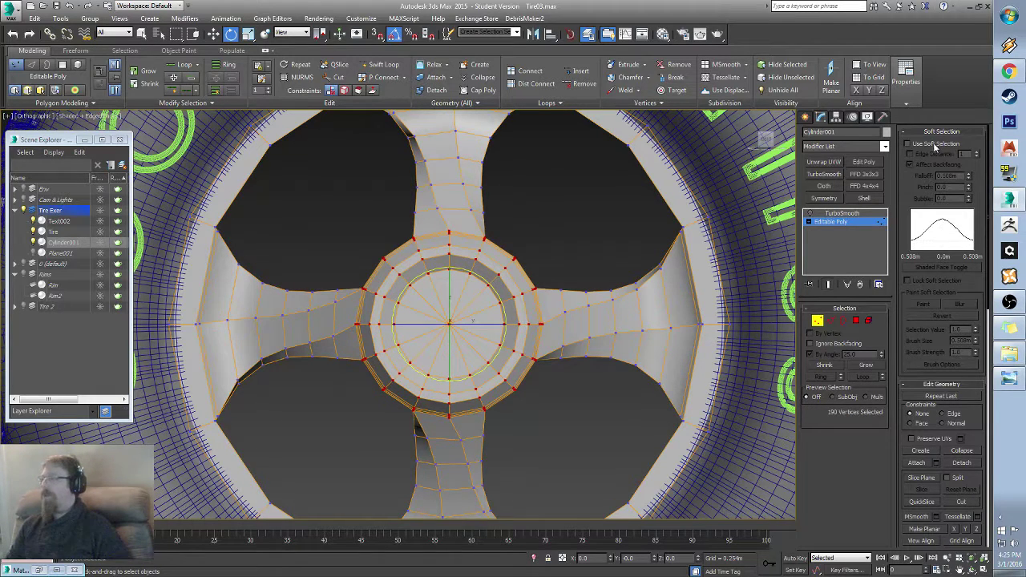
# Step: Turn on Soft Selection for the hub vertices and set its falloff to 0.224 m, reaching along the spokes
pyautogui.click(909, 144)
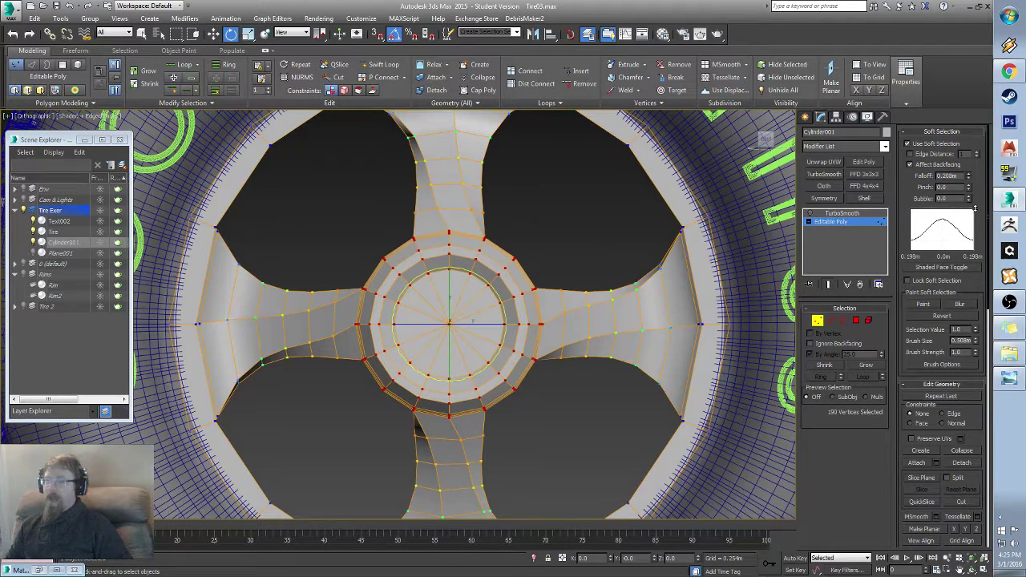
pyautogui.click(169, 288)
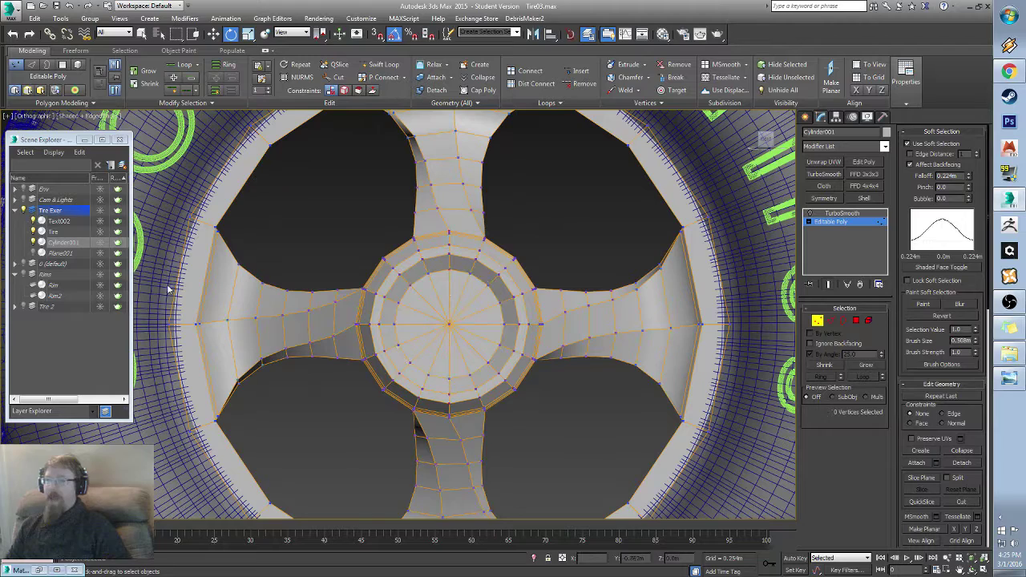
pyautogui.hotkey('ctrl', 'z')
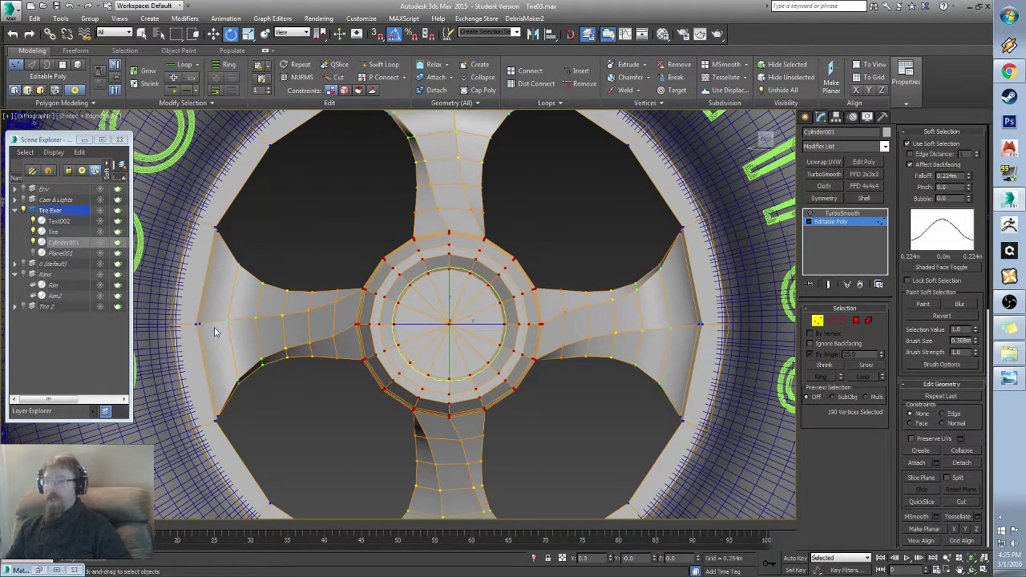
pyautogui.scroll(5, 214, 331)
pyautogui.moveTo(386, 179); pyautogui.dragTo(384, 246, button='middle')
pyautogui.scroll(-2, 170, 276)
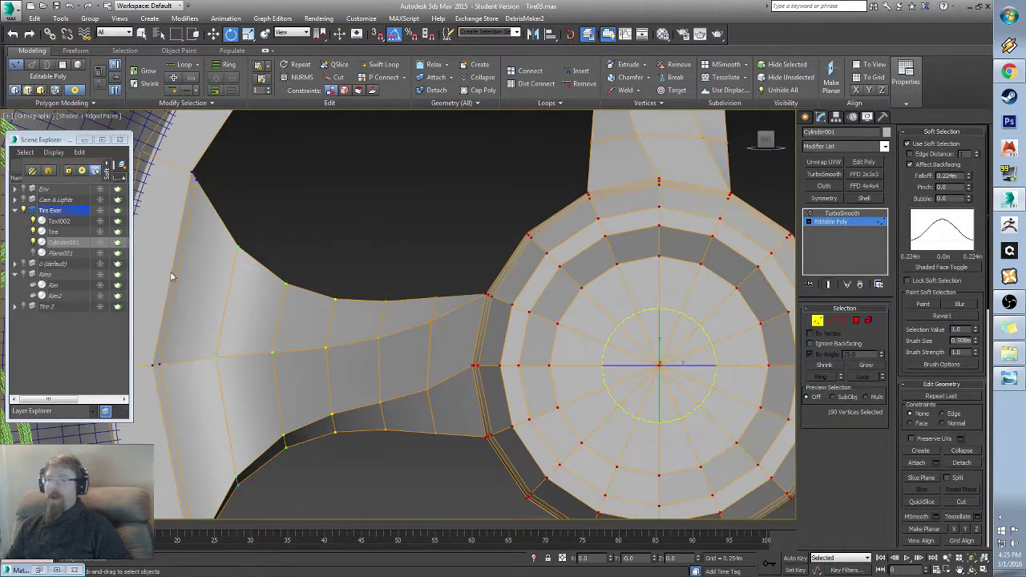
pyautogui.scroll(1, 245, 248)
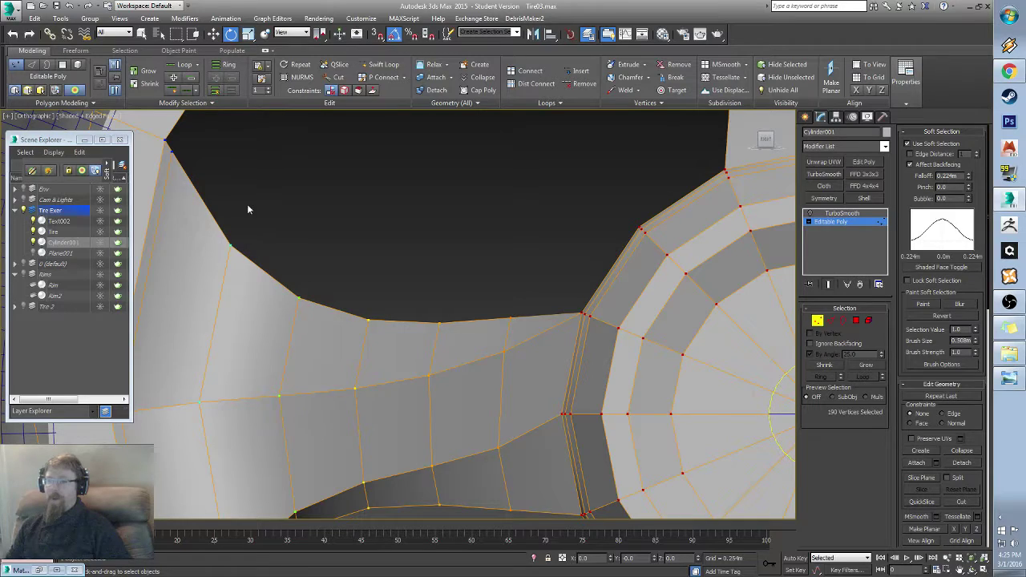
pyautogui.moveTo(278, 295); pyautogui.dragTo(274, 296, button='middle')
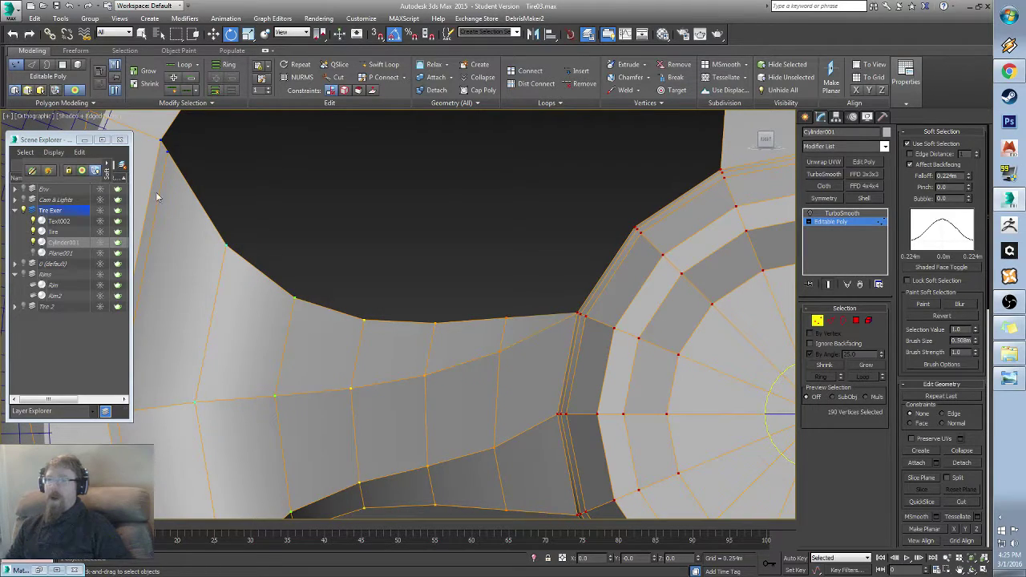
pyautogui.scroll(-5, 291, 293)
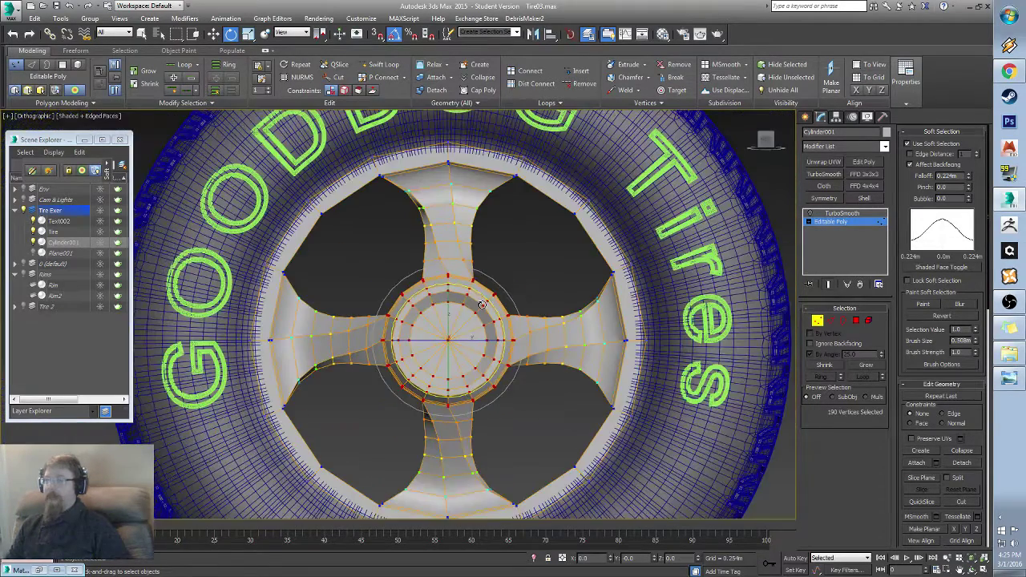
# Step: Set the soft selection pinch to -0.11 and rotate the hub vertices clockwise to bend the four spokes into curves
pyautogui.moveTo(491, 300); pyautogui.dragTo(509, 310)
pyautogui.hotkey('ctrl', 'z')
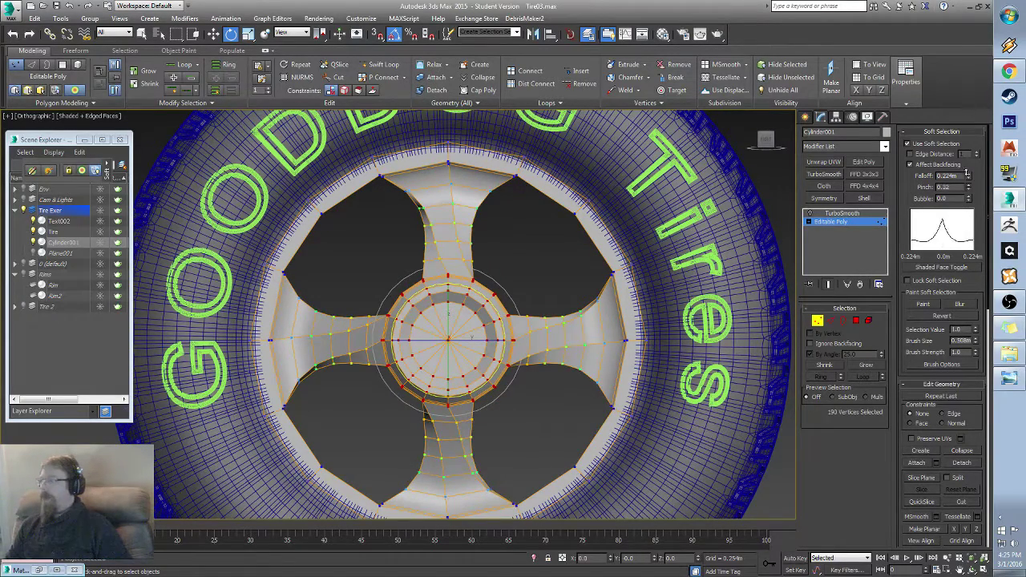
pyautogui.moveTo(961, 263); pyautogui.dragTo(963, 193)
pyautogui.moveTo(496, 309); pyautogui.dragTo(511, 323)
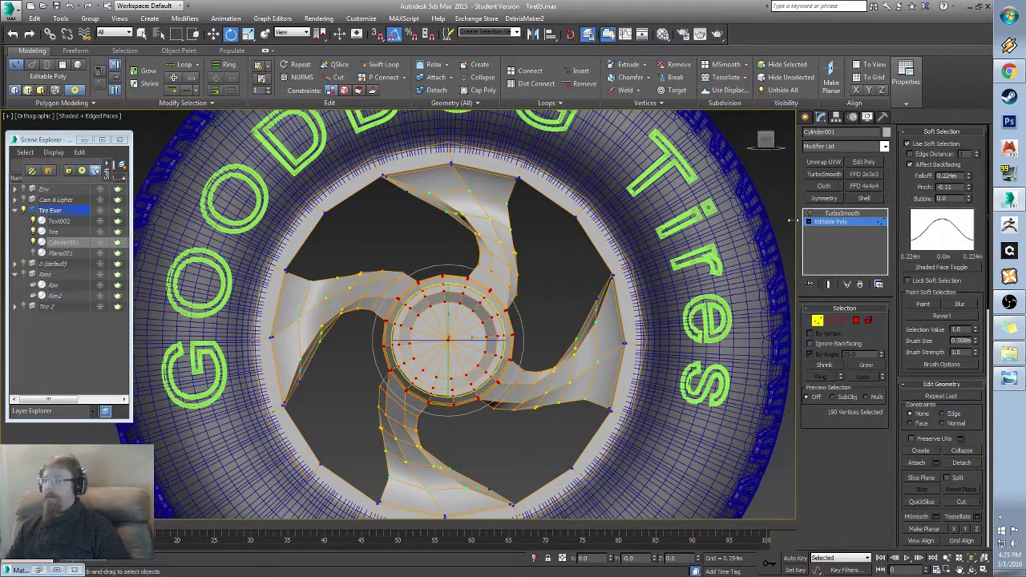
# Step: Leave vertex editing and inspect the twisted rim and the hub's back face with TurboSmooth on
pyautogui.click(818, 322)
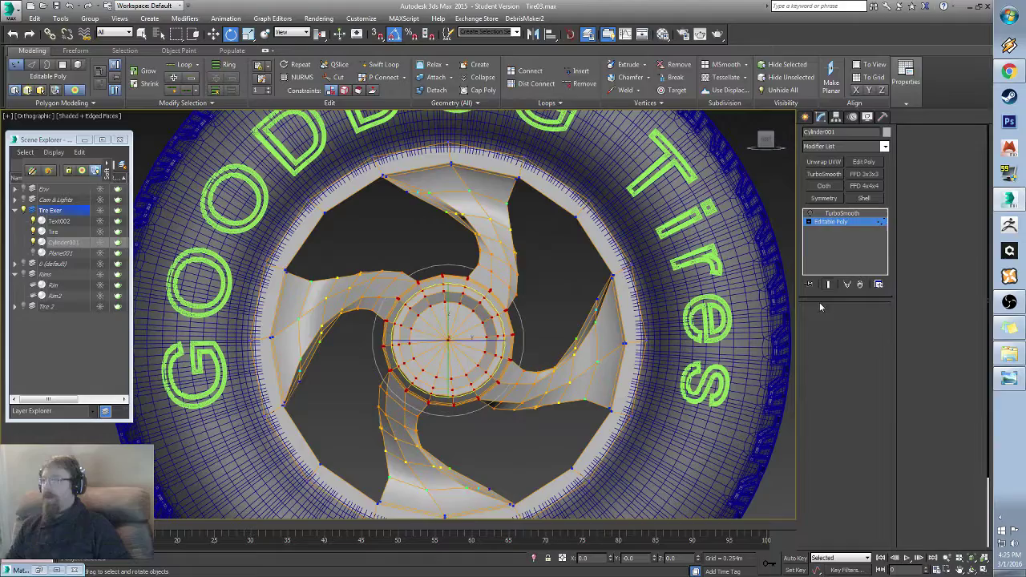
pyautogui.click(810, 213)
pyautogui.press('F4')
pyautogui.scroll(-5, 490, 323)
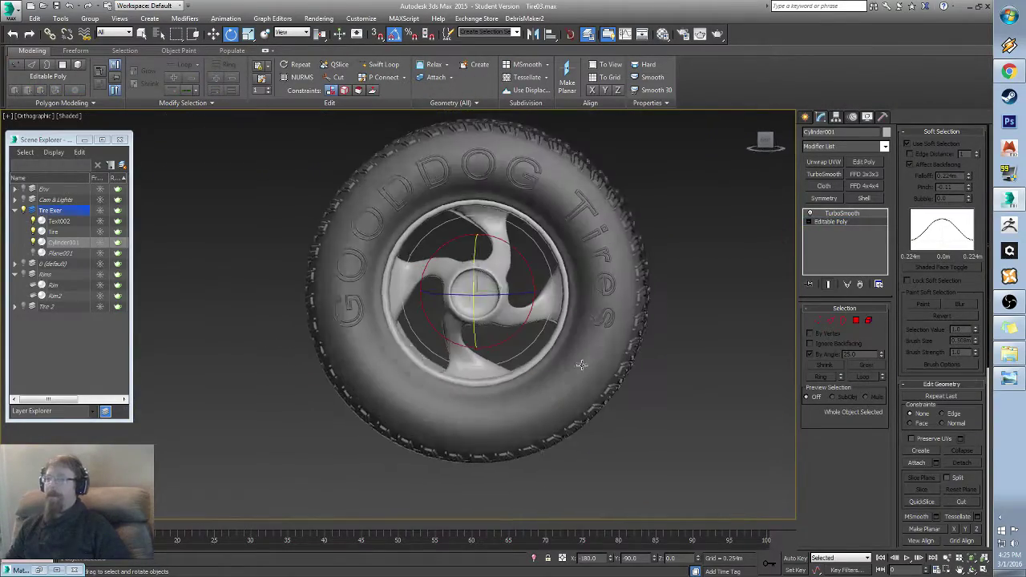
pyautogui.keyDown('alt'); pyautogui.moveTo(490, 322); pyautogui.dragTo(499, 341, button='middle'); pyautogui.keyUp('alt')
pyautogui.press('F4')
pyautogui.scroll(6, 499, 341)
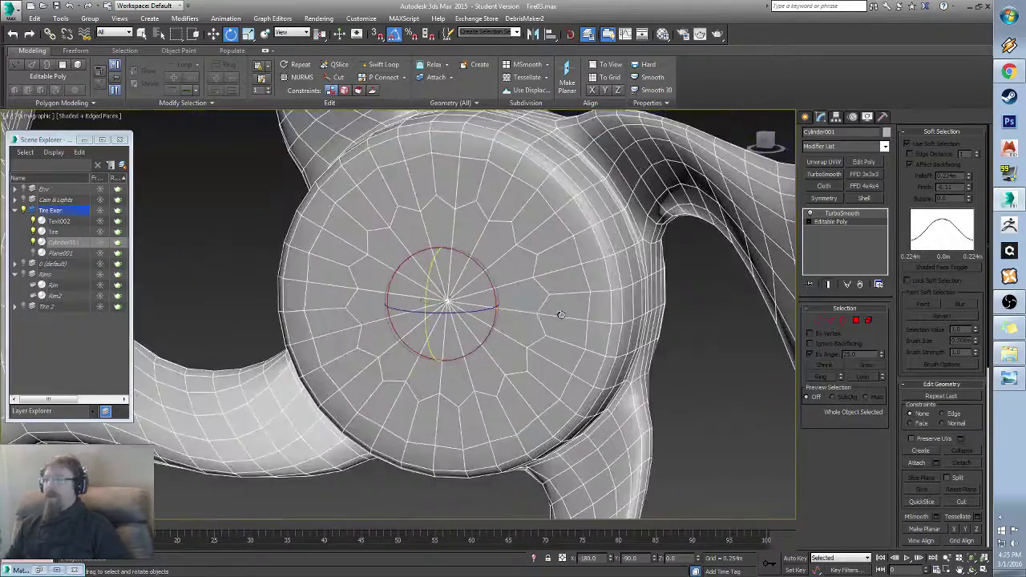
pyautogui.press('F4')
pyautogui.press('F4')
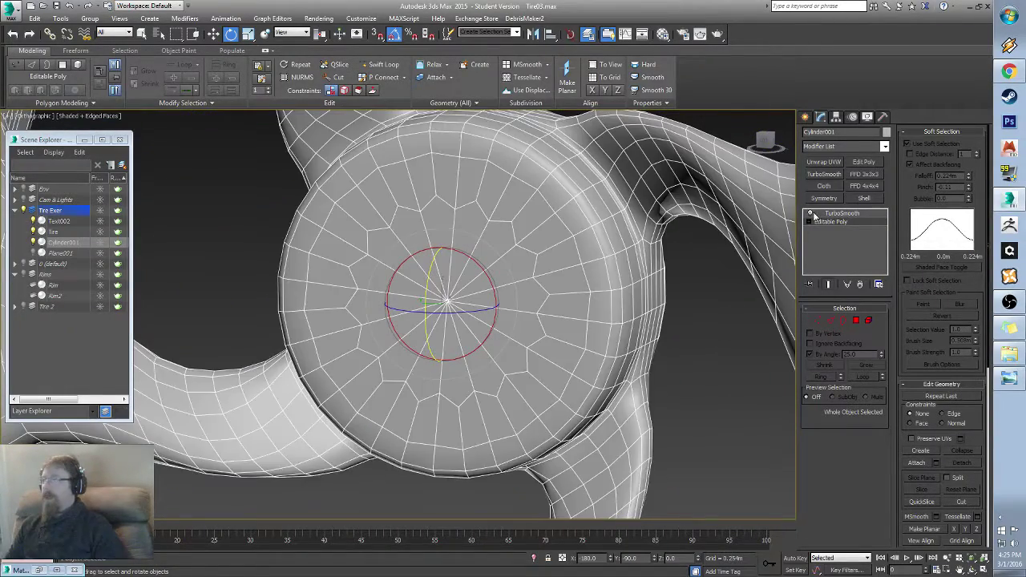
# Step: Turn off TurboSmooth and select the outer ring of polygons on the hub's back face with By Angle off
pyautogui.click(810, 214)
pyautogui.click(856, 320)
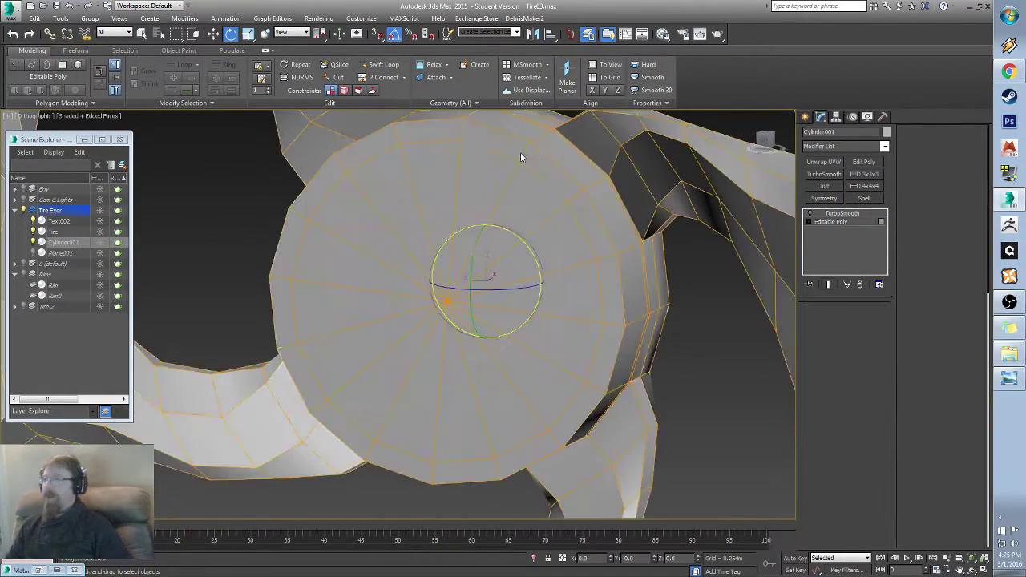
pyautogui.click(550, 172)
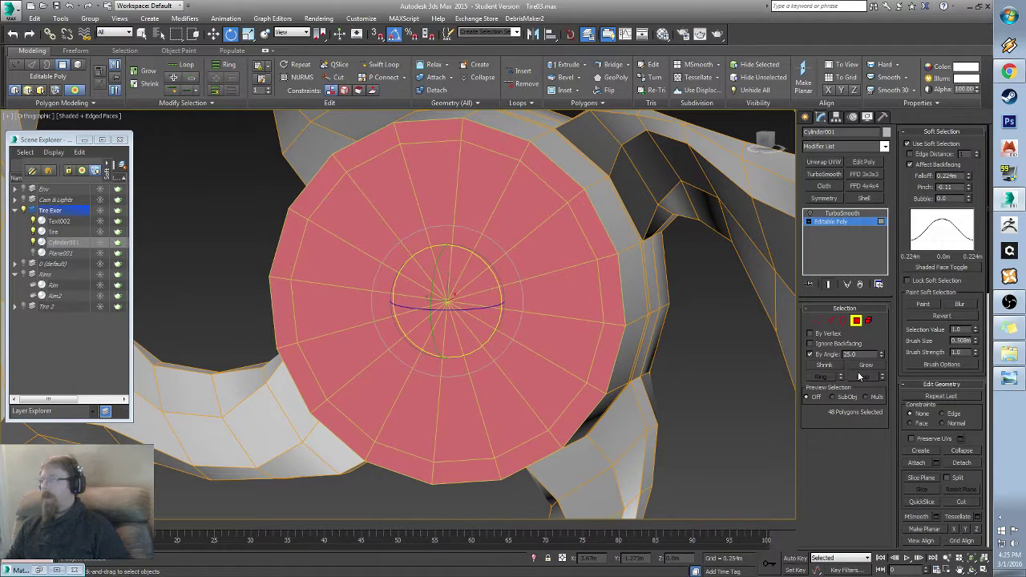
pyautogui.click(565, 185)
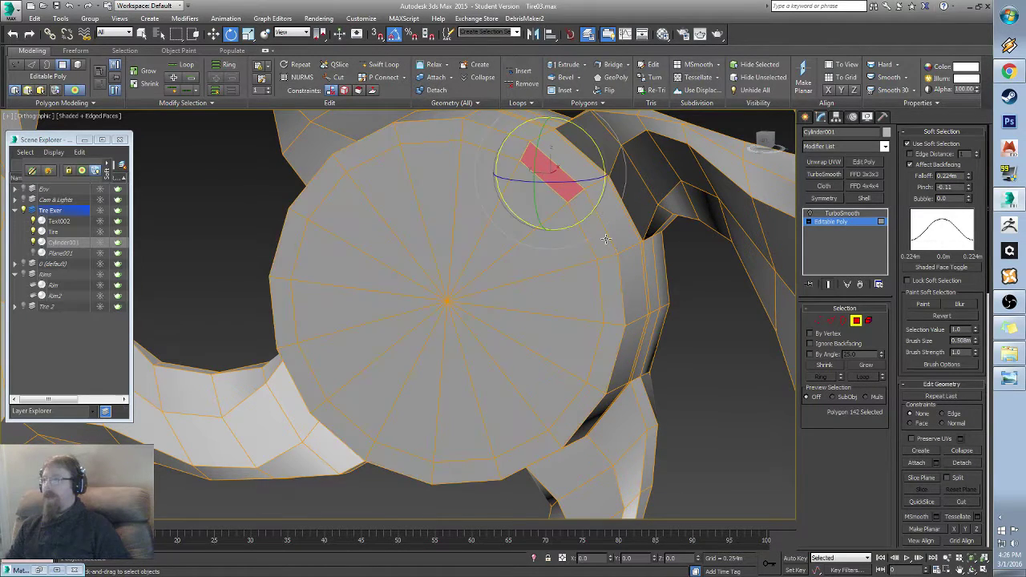
pyautogui.keyDown('shift'); pyautogui.click(592, 236); pyautogui.keyUp('shift')
pyautogui.scroll(-5, 590, 235)
pyautogui.press('w')
pyautogui.keyDown('alt'); pyautogui.moveTo(602, 311); pyautogui.dragTo(579, 286, button='middle'); pyautogui.keyUp('alt')
pyautogui.moveTo(582, 292)
pyautogui.keyDown('shift'); pyautogui.mouseDown()
pyautogui.moveTo(521, 295)
pyautogui.moveTo(493, 313)
pyautogui.moveTo(500, 342)
pyautogui.mouseUp(); pyautogui.keyUp('shift')
pyautogui.click(542, 302)
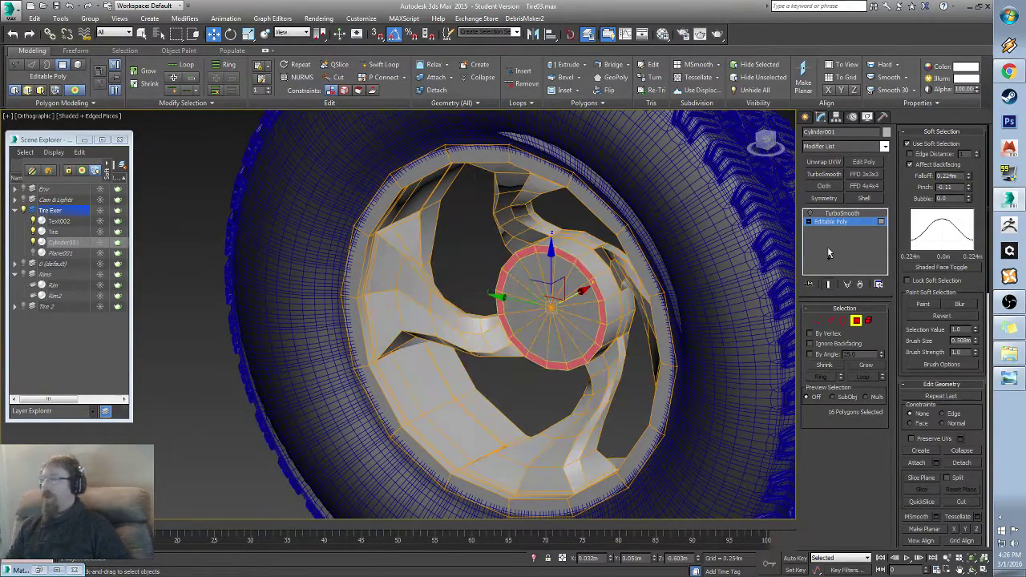
# Step: Turn off Soft Selection and use Extrude on the polygon ring at the hub's back face
pyautogui.click(907, 143)
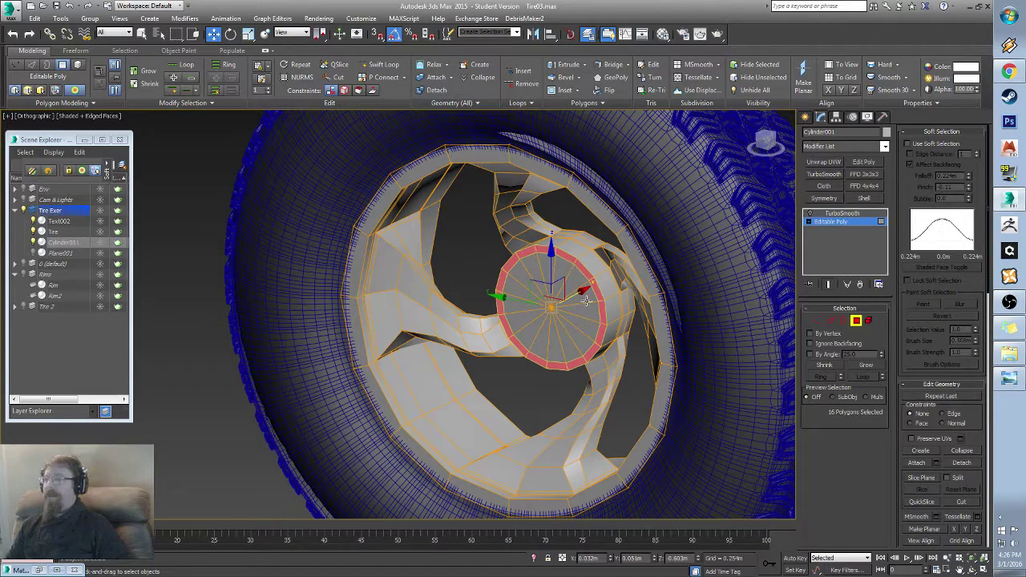
pyautogui.click(565, 65)
pyautogui.moveTo(602, 329); pyautogui.dragTo(565, 250)
pyautogui.keyDown('alt'); pyautogui.moveTo(564, 251); pyautogui.dragTo(536, 335, button='middle'); pyautogui.keyUp('alt')
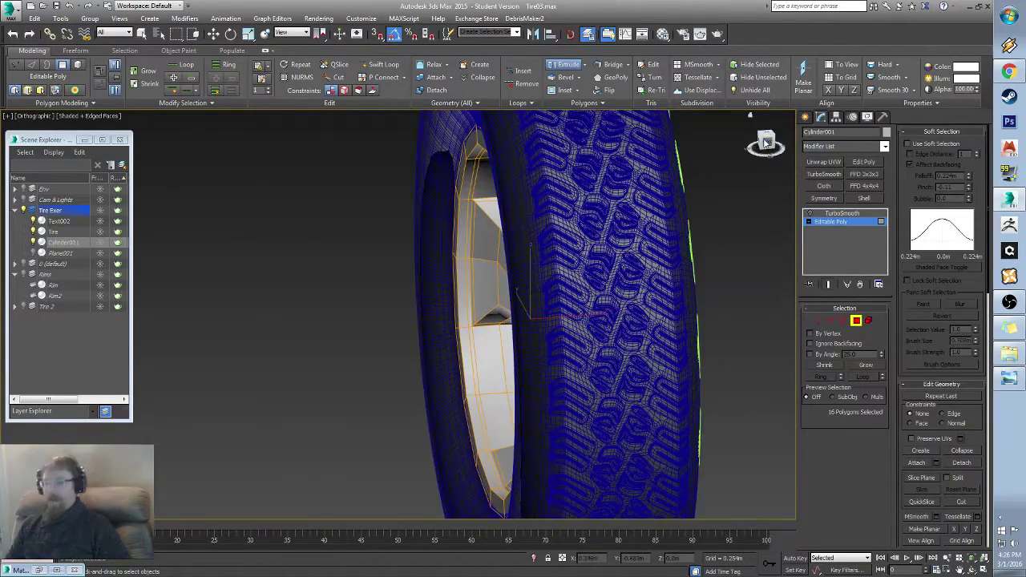
# Step: Move the ring polygons about 0.053 m toward the back of the wheel along X in the Front view
pyautogui.click(766, 143)
pyautogui.moveTo(583, 249); pyautogui.dragTo(540, 281, button='middle')
pyautogui.scroll(4, 539, 280)
pyautogui.moveTo(473, 369); pyautogui.dragTo(530, 221, button='middle')
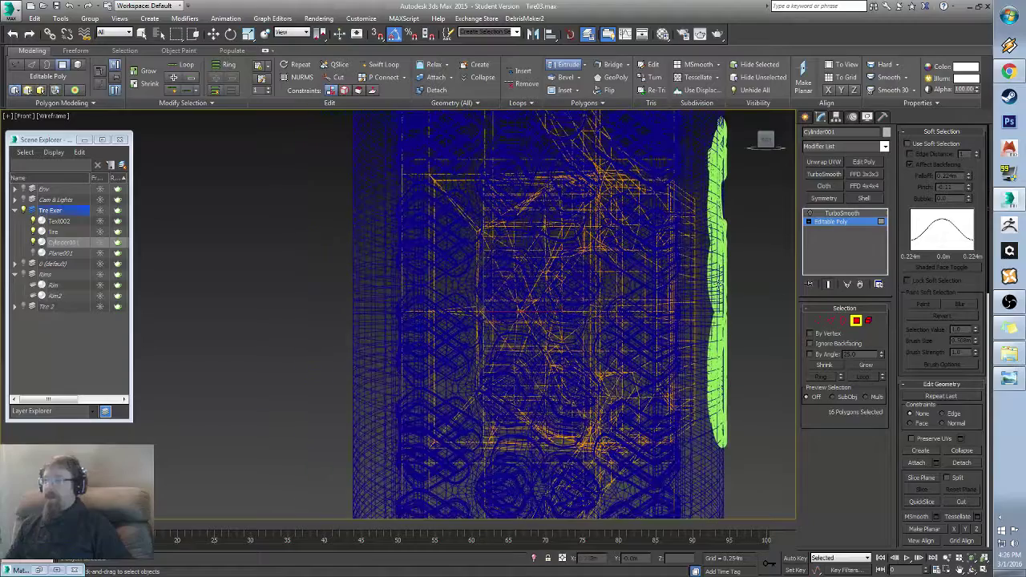
pyautogui.press('w')
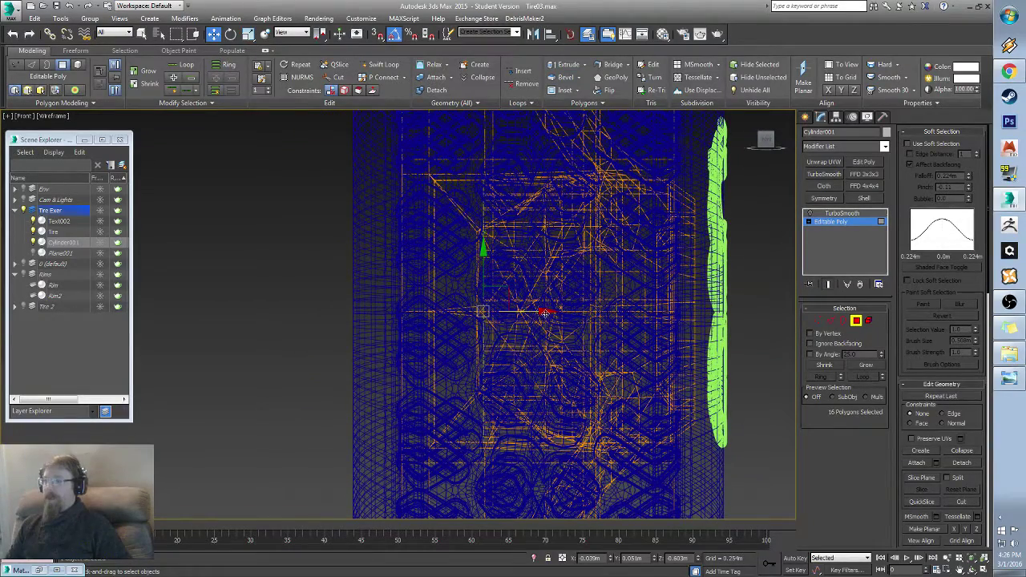
pyautogui.moveTo(545, 313); pyautogui.dragTo(487, 317)
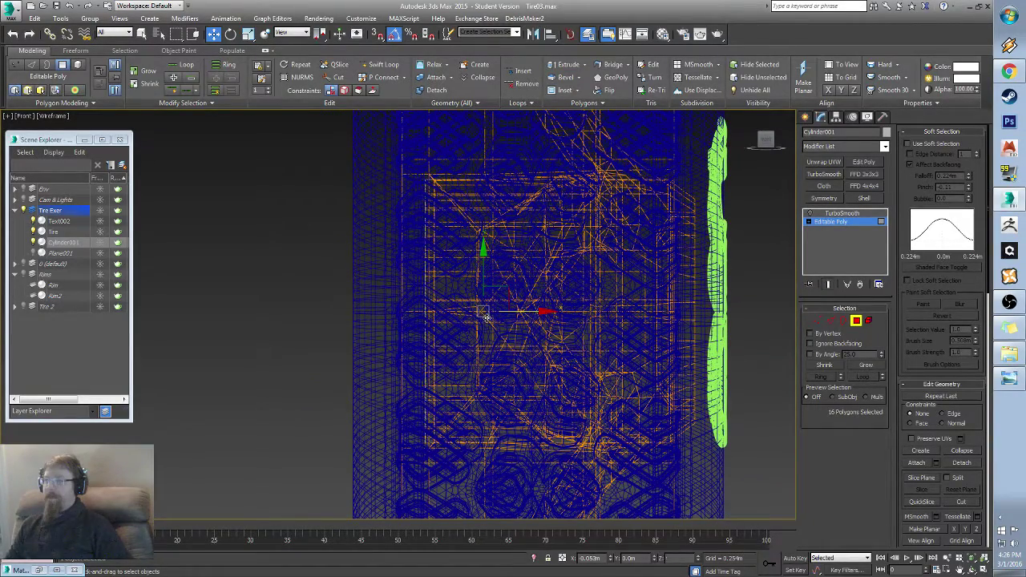
# Step: Return from wireframe to shaded display with edged faces at the extruded ring on the hub's back
pyautogui.moveTo(486, 318)
pyautogui.keyDown('alt'); pyautogui.mouseDown(button='middle')
pyautogui.moveTo(355, 320)
pyautogui.moveTo(543, 323)
pyautogui.moveTo(576, 263)
pyautogui.moveTo(414, 305)
pyautogui.moveTo(458, 305)
pyautogui.mouseUp(button='middle'); pyautogui.keyUp('alt')
pyautogui.scroll(-3, 395, 320)
pyautogui.press('F3')
pyautogui.scroll(5, 481, 199)
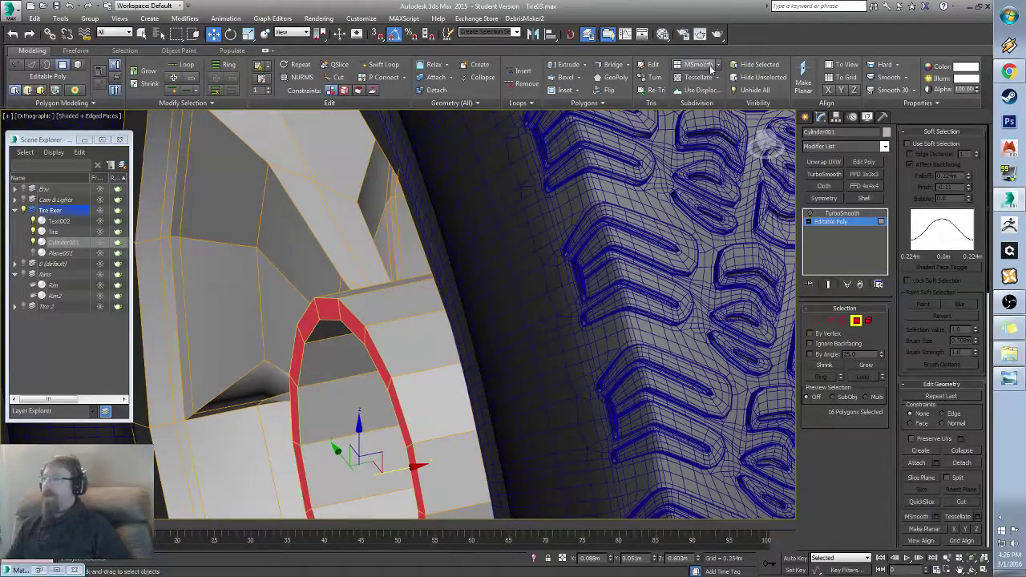
pyautogui.click(383, 68)
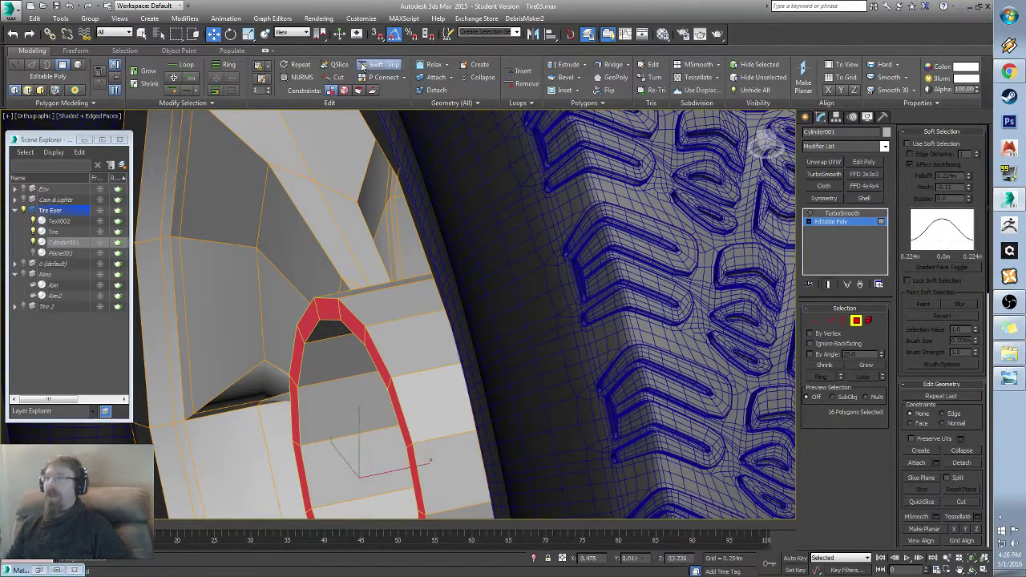
pyautogui.scroll(4, 356, 278)
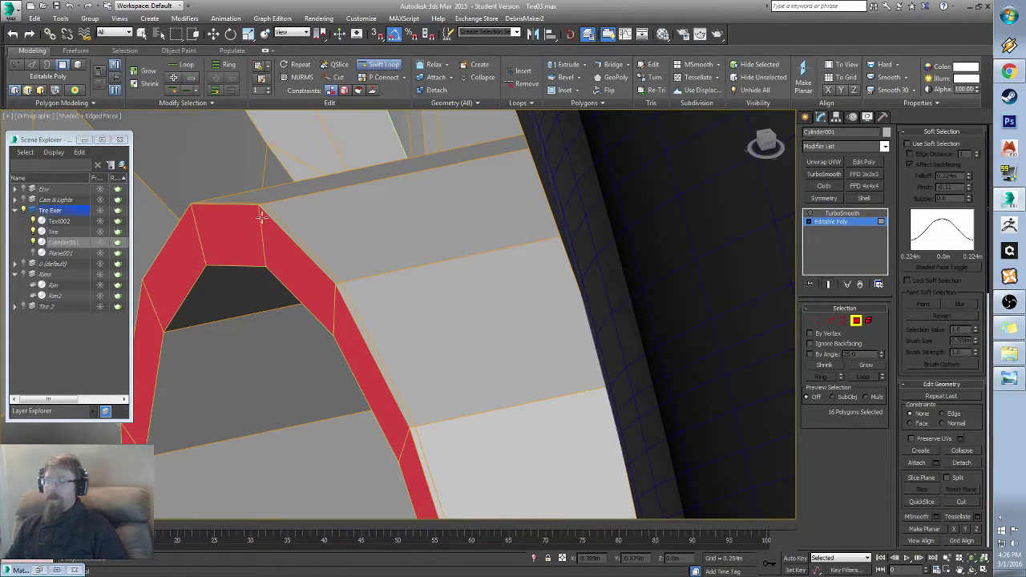
pyautogui.keyDown('alt'); pyautogui.moveTo(265, 259); pyautogui.dragTo(280, 261, button='middle'); pyautogui.keyUp('alt')
pyautogui.scroll(2, 250, 255)
pyautogui.rightClick(245, 249)
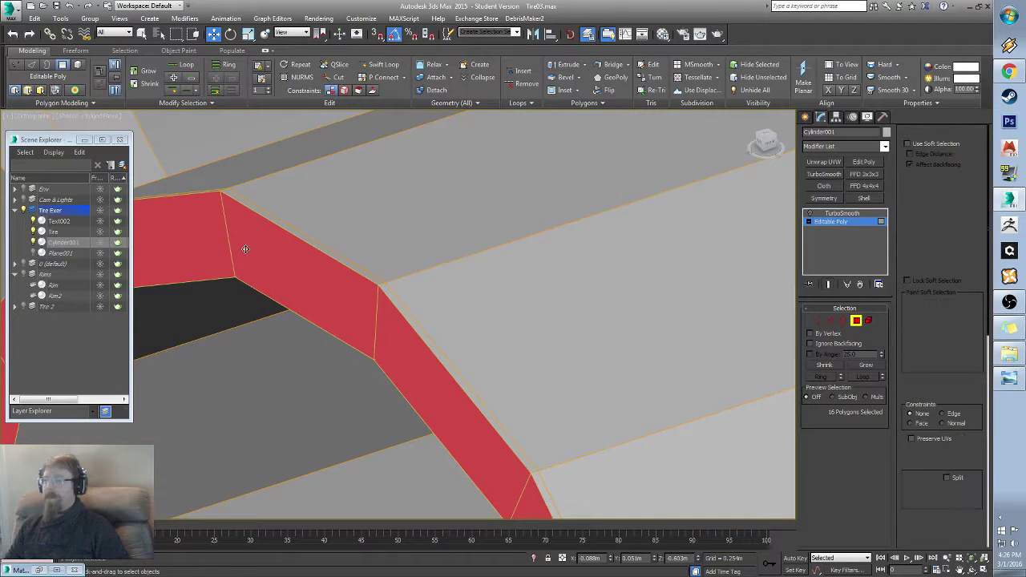
# Step: Connect the 16 edges crossing the hub's back ring with 2 segments, pinch 75 and slide 0
pyautogui.press('2')
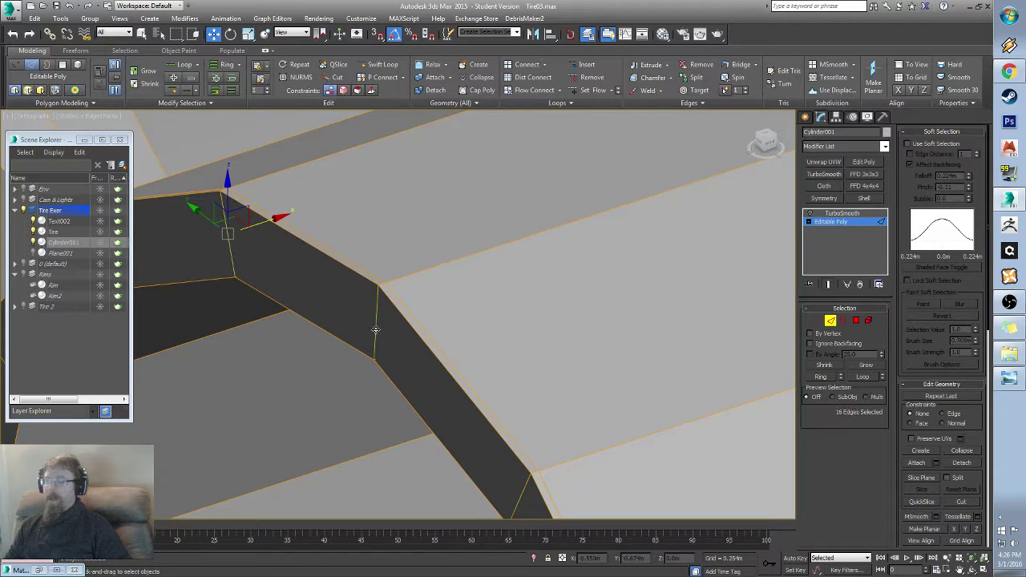
pyautogui.rightClick(375, 331)
pyautogui.click(276, 368)
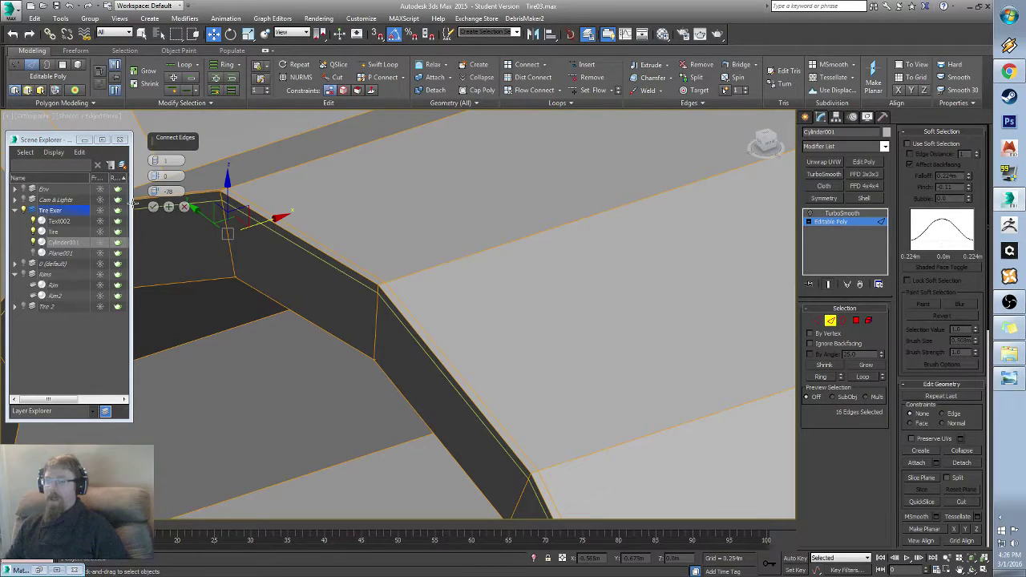
pyautogui.rightClick(155, 191)
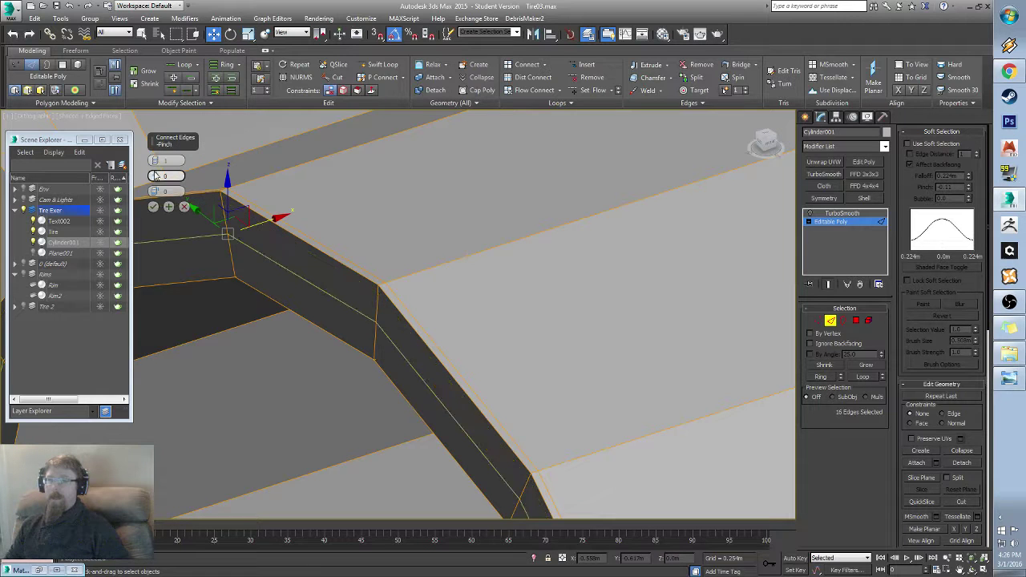
pyautogui.click(156, 160)
pyautogui.moveTo(154, 175); pyautogui.dragTo(155, 171)
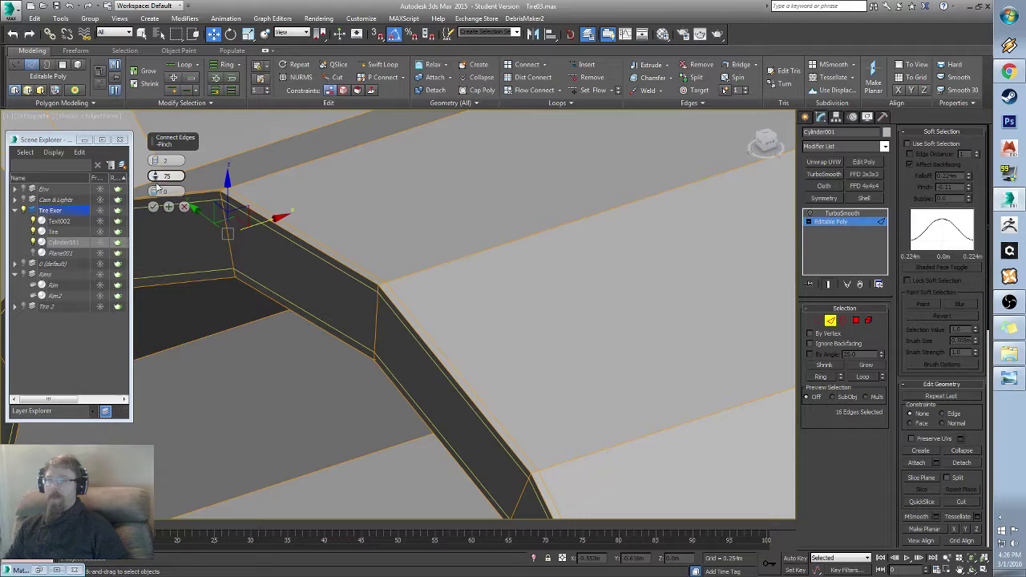
pyautogui.click(155, 208)
# Step: Turn on TurboSmooth and inspect the hub's smoothed back rim with edged faces off
pyautogui.moveTo(210, 369); pyautogui.dragTo(498, 246, button='middle')
pyautogui.click(367, 69)
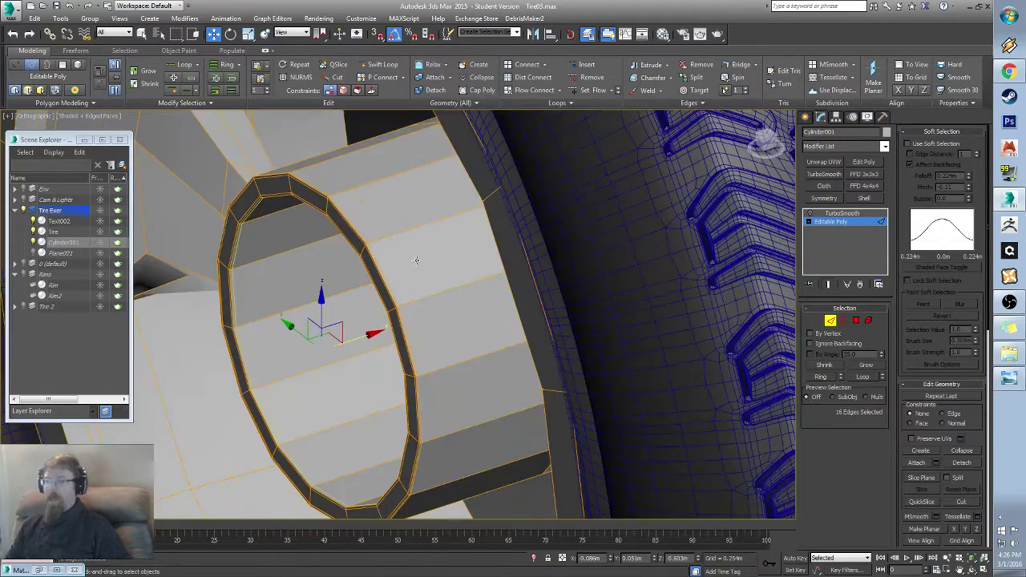
pyautogui.click(811, 213)
pyautogui.keyDown('alt'); pyautogui.moveTo(377, 283); pyautogui.dragTo(414, 283, button='middle'); pyautogui.keyUp('alt')
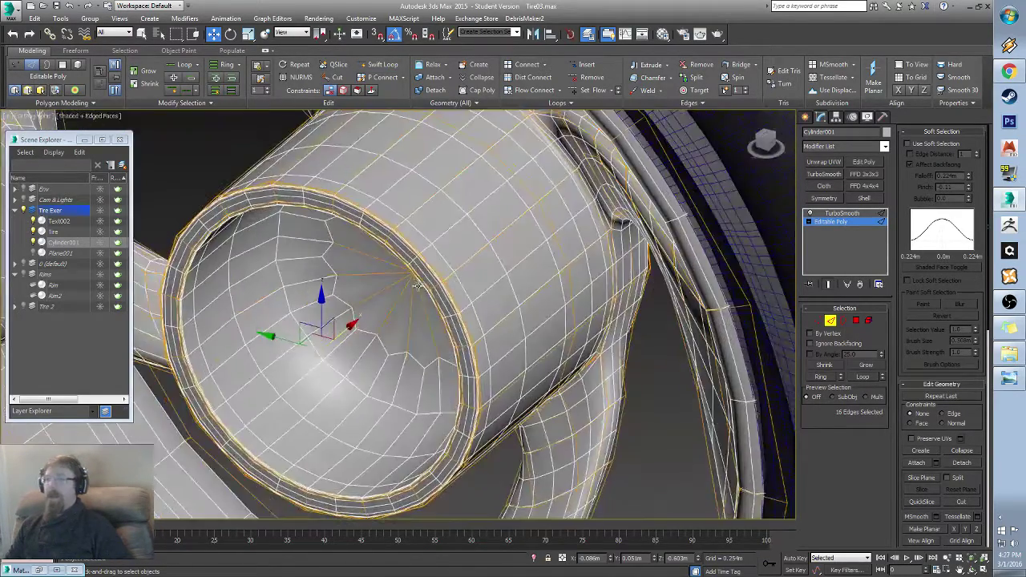
pyautogui.press('F4')
pyautogui.keyDown('alt'); pyautogui.moveTo(312, 267); pyautogui.dragTo(319, 292, button='middle'); pyautogui.keyUp('alt')
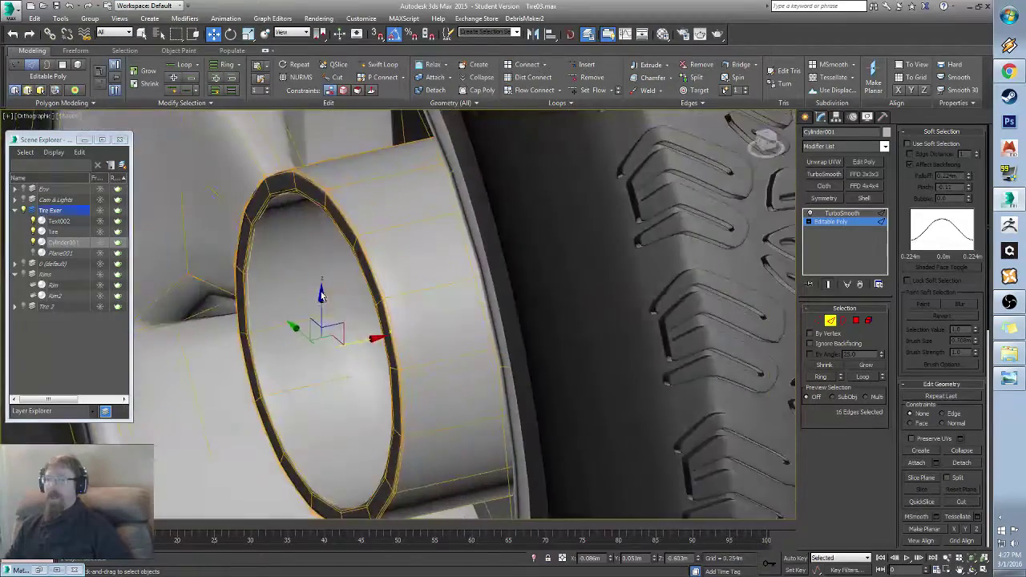
pyautogui.moveTo(493, 280); pyautogui.dragTo(355, 282, button='middle')
pyautogui.scroll(-4, 355, 281)
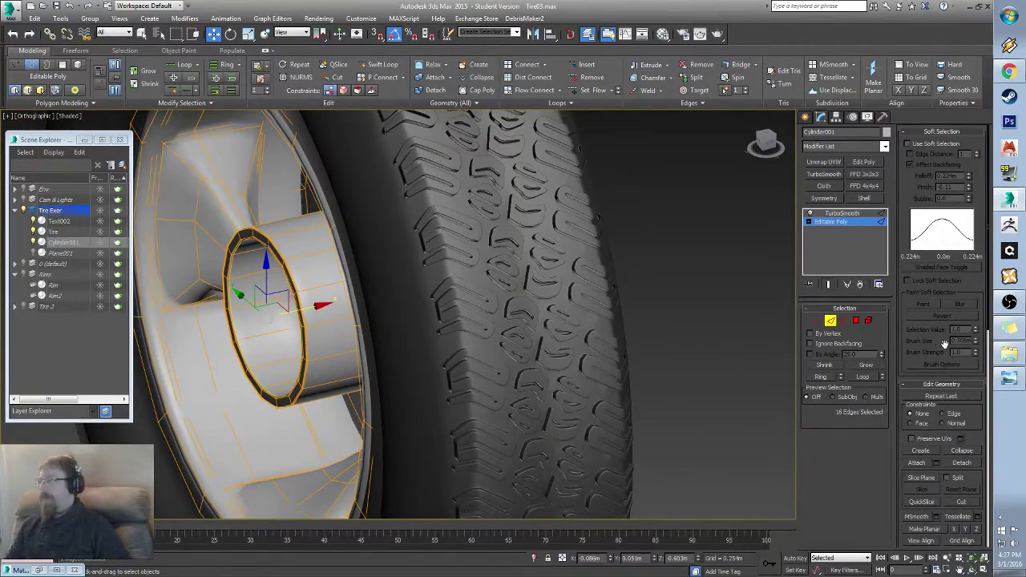
# Step: Turn off Show Cage and inspect the front of the smoothed rim without and with edged faces
pyautogui.moveTo(945, 343); pyautogui.dragTo(961, 210)
pyautogui.click(909, 456)
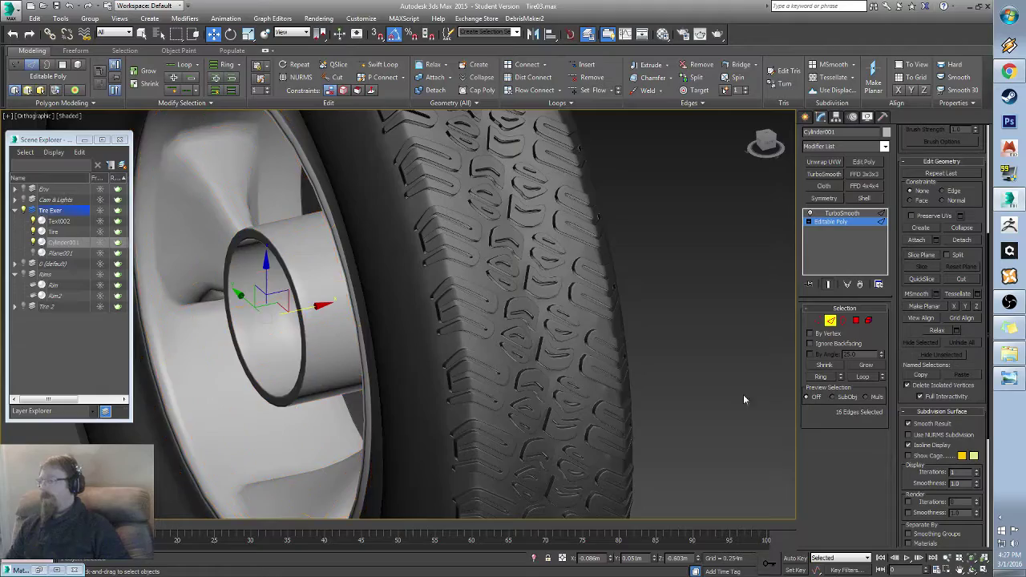
pyautogui.keyDown('alt'); pyautogui.moveTo(743, 395); pyautogui.dragTo(518, 270, button='middle'); pyautogui.keyUp('alt')
pyautogui.scroll(5, 449, 285)
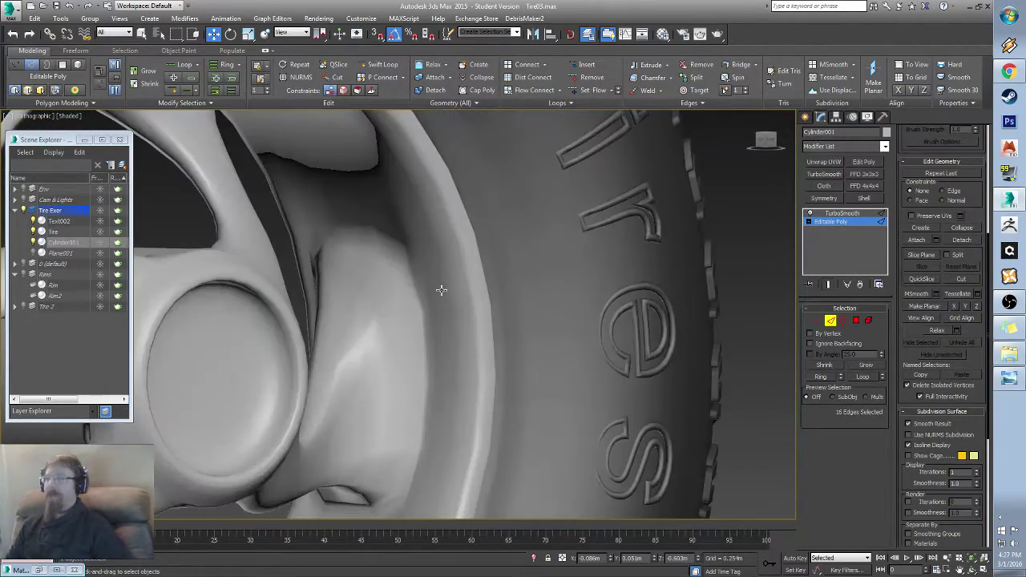
pyautogui.press('F4')
pyautogui.scroll(-6, 530, 225)
pyautogui.keyDown('alt'); pyautogui.moveTo(529, 224); pyautogui.dragTo(504, 277, button='middle'); pyautogui.keyUp('alt')
pyautogui.scroll(4, 503, 277)
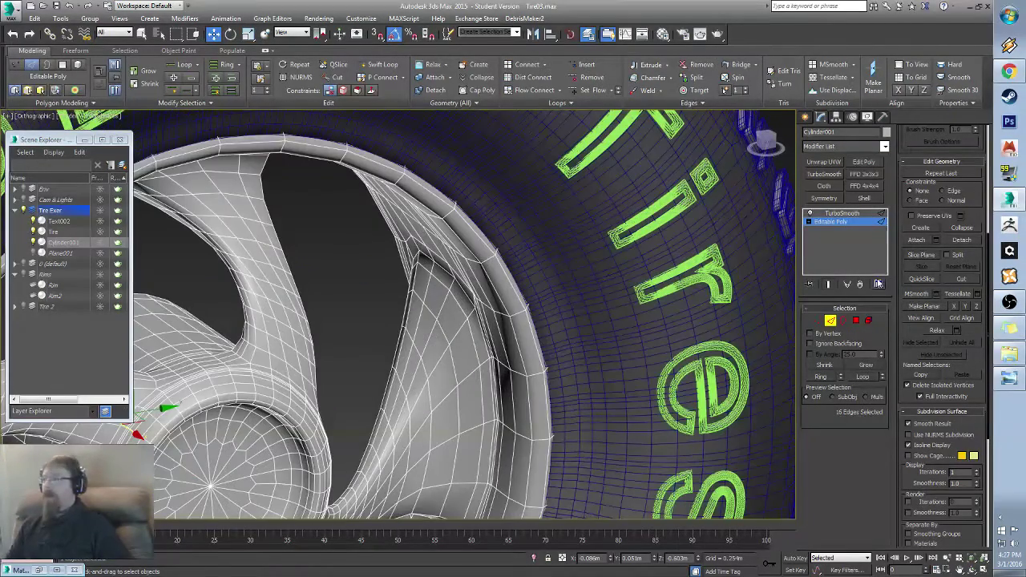
# Step: Turn off TurboSmooth and select the polygon band around the rim's outer surface in wireframe, growing the selection once
pyautogui.click(810, 213)
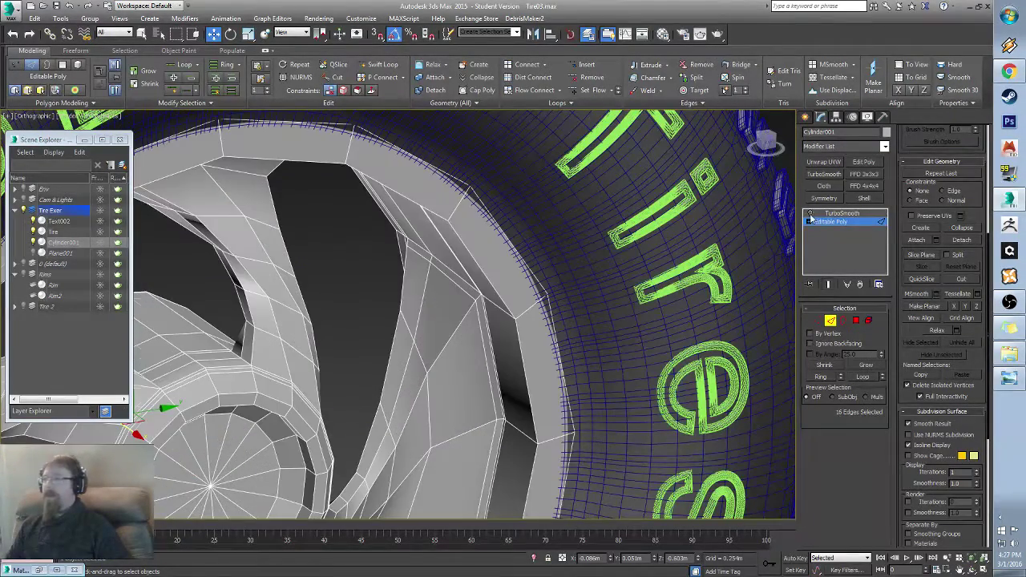
pyautogui.click(855, 321)
pyautogui.moveTo(558, 339)
pyautogui.keyDown('alt'); pyautogui.mouseDown(button='middle')
pyautogui.moveTo(279, 339)
pyautogui.moveTo(321, 330)
pyautogui.moveTo(230, 353)
pyautogui.moveTo(443, 324)
pyautogui.mouseUp(button='middle'); pyautogui.keyUp('alt')
pyautogui.press('F3')
pyautogui.click(467, 327)
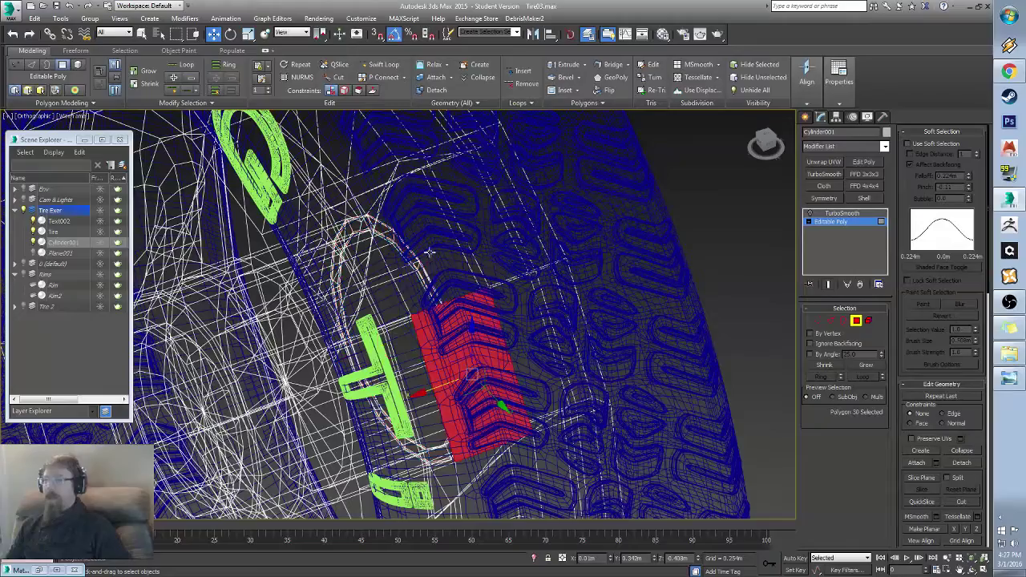
pyautogui.keyDown('shift'); pyautogui.click(419, 236); pyautogui.keyUp('shift')
pyautogui.keyDown('alt'); pyautogui.moveTo(353, 381); pyautogui.dragTo(508, 365, button='middle'); pyautogui.keyUp('alt')
pyautogui.click(866, 366)
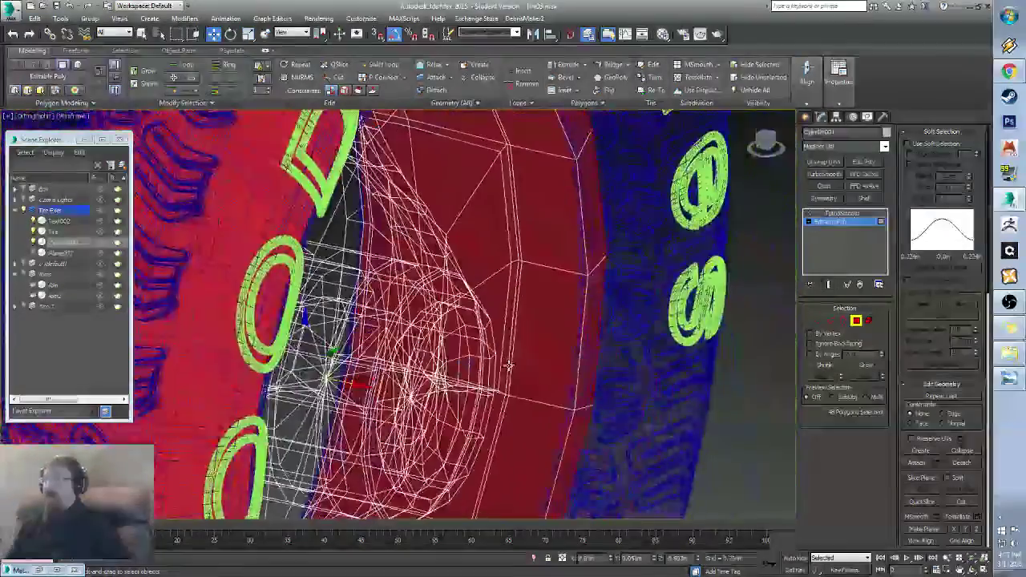
# Step: Scale the rim's outer polygon band along X in shaded view to widen it slightly
pyautogui.scroll(-5, 646, 319)
pyautogui.moveTo(558, 309)
pyautogui.keyDown('alt'); pyautogui.mouseDown(button='middle')
pyautogui.moveTo(652, 327)
pyautogui.moveTo(641, 329)
pyautogui.mouseUp(button='middle'); pyautogui.keyUp('alt')
pyautogui.press('F3')
pyautogui.moveTo(519, 301); pyautogui.dragTo(518, 323, button='middle')
pyautogui.scroll(3, 518, 323)
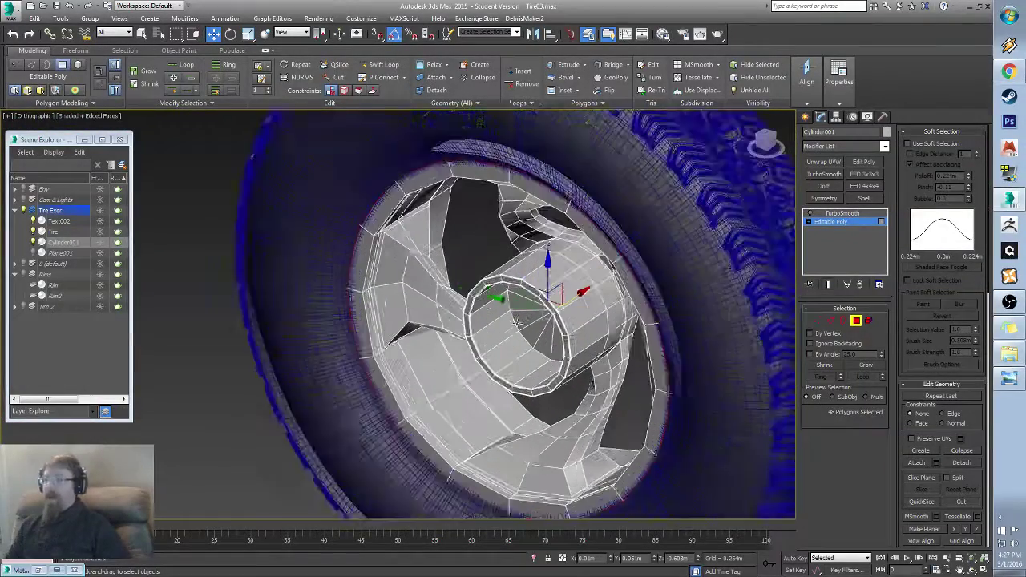
pyautogui.scroll(2, 517, 320)
pyautogui.press('r')
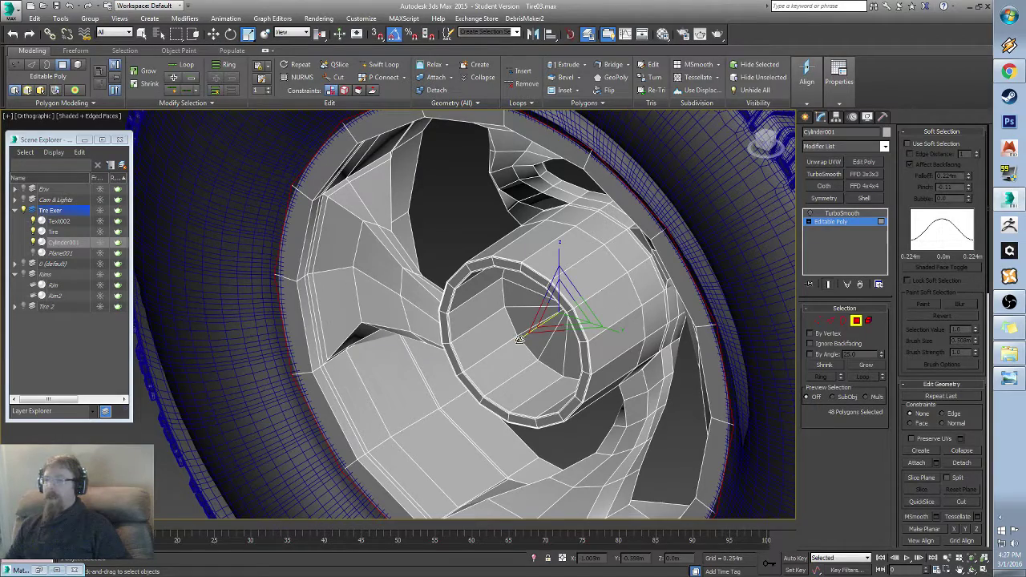
pyautogui.moveTo(519, 339); pyautogui.dragTo(518, 340)
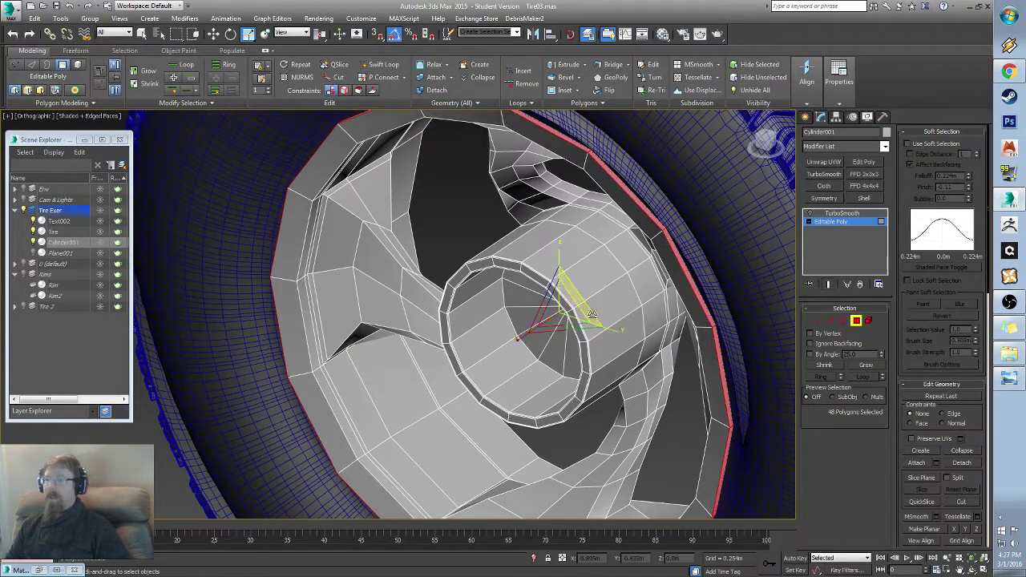
# Step: Select the inner edge loop of the rim's front lip in edge editing
pyautogui.keyDown('alt'); pyautogui.moveTo(592, 315); pyautogui.dragTo(481, 296, button='middle'); pyautogui.keyUp('alt')
pyautogui.keyDown('alt'); pyautogui.moveTo(469, 243); pyautogui.dragTo(574, 240, button='middle'); pyautogui.keyUp('alt')
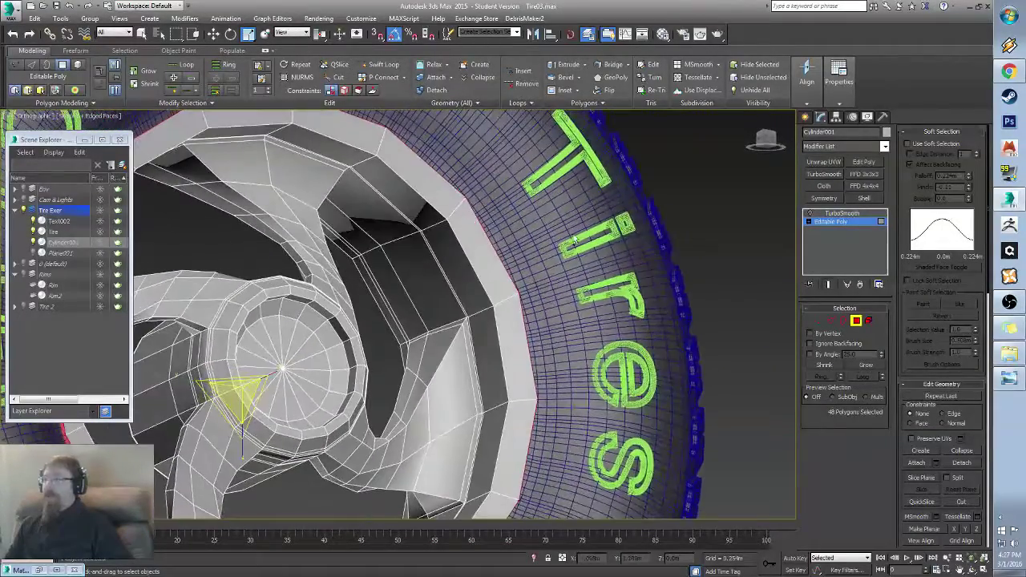
pyautogui.press('2')
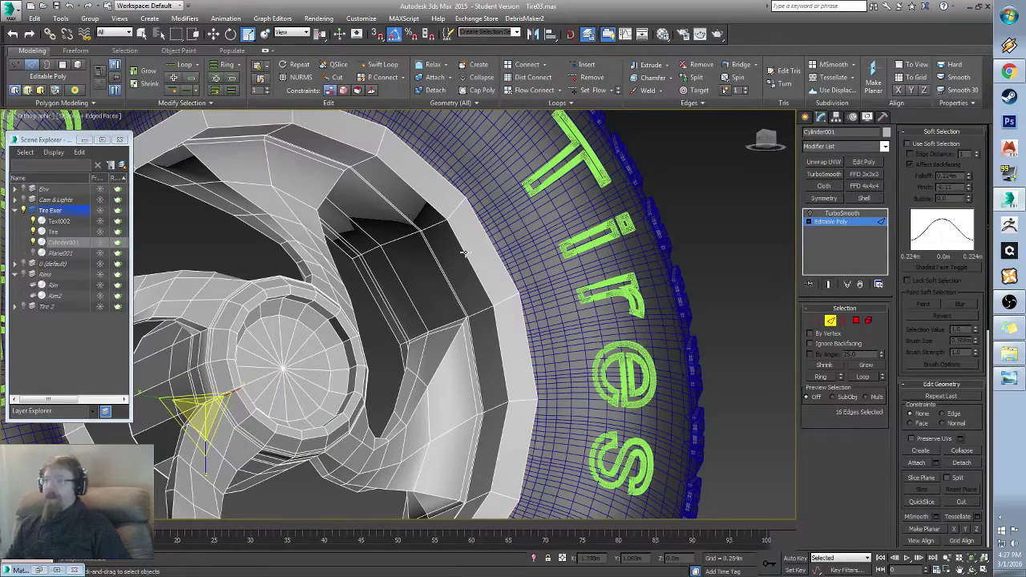
pyautogui.keyDown('alt'); pyautogui.moveTo(464, 253); pyautogui.dragTo(386, 266, button='middle'); pyautogui.keyUp('alt')
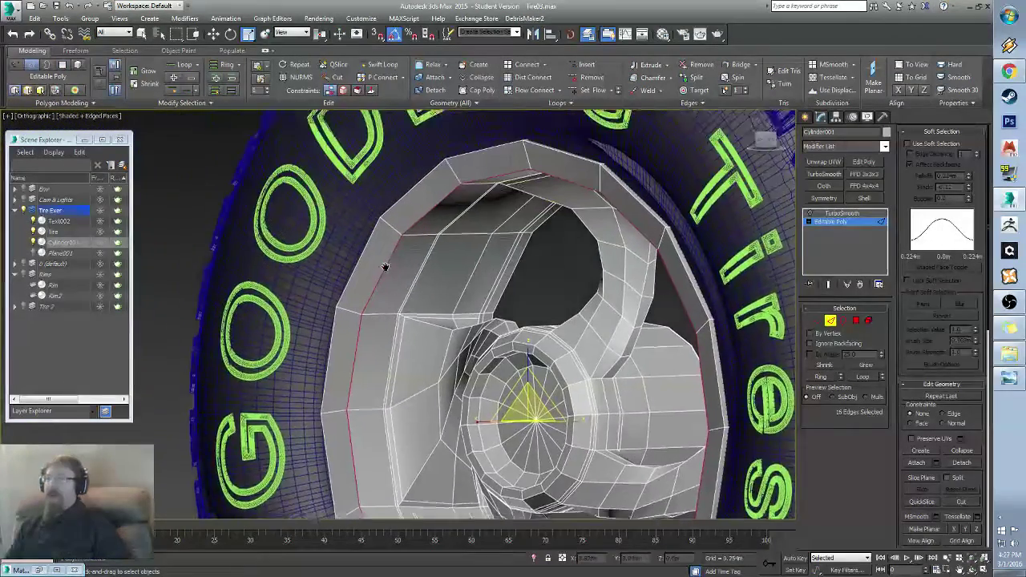
pyautogui.scroll(2, 386, 266)
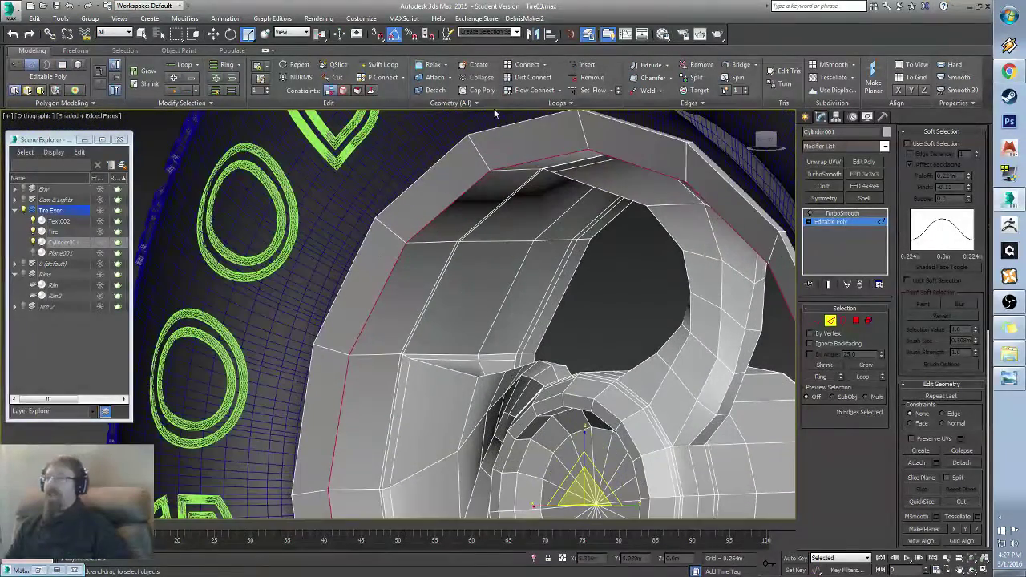
# Step: Try to chamfer the front lip's inner edge loop by 0.025 m with 2 segments
pyautogui.keyDown('shift'); pyautogui.click(670, 78); pyautogui.keyUp('shift')
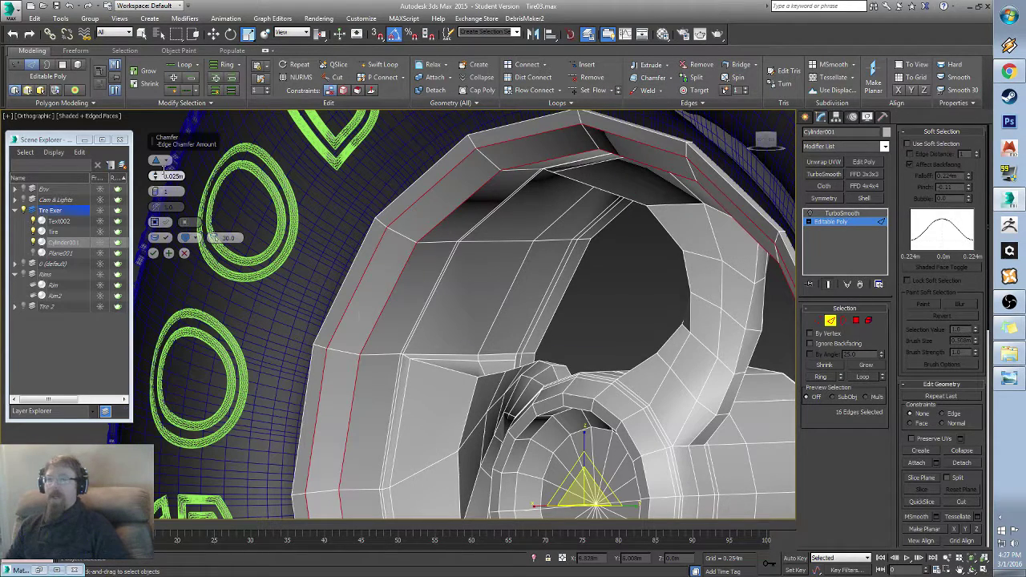
pyautogui.click(155, 191)
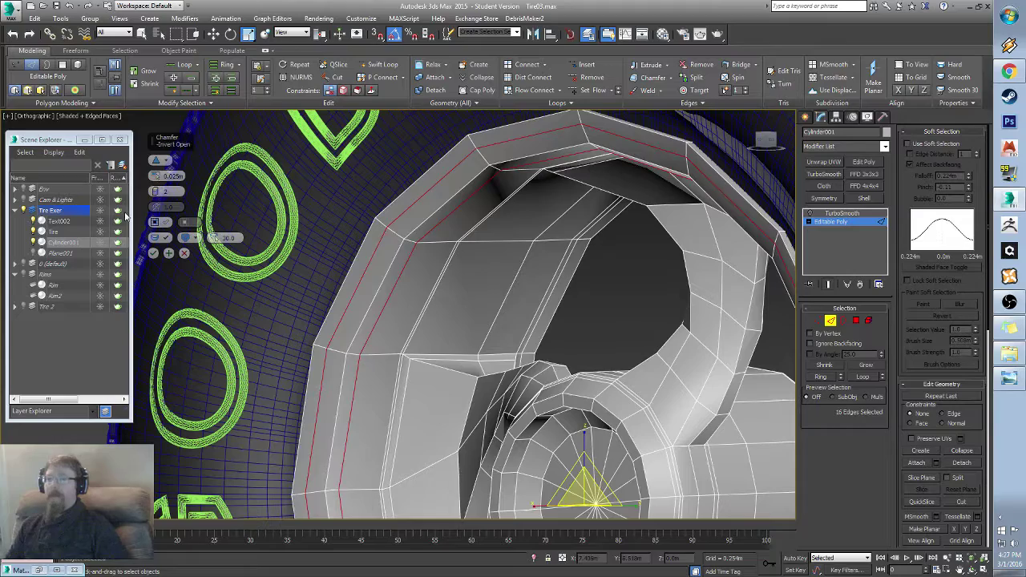
pyautogui.keyDown('alt'); pyautogui.moveTo(361, 253); pyautogui.dragTo(405, 277, button='middle'); pyautogui.keyUp('alt')
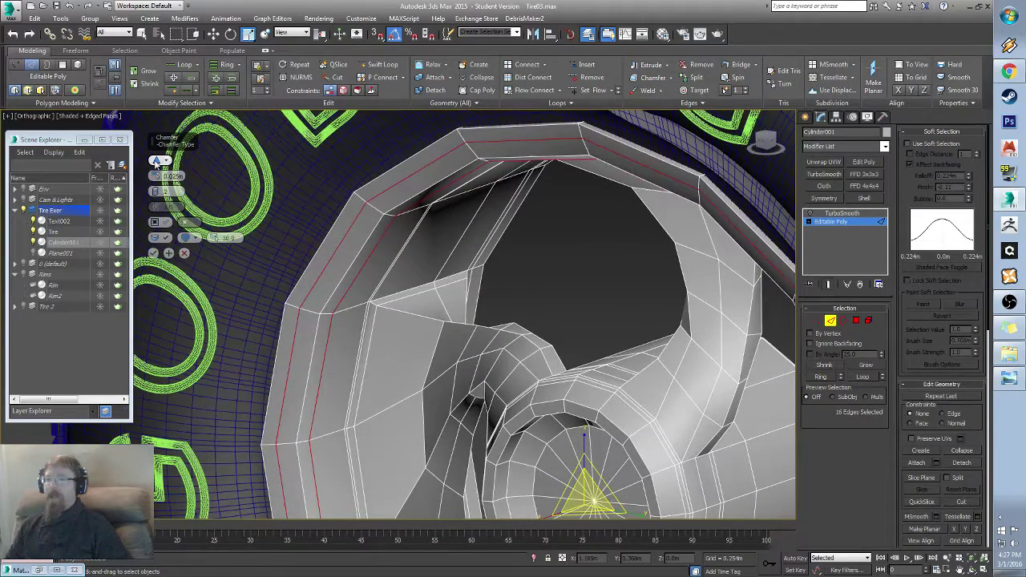
pyautogui.click(156, 161)
pyautogui.click(157, 160)
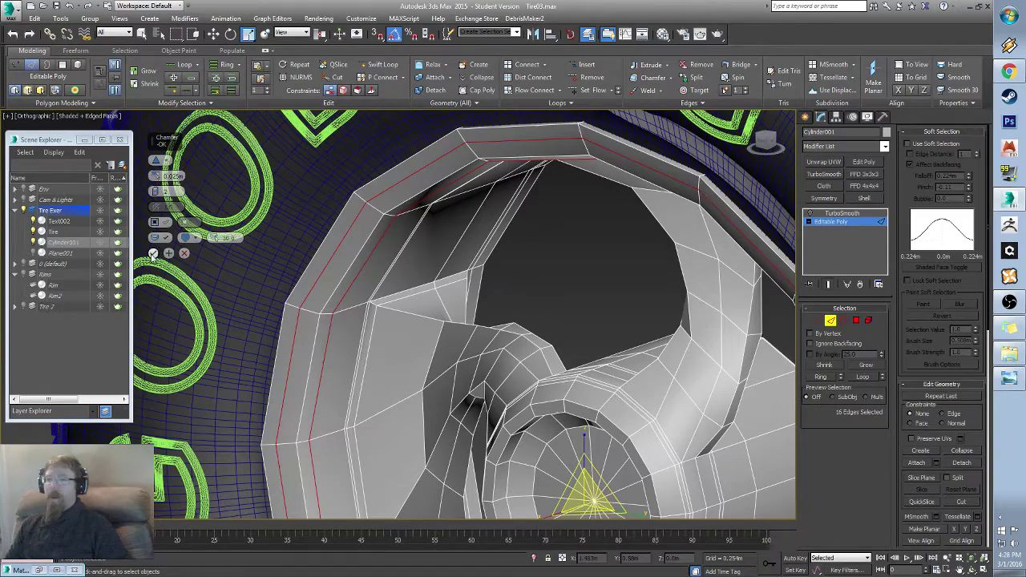
pyautogui.click(154, 253)
pyautogui.hotkey('ctrl', 'z')
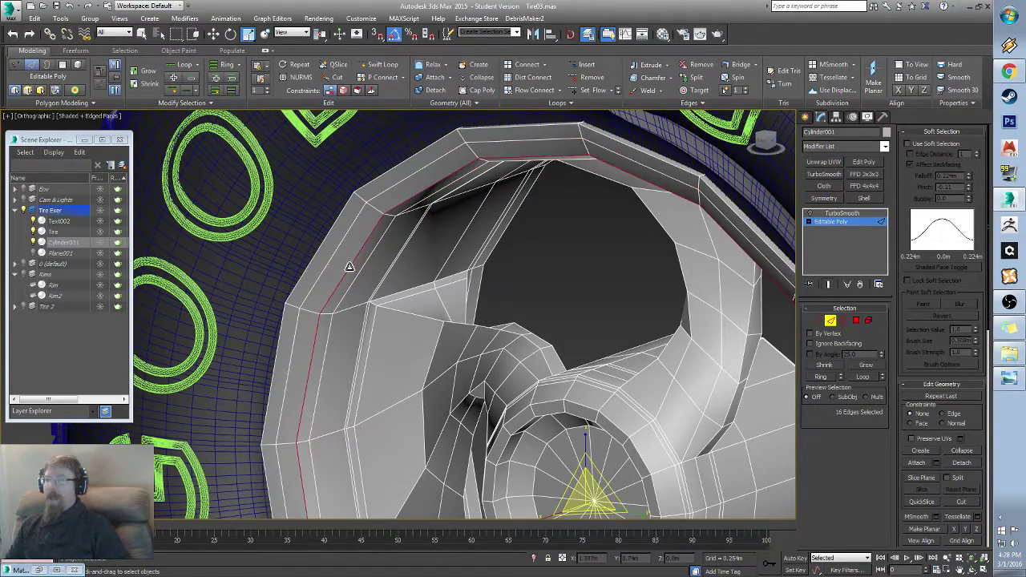
# Step: Move the front lip's inner edge loop about 0.006 m toward the back along X and scale it to 101% in Y and Z
pyautogui.keyDown('alt'); pyautogui.moveTo(348, 268); pyautogui.dragTo(617, 350, button='middle'); pyautogui.keyUp('alt')
pyautogui.press('w')
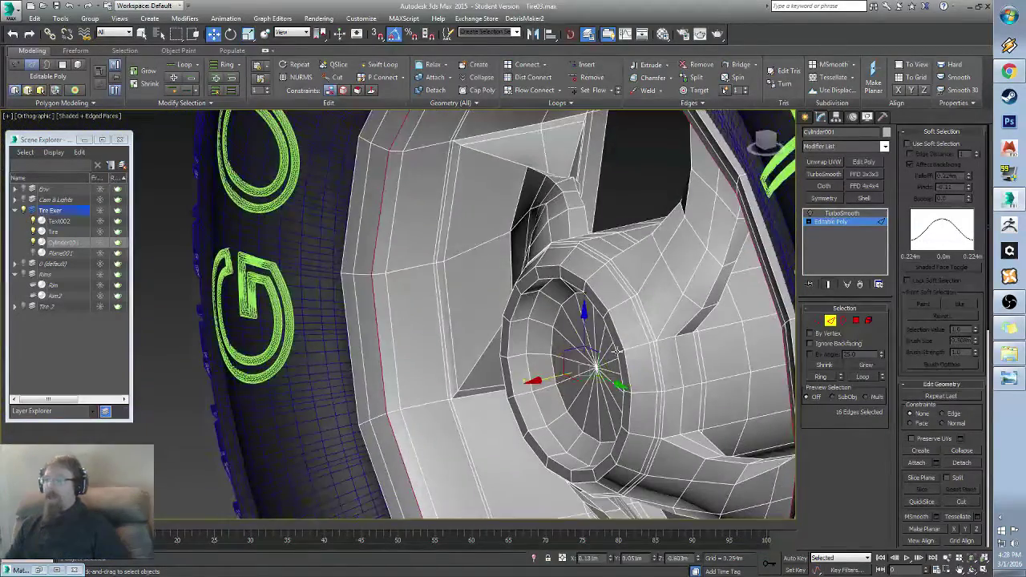
pyautogui.keyDown('alt'); pyautogui.moveTo(544, 378); pyautogui.dragTo(573, 359, button='middle'); pyautogui.keyUp('alt')
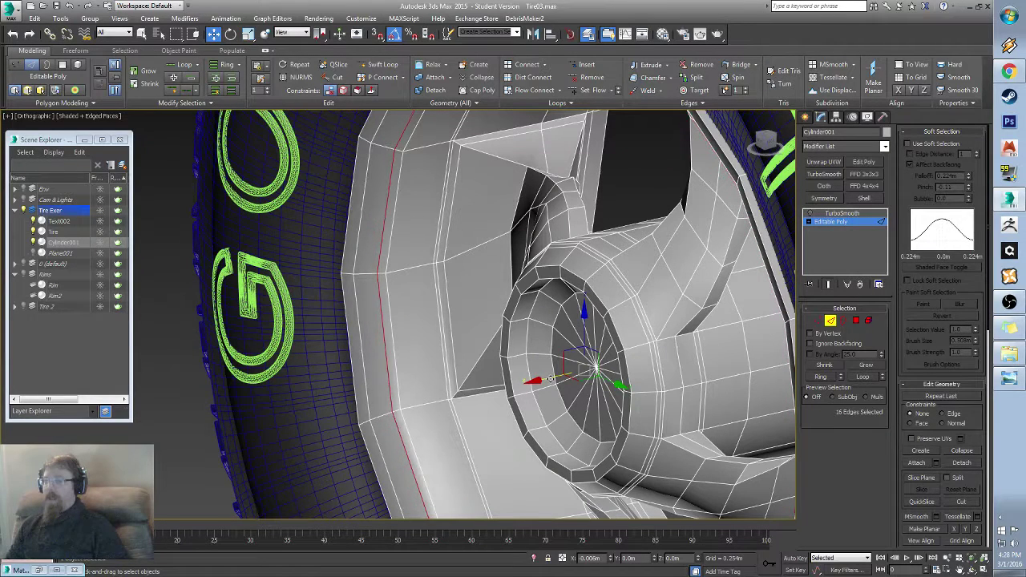
pyautogui.press('r')
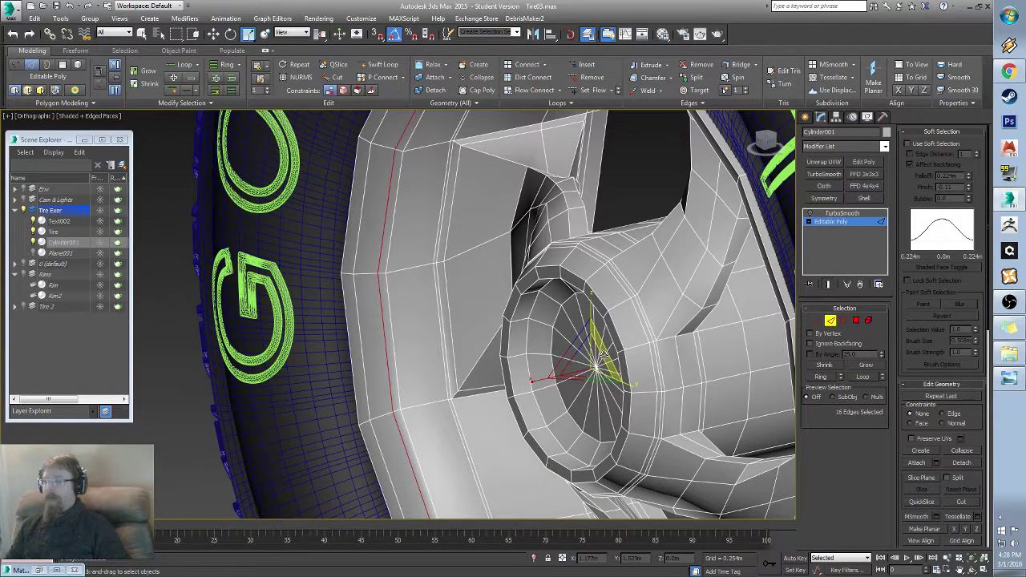
pyautogui.moveTo(606, 354); pyautogui.dragTo(603, 354)
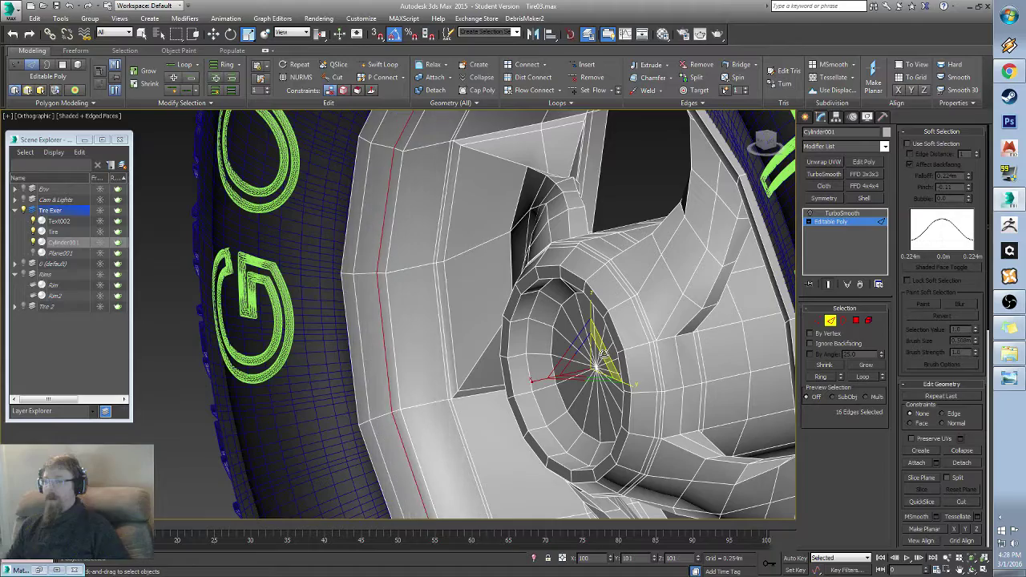
pyautogui.keyDown('alt'); pyautogui.moveTo(603, 353); pyautogui.dragTo(438, 353, button='middle'); pyautogui.keyUp('alt')
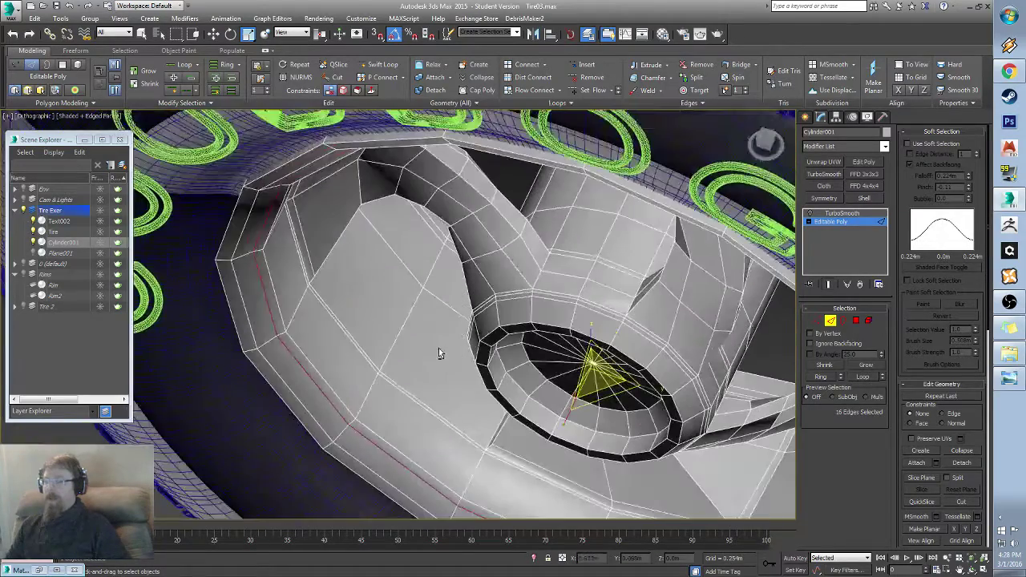
# Step: Add supporting edge loops with SwiftLoop close to the inner corner edges of the rim's front lip
pyautogui.click(385, 66)
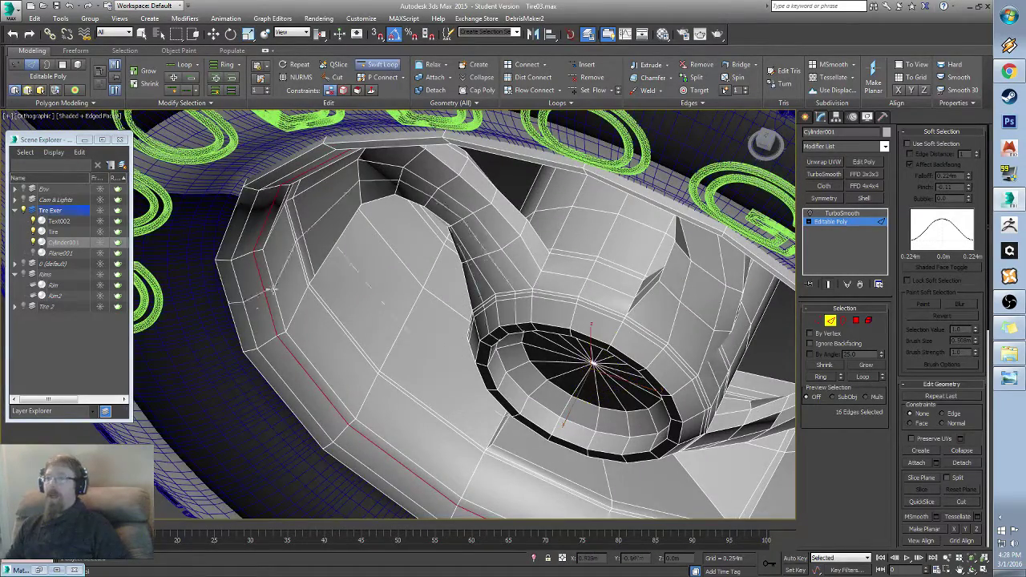
pyautogui.scroll(6, 248, 265)
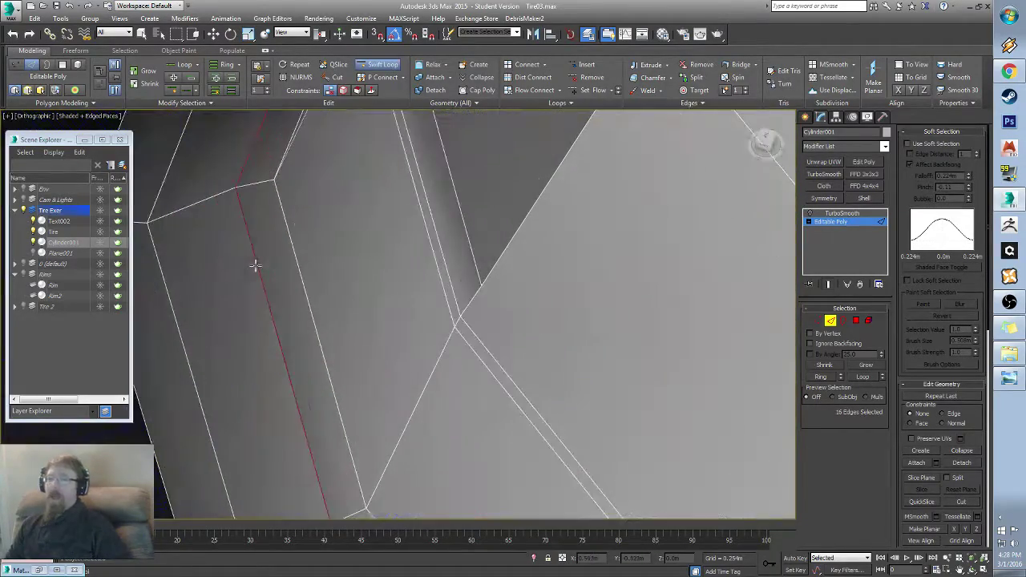
pyautogui.click(231, 189)
pyautogui.click(245, 187)
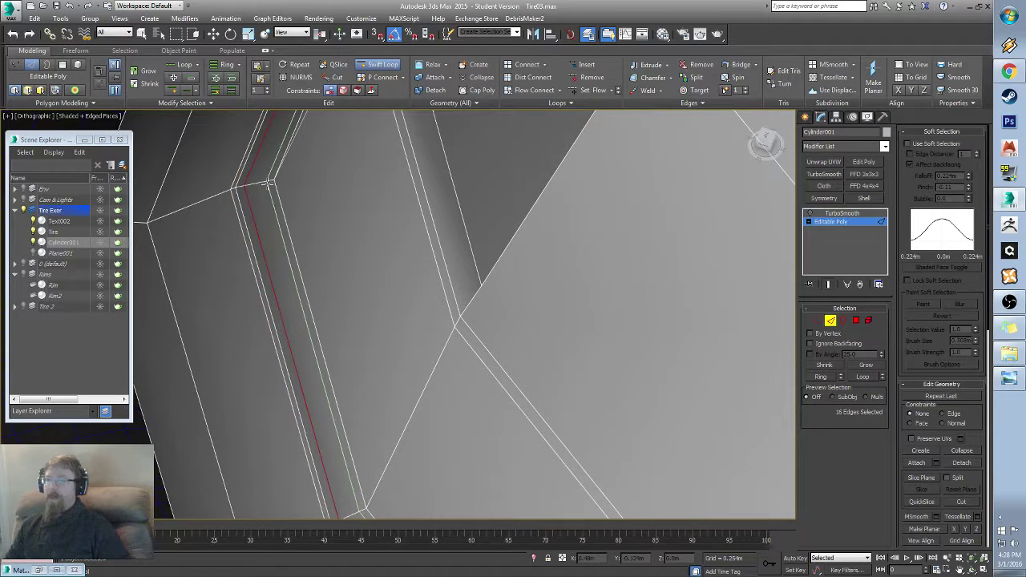
pyautogui.keyDown('alt'); pyautogui.moveTo(269, 184); pyautogui.dragTo(341, 220, button='middle'); pyautogui.keyUp('alt')
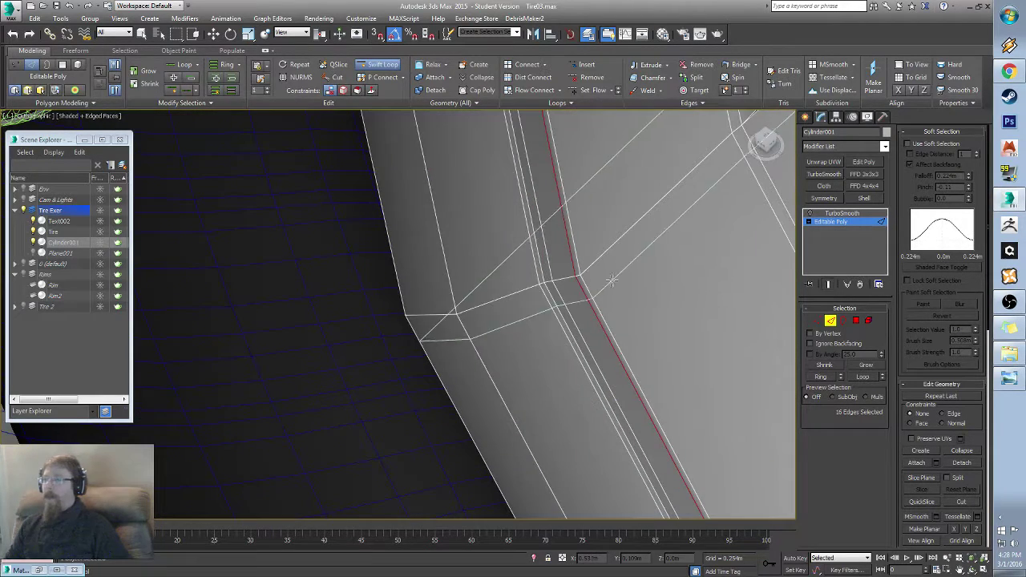
pyautogui.moveTo(612, 280); pyautogui.dragTo(530, 306, button='middle')
pyautogui.click(325, 338)
pyautogui.moveTo(468, 316); pyautogui.dragTo(409, 285, button='middle')
# Step: Add supporting edge loops with SwiftLoop near the outer and inner edges of the flat ring on the rim's back
pyautogui.scroll(-8, 255, 327)
pyautogui.scroll(4, 433, 273)
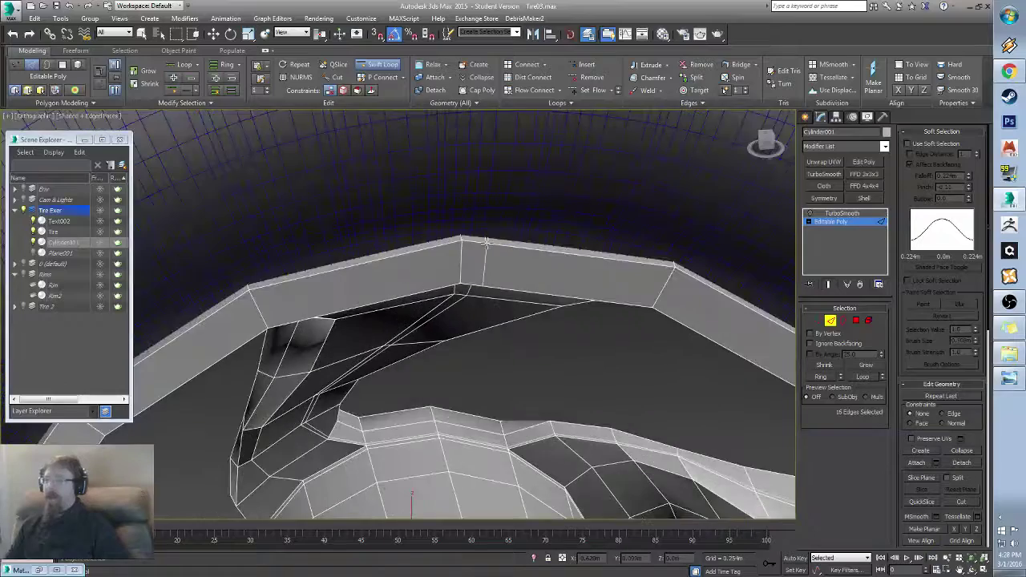
pyautogui.scroll(5, 486, 241)
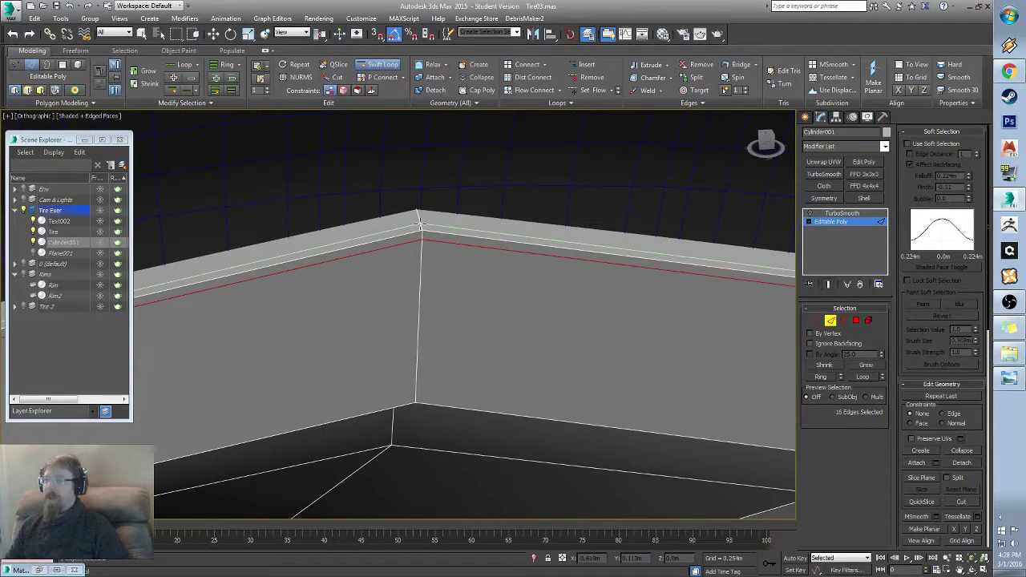
pyautogui.click(415, 396)
pyautogui.keyDown('alt'); pyautogui.moveTo(430, 441); pyautogui.dragTo(432, 302, button='middle'); pyautogui.keyUp('alt')
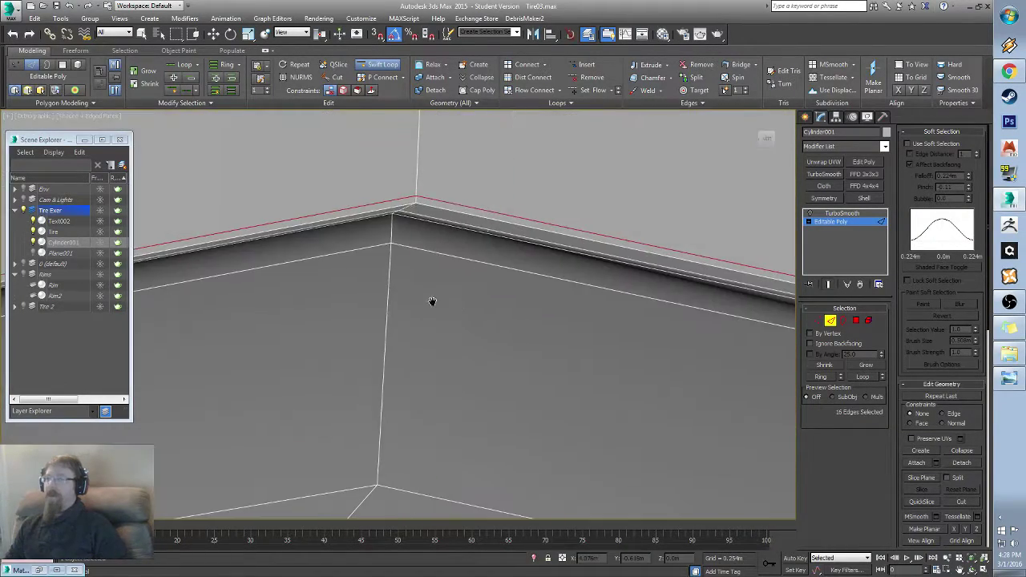
pyautogui.scroll(-8, 432, 302)
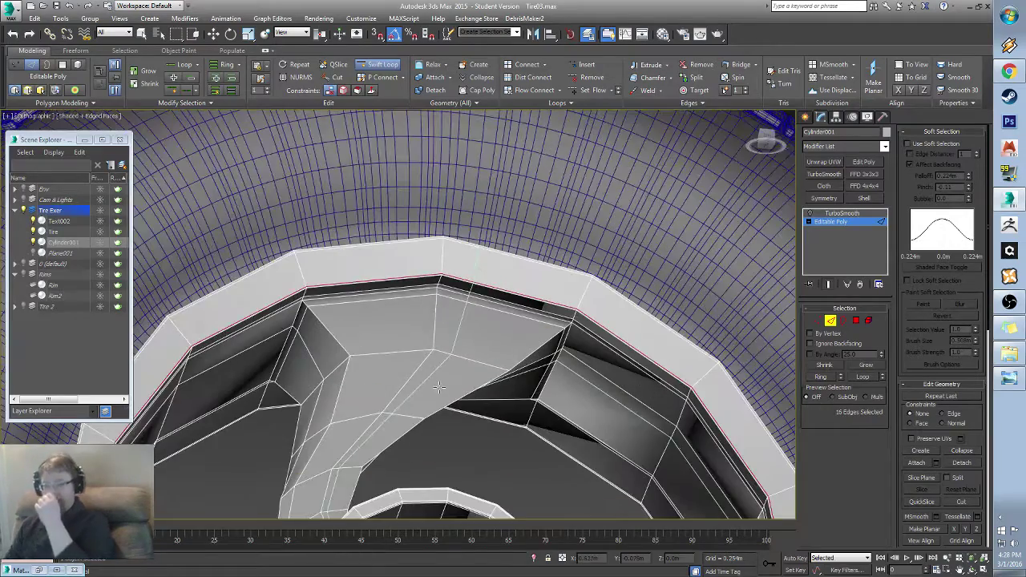
pyautogui.keyDown('alt'); pyautogui.moveTo(438, 382); pyautogui.dragTo(415, 210, button='middle'); pyautogui.keyUp('alt')
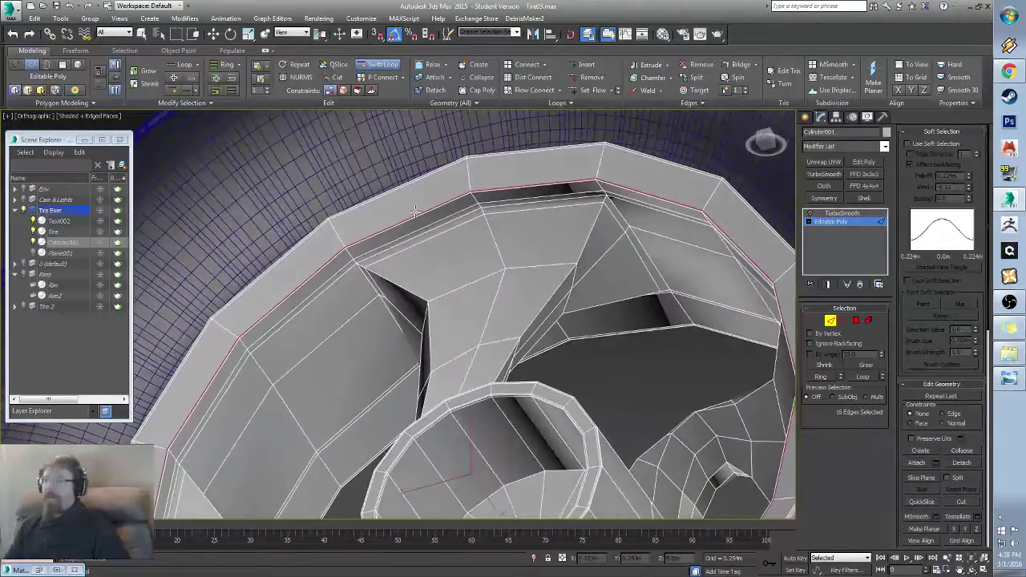
# Step: Turn on TurboSmooth and examine the smoothed rim's lip and spokes from front and back, with and without edges shown
pyautogui.click(810, 214)
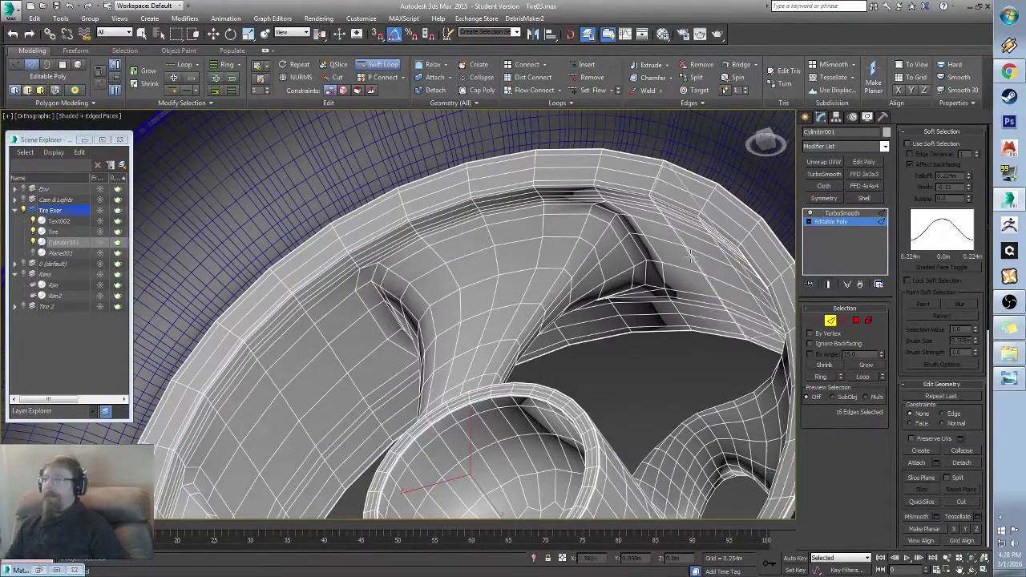
pyautogui.press('F4')
pyautogui.moveTo(689, 255)
pyautogui.keyDown('alt'); pyautogui.mouseDown(button='middle')
pyautogui.moveTo(586, 321)
pyautogui.moveTo(558, 316)
pyautogui.moveTo(623, 286)
pyautogui.moveTo(534, 307)
pyautogui.moveTo(401, 316)
pyautogui.mouseUp(button='middle'); pyautogui.keyUp('alt')
pyautogui.press('F4')
pyautogui.press('w')
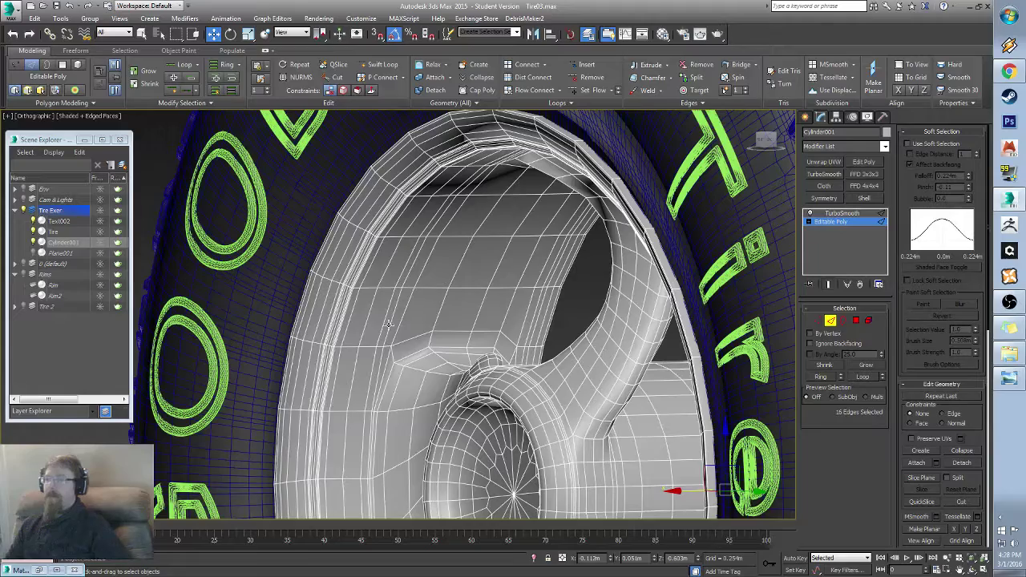
pyautogui.press('F3')
pyautogui.press('F3')
pyautogui.press('F4')
pyautogui.moveTo(388, 324)
pyautogui.keyDown('alt'); pyautogui.mouseDown(button='middle')
pyautogui.moveTo(374, 290)
pyautogui.moveTo(437, 319)
pyautogui.moveTo(417, 317)
pyautogui.moveTo(431, 341)
pyautogui.moveTo(438, 319)
pyautogui.moveTo(392, 317)
pyautogui.moveTo(407, 328)
pyautogui.moveTo(423, 285)
pyautogui.moveTo(373, 334)
pyautogui.moveTo(416, 364)
pyautogui.moveTo(398, 388)
pyautogui.moveTo(350, 296)
pyautogui.mouseUp(button='middle'); pyautogui.keyUp('alt')
pyautogui.scroll(-10, 373, 290)
pyautogui.press('F4')
pyautogui.scroll(8, 413, 317)
pyautogui.scroll(5, 355, 292)
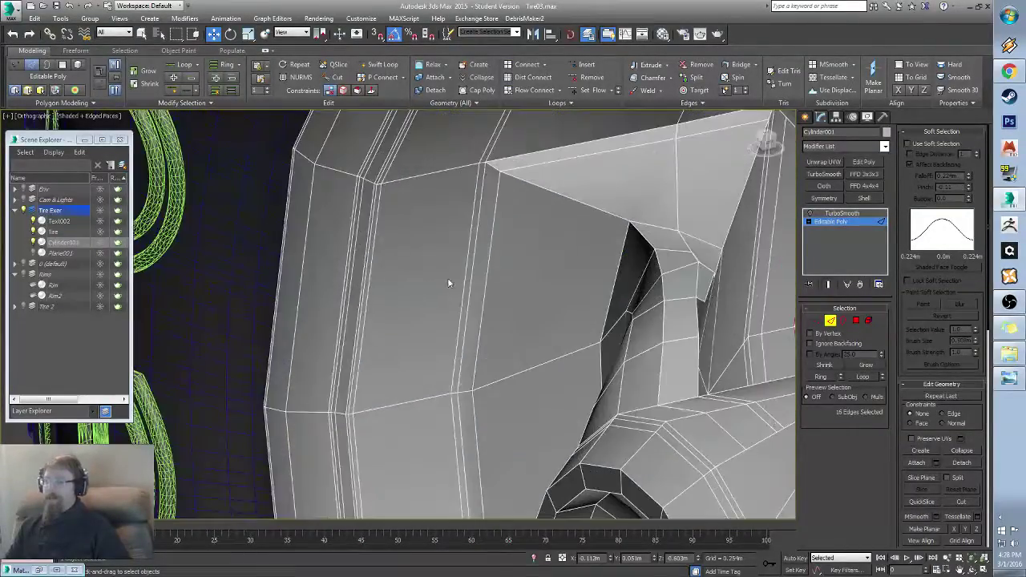
# Step: Select the wide polygon loop inside the rim's front lip together with the two narrow loops bordering it
pyautogui.keyDown('alt'); pyautogui.moveTo(435, 218); pyautogui.dragTo(381, 267, button='middle'); pyautogui.keyUp('alt')
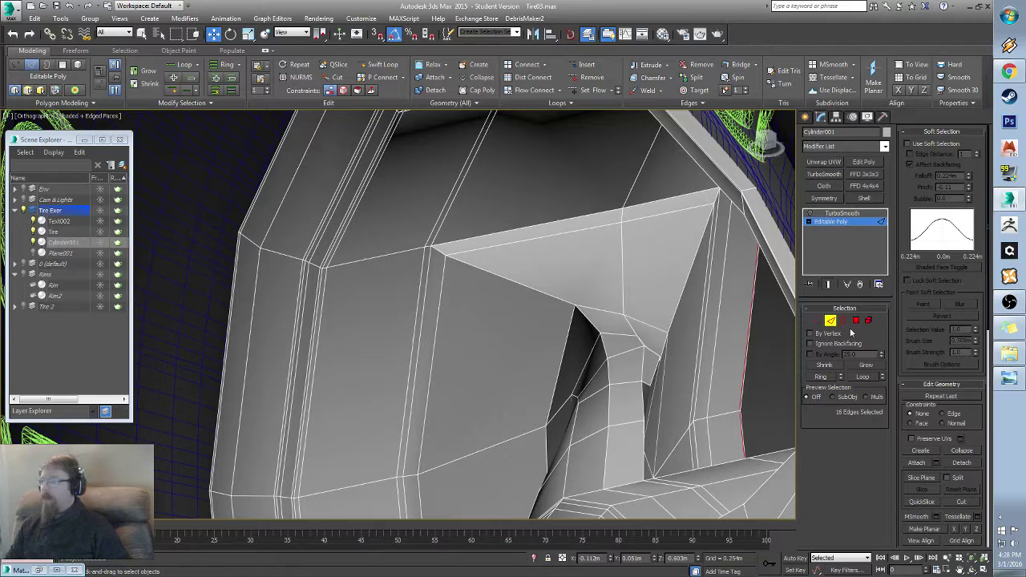
pyautogui.click(857, 322)
pyautogui.click(373, 293)
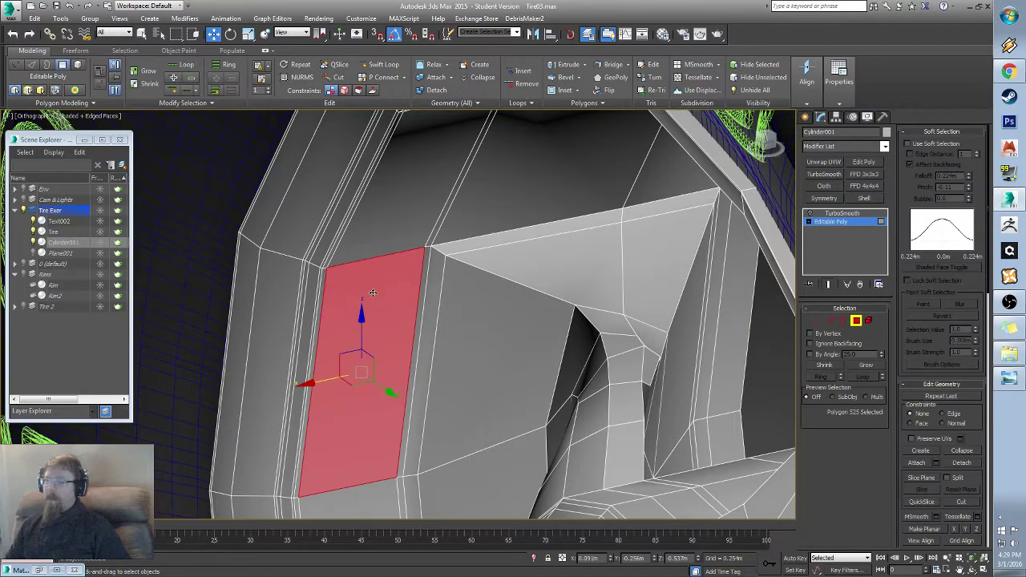
pyautogui.keyDown('shift'); pyautogui.click(353, 510); pyautogui.keyUp('shift')
pyautogui.scroll(3, 319, 255)
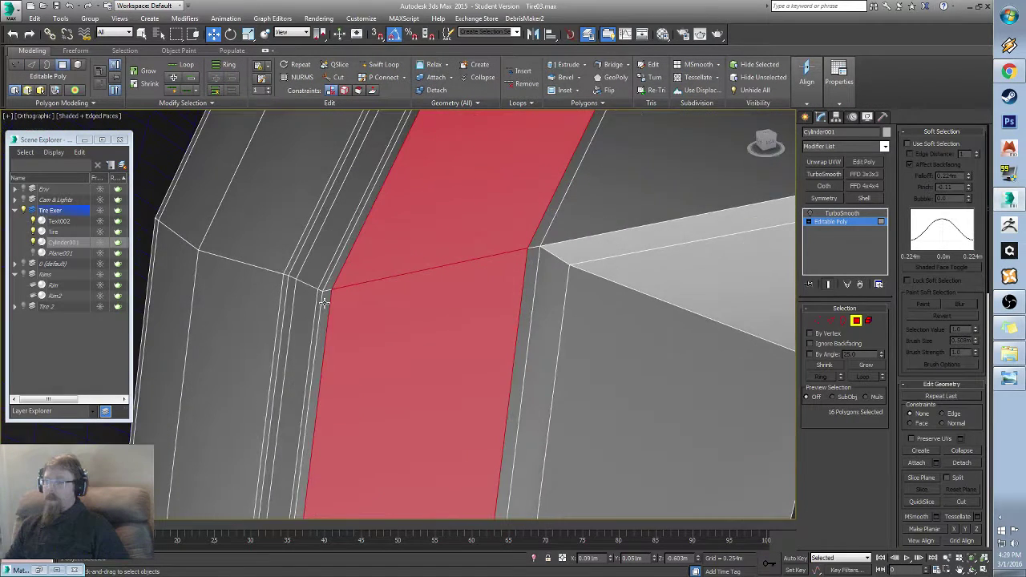
pyautogui.keyDown('shift'); pyautogui.click(327, 287); pyautogui.keyUp('shift')
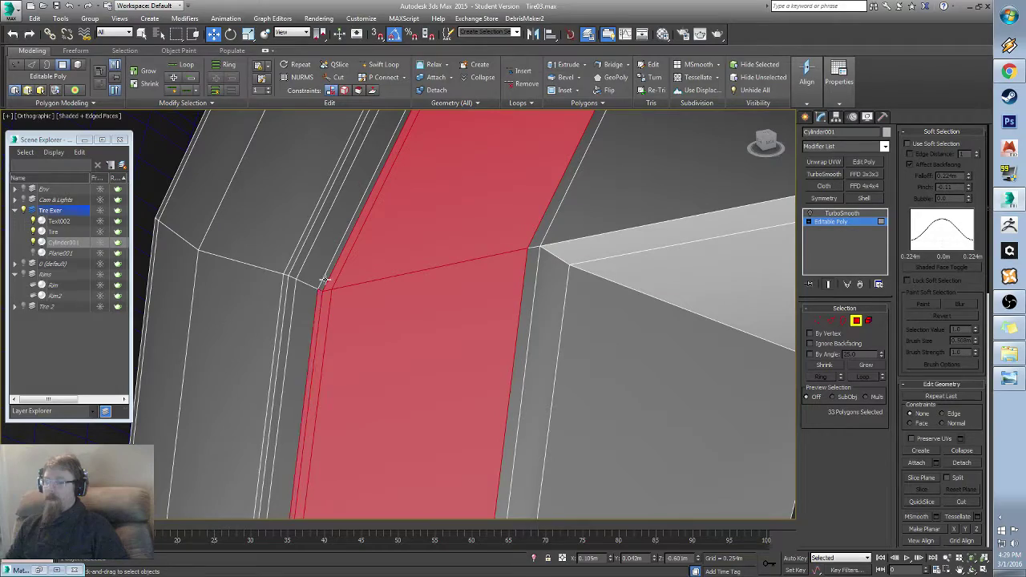
pyautogui.keyDown('shift'); pyautogui.click(324, 281); pyautogui.keyUp('shift')
pyautogui.scroll(-6, 442, 280)
# Step: Scale the selected polygon loops up slightly in Y and Z from the front view to widen the rim's inner band
pyautogui.press('r')
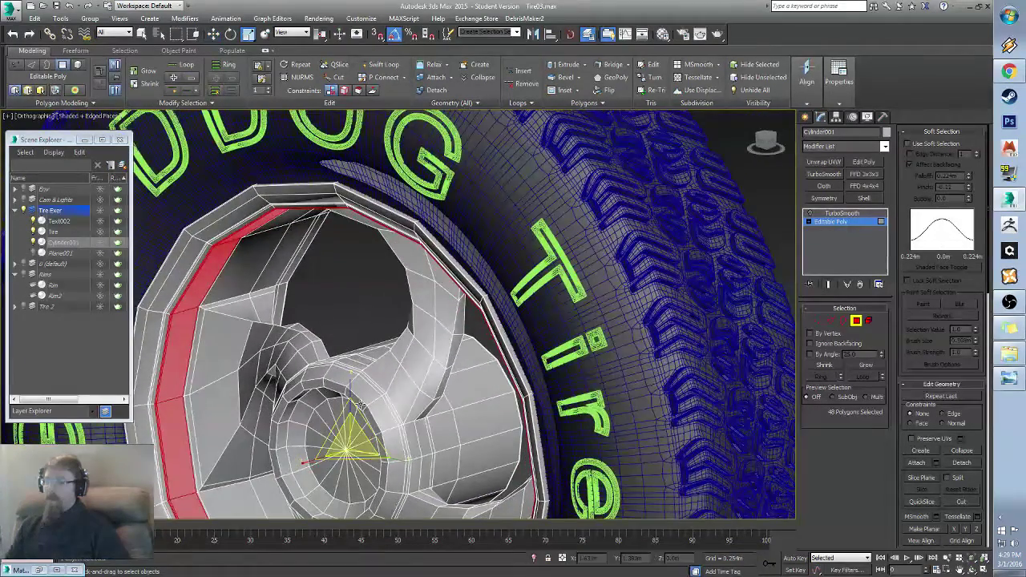
pyautogui.keyDown('alt'); pyautogui.moveTo(360, 405); pyautogui.dragTo(435, 177, button='middle'); pyautogui.keyUp('alt')
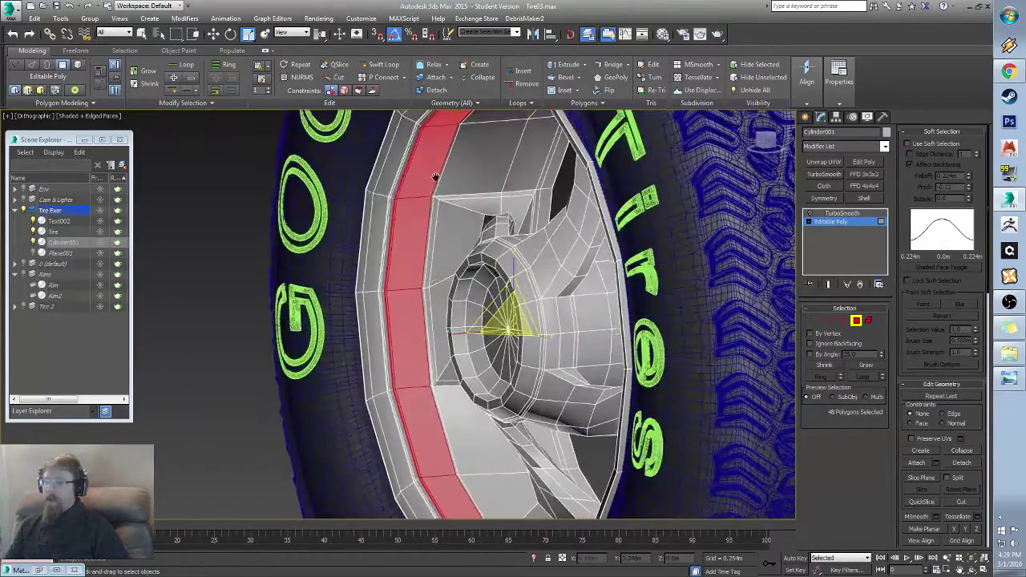
pyautogui.scroll(6, 436, 176)
pyautogui.scroll(-5, 437, 304)
pyautogui.scroll(2, 519, 214)
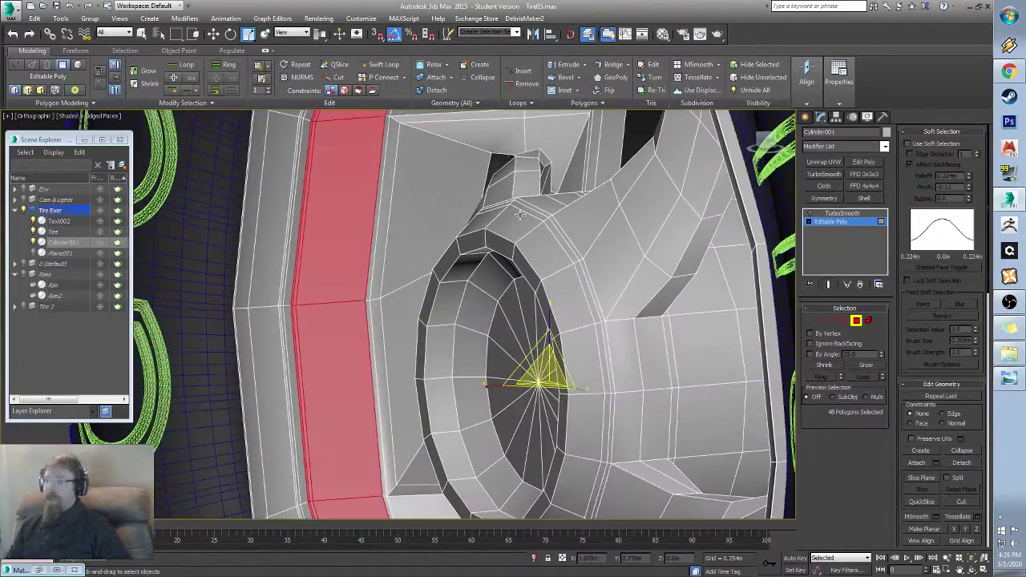
pyautogui.scroll(-3, 519, 214)
pyautogui.scroll(2, 545, 286)
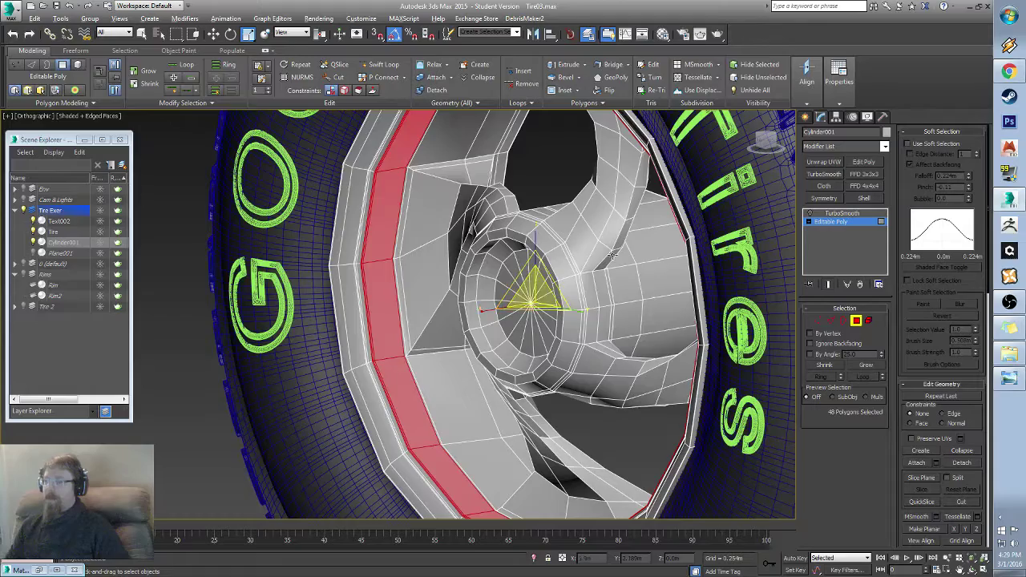
pyautogui.keyDown('alt'); pyautogui.moveTo(549, 283); pyautogui.dragTo(744, 175, button='middle'); pyautogui.keyUp('alt')
pyautogui.click(769, 141)
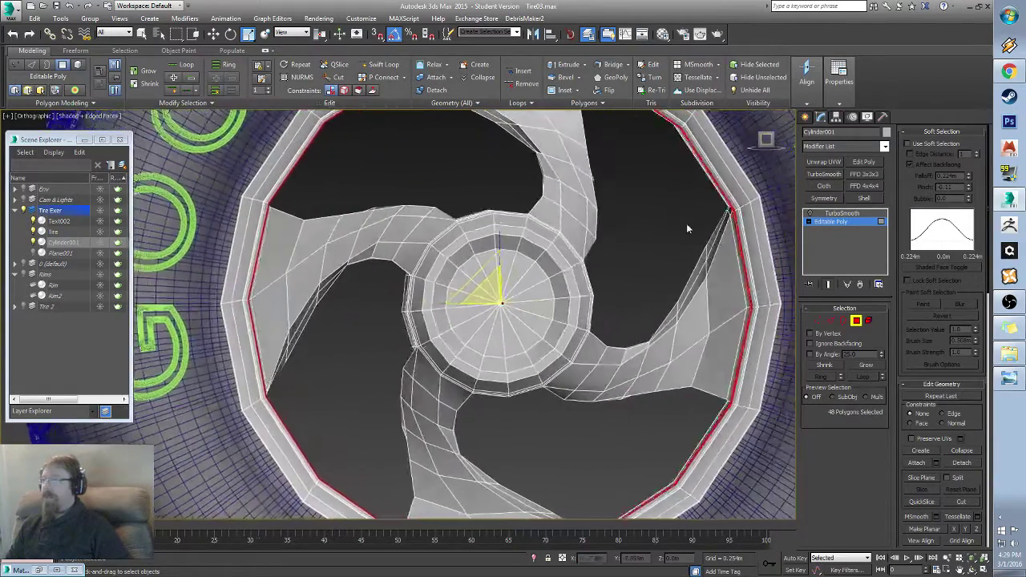
pyautogui.scroll(3, 481, 336)
pyautogui.scroll(2, 481, 336)
pyautogui.moveTo(450, 354); pyautogui.dragTo(726, 335, button='middle')
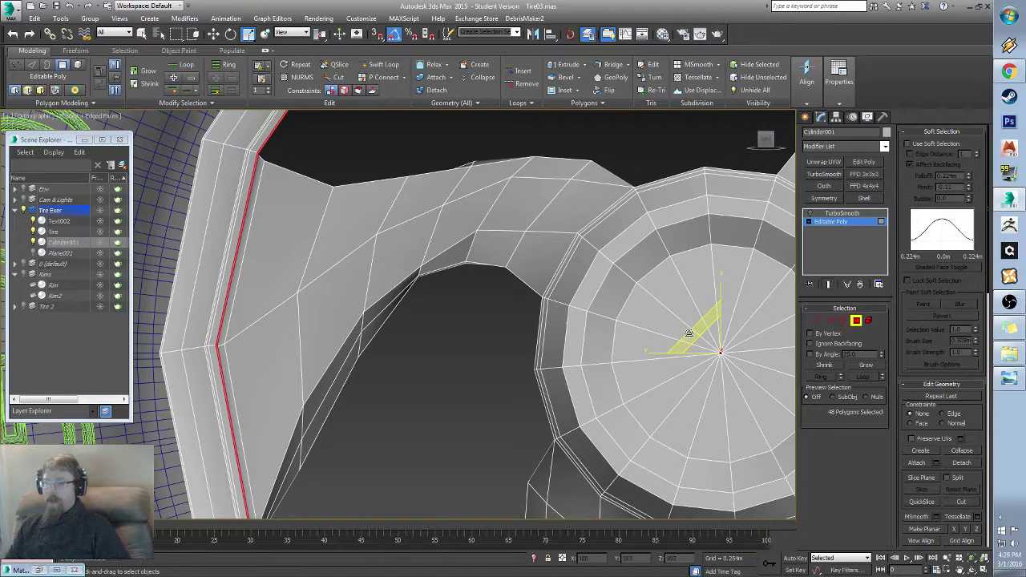
pyautogui.moveTo(688, 333); pyautogui.dragTo(690, 333)
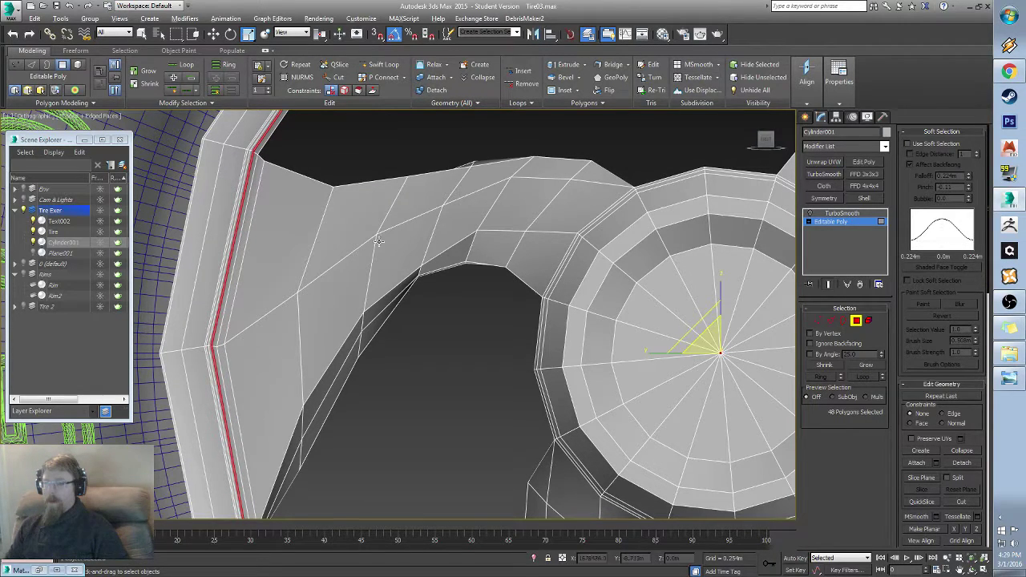
# Step: Select only the wide polygon loop inside the front lip and inset it by a small amount
pyautogui.keyDown('alt'); pyautogui.moveTo(392, 230); pyautogui.dragTo(463, 145, button='middle'); pyautogui.keyUp('alt')
pyautogui.click(365, 301)
pyautogui.keyDown('shift'); pyautogui.click(356, 229); pyautogui.keyUp('shift')
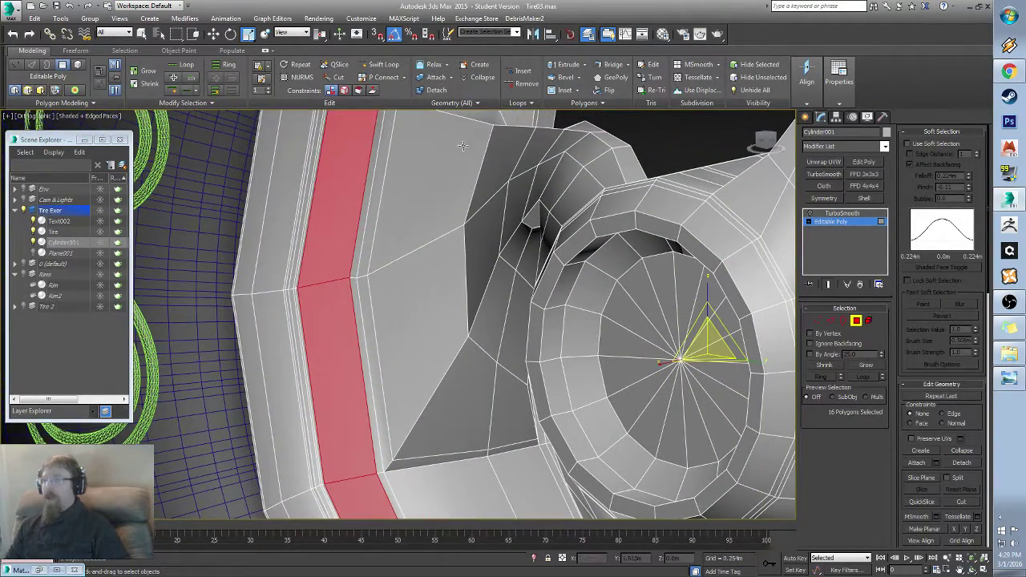
pyautogui.click(563, 90)
pyautogui.moveTo(340, 216); pyautogui.dragTo(342, 226)
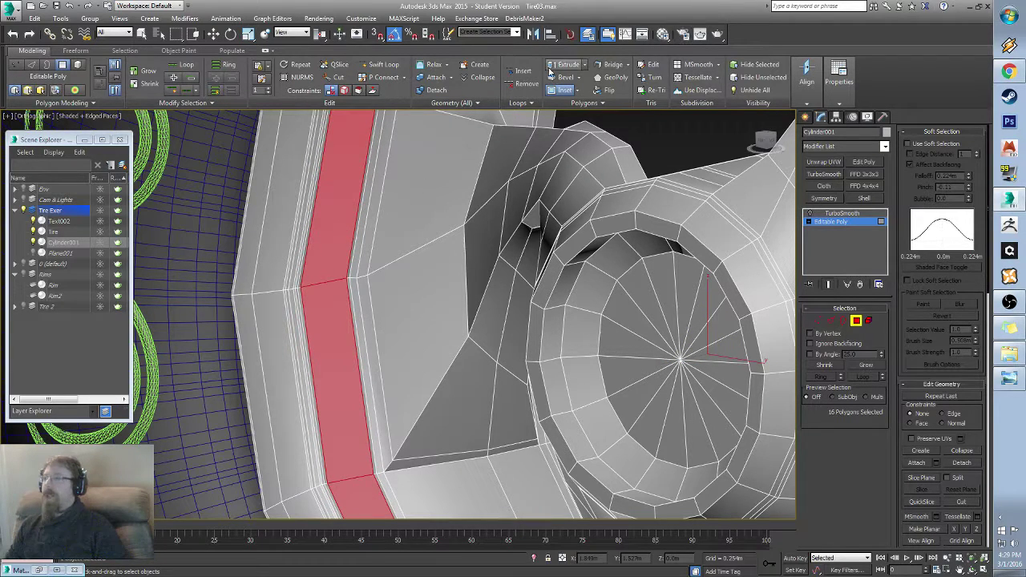
# Step: Extrude the inset polygon loop by local normal with a height of 0.008 m
pyautogui.click(583, 66)
pyautogui.click(564, 79)
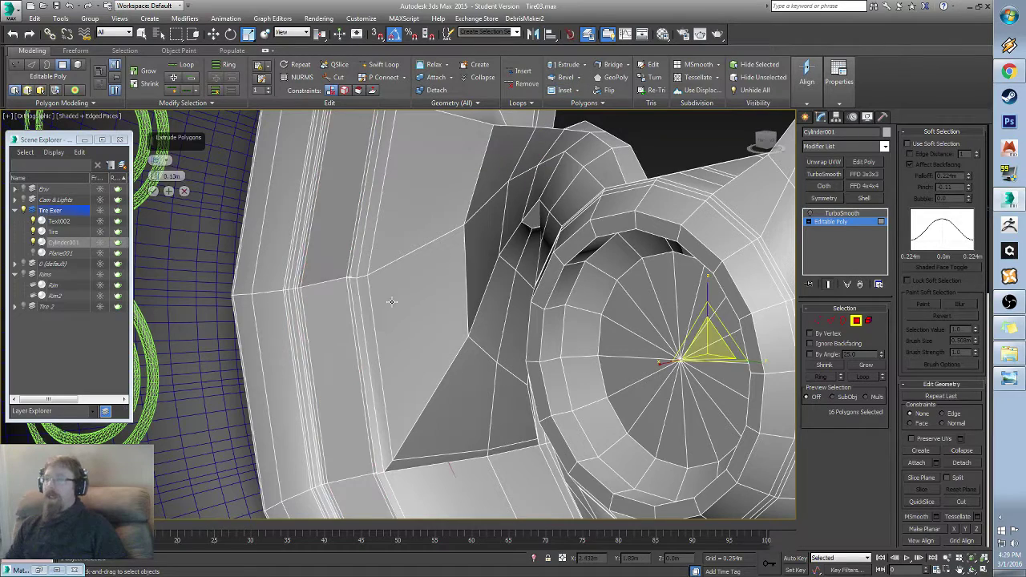
pyautogui.keyDown('alt'); pyautogui.moveTo(348, 238); pyautogui.dragTo(368, 239, button='middle'); pyautogui.keyUp('alt')
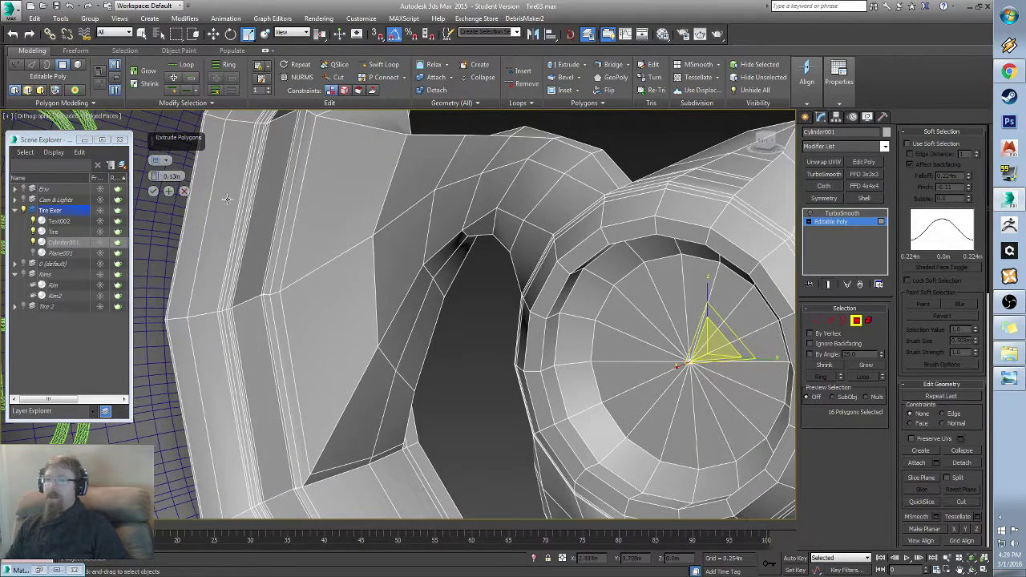
pyautogui.moveTo(155, 175); pyautogui.dragTo(160, 140)
pyautogui.click(155, 161)
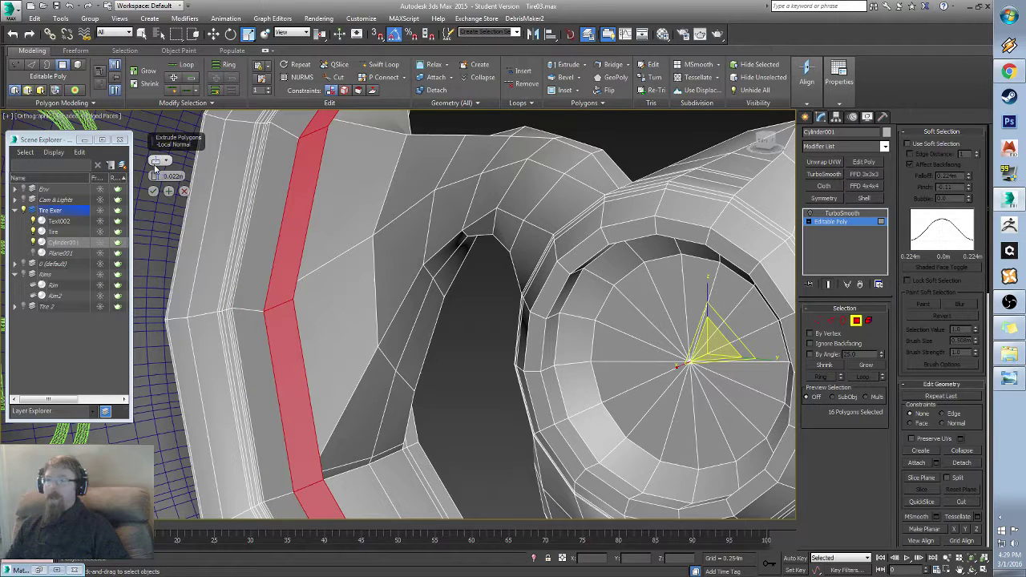
pyautogui.moveTo(158, 181); pyautogui.dragTo(168, 202)
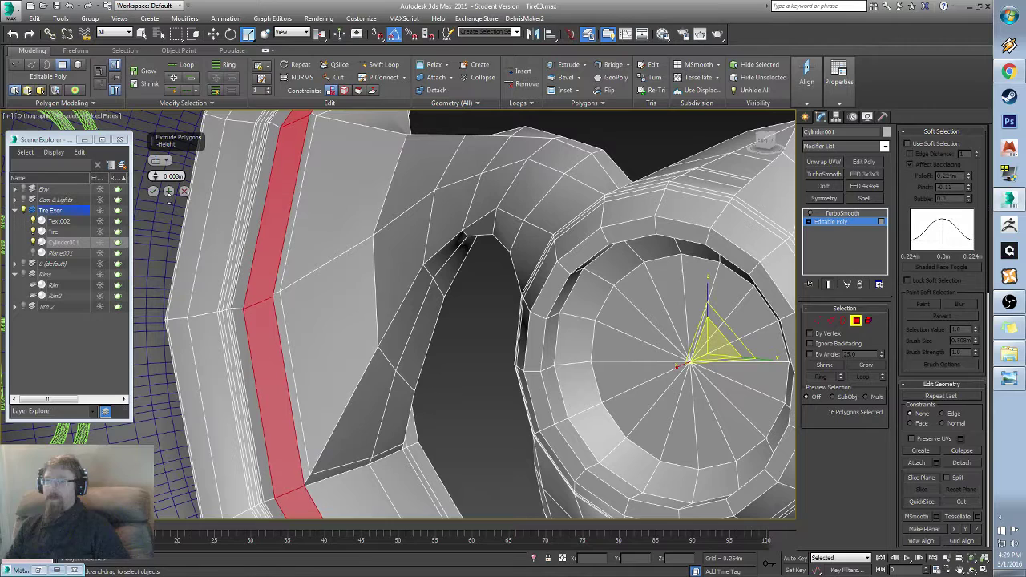
pyautogui.click(154, 192)
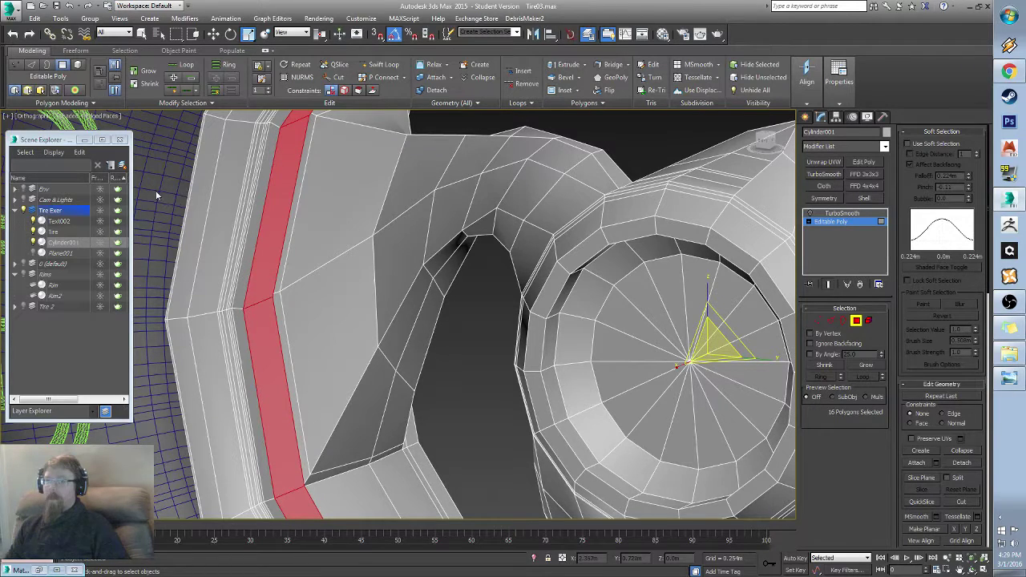
# Step: Scale the extruded polygon loop along X to about 18% to form a narrow ridge, and leave polygon editing
pyautogui.keyDown('alt'); pyautogui.moveTo(357, 273); pyautogui.dragTo(339, 281, button='middle'); pyautogui.keyUp('alt')
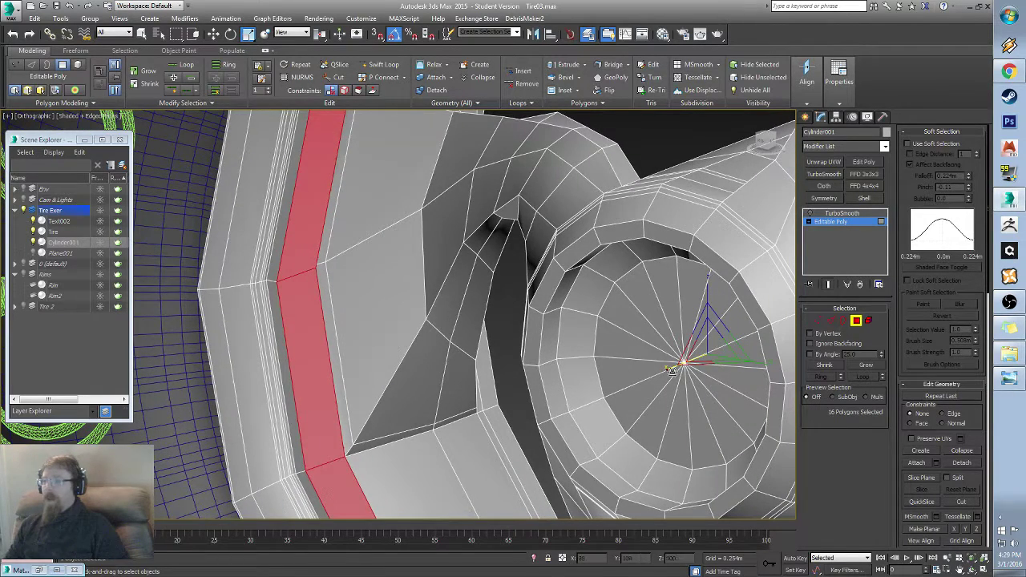
pyautogui.moveTo(672, 371); pyautogui.dragTo(748, 347)
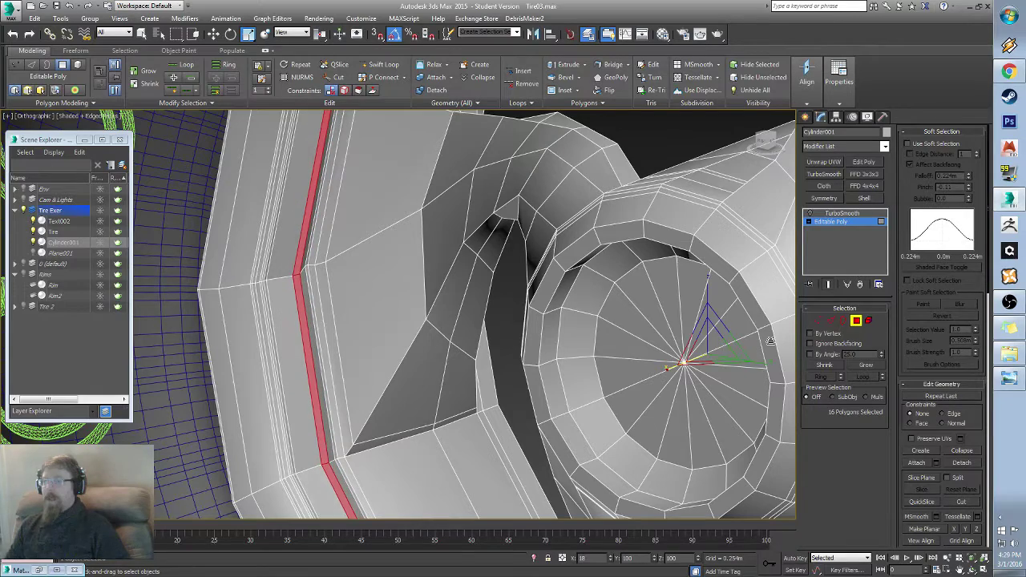
pyautogui.keyDown('alt'); pyautogui.moveTo(690, 352); pyautogui.dragTo(675, 335, button='middle'); pyautogui.keyUp('alt')
pyautogui.click(859, 323)
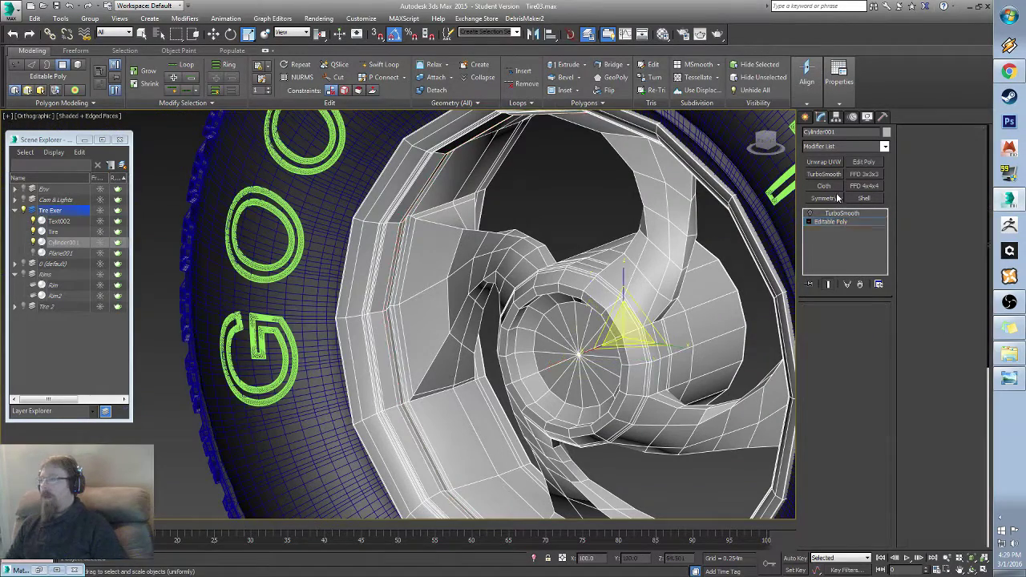
# Step: Turn TurboSmooth back on and examine the smoothed ridge and spokes with and without edges shown
pyautogui.click(814, 214)
pyautogui.press('F4')
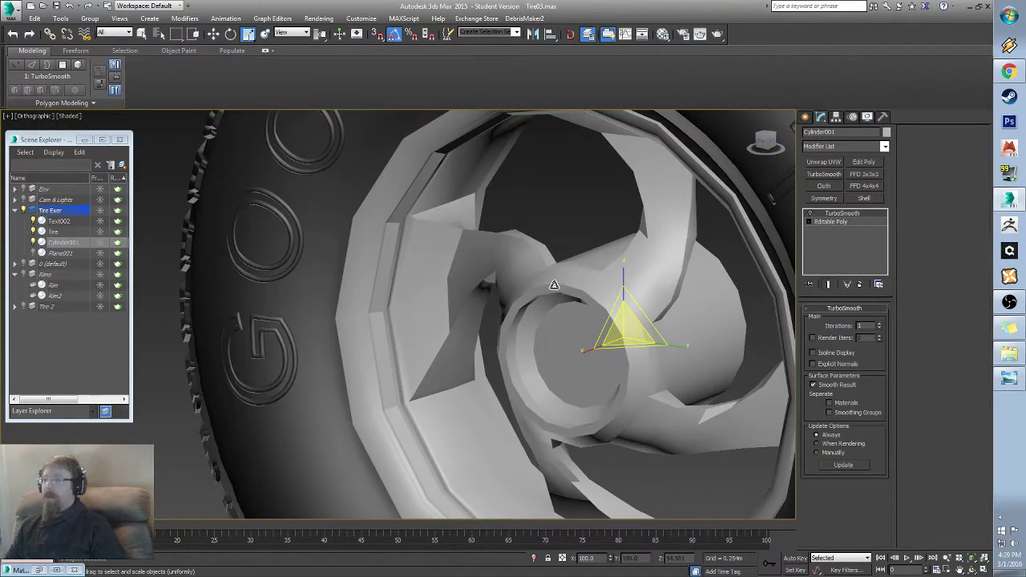
pyautogui.click(811, 213)
pyautogui.keyDown('alt'); pyautogui.moveTo(557, 288); pyautogui.dragTo(433, 287, button='middle'); pyautogui.keyUp('alt')
pyautogui.scroll(-3, 582, 278)
pyautogui.scroll(5, 393, 288)
pyautogui.press('F4')
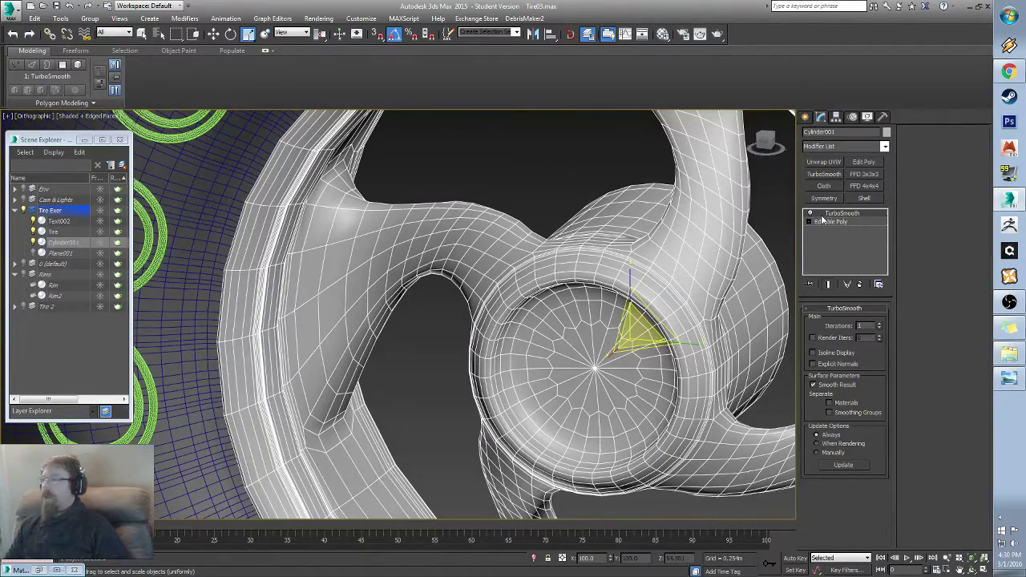
# Step: Turn off TurboSmooth and select the four front polygons at the flared outer end of the rim's left spoke
pyautogui.click(810, 214)
pyautogui.keyDown('alt'); pyautogui.moveTo(433, 274); pyautogui.dragTo(468, 250, button='middle'); pyautogui.keyUp('alt')
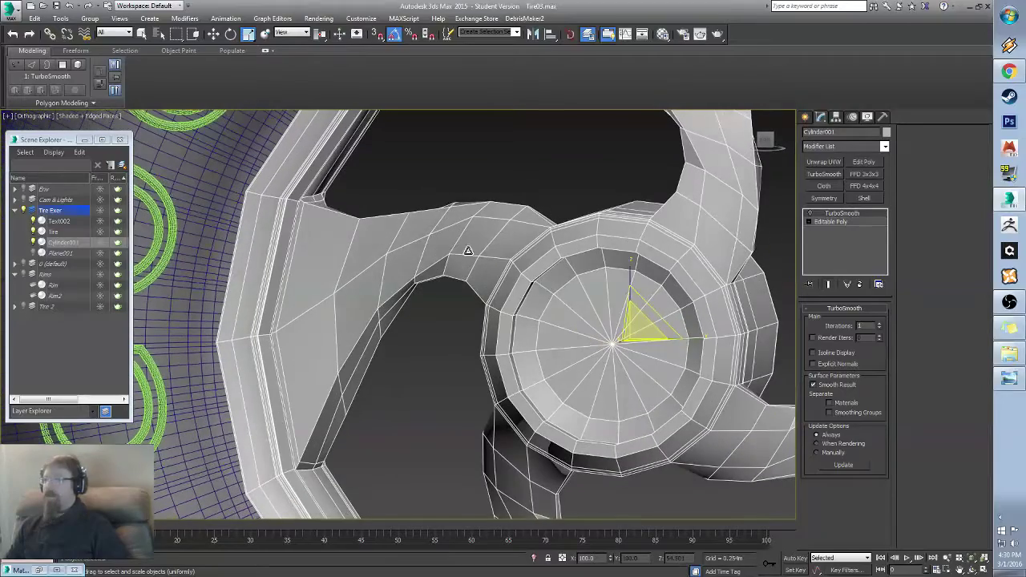
pyautogui.click(831, 222)
pyautogui.click(856, 324)
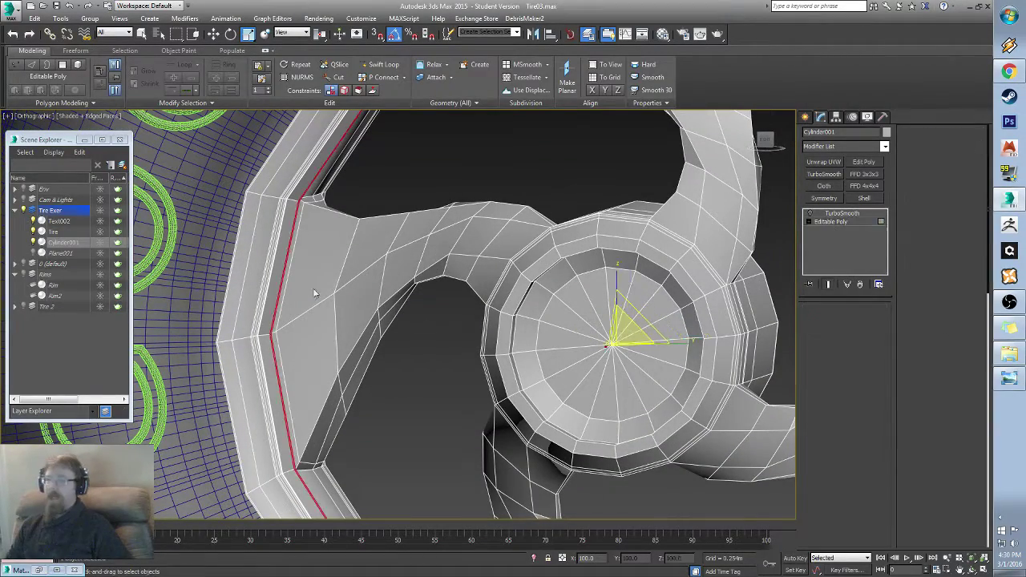
pyautogui.press('4')
pyautogui.click(319, 264)
pyautogui.keyDown('ctrl'); pyautogui.click(323, 332); pyautogui.keyUp('ctrl')
pyautogui.keyDown('ctrl'); pyautogui.click(377, 297); pyautogui.keyUp('ctrl')
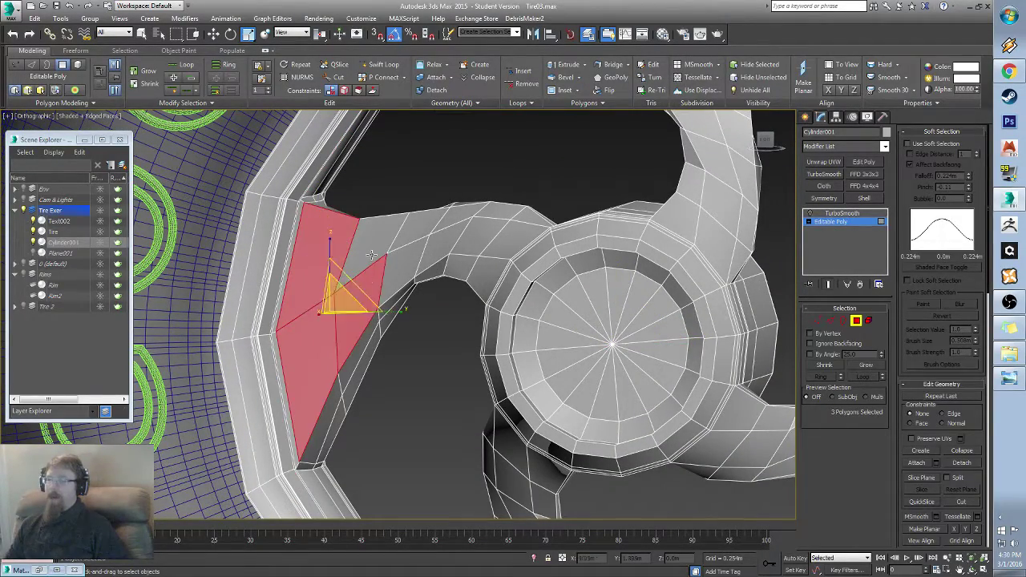
pyautogui.keyDown('ctrl'); pyautogui.click(371, 255); pyautogui.keyUp('ctrl')
# Step: Add the four front polygons at the outer end of the upper spoke to the polygon selection
pyautogui.keyDown('alt'); pyautogui.moveTo(591, 198); pyautogui.dragTo(447, 250, button='middle'); pyautogui.keyUp('alt')
pyautogui.keyDown('ctrl'); pyautogui.click(451, 145); pyautogui.keyUp('ctrl')
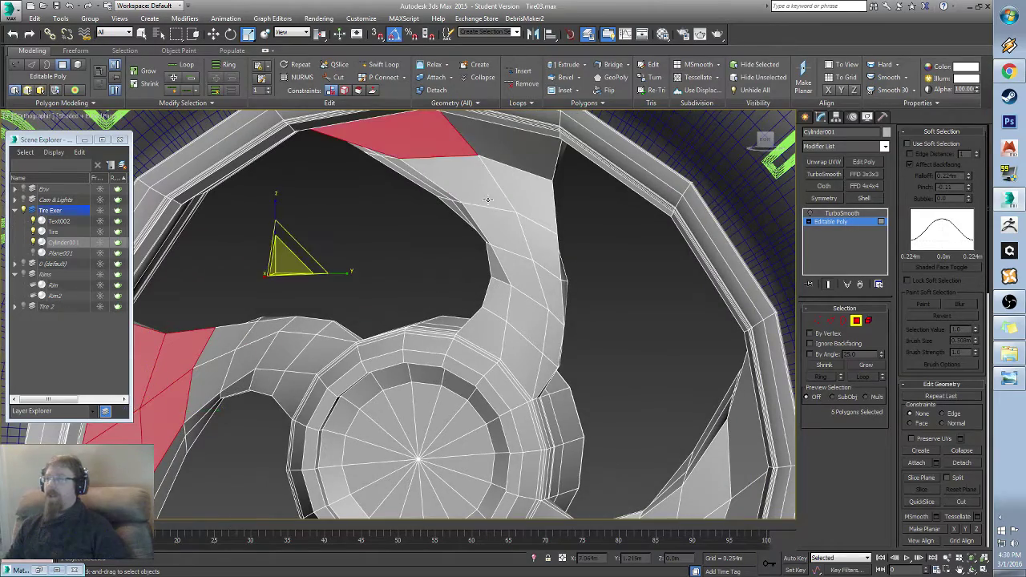
pyautogui.keyDown('ctrl'); pyautogui.click(457, 181); pyautogui.keyUp('ctrl')
pyautogui.keyDown('ctrl'); pyautogui.click(513, 179); pyautogui.keyUp('ctrl')
pyautogui.keyDown('ctrl'); pyautogui.click(504, 148); pyautogui.keyUp('ctrl')
# Step: Add the four front polygons at the outer end of the right spoke to the selection
pyautogui.keyDown('alt'); pyautogui.moveTo(503, 147); pyautogui.dragTo(561, 273, button='middle'); pyautogui.keyUp('alt')
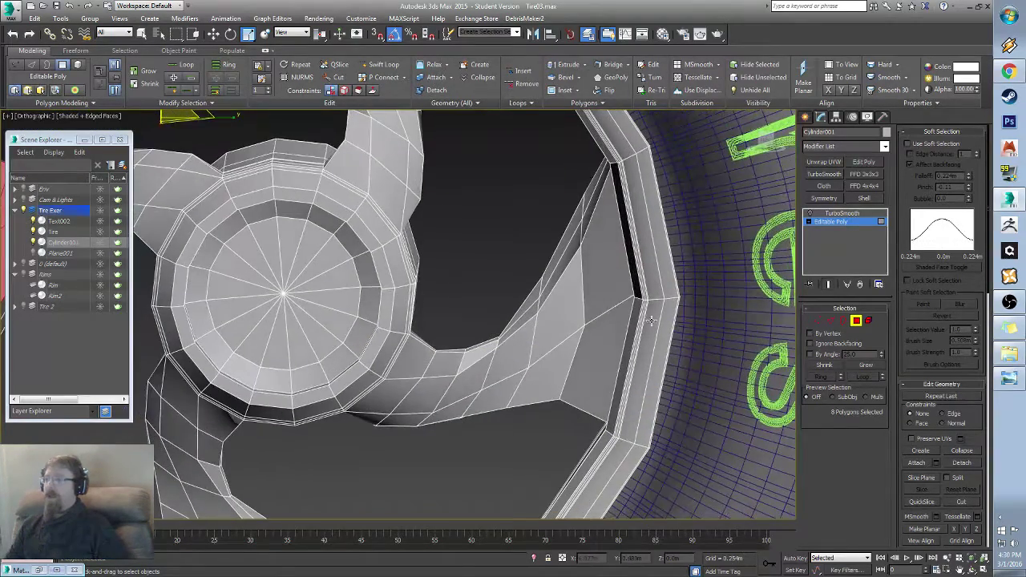
pyautogui.keyDown('ctrl'); pyautogui.click(602, 286); pyautogui.keyUp('ctrl')
pyautogui.keyDown('ctrl'); pyautogui.click(543, 344); pyautogui.keyUp('ctrl')
pyautogui.keyDown('ctrl'); pyautogui.click(563, 373); pyautogui.keyUp('ctrl')
pyautogui.keyDown('ctrl'); pyautogui.click(593, 373); pyautogui.keyUp('ctrl')
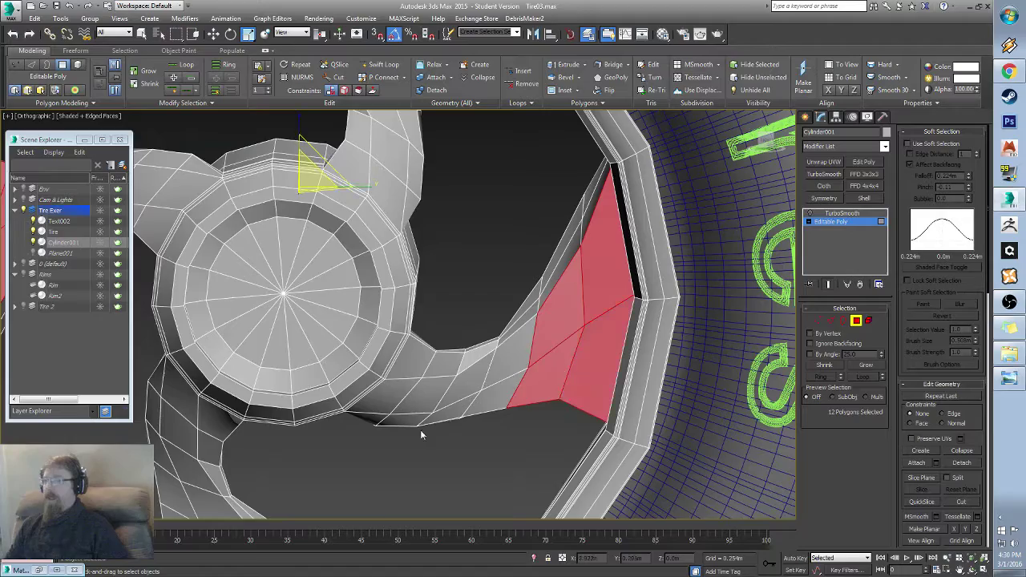
# Step: Add the four front polygons at the outer end of the lower spoke to the selection
pyautogui.moveTo(422, 434); pyautogui.dragTo(594, 215, button='middle')
pyautogui.keyDown('ctrl'); pyautogui.click(397, 393); pyautogui.keyUp('ctrl')
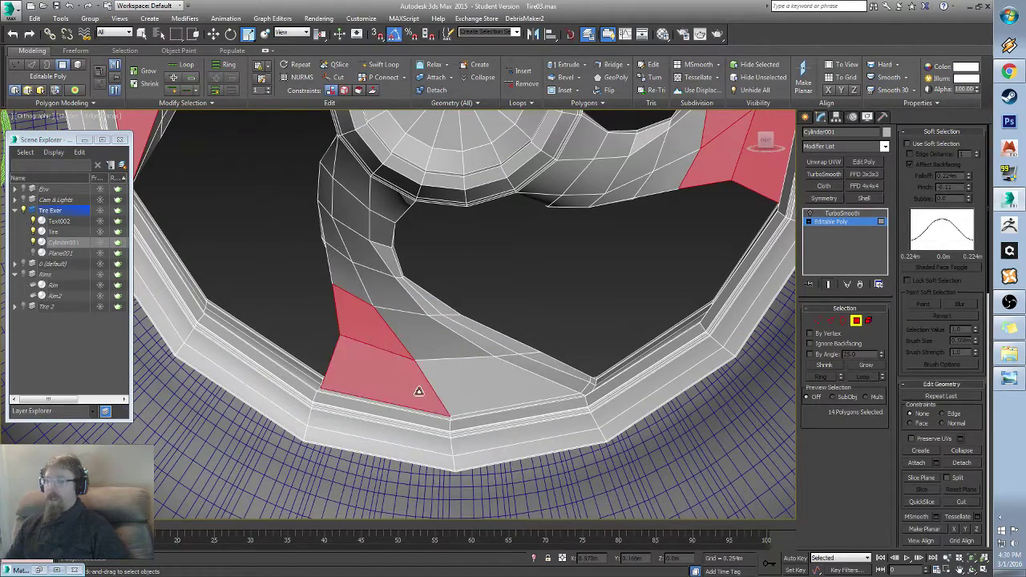
pyautogui.keyDown('ctrl'); pyautogui.click(449, 382); pyautogui.keyUp('ctrl')
pyautogui.keyDown('ctrl'); pyautogui.click(420, 331); pyautogui.keyUp('ctrl')
# Step: Extend the selection with the four matching polygons on the back of the lower spoke's outer end
pyautogui.keyDown('alt'); pyautogui.moveTo(420, 330); pyautogui.dragTo(419, 388, button='middle'); pyautogui.keyUp('alt')
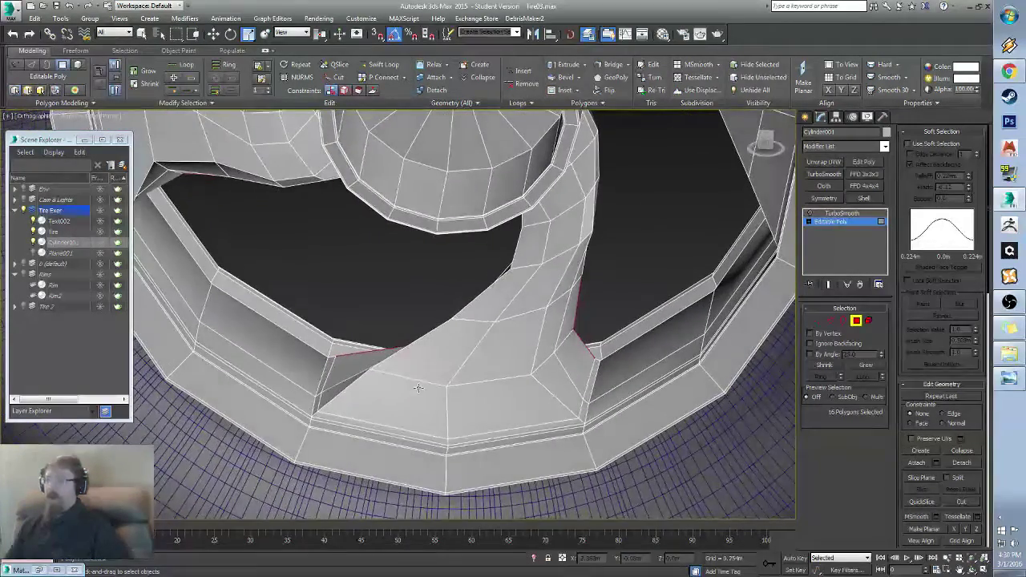
pyautogui.keyDown('ctrl'); pyautogui.click(423, 367); pyautogui.keyUp('ctrl')
pyautogui.keyDown('ctrl'); pyautogui.click(425, 400); pyautogui.keyUp('ctrl')
pyautogui.keyDown('ctrl'); pyautogui.click(527, 401); pyautogui.keyUp('ctrl')
pyautogui.keyDown('ctrl'); pyautogui.click(517, 339); pyautogui.keyUp('ctrl')
# Step: Add the four back polygons at the outer end of the neighbouring left spoke, seen from behind the rim
pyautogui.keyDown('alt'); pyautogui.moveTo(518, 339); pyautogui.dragTo(397, 283, button='middle'); pyautogui.keyUp('alt')
pyautogui.keyDown('ctrl'); pyautogui.click(261, 191); pyautogui.keyUp('ctrl')
pyautogui.keyDown('ctrl'); pyautogui.click(271, 261); pyautogui.keyUp('ctrl')
pyautogui.keyDown('ctrl'); pyautogui.click(308, 250); pyautogui.keyUp('ctrl')
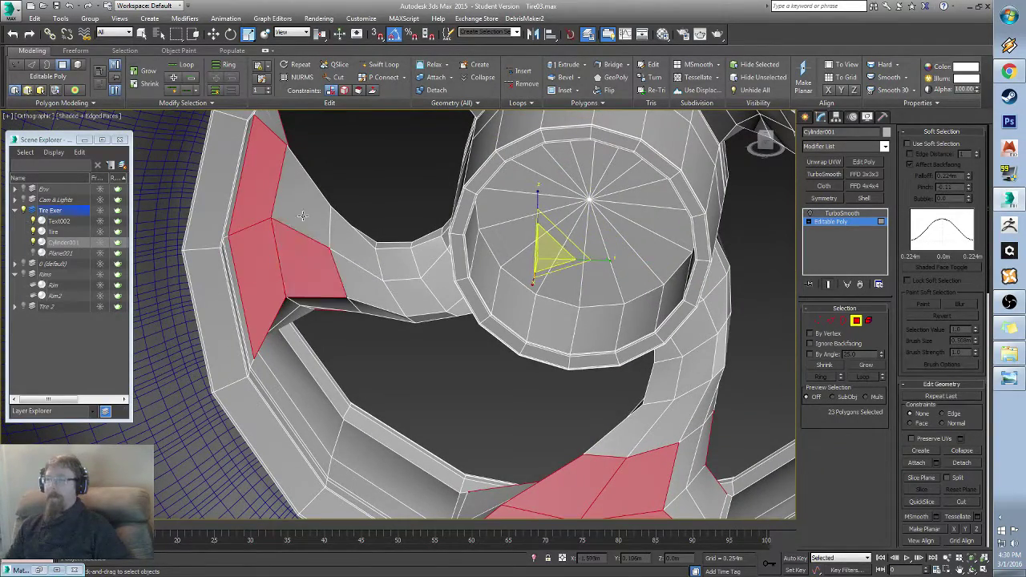
pyautogui.keyDown('ctrl'); pyautogui.click(303, 214); pyautogui.keyUp('ctrl')
# Step: Add the back polygons at the outer end of the upper spoke to the selection
pyautogui.keyDown('alt'); pyautogui.moveTo(382, 197); pyautogui.dragTo(470, 205, button='middle'); pyautogui.keyUp('alt')
pyautogui.keyDown('ctrl'); pyautogui.click(477, 117); pyautogui.keyUp('ctrl')
pyautogui.keyDown('ctrl'); pyautogui.click(485, 158); pyautogui.keyUp('ctrl')
pyautogui.keyDown('ctrl'); pyautogui.click(539, 156); pyautogui.keyUp('ctrl')
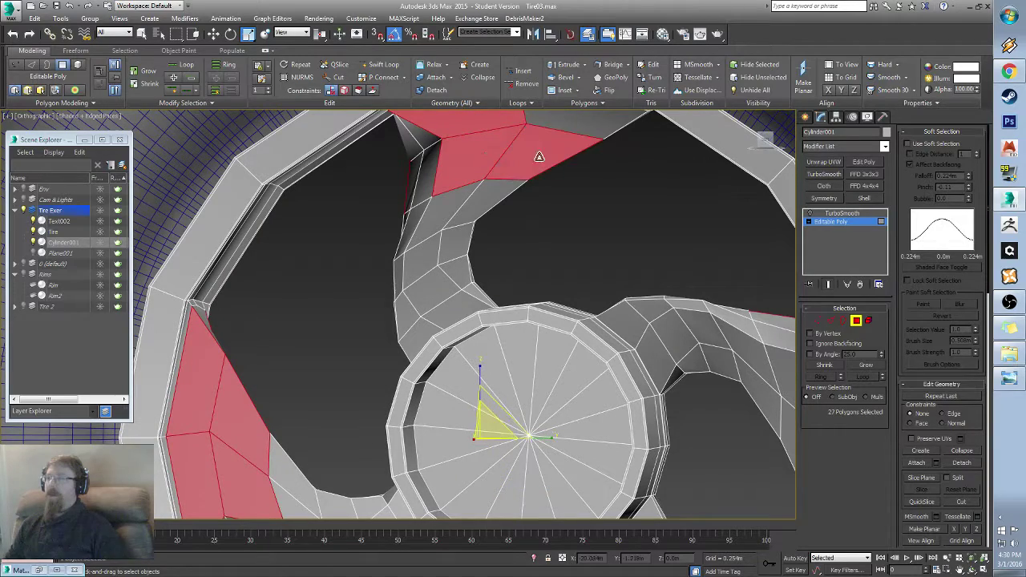
# Step: Add the remaining polygons at the spokes' flared outer ends, on the rim side without lettering, to the polygon selection
pyautogui.keyDown('ctrl'); pyautogui.click(557, 128); pyautogui.keyUp('ctrl')
pyautogui.keyDown('alt'); pyautogui.moveTo(574, 163); pyautogui.dragTo(587, 297, button='middle'); pyautogui.keyUp('alt')
pyautogui.keyDown('ctrl'); pyautogui.click(625, 269); pyautogui.keyUp('ctrl')
pyautogui.keyDown('ctrl'); pyautogui.click(566, 302); pyautogui.keyUp('ctrl')
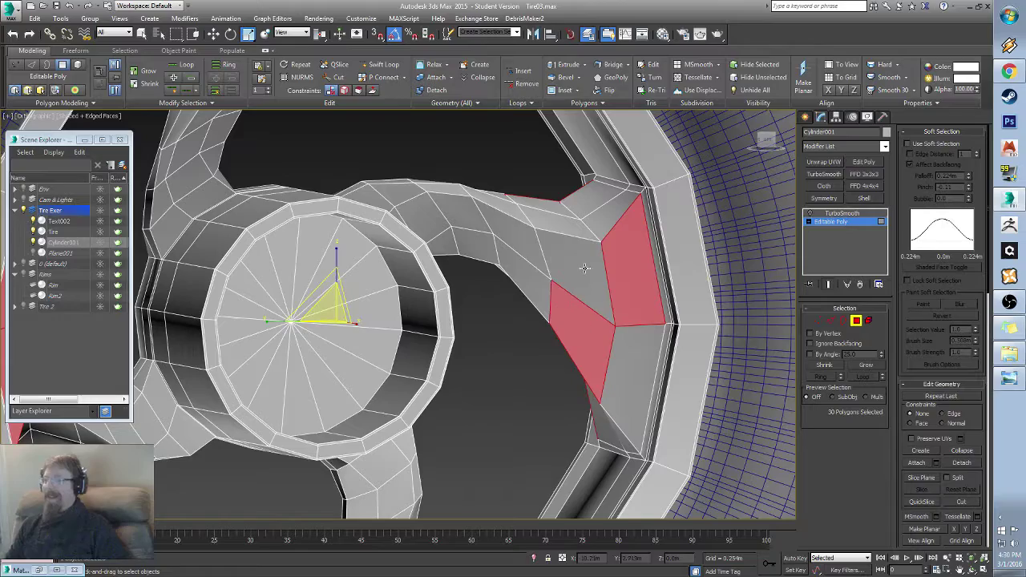
pyautogui.keyDown('ctrl'); pyautogui.click(585, 268); pyautogui.keyUp('ctrl')
pyautogui.keyDown('ctrl'); pyautogui.click(635, 345); pyautogui.keyUp('ctrl')
pyautogui.scroll(-5, 577, 269)
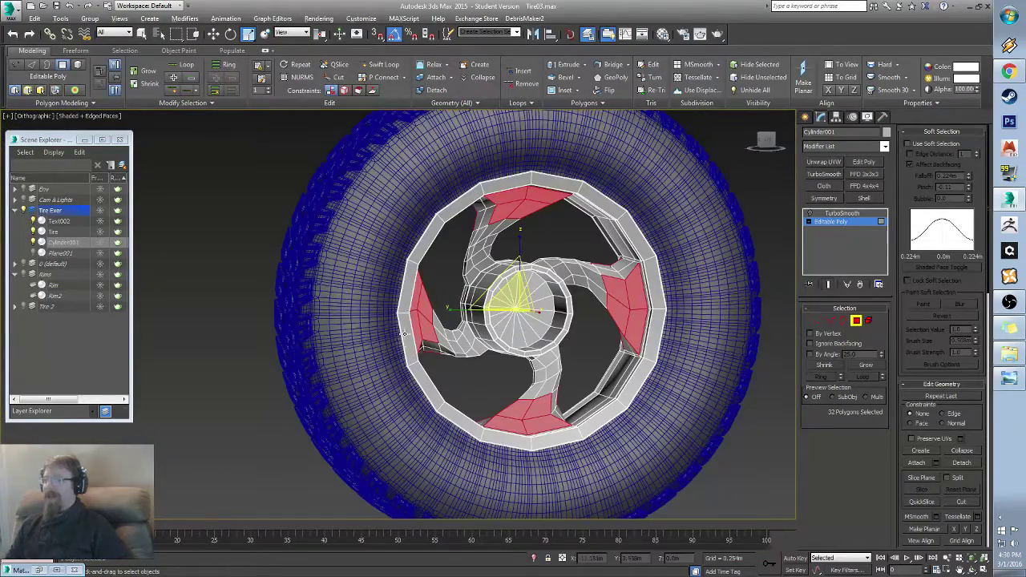
pyautogui.keyDown('alt'); pyautogui.moveTo(403, 335); pyautogui.dragTo(565, 347, button='middle'); pyautogui.keyUp('alt')
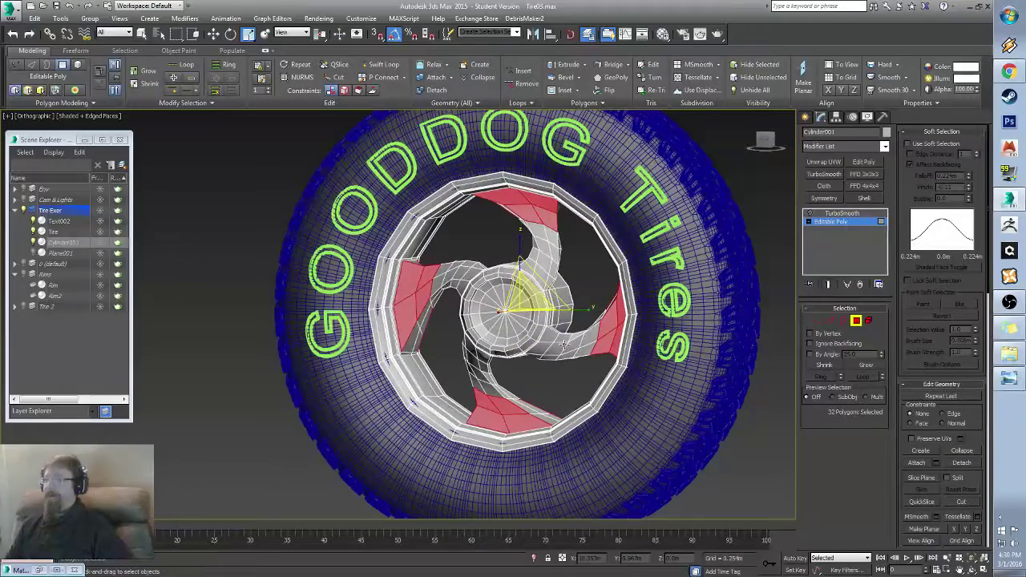
# Step: Inset the selected spoke-end polygons slightly and delete the inset faces to open holes in the spokes
pyautogui.click(561, 90)
pyautogui.scroll(6, 532, 216)
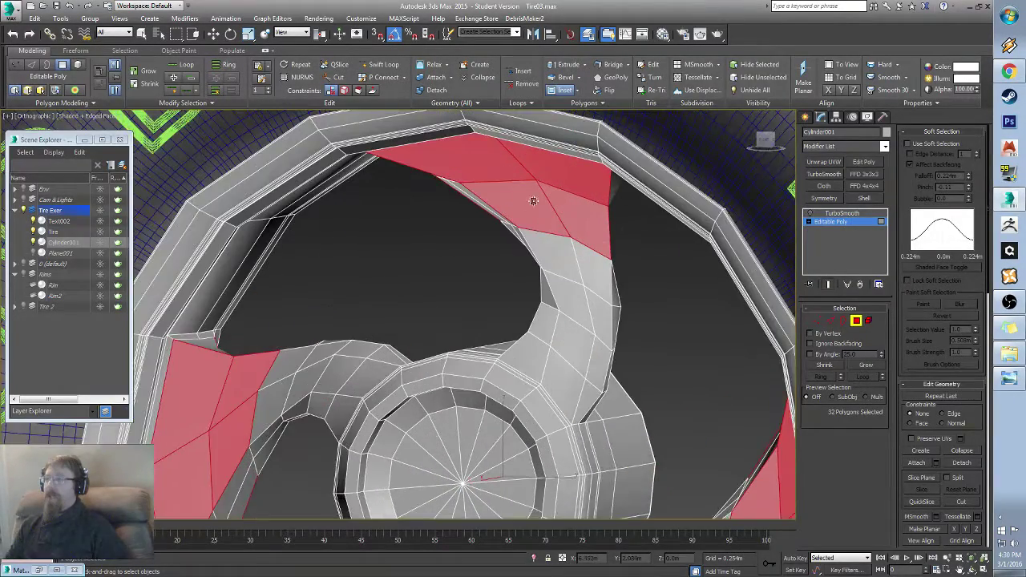
pyautogui.moveTo(524, 193); pyautogui.dragTo(527, 202)
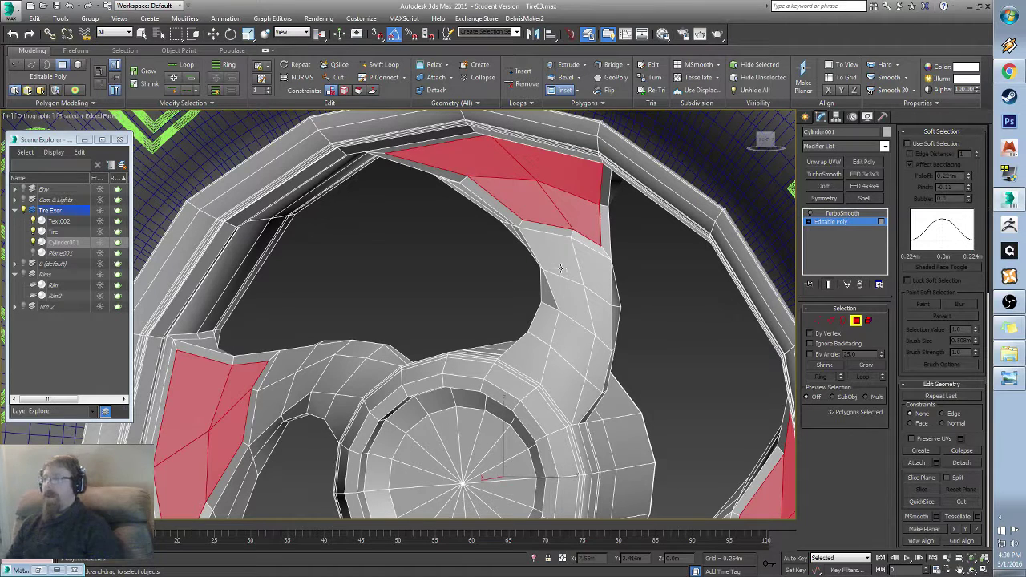
pyautogui.press('Delete')
# Step: Select the front and back borders of the top spoke's opening and preview a bridge between them with 2 segments
pyautogui.click(833, 322)
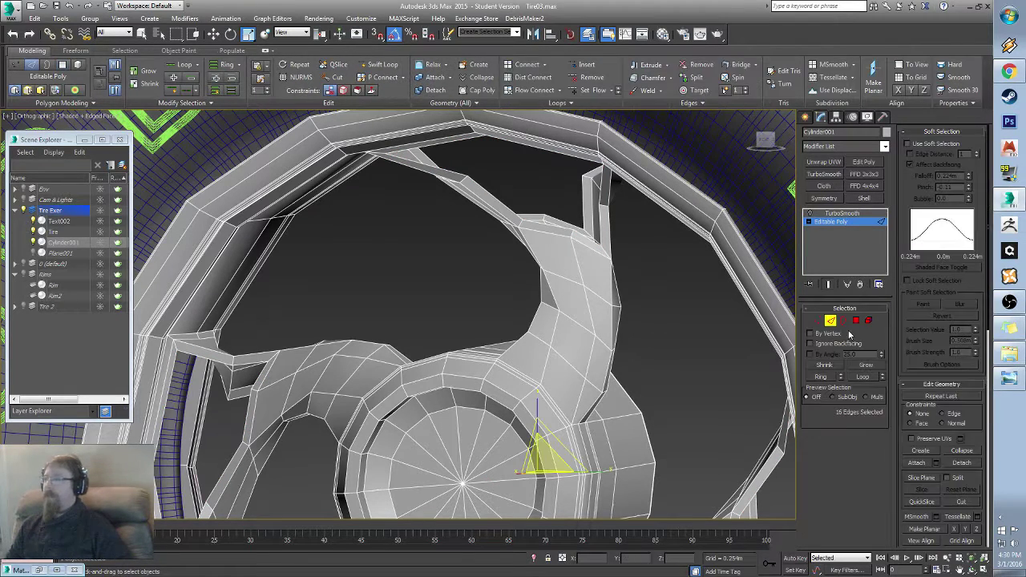
pyautogui.click(843, 320)
pyautogui.moveTo(356, 194); pyautogui.dragTo(445, 205)
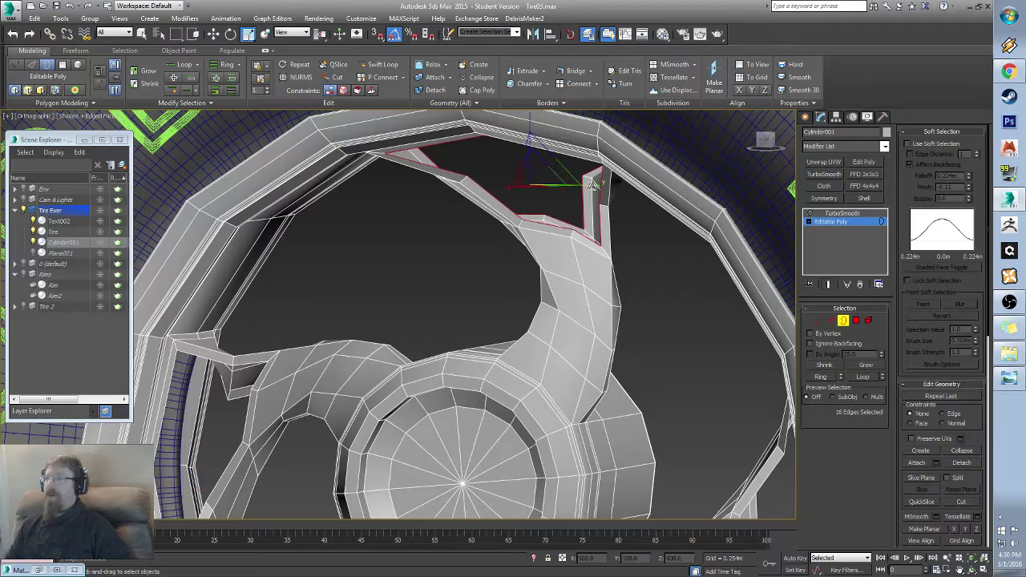
pyautogui.click(574, 72)
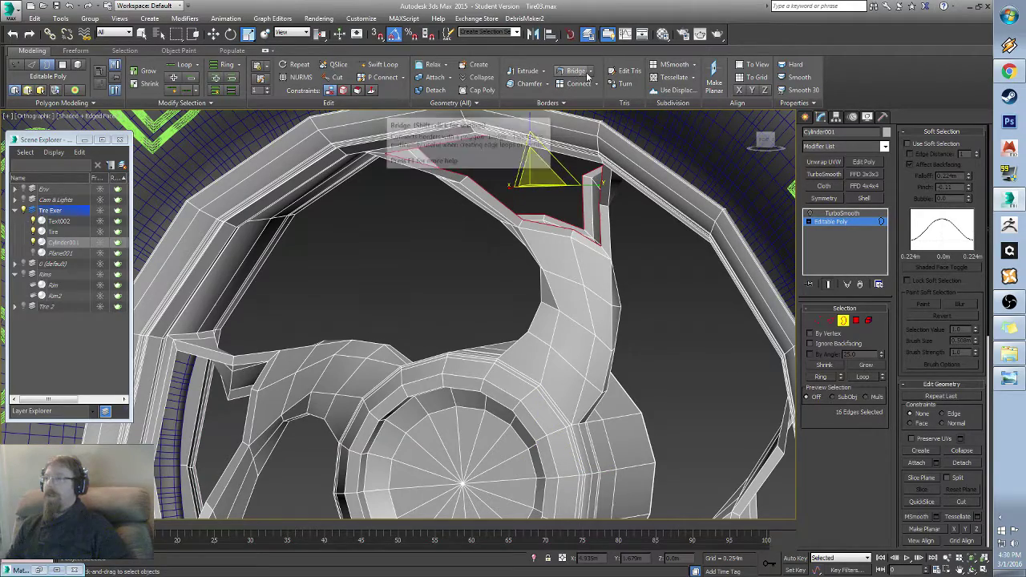
pyautogui.keyDown('alt'); pyautogui.moveTo(566, 210); pyautogui.dragTo(559, 190, button='middle'); pyautogui.keyUp('alt')
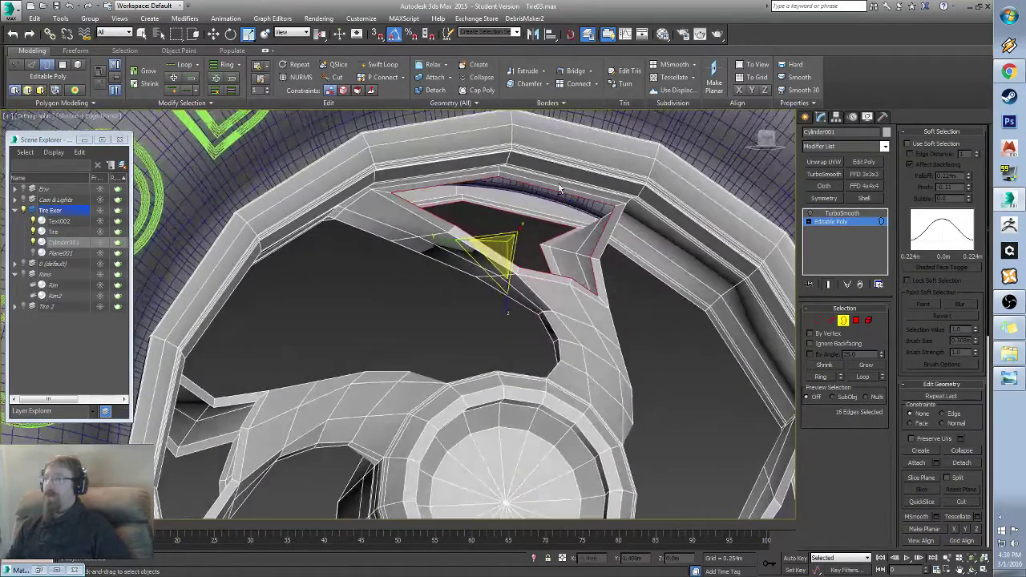
pyautogui.click(592, 71)
pyautogui.keyDown('alt'); pyautogui.moveTo(561, 241); pyautogui.dragTo(549, 275, button='middle'); pyautogui.keyUp('alt')
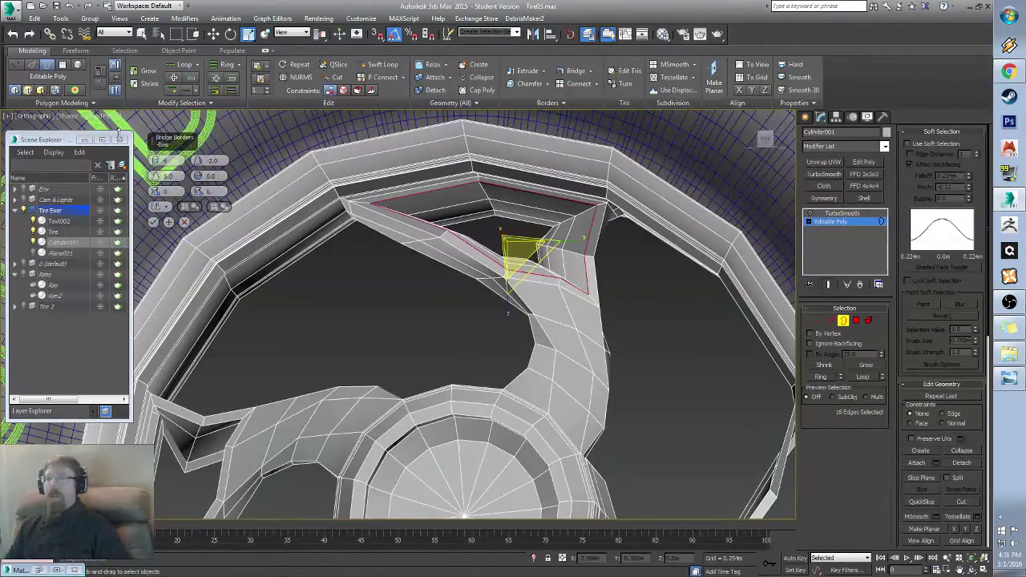
pyautogui.moveTo(155, 160); pyautogui.dragTo(156, 165)
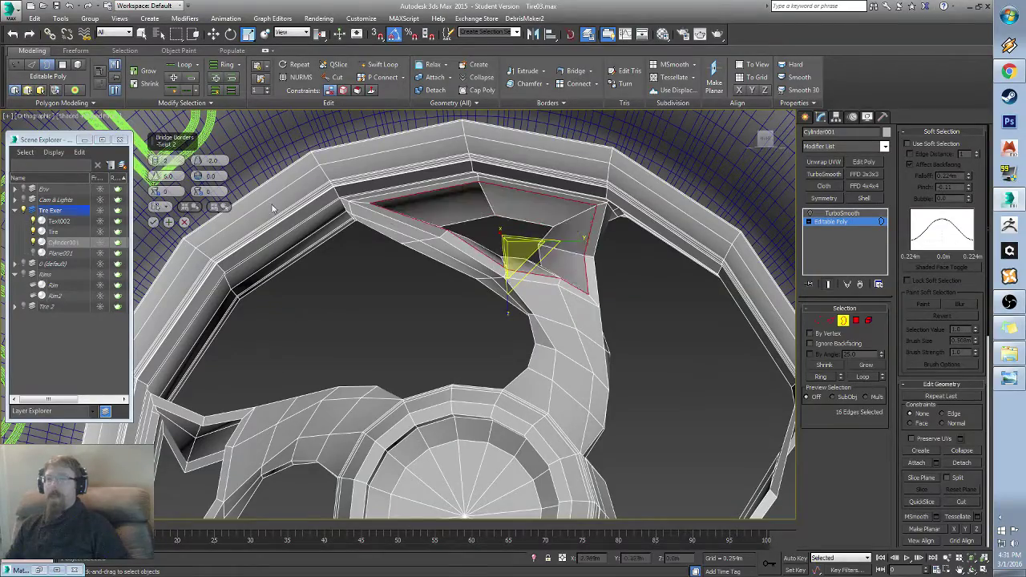
# Step: Set the bridge's taper to -1.5 and accept the bridge across the top spoke's opening
pyautogui.keyDown('alt'); pyautogui.moveTo(577, 264); pyautogui.dragTo(348, 258, button='middle'); pyautogui.keyUp('alt')
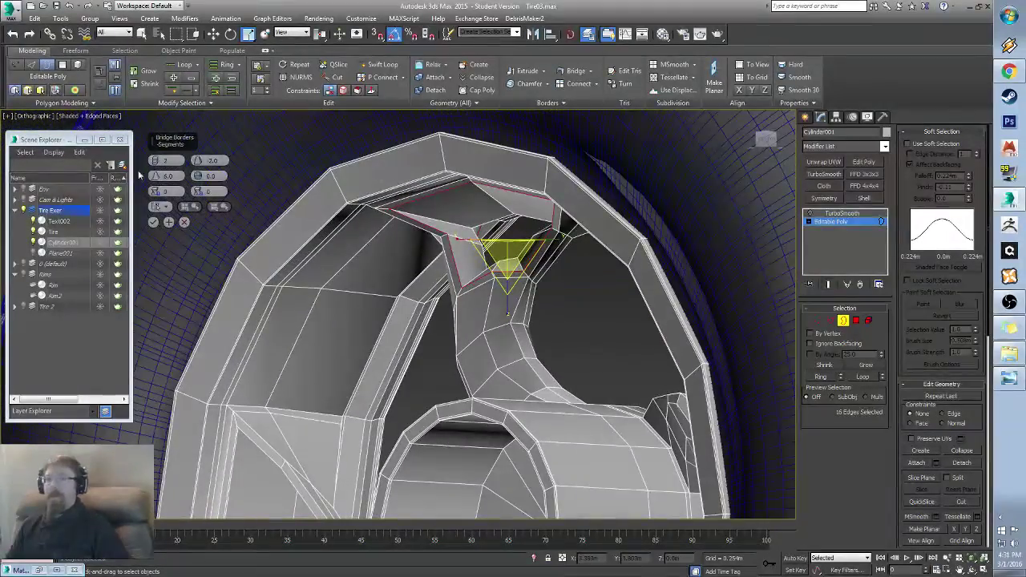
pyautogui.rightClick(197, 164)
pyautogui.keyDown('alt'); pyautogui.moveTo(320, 272); pyautogui.dragTo(252, 168, button='middle'); pyautogui.keyUp('alt')
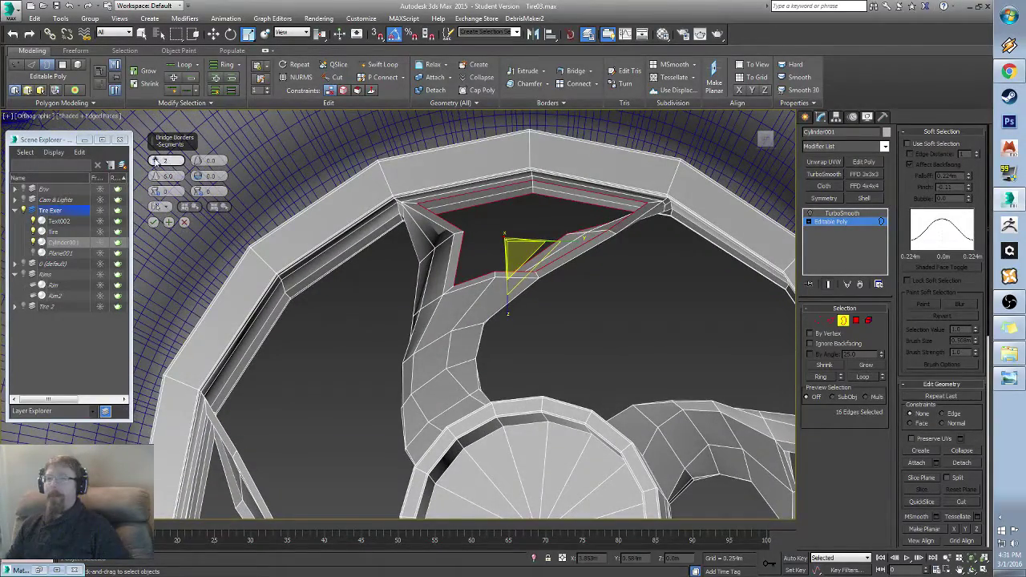
pyautogui.moveTo(197, 159); pyautogui.dragTo(197, 161)
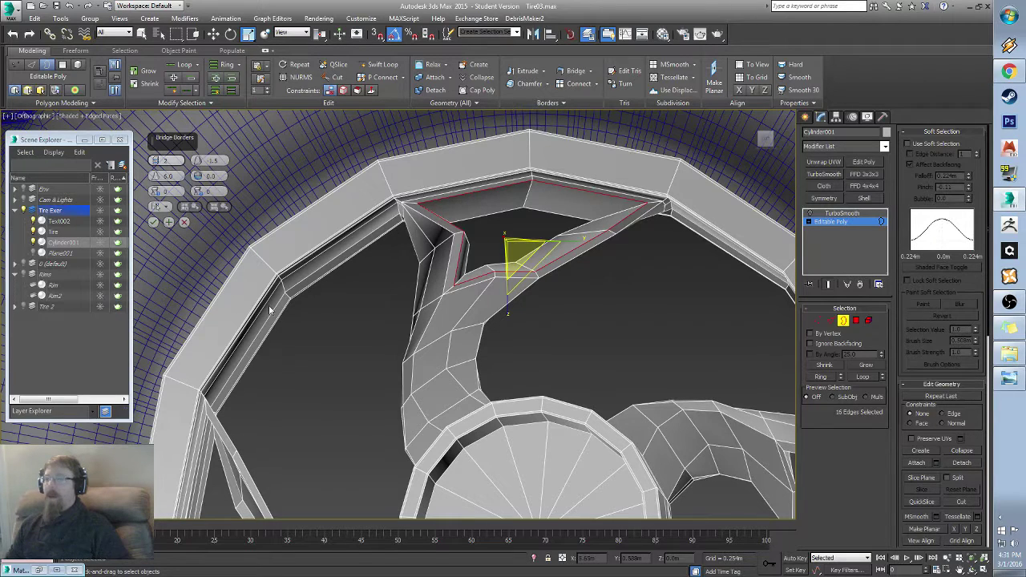
pyautogui.moveTo(372, 384); pyautogui.dragTo(414, 266, button='middle')
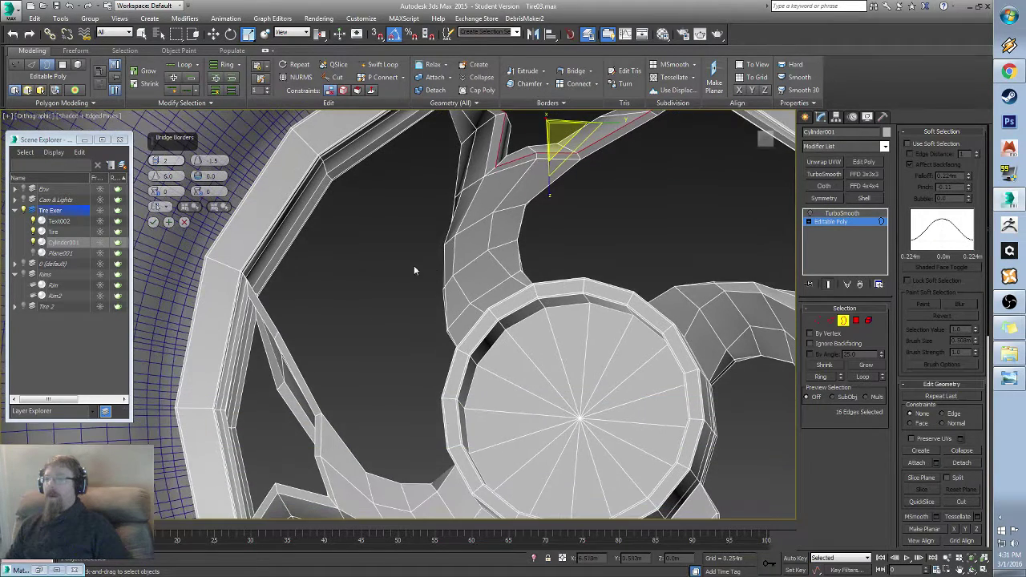
pyautogui.click(153, 223)
# Step: Turn on TurboSmooth and inspect the bridged spoke opening shaded without edge lines
pyautogui.scroll(-5, 532, 275)
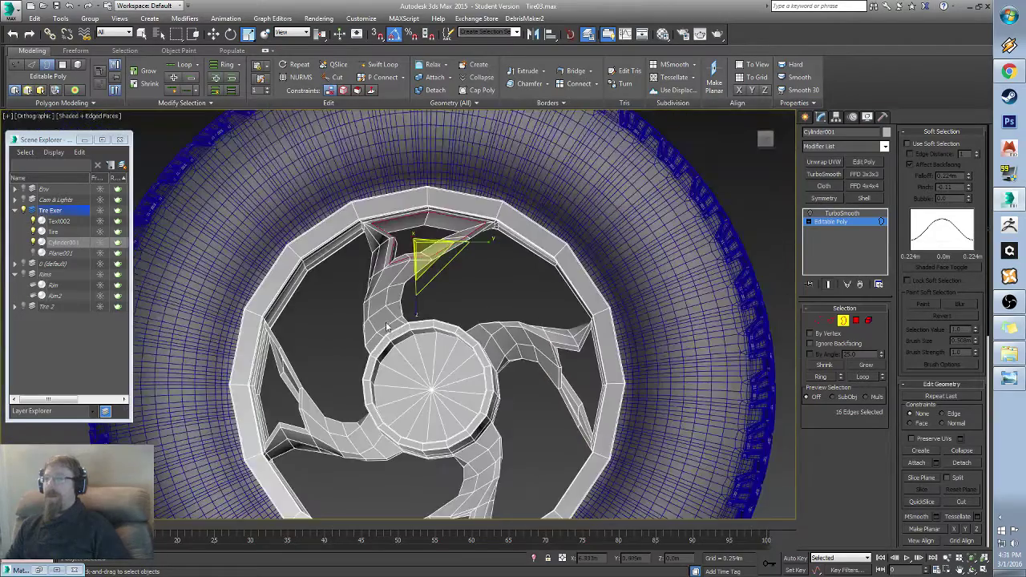
pyautogui.click(811, 214)
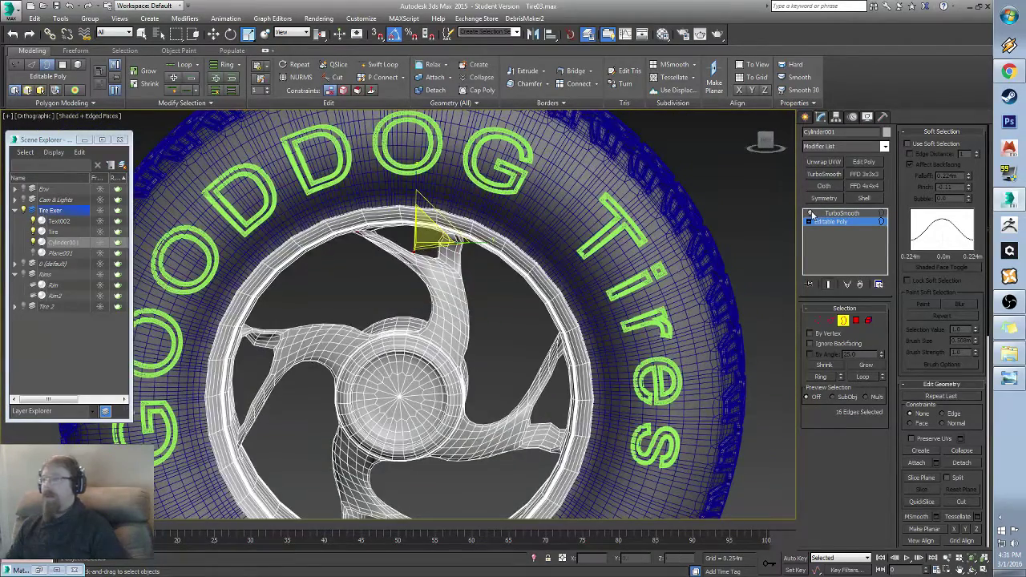
pyautogui.press('F4')
pyautogui.scroll(4, 449, 286)
pyautogui.moveTo(518, 307)
pyautogui.keyDown('alt'); pyautogui.mouseDown(button='middle')
pyautogui.moveTo(489, 299)
pyautogui.moveTo(504, 300)
pyautogui.mouseUp(button='middle'); pyautogui.keyUp('alt')
pyautogui.scroll(-3, 462, 337)
pyautogui.moveTo(461, 336)
pyautogui.keyDown('alt'); pyautogui.mouseDown(button='middle')
pyautogui.moveTo(478, 361)
pyautogui.moveTo(464, 353)
pyautogui.mouseUp(button='middle'); pyautogui.keyUp('alt')
pyautogui.press('F3')
pyautogui.press('F3')
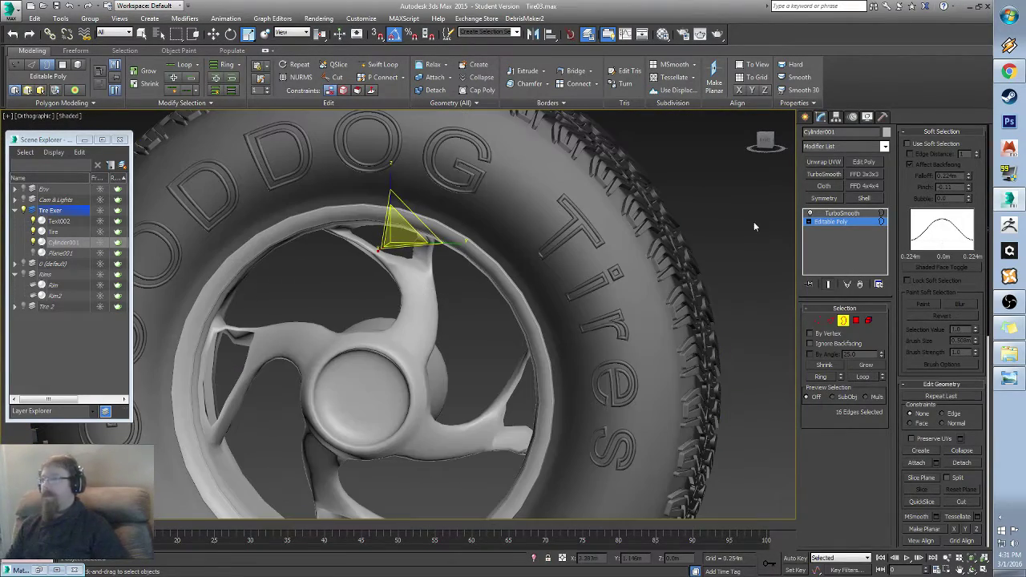
# Step: Turn off TurboSmooth and examine the spoke opening's mesh at vertex level with edged faces displayed
pyautogui.click(809, 214)
pyautogui.scroll(5, 446, 253)
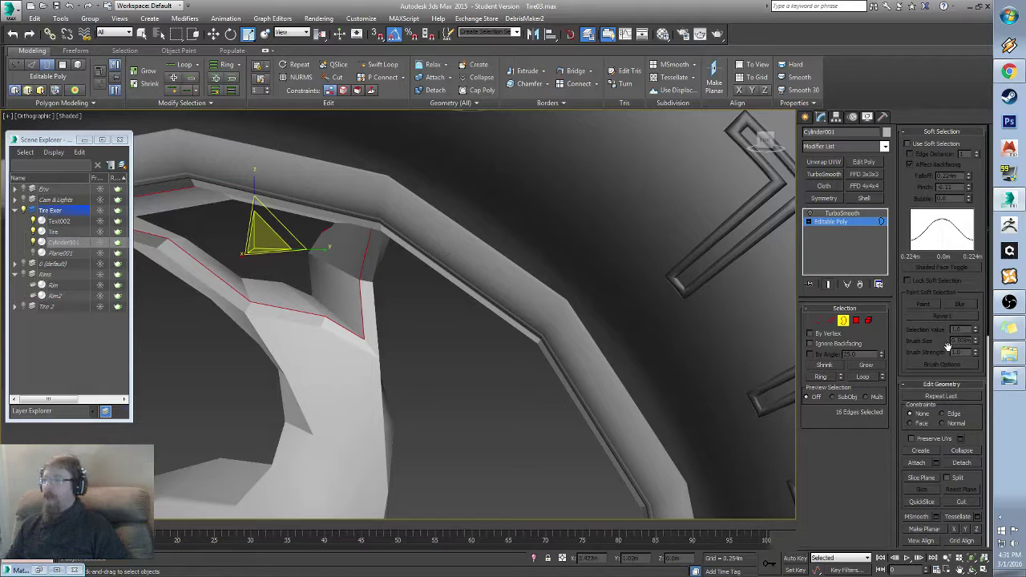
pyautogui.press('1')
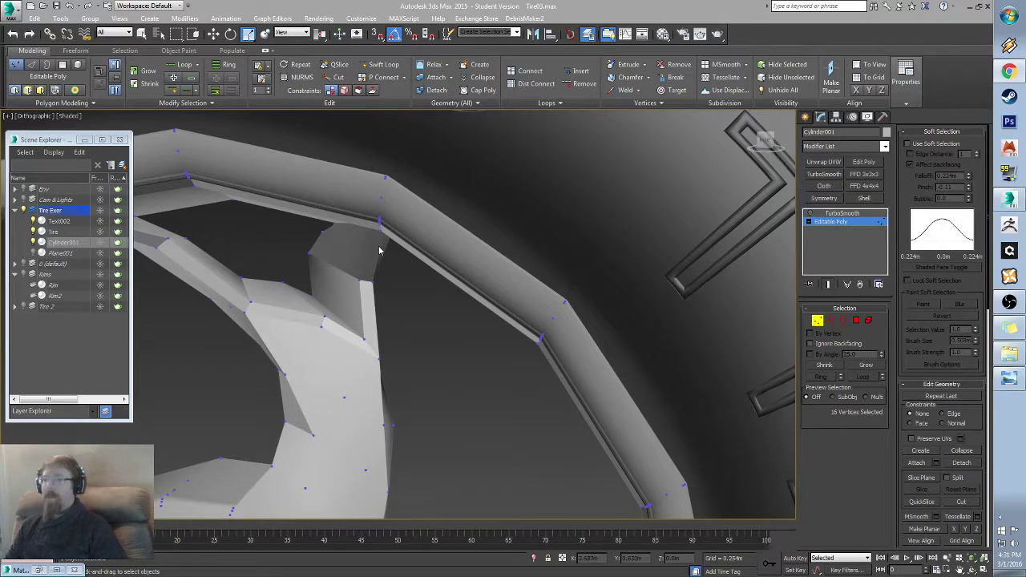
pyautogui.moveTo(380, 250); pyautogui.dragTo(506, 281, button='middle')
pyautogui.press('F4')
pyautogui.scroll(5, 514, 294)
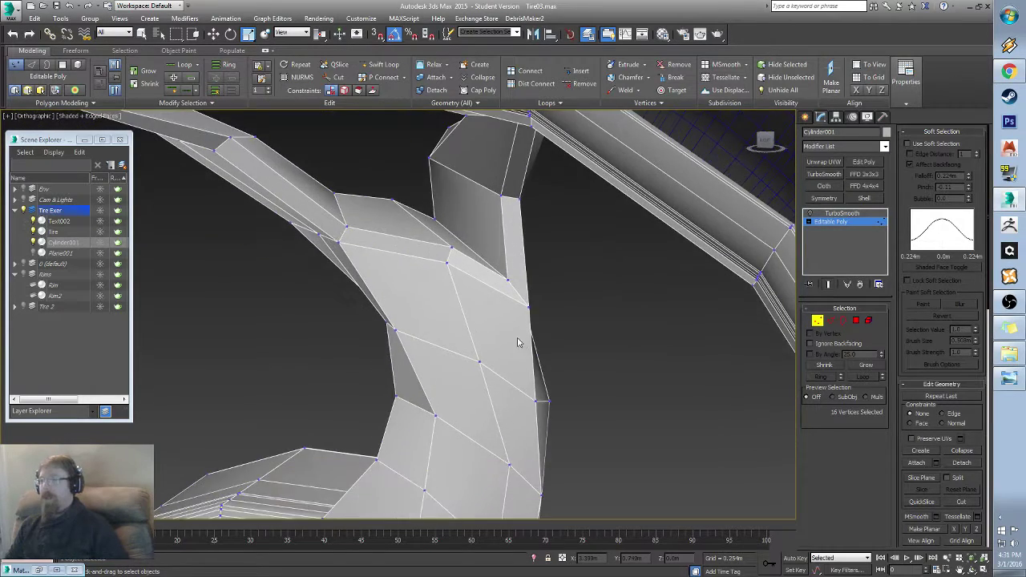
pyautogui.keyDown('alt'); pyautogui.moveTo(767, 139); pyautogui.dragTo(445, 294, button='middle'); pyautogui.keyUp('alt')
pyautogui.scroll(-6, 445, 295)
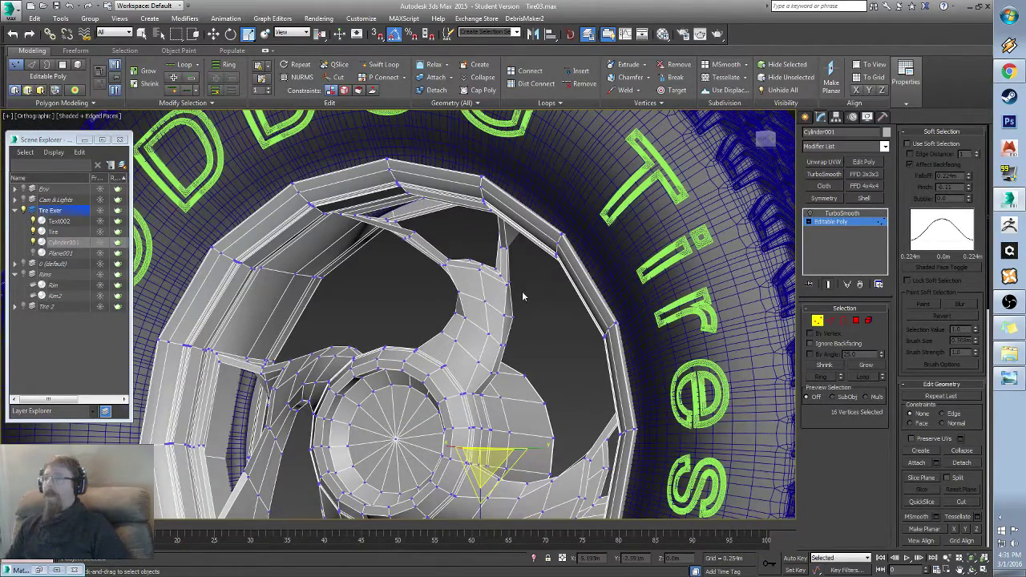
pyautogui.keyDown('alt'); pyautogui.moveTo(382, 375); pyautogui.dragTo(420, 387, button='middle'); pyautogui.keyUp('alt')
pyautogui.moveTo(471, 355); pyautogui.dragTo(788, 322, button='middle')
pyautogui.scroll(-5, 473, 258)
# Step: Leave vertex editing, hide the edged faces and turn TurboSmooth back on for the rim
pyautogui.click(818, 321)
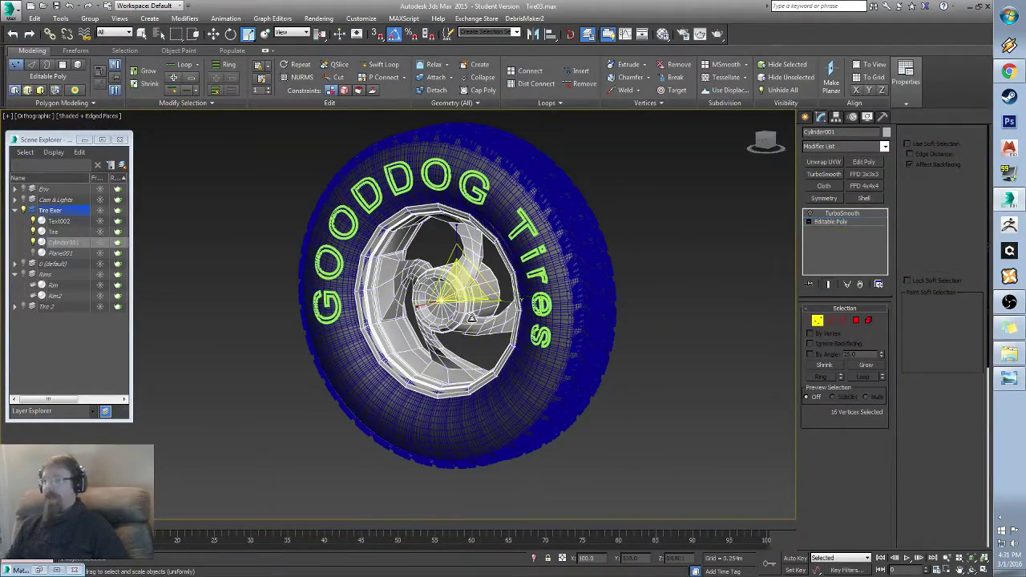
pyautogui.press('F4')
pyautogui.keyDown('alt'); pyautogui.moveTo(428, 337); pyautogui.dragTo(474, 339, button='middle'); pyautogui.keyUp('alt')
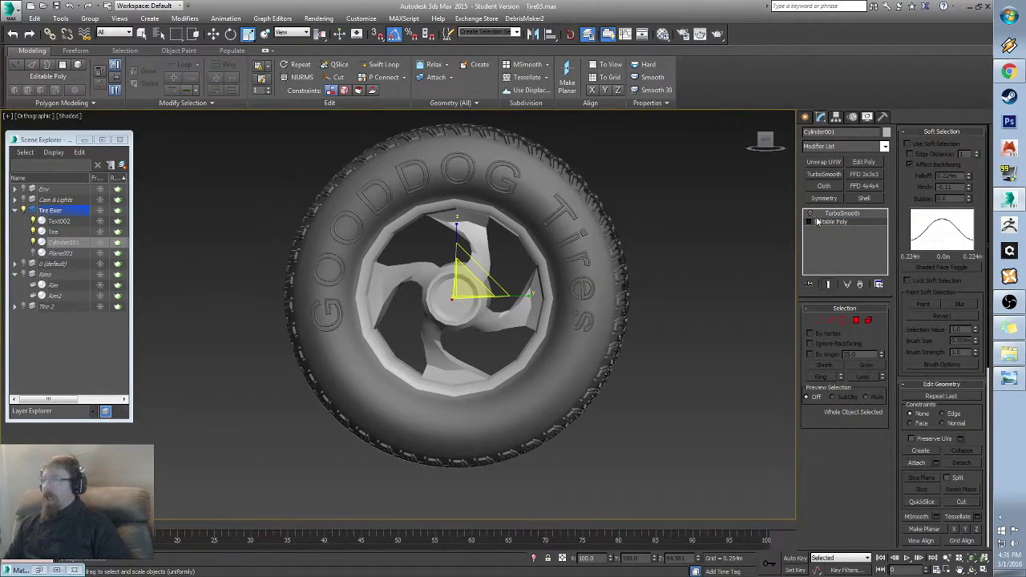
pyautogui.click(810, 214)
pyautogui.scroll(6, 465, 313)
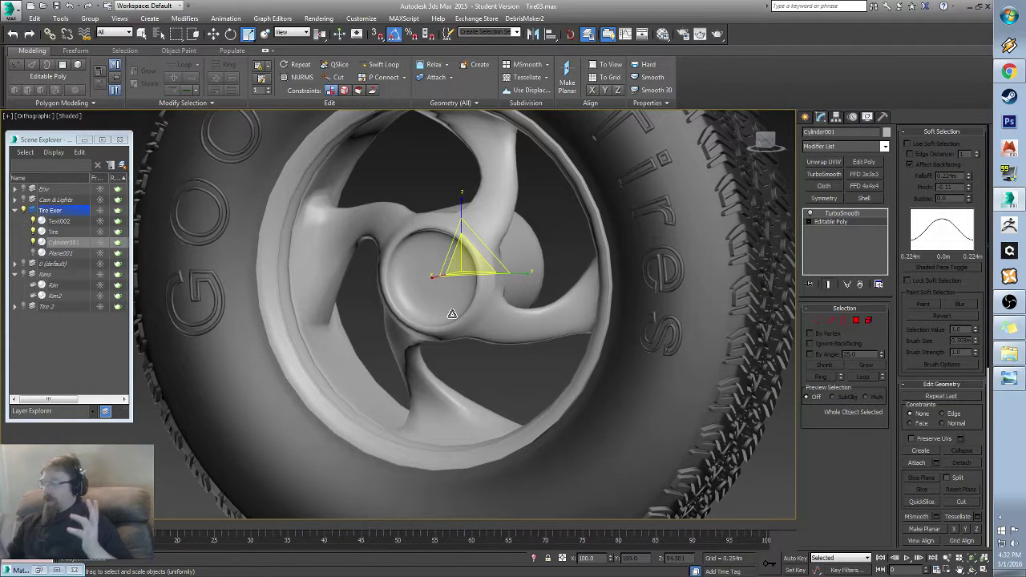
pyautogui.moveTo(453, 320)
pyautogui.keyDown('alt'); pyautogui.mouseDown(button='middle')
pyautogui.moveTo(441, 324)
pyautogui.moveTo(456, 327)
pyautogui.mouseUp(button='middle'); pyautogui.keyUp('alt')
pyautogui.scroll(-5, 456, 327)
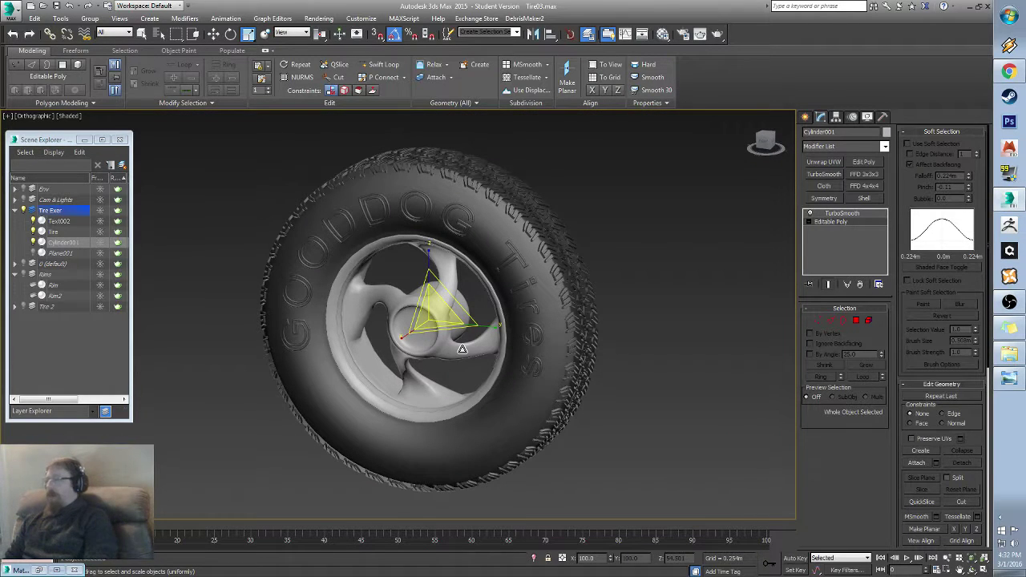
# Step: Create a large, flat standard-primitive box spanning well beyond the tire on all sides to serve as ground
pyautogui.click(805, 117)
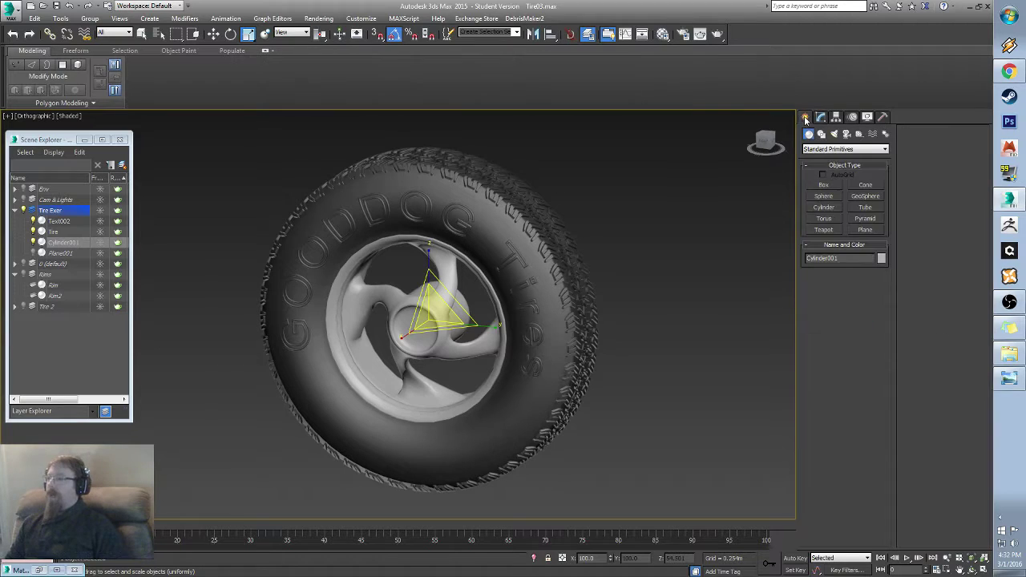
pyautogui.click(822, 185)
pyautogui.keyDown('alt'); pyautogui.moveTo(341, 361); pyautogui.dragTo(430, 341, button='middle'); pyautogui.keyUp('alt')
pyautogui.scroll(-4, 430, 341)
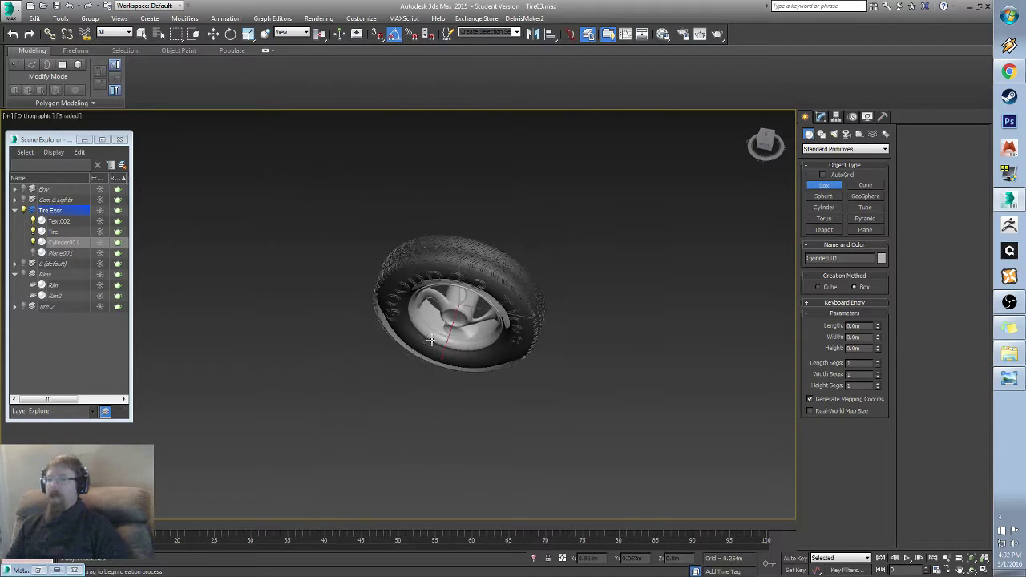
pyautogui.moveTo(232, 163); pyautogui.dragTo(702, 499)
pyautogui.click(704, 515)
# Step: Lower the box along Z to about -1.219 m so its top surface meets the bottom of the tire tread
pyautogui.keyDown('alt'); pyautogui.moveTo(576, 412); pyautogui.dragTo(572, 374, button='middle'); pyautogui.keyUp('alt')
pyautogui.press('w')
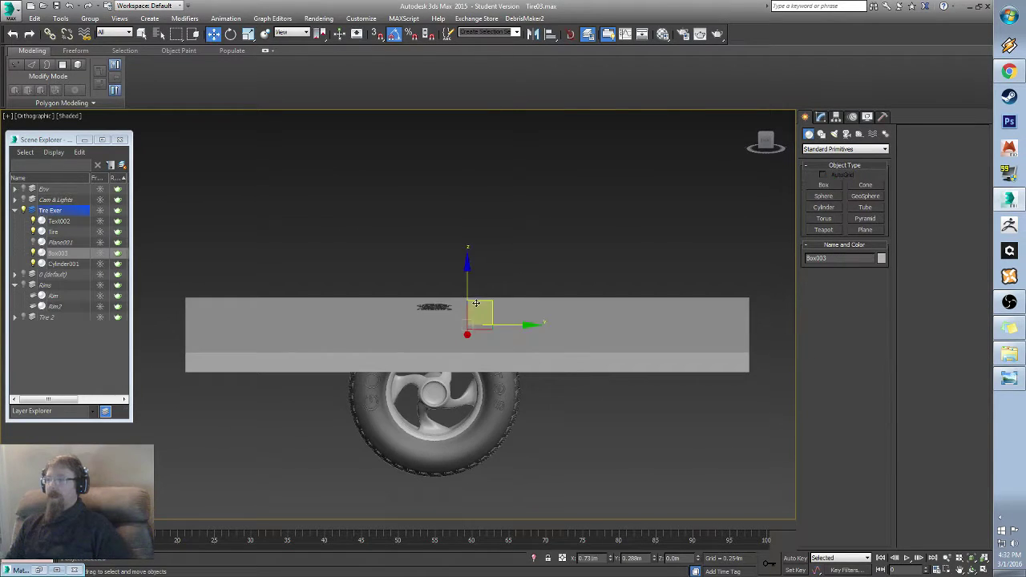
pyautogui.moveTo(466, 269); pyautogui.dragTo(476, 435)
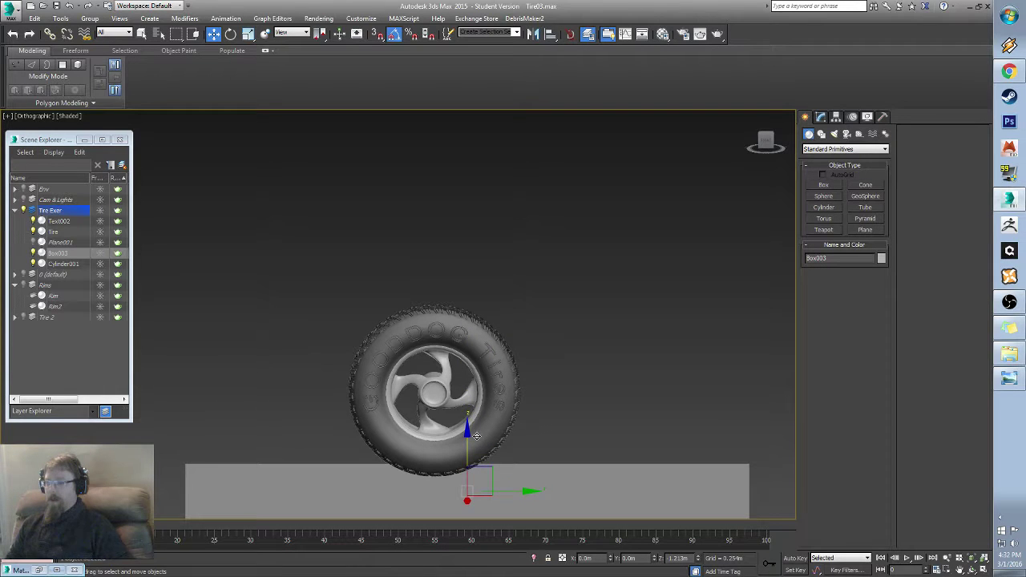
pyautogui.click(765, 142)
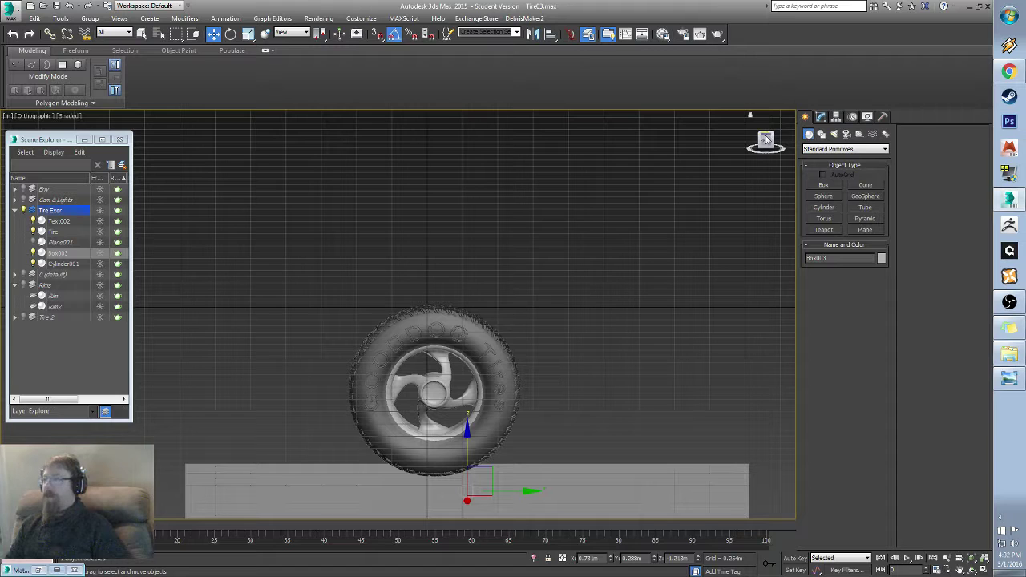
pyautogui.moveTo(441, 481); pyautogui.dragTo(465, 358, button='middle')
pyautogui.scroll(6, 464, 359)
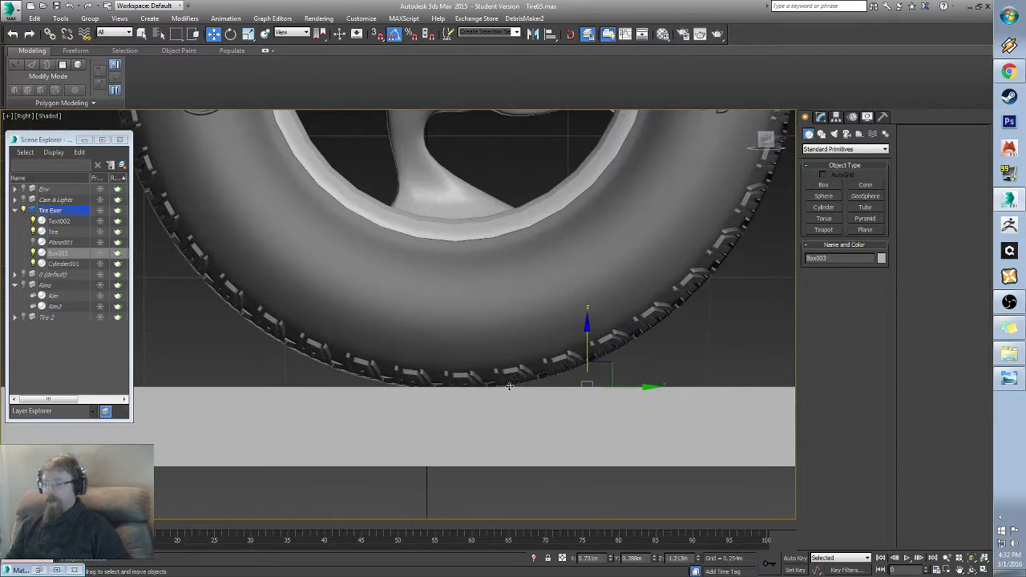
pyautogui.moveTo(587, 331); pyautogui.dragTo(592, 333)
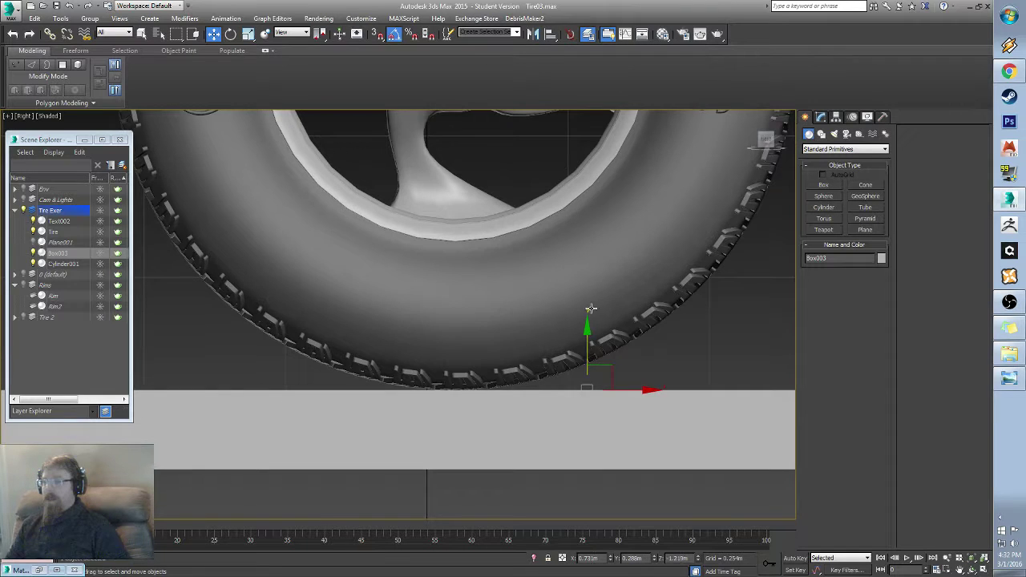
# Step: Make one rotated copy of the ground box, turned -90 degrees about the Y axis so it stands upright
pyautogui.scroll(-5, 516, 358)
pyautogui.scroll(-8, 516, 358)
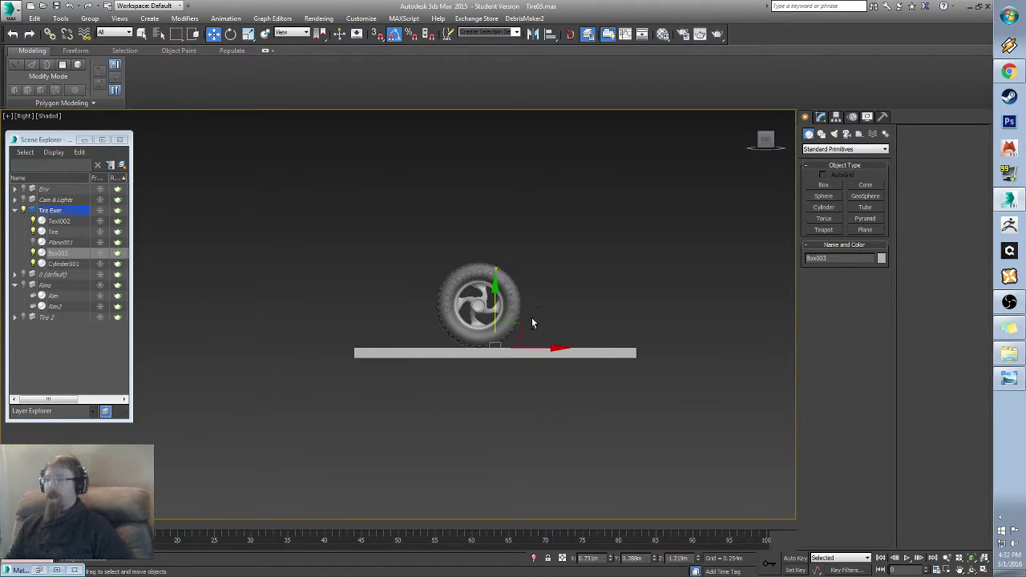
pyautogui.keyDown('alt'); pyautogui.moveTo(534, 321); pyautogui.dragTo(504, 371, button='middle'); pyautogui.keyUp('alt')
pyautogui.scroll(4, 581, 328)
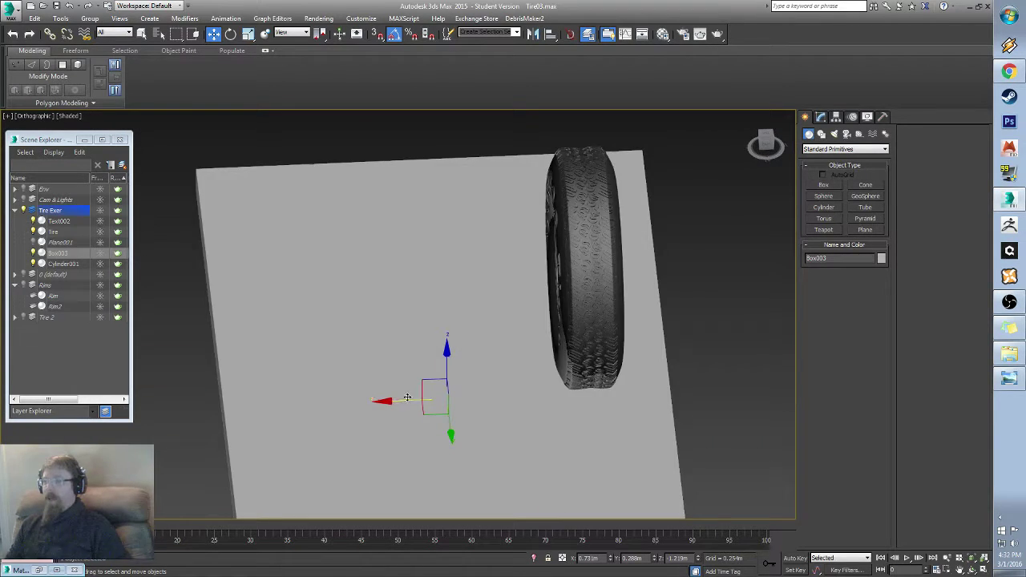
pyautogui.keyDown('alt'); pyautogui.moveTo(387, 402); pyautogui.dragTo(561, 364, button='middle'); pyautogui.keyUp('alt')
pyautogui.press('e')
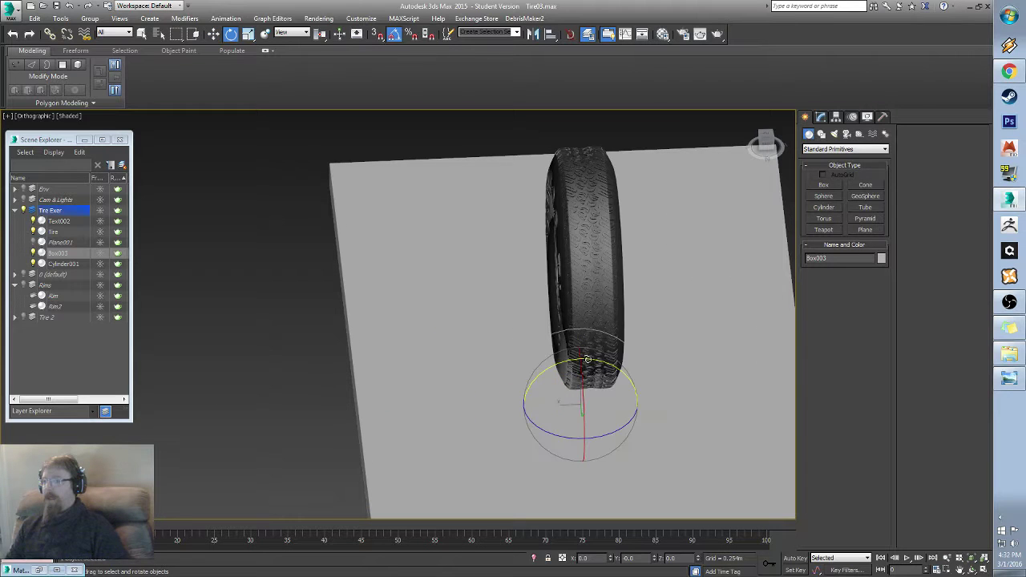
pyautogui.moveTo(600, 361)
pyautogui.mouseDown()
pyautogui.moveTo(653, 360)
pyautogui.moveTo(645, 371)
pyautogui.mouseUp()
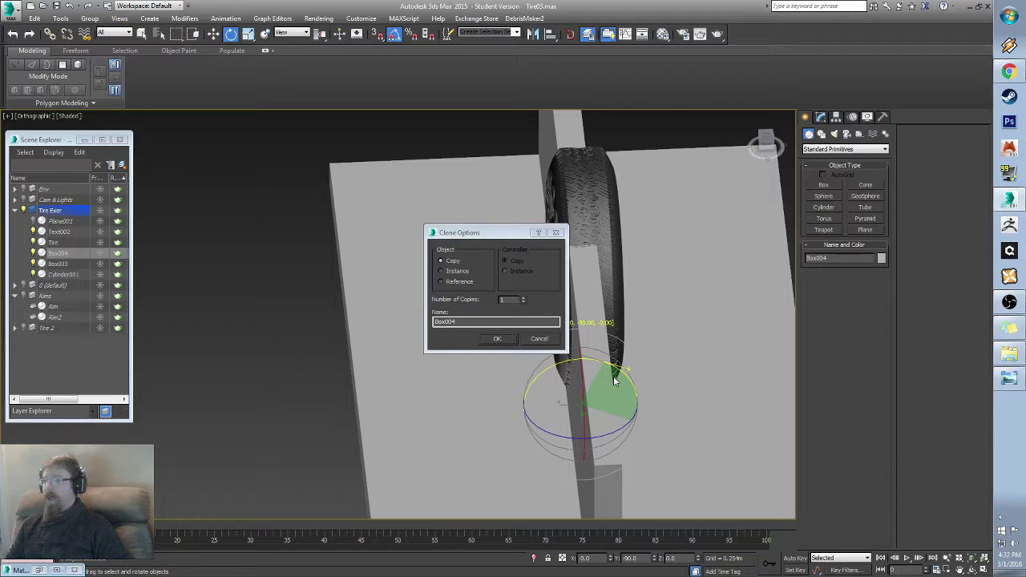
pyautogui.click(497, 338)
# Step: Move the upright box up and back behind the wheel so it forms a wall above the ground box
pyautogui.keyDown('alt'); pyautogui.moveTo(521, 385); pyautogui.dragTo(610, 362, button='middle'); pyautogui.keyUp('alt')
pyautogui.press('w')
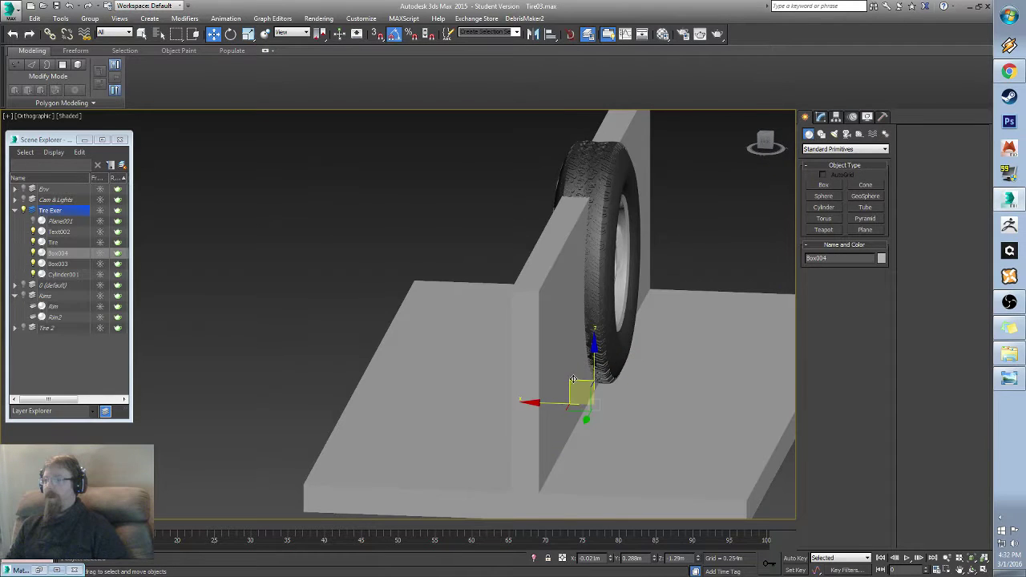
pyautogui.moveTo(576, 381)
pyautogui.mouseDown()
pyautogui.moveTo(752, 375)
pyautogui.moveTo(733, 360)
pyautogui.moveTo(728, 153)
pyautogui.moveTo(729, 170)
pyautogui.mouseUp()
pyautogui.keyDown('alt'); pyautogui.moveTo(553, 280); pyautogui.dragTo(666, 299, button='middle'); pyautogui.keyUp('alt')
pyautogui.moveTo(666, 299); pyautogui.dragTo(520, 373, button='middle')
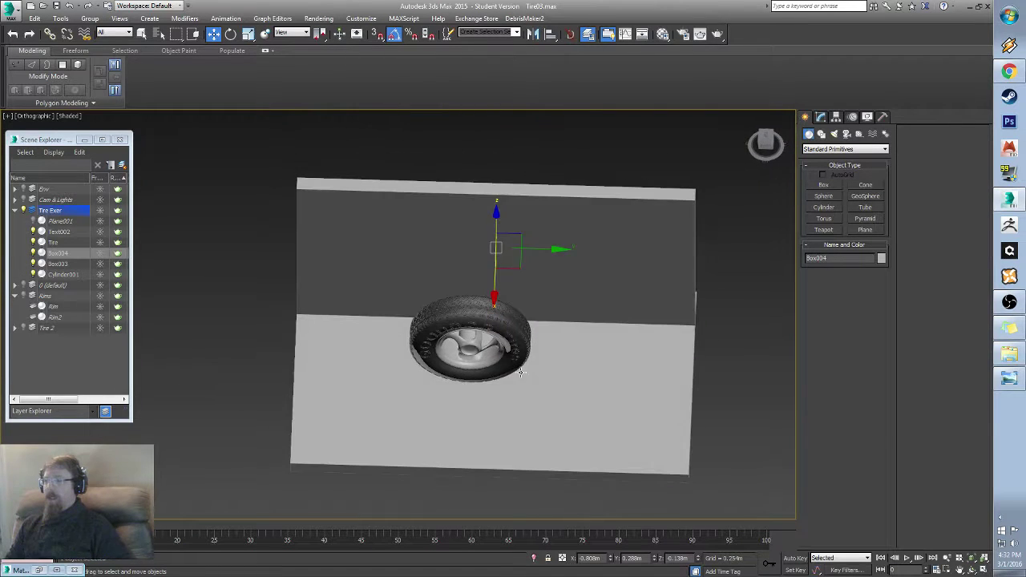
# Step: Select the ground box together with the wall and rotate both about the Z axis to angle them behind the wheel
pyautogui.keyDown('ctrl'); pyautogui.click(615, 378); pyautogui.keyUp('ctrl')
pyautogui.press('e')
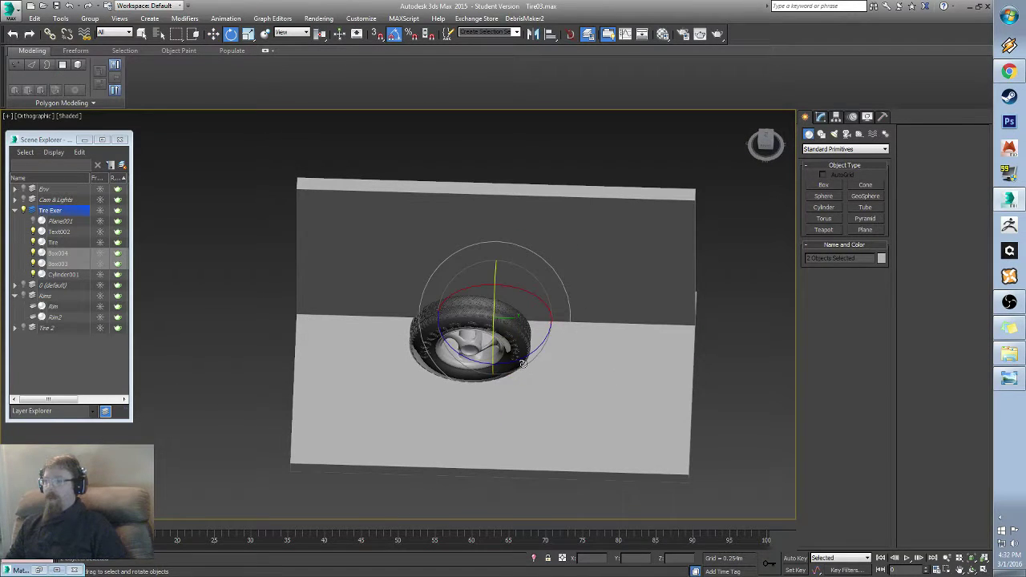
pyautogui.moveTo(522, 358); pyautogui.dragTo(518, 365)
pyautogui.press('w')
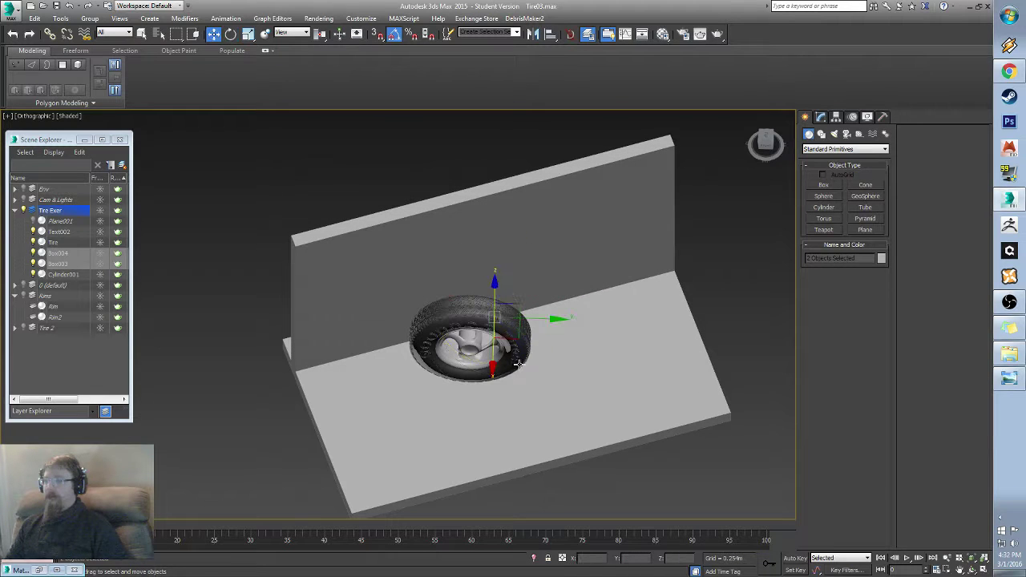
pyautogui.keyDown('alt'); pyautogui.moveTo(516, 331); pyautogui.dragTo(519, 352, button='middle'); pyautogui.keyUp('alt')
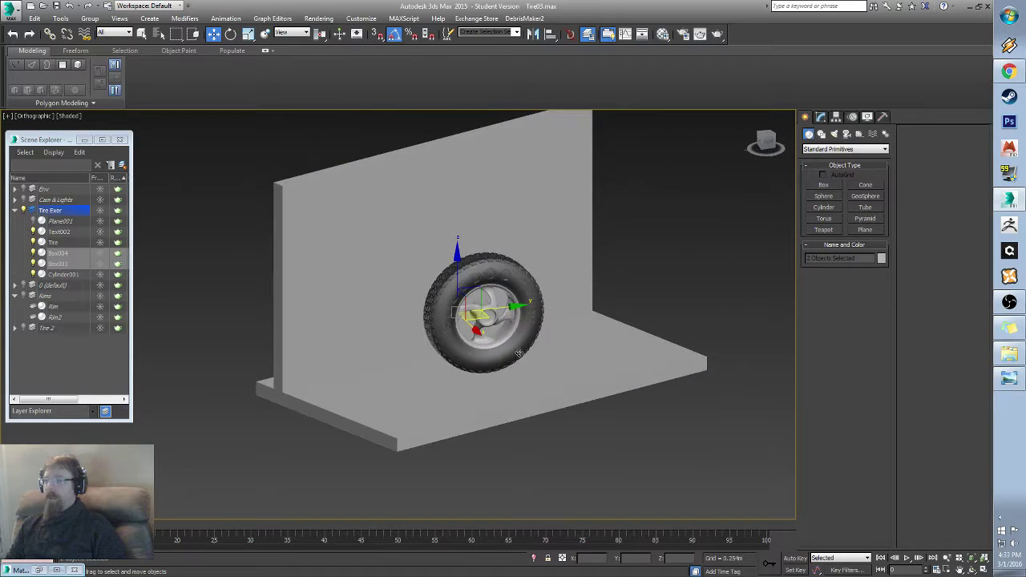
# Step: Switch the viewport shading to Realistic and examine the wheel with its shadows up close
pyautogui.click(69, 117)
pyautogui.click(97, 128)
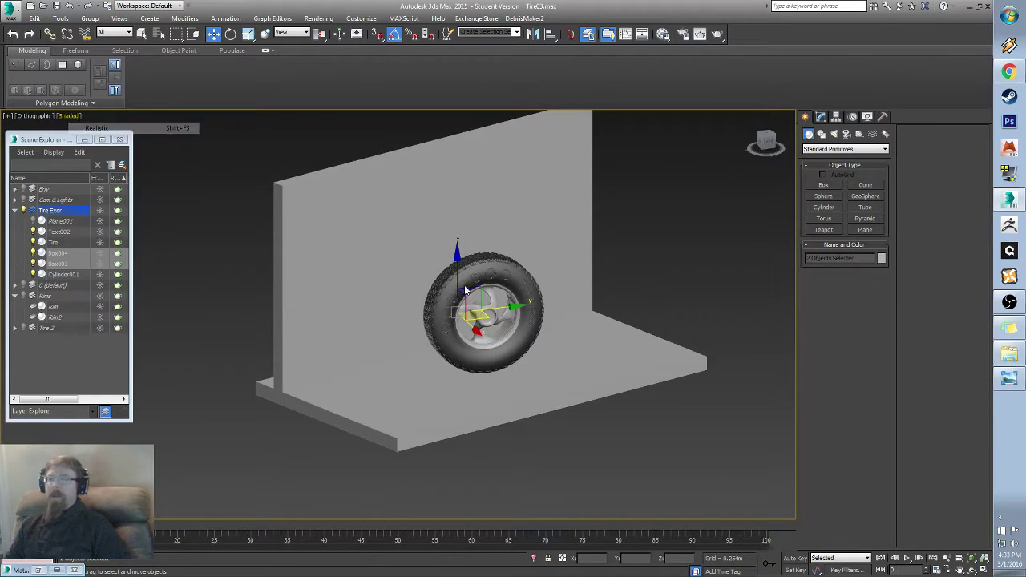
pyautogui.keyDown('alt'); pyautogui.moveTo(569, 353); pyautogui.dragTo(465, 415, button='middle'); pyautogui.keyUp('alt')
pyautogui.scroll(6, 497, 325)
pyautogui.scroll(-2, 496, 325)
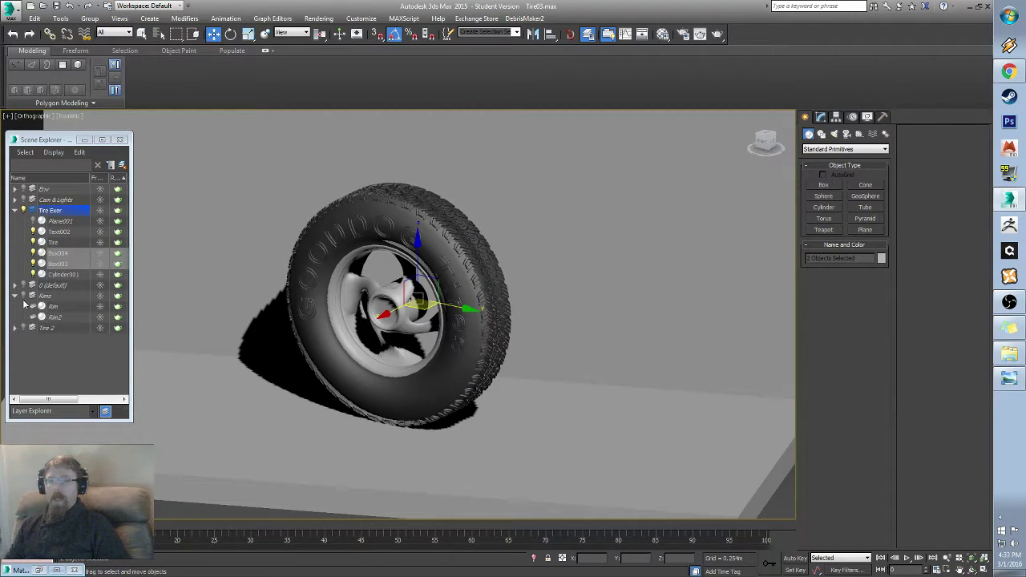
# Step: Unhide the Env layer's objects, then hide Box001 and Box002 so that only the Stand is shown
pyautogui.click(16, 189)
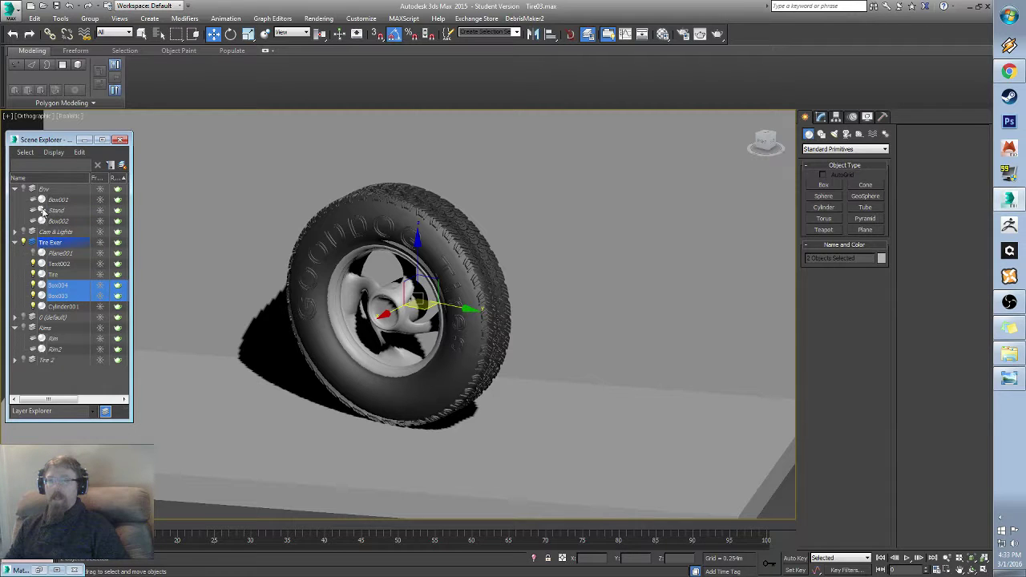
pyautogui.click(41, 199)
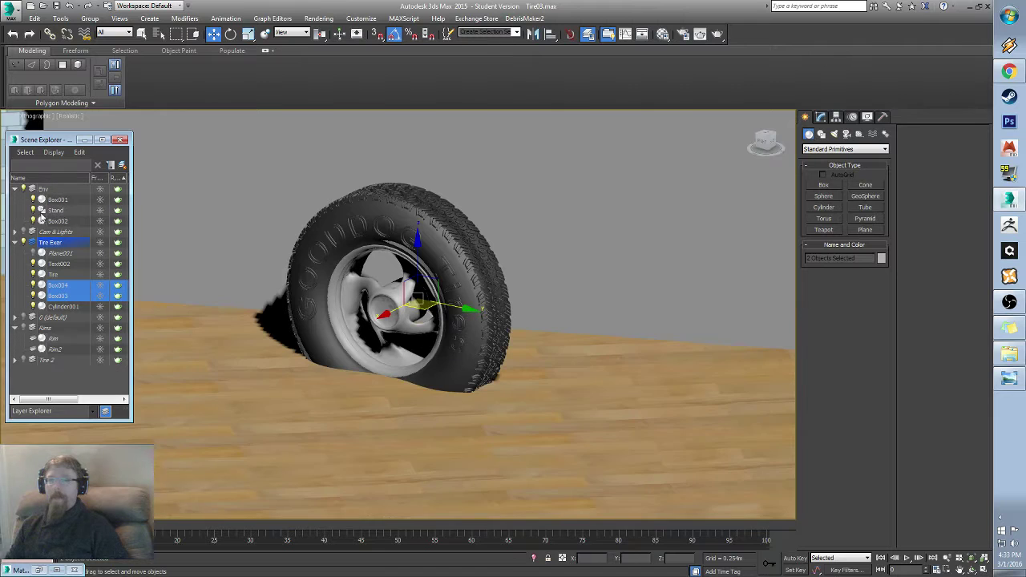
pyautogui.click(33, 200)
pyautogui.click(34, 221)
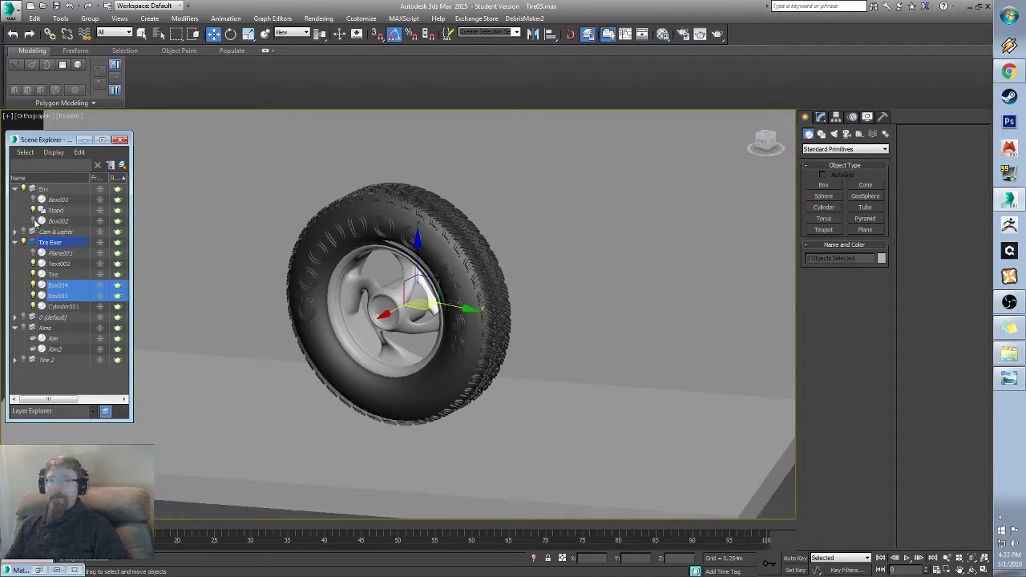
# Step: Select the Stand and lower it along Z to about -1.028 m, toward the ground under the tire
pyautogui.moveTo(276, 312); pyautogui.dragTo(440, 314, button='middle')
pyautogui.scroll(-3, 440, 314)
pyautogui.keyDown('alt'); pyautogui.moveTo(587, 312); pyautogui.dragTo(506, 308, button='middle'); pyautogui.keyUp('alt')
pyautogui.scroll(5, 490, 310)
pyautogui.click(430, 340)
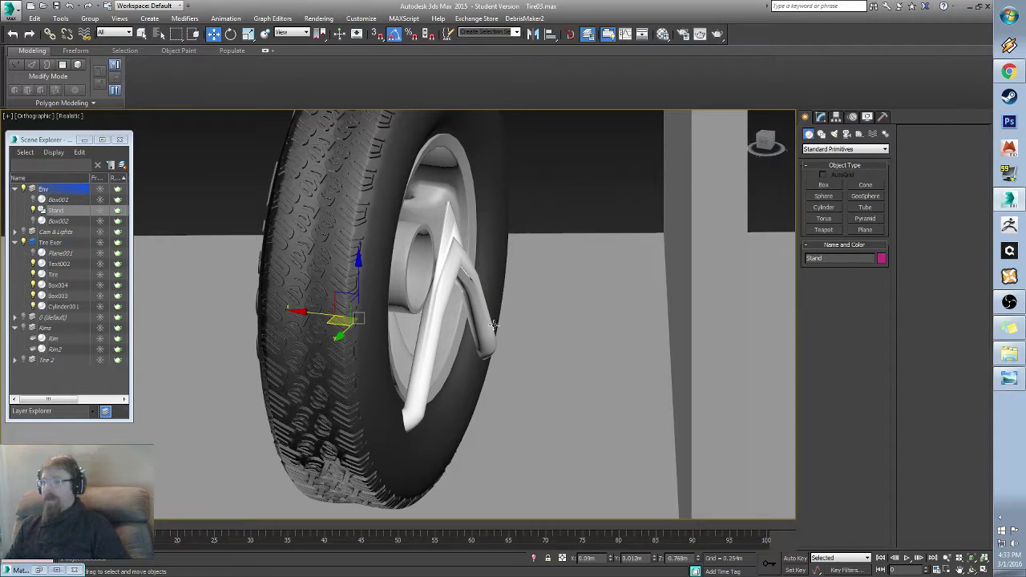
pyautogui.moveTo(358, 263); pyautogui.dragTo(358, 364)
# Step: From a straight side view, lower the Stand slightly along Z to about -1.034 m so its feet rest on the ground
pyautogui.keyDown('alt'); pyautogui.moveTo(361, 369); pyautogui.dragTo(444, 401, button='middle'); pyautogui.keyUp('alt')
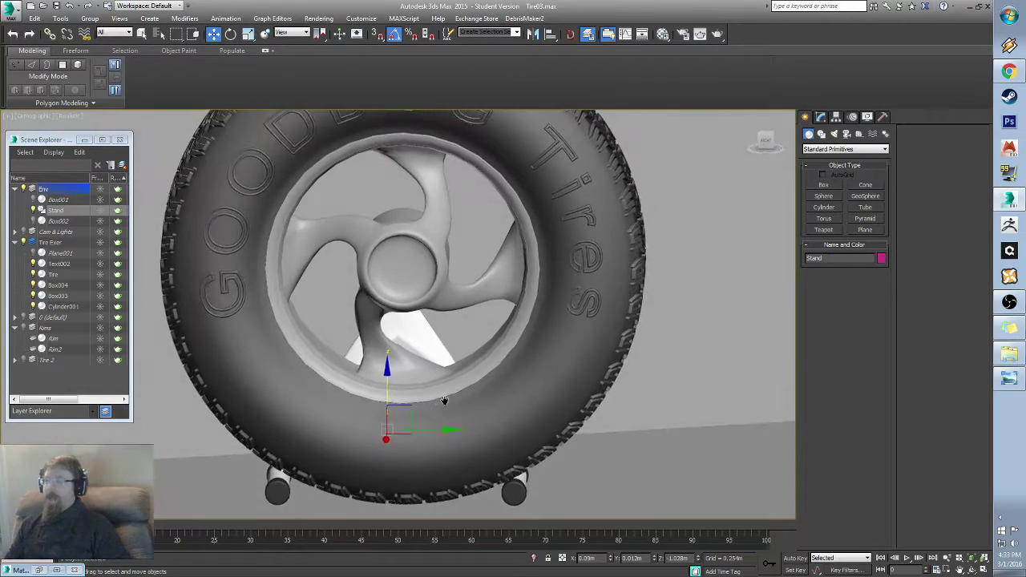
pyautogui.moveTo(472, 476); pyautogui.dragTo(529, 353, button='middle')
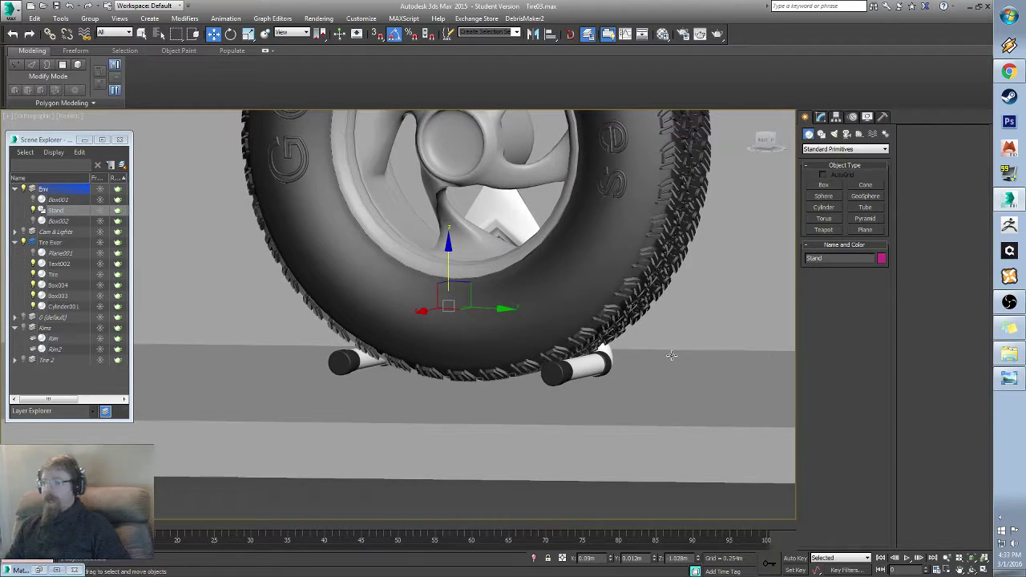
pyautogui.click(764, 141)
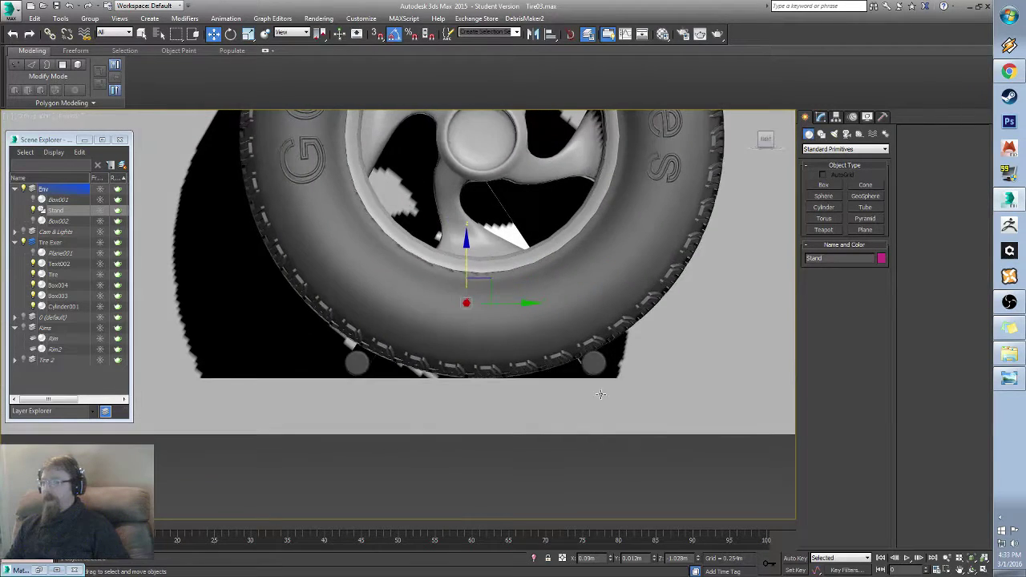
pyautogui.scroll(5, 572, 340)
pyautogui.moveTo(662, 419); pyautogui.dragTo(648, 381, button='middle')
pyautogui.moveTo(484, 359); pyautogui.dragTo(589, 372, button='middle')
pyautogui.scroll(-2, 588, 372)
pyautogui.moveTo(440, 216); pyautogui.dragTo(441, 221)
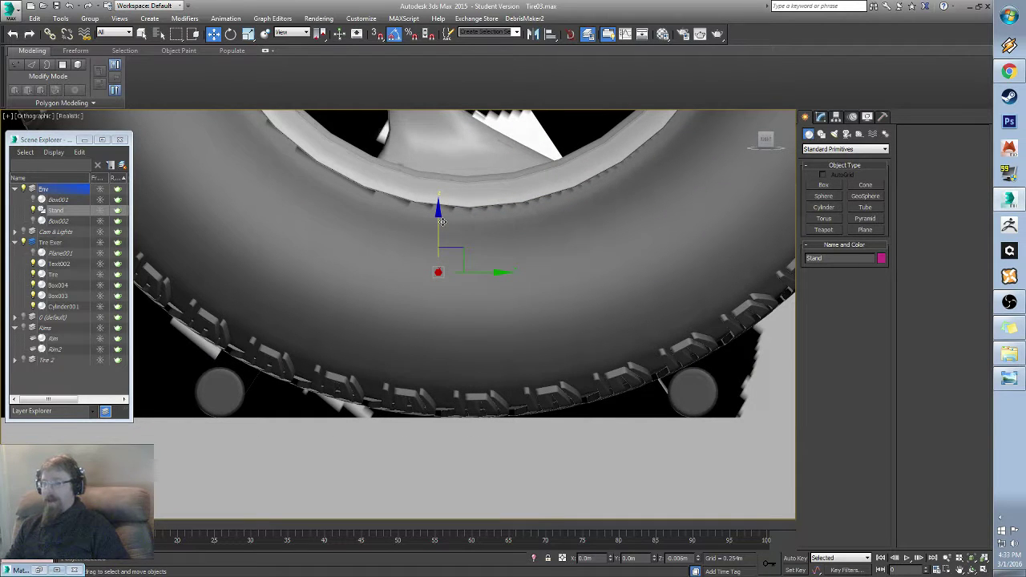
# Step: Shift the Stand along X to about 0.072 m to adjust how its support arms sit under the tire
pyautogui.keyDown('alt'); pyautogui.moveTo(529, 278); pyautogui.dragTo(394, 290, button='middle'); pyautogui.keyUp('alt')
pyautogui.scroll(-5, 394, 289)
pyautogui.keyDown('alt'); pyautogui.moveTo(497, 309); pyautogui.dragTo(481, 295, button='middle'); pyautogui.keyUp('alt')
pyautogui.scroll(4, 295, 287)
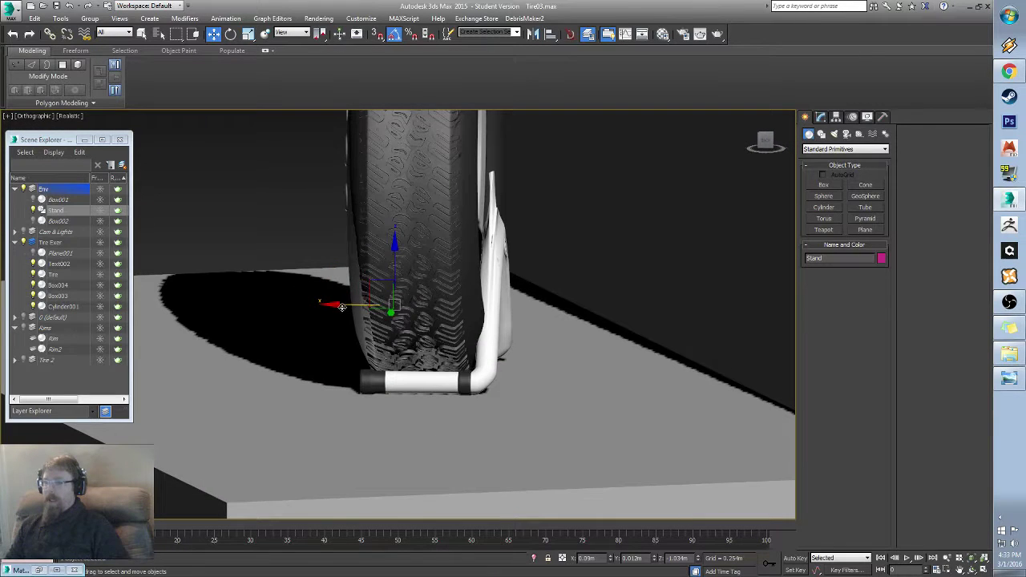
pyautogui.moveTo(342, 307); pyautogui.dragTo(349, 307)
pyautogui.keyDown('alt'); pyautogui.moveTo(353, 308); pyautogui.dragTo(459, 341, button='middle'); pyautogui.keyUp('alt')
pyautogui.scroll(-5, 387, 333)
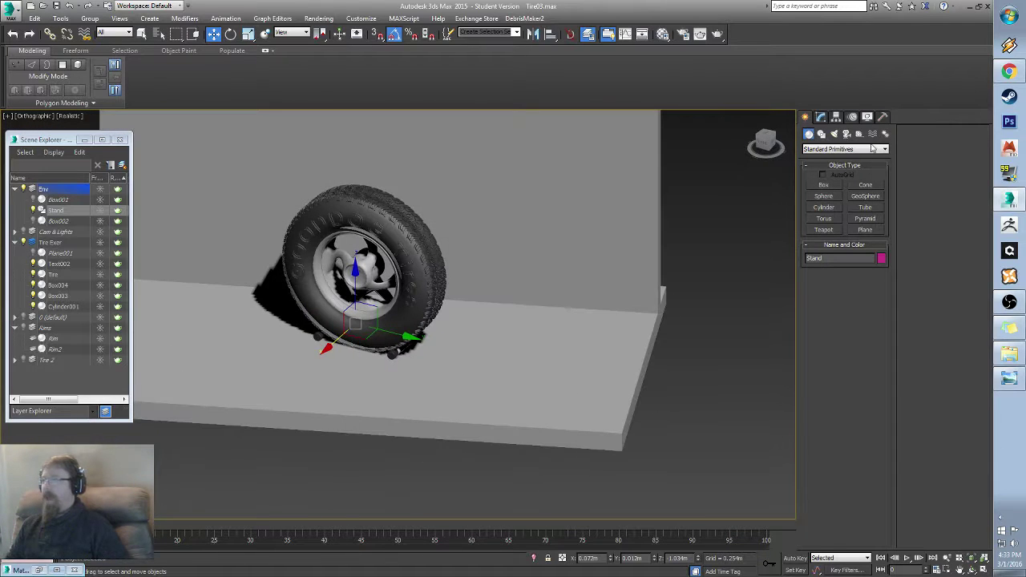
# Step: Undo the Stand's moves and hide the Stand along with the Env layer
pyautogui.click(821, 134)
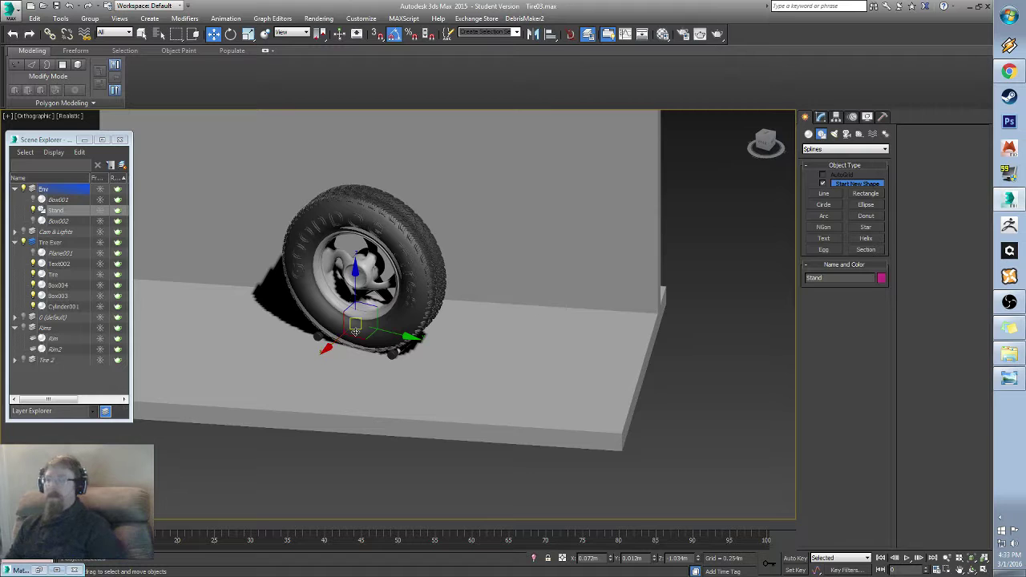
pyautogui.hotkey('ctrl', 'z')
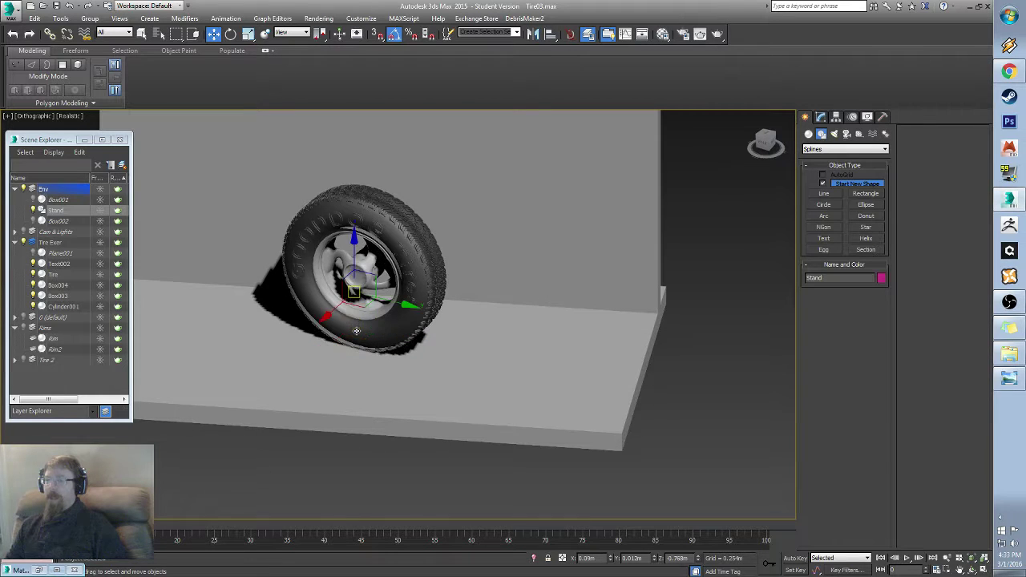
pyautogui.keyDown('alt'); pyautogui.moveTo(511, 351); pyautogui.dragTo(397, 351, button='middle'); pyautogui.keyUp('alt')
pyautogui.click(388, 338)
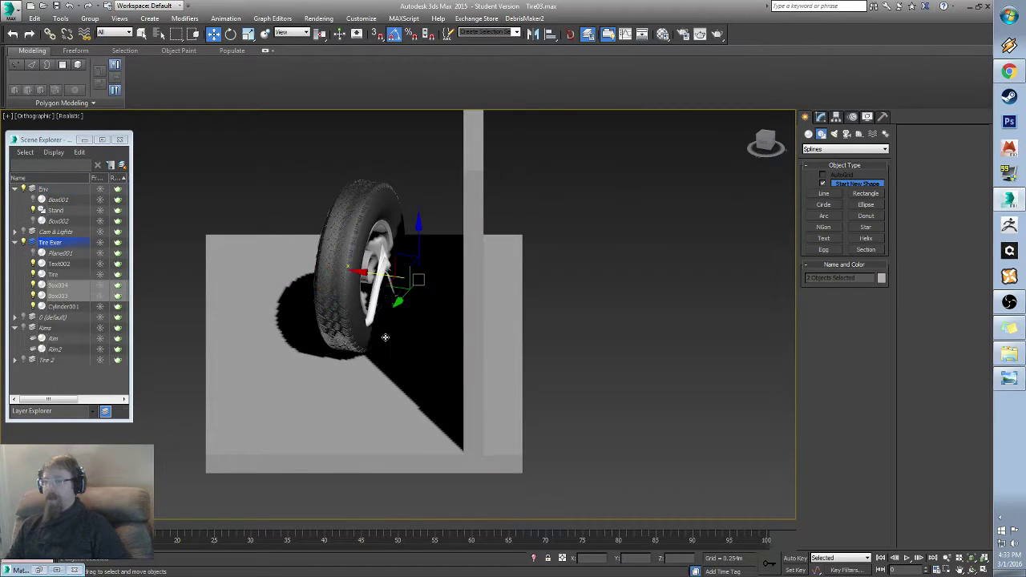
pyautogui.click(33, 211)
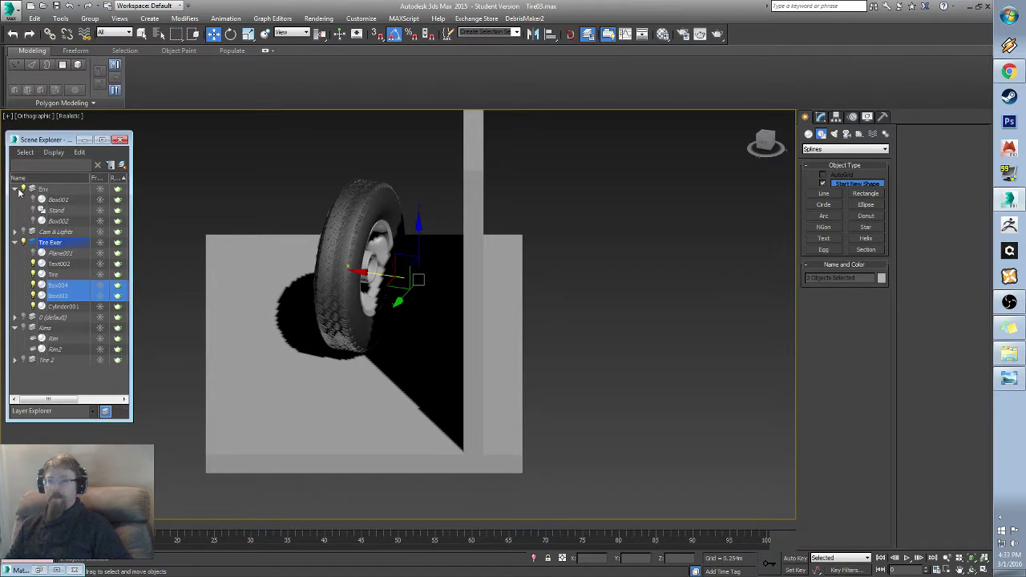
# Step: Start a spline Line in a top-down view beside the ground box, with the grid displayed and 3D snapping to Grid Points on
pyautogui.keyDown('alt'); pyautogui.moveTo(245, 330); pyautogui.dragTo(549, 334, button='middle'); pyautogui.keyUp('alt')
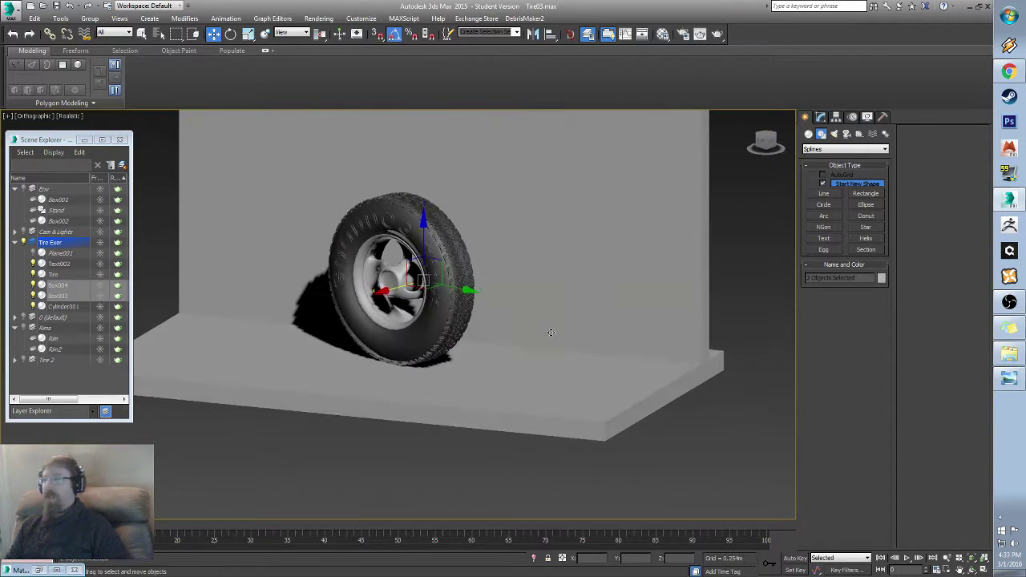
pyautogui.scroll(-2, 550, 335)
pyautogui.click(824, 193)
pyautogui.keyDown('alt'); pyautogui.moveTo(678, 387); pyautogui.dragTo(639, 262, button='middle'); pyautogui.keyUp('alt')
pyautogui.click(767, 132)
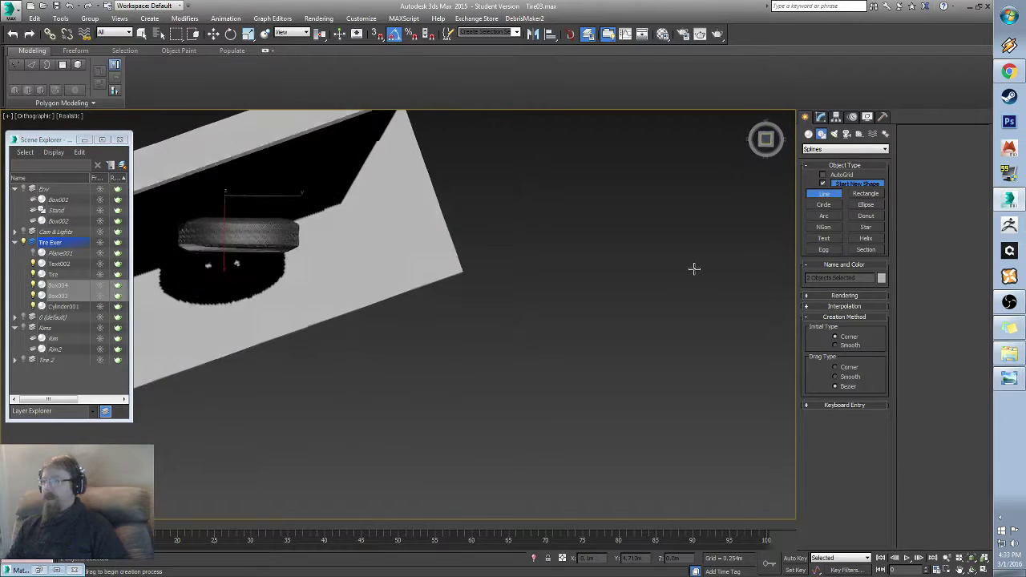
pyautogui.press('g')
pyautogui.moveTo(573, 264); pyautogui.dragTo(558, 308, button='middle')
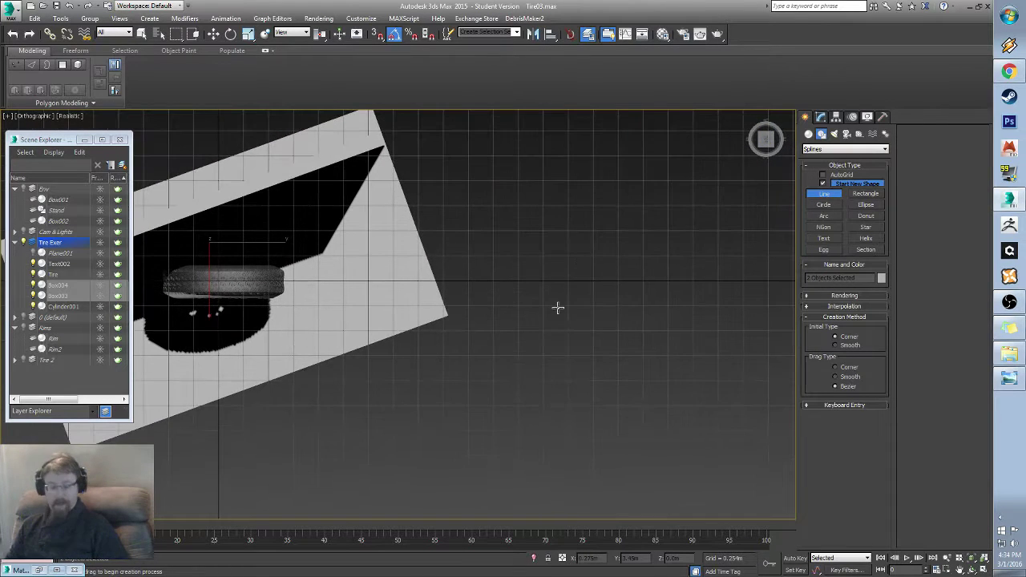
pyautogui.rightClick(377, 35)
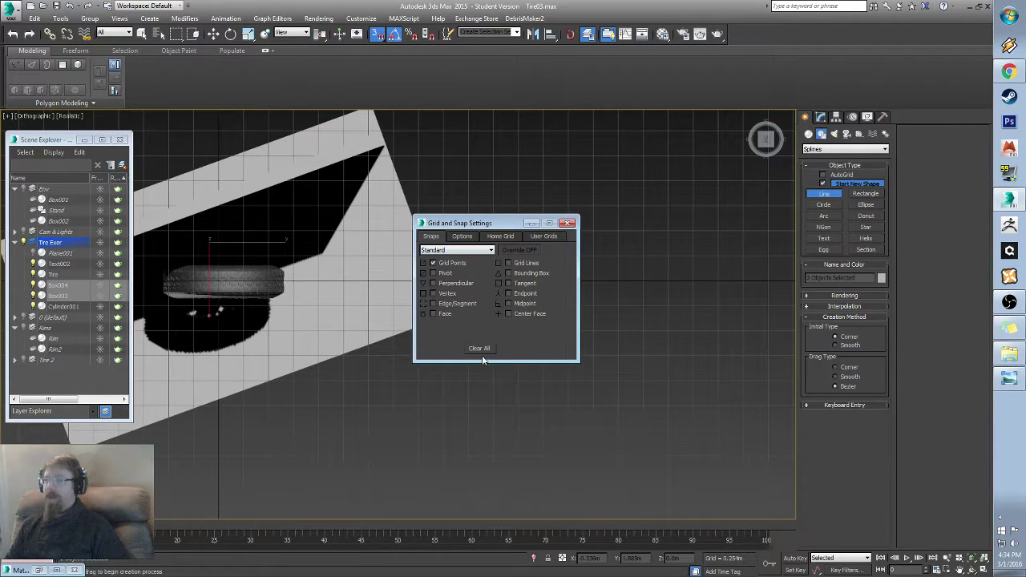
pyautogui.click(567, 224)
pyautogui.scroll(4, 521, 273)
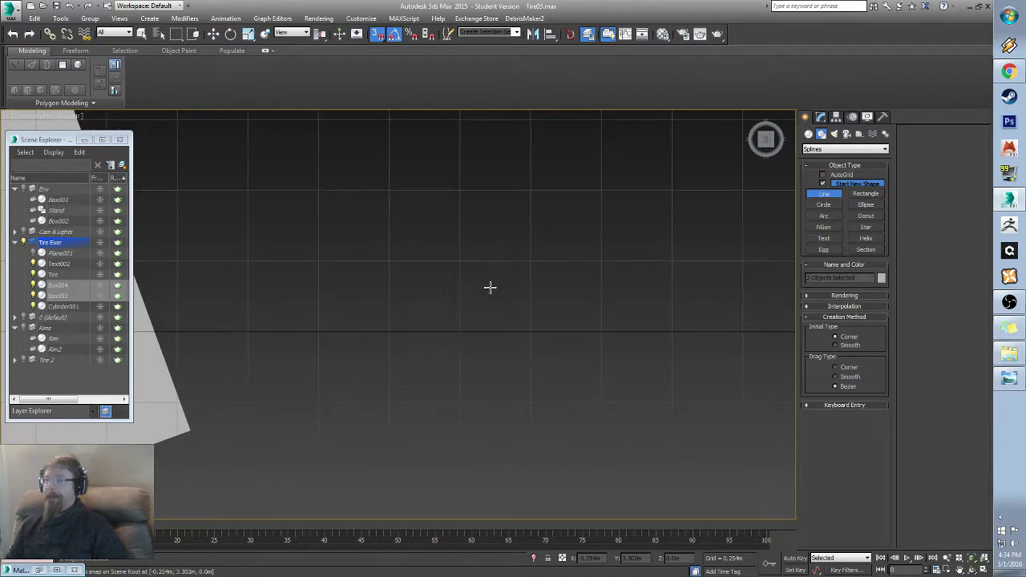
# Step: Draw an open, house-shaped five-vertex line on the grid points, about 1.02 m wide with its apex about 1.02 m from the open ends
pyautogui.click(390, 332)
pyautogui.moveTo(457, 189); pyautogui.dragTo(452, 300, button='middle')
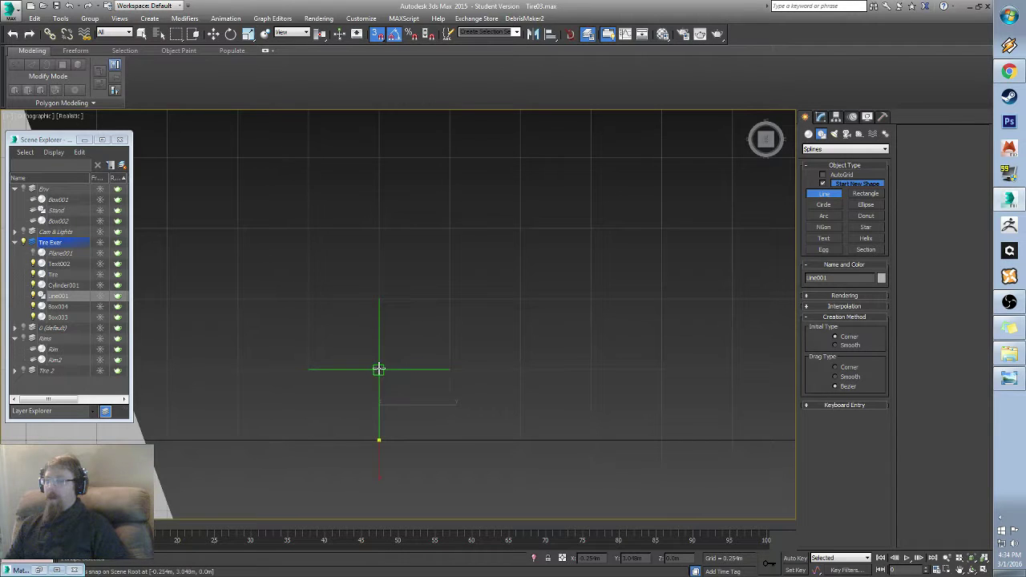
pyautogui.moveTo(508, 227); pyautogui.dragTo(445, 250, button='middle')
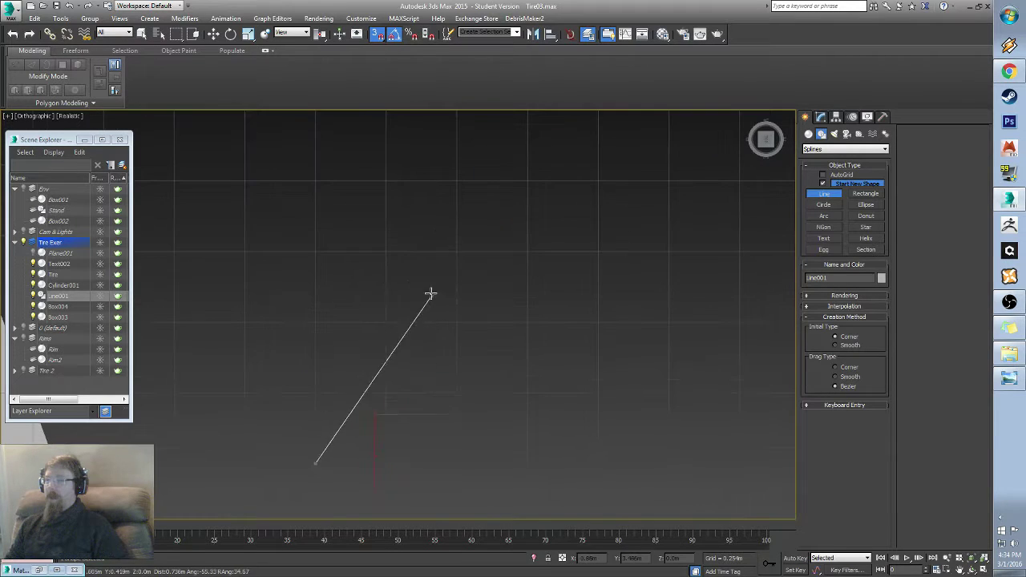
pyautogui.click(457, 252)
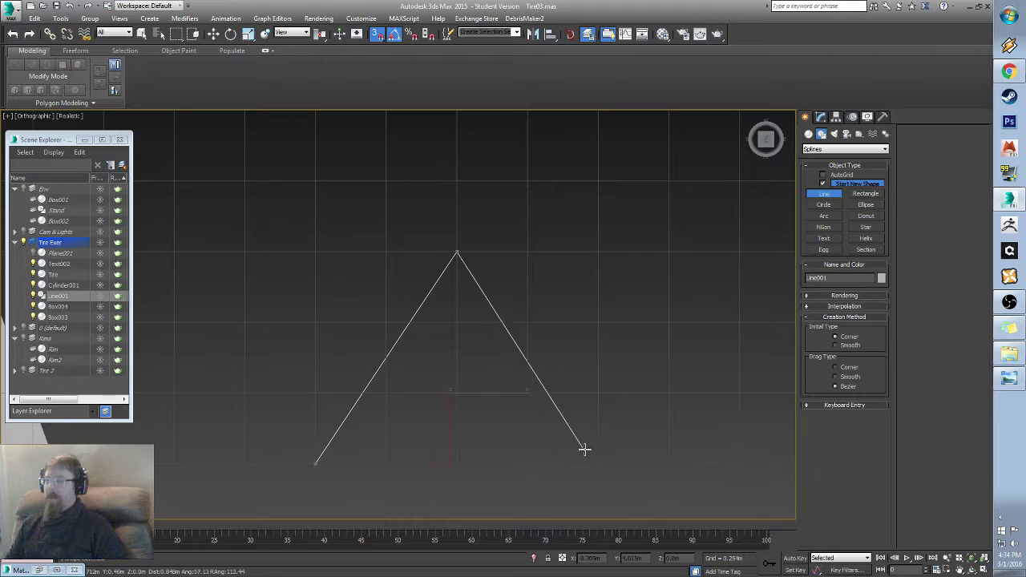
pyautogui.click(598, 464)
pyautogui.moveTo(639, 431); pyautogui.dragTo(603, 260, button='middle')
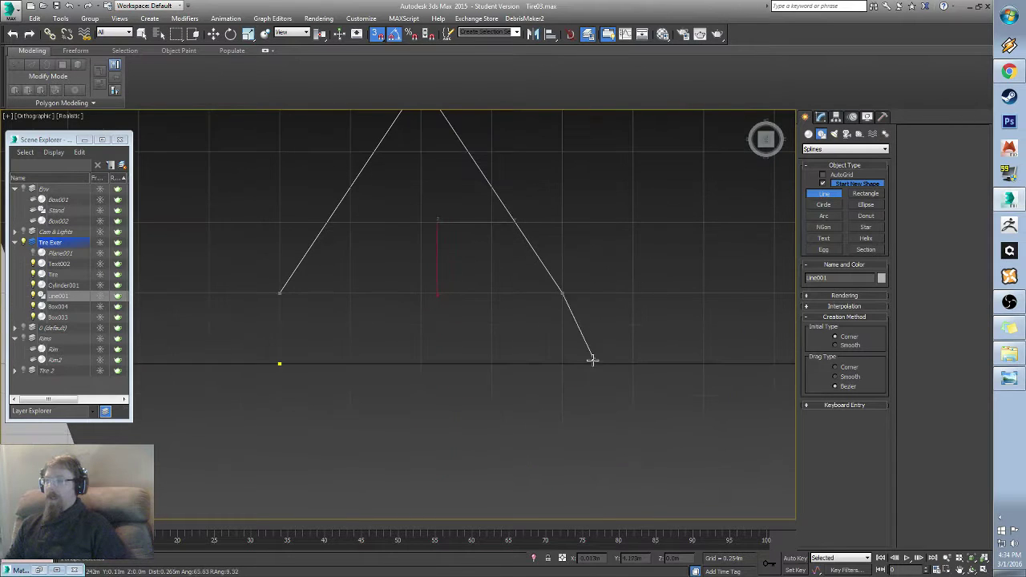
pyautogui.click(562, 364)
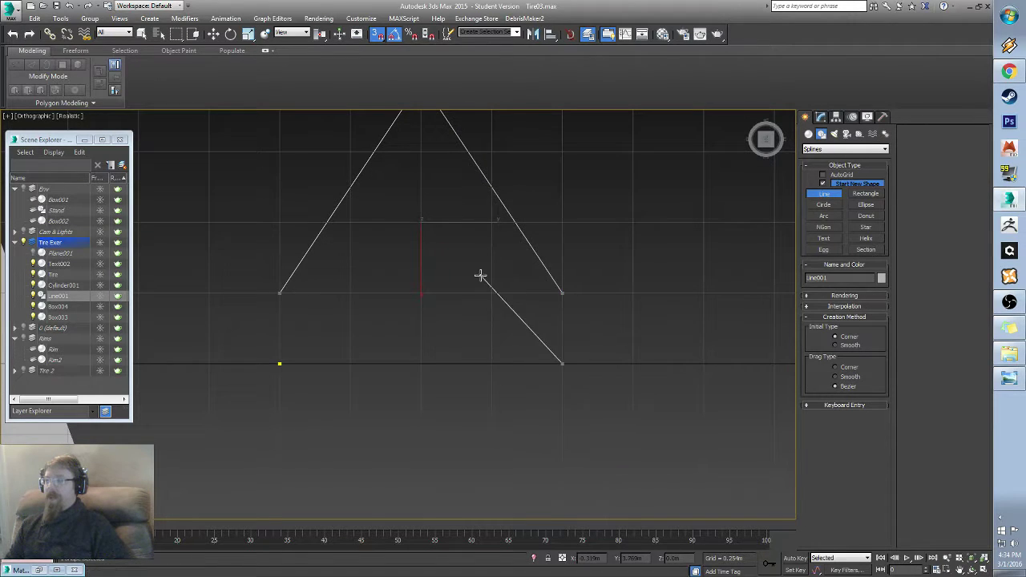
pyautogui.rightClick(481, 276)
# Step: Open the new line for editing at the Vertex sub-object level
pyautogui.moveTo(516, 281); pyautogui.dragTo(543, 345, button='middle')
pyautogui.keyDown('alt'); pyautogui.moveTo(460, 319); pyautogui.dragTo(503, 336, button='middle'); pyautogui.keyUp('alt')
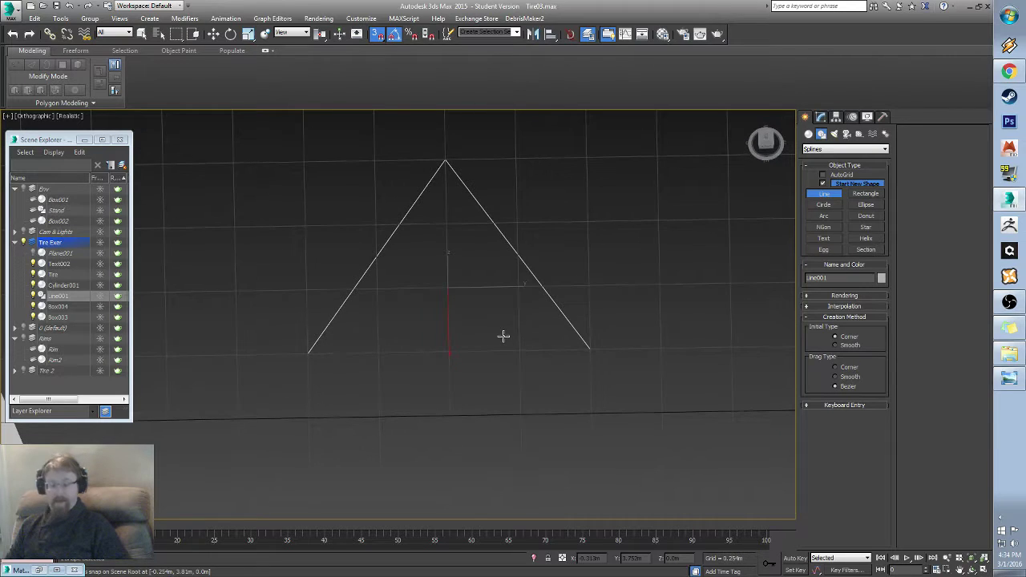
pyautogui.press('g')
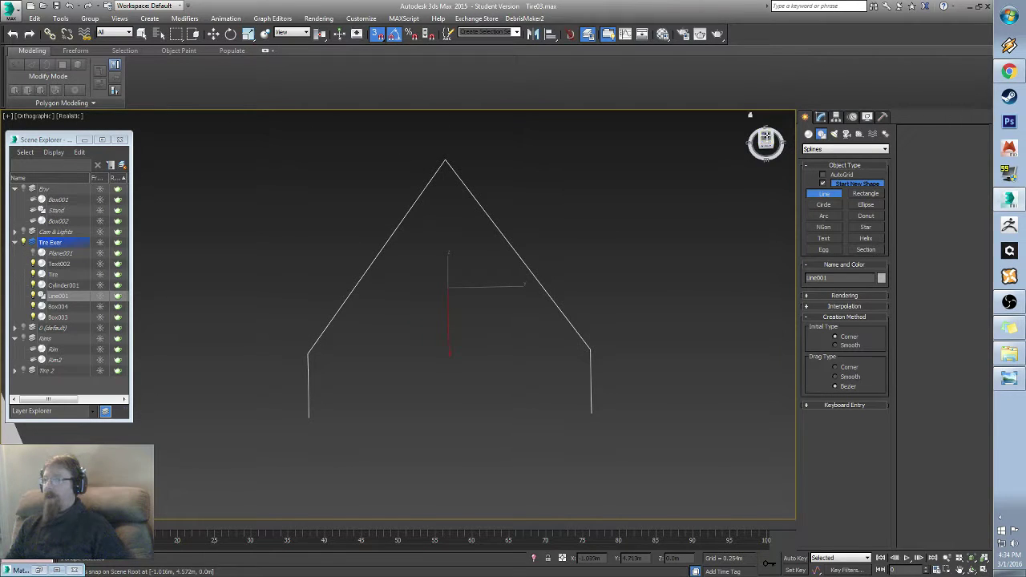
pyautogui.press('w')
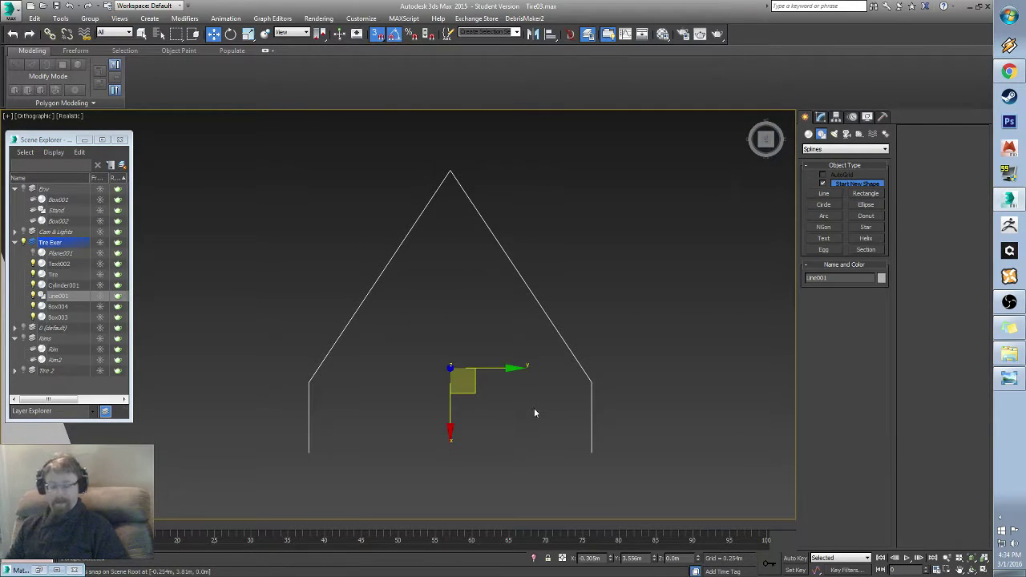
pyautogui.keyDown('alt'); pyautogui.moveTo(533, 412); pyautogui.dragTo(519, 334, button='middle'); pyautogui.keyUp('alt')
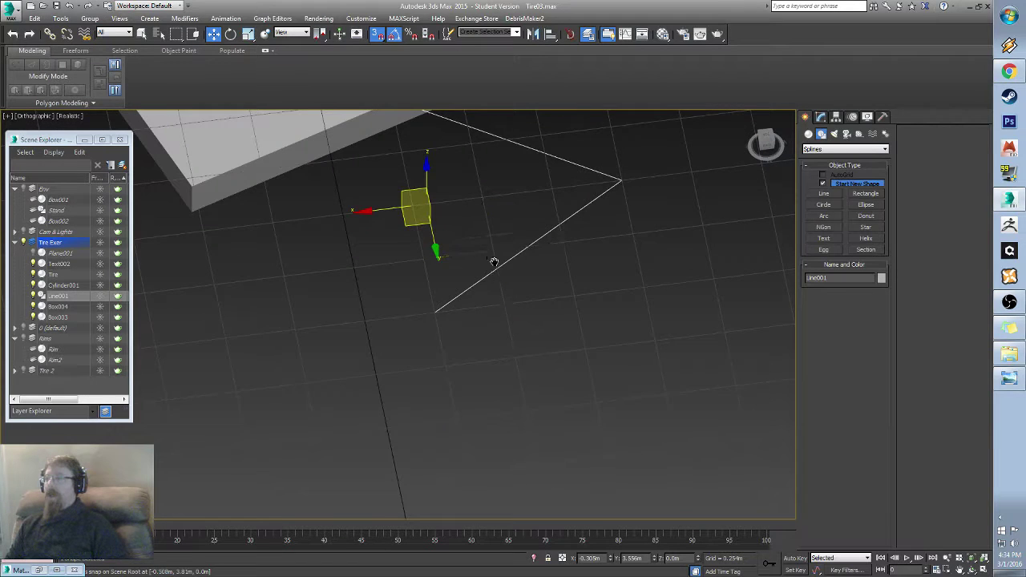
pyautogui.moveTo(493, 262); pyautogui.dragTo(509, 373, button='middle')
pyautogui.click(821, 117)
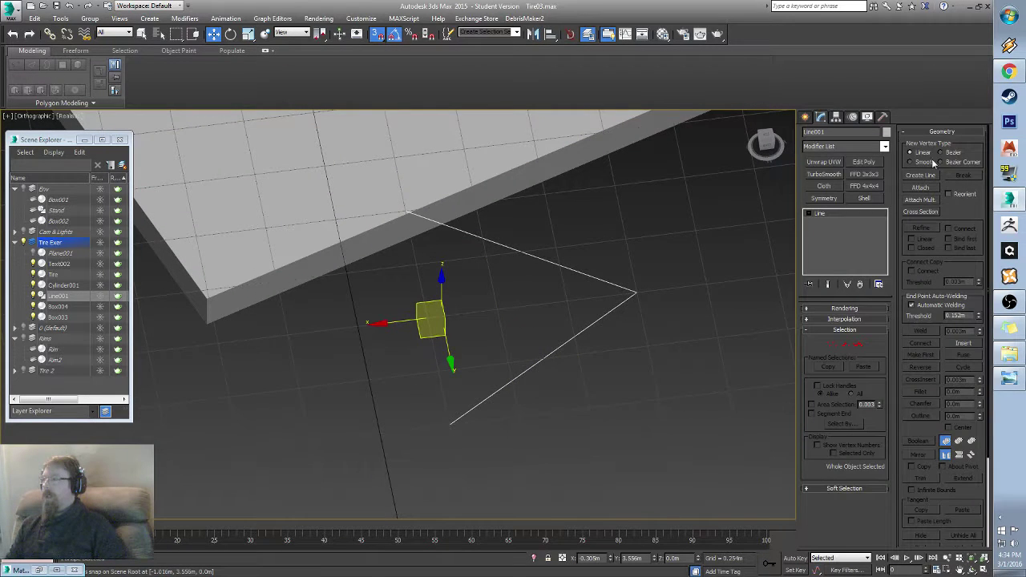
pyautogui.click(831, 344)
# Step: Select the line's two open-end vertices and try to move them upward from the Back view with snapping on
pyautogui.keyDown('alt'); pyautogui.moveTo(563, 402); pyautogui.dragTo(561, 341, button='middle'); pyautogui.keyUp('alt')
pyautogui.rightClick(325, 243)
pyautogui.rightClick(332, 284)
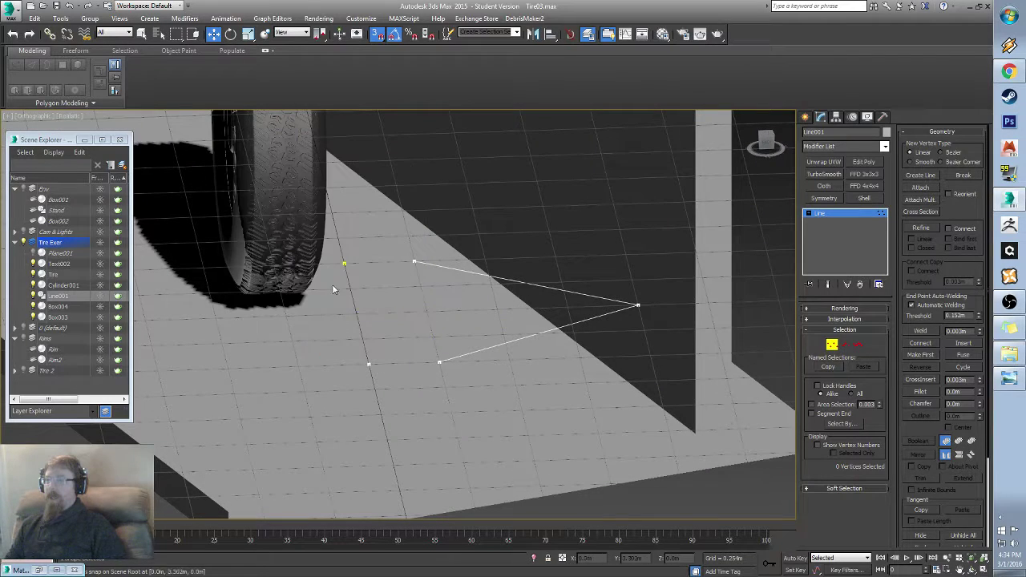
pyautogui.moveTo(263, 218); pyautogui.dragTo(398, 433)
pyautogui.keyDown('alt'); pyautogui.moveTo(401, 425); pyautogui.dragTo(421, 355, button='middle'); pyautogui.keyUp('alt')
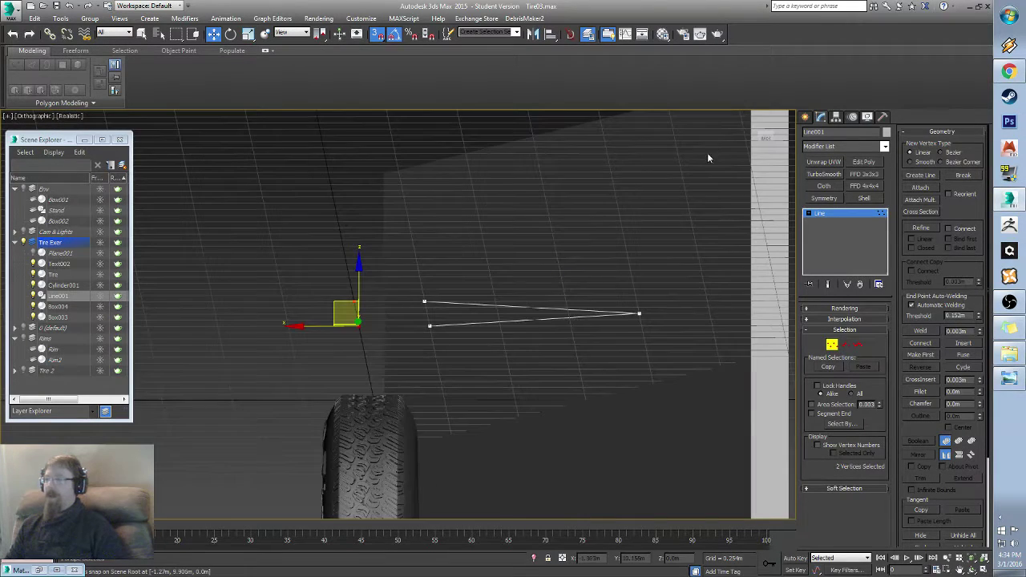
pyautogui.click(766, 136)
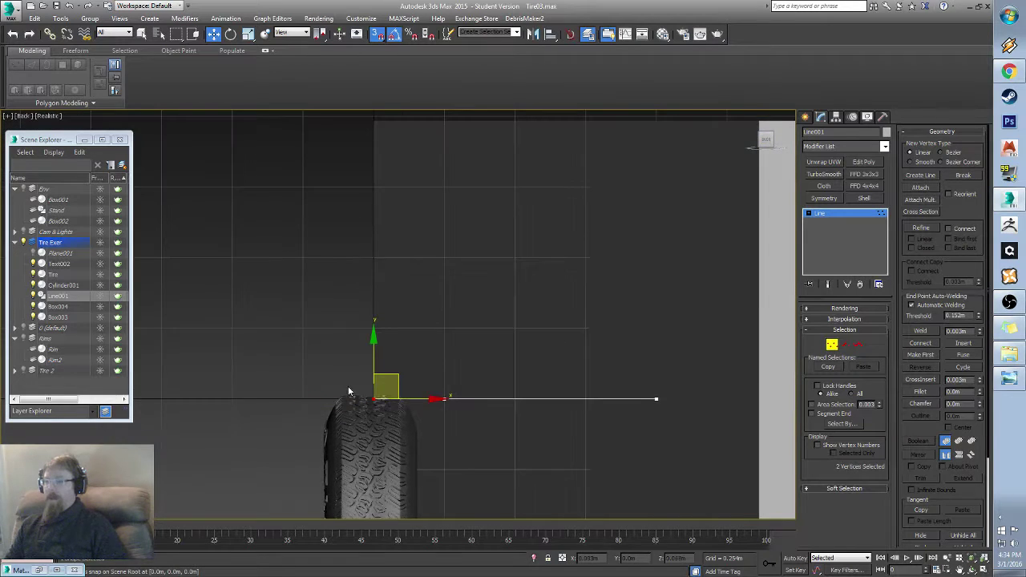
pyautogui.moveTo(394, 375); pyautogui.dragTo(444, 327)
pyautogui.keyDown('alt'); pyautogui.moveTo(505, 344); pyautogui.dragTo(401, 344, button='middle'); pyautogui.keyUp('alt')
pyautogui.moveTo(217, 332); pyautogui.dragTo(426, 337)
# Step: Select only the line's first end vertex and view it straight on from the back
pyautogui.keyDown('alt'); pyautogui.moveTo(506, 366); pyautogui.dragTo(476, 420, button='middle'); pyautogui.keyUp('alt')
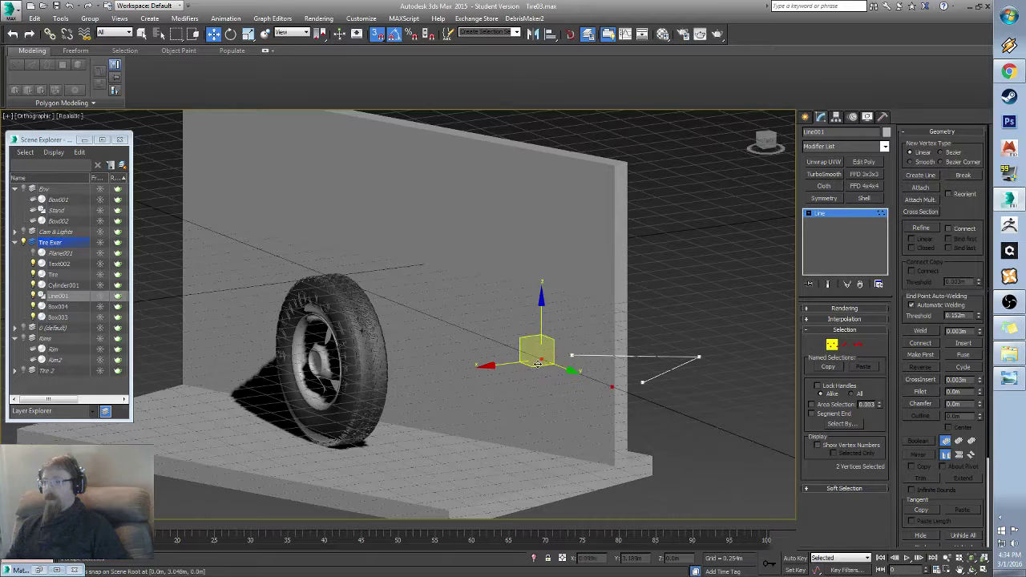
pyautogui.click(541, 358)
pyautogui.moveTo(545, 387); pyautogui.dragTo(525, 387, button='middle')
pyautogui.scroll(6, 525, 387)
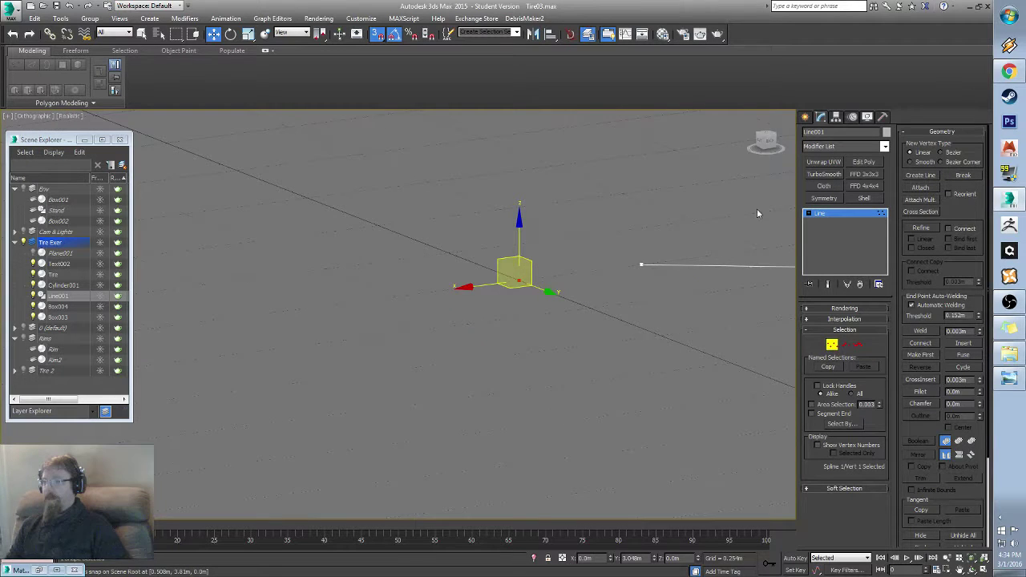
pyautogui.click(772, 147)
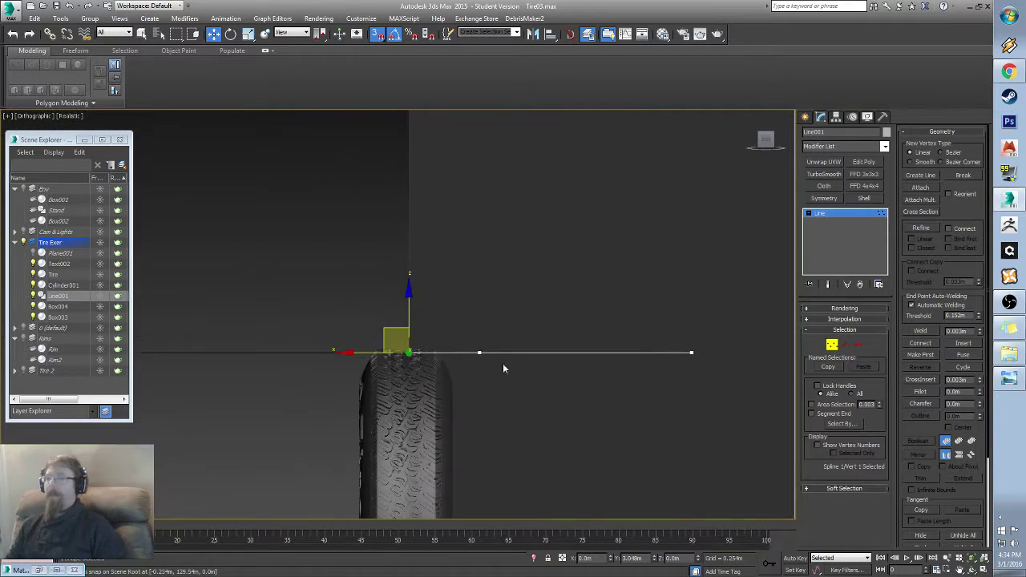
pyautogui.click(767, 141)
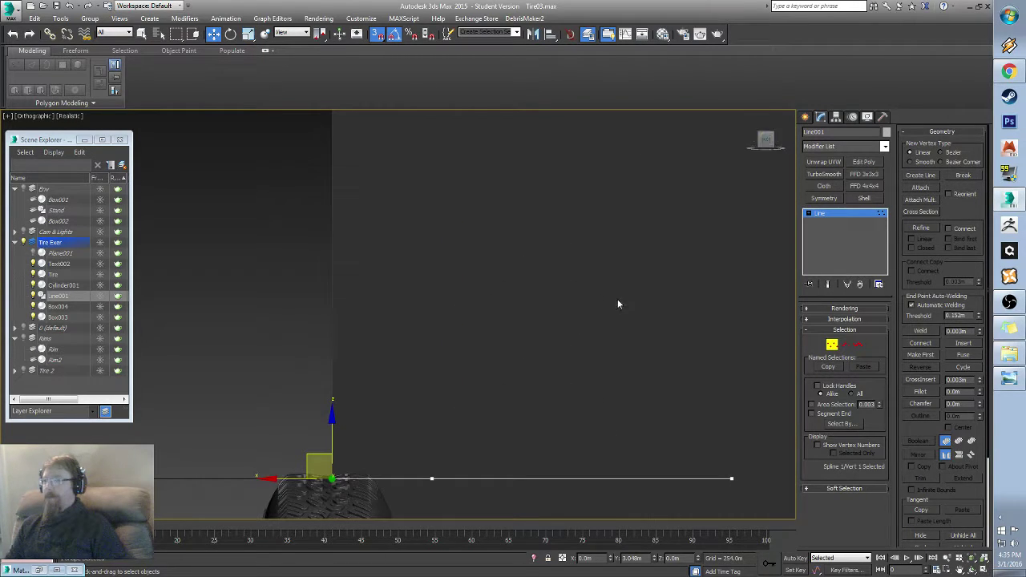
# Step: Examine where the selected end vertex sits relative to the tire and wall in the bottom, back and front views
pyautogui.press('b')
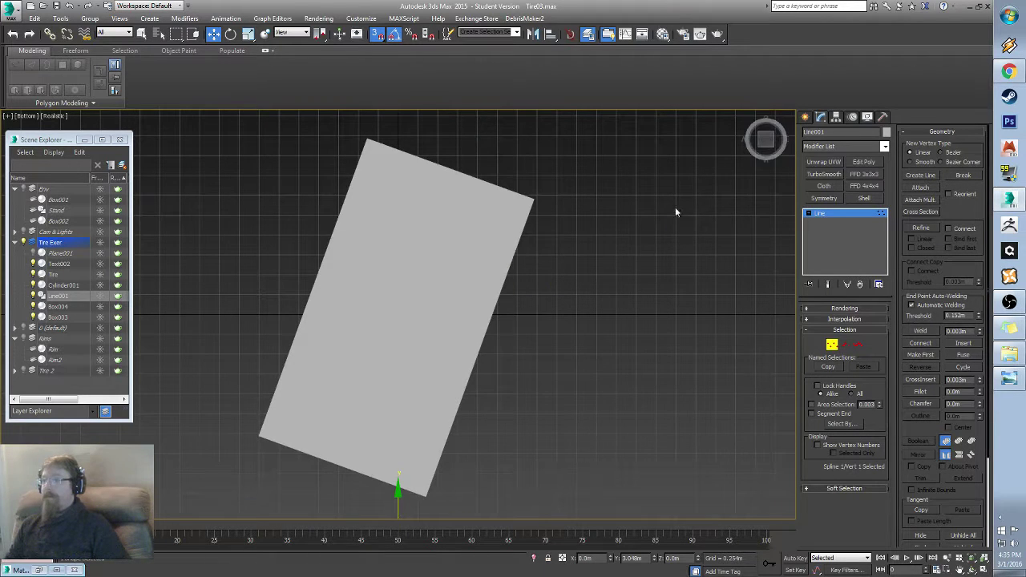
pyautogui.moveTo(562, 396); pyautogui.dragTo(564, 238, button='middle')
pyautogui.scroll(-3, 566, 227)
pyautogui.scroll(10, 507, 321)
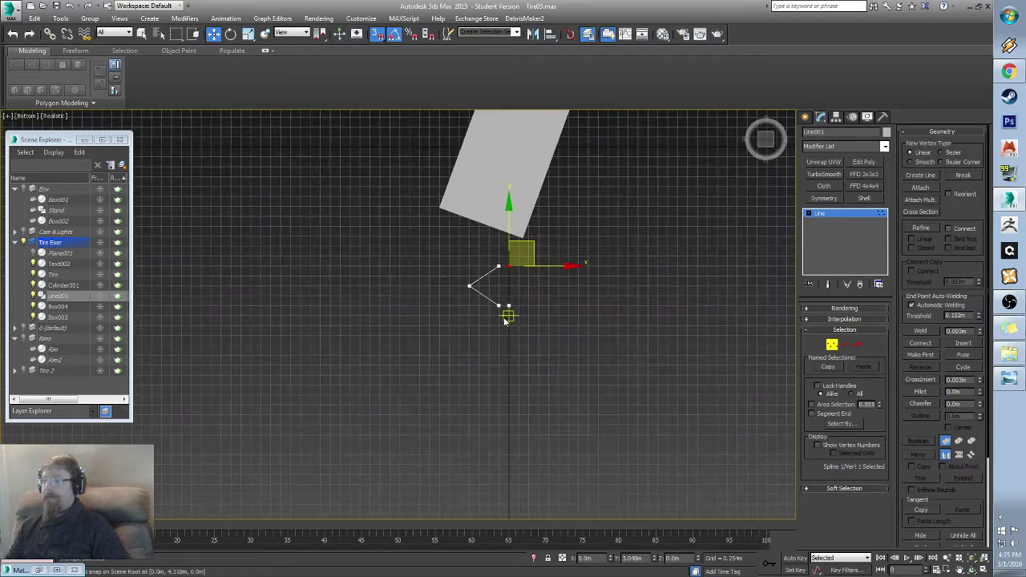
pyautogui.keyDown('alt'); pyautogui.moveTo(527, 310); pyautogui.dragTo(769, 173, button='middle'); pyautogui.keyUp('alt')
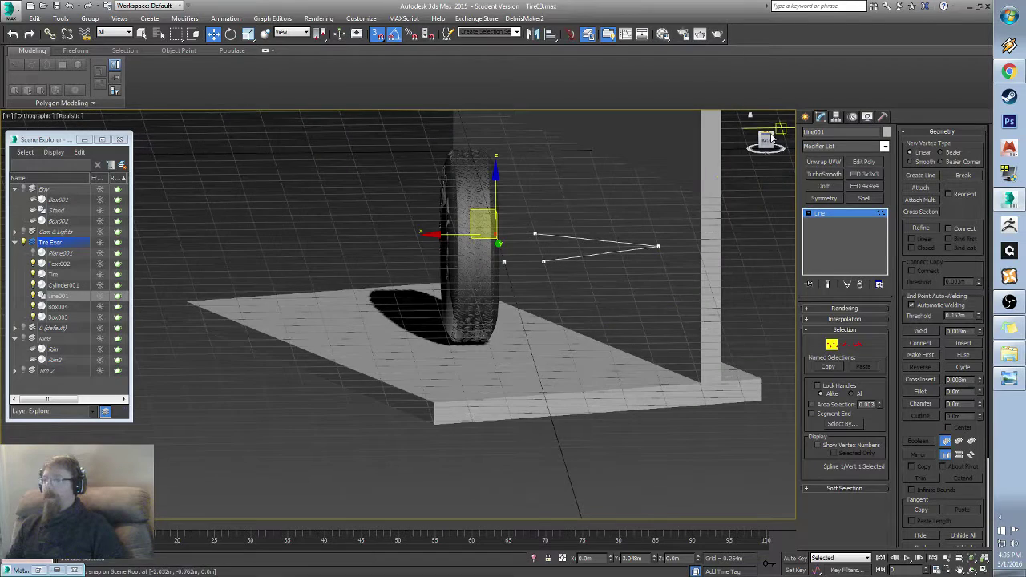
pyautogui.click(767, 141)
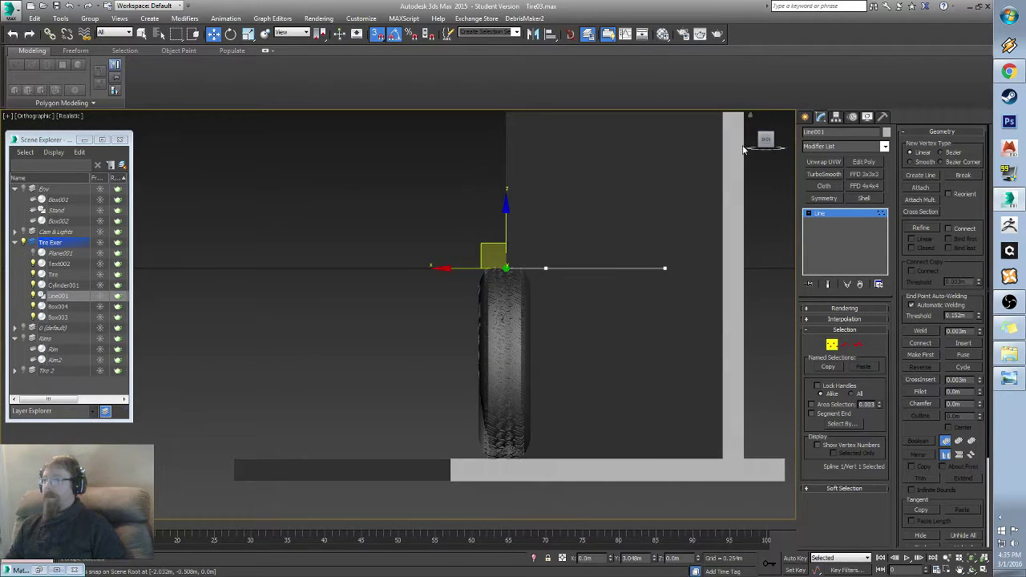
pyautogui.click(754, 141)
pyautogui.click(754, 141)
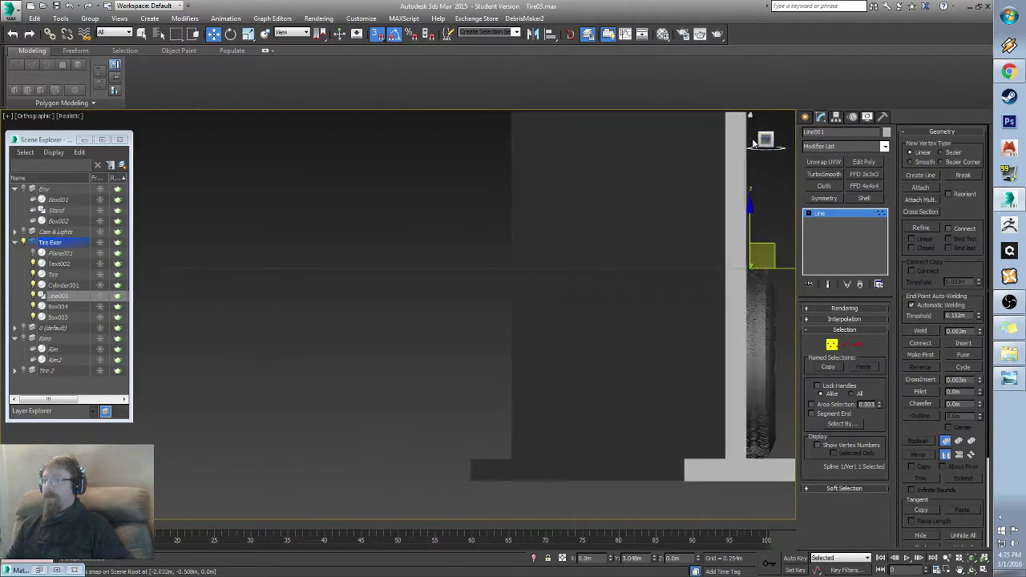
pyautogui.moveTo(714, 248); pyautogui.dragTo(511, 285, button='middle')
pyautogui.scroll(5, 511, 285)
pyautogui.moveTo(650, 297); pyautogui.dragTo(556, 298, button='middle')
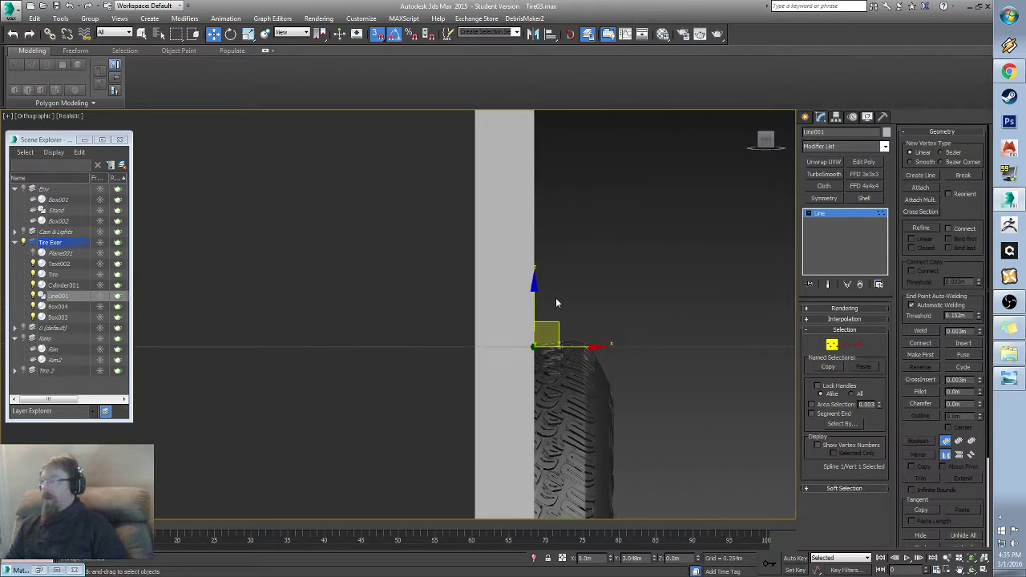
# Step: Turn off 3D snapping and move both end vertices above the corner vertices, to about X -0.254 m and Z 0.238 m
pyautogui.keyDown('alt'); pyautogui.moveTo(643, 320); pyautogui.dragTo(611, 333, button='middle'); pyautogui.keyUp('alt')
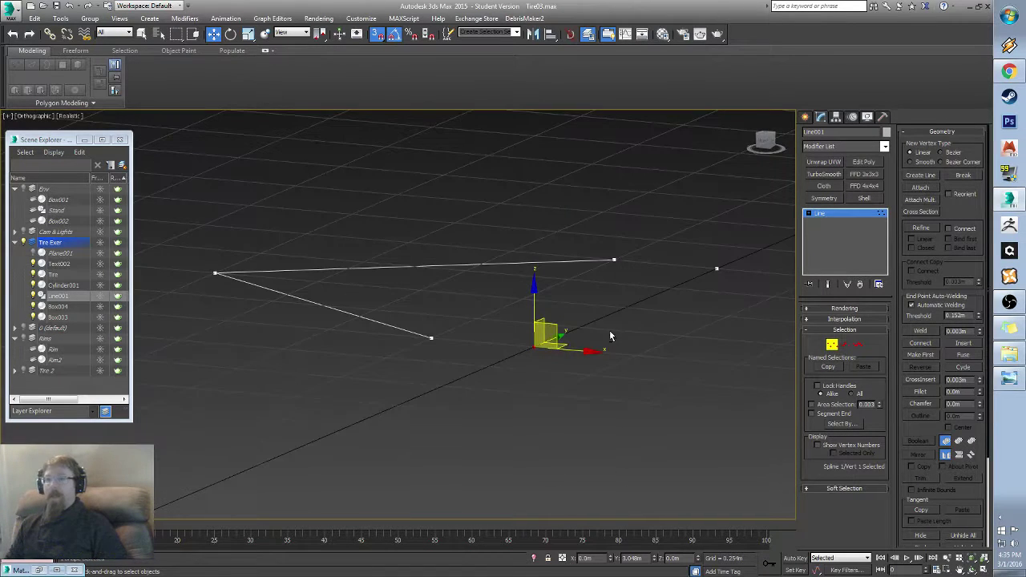
pyautogui.keyDown('alt'); pyautogui.moveTo(550, 311); pyautogui.dragTo(584, 324, button='middle'); pyautogui.keyUp('alt')
pyautogui.rightClick(618, 307)
pyautogui.click(696, 151)
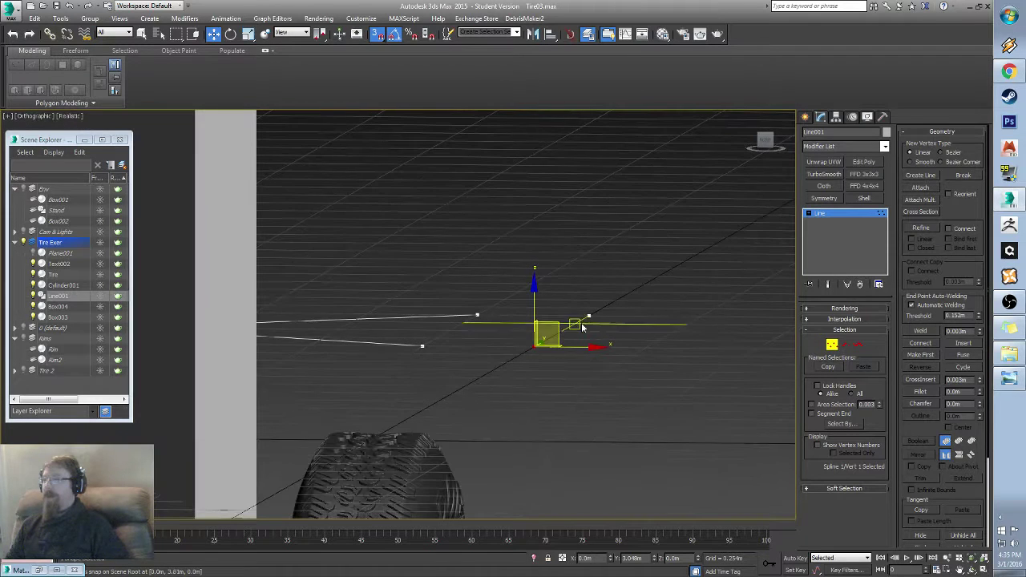
pyautogui.press('s')
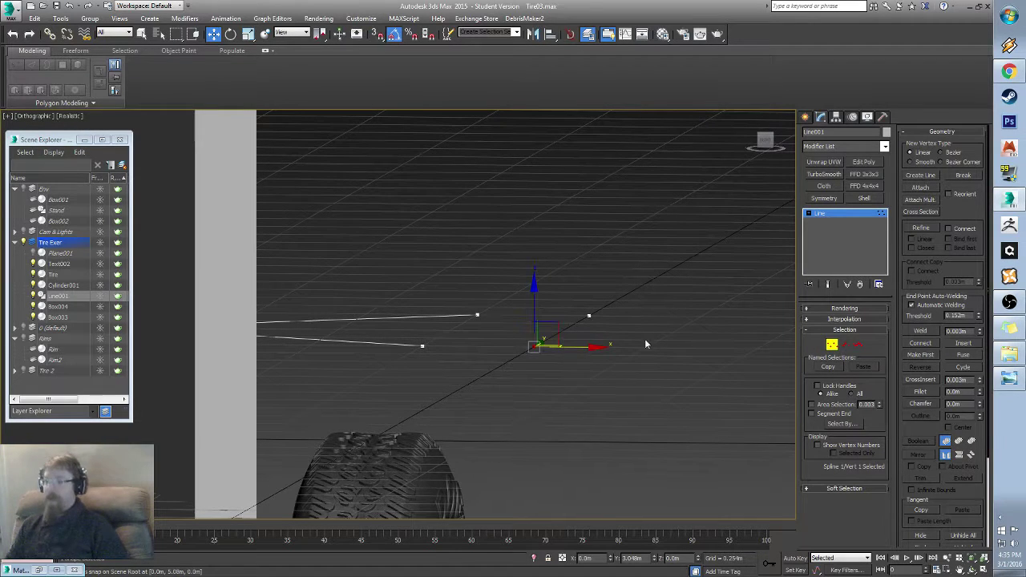
pyautogui.moveTo(524, 358); pyautogui.dragTo(524, 359)
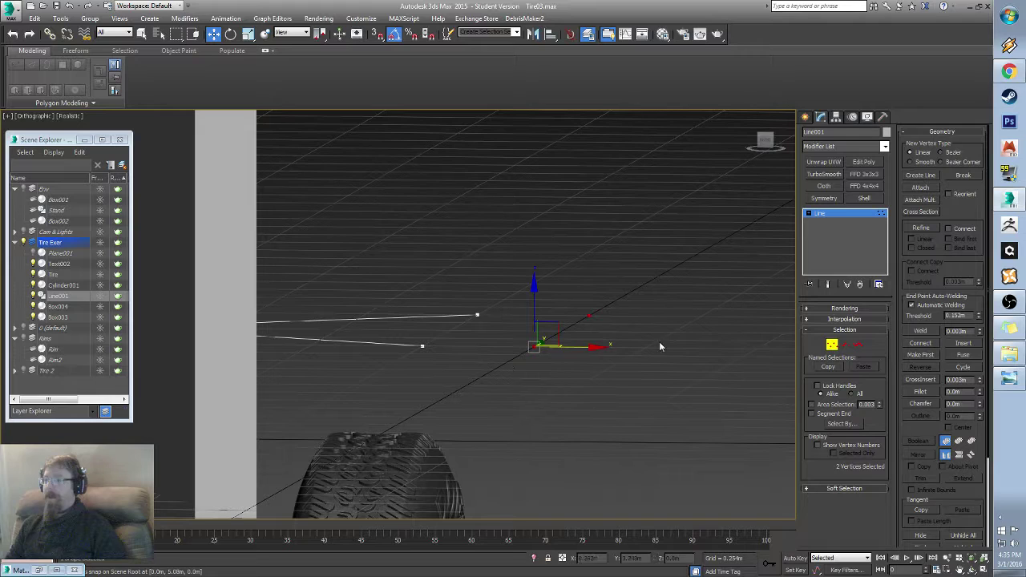
pyautogui.moveTo(764, 142); pyautogui.dragTo(639, 220)
pyautogui.click(768, 143)
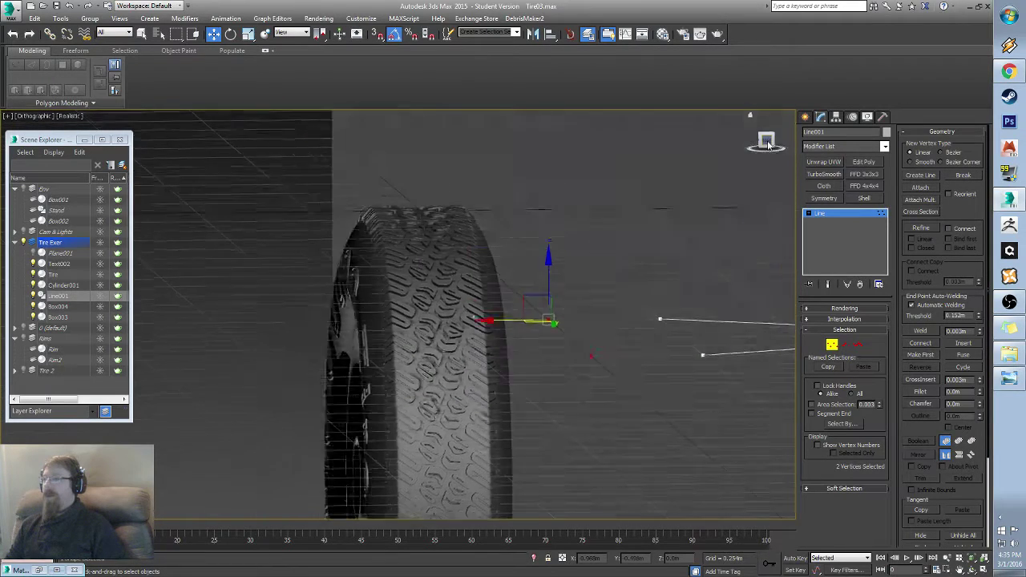
pyautogui.moveTo(455, 330); pyautogui.dragTo(566, 220)
pyautogui.moveTo(635, 250); pyautogui.dragTo(539, 284, button='middle')
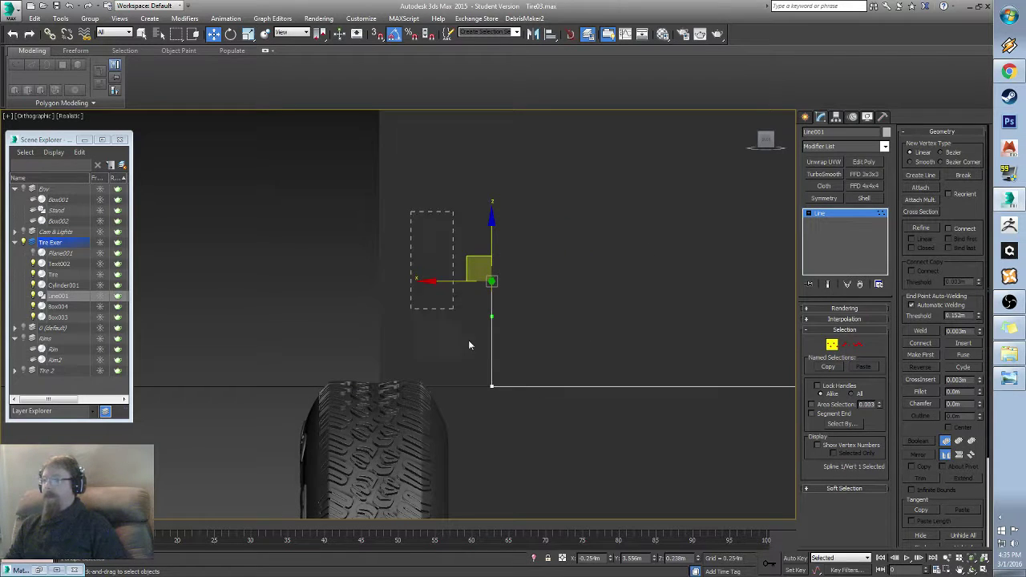
# Step: Select the raised end and the two corner vertices and scale them to 0 along X to align them in one plane
pyautogui.moveTo(469, 345); pyautogui.dragTo(529, 412)
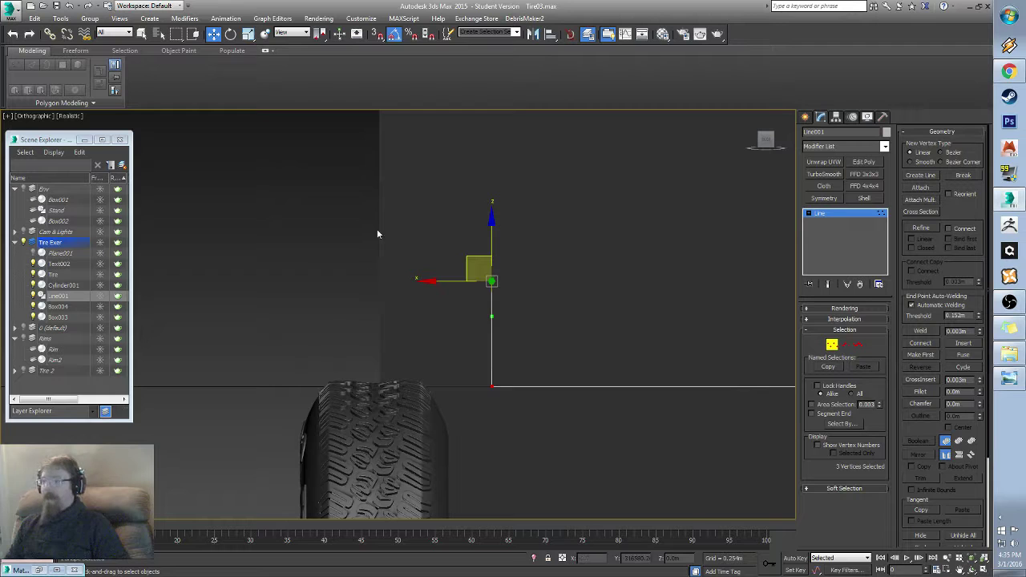
pyautogui.moveTo(380, 191); pyautogui.dragTo(558, 475)
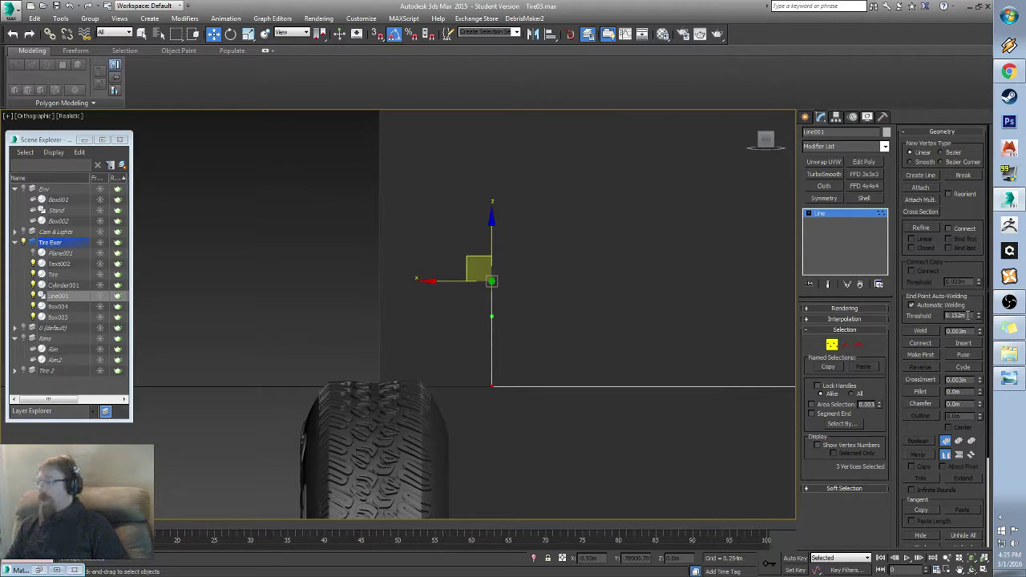
pyautogui.scroll(-5, 982, 279)
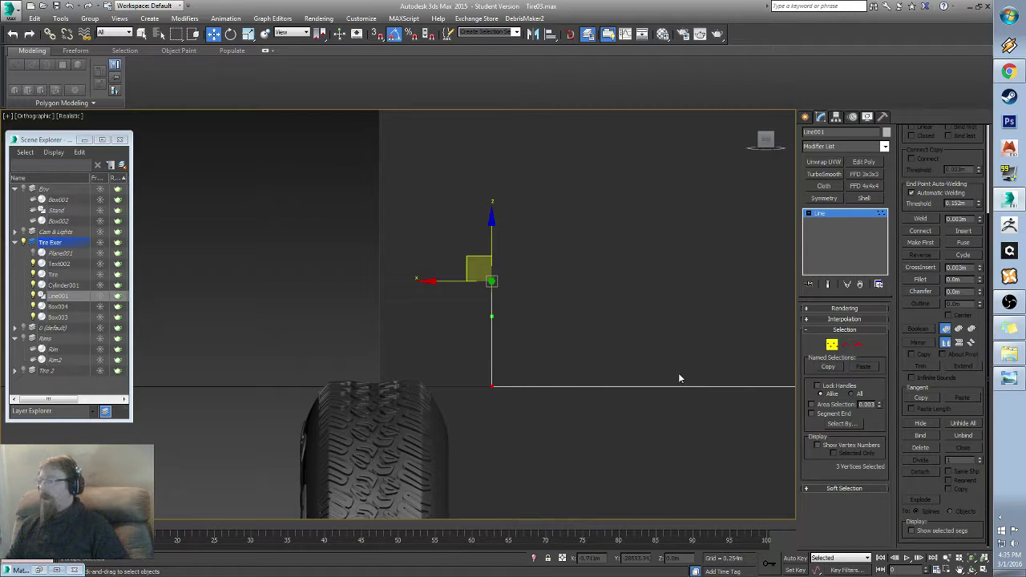
pyautogui.moveTo(591, 490); pyautogui.dragTo(592, 491)
pyautogui.press('r')
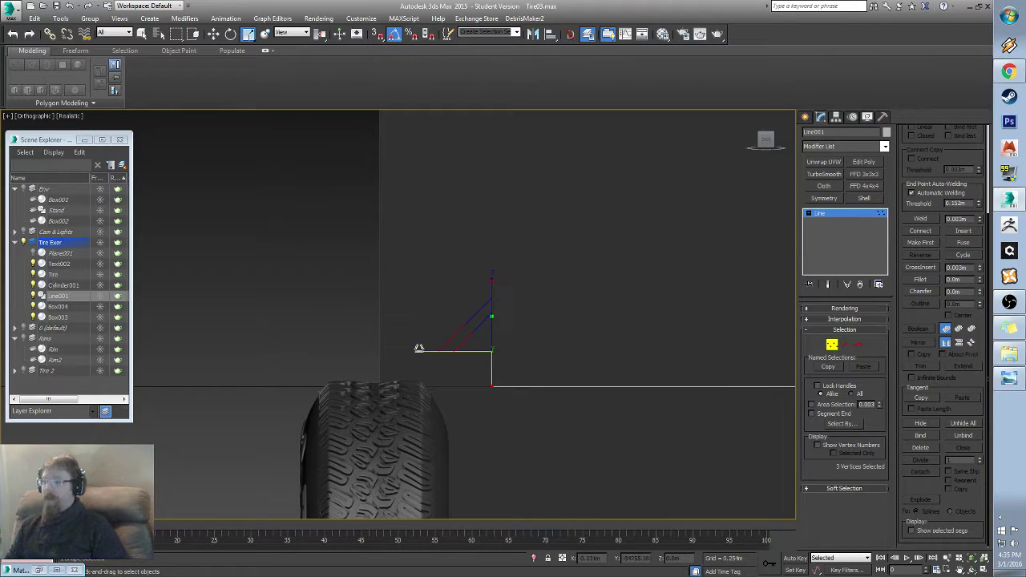
pyautogui.moveTo(417, 355); pyautogui.dragTo(513, 403)
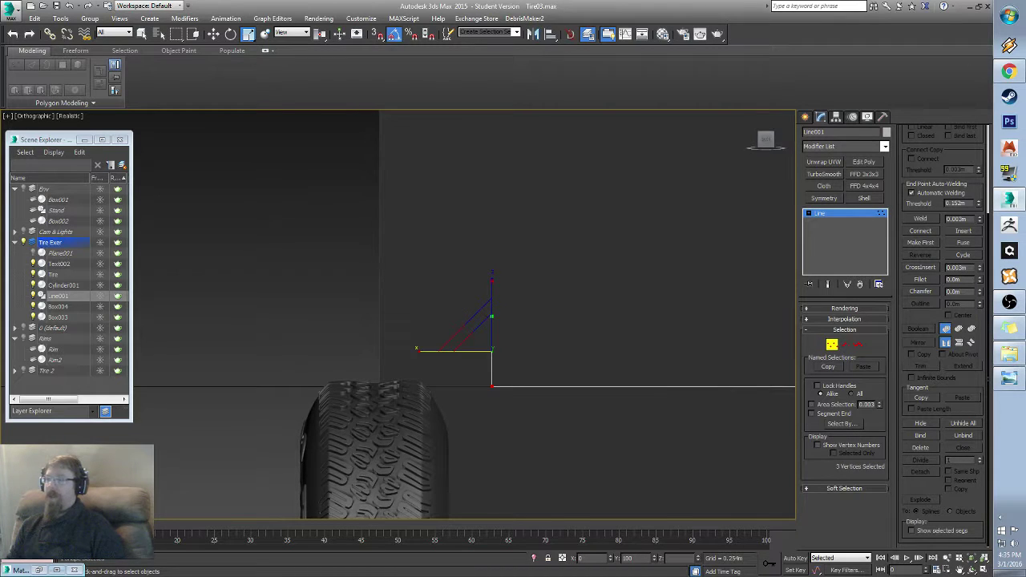
pyautogui.keyDown('alt'); pyautogui.moveTo(676, 275); pyautogui.dragTo(410, 410, button='middle'); pyautogui.keyUp('alt')
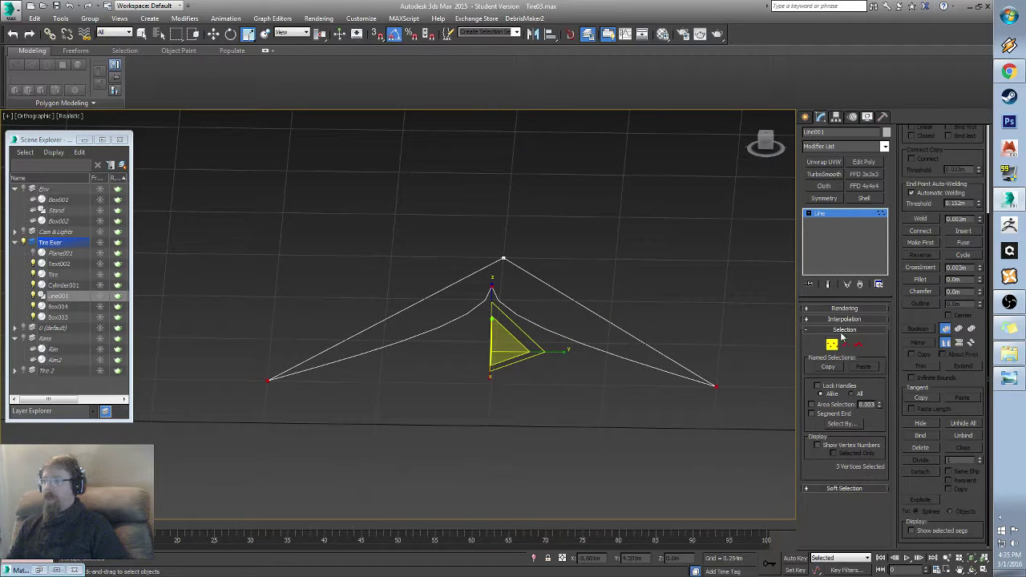
# Step: Undo the last scaling and align each raised end vertex with its own corner vertex by scaling each pair along X
pyautogui.hotkey('ctrl', 'z')
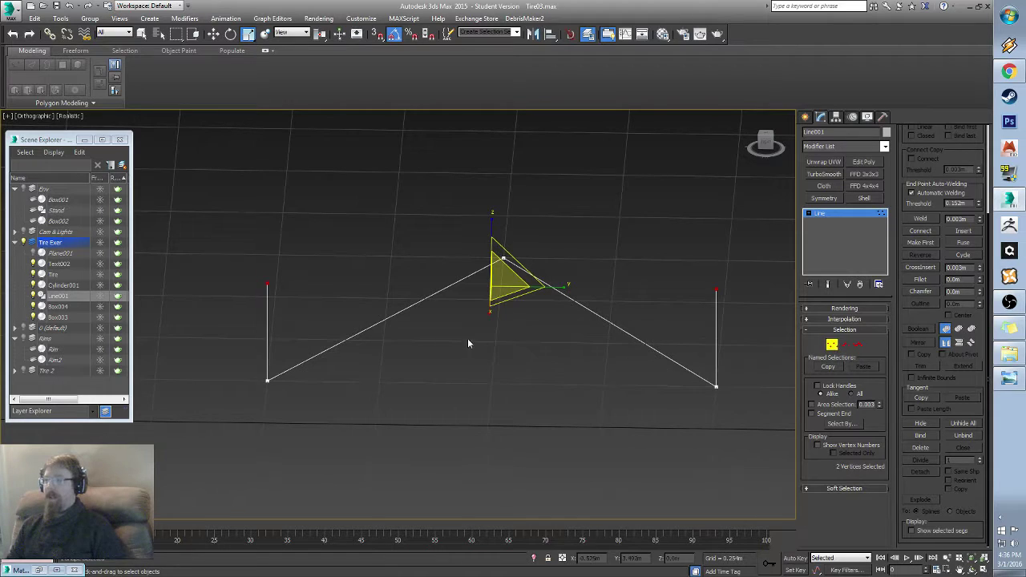
pyautogui.keyDown('alt'); pyautogui.moveTo(467, 338); pyautogui.dragTo(408, 320, button='middle'); pyautogui.keyUp('alt')
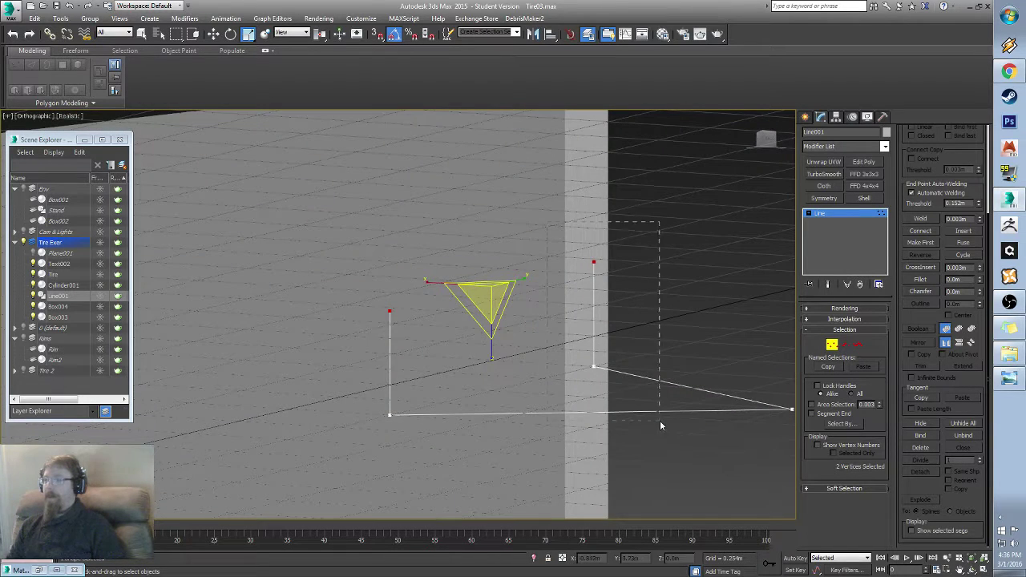
pyautogui.keyDown('alt'); pyautogui.moveTo(639, 280); pyautogui.dragTo(621, 356, button='middle'); pyautogui.keyUp('alt')
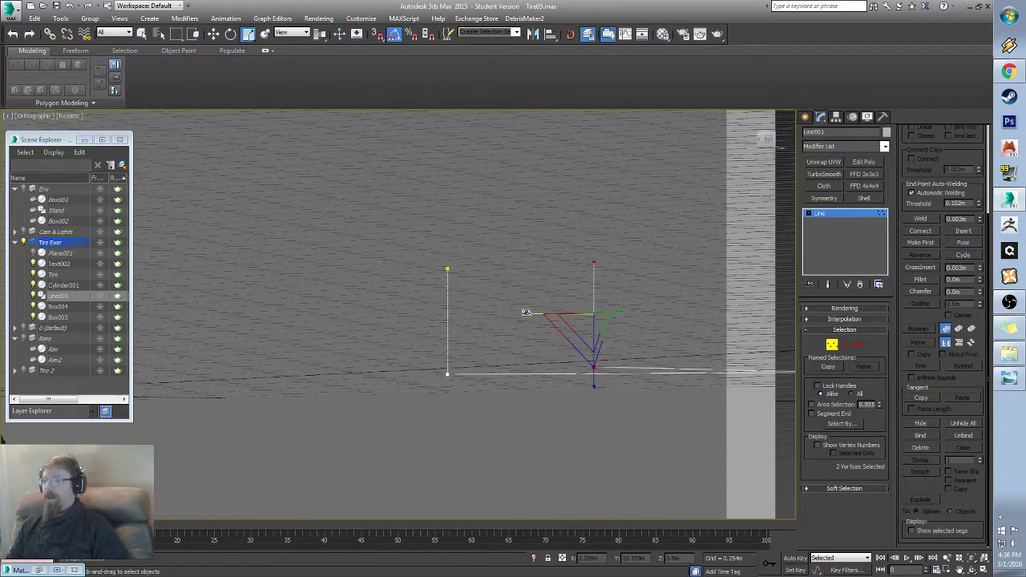
pyautogui.moveTo(526, 313); pyautogui.dragTo(601, 313)
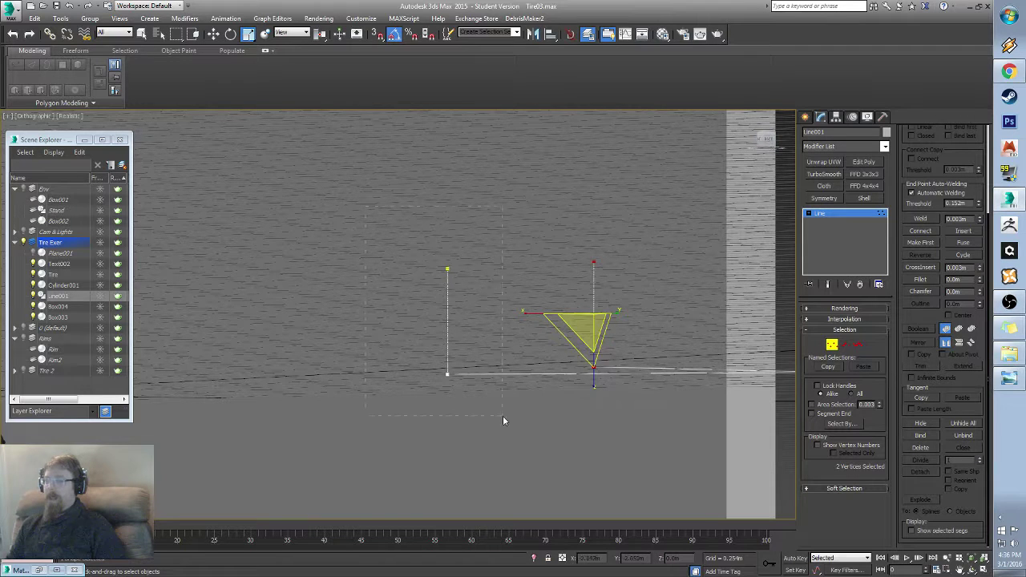
pyautogui.moveTo(502, 416); pyautogui.dragTo(502, 415)
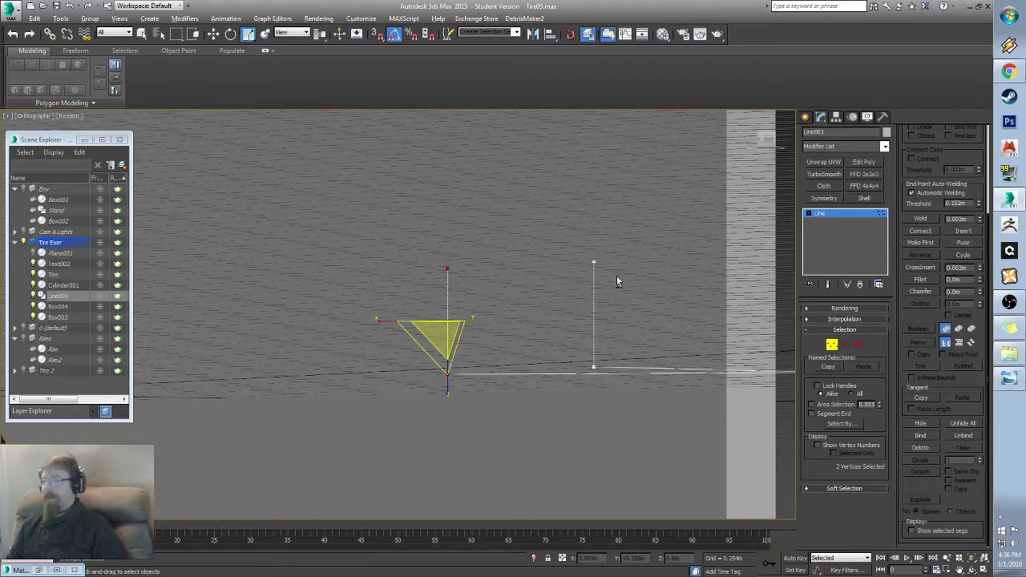
pyautogui.keyDown('alt'); pyautogui.moveTo(616, 281); pyautogui.dragTo(780, 306, button='middle'); pyautogui.keyUp('alt')
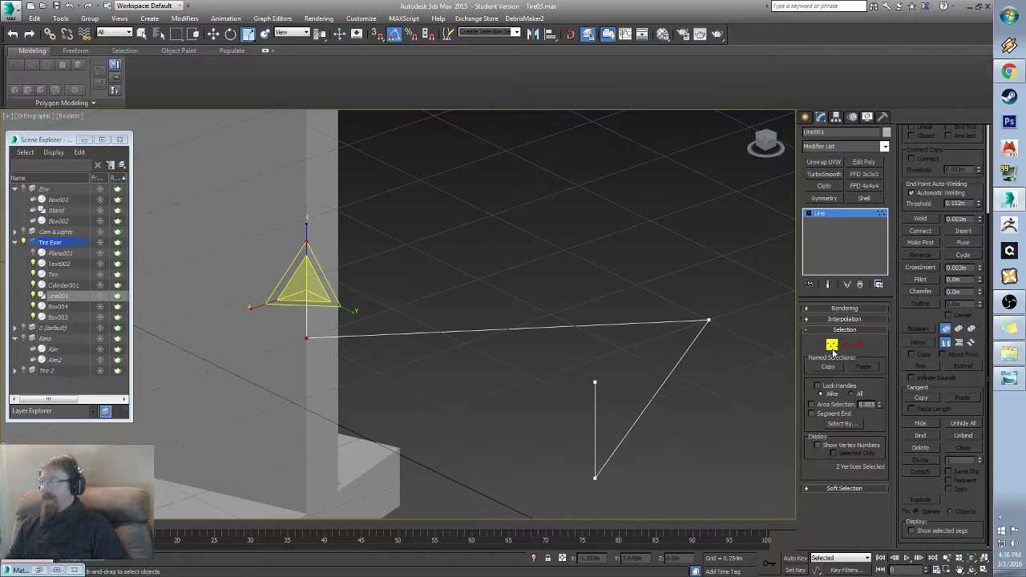
# Step: Leave vertex editing and enable the line's tube thickness in both the renderer and the viewport
pyautogui.click(831, 346)
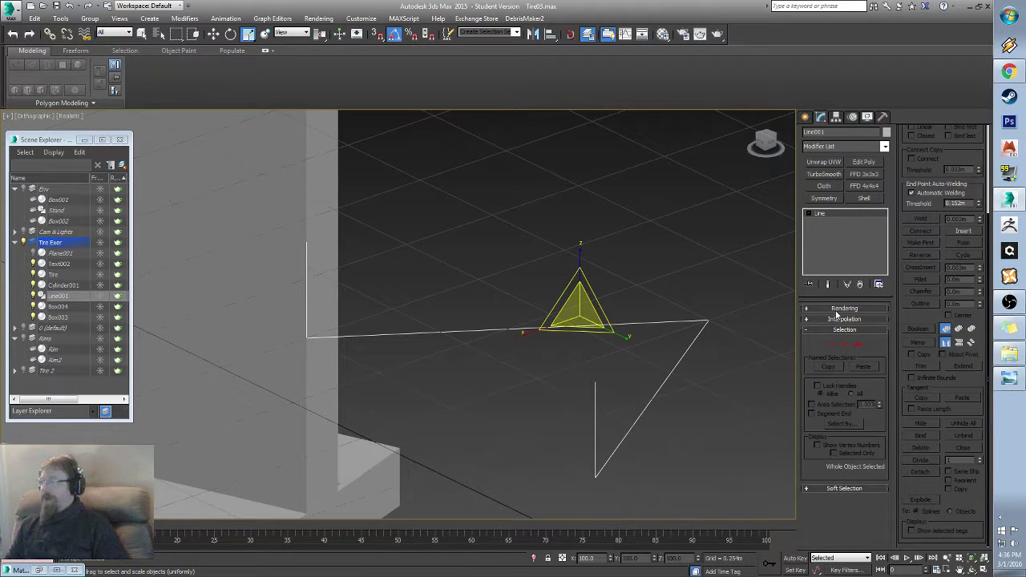
pyautogui.click(835, 308)
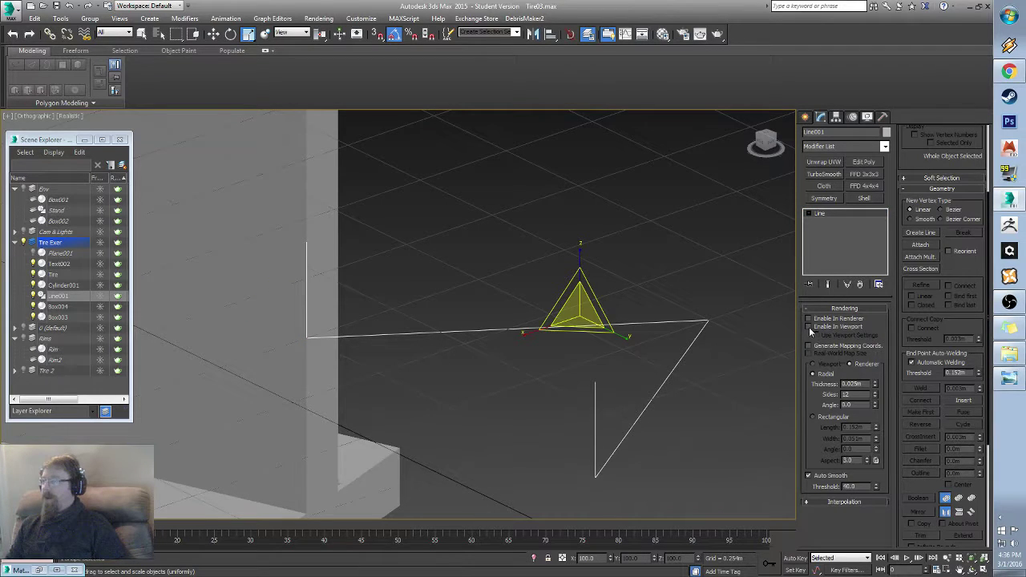
pyautogui.click(809, 326)
pyautogui.keyDown('alt'); pyautogui.moveTo(697, 352); pyautogui.dragTo(673, 353, button='middle'); pyautogui.keyUp('alt')
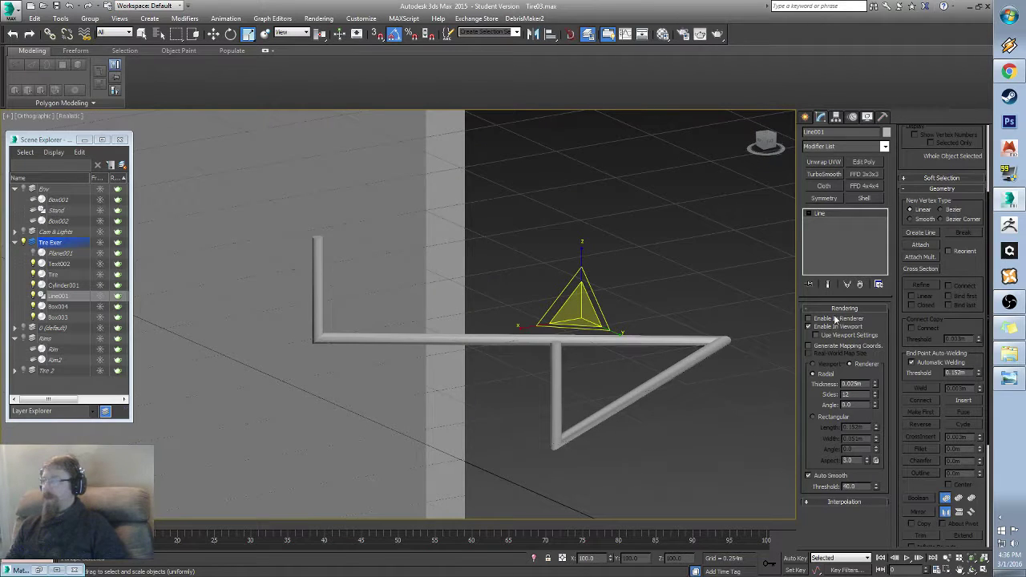
# Step: Rotate the whole line 90 degrees about Y so its corner bend points upward
pyautogui.keyDown('alt'); pyautogui.moveTo(597, 337); pyautogui.dragTo(616, 343, button='middle'); pyautogui.keyUp('alt')
pyautogui.press('e')
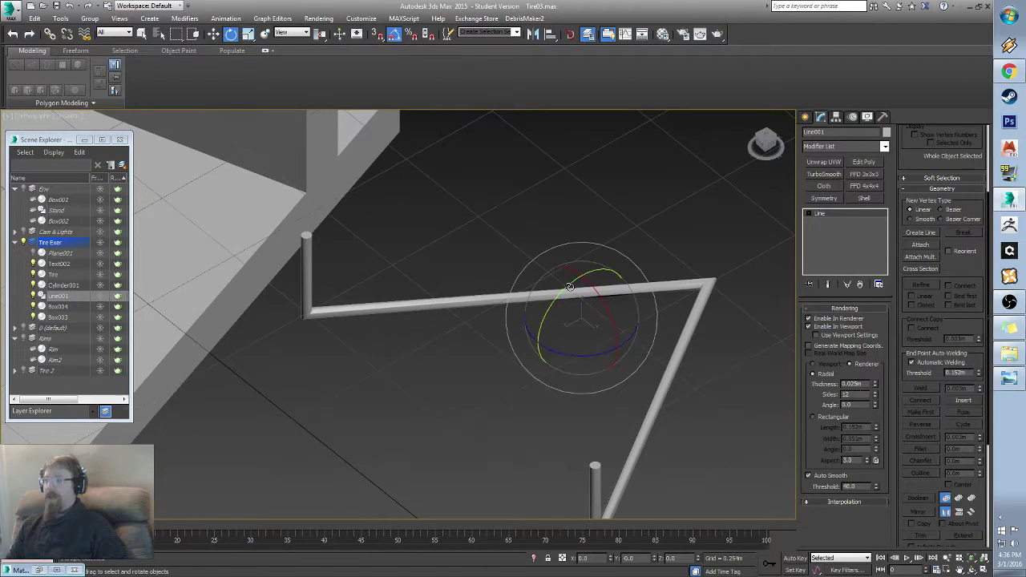
pyautogui.moveTo(594, 345); pyautogui.dragTo(528, 322)
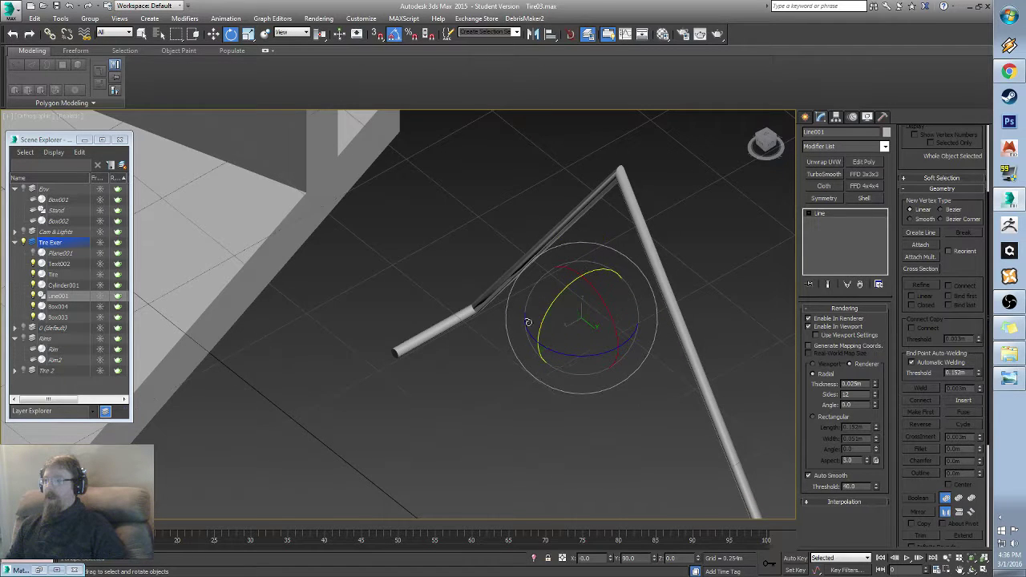
# Step: Try to align the stand to the wheel's Cylinder001, center to center on X, Y and Z with all orientation axes matched
pyautogui.scroll(-8, 545, 319)
pyautogui.keyDown('alt'); pyautogui.moveTo(527, 337); pyautogui.dragTo(605, 321, button='middle'); pyautogui.keyUp('alt')
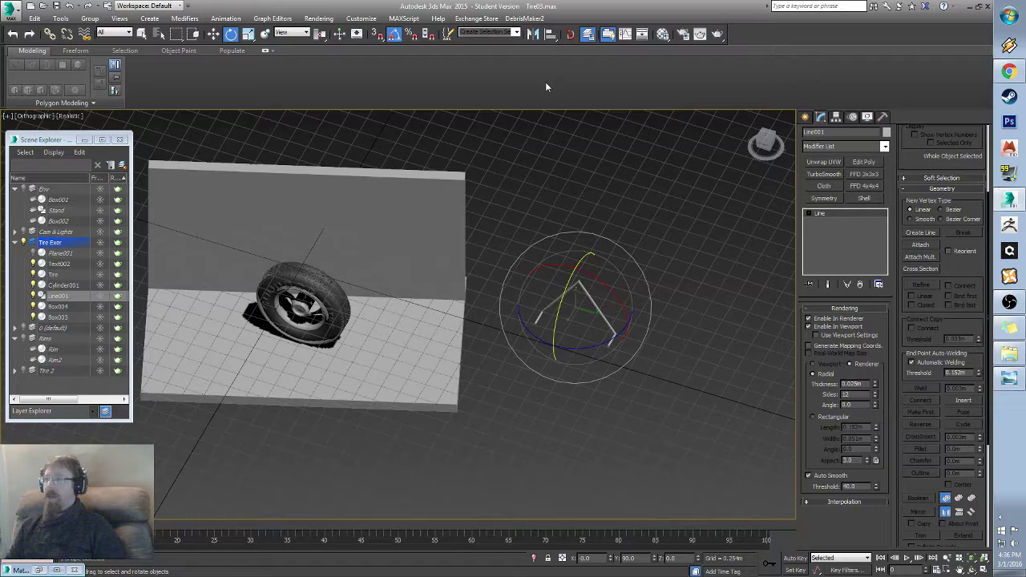
pyautogui.click(550, 34)
pyautogui.click(299, 308)
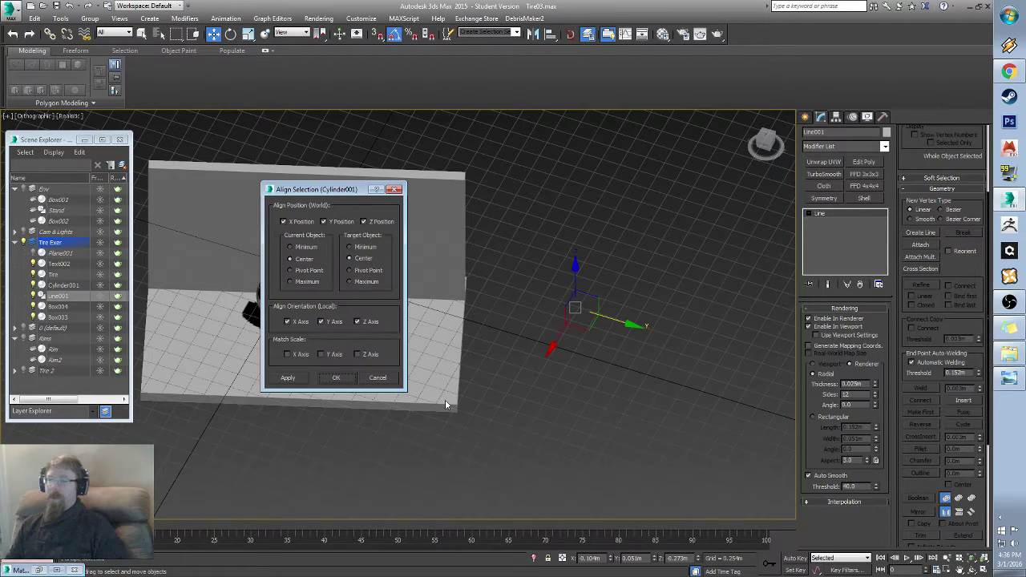
pyautogui.click(327, 380)
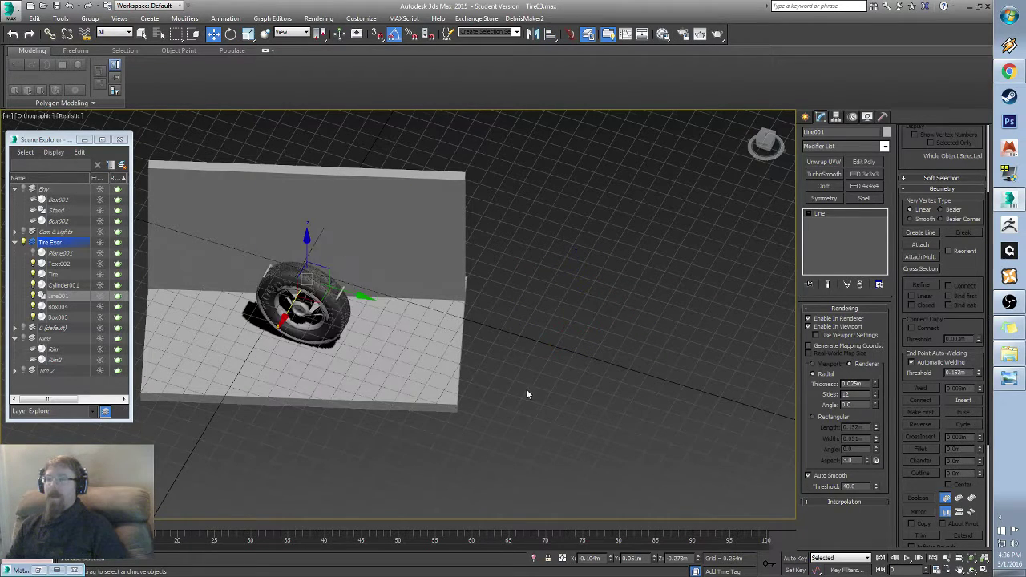
# Step: Inspect the aligned stand against the tire tread and put it back where it was before the alignment
pyautogui.keyDown('alt'); pyautogui.moveTo(526, 390); pyautogui.dragTo(321, 293, button='middle'); pyautogui.keyUp('alt')
pyautogui.scroll(3, 319, 295)
pyautogui.keyDown('alt'); pyautogui.moveTo(353, 259); pyautogui.dragTo(310, 255, button='middle'); pyautogui.keyUp('alt')
pyautogui.scroll(4, 310, 263)
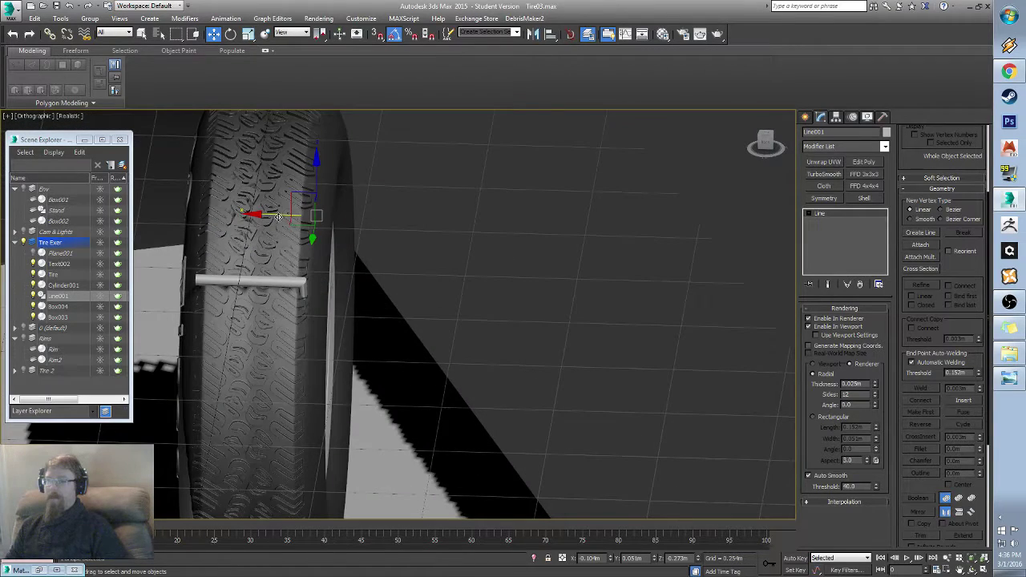
pyautogui.moveTo(290, 224); pyautogui.dragTo(650, 304)
pyautogui.moveTo(561, 335); pyautogui.dragTo(535, 193, button='middle')
pyautogui.scroll(-6, 535, 192)
pyautogui.scroll(3, 535, 192)
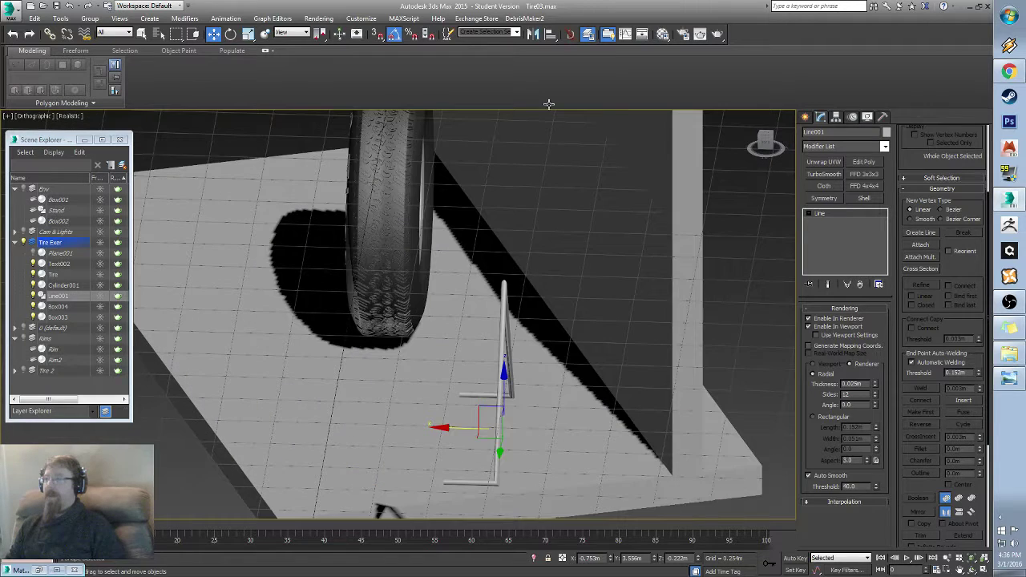
# Step: Align the stand to Cylinder001, center to center on X, Y and Z, with orientation matching off for all axes
pyautogui.click(550, 34)
pyautogui.keyDown('alt'); pyautogui.moveTo(426, 201); pyautogui.dragTo(614, 202, button='middle'); pyautogui.keyUp('alt')
pyautogui.click(602, 211)
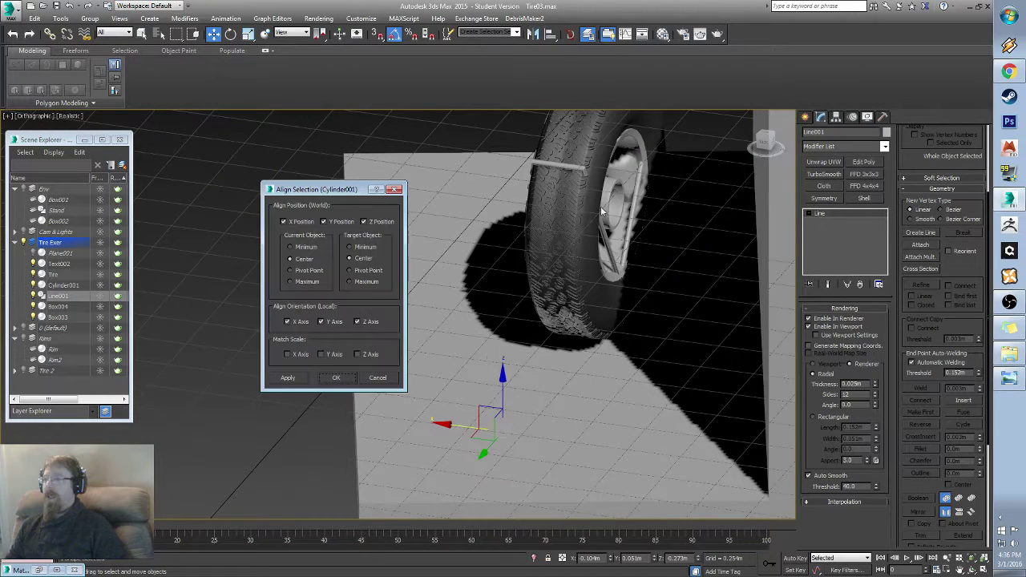
pyautogui.click(332, 322)
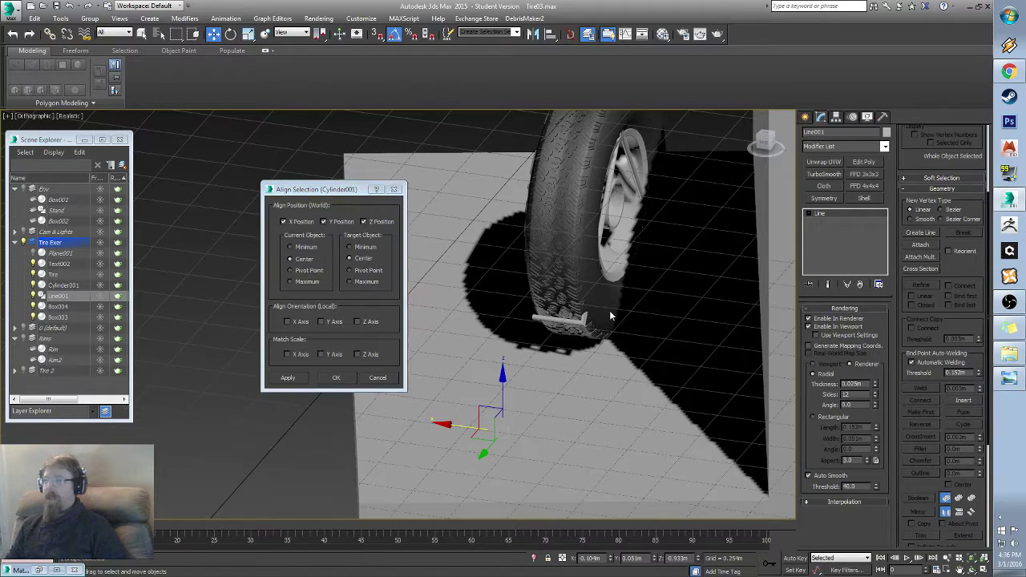
pyautogui.click(337, 378)
# Step: Lower the stand along Z by about 0.22 m so its feet reach the ground box
pyautogui.keyDown('alt'); pyautogui.moveTo(466, 236); pyautogui.dragTo(562, 242, button='middle'); pyautogui.keyUp('alt')
pyautogui.scroll(5, 561, 242)
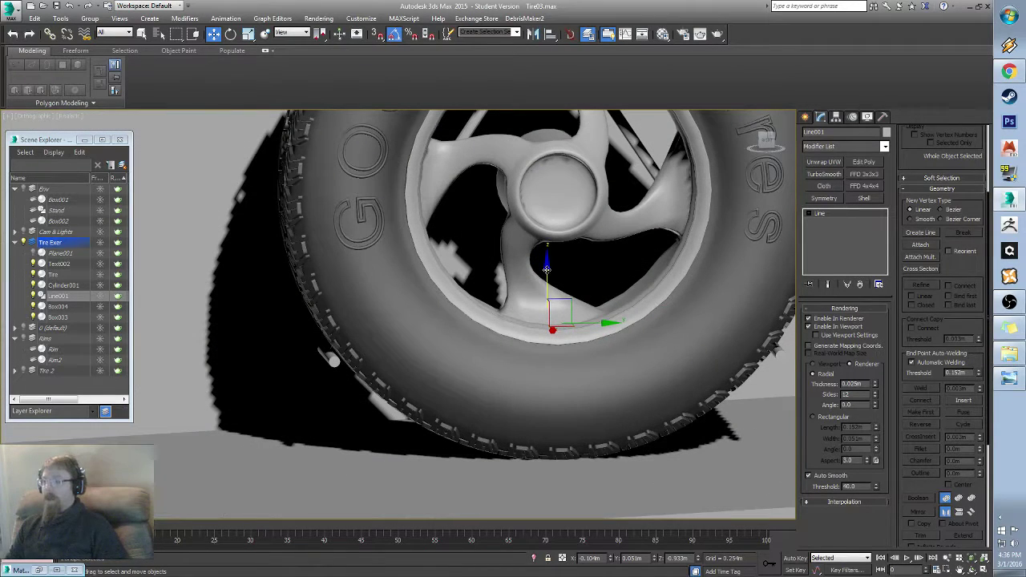
pyautogui.moveTo(546, 269); pyautogui.dragTo(552, 366)
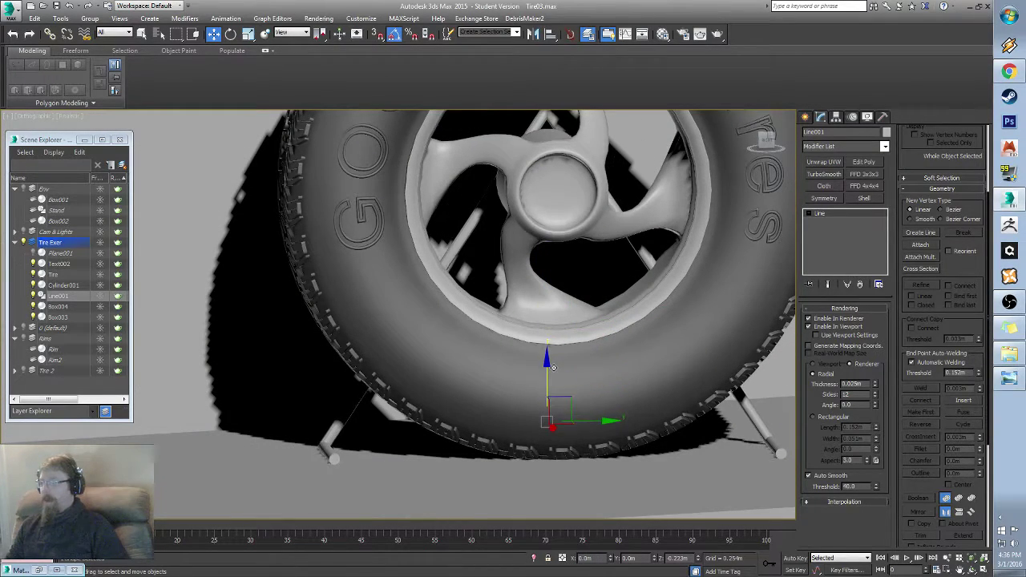
pyautogui.moveTo(591, 353); pyautogui.dragTo(473, 333, button='middle')
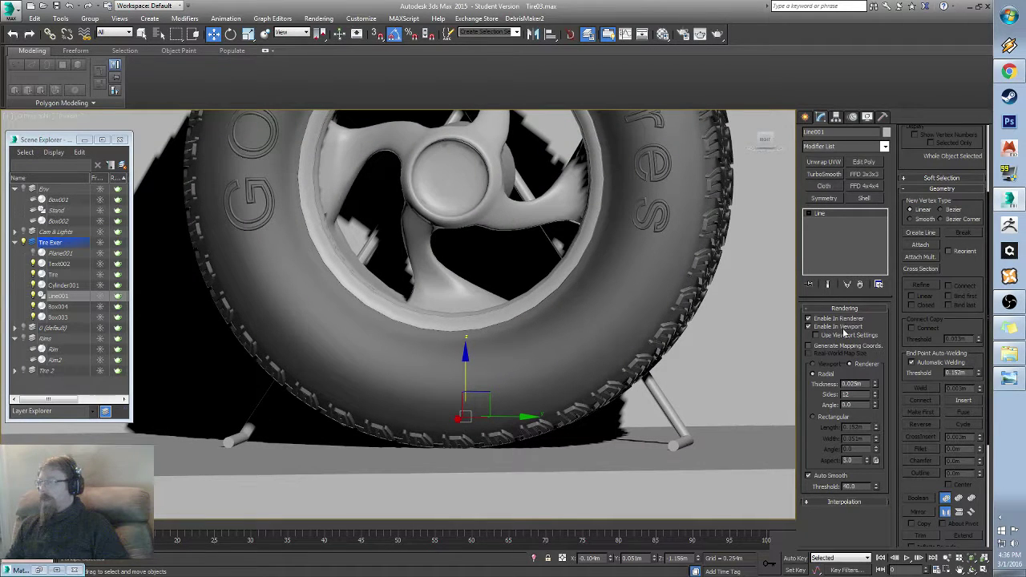
# Step: Set the stand's radial thickness to 0.063 m with 8 sides and add an Edit Poly modifier
pyautogui.moveTo(877, 381); pyautogui.dragTo(881, 303)
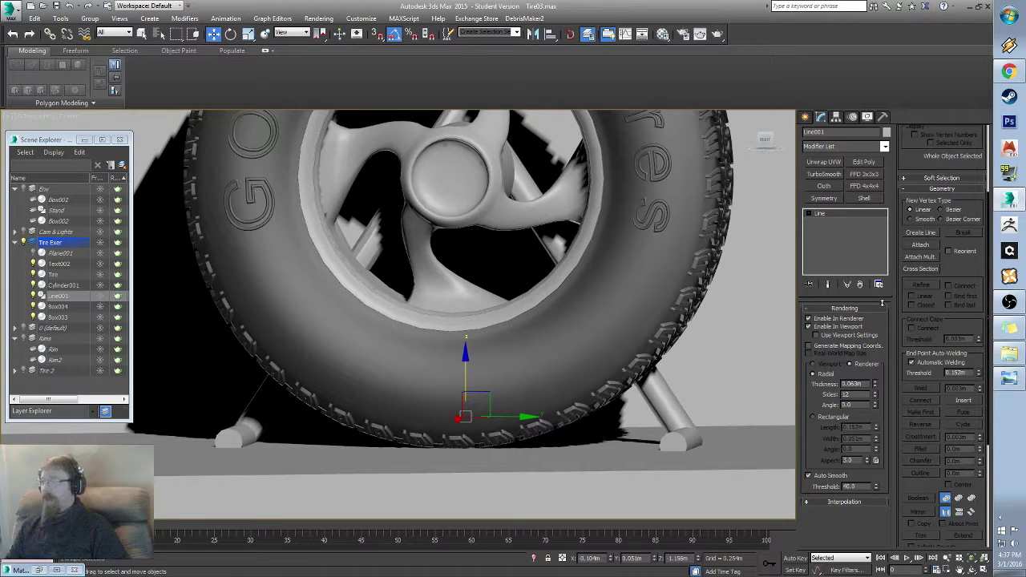
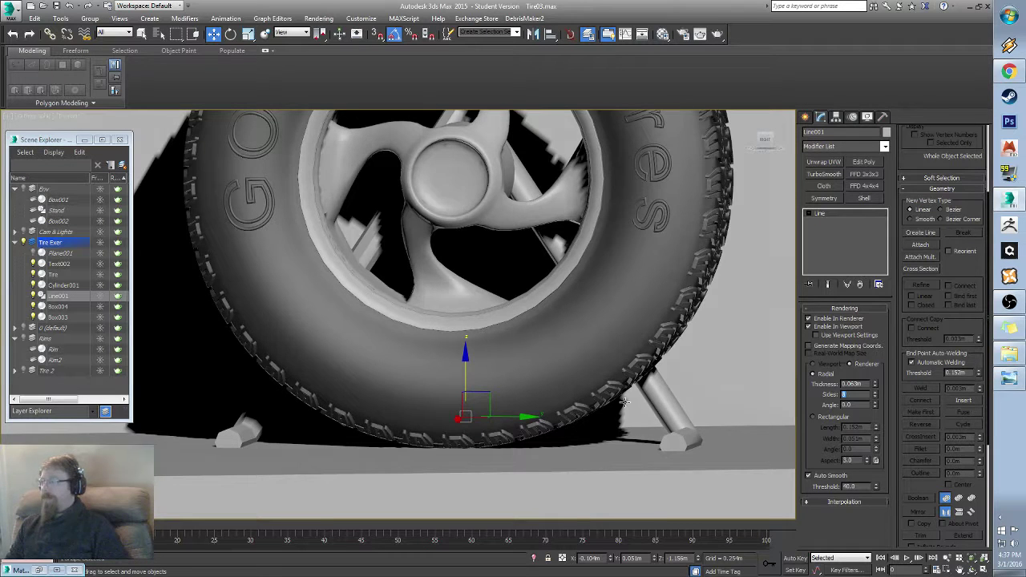
pyautogui.keyDown('alt'); pyautogui.moveTo(624, 402); pyautogui.dragTo(561, 441, button='middle'); pyautogui.keyUp('alt')
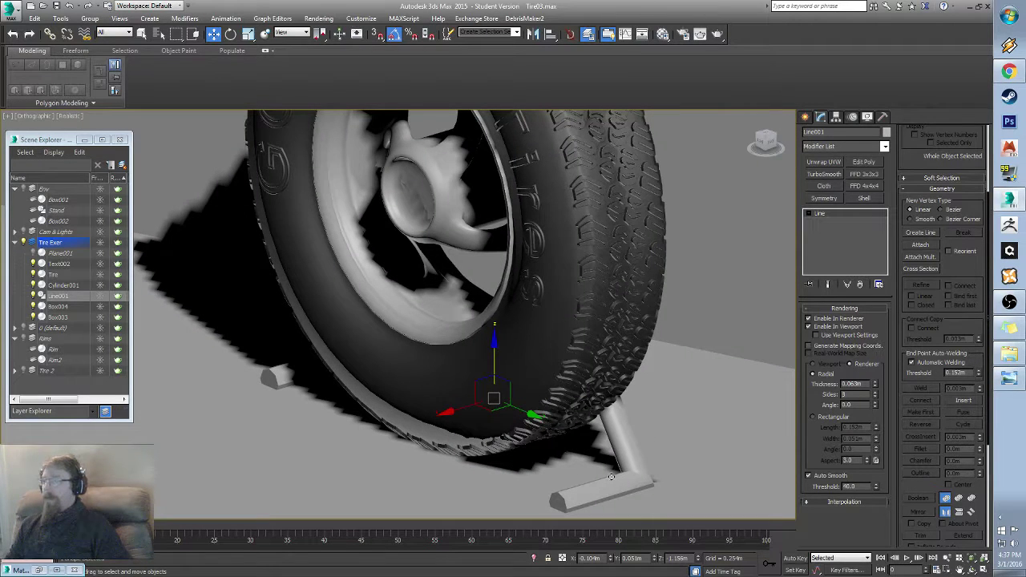
pyautogui.click(863, 162)
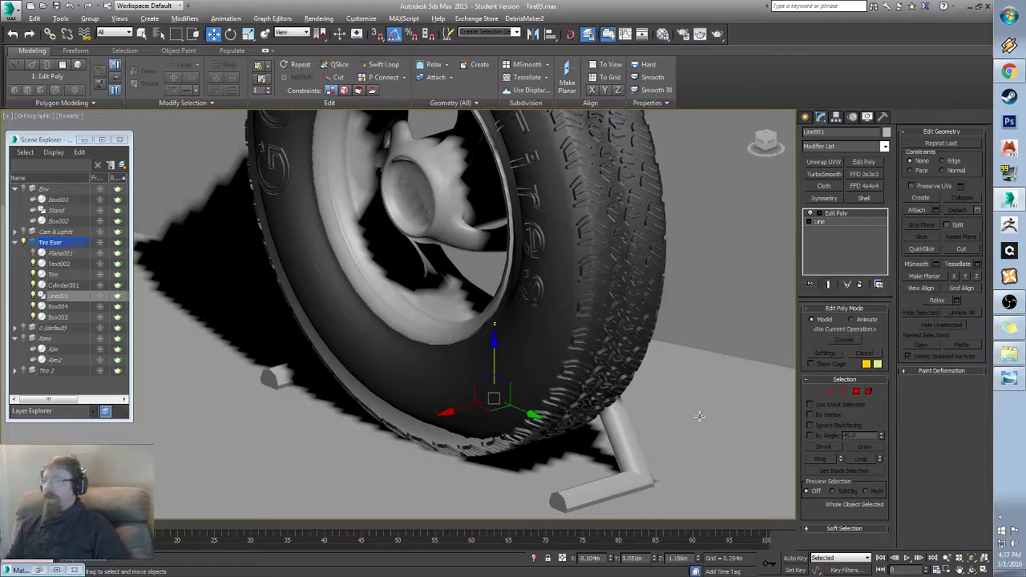
# Step: Raise the stand slightly to Z -1.137 m and show edged faces in the viewport
pyautogui.keyDown('alt'); pyautogui.moveTo(673, 401); pyautogui.dragTo(706, 377, button='middle'); pyautogui.keyUp('alt')
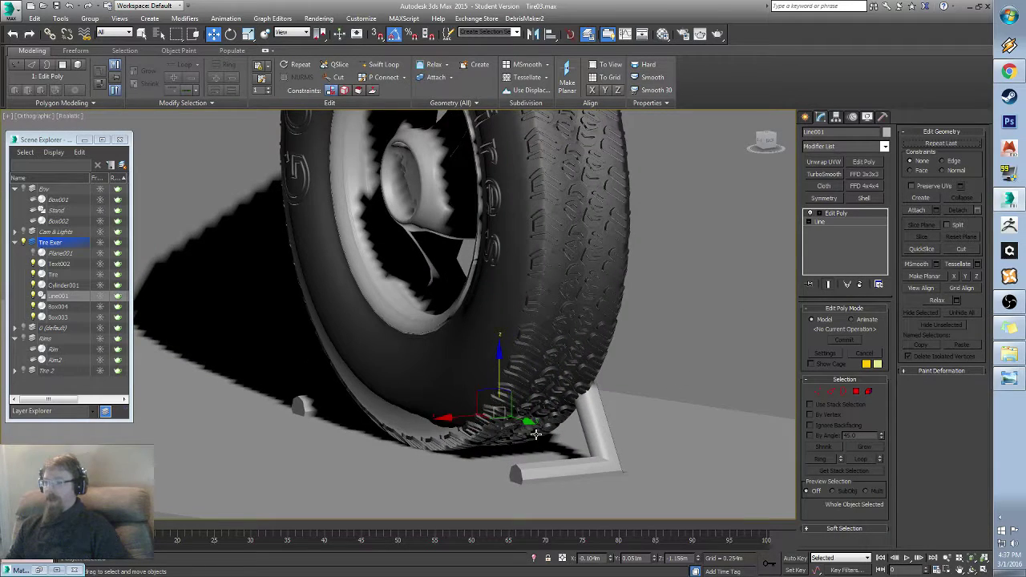
pyautogui.keyDown('alt'); pyautogui.moveTo(536, 434); pyautogui.dragTo(641, 361, button='middle'); pyautogui.keyUp('alt')
pyautogui.moveTo(575, 296); pyautogui.dragTo(575, 285)
pyautogui.moveTo(507, 353)
pyautogui.keyDown('alt'); pyautogui.mouseDown(button='middle')
pyautogui.moveTo(528, 369)
pyautogui.moveTo(517, 367)
pyautogui.mouseUp(button='middle'); pyautogui.keyUp('alt')
pyautogui.press('F4')
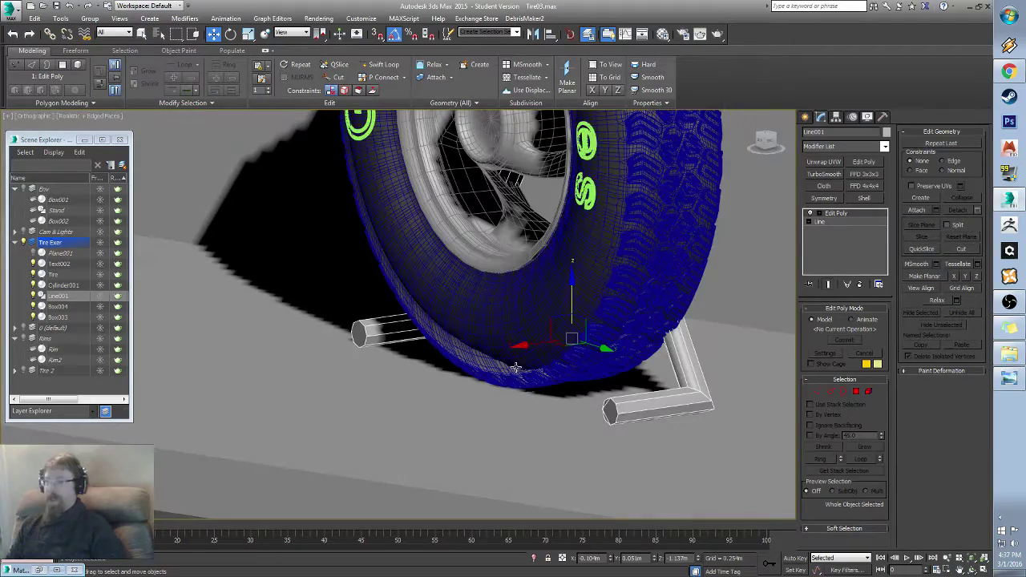
# Step: Select the three end-cap polygons on the stand foot nearest the tread and delete them
pyautogui.keyDown('alt'); pyautogui.moveTo(585, 429); pyautogui.dragTo(574, 407, button='middle'); pyautogui.keyUp('alt')
pyautogui.scroll(3, 574, 407)
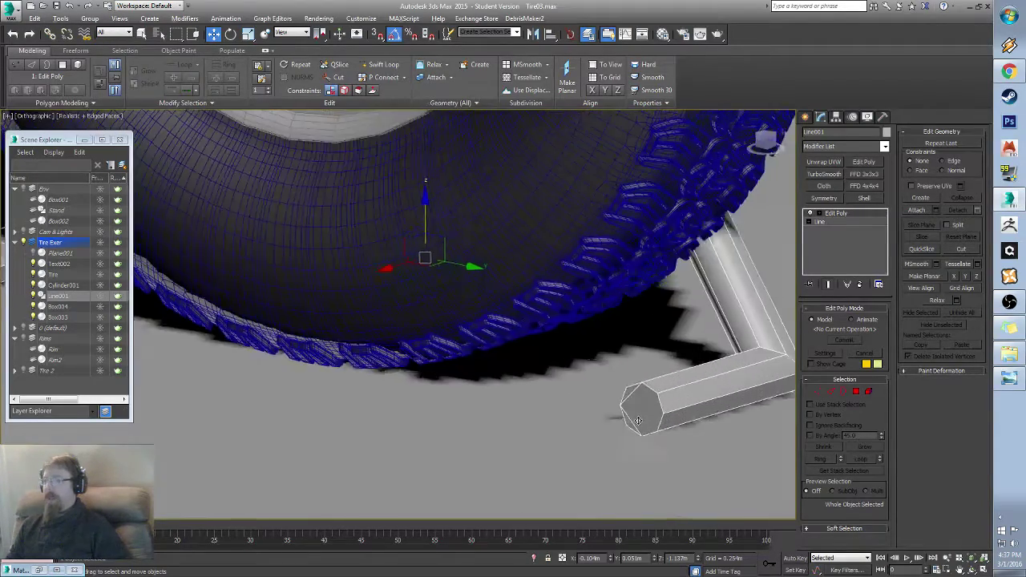
pyautogui.keyDown('alt'); pyautogui.moveTo(641, 409); pyautogui.dragTo(602, 417, button='middle'); pyautogui.keyUp('alt')
pyautogui.click(856, 391)
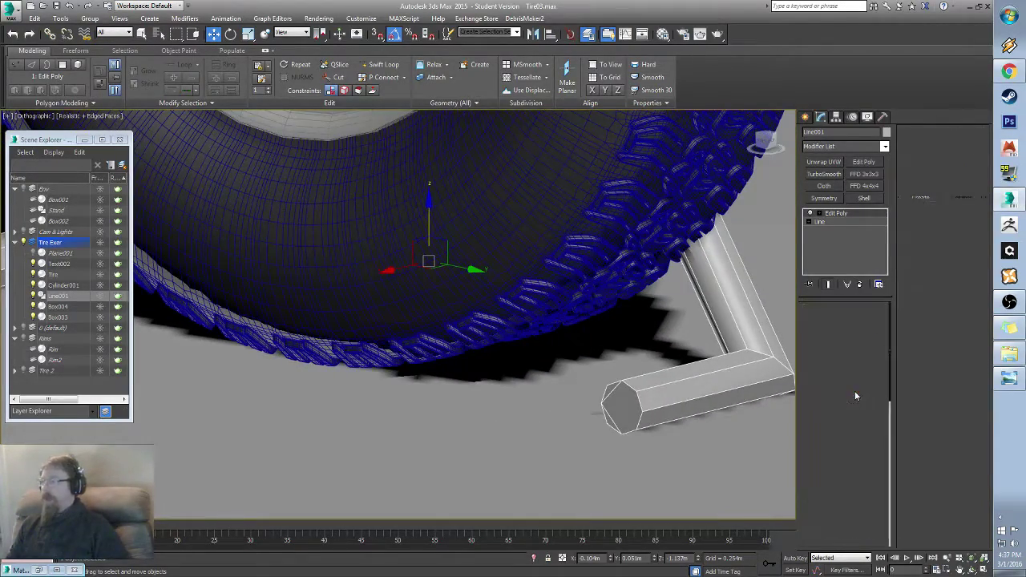
pyautogui.click(631, 403)
pyautogui.scroll(3, 626, 408)
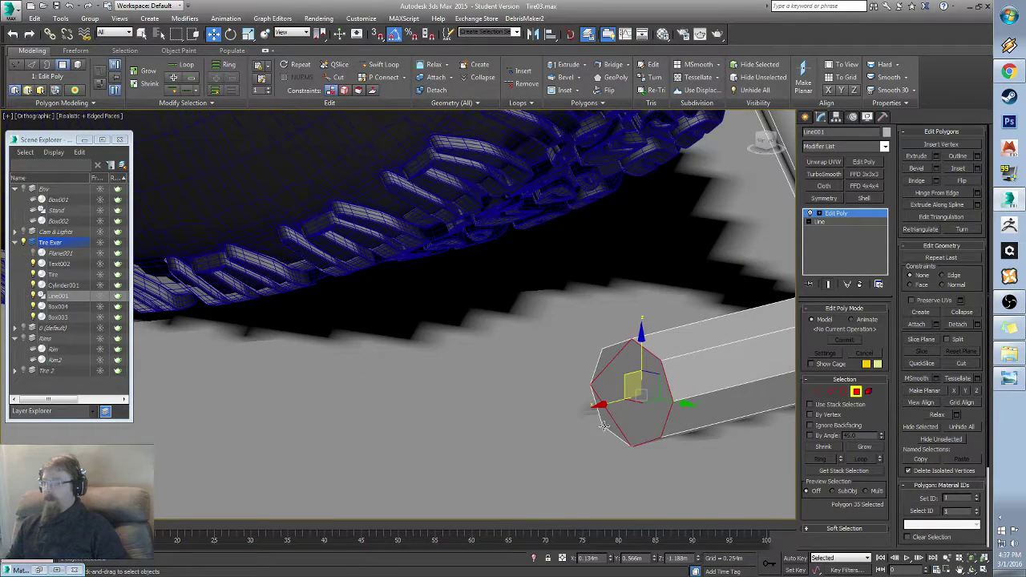
pyautogui.keyDown('ctrl'); pyautogui.click(603, 425); pyautogui.keyUp('ctrl')
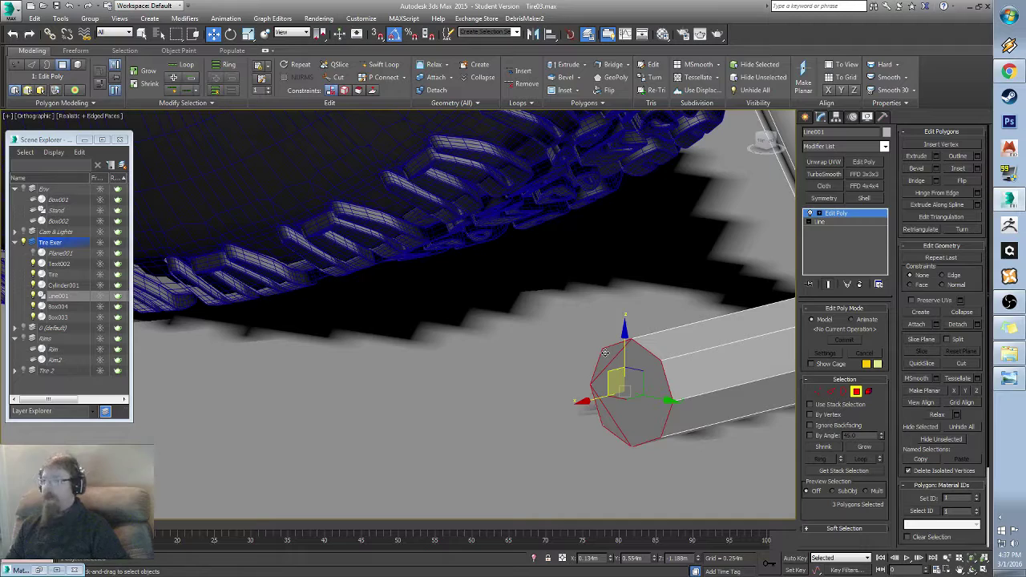
pyautogui.press('Delete')
# Step: Delete the end-cap polygons of the stand's other foot
pyautogui.moveTo(456, 350); pyautogui.dragTo(666, 390, button='middle')
pyautogui.scroll(-5, 646, 377)
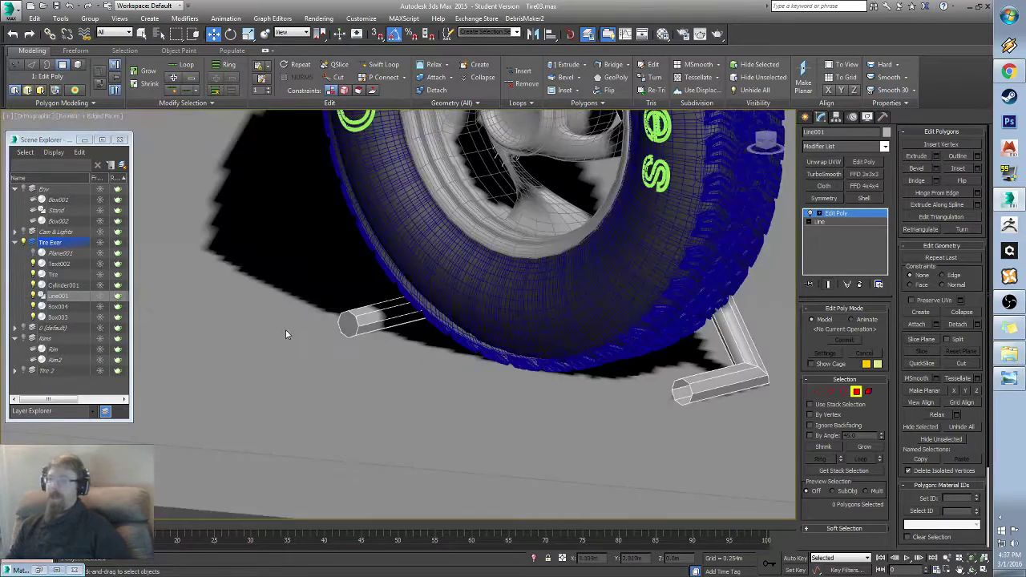
pyautogui.moveTo(286, 329); pyautogui.dragTo(386, 358, button='middle')
pyautogui.scroll(3, 471, 367)
pyautogui.click(405, 329)
pyautogui.press('Delete')
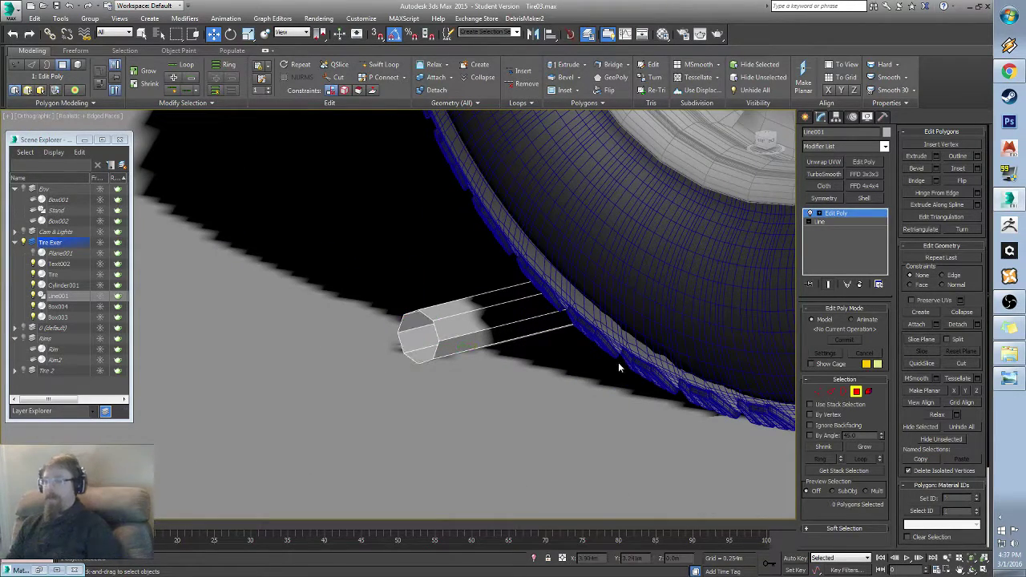
# Step: Select the open borders at the ends of both stand feet
pyautogui.click(843, 391)
pyautogui.click(400, 316)
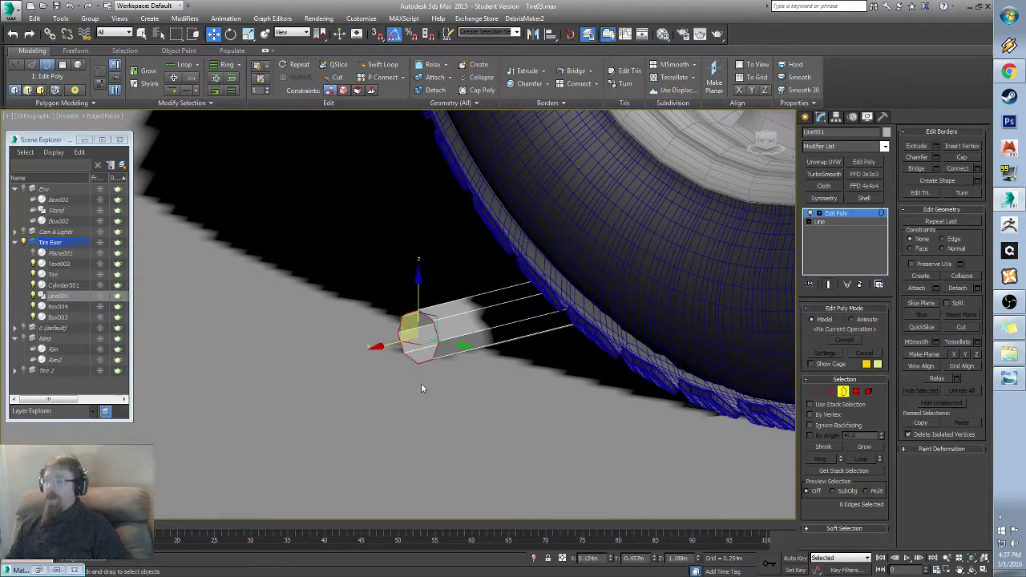
pyautogui.keyDown('alt'); pyautogui.moveTo(421, 383); pyautogui.dragTo(369, 353, button='middle'); pyautogui.keyUp('alt')
pyautogui.scroll(-5, 369, 353)
pyautogui.keyDown('ctrl'); pyautogui.click(674, 419); pyautogui.keyUp('ctrl')
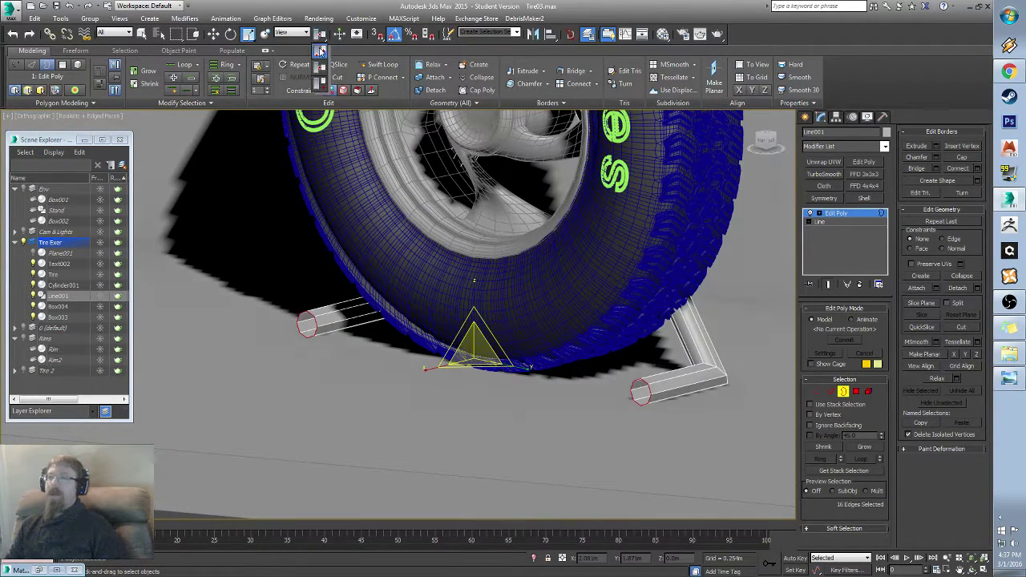
# Step: Extend both open foot borders inward by scaling a copy of them in Local coordinates, forming a ring of faces at each end
pyautogui.click(291, 33)
pyautogui.click(284, 70)
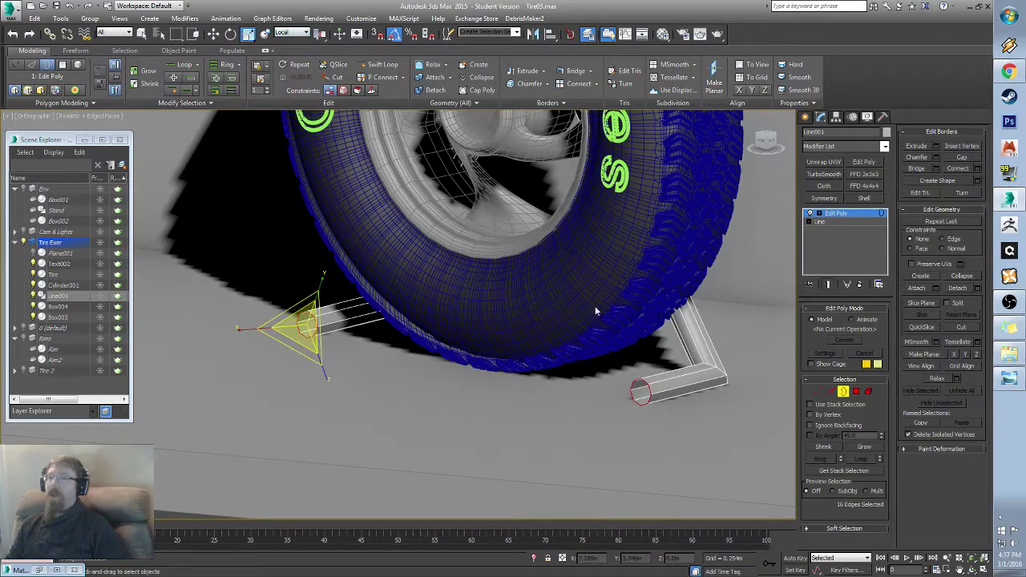
pyautogui.moveTo(309, 311); pyautogui.dragTo(349, 319, button='middle')
pyautogui.scroll(5, 350, 319)
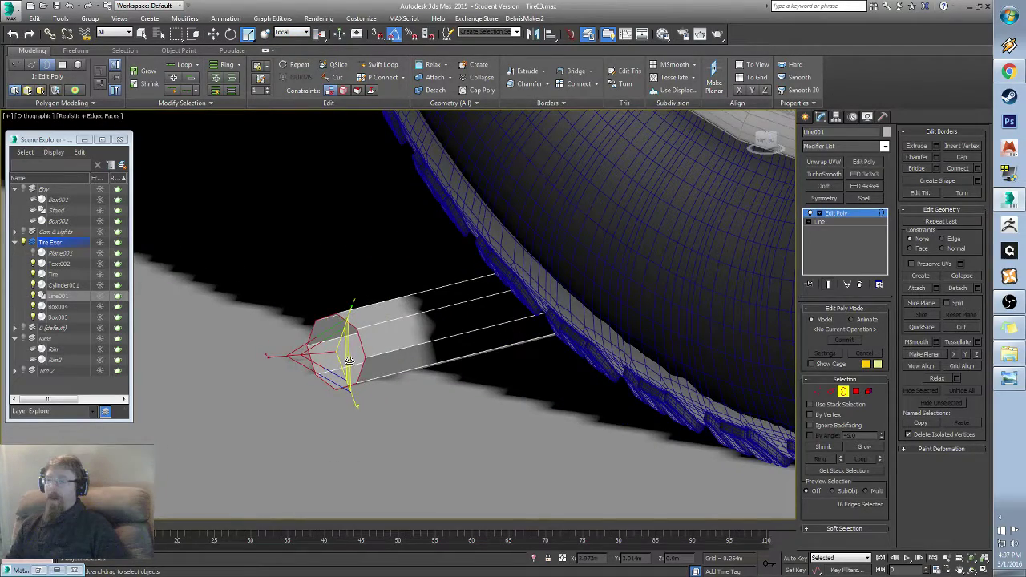
pyautogui.keyDown('alt'); pyautogui.moveTo(349, 360); pyautogui.dragTo(396, 372, button='middle'); pyautogui.keyUp('alt')
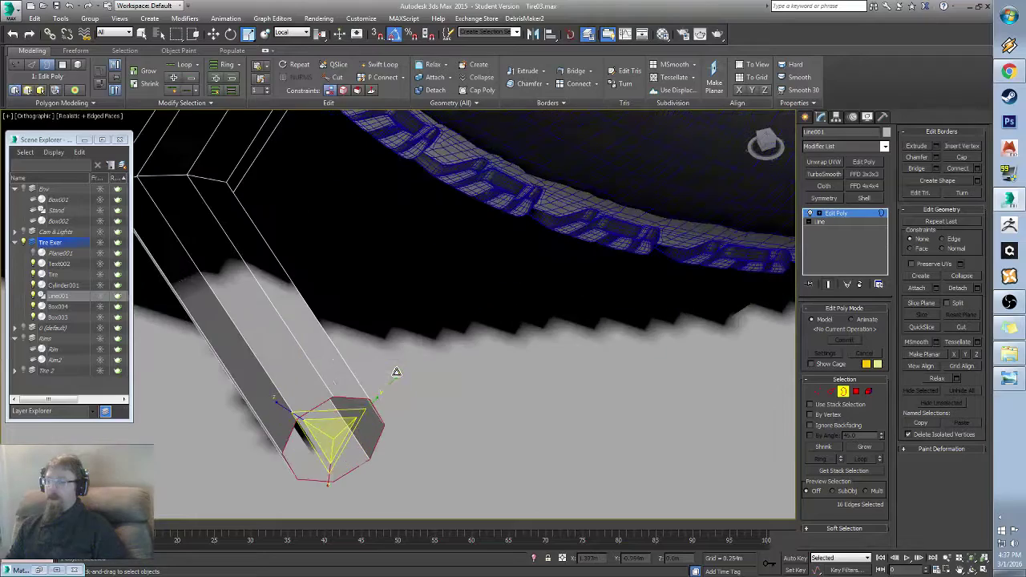
pyautogui.keyDown('shift'); pyautogui.moveTo(332, 443); pyautogui.dragTo(338, 481); pyautogui.keyUp('shift')
pyautogui.keyDown('alt'); pyautogui.moveTo(400, 439); pyautogui.dragTo(340, 364, button='middle'); pyautogui.keyUp('alt')
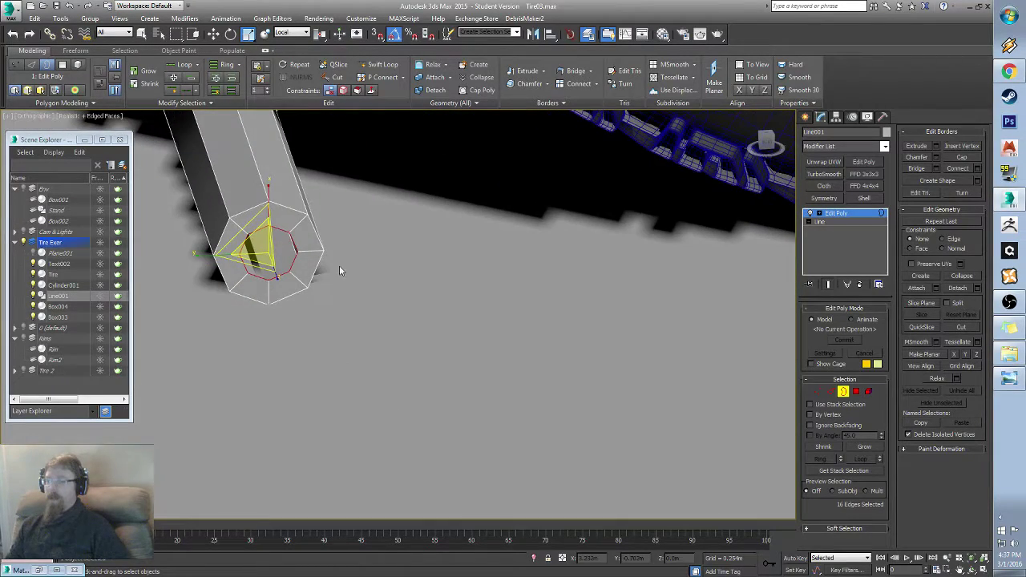
pyautogui.moveTo(545, 267); pyautogui.dragTo(609, 336, button='middle')
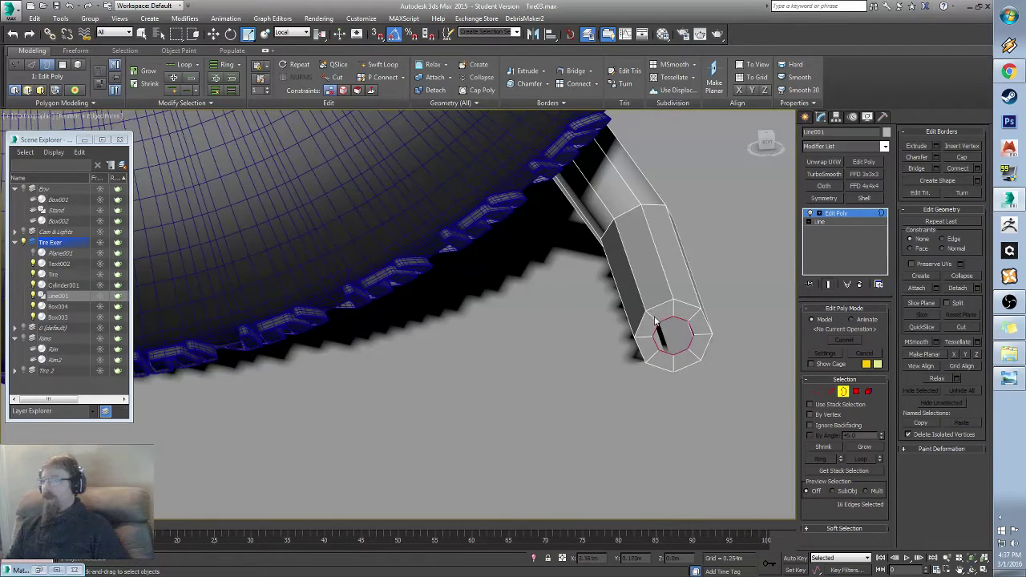
# Step: Try to bridge the inner edges across the foot openings with two edges deselected and the bridge angle values reset to 0
pyautogui.click(830, 391)
pyautogui.scroll(4, 722, 325)
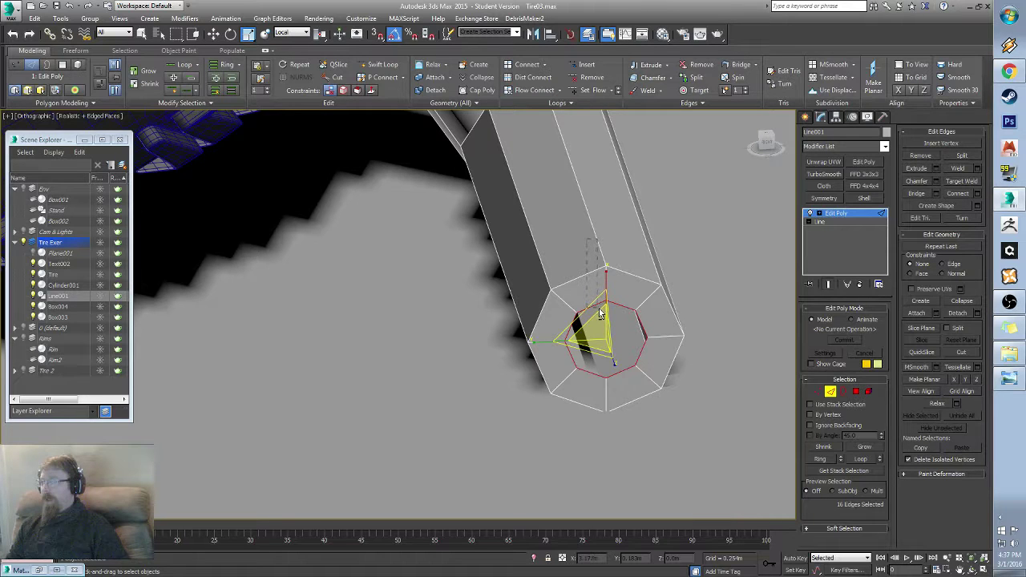
pyautogui.keyDown('alt'); pyautogui.moveTo(600, 313); pyautogui.dragTo(601, 314); pyautogui.keyUp('alt')
pyautogui.keyDown('alt'); pyautogui.click(623, 370); pyautogui.keyUp('alt')
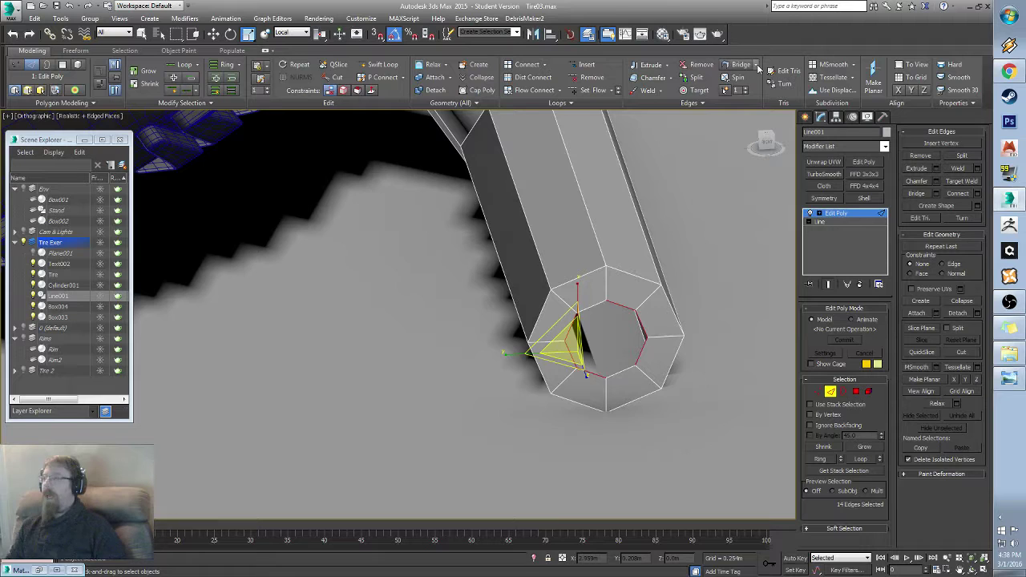
pyautogui.click(716, 81)
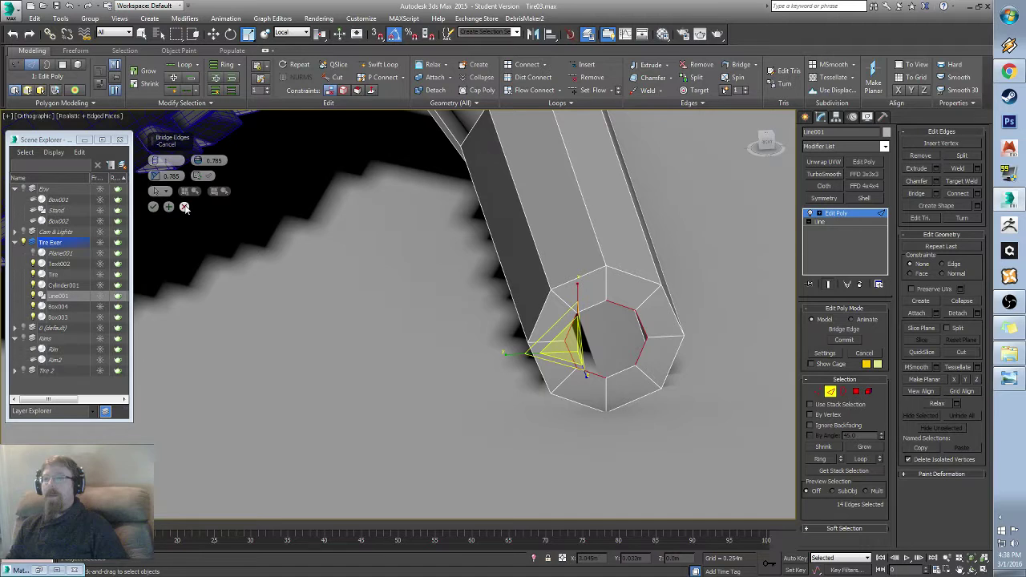
pyautogui.rightClick(197, 160)
pyautogui.rightClick(155, 175)
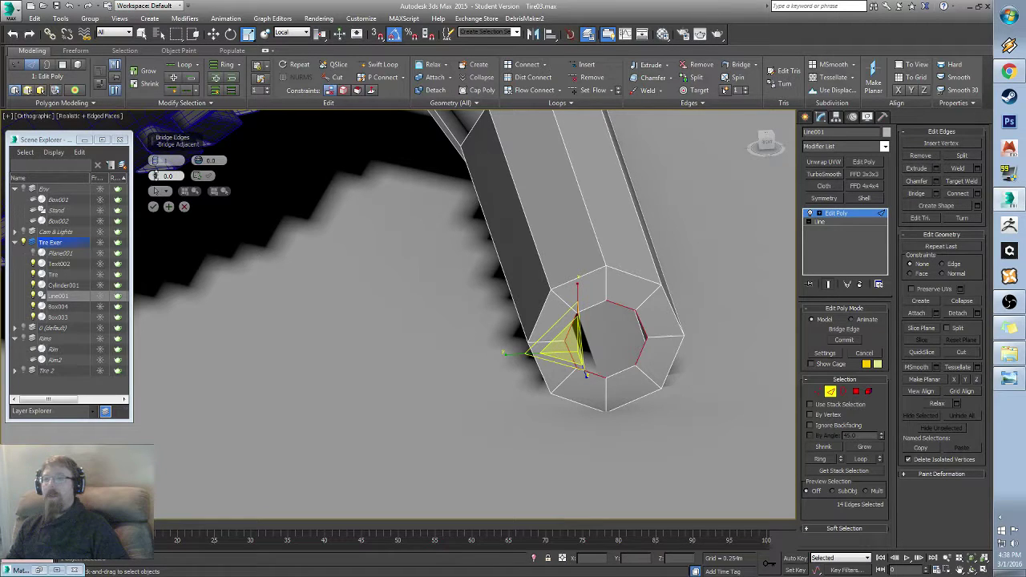
pyautogui.moveTo(156, 176); pyautogui.dragTo(161, 137)
pyautogui.click(153, 207)
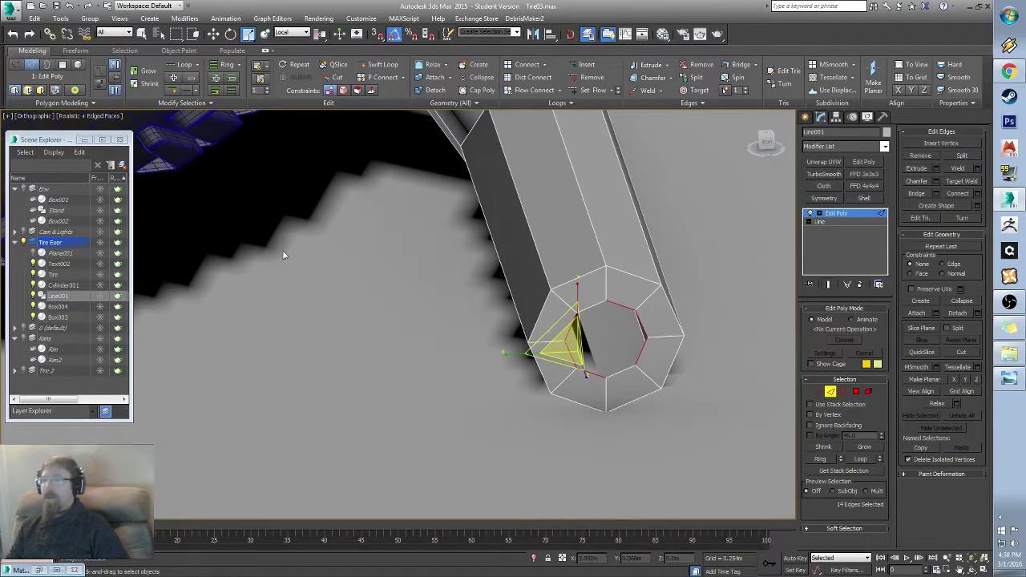
# Step: Close the opening in one stand foot by bridging three opposite pairs of its inner edges
pyautogui.click(591, 335)
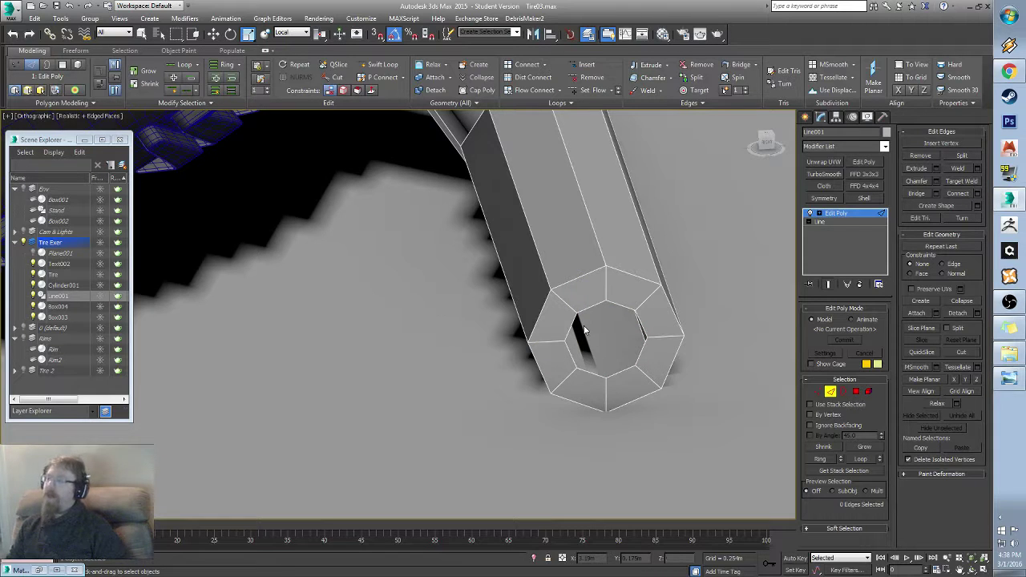
pyautogui.press('r')
pyautogui.press('2')
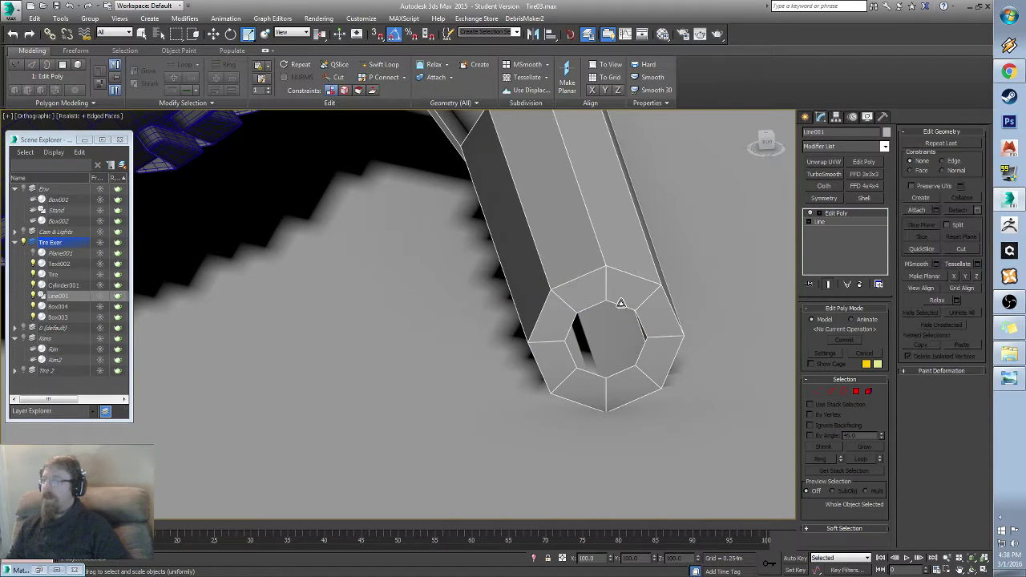
pyautogui.press('2')
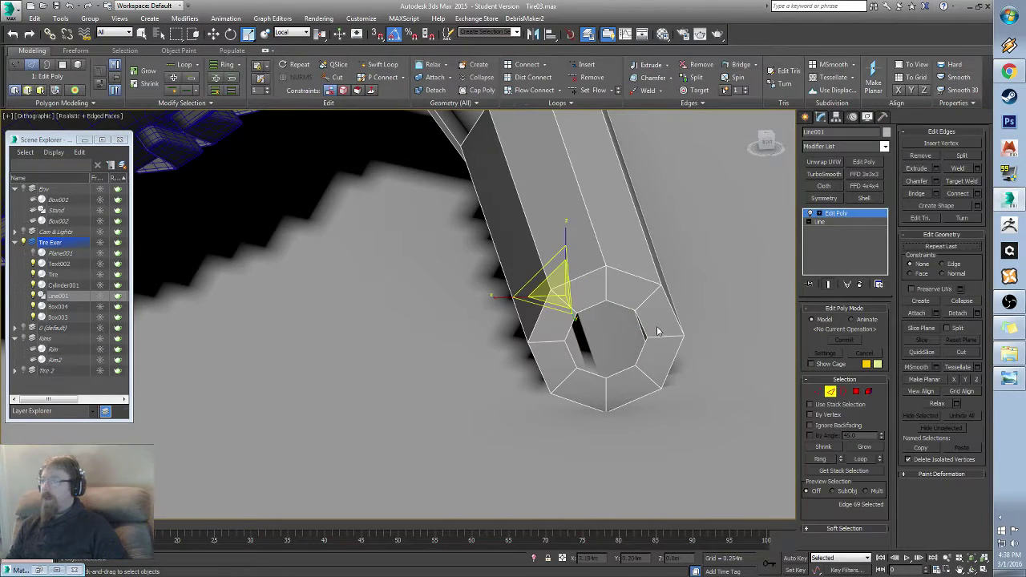
pyautogui.click(572, 323)
pyautogui.keyDown('ctrl'); pyautogui.click(640, 335); pyautogui.keyUp('ctrl')
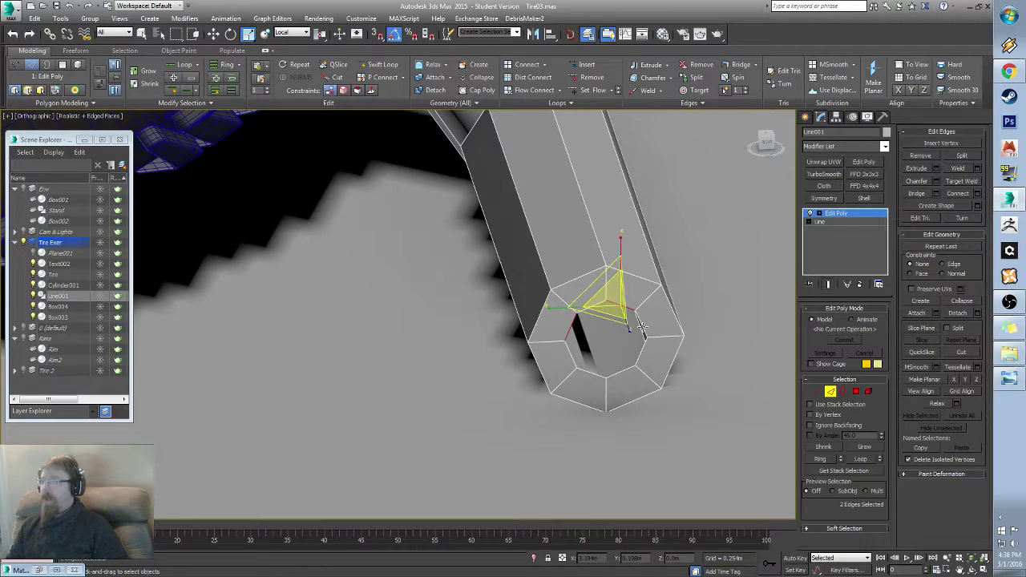
pyautogui.keyDown('ctrl'); pyautogui.click(584, 356); pyautogui.keyUp('ctrl')
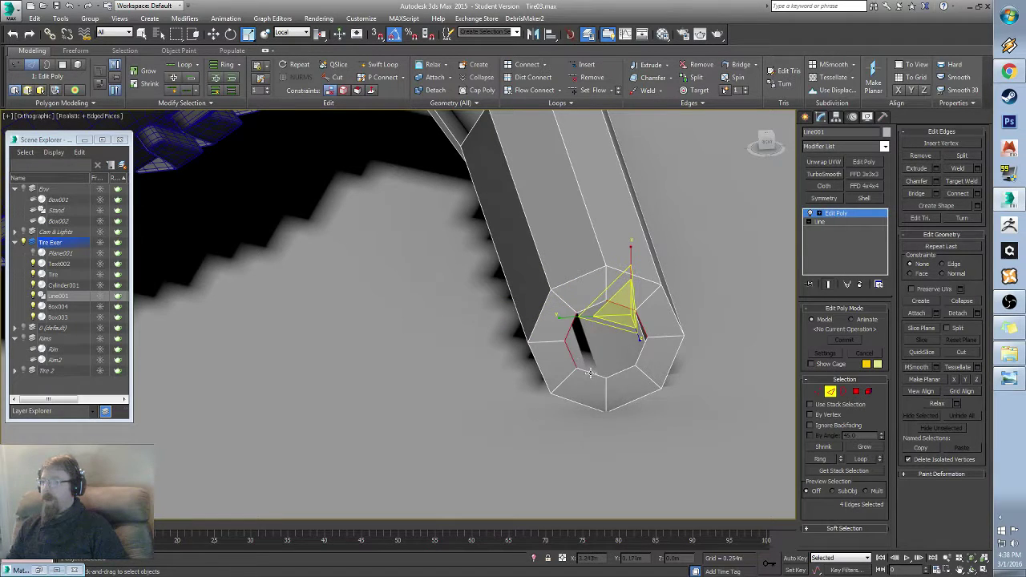
pyautogui.keyDown('ctrl'); pyautogui.click(638, 358); pyautogui.keyUp('ctrl')
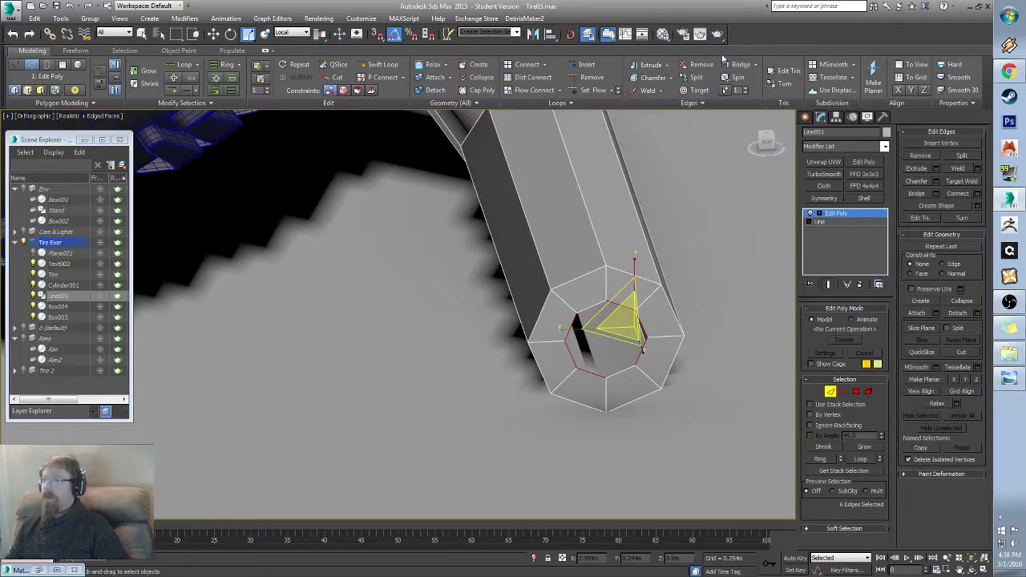
# Step: Bridge three opposite pairs of inner edges on the other stand foot to cap its opening
pyautogui.scroll(-5, 387, 366)
pyautogui.moveTo(385, 362); pyautogui.dragTo(706, 367, button='middle')
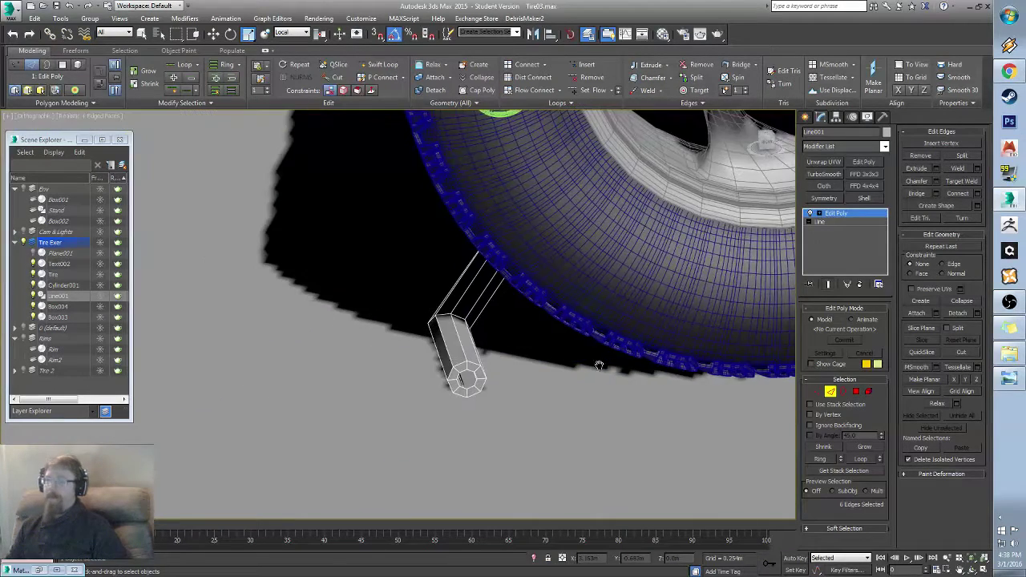
pyautogui.scroll(4, 440, 355)
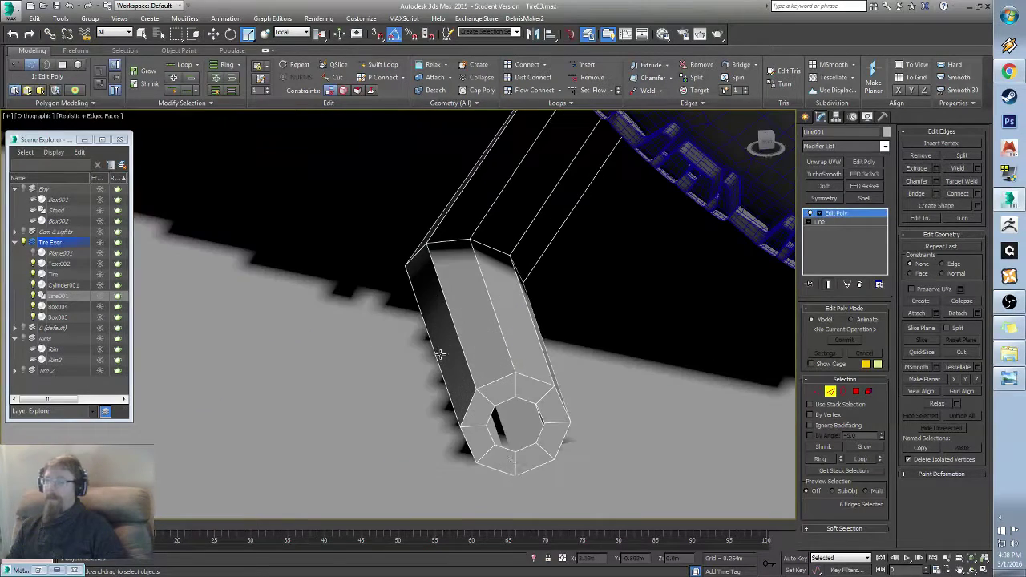
pyautogui.click(502, 406)
pyautogui.keyDown('ctrl'); pyautogui.click(541, 412); pyautogui.keyUp('ctrl')
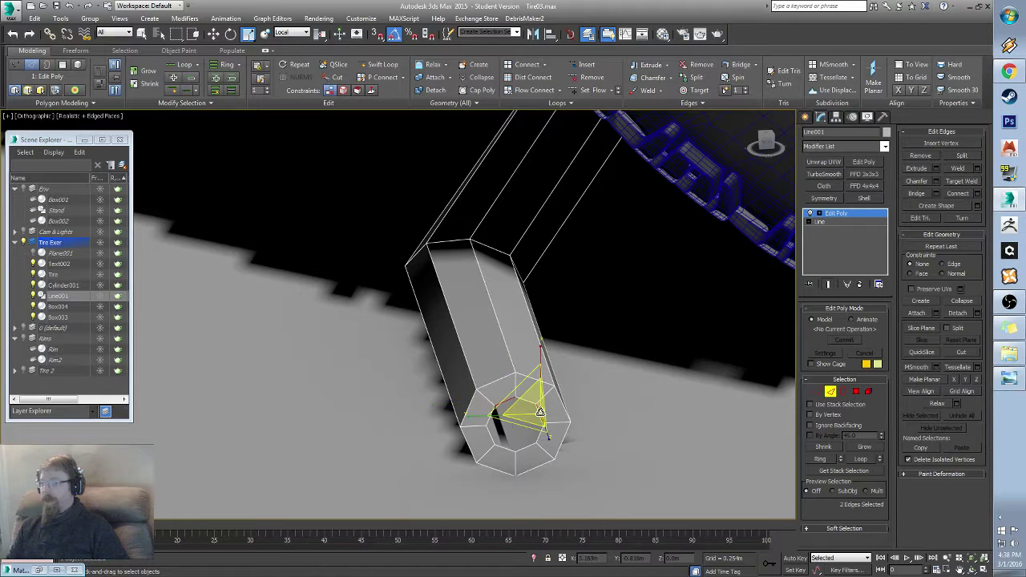
pyautogui.keyDown('ctrl'); pyautogui.click(538, 436); pyautogui.keyUp('ctrl')
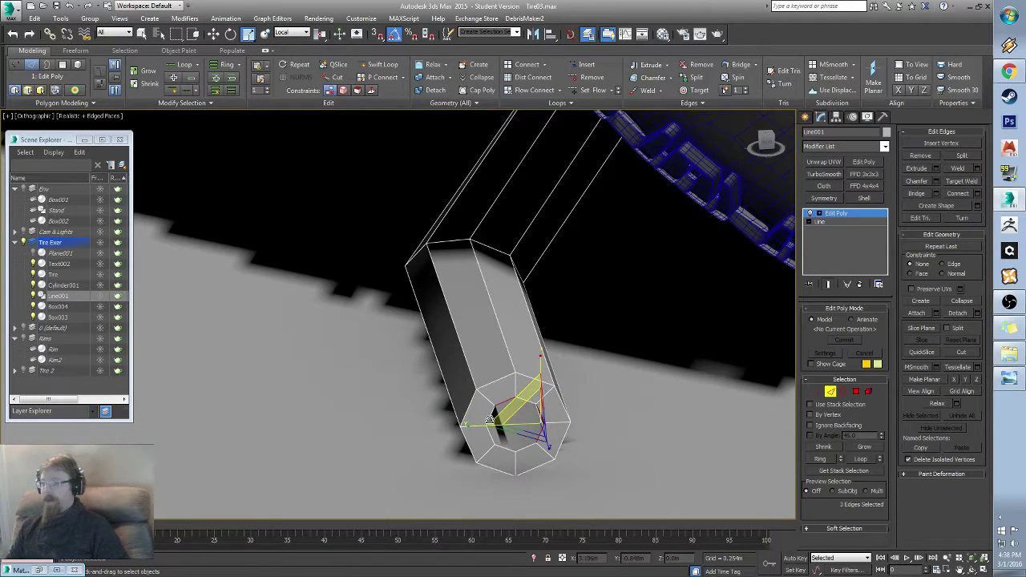
pyautogui.keyDown('ctrl'); pyautogui.click(491, 417); pyautogui.keyUp('ctrl')
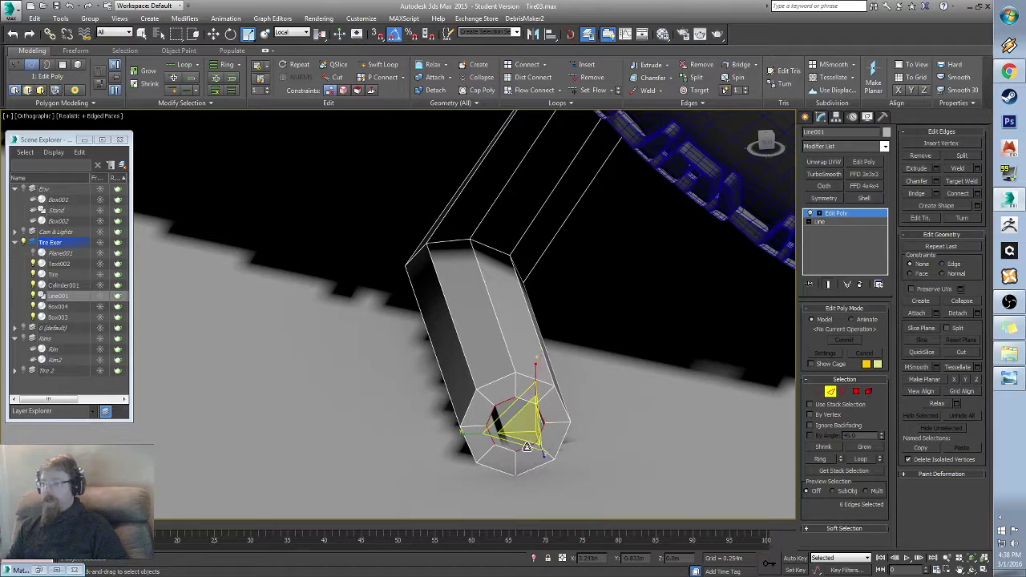
pyautogui.keyDown('ctrl'); pyautogui.click(531, 468); pyautogui.keyUp('ctrl')
# Step: Select the end vertices of both stand feet and move them outward about 0.12 m along X to lengthen the feet
pyautogui.keyDown('alt'); pyautogui.moveTo(440, 426); pyautogui.dragTo(529, 425, button='middle'); pyautogui.keyUp('alt')
pyautogui.moveTo(450, 350); pyautogui.dragTo(528, 290, button='middle')
pyautogui.scroll(-3, 528, 289)
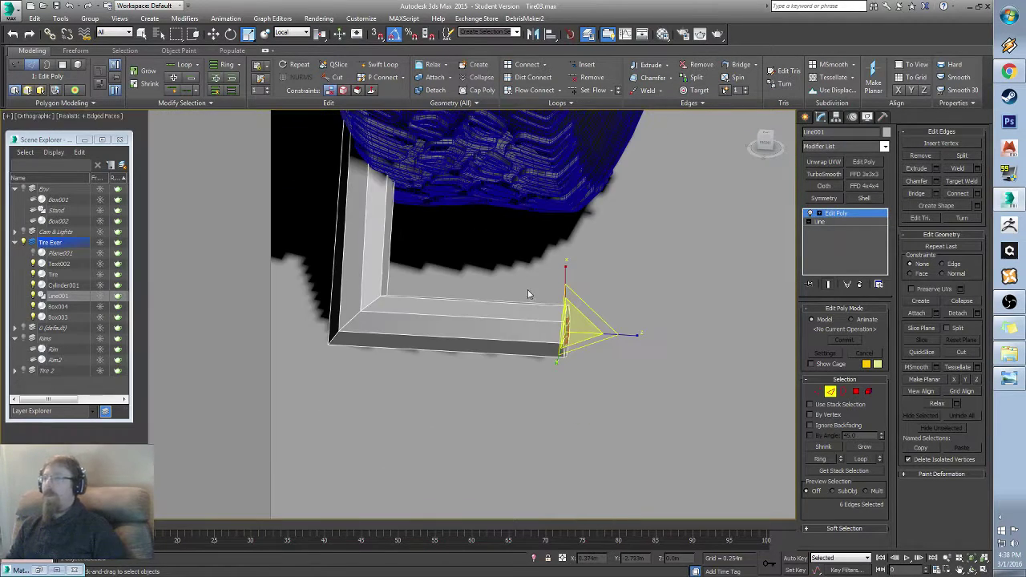
pyautogui.keyDown('alt'); pyautogui.moveTo(681, 272); pyautogui.dragTo(427, 329, button='middle'); pyautogui.keyUp('alt')
pyautogui.scroll(-5, 475, 313)
pyautogui.scroll(5, 427, 328)
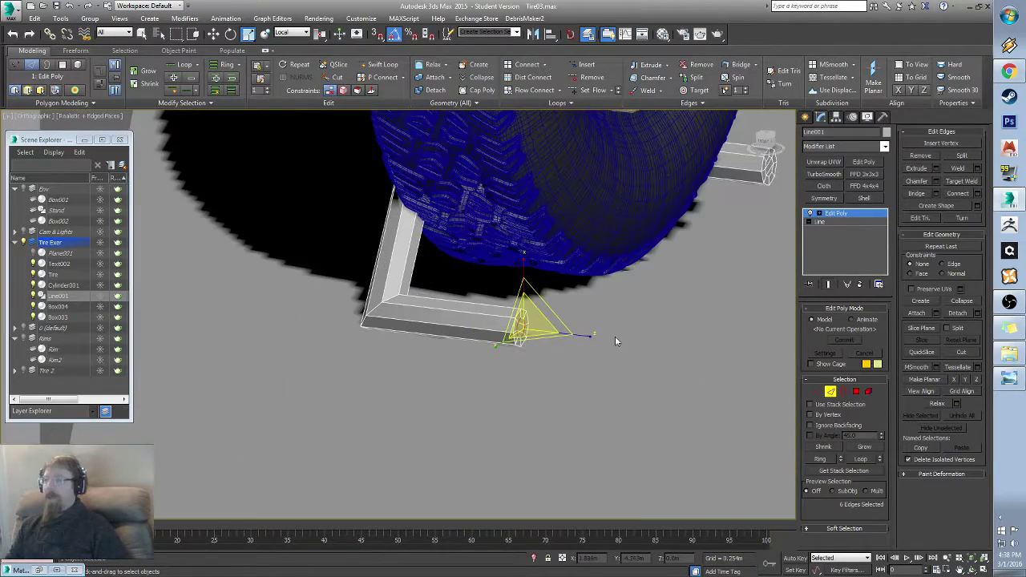
pyautogui.keyDown('alt'); pyautogui.moveTo(545, 371); pyautogui.dragTo(633, 366, button='middle'); pyautogui.keyUp('alt')
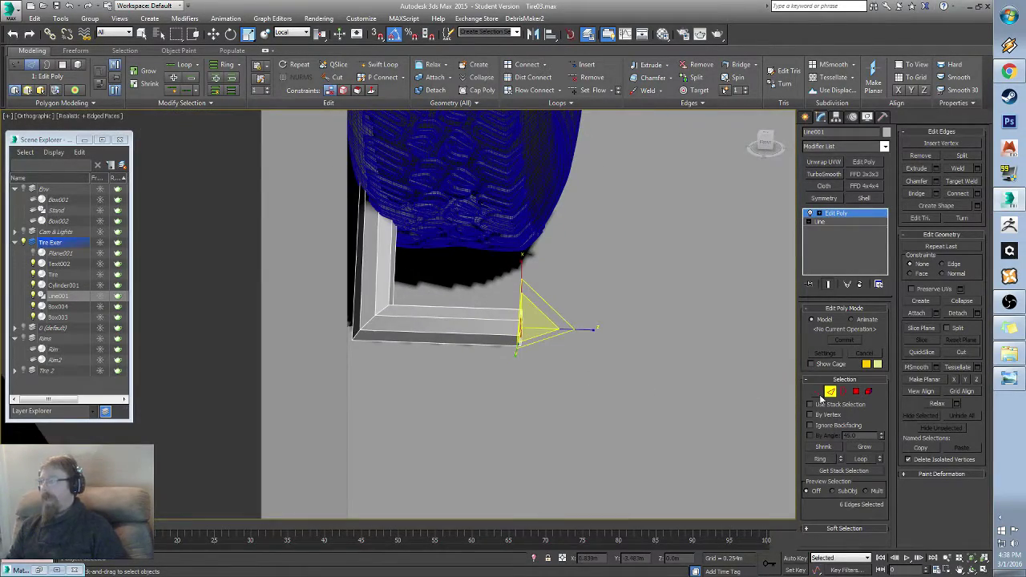
pyautogui.click(817, 391)
pyautogui.moveTo(622, 404); pyautogui.dragTo(538, 323)
pyautogui.moveTo(484, 285); pyautogui.dragTo(484, 284)
pyautogui.moveTo(642, 259); pyautogui.dragTo(540, 353, button='middle')
pyautogui.keyDown('ctrl'); pyautogui.moveTo(597, 224); pyautogui.dragTo(595, 223); pyautogui.keyUp('ctrl')
pyautogui.keyDown('alt'); pyautogui.moveTo(602, 349); pyautogui.dragTo(599, 383, button='middle'); pyautogui.keyUp('alt')
pyautogui.press('w')
pyautogui.moveTo(545, 369); pyautogui.dragTo(611, 385)
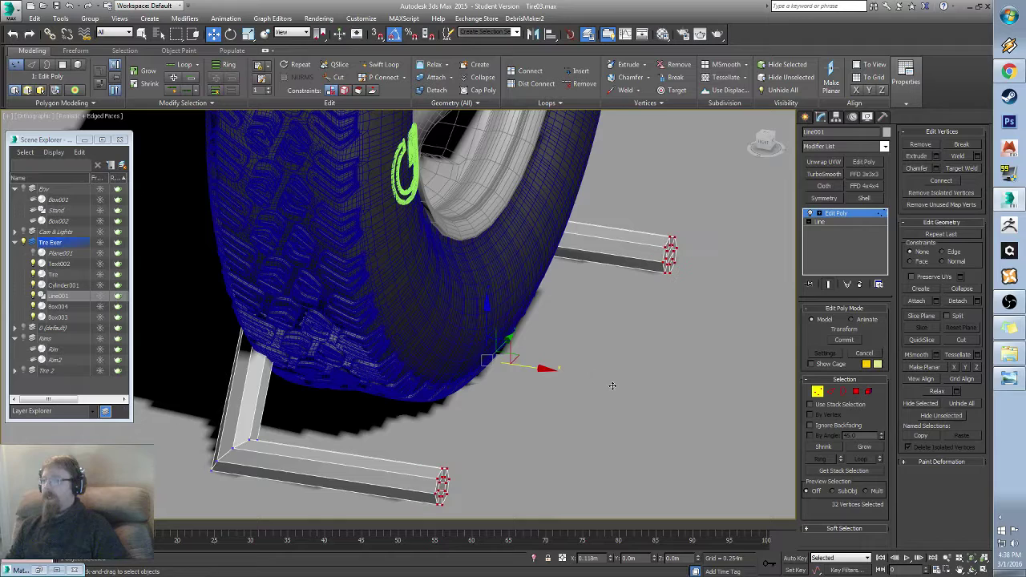
# Step: Select the lengthwise edges of both feet and connect them with 1 segment to add an edge loop around each
pyautogui.keyDown('alt'); pyautogui.moveTo(612, 386); pyautogui.dragTo(566, 401, button='middle'); pyautogui.keyUp('alt')
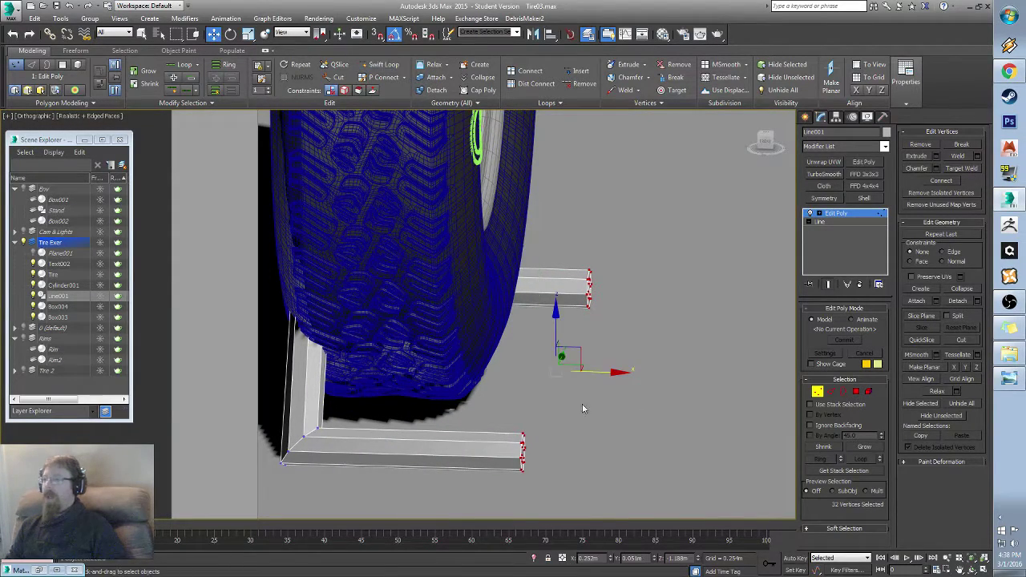
pyautogui.click(830, 391)
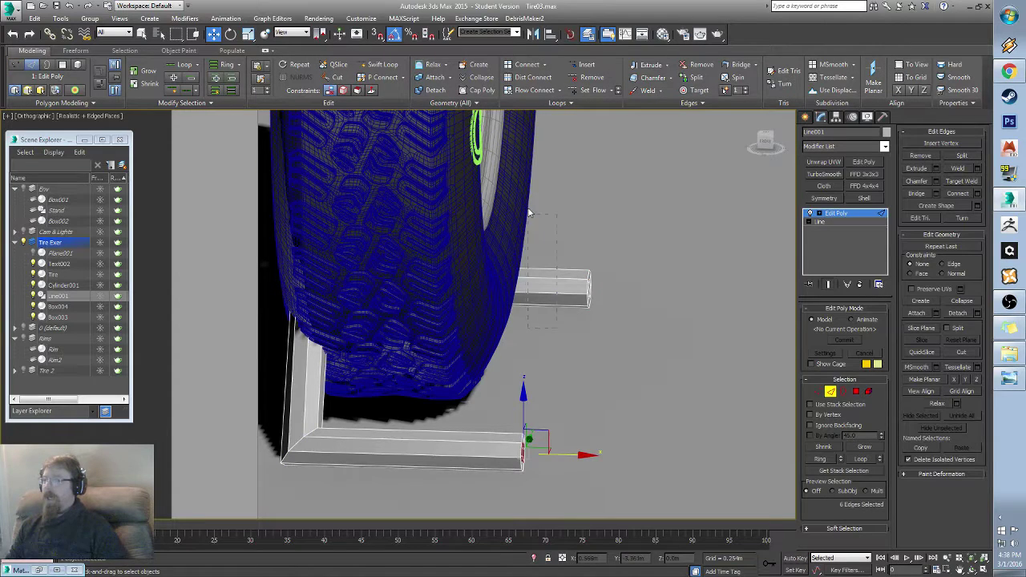
pyautogui.keyDown('ctrl'); pyautogui.moveTo(431, 483); pyautogui.dragTo(454, 409); pyautogui.keyUp('ctrl')
pyautogui.rightClick(558, 364)
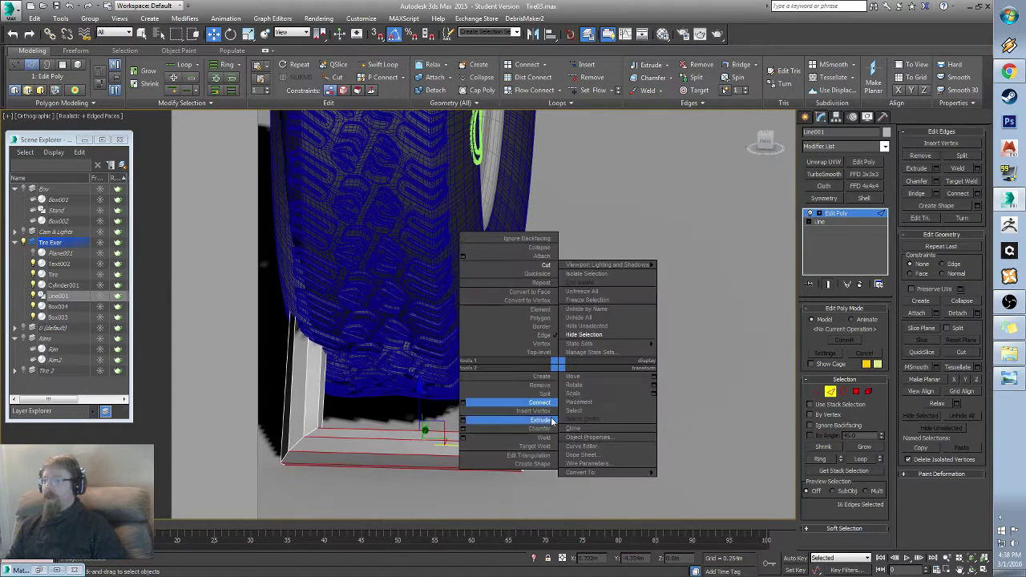
pyautogui.click(463, 402)
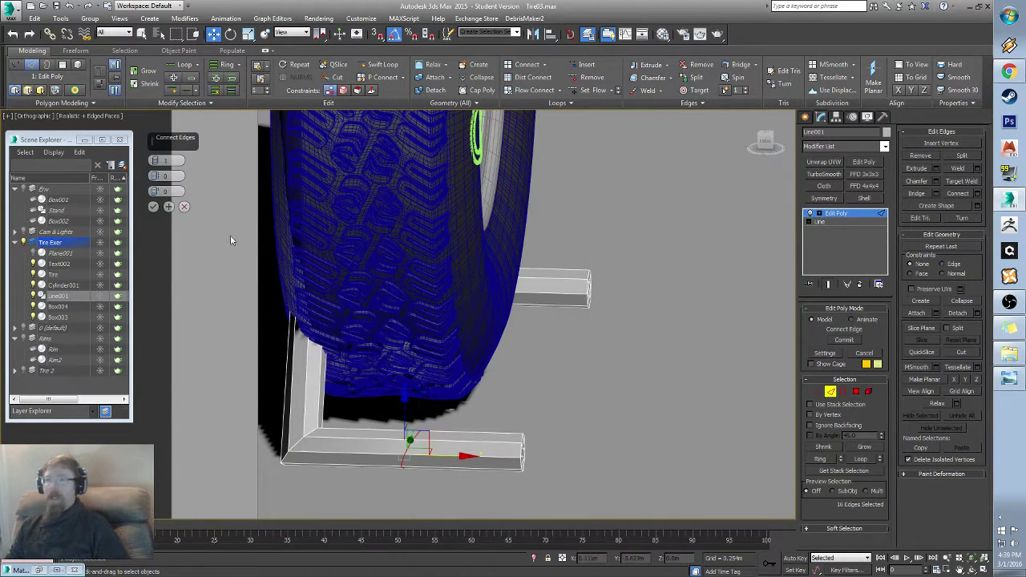
# Step: Try to straighten the new edge loops by scaling them along the X axis
pyautogui.press('r')
pyautogui.moveTo(474, 455); pyautogui.dragTo(513, 417)
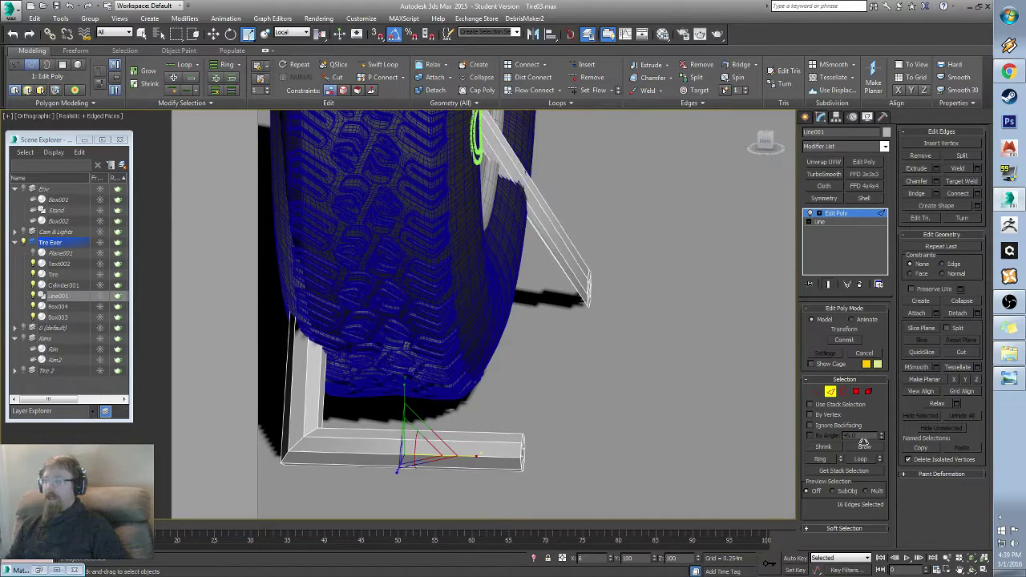
pyautogui.hotkey('ctrl', 'z')
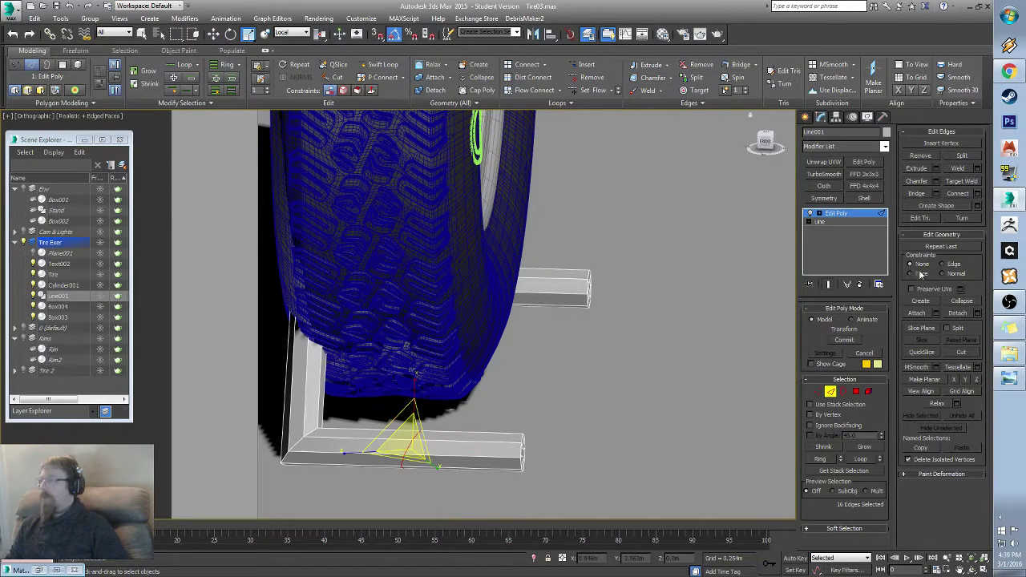
# Step: Flatten the new loops on both feet by scaling them along the World X axis with the Edge constraint on
pyautogui.click(948, 269)
pyautogui.keyDown('alt'); pyautogui.moveTo(577, 345); pyautogui.dragTo(430, 293, button='middle'); pyautogui.keyUp('alt')
pyautogui.scroll(-2, 504, 342)
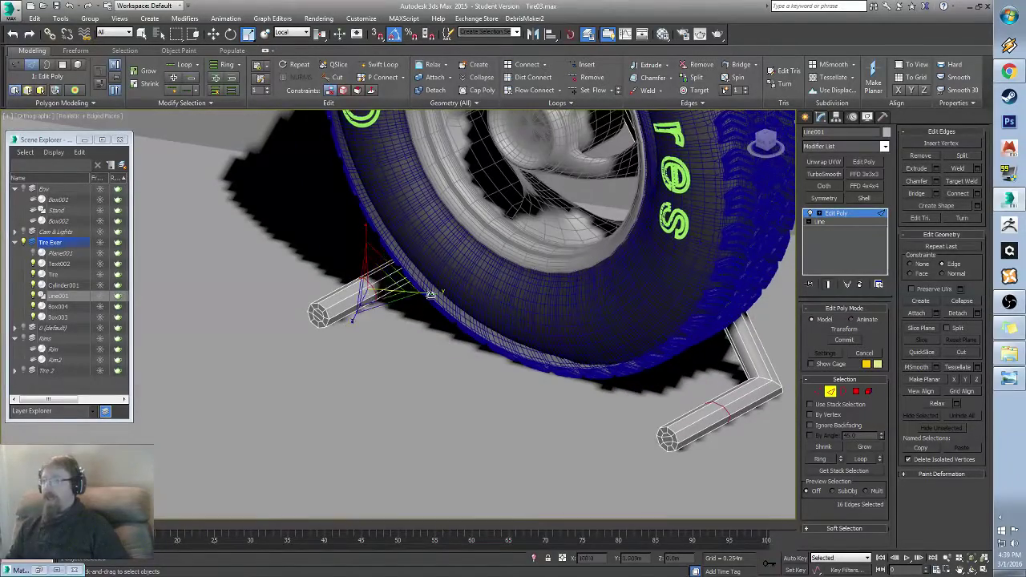
pyautogui.click(295, 37)
pyautogui.click(288, 63)
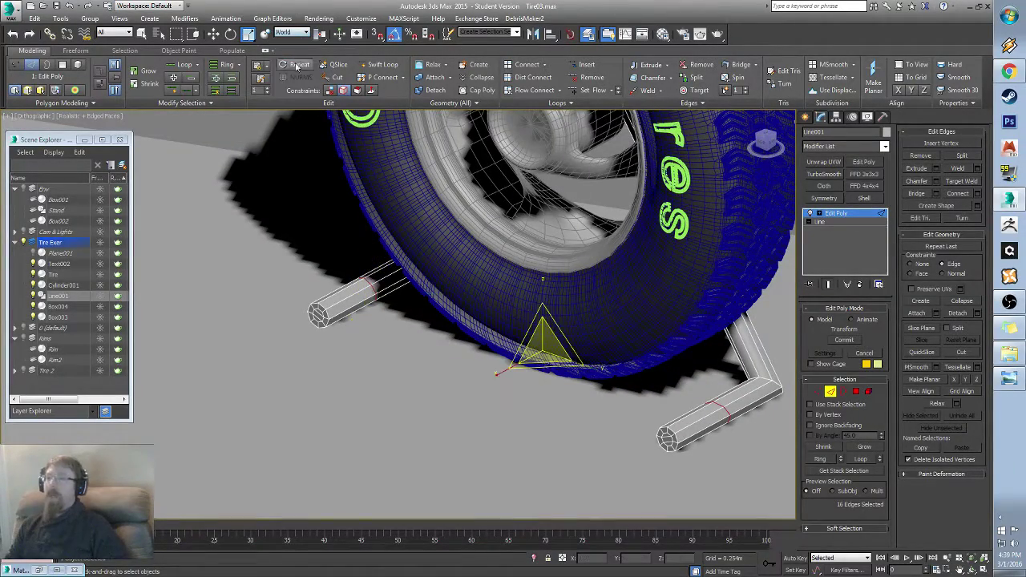
pyautogui.keyDown('alt'); pyautogui.moveTo(397, 321); pyautogui.dragTo(441, 335, button='middle'); pyautogui.keyUp('alt')
pyautogui.moveTo(532, 358); pyautogui.dragTo(494, 354, button='middle')
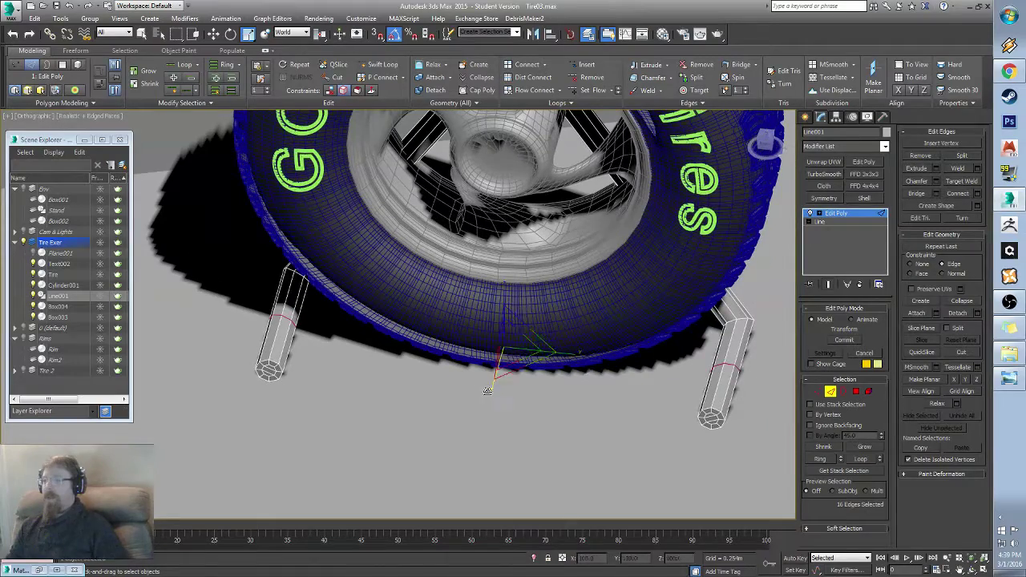
pyautogui.moveTo(490, 389); pyautogui.dragTo(256, 508)
# Step: Slide the new edge loops on both feet along the X axis to just in front of the stand's corner bends
pyautogui.keyDown('alt'); pyautogui.moveTo(343, 425); pyautogui.dragTo(316, 351, button='middle'); pyautogui.keyUp('alt')
pyautogui.press('w')
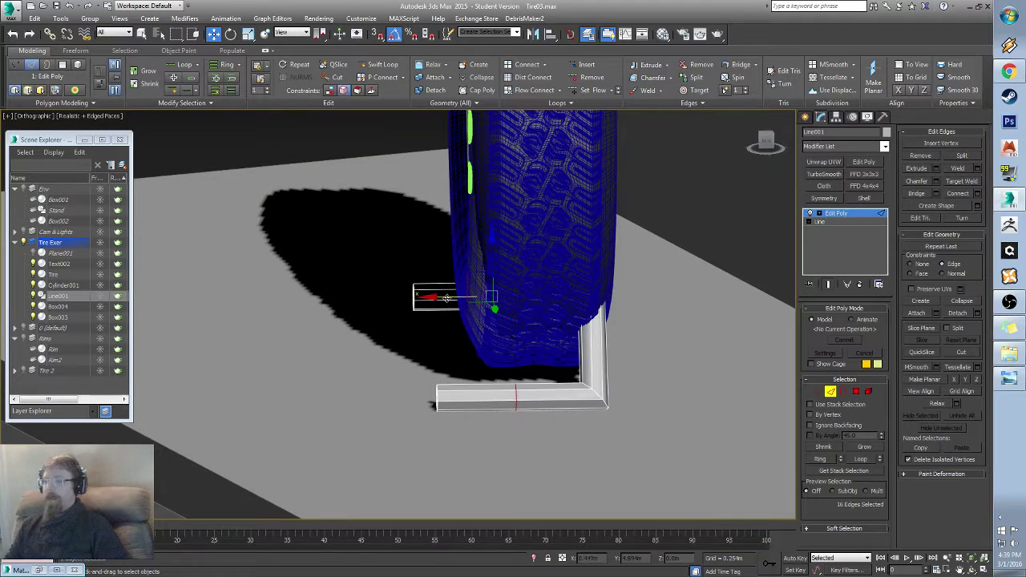
pyautogui.moveTo(447, 298); pyautogui.dragTo(395, 302)
pyautogui.keyDown('alt'); pyautogui.moveTo(491, 366); pyautogui.dragTo(352, 292, button='middle'); pyautogui.keyUp('alt')
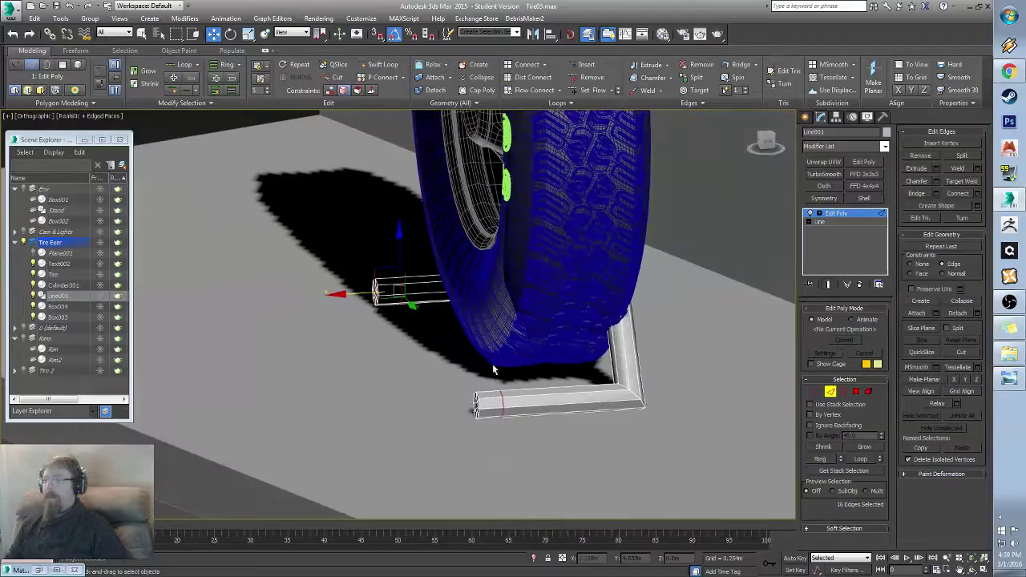
pyautogui.moveTo(349, 294); pyautogui.dragTo(464, 298)
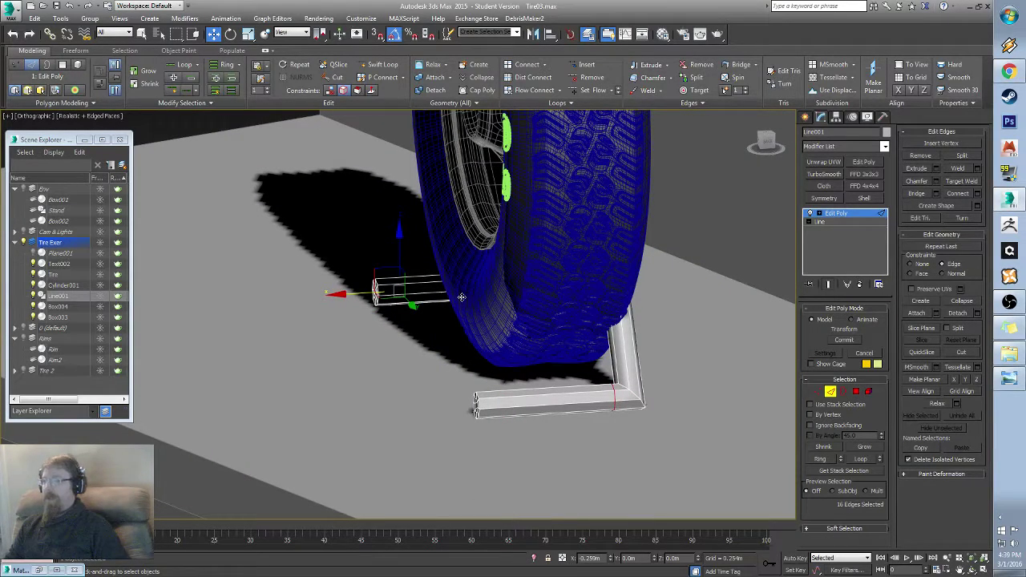
# Step: Try adding Swift Loop edge loops near both ends of one foot
pyautogui.keyDown('alt'); pyautogui.moveTo(462, 298); pyautogui.dragTo(492, 400, button='middle'); pyautogui.keyUp('alt')
pyautogui.click(383, 64)
pyautogui.scroll(4, 492, 400)
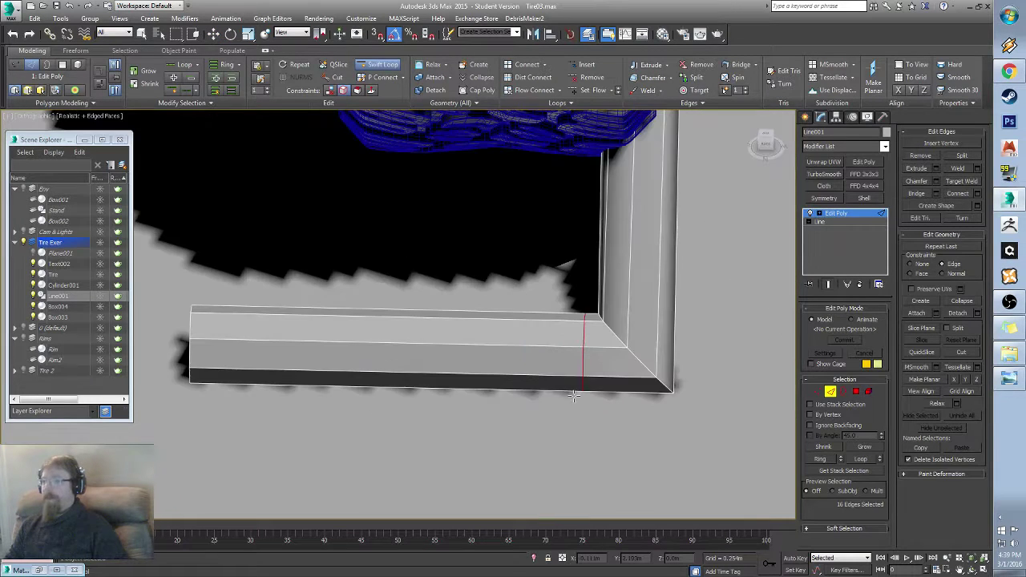
pyautogui.click(543, 347)
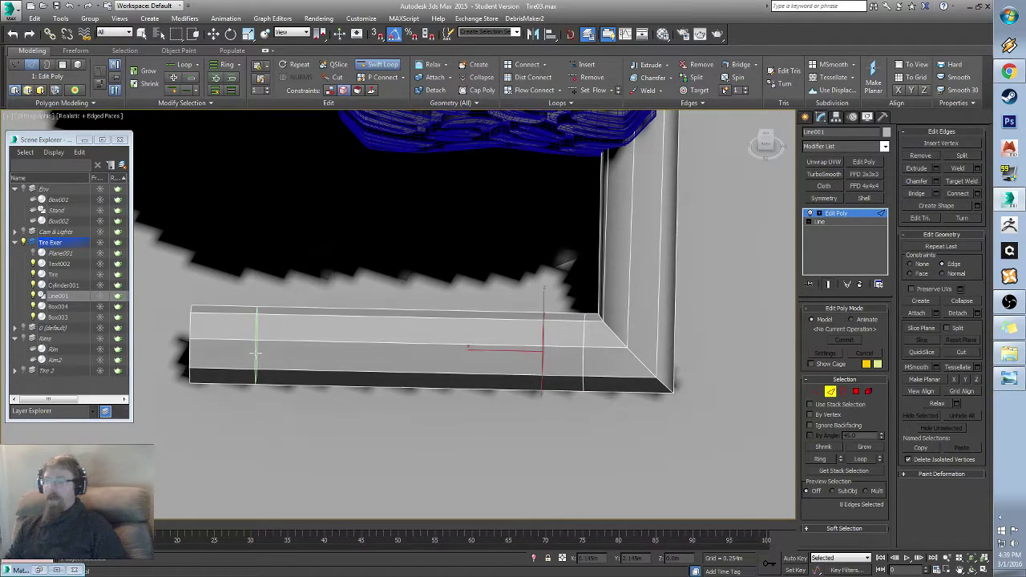
pyautogui.keyDown('alt'); pyautogui.moveTo(405, 277); pyautogui.dragTo(329, 287, button='middle'); pyautogui.keyUp('alt')
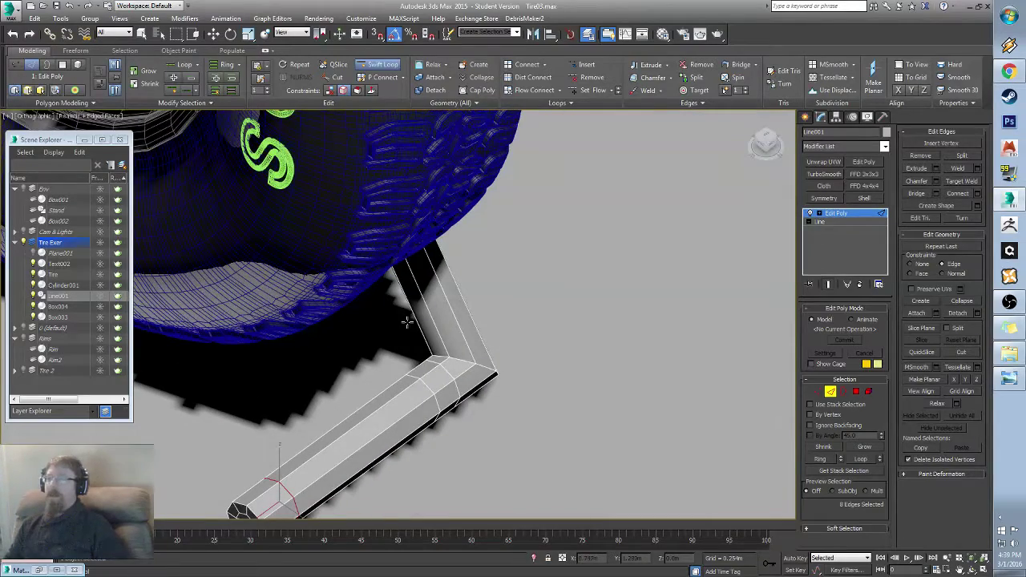
pyautogui.hotkey('ctrl', 'z')
pyautogui.rightClick(441, 351)
pyautogui.hotkey('ctrl', 'z')
# Step: Connect the selected lengthwise edges of both feet with 2 segments and a pinch of 54
pyautogui.keyDown('alt'); pyautogui.moveTo(538, 409); pyautogui.dragTo(488, 411, button='middle'); pyautogui.keyUp('alt')
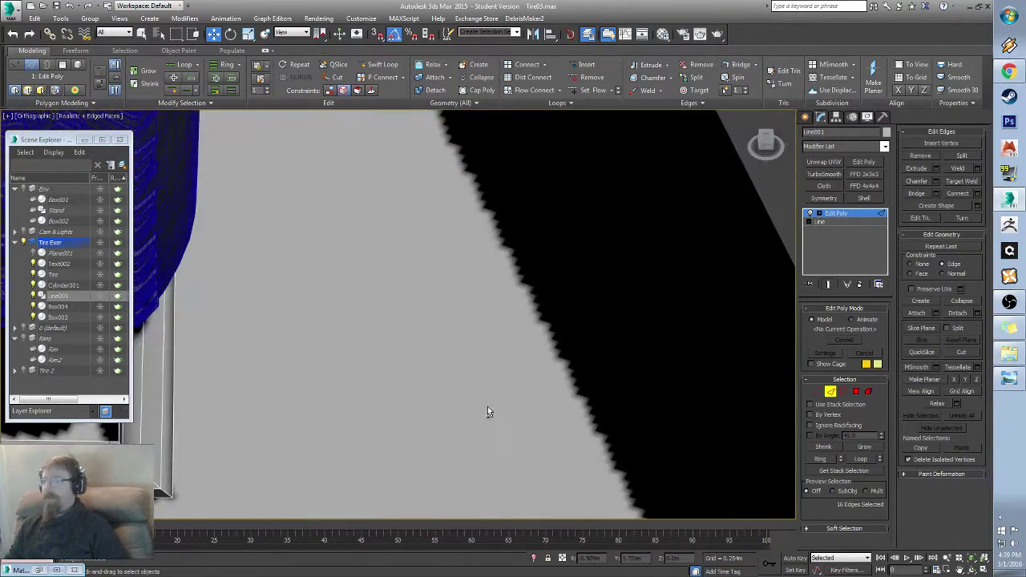
pyautogui.scroll(-6, 487, 411)
pyautogui.keyDown('alt'); pyautogui.moveTo(522, 321); pyautogui.dragTo(392, 288, button='middle'); pyautogui.keyUp('alt')
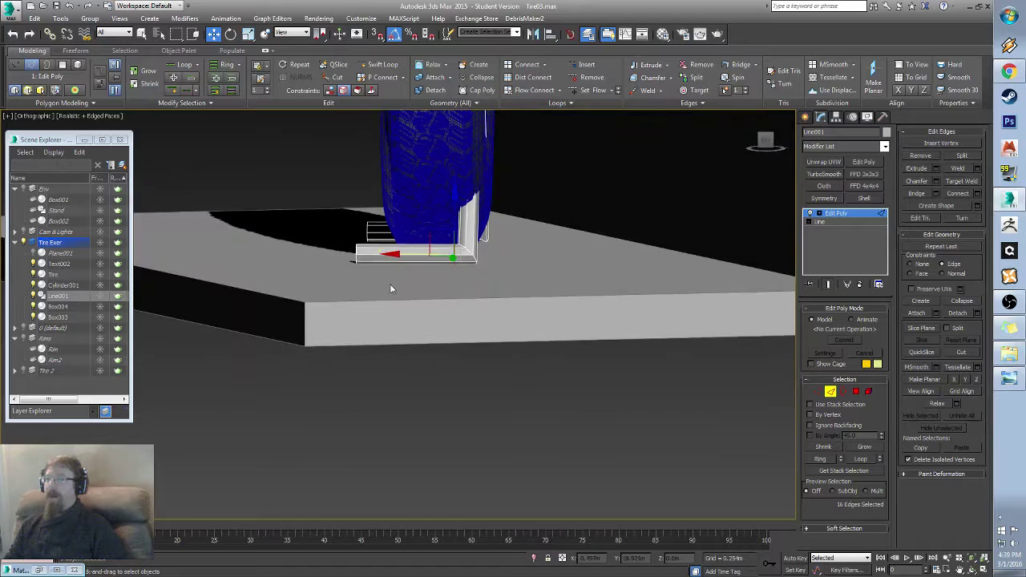
pyautogui.rightClick(398, 206)
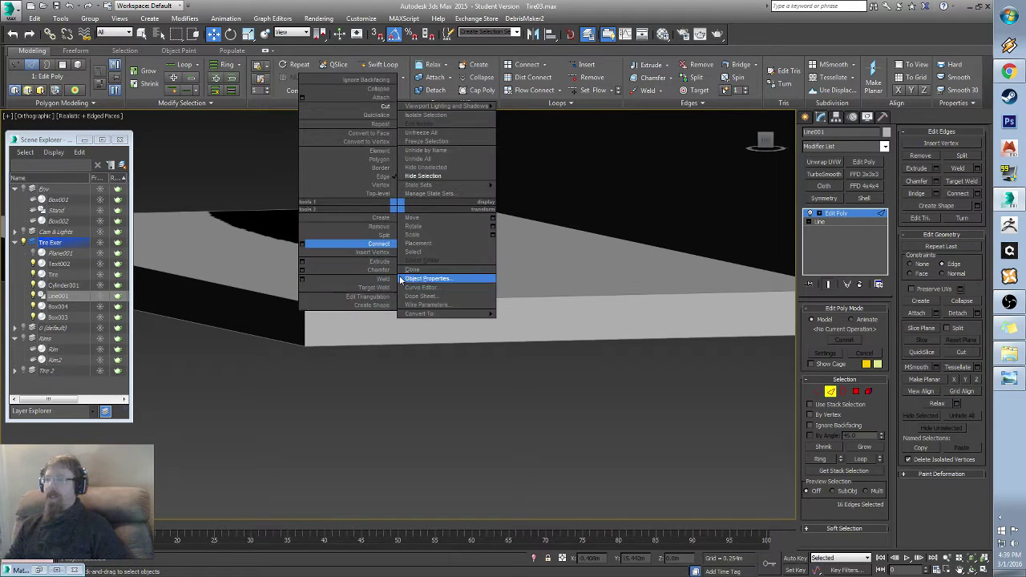
pyautogui.click(302, 245)
pyautogui.keyDown('alt'); pyautogui.moveTo(384, 285); pyautogui.dragTo(361, 320, button='middle'); pyautogui.keyUp('alt')
pyautogui.scroll(5, 361, 266)
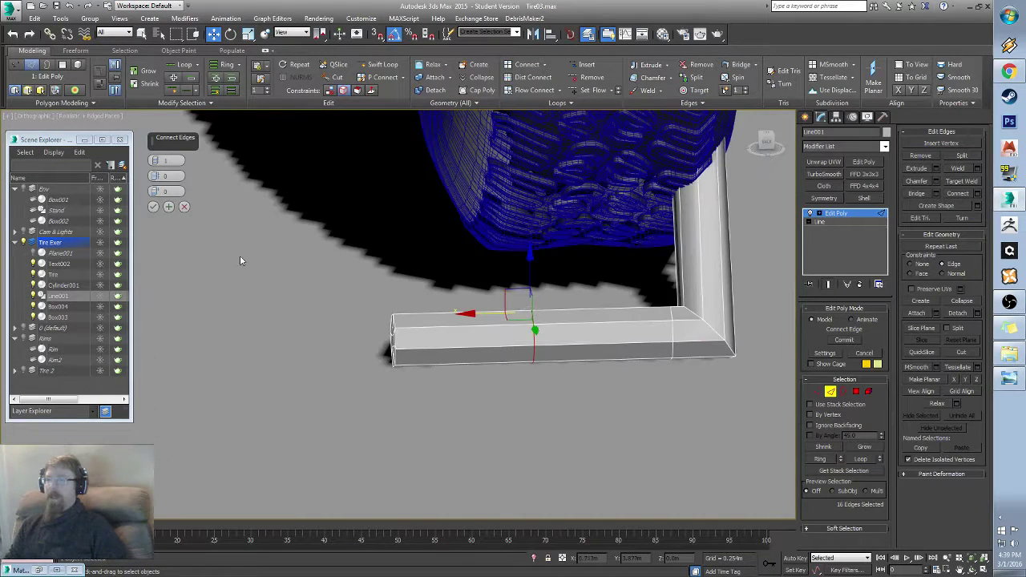
pyautogui.click(156, 158)
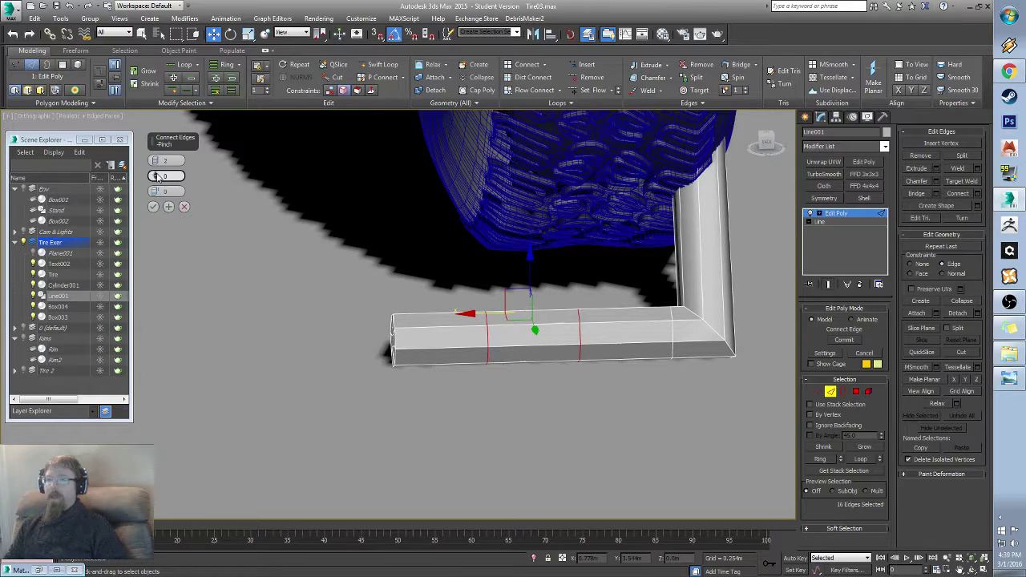
pyautogui.moveTo(158, 176); pyautogui.dragTo(158, 149)
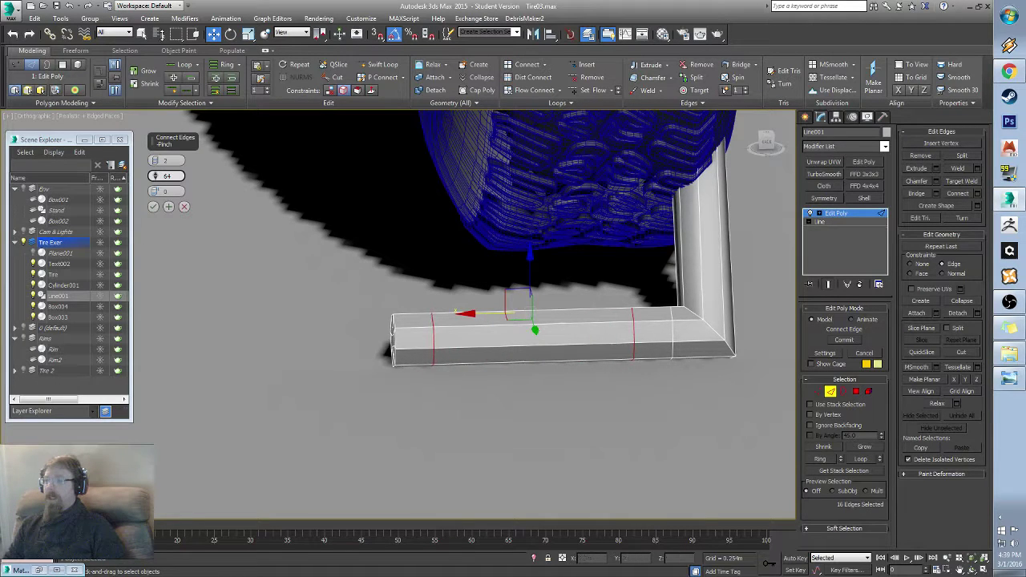
pyautogui.click(153, 207)
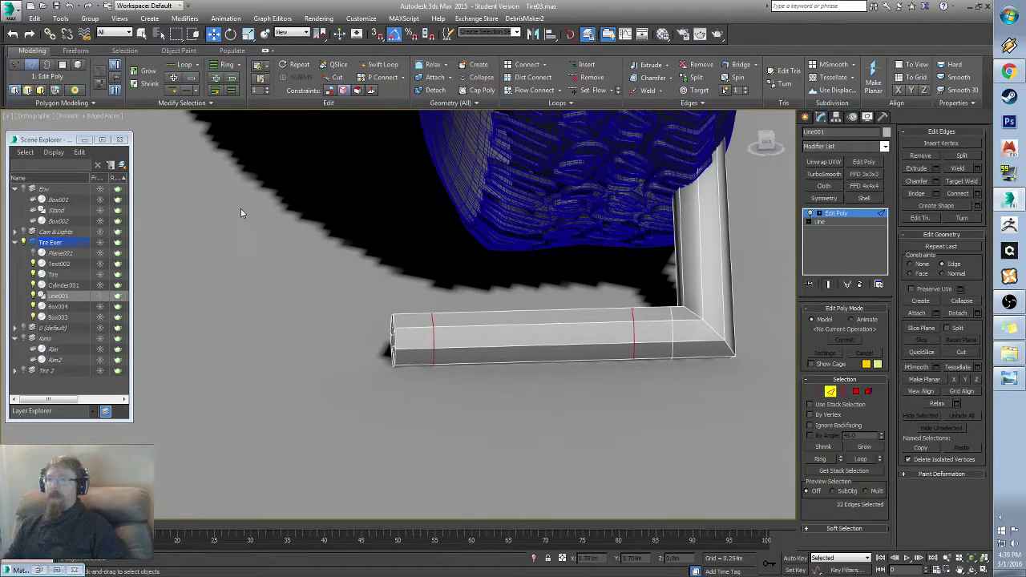
# Step: Select the polygons of the outer end section, including the cap, on both stand feet
pyautogui.keyDown('alt'); pyautogui.moveTo(241, 210); pyautogui.dragTo(536, 438, button='middle'); pyautogui.keyUp('alt')
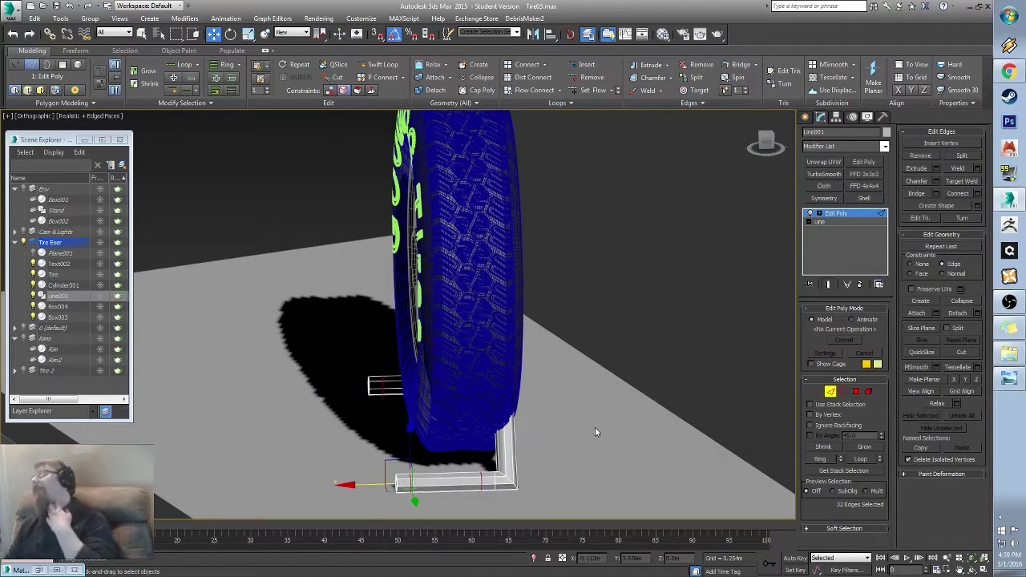
pyautogui.keyDown('alt'); pyautogui.moveTo(585, 474); pyautogui.dragTo(544, 474, button='middle'); pyautogui.keyUp('alt')
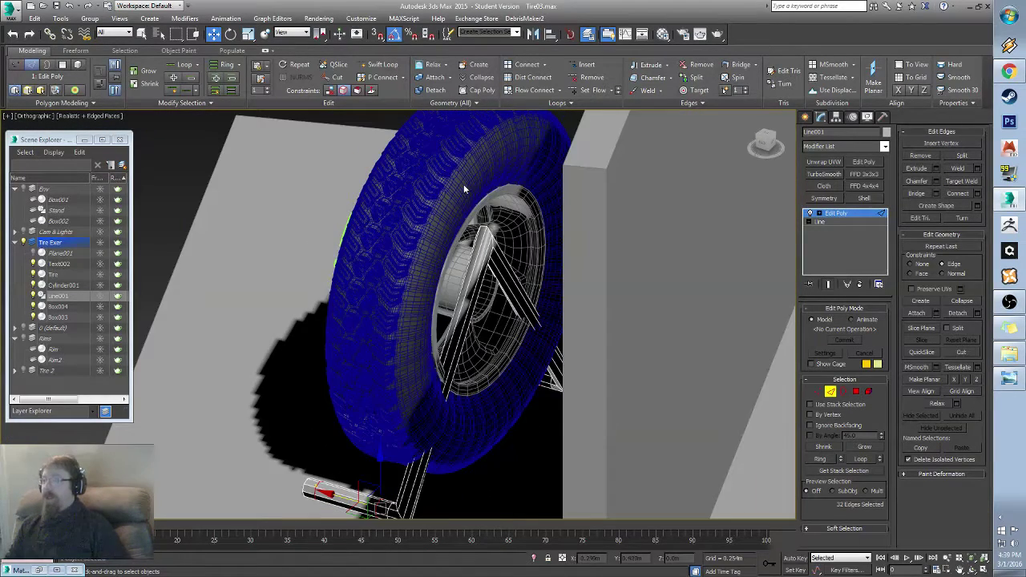
pyautogui.keyDown('alt'); pyautogui.moveTo(646, 375); pyautogui.dragTo(552, 425, button='middle'); pyautogui.keyUp('alt')
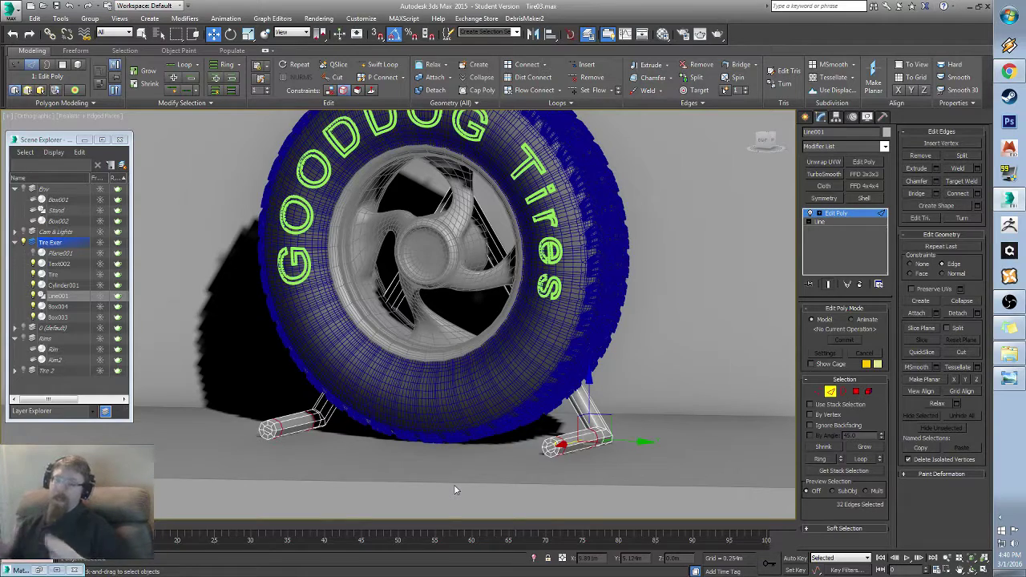
pyautogui.click(856, 391)
pyautogui.keyDown('alt'); pyautogui.moveTo(641, 376); pyautogui.dragTo(451, 414, button='middle'); pyautogui.keyUp('alt')
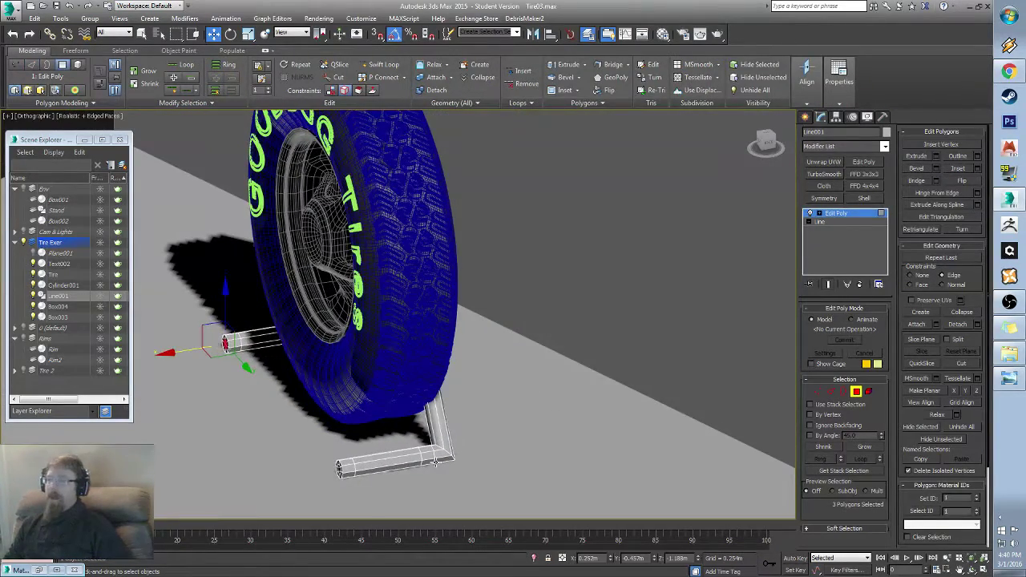
pyautogui.scroll(5, 431, 460)
pyautogui.moveTo(254, 408); pyautogui.dragTo(217, 444, button='middle')
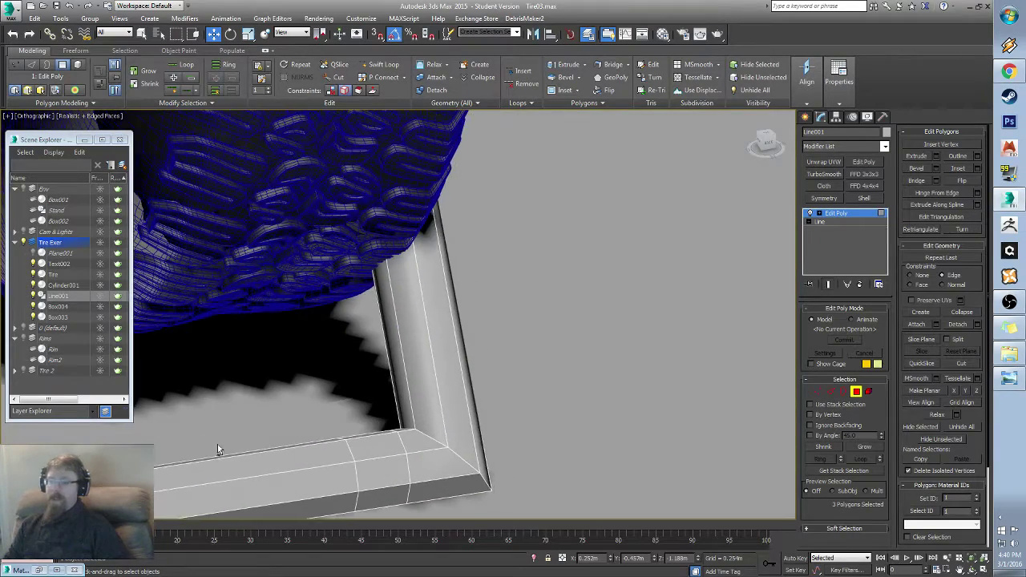
pyautogui.scroll(-5, 349, 386)
pyautogui.keyDown('alt'); pyautogui.moveTo(349, 385); pyautogui.dragTo(306, 398, button='middle'); pyautogui.keyUp('alt')
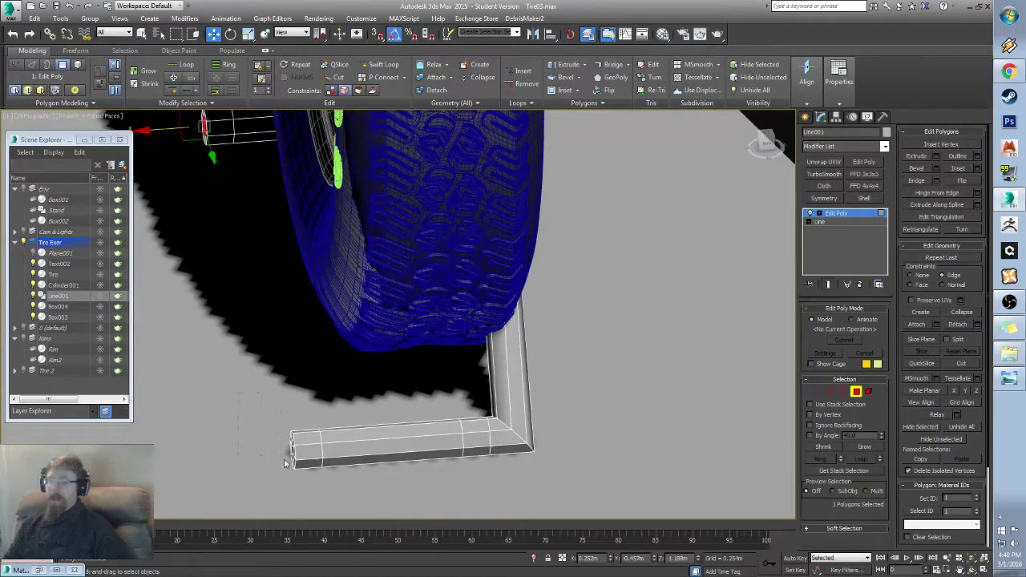
pyautogui.moveTo(301, 488); pyautogui.dragTo(301, 489)
pyautogui.keyDown('alt'); pyautogui.moveTo(301, 489); pyautogui.dragTo(189, 251, button='middle'); pyautogui.keyUp('alt')
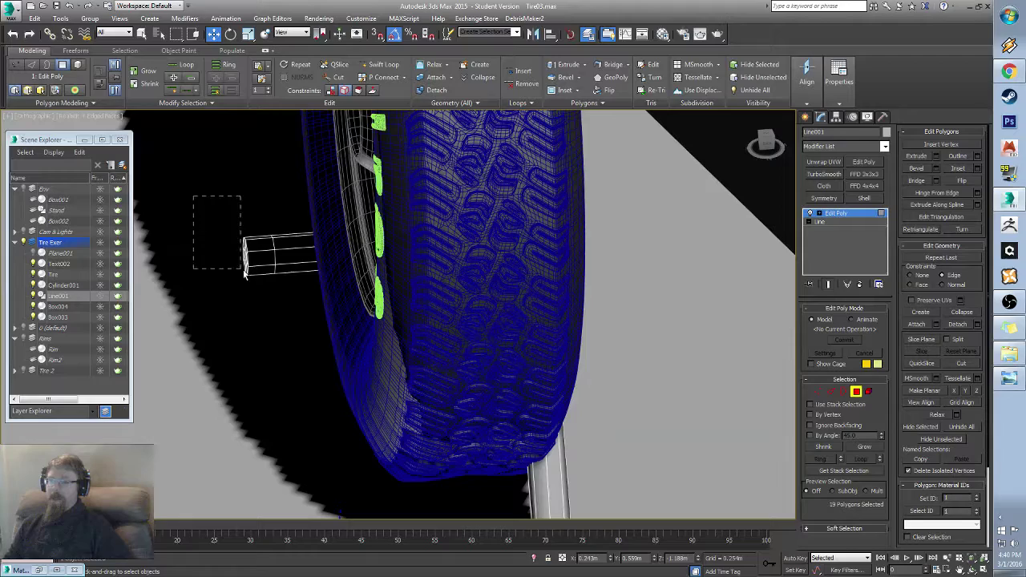
pyautogui.keyDown('ctrl'); pyautogui.moveTo(244, 273); pyautogui.dragTo(246, 274); pyautogui.keyUp('ctrl')
pyautogui.keyDown('alt'); pyautogui.moveTo(246, 274); pyautogui.dragTo(401, 255, button='middle'); pyautogui.keyUp('alt')
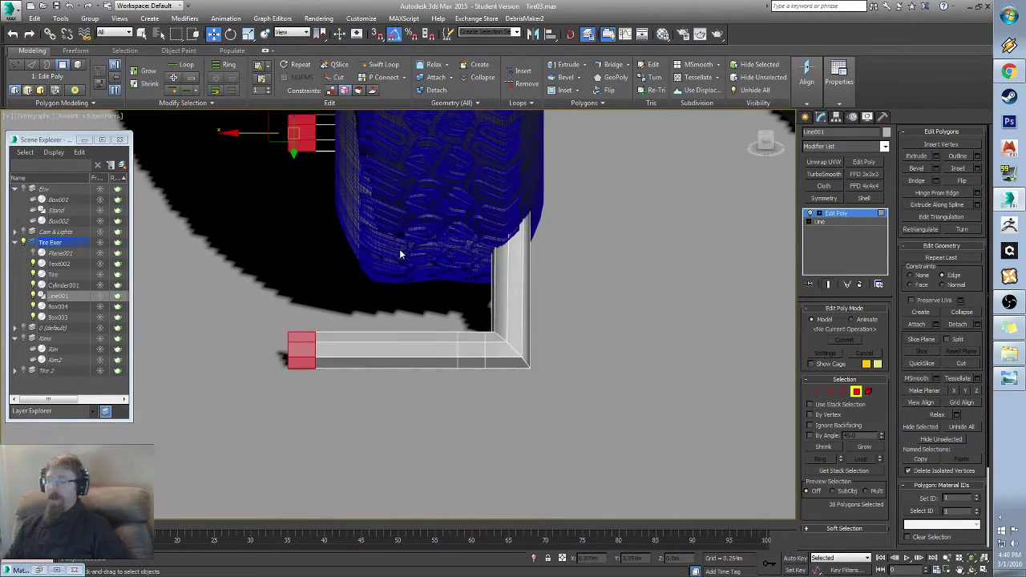
# Step: Add the narrow polygon ring near the corner bend of each foot to the selection
pyautogui.keyDown('ctrl'); pyautogui.click(476, 355); pyautogui.keyUp('ctrl')
pyautogui.keyDown('shift'); pyautogui.click(476, 336); pyautogui.keyUp('shift')
pyautogui.keyDown('alt'); pyautogui.moveTo(477, 337); pyautogui.dragTo(490, 352, button='middle'); pyautogui.keyUp('alt')
pyautogui.moveTo(286, 370); pyautogui.dragTo(178, 362, button='middle')
pyautogui.keyDown('ctrl'); pyautogui.click(223, 351); pyautogui.keyUp('ctrl')
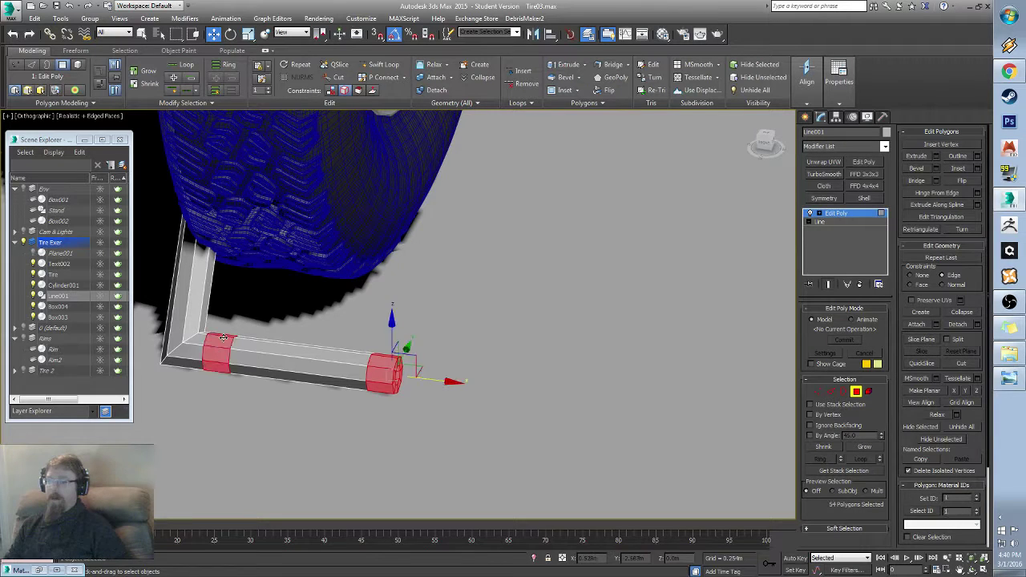
pyautogui.keyDown('alt'); pyautogui.moveTo(305, 414); pyautogui.dragTo(416, 366, button='middle'); pyautogui.keyUp('alt')
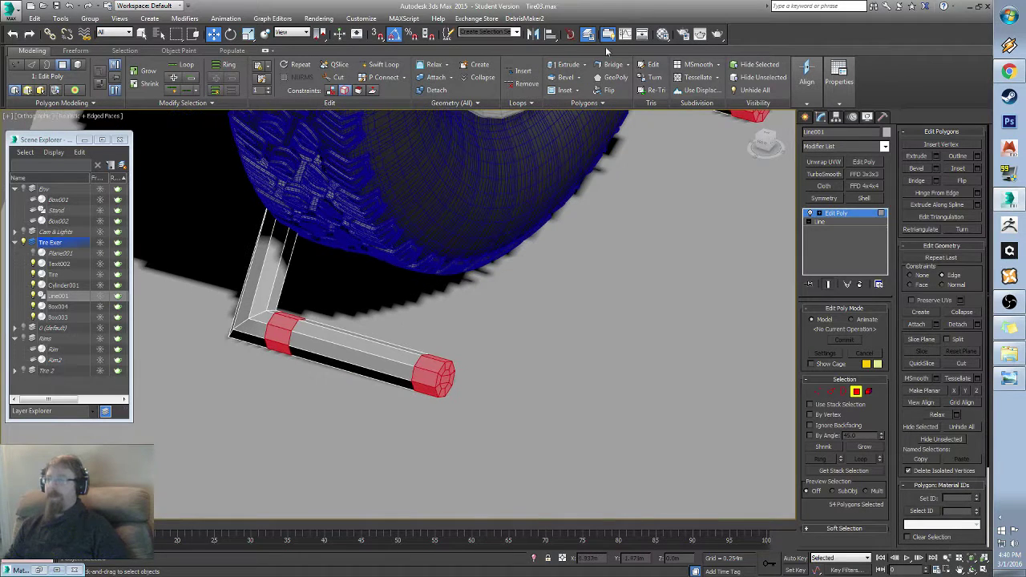
# Step: Extrude the selected end caps and rings by 0.007 m using Local Normals to form raised collars
pyautogui.click(585, 64)
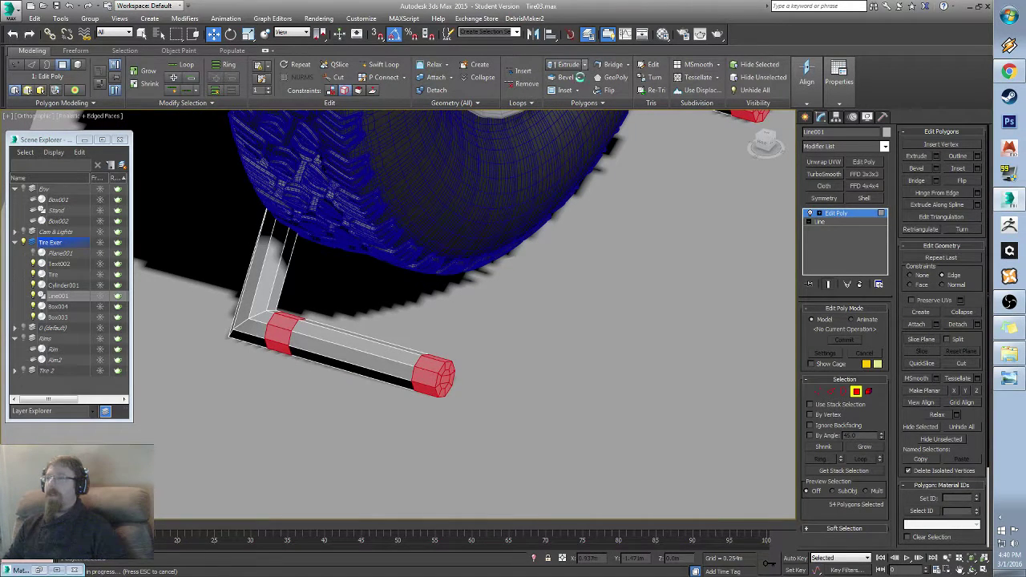
pyautogui.click(574, 78)
pyautogui.moveTo(348, 310); pyautogui.dragTo(435, 286, button='middle')
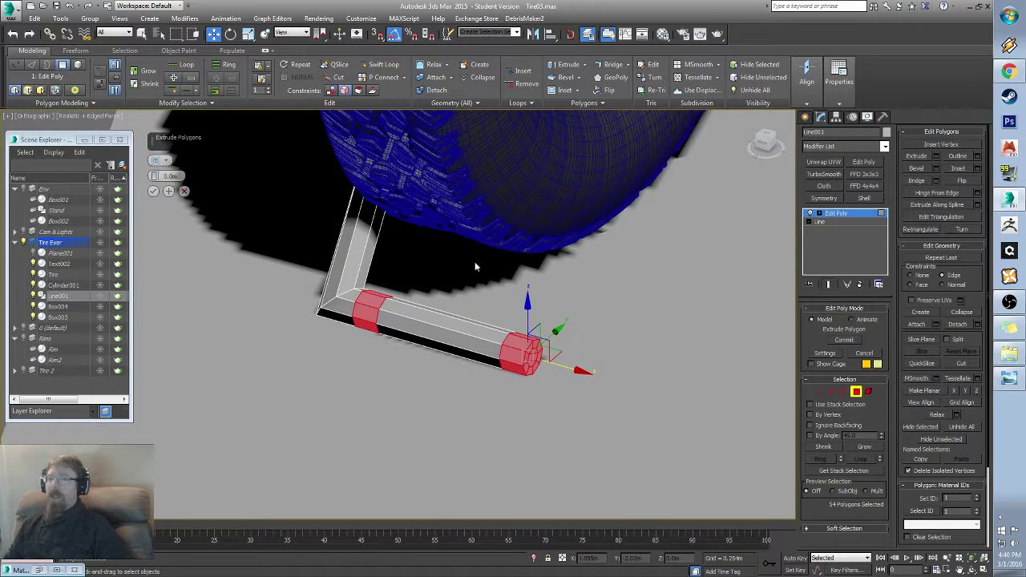
pyautogui.moveTo(158, 180); pyautogui.dragTo(156, 173)
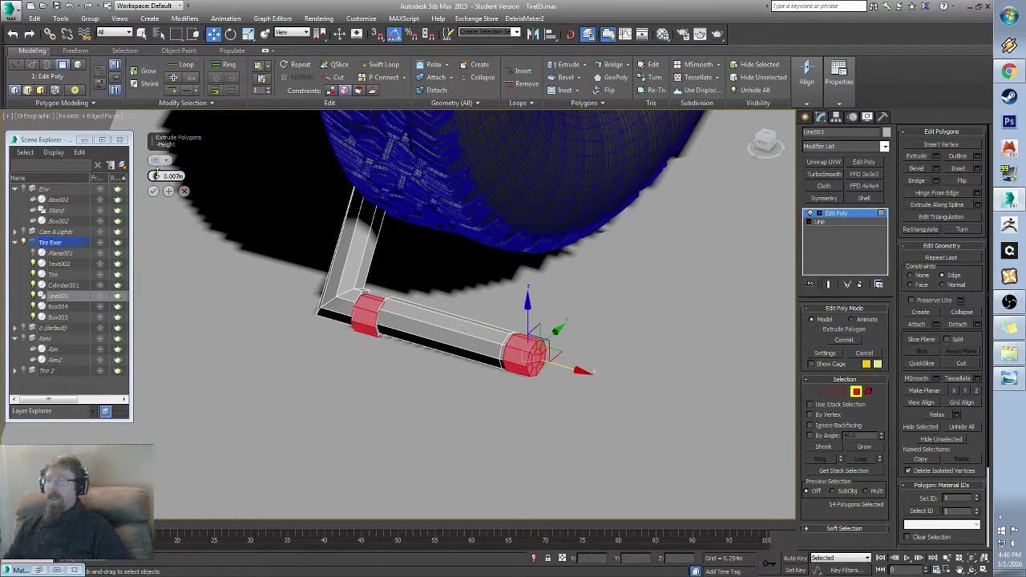
pyautogui.scroll(4, 338, 292)
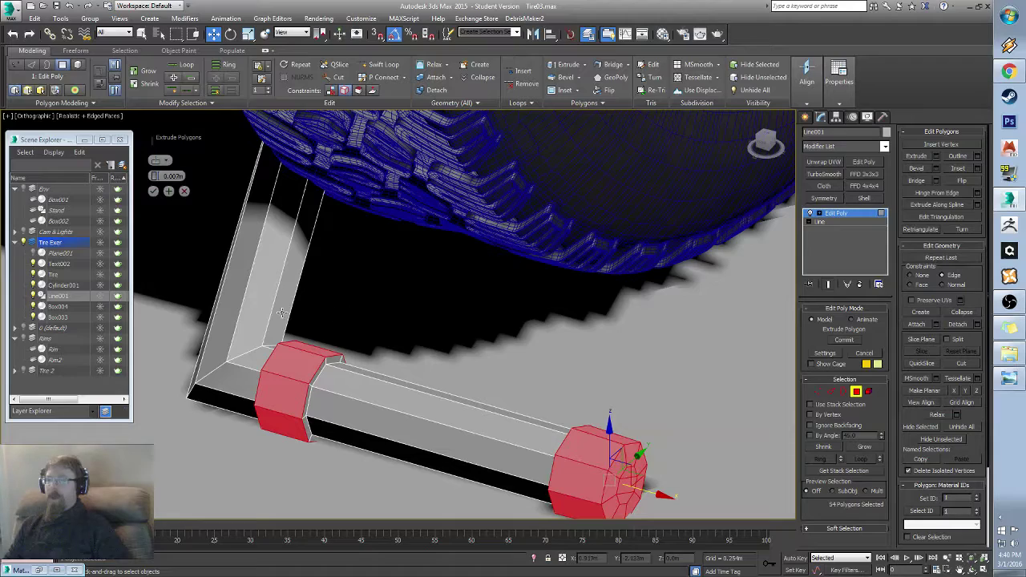
pyautogui.keyDown('alt'); pyautogui.moveTo(473, 344); pyautogui.dragTo(468, 304, button='middle'); pyautogui.keyUp('alt')
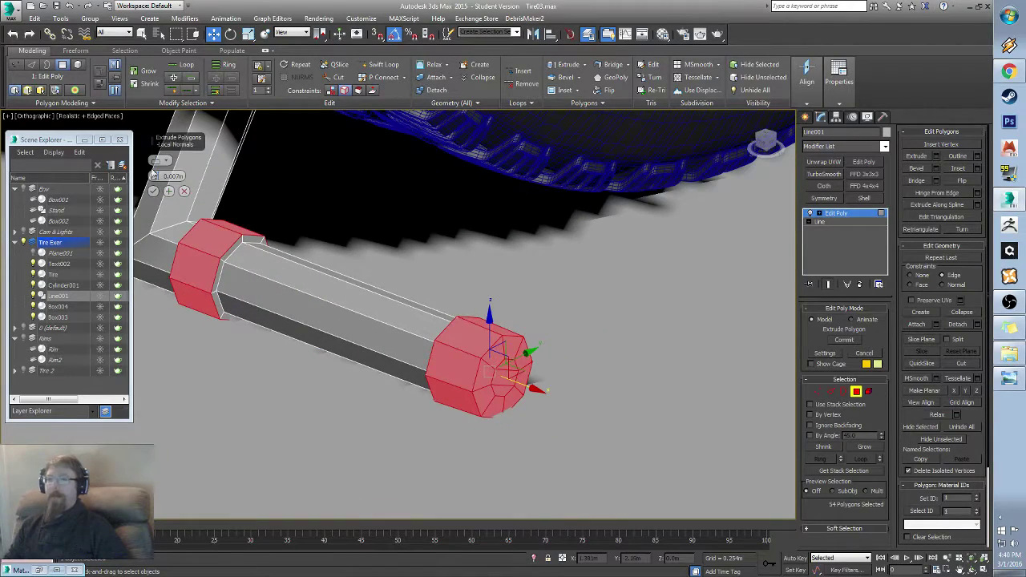
pyautogui.click(152, 192)
# Step: Select the edges running across the inner collar and the end cap of the first foot
pyautogui.keyDown('alt'); pyautogui.moveTo(549, 192); pyautogui.dragTo(553, 266, button='middle'); pyautogui.keyUp('alt')
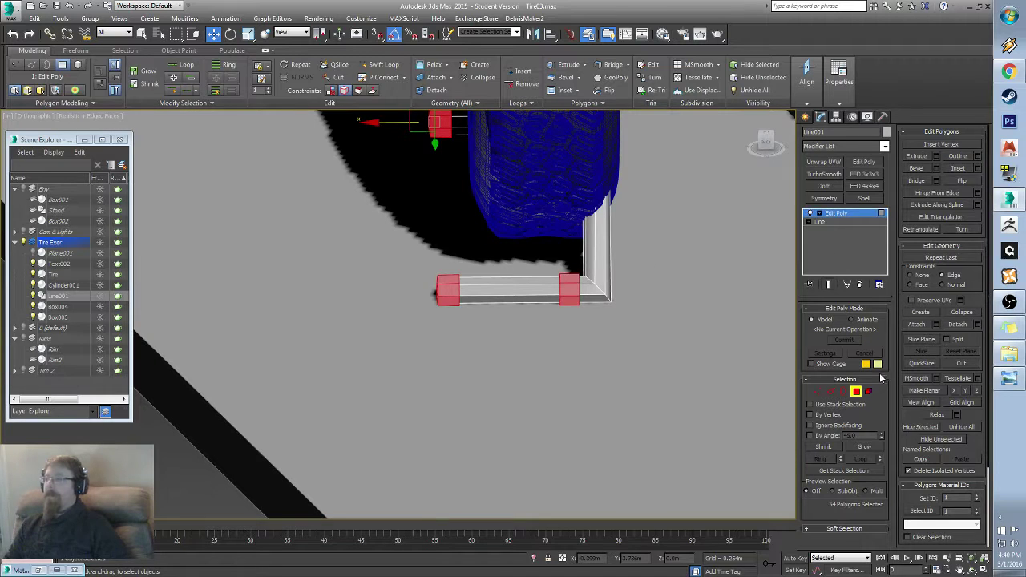
pyautogui.click(830, 391)
pyautogui.scroll(3, 540, 319)
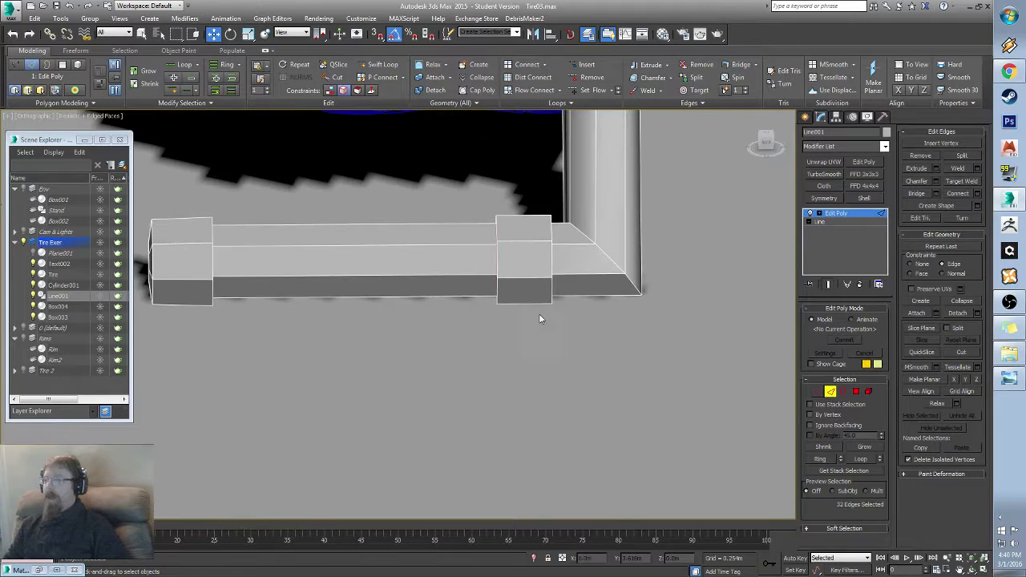
pyautogui.moveTo(526, 168); pyautogui.dragTo(526, 170)
pyautogui.keyDown('alt'); pyautogui.moveTo(390, 201); pyautogui.dragTo(401, 289, button='middle'); pyautogui.keyUp('alt')
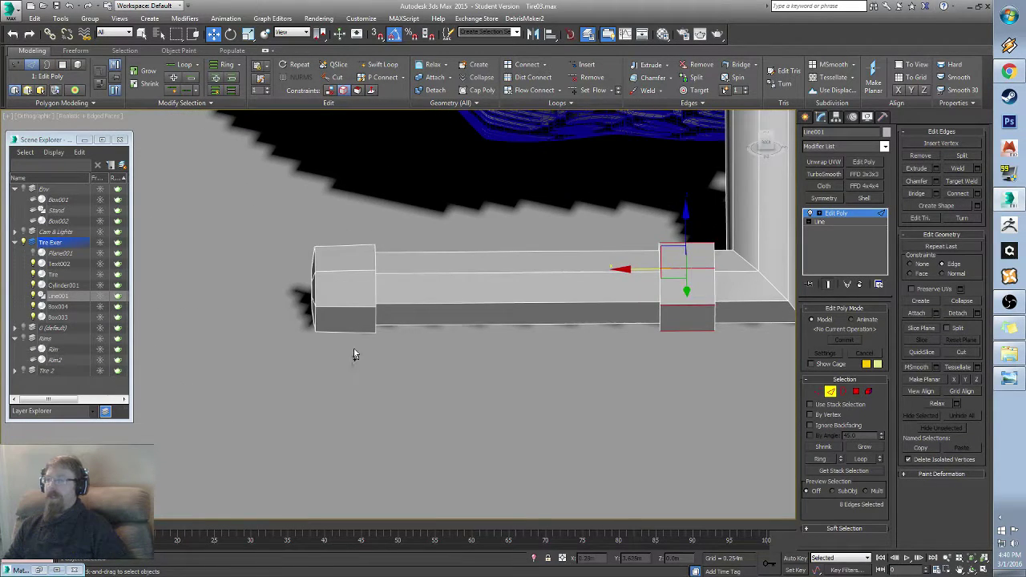
pyautogui.keyDown('ctrl'); pyautogui.moveTo(353, 349); pyautogui.dragTo(352, 201); pyautogui.keyUp('ctrl')
# Step: Add the matching edges across the inner collar and end cap of the second foot to the selection
pyautogui.scroll(-2, 351, 201)
pyautogui.moveTo(352, 201); pyautogui.dragTo(621, 229, button='middle')
pyautogui.scroll(-3, 621, 229)
pyautogui.keyDown('alt'); pyautogui.moveTo(600, 348); pyautogui.dragTo(625, 344, button='middle'); pyautogui.keyUp('alt')
pyautogui.scroll(3, 632, 455)
pyautogui.moveTo(632, 455); pyautogui.dragTo(672, 379, button='middle')
pyautogui.keyDown('ctrl'); pyautogui.moveTo(746, 430); pyautogui.dragTo(732, 273); pyautogui.keyUp('ctrl')
pyautogui.keyDown('alt'); pyautogui.moveTo(732, 273); pyautogui.dragTo(569, 365, button='middle'); pyautogui.keyUp('alt')
pyautogui.keyDown('ctrl'); pyautogui.moveTo(462, 393); pyautogui.dragTo(458, 284); pyautogui.keyUp('ctrl')
# Step: Connect the selected collar and cap edges with 2 segments and a pinch of 75 to add supporting loops
pyautogui.rightClick(561, 311)
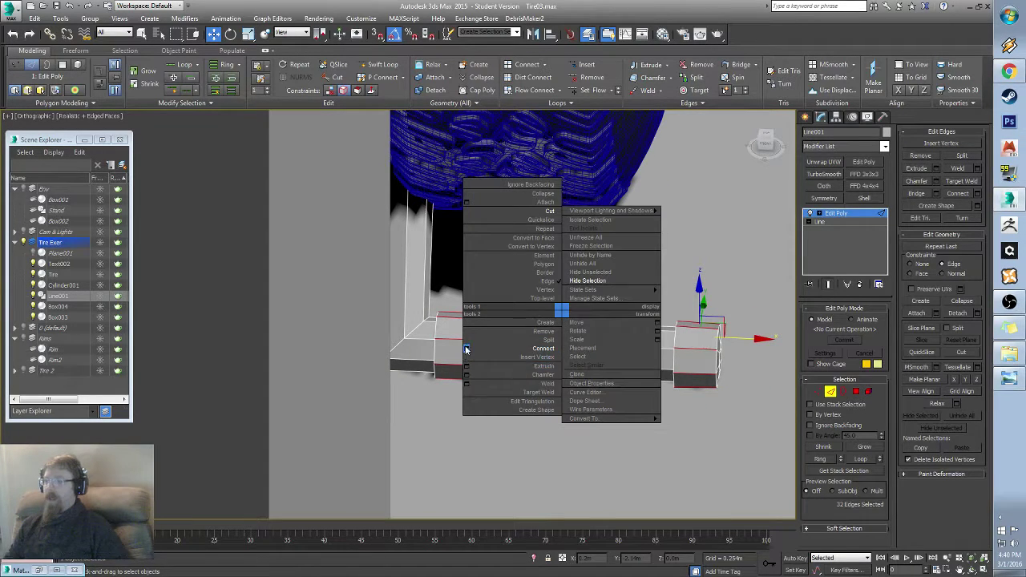
pyautogui.click(465, 349)
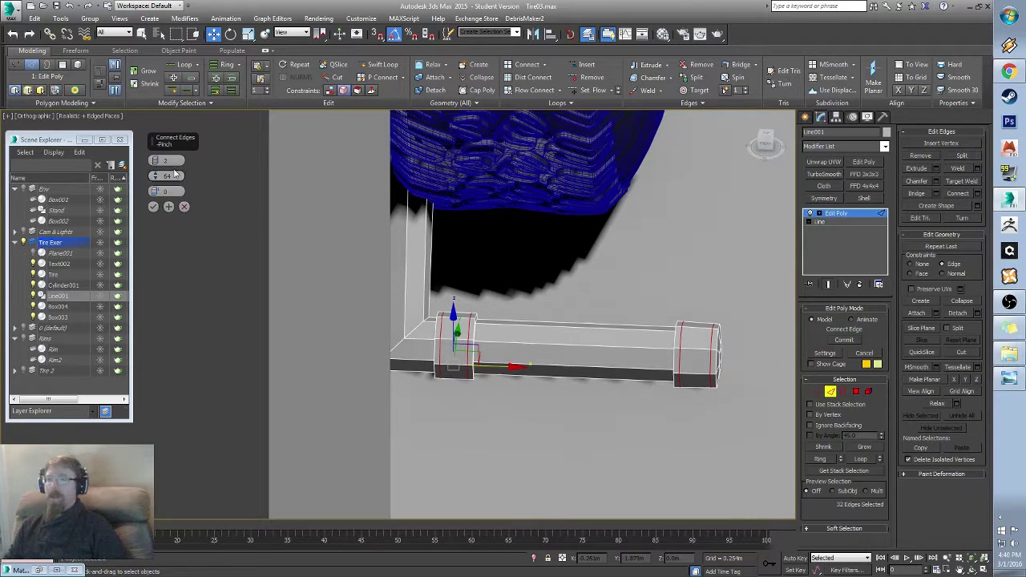
pyautogui.moveTo(155, 168); pyautogui.dragTo(159, 144)
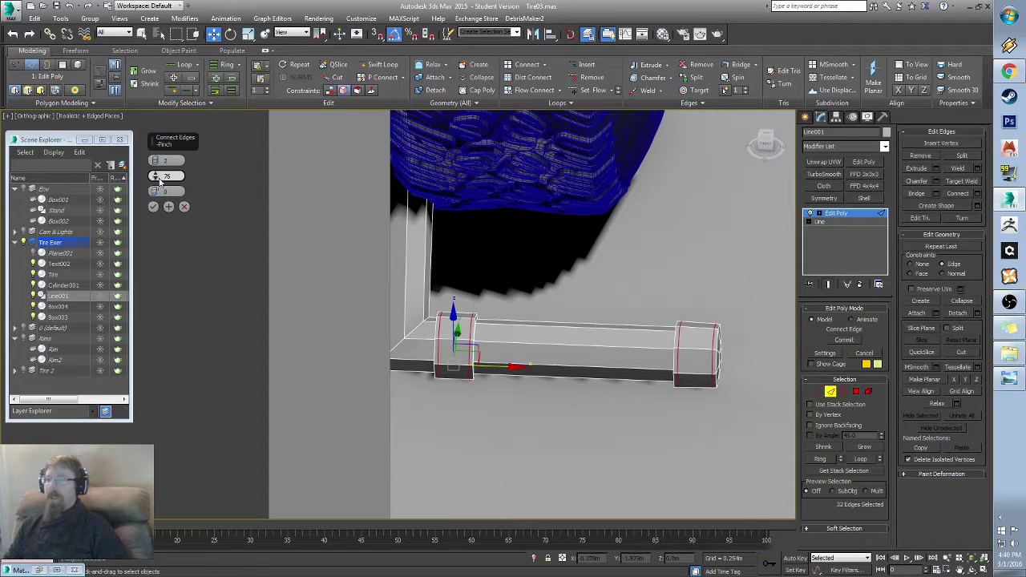
pyautogui.click(154, 206)
pyautogui.keyDown('alt'); pyautogui.moveTo(509, 374); pyautogui.dragTo(501, 381, button='middle'); pyautogui.keyUp('alt')
pyautogui.scroll(5, 318, 371)
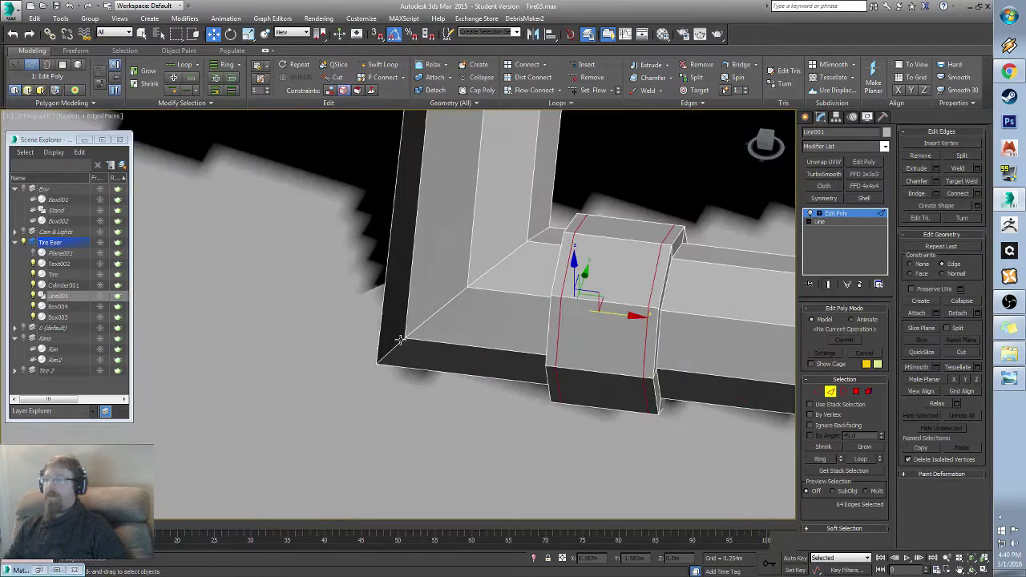
# Step: Select the lengthwise tube edges between the inner collar and the end cap on both feet of the stand
pyautogui.scroll(2, 400, 340)
pyautogui.moveTo(595, 283); pyautogui.dragTo(414, 281, button='middle')
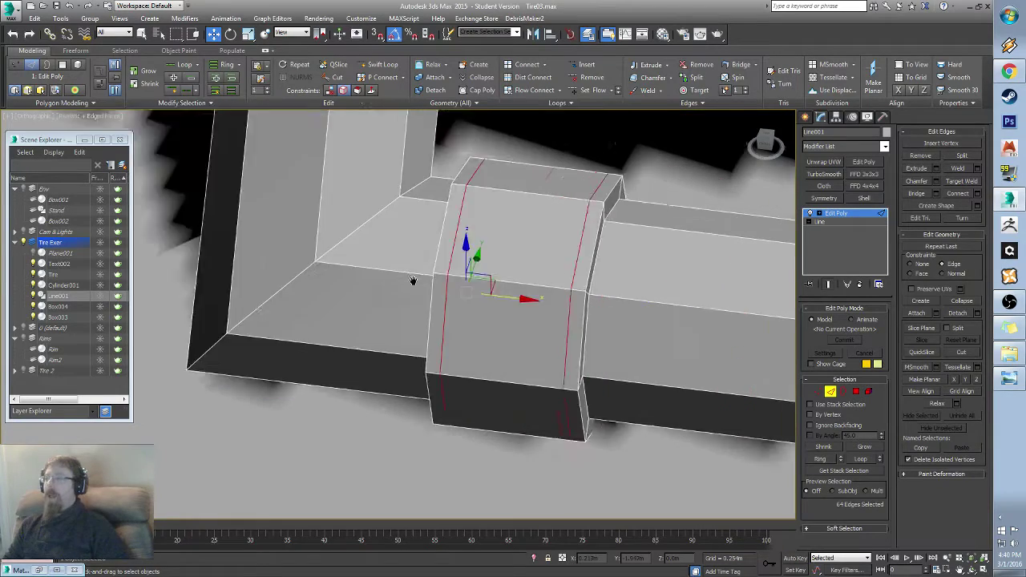
pyautogui.scroll(-7, 414, 282)
pyautogui.keyDown('alt'); pyautogui.moveTo(515, 343); pyautogui.dragTo(525, 361, button='middle'); pyautogui.keyUp('alt')
pyautogui.moveTo(498, 244); pyautogui.dragTo(519, 360)
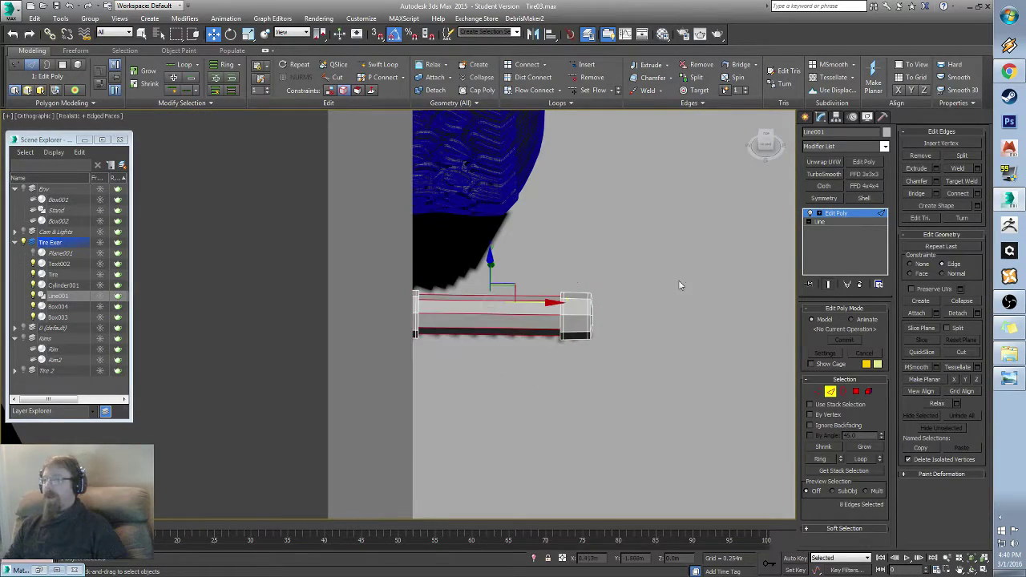
pyautogui.keyDown('alt'); pyautogui.moveTo(678, 279); pyautogui.dragTo(503, 271, button='middle'); pyautogui.keyUp('alt')
pyautogui.moveTo(527, 367); pyautogui.dragTo(499, 275, button='middle')
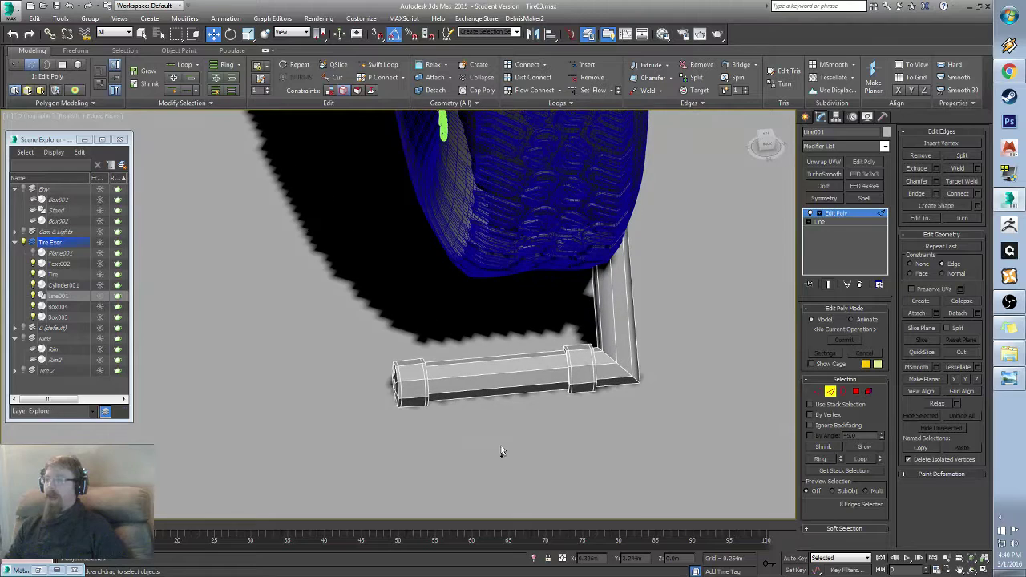
pyautogui.keyDown('ctrl'); pyautogui.moveTo(501, 445); pyautogui.dragTo(476, 305); pyautogui.keyUp('ctrl')
pyautogui.keyDown('alt'); pyautogui.moveTo(475, 306); pyautogui.dragTo(554, 408, button='middle'); pyautogui.keyUp('alt')
# Step: Connect the selected foot tube edges with 2 segments and a pinch of 97, adding supporting loops against the collars and caps
pyautogui.rightClick(458, 304)
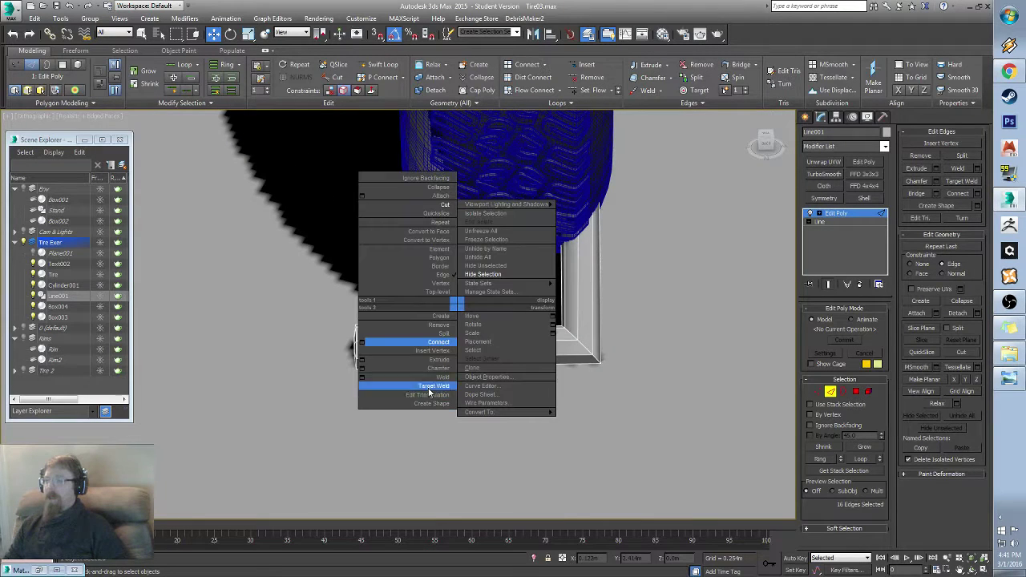
pyautogui.click(365, 344)
pyautogui.scroll(4, 487, 350)
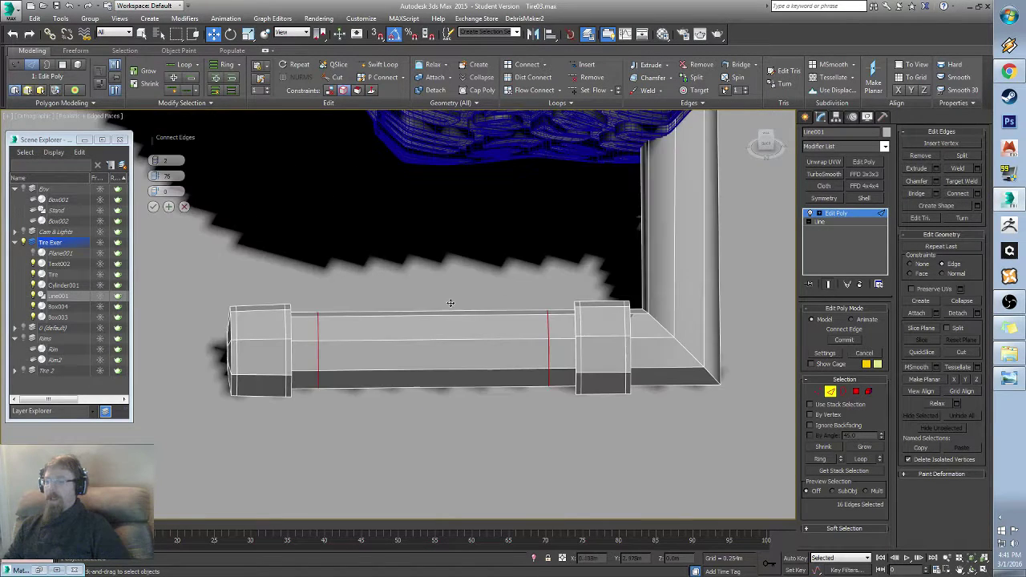
pyautogui.moveTo(167, 175); pyautogui.dragTo(162, 130)
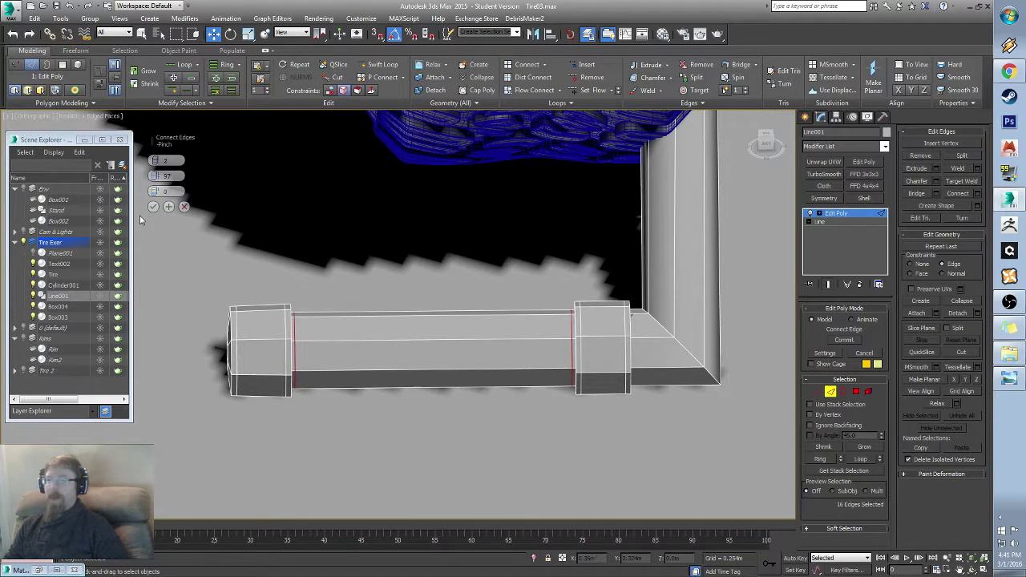
pyautogui.click(153, 207)
pyautogui.keyDown('alt'); pyautogui.moveTo(516, 300); pyautogui.dragTo(501, 287, button='middle'); pyautogui.keyUp('alt')
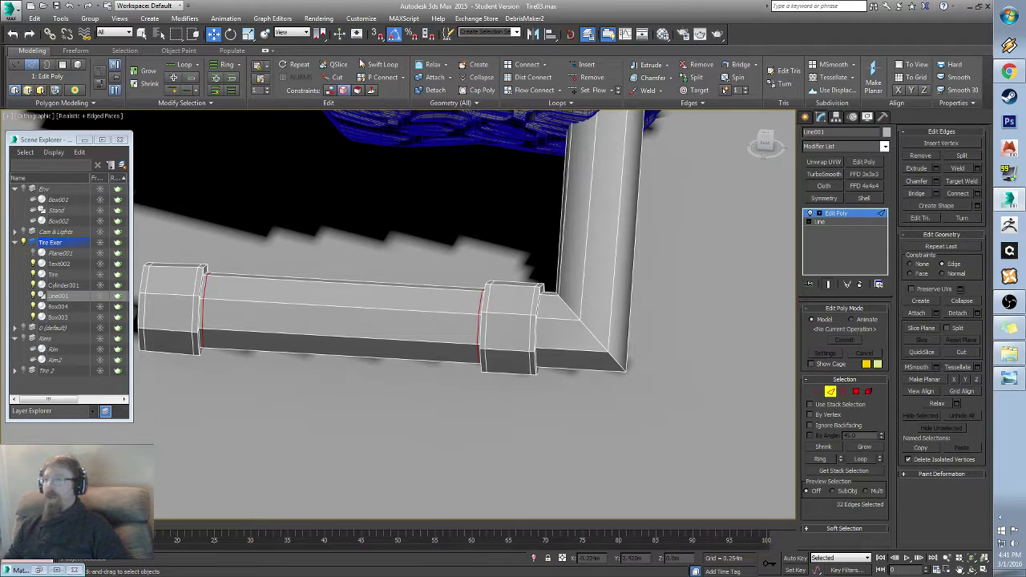
# Step: Use Swift Loop to add edge loops beside the first foot's inner collar and on the leg just above its corner
pyautogui.click(371, 64)
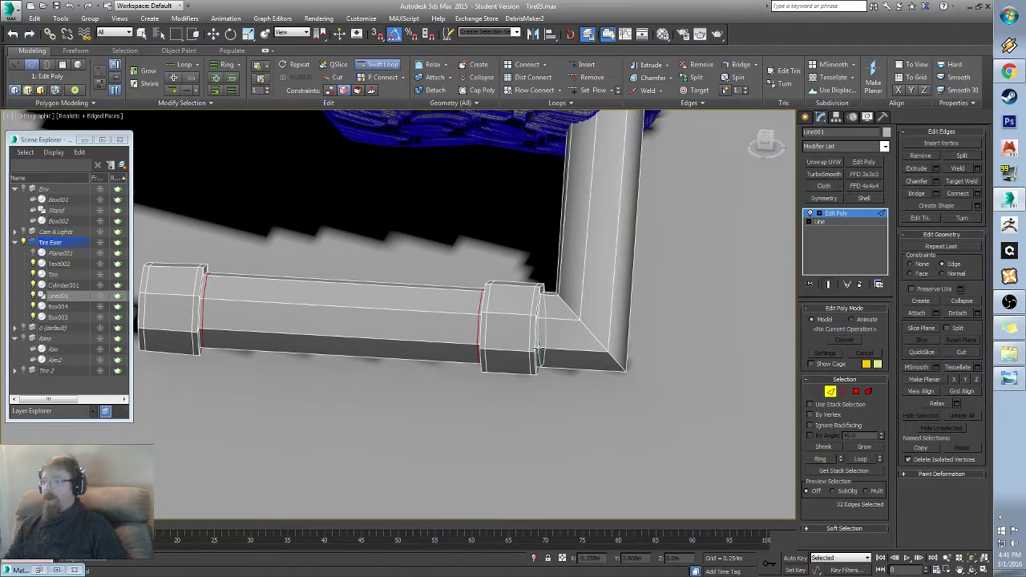
pyautogui.click(539, 351)
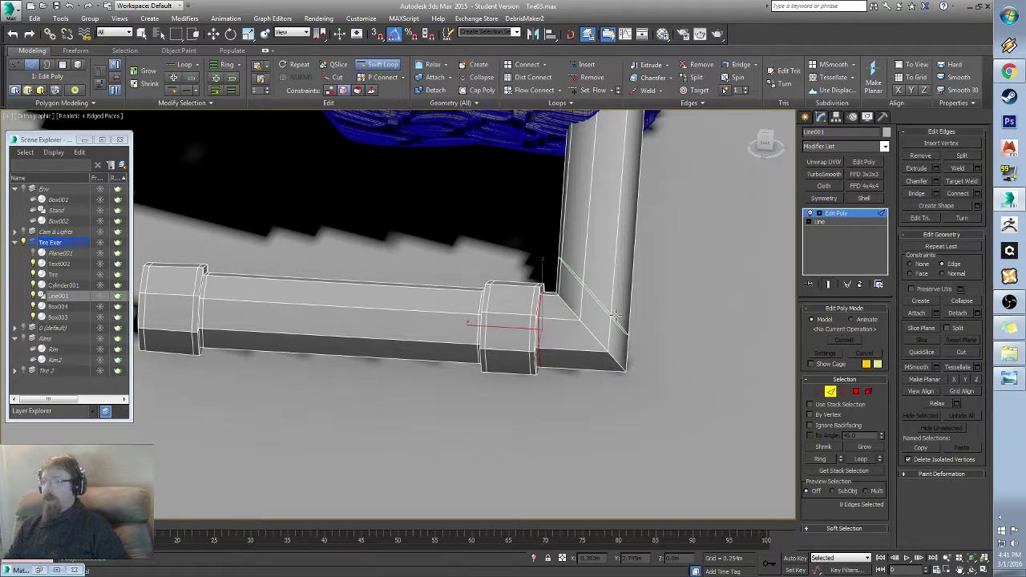
pyautogui.click(610, 314)
# Step: Add matching Swift Loop edge loops beside the second foot's inner collar and on its leg near the corner
pyautogui.keyDown('alt'); pyautogui.moveTo(655, 261); pyautogui.dragTo(521, 303, button='middle'); pyautogui.keyUp('alt')
pyautogui.scroll(5, 500, 261)
pyautogui.scroll(-4, 193, 201)
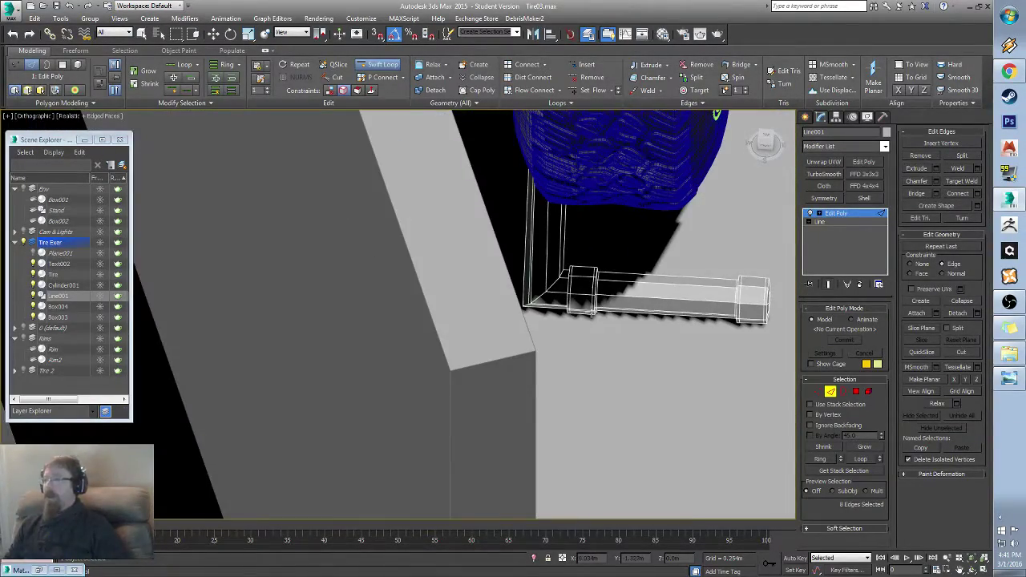
pyautogui.scroll(6, 565, 310)
pyautogui.scroll(3, 565, 279)
pyautogui.click(569, 276)
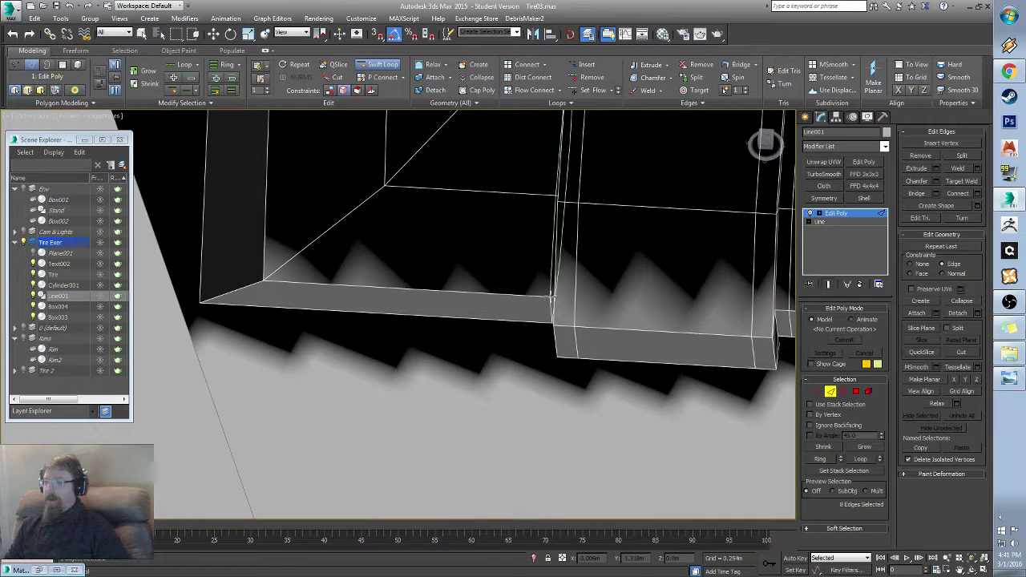
pyautogui.click(553, 297)
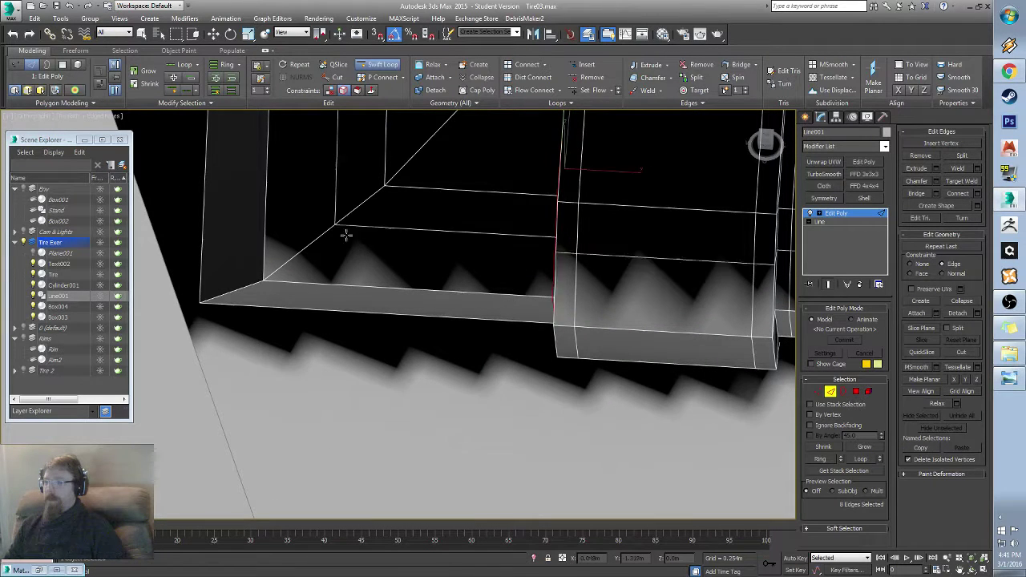
pyautogui.moveTo(209, 184); pyautogui.dragTo(275, 323, button='middle')
pyautogui.moveTo(493, 210); pyautogui.dragTo(424, 294, button='middle')
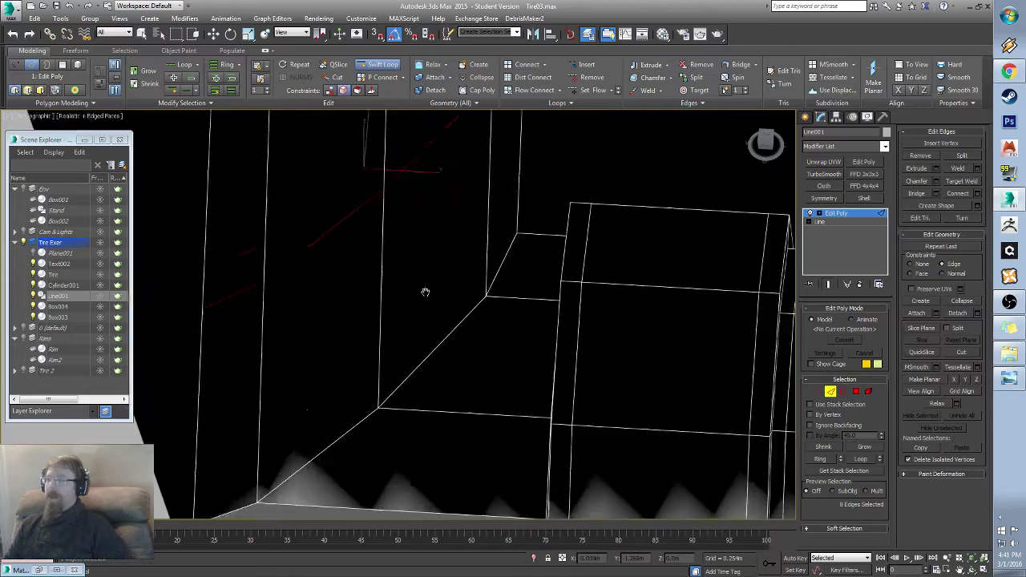
pyautogui.scroll(-5, 424, 294)
# Step: Add a Swift Loop edge loop close to the stand's top bend, and leave edge editing
pyautogui.keyDown('alt'); pyautogui.moveTo(360, 135); pyautogui.dragTo(370, 329, button='middle'); pyautogui.keyUp('alt')
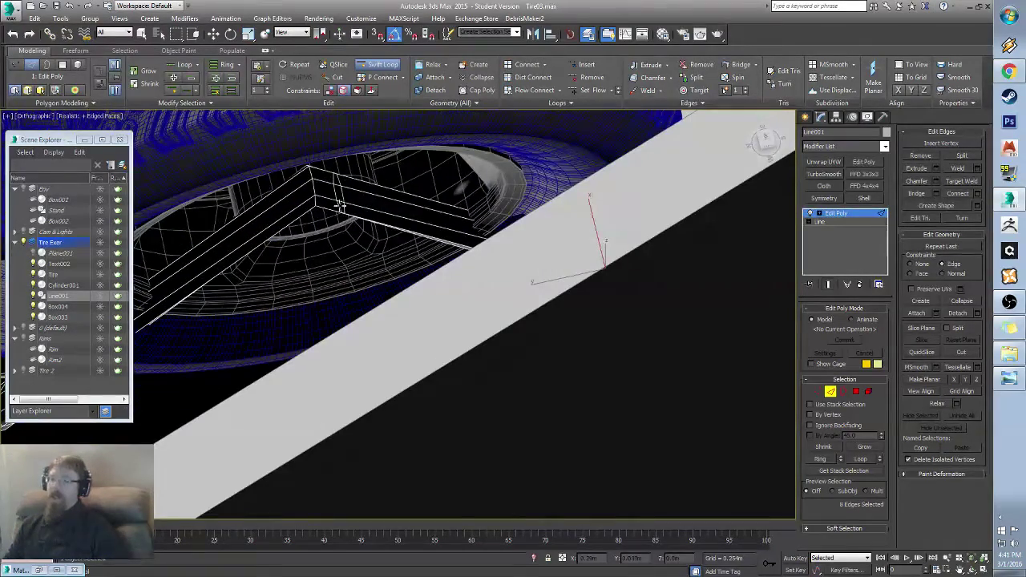
pyautogui.click(280, 203)
pyautogui.rightClick(216, 312)
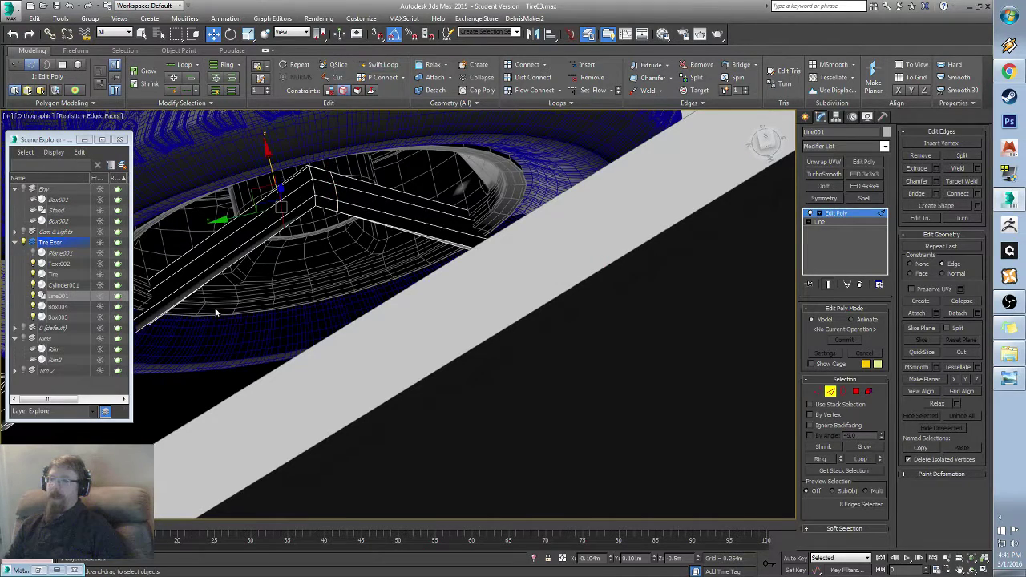
pyautogui.keyDown('alt'); pyautogui.moveTo(215, 311); pyautogui.dragTo(473, 229, button='middle'); pyautogui.keyUp('alt')
pyautogui.scroll(-4, 473, 228)
pyautogui.press('2')
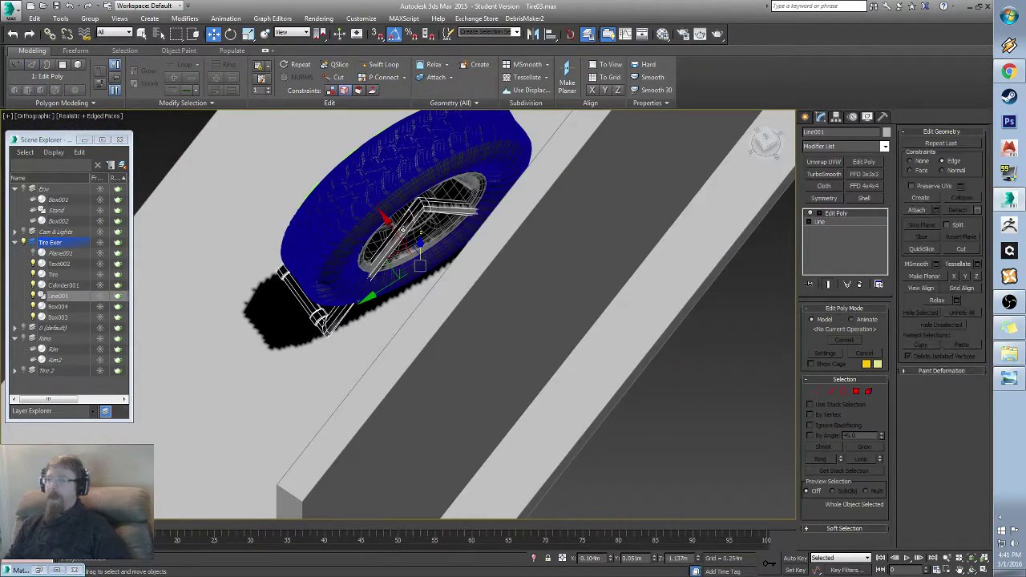
pyautogui.moveTo(394, 227); pyautogui.dragTo(411, 245)
pyautogui.keyDown('alt'); pyautogui.moveTo(304, 316); pyautogui.dragTo(463, 239, button='middle'); pyautogui.keyUp('alt')
# Step: Lower the ground box by about 0.006 m along Z beneath the tire and the stand's feet
pyautogui.click(467, 352)
pyautogui.scroll(3, 431, 331)
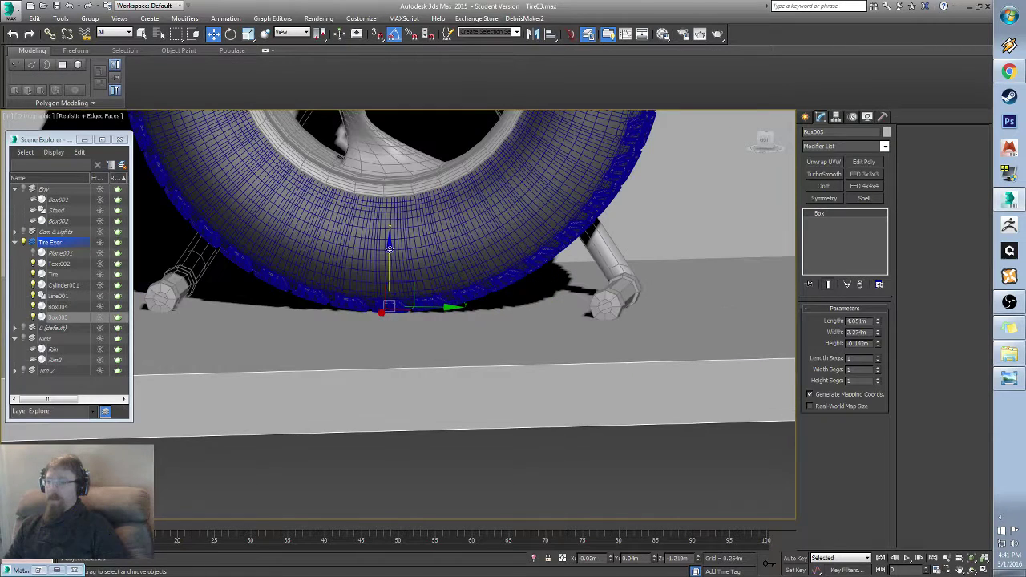
pyautogui.moveTo(389, 254); pyautogui.dragTo(389, 254)
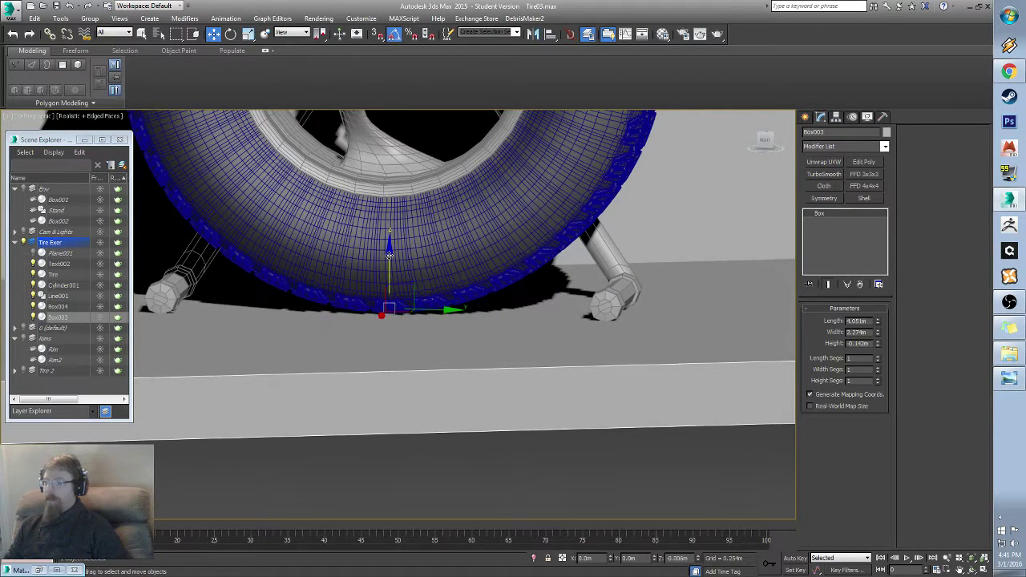
pyautogui.keyDown('alt'); pyautogui.moveTo(493, 279); pyautogui.dragTo(507, 305, button='middle'); pyautogui.keyUp('alt')
pyautogui.press('z')
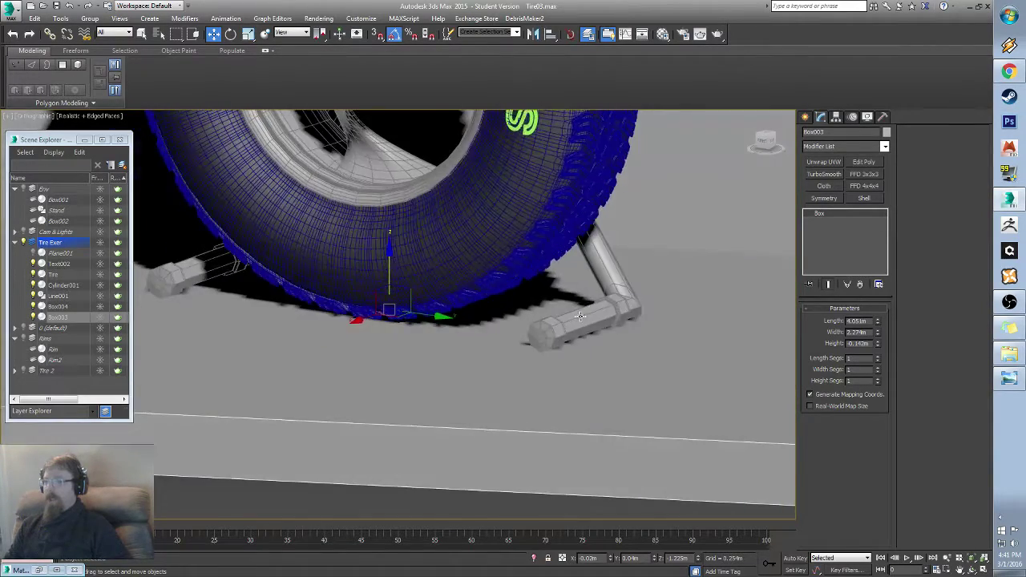
# Step: Frame the whole staged wheel, ground and wall, and save the scene
pyautogui.moveTo(458, 359)
pyautogui.keyDown('alt'); pyautogui.mouseDown(button='middle')
pyautogui.moveTo(449, 367)
pyautogui.moveTo(441, 354)
pyautogui.moveTo(438, 366)
pyautogui.mouseUp(button='middle'); pyautogui.keyUp('alt')
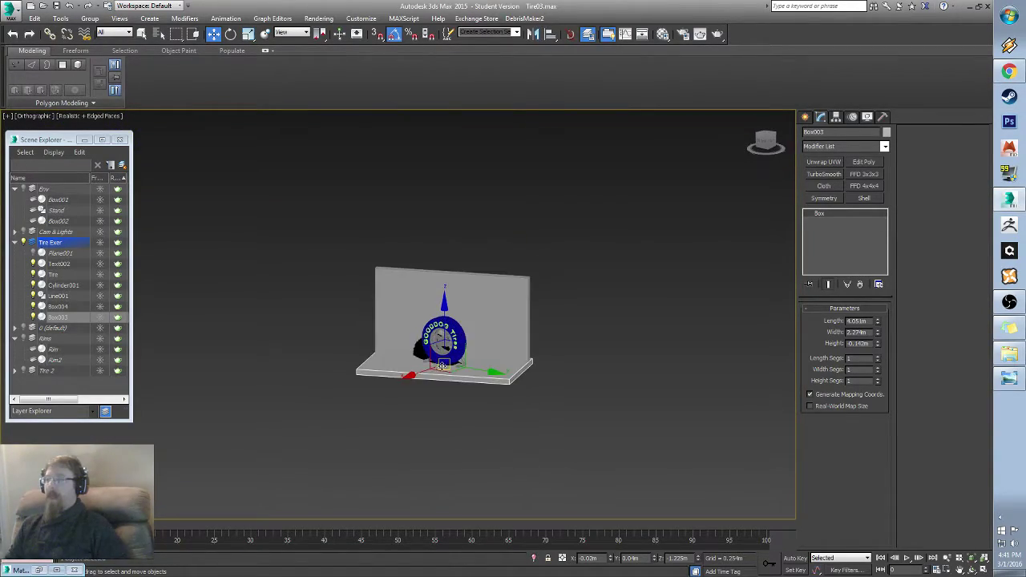
pyautogui.scroll(5, 442, 357)
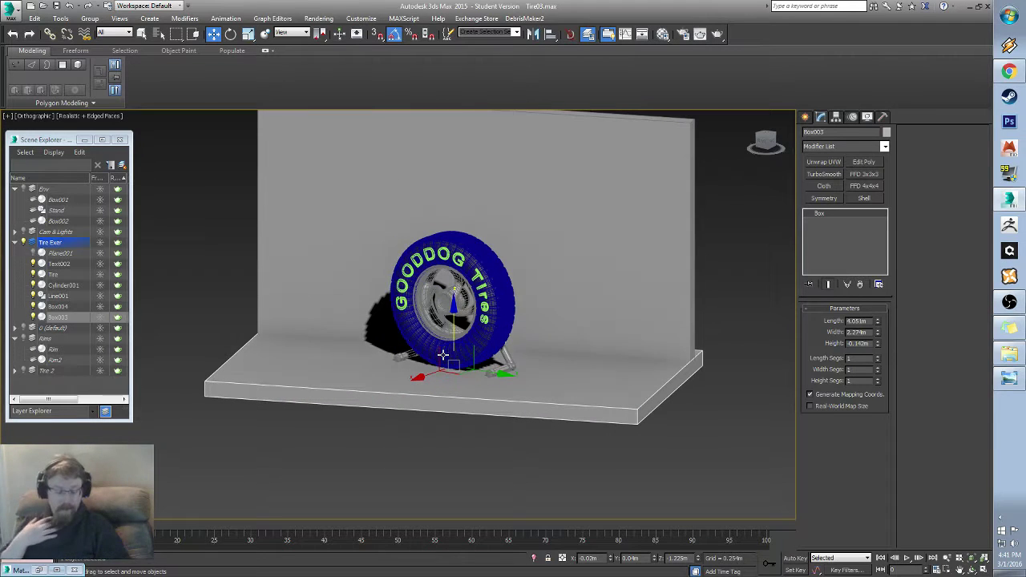
pyautogui.click(56, 6)
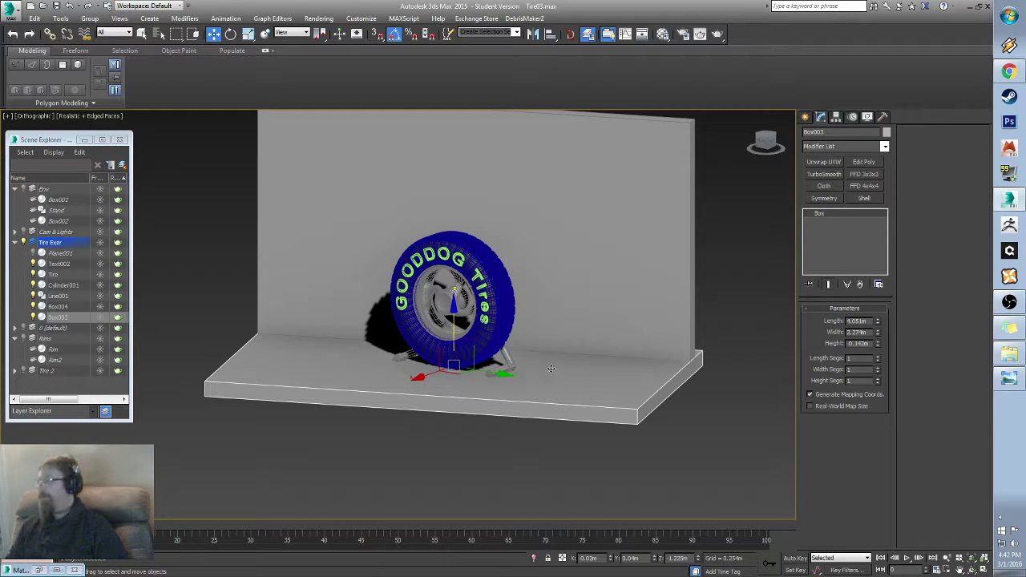
# Step: Switch the reference coordinate system to Local and move the wall box away from the wheel along its Z axis
pyautogui.keyDown('alt'); pyautogui.moveTo(551, 367); pyautogui.dragTo(559, 329, button='middle'); pyautogui.keyUp('alt')
pyautogui.click(655, 320)
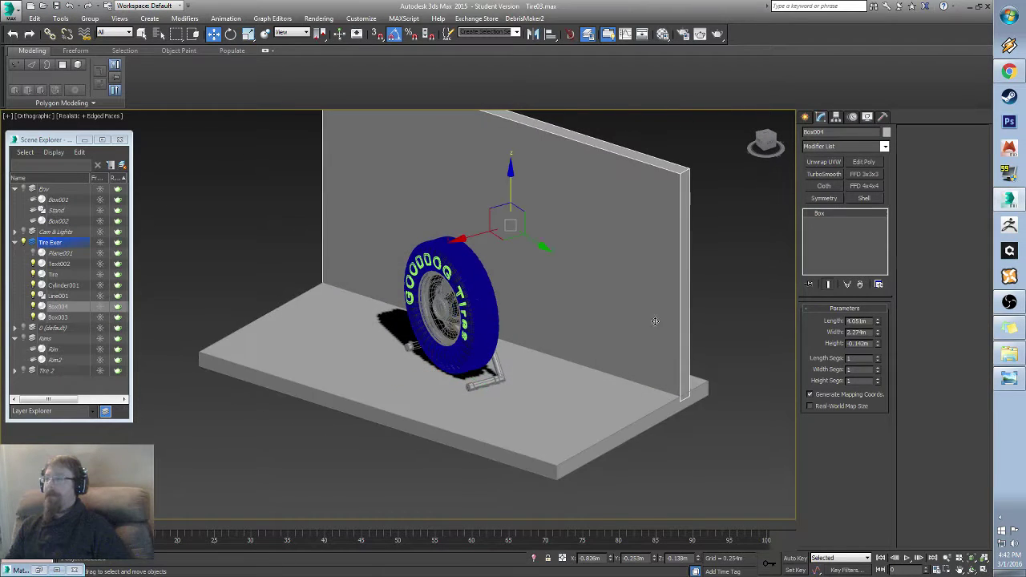
pyautogui.keyDown('alt'); pyautogui.moveTo(655, 321); pyautogui.dragTo(533, 286, button='middle'); pyautogui.keyUp('alt')
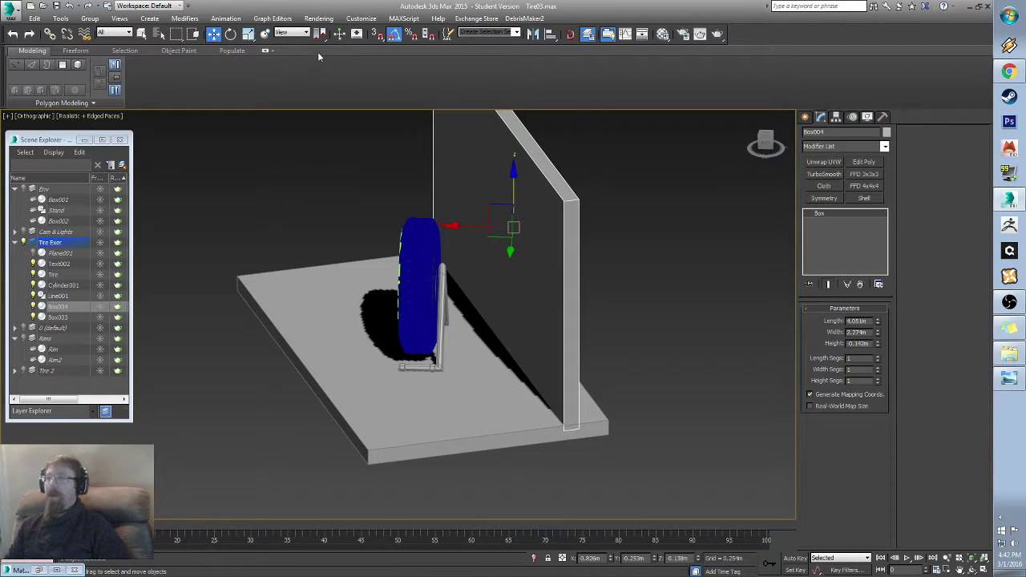
pyautogui.click(298, 33)
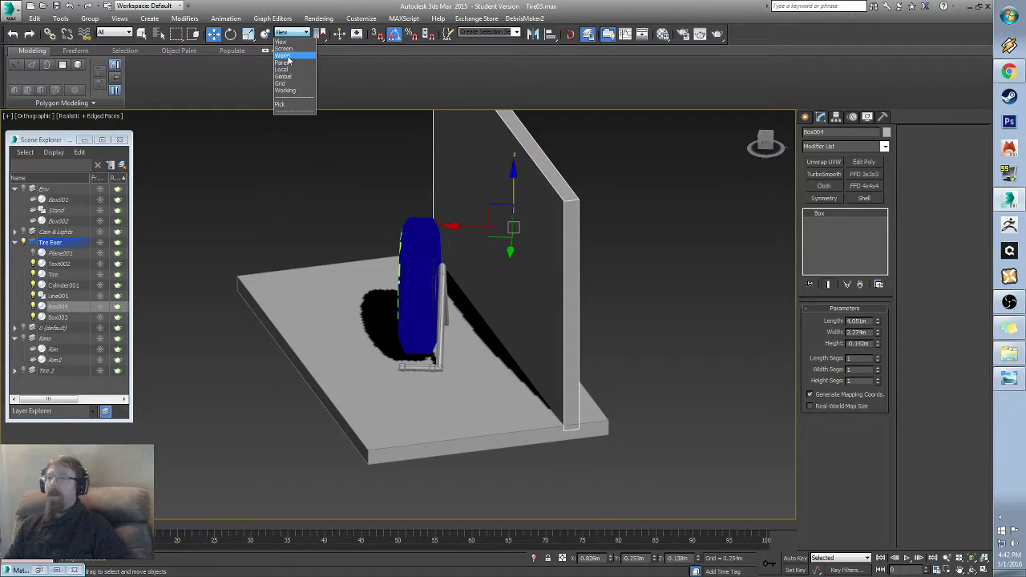
pyautogui.click(287, 70)
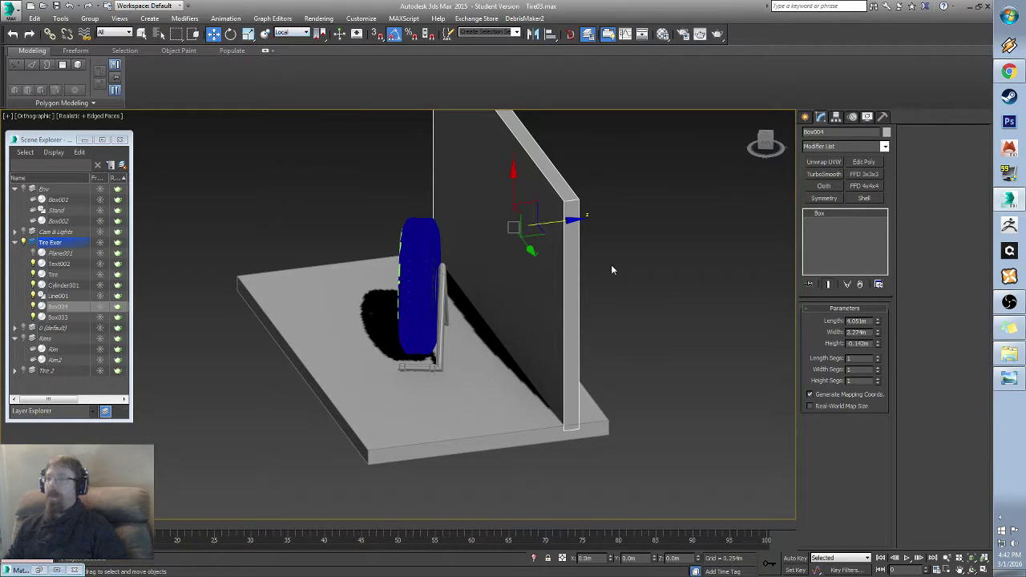
pyautogui.moveTo(568, 219); pyautogui.dragTo(598, 215)
pyautogui.keyDown('alt'); pyautogui.moveTo(486, 264); pyautogui.dragTo(505, 307, button='middle'); pyautogui.keyUp('alt')
pyautogui.scroll(6, 558, 356)
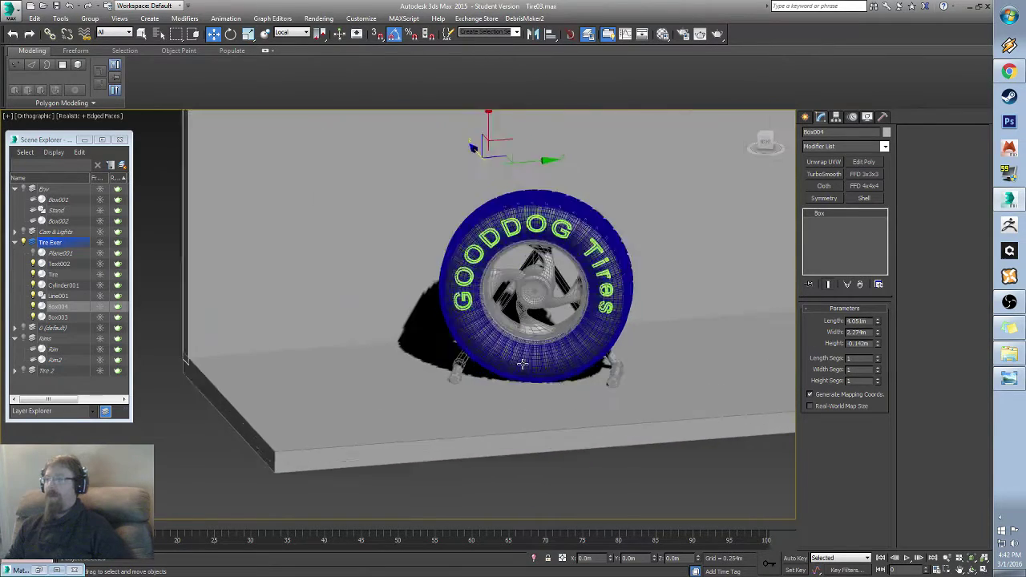
pyautogui.keyDown('alt'); pyautogui.moveTo(646, 316); pyautogui.dragTo(606, 313, button='middle'); pyautogui.keyUp('alt')
pyautogui.scroll(-5, 584, 352)
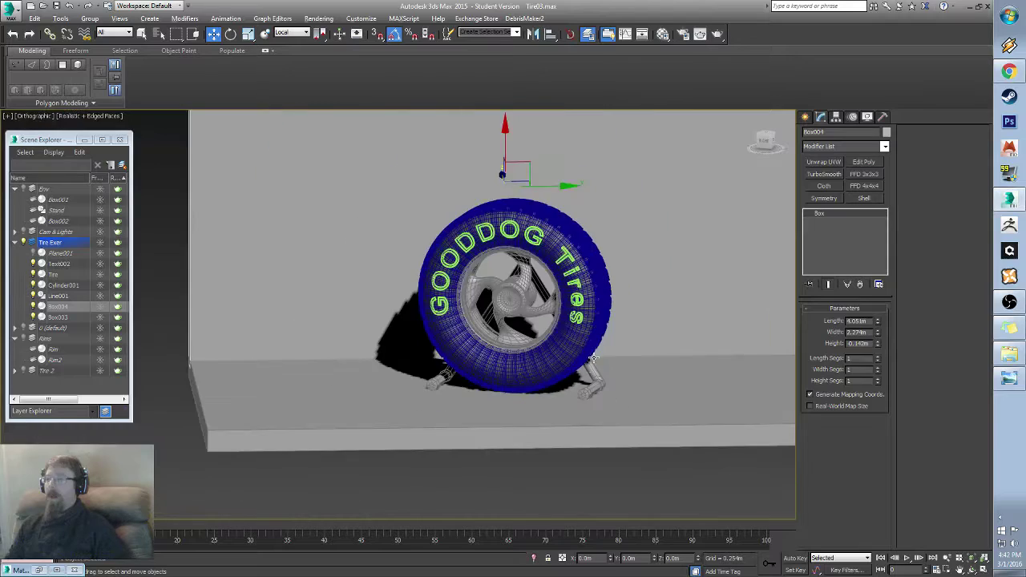
pyautogui.keyDown('alt'); pyautogui.moveTo(594, 357); pyautogui.dragTo(557, 376, button='middle'); pyautogui.keyUp('alt')
# Step: Select the tubular stand, turn off the edged-faces display, and minimize the Scene Explorer
pyautogui.click(509, 398)
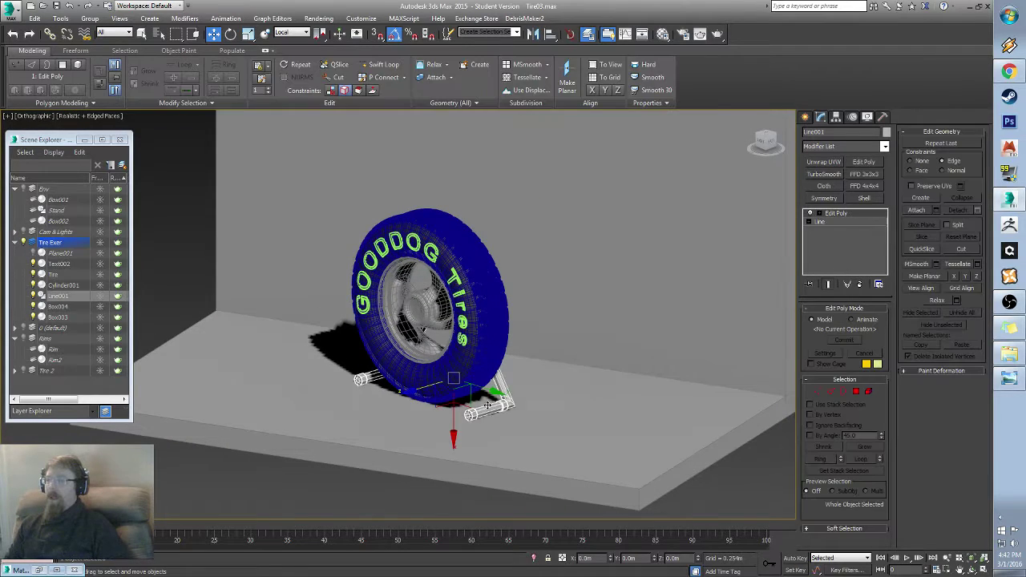
pyautogui.scroll(5, 508, 380)
pyautogui.press('F4')
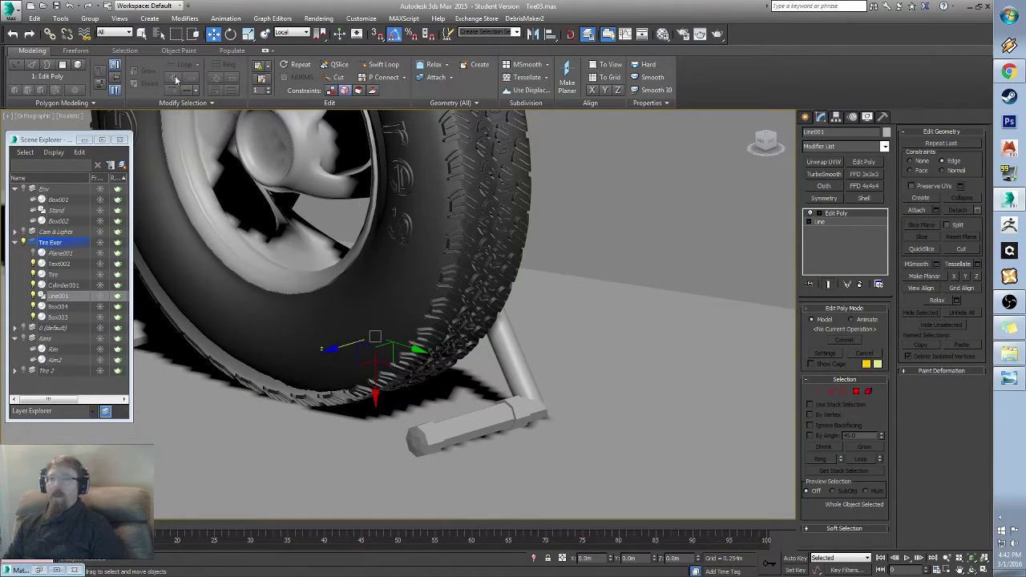
pyautogui.click(84, 139)
pyautogui.moveTo(420, 337); pyautogui.dragTo(465, 290, button='middle')
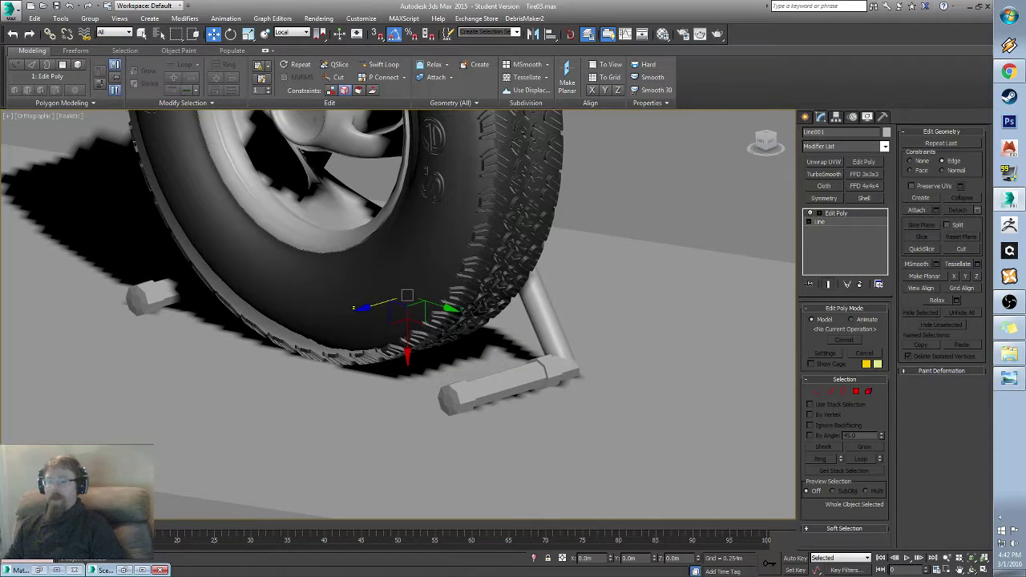
# Step: Open the Material Editor and assign the 08 - Default Multi/Sub-Object material to the tubular stand
pyautogui.click(37, 570)
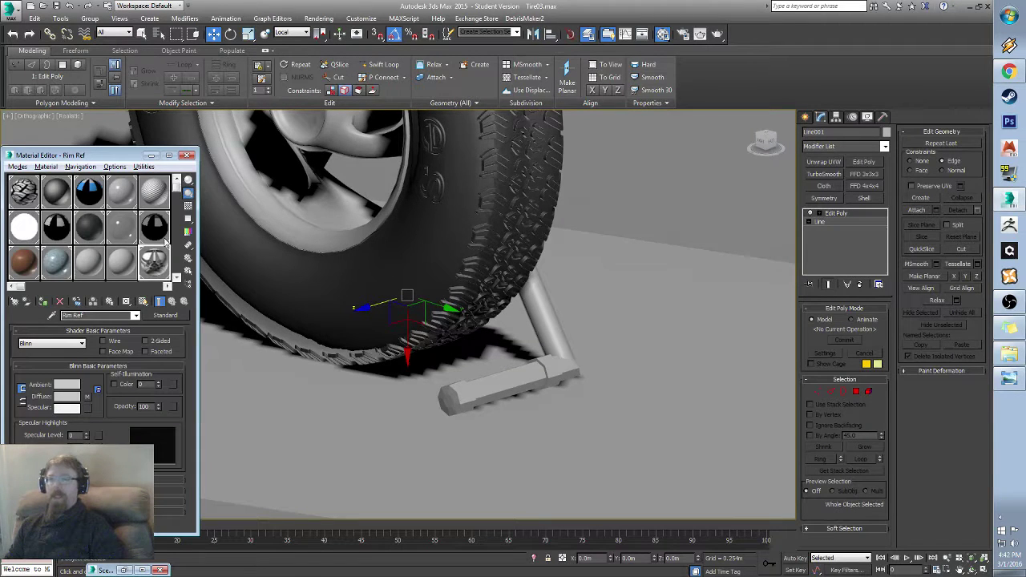
pyautogui.scroll(3, 378, 303)
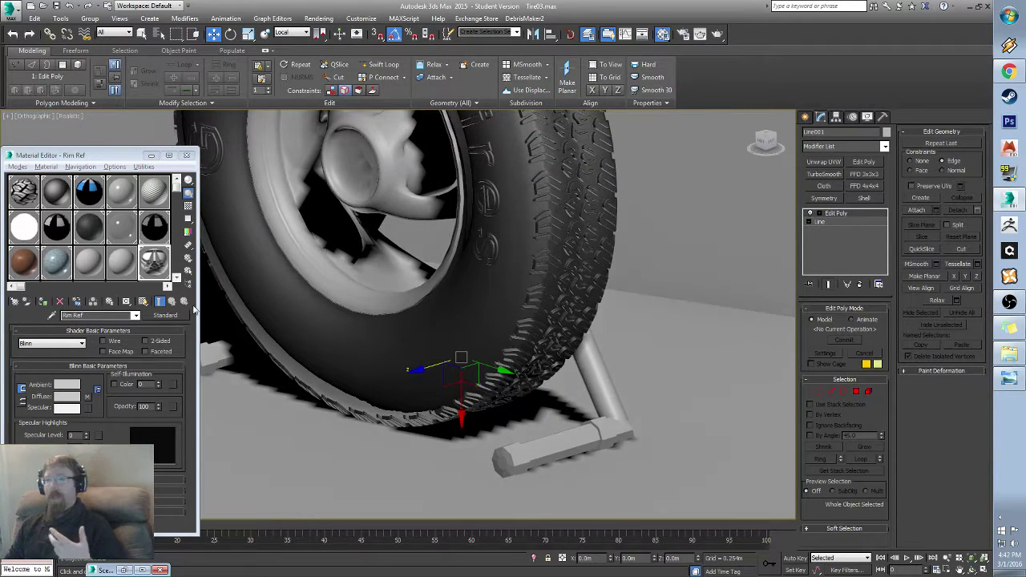
pyautogui.click(160, 230)
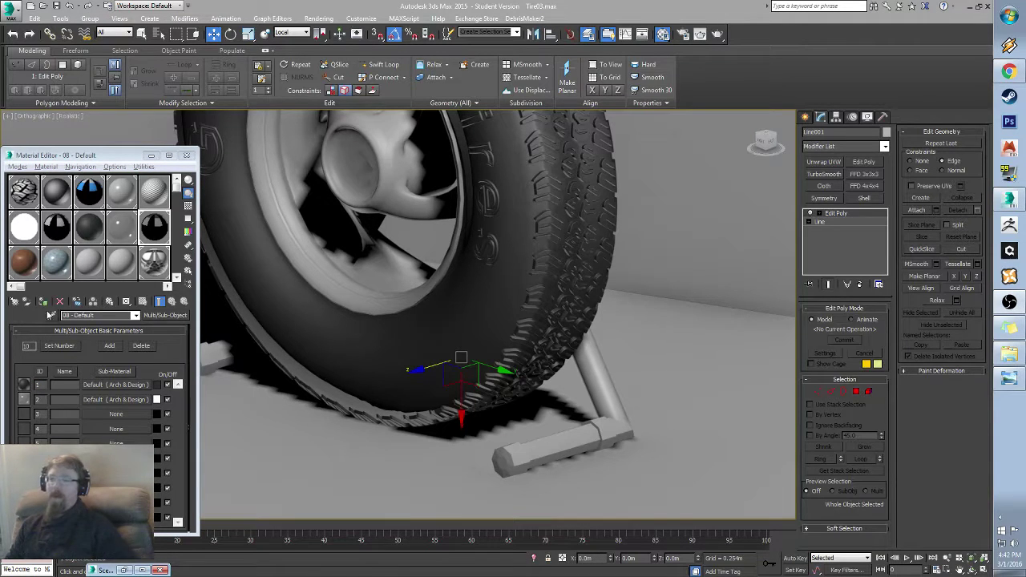
pyautogui.moveTo(536, 490); pyautogui.dragTo(496, 405, button='middle')
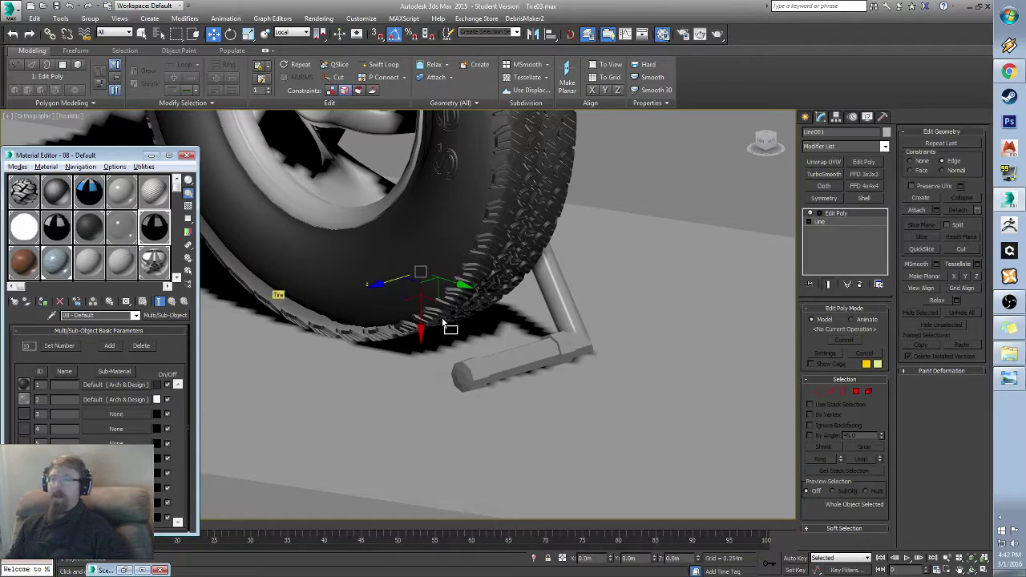
pyautogui.moveTo(557, 354); pyautogui.dragTo(557, 354)
pyautogui.keyDown('alt'); pyautogui.moveTo(577, 343); pyautogui.dragTo(454, 371, button='middle'); pyautogui.keyUp('alt')
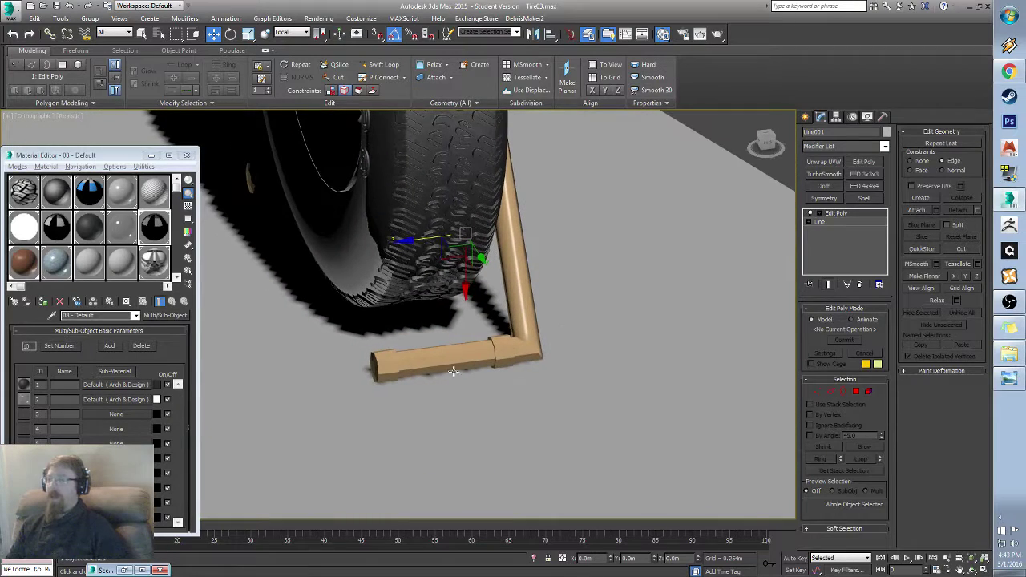
# Step: Enter the stand's Element level, try a plain grey material on it, and restore the collar and end-cap selection
pyautogui.click(868, 391)
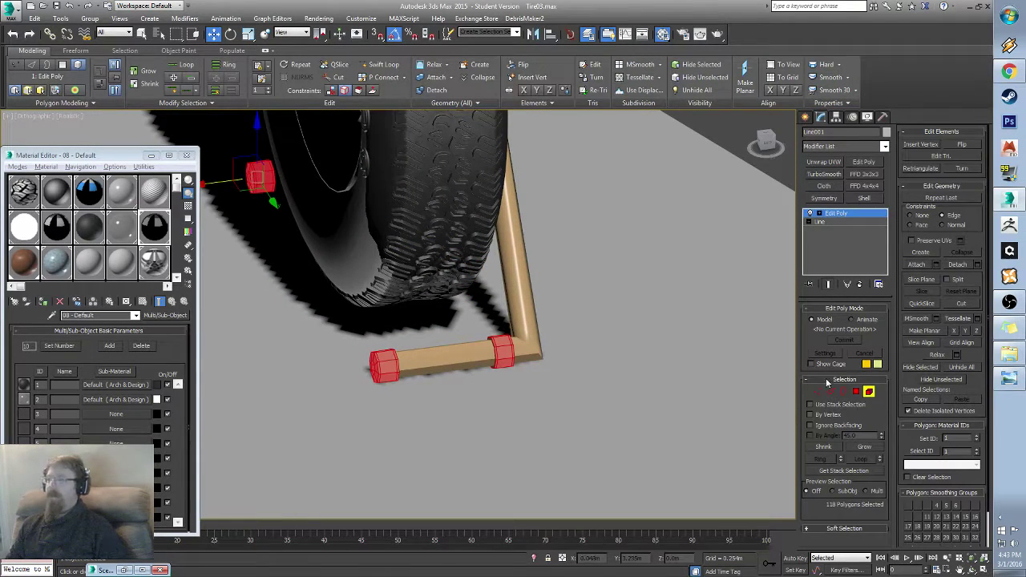
pyautogui.moveTo(462, 359)
pyautogui.keyDown('alt'); pyautogui.mouseDown(button='middle')
pyautogui.moveTo(497, 382)
pyautogui.moveTo(469, 361)
pyautogui.mouseUp(button='middle'); pyautogui.keyUp('alt')
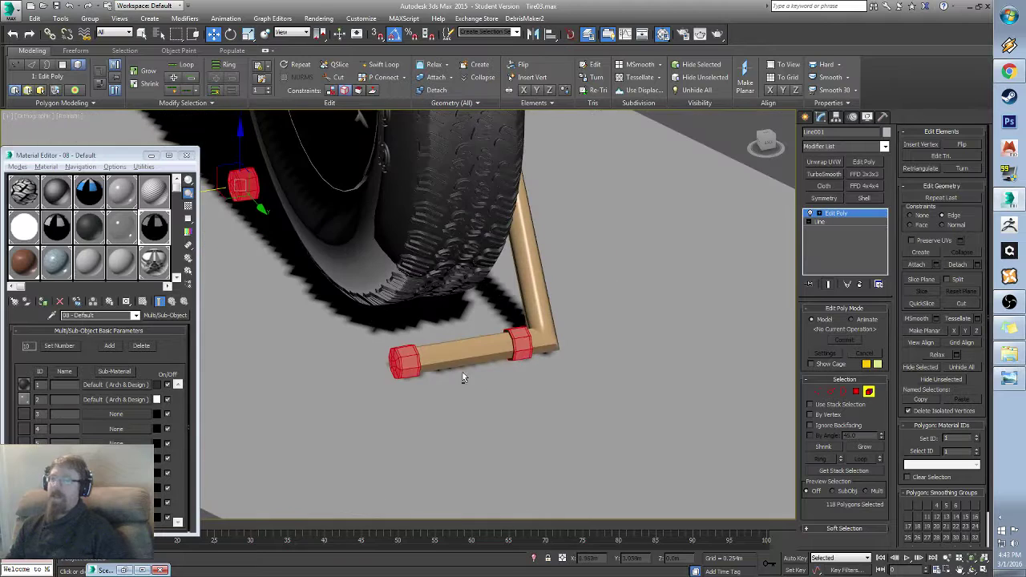
pyautogui.moveTo(85, 261); pyautogui.dragTo(407, 370)
pyautogui.click(489, 414)
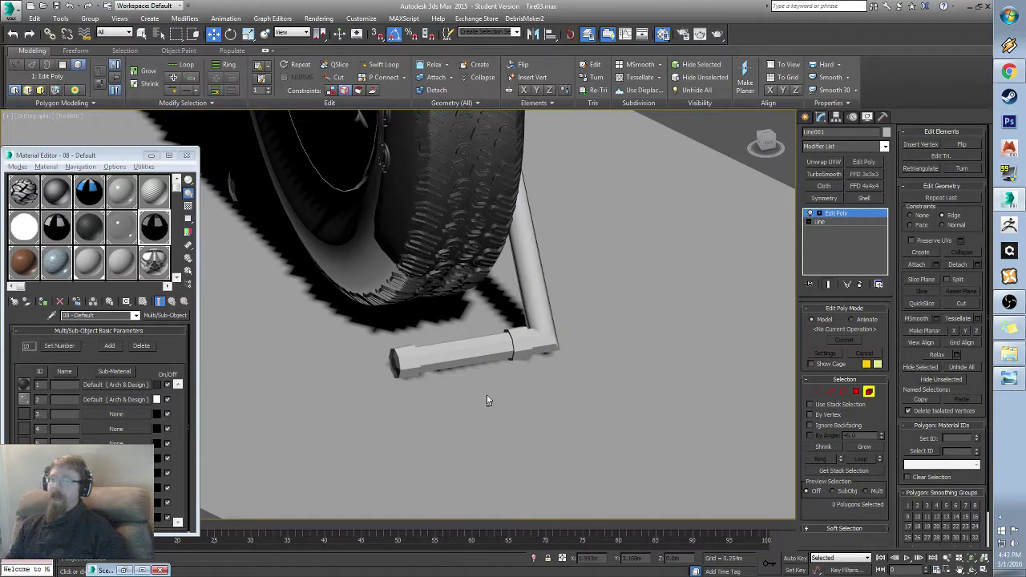
pyautogui.hotkey('ctrl', 'z')
# Step: Inspect the collars and end caps on both stand feet, and grow the selection by one ring of polygons
pyautogui.keyDown('alt'); pyautogui.moveTo(349, 378); pyautogui.dragTo(291, 363, button='middle'); pyautogui.keyUp('alt')
pyautogui.scroll(6, 305, 363)
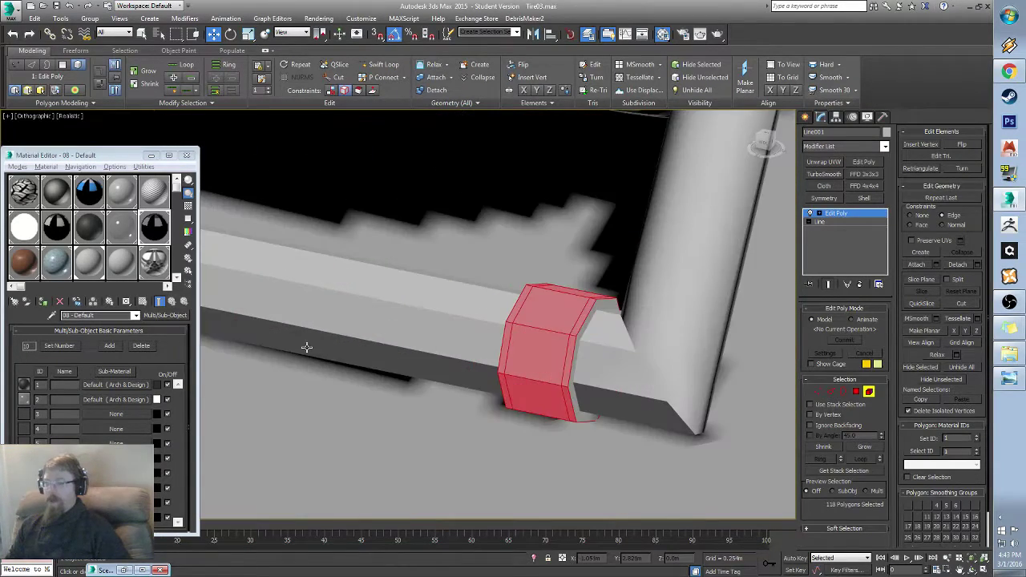
pyautogui.moveTo(307, 348); pyautogui.dragTo(449, 341, button='middle')
pyautogui.scroll(-5, 449, 340)
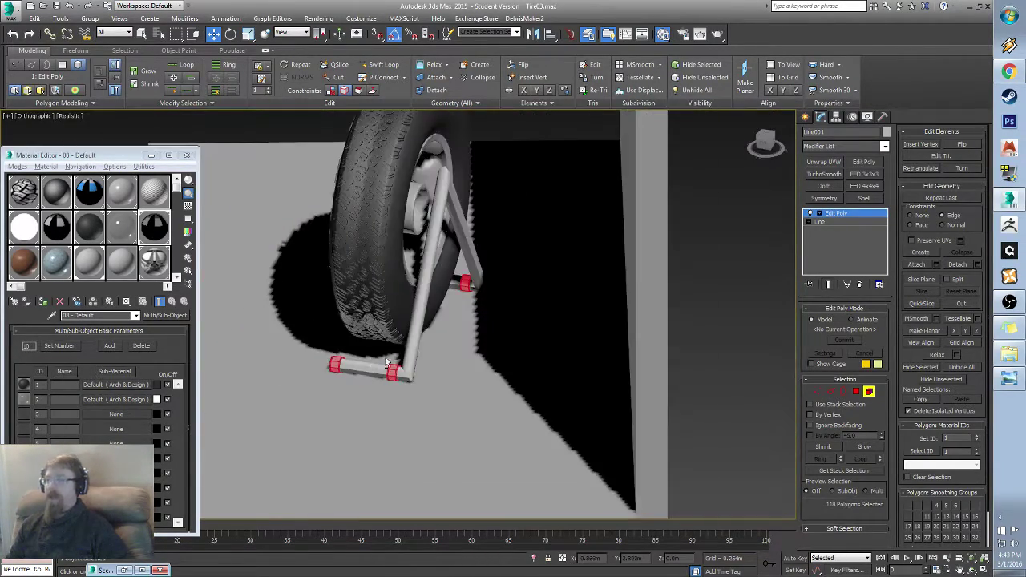
pyautogui.moveTo(388, 362)
pyautogui.keyDown('alt'); pyautogui.mouseDown(button='middle')
pyautogui.moveTo(525, 360)
pyautogui.moveTo(393, 367)
pyautogui.mouseUp(button='middle'); pyautogui.keyUp('alt')
pyautogui.scroll(5, 392, 366)
pyautogui.keyDown('alt'); pyautogui.moveTo(316, 360); pyautogui.dragTo(459, 372, button='middle'); pyautogui.keyUp('alt')
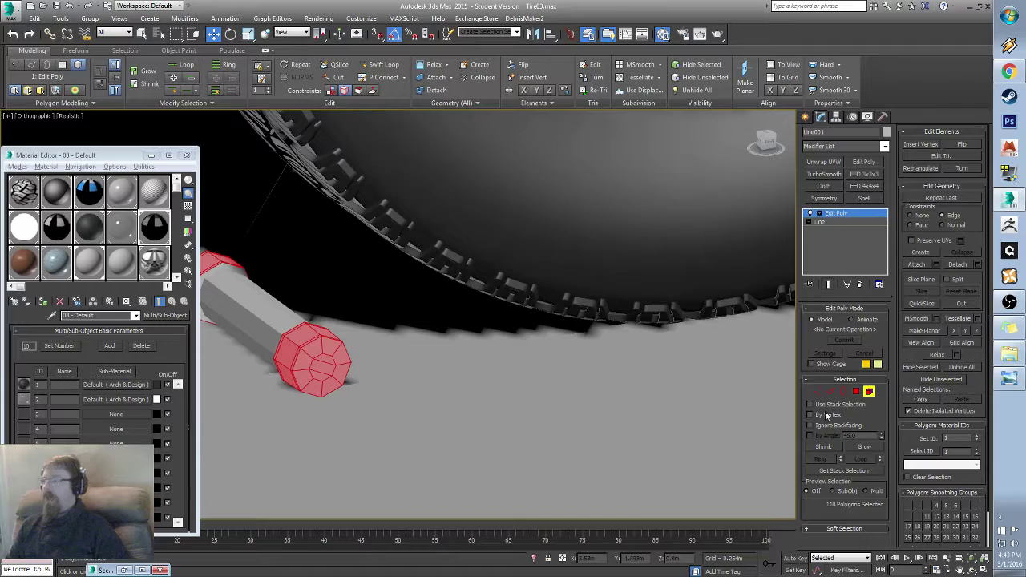
pyautogui.click(866, 446)
pyautogui.scroll(-2, 552, 386)
pyautogui.keyDown('alt'); pyautogui.moveTo(553, 387); pyautogui.dragTo(233, 344, button='middle'); pyautogui.keyUp('alt')
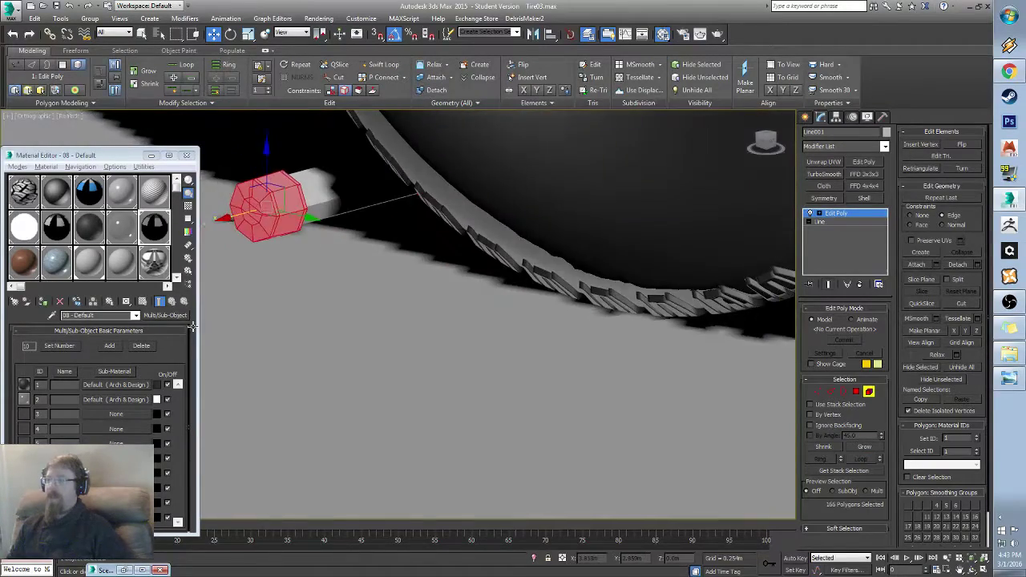
# Step: Set the selected collar and end-cap polygons to material ID 2 and clear the selection
pyautogui.scroll(-5, 319, 319)
pyautogui.keyDown('alt'); pyautogui.moveTo(495, 337); pyautogui.dragTo(521, 345, button='middle'); pyautogui.keyUp('alt')
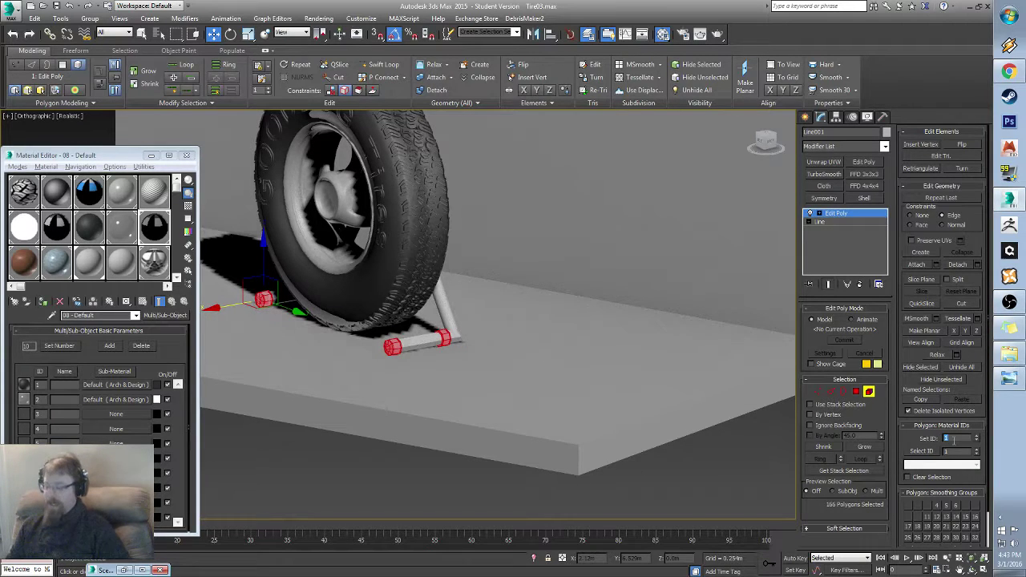
pyautogui.press('Return')
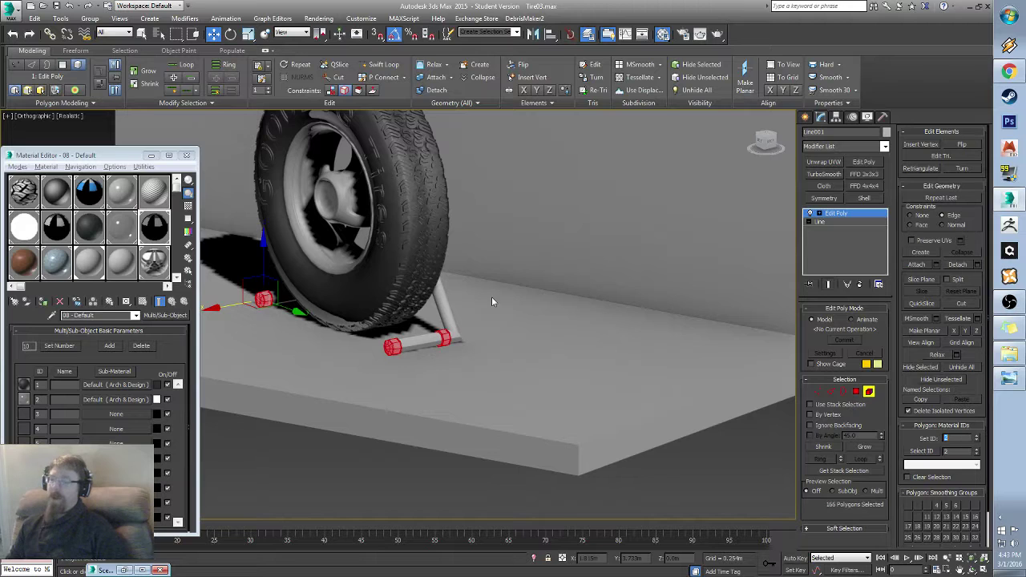
pyautogui.click(301, 469)
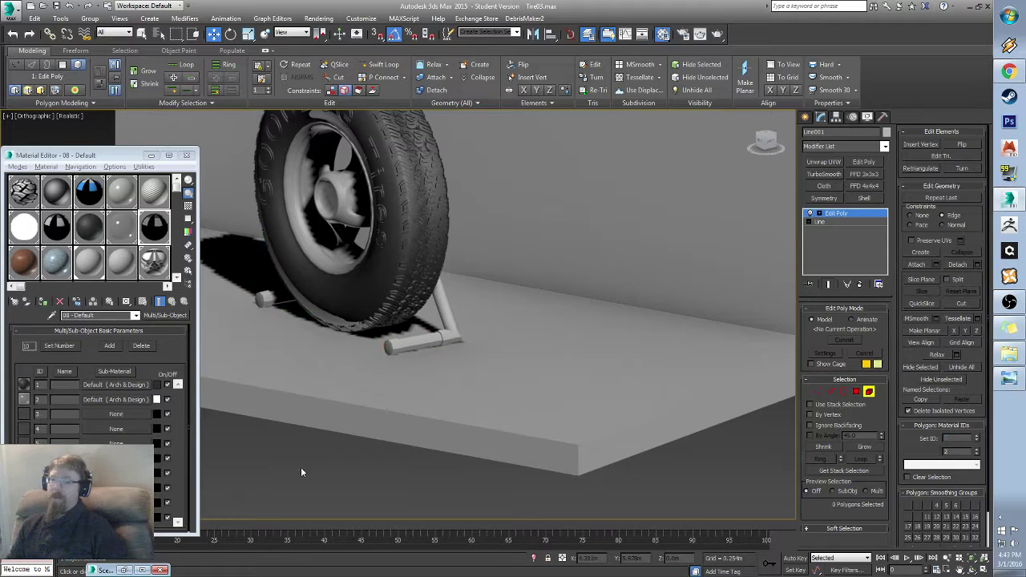
# Step: Assign the 08 - Default Multi/Sub-Object material to the stand and set its number of materials to 2
pyautogui.scroll(4, 351, 377)
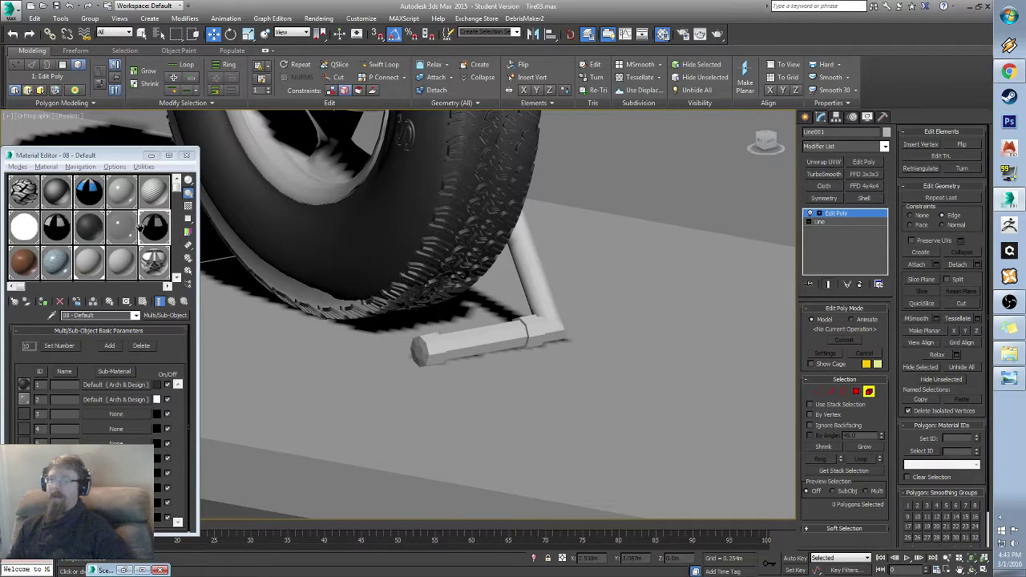
pyautogui.click(151, 228)
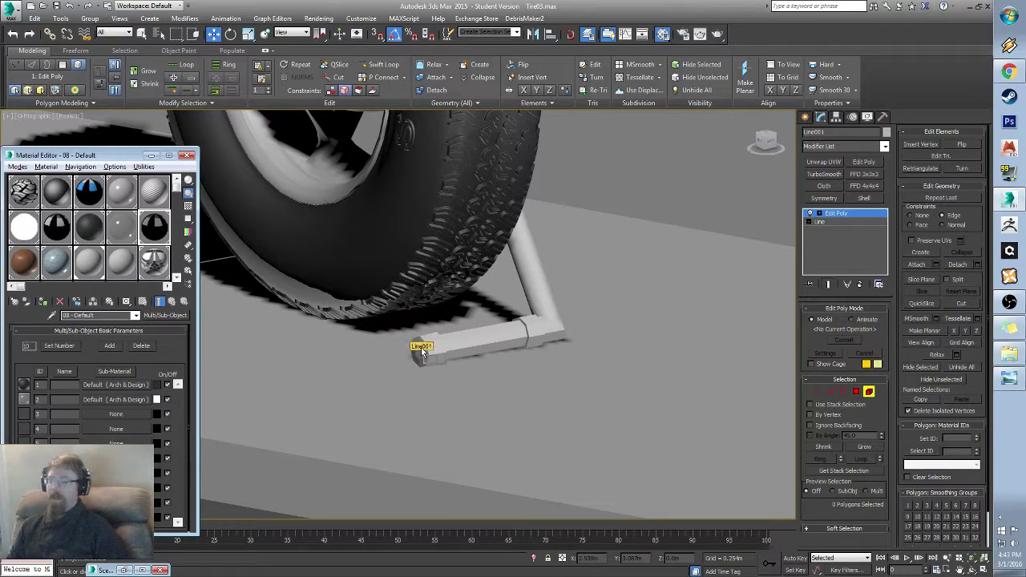
pyautogui.moveTo(422, 351); pyautogui.dragTo(422, 351)
pyautogui.keyDown('alt'); pyautogui.moveTo(421, 351); pyautogui.dragTo(393, 350, button='middle'); pyautogui.keyUp('alt')
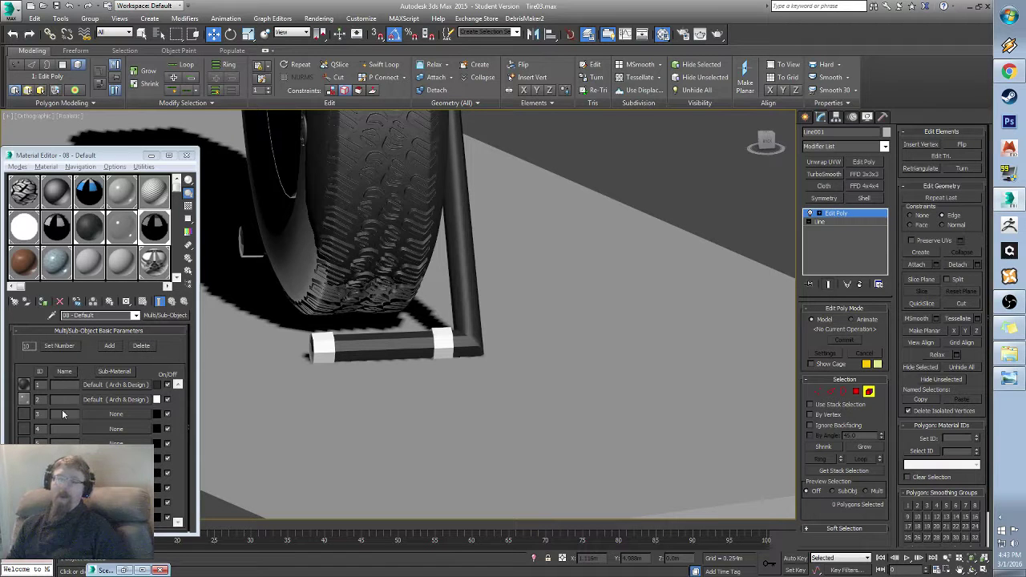
pyautogui.click(58, 346)
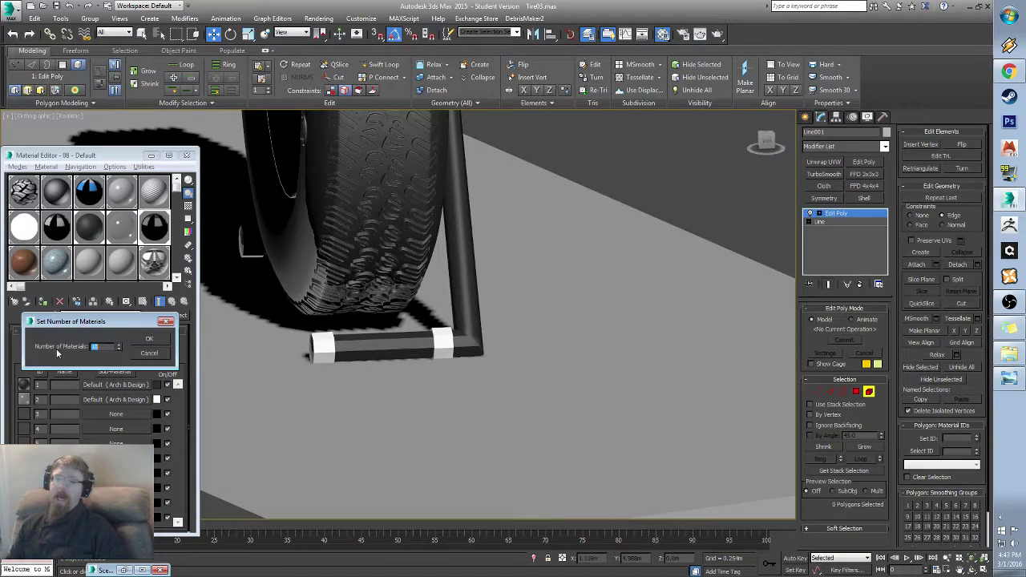
pyautogui.write('2')
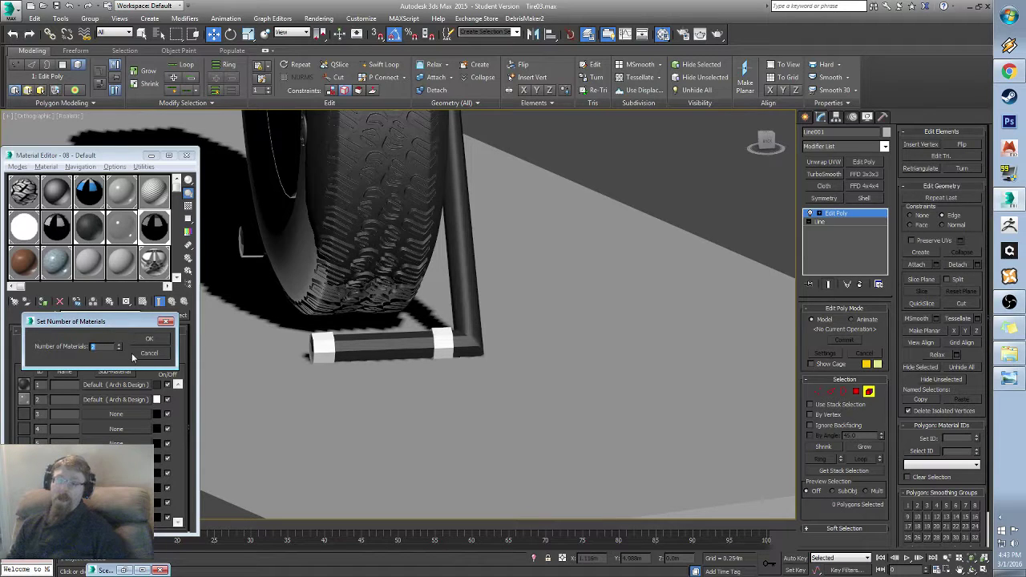
pyautogui.click(149, 339)
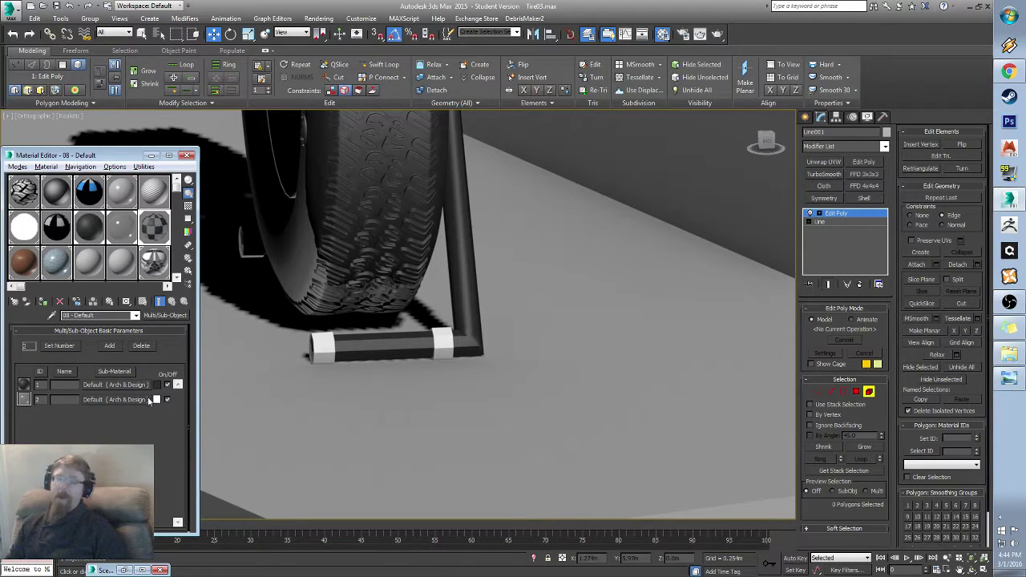
# Step: Leave the stand's Element sub-object level
pyautogui.keyDown('alt'); pyautogui.moveTo(331, 332); pyautogui.dragTo(491, 390, button='middle'); pyautogui.keyUp('alt')
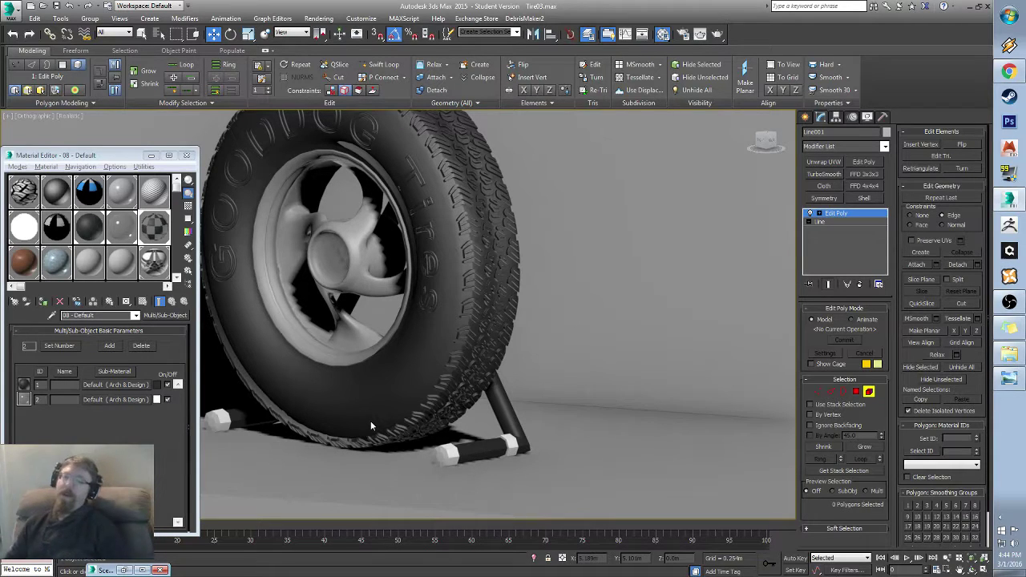
pyautogui.keyDown('alt'); pyautogui.moveTo(422, 296); pyautogui.dragTo(214, 251, button='middle'); pyautogui.keyUp('alt')
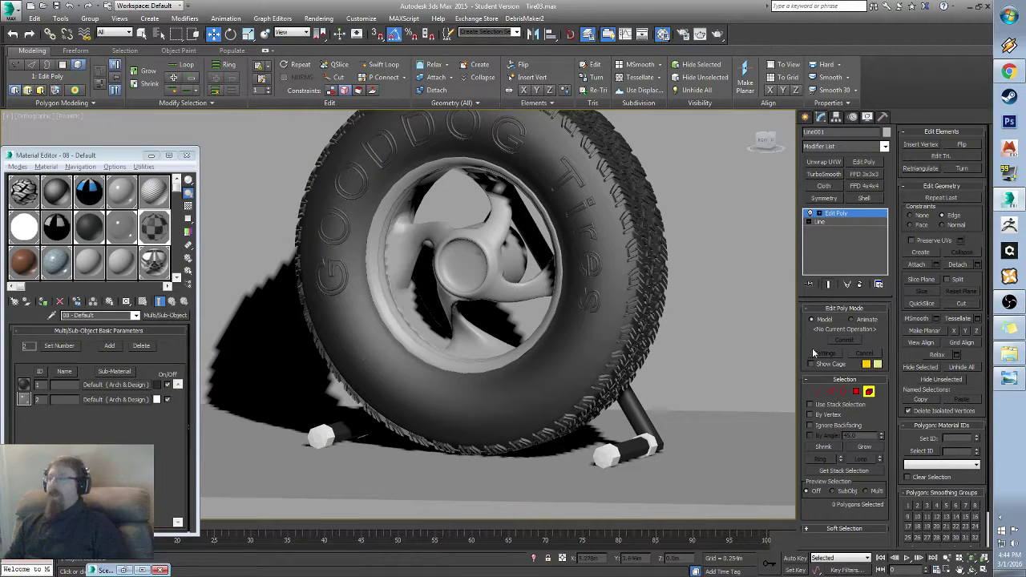
pyautogui.click(869, 392)
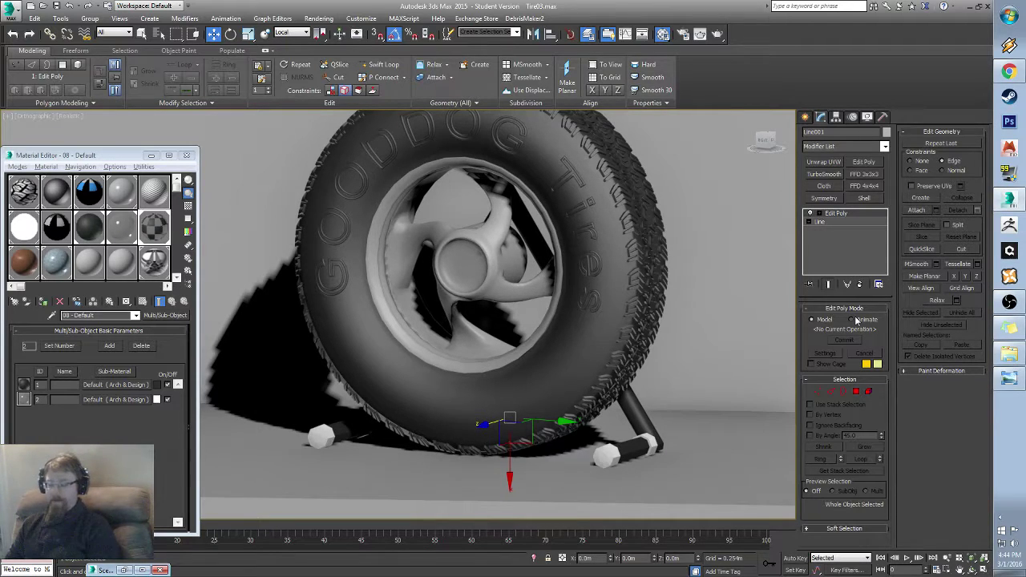
# Step: Open Render Setup and change the production renderer from mental ray to the Default Scanline Renderer
pyautogui.press('F10')
pyautogui.press('F10')
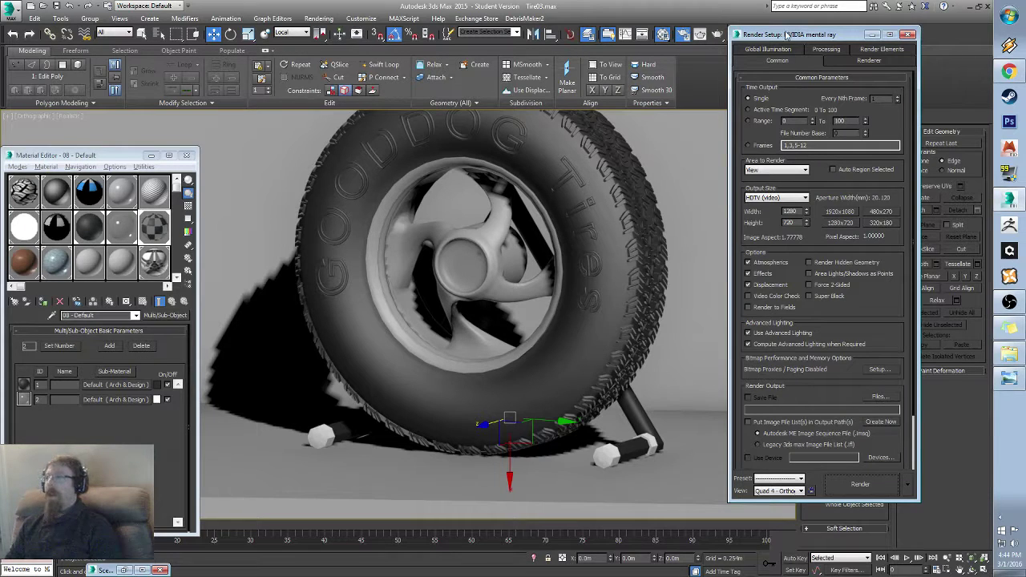
pyautogui.moveTo(809, 38); pyautogui.dragTo(565, 65)
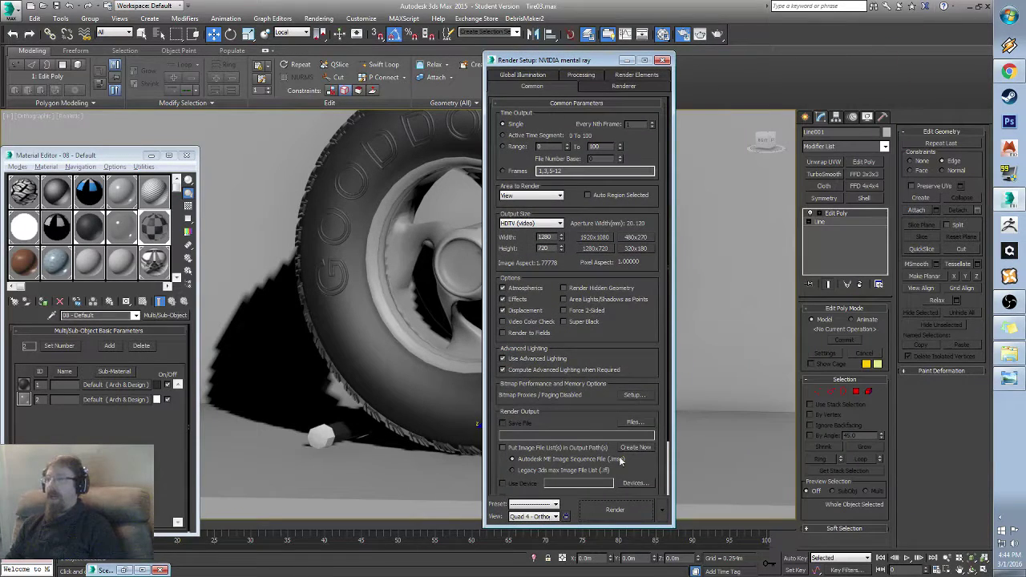
pyautogui.scroll(-3, 619, 461)
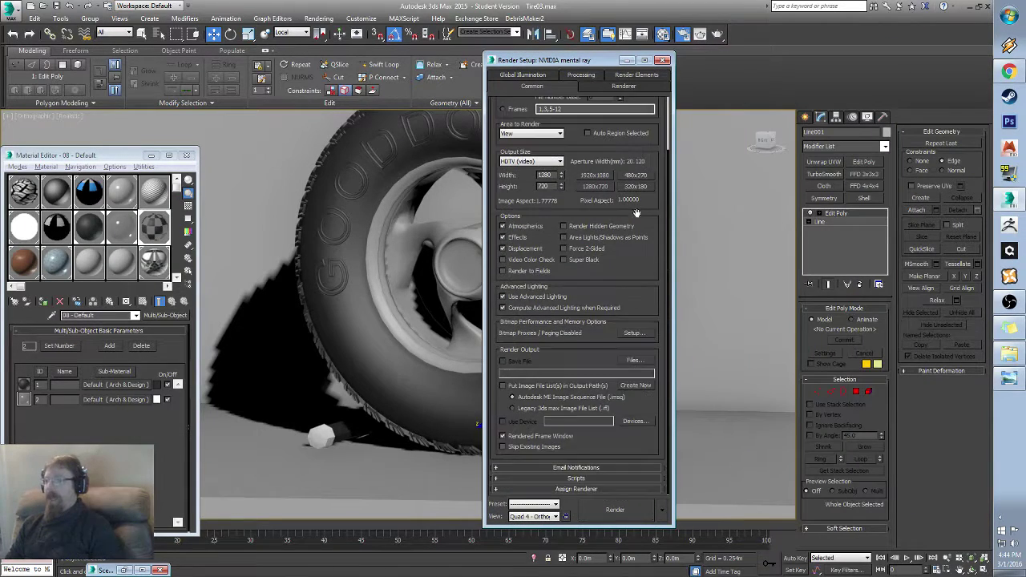
pyautogui.click(577, 489)
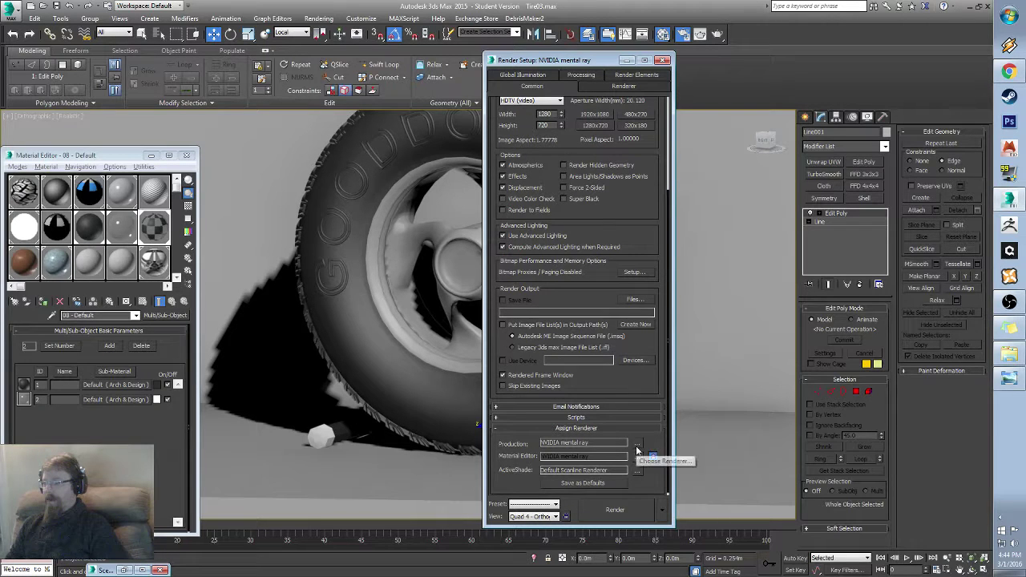
pyautogui.click(637, 444)
pyautogui.doubleClick(544, 226)
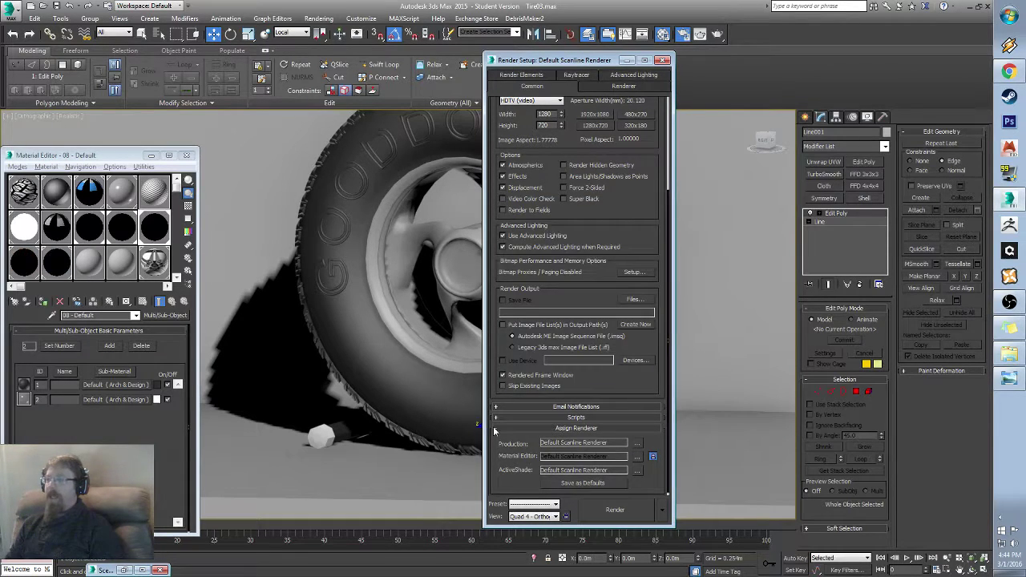
pyautogui.scroll(5, 641, 393)
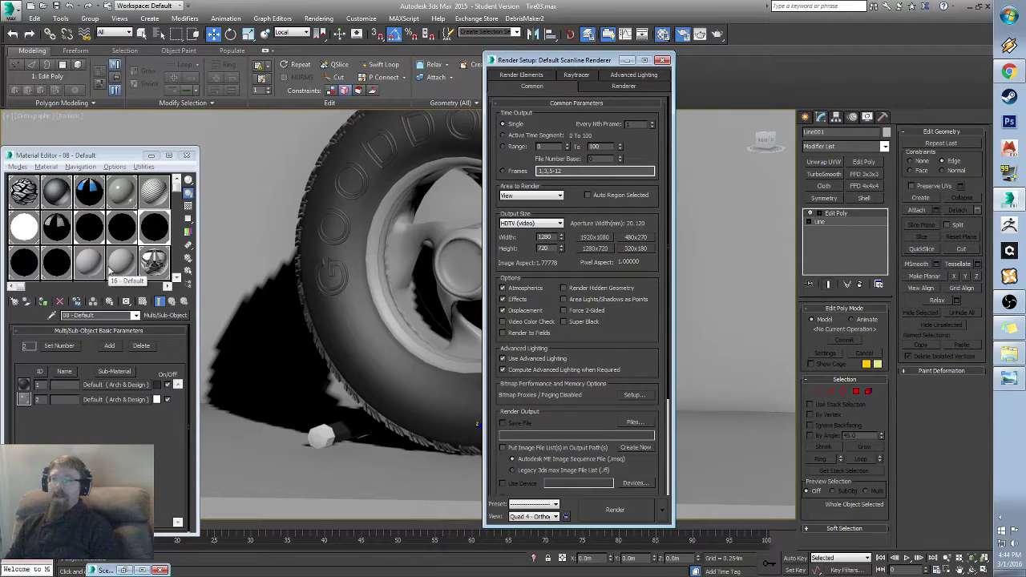
# Step: Minimize Render Setup, select all scene objects, and assign the 16 - Default grey material to the whole selection
pyautogui.moveTo(111, 270); pyautogui.dragTo(329, 263)
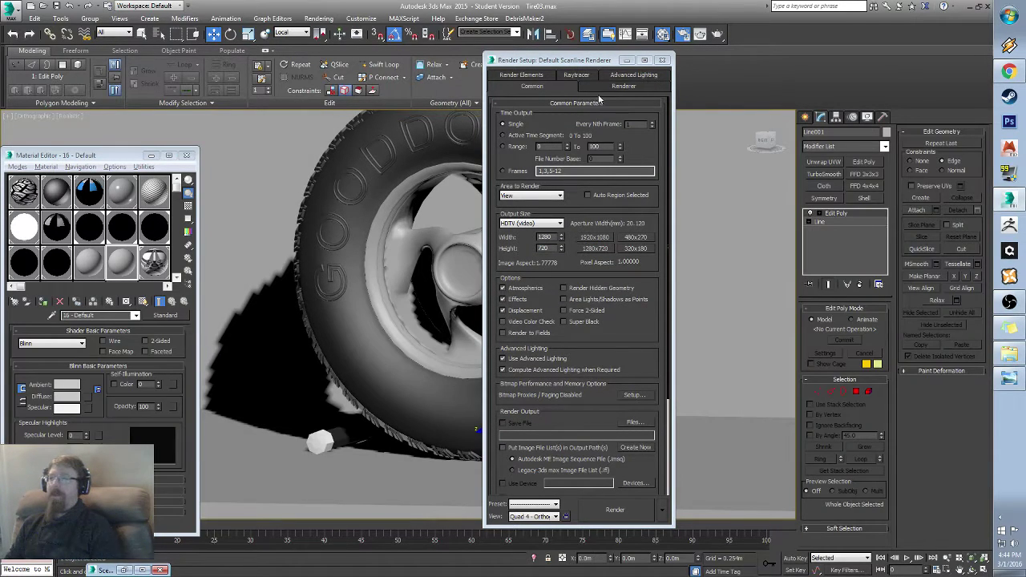
pyautogui.click(627, 60)
pyautogui.scroll(-6, 535, 266)
pyautogui.moveTo(775, 513); pyautogui.dragTo(337, 159)
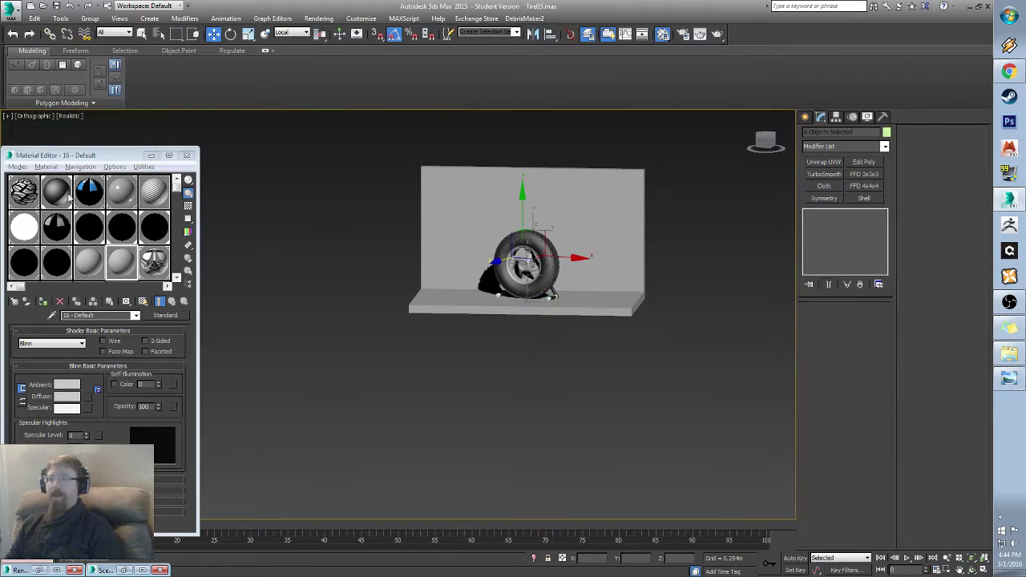
pyautogui.moveTo(118, 269); pyautogui.dragTo(602, 314)
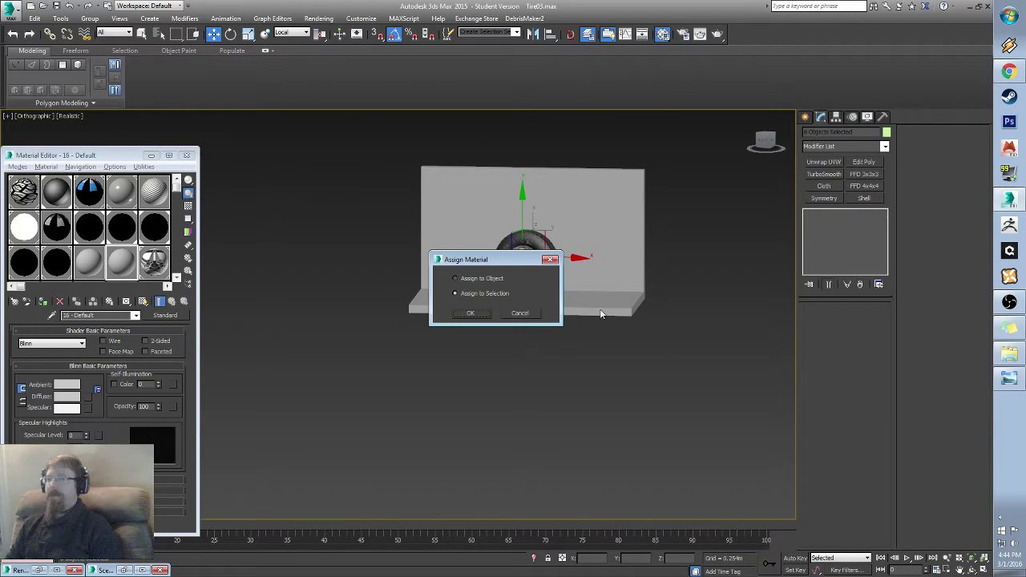
pyautogui.click(457, 315)
# Step: Frame the wheel closely and set the render output size to Custom at 640 × 480 in Render Setup
pyautogui.hotkey('shift', 'z')
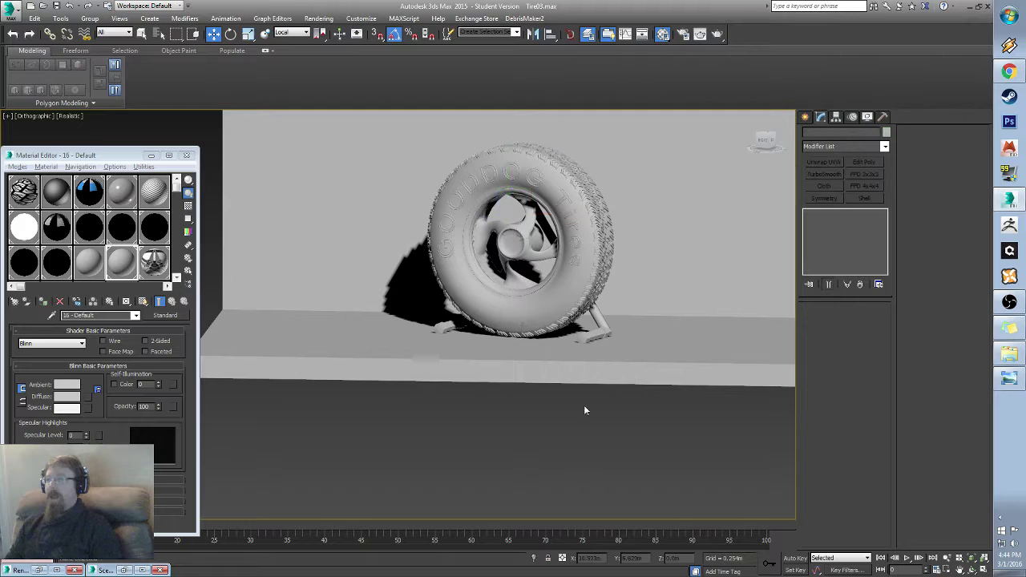
pyautogui.moveTo(585, 331); pyautogui.dragTo(488, 379, button='middle')
pyautogui.scroll(2, 534, 411)
pyautogui.scroll(-1, 535, 411)
pyautogui.press('F10')
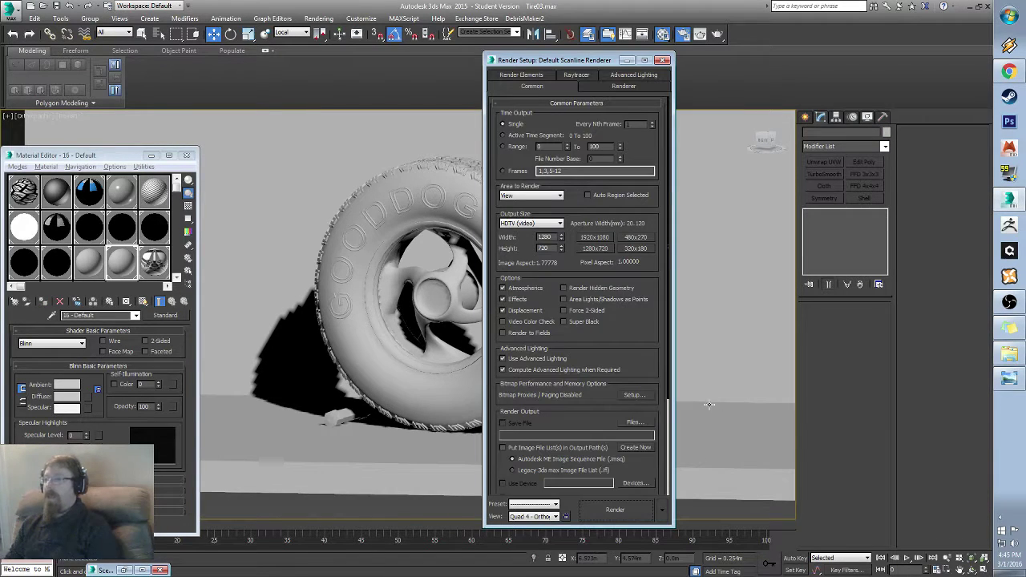
pyautogui.click(531, 223)
pyautogui.click(529, 234)
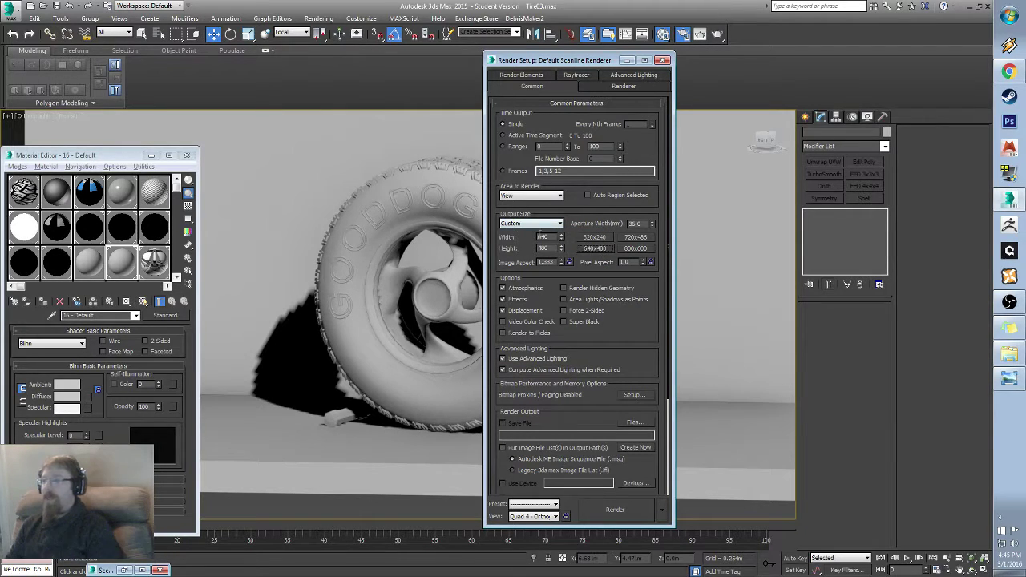
pyautogui.moveTo(631, 331); pyautogui.dragTo(606, 143)
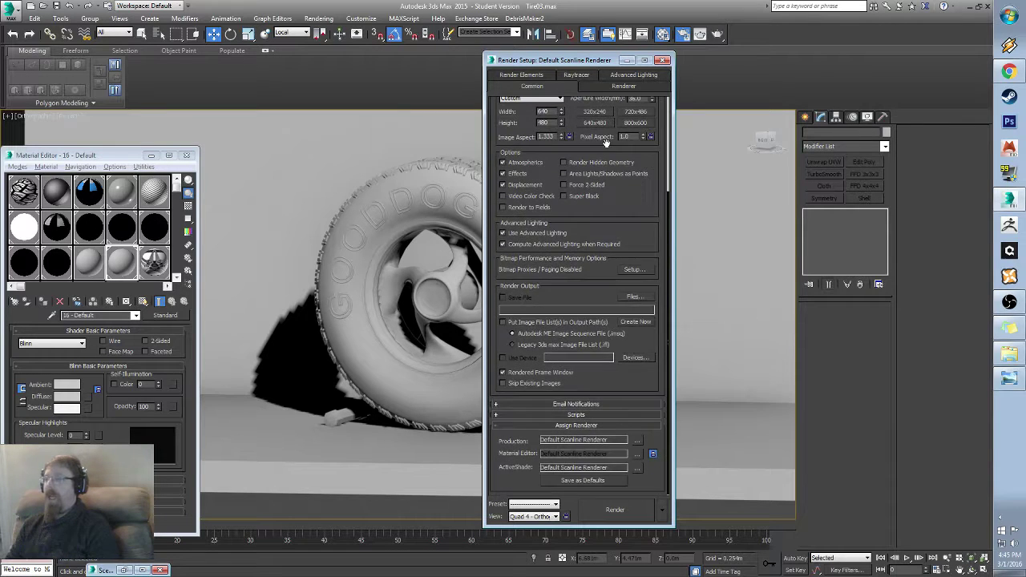
pyautogui.scroll(5, 617, 100)
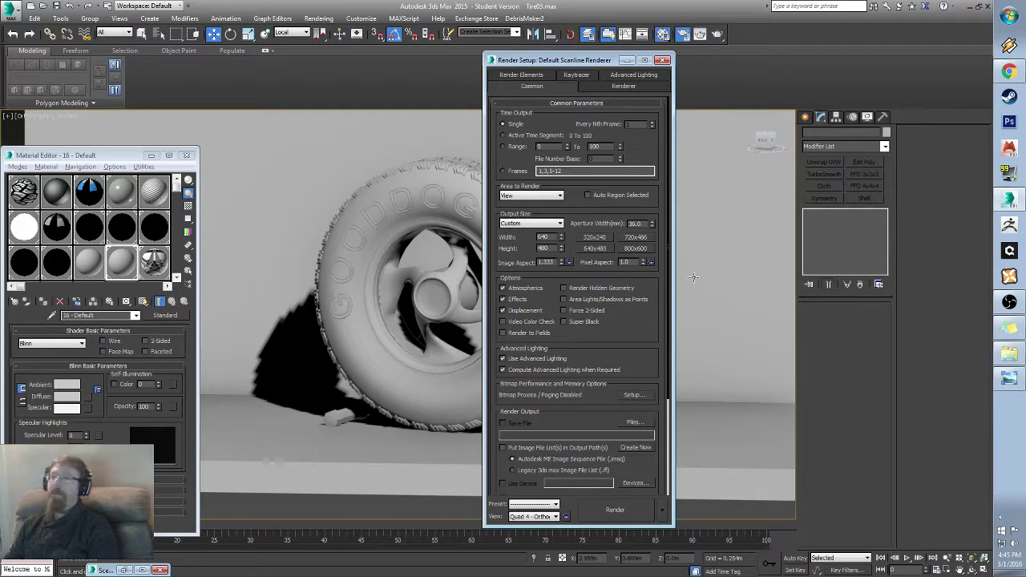
# Step: Render the close-up view, and close the rendered image, Render Setup and the Material Editor
pyautogui.click(318, 18)
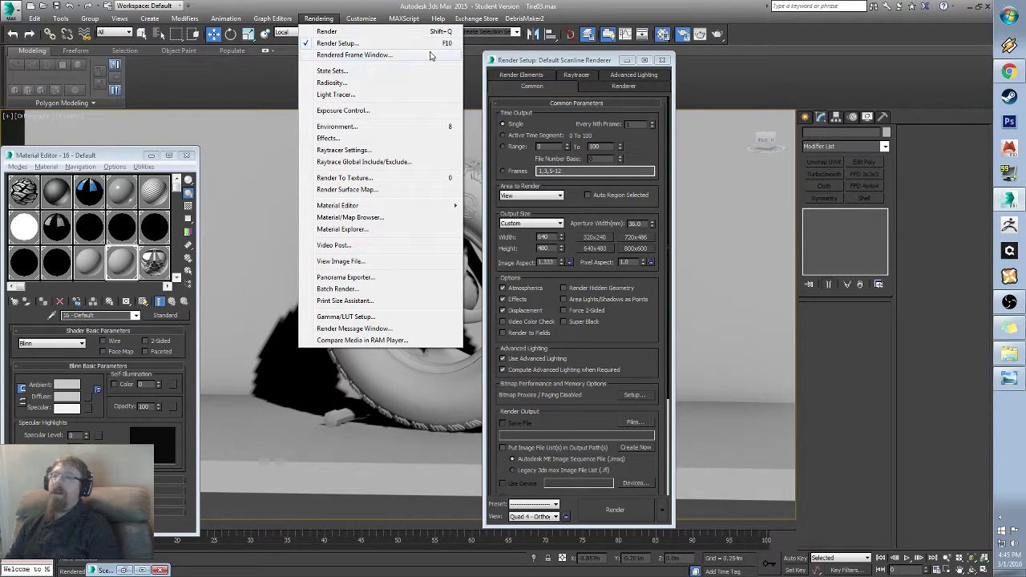
pyautogui.click(354, 4)
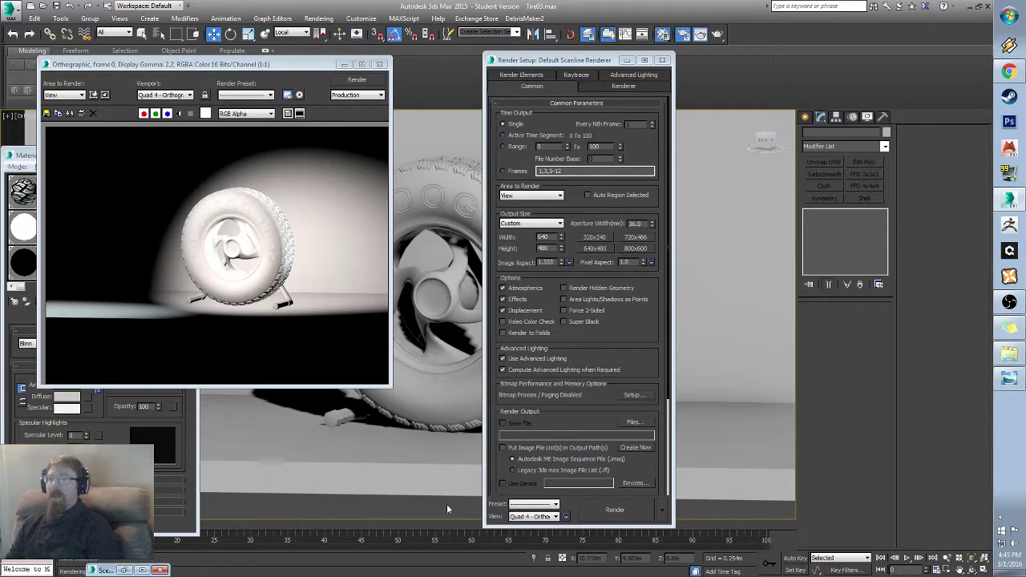
pyautogui.click(380, 65)
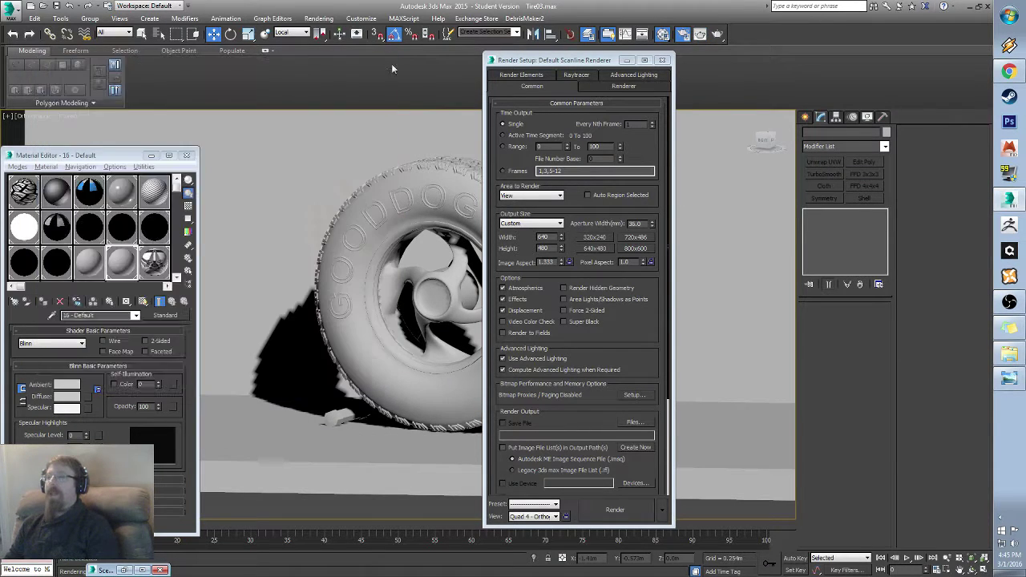
pyautogui.click(663, 60)
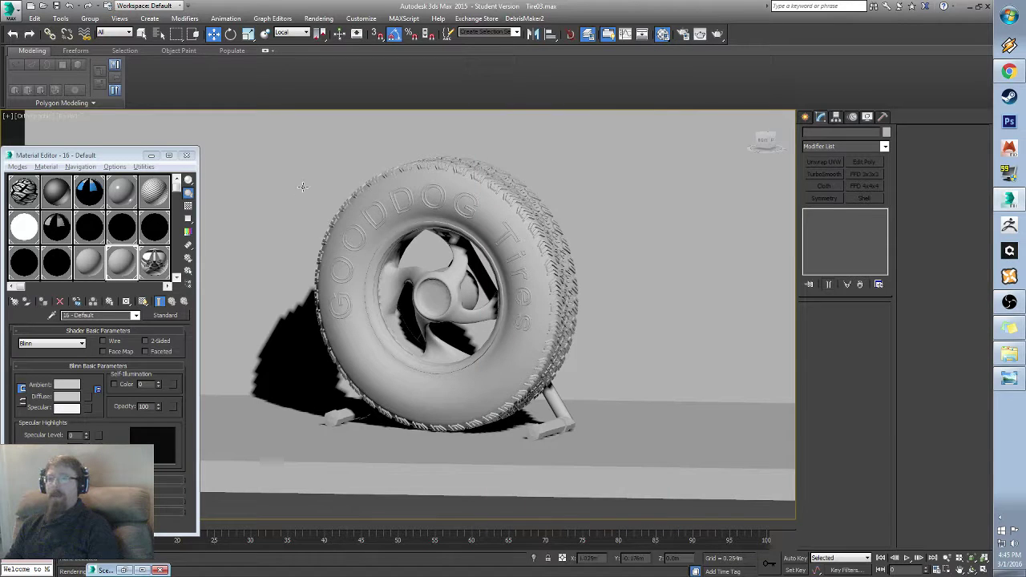
pyautogui.click(184, 156)
# Step: Render a wider view showing the whole backdrop, and close the rendered image
pyautogui.press('z')
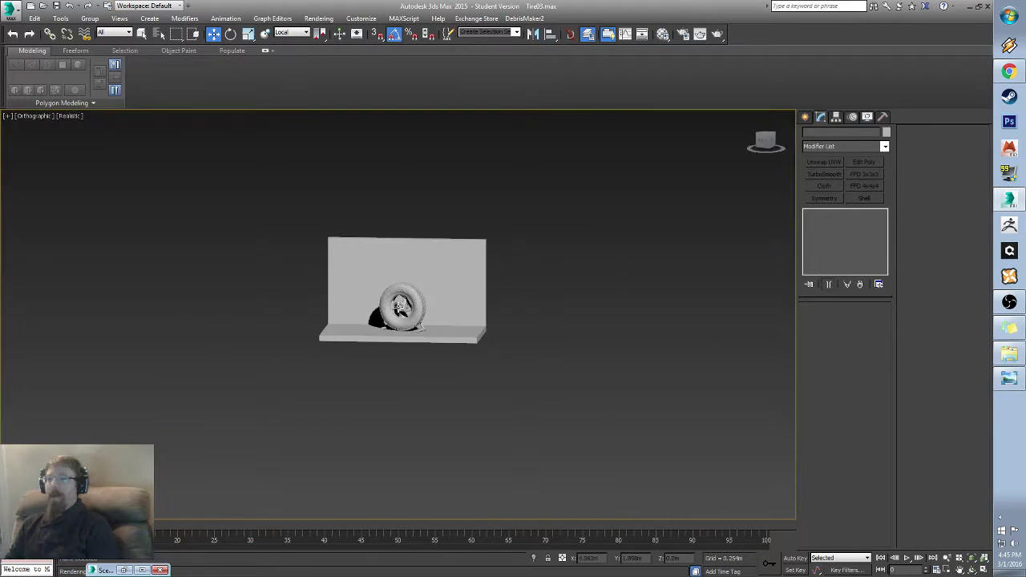
pyautogui.scroll(5, 257, 260)
pyautogui.hotkey('shift', 'q')
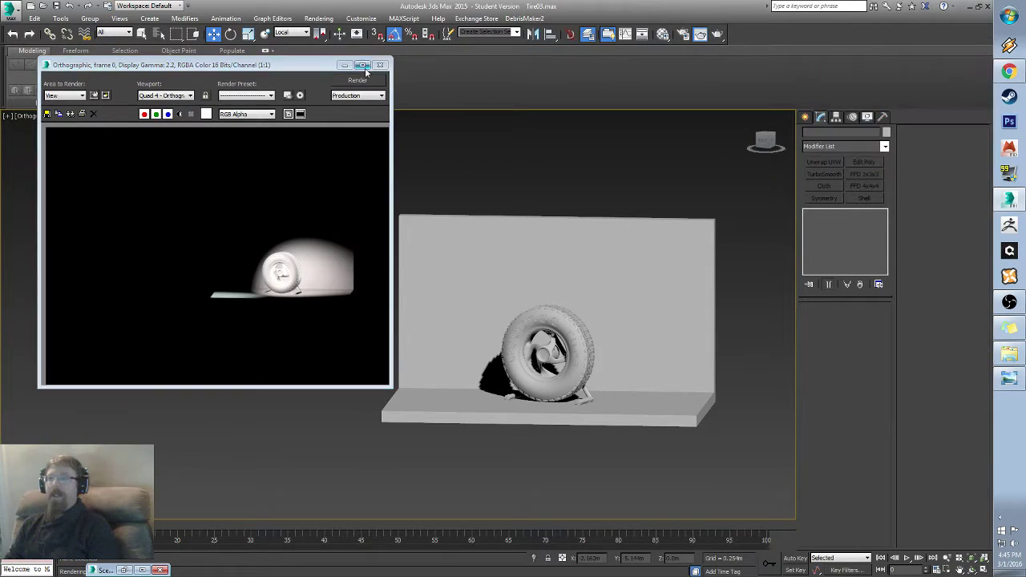
pyautogui.click(381, 65)
# Step: Unhide all hidden objects in the scene
pyautogui.rightClick(345, 259)
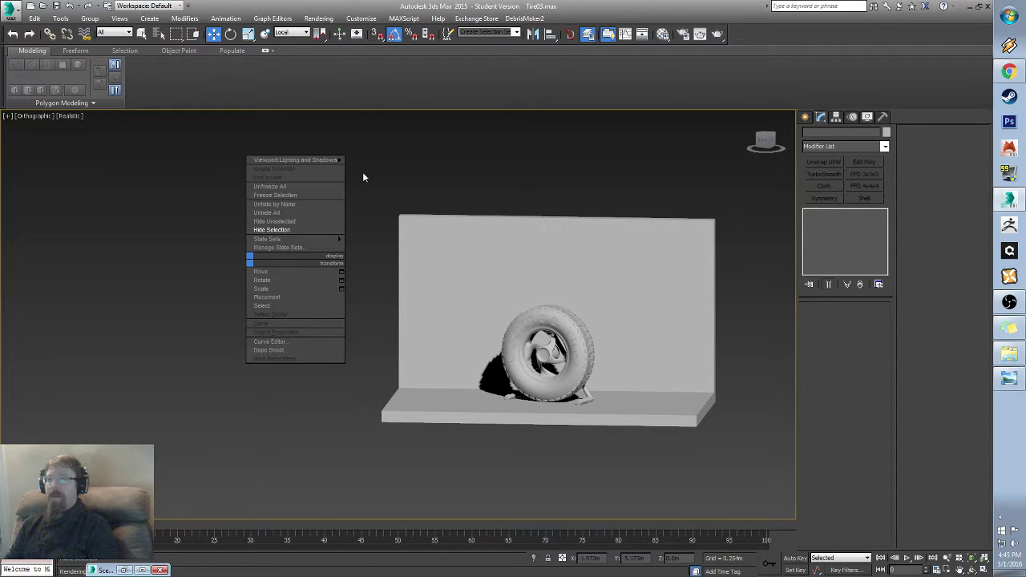
pyautogui.click(302, 213)
pyautogui.click(511, 325)
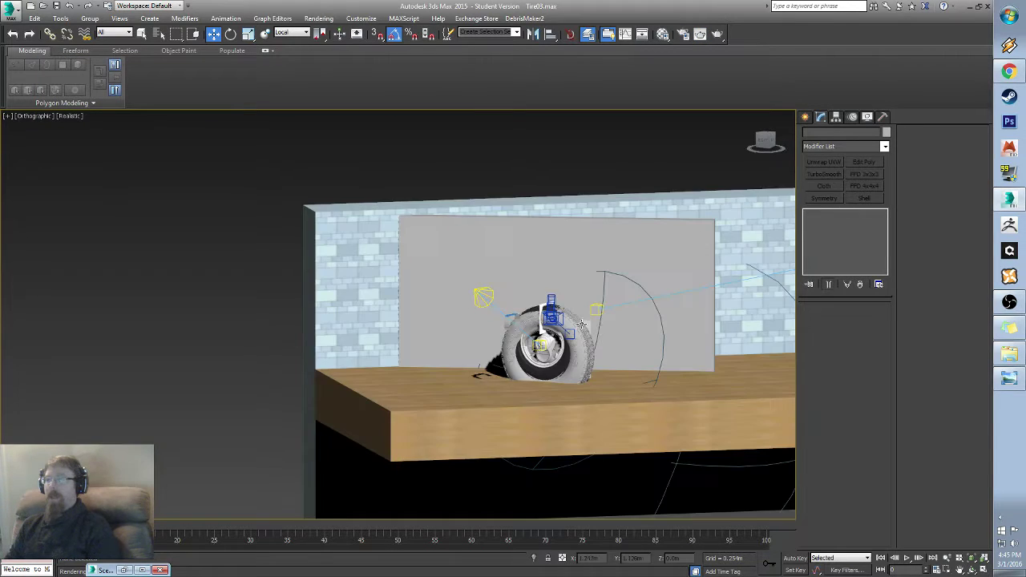
# Step: Clear the lights and cameras surrounding the wheel from the scene view
pyautogui.scroll(-5, 521, 276)
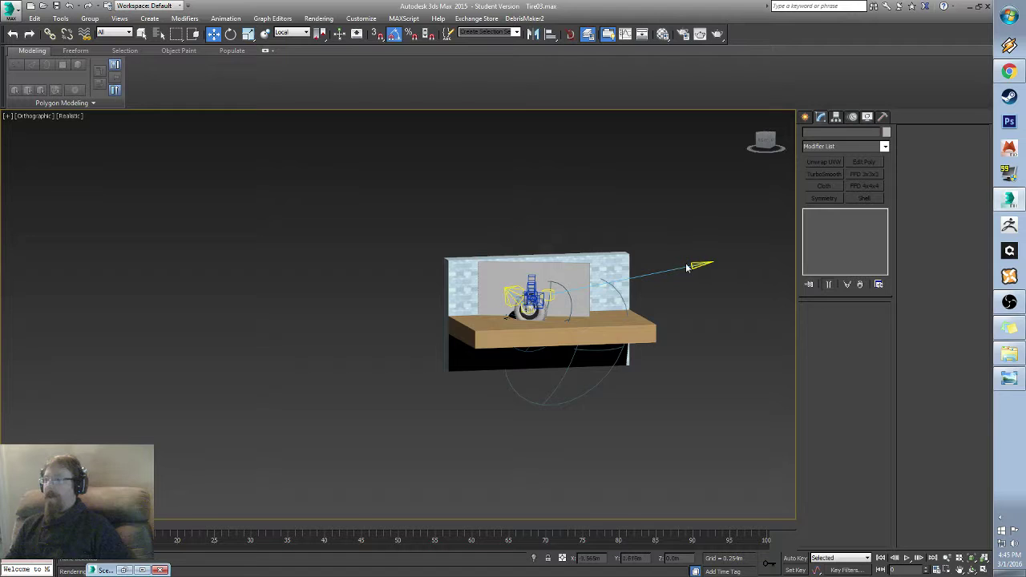
pyautogui.keyDown('alt'); pyautogui.moveTo(687, 268); pyautogui.dragTo(630, 322, button='middle'); pyautogui.keyUp('alt')
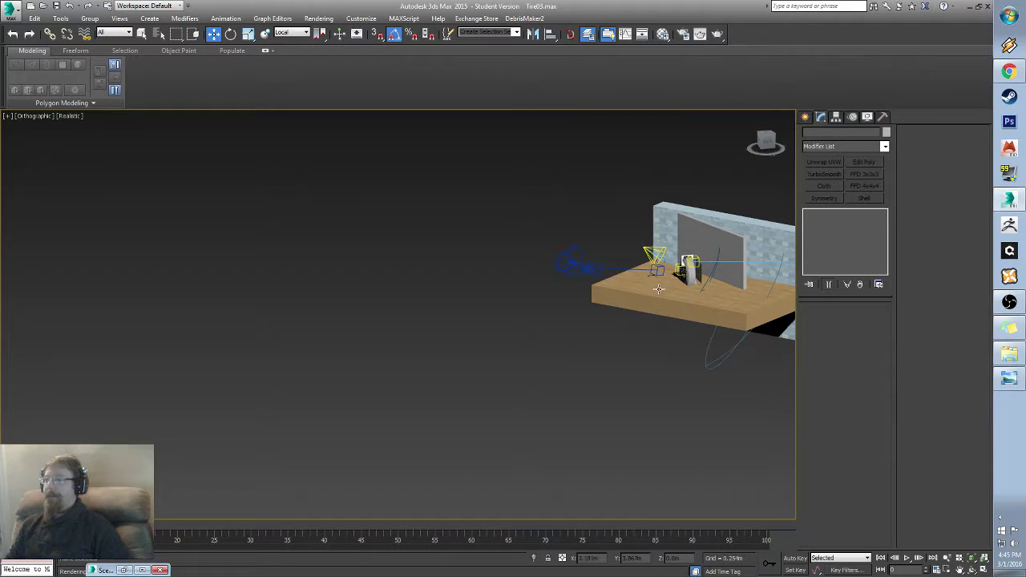
pyautogui.moveTo(659, 290); pyautogui.dragTo(539, 318, button='middle')
pyautogui.scroll(5, 538, 319)
pyautogui.click(505, 208)
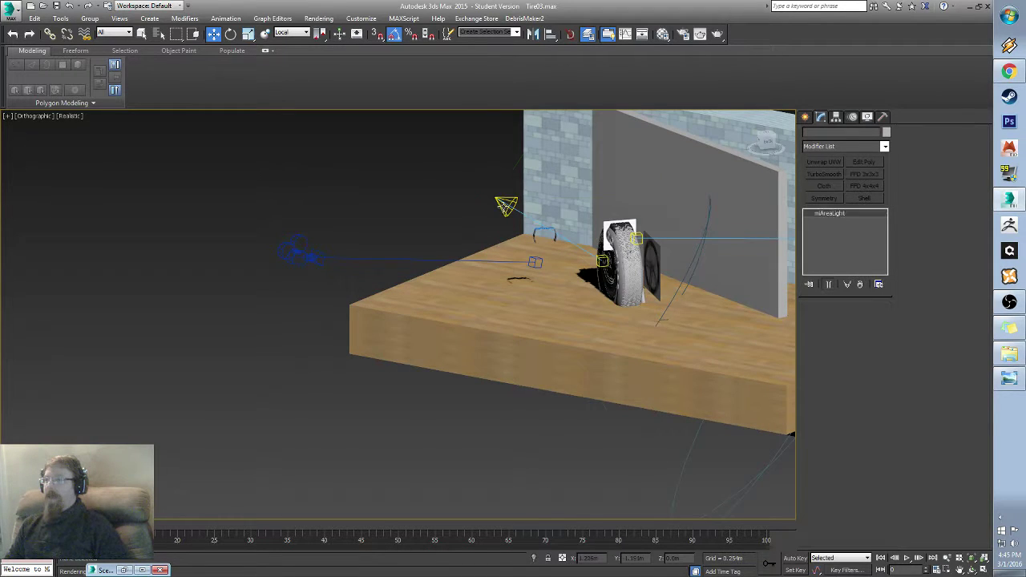
pyautogui.keyDown('alt'); pyautogui.moveTo(505, 210); pyautogui.dragTo(672, 282, button='middle'); pyautogui.keyUp('alt')
pyautogui.keyDown('ctrl'); pyautogui.click(665, 275); pyautogui.keyUp('ctrl')
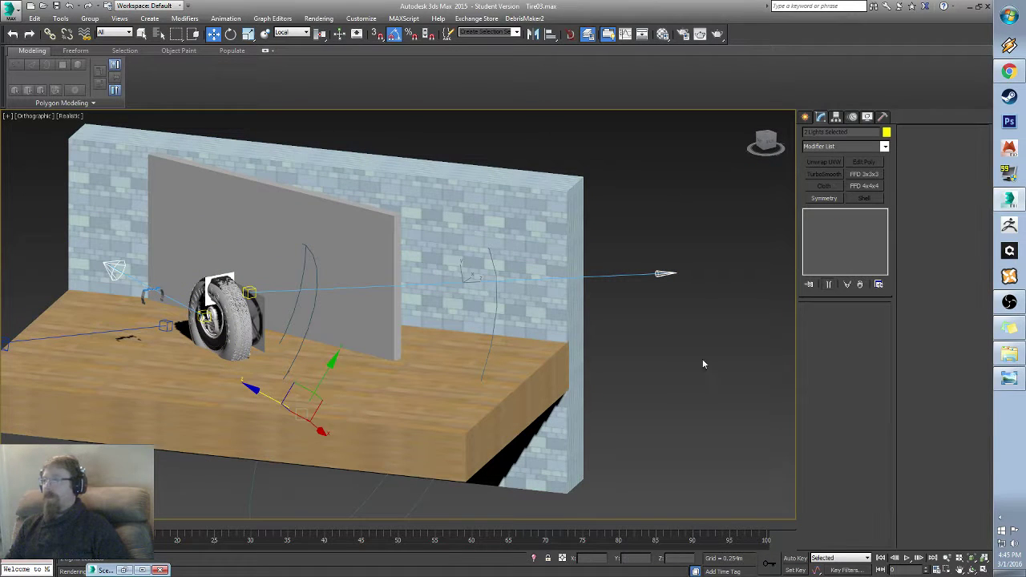
pyautogui.keyDown('alt'); pyautogui.moveTo(238, 336); pyautogui.dragTo(180, 303, button='middle'); pyautogui.keyUp('alt')
pyautogui.click(198, 337)
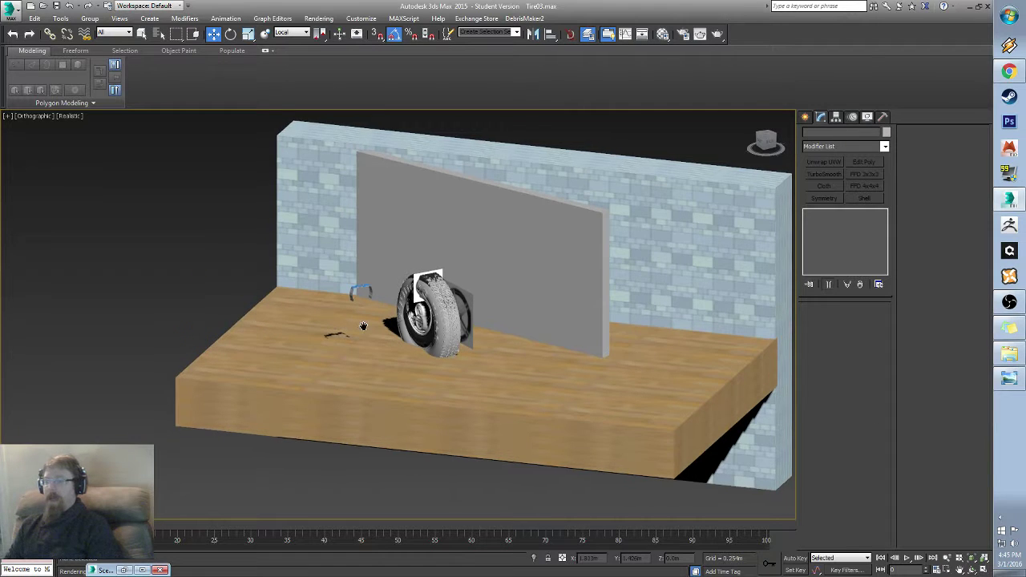
# Step: Remove the brick wall, the wooden floor and the leftover blue arc strip, keeping the grey backdrop
pyautogui.press('c')
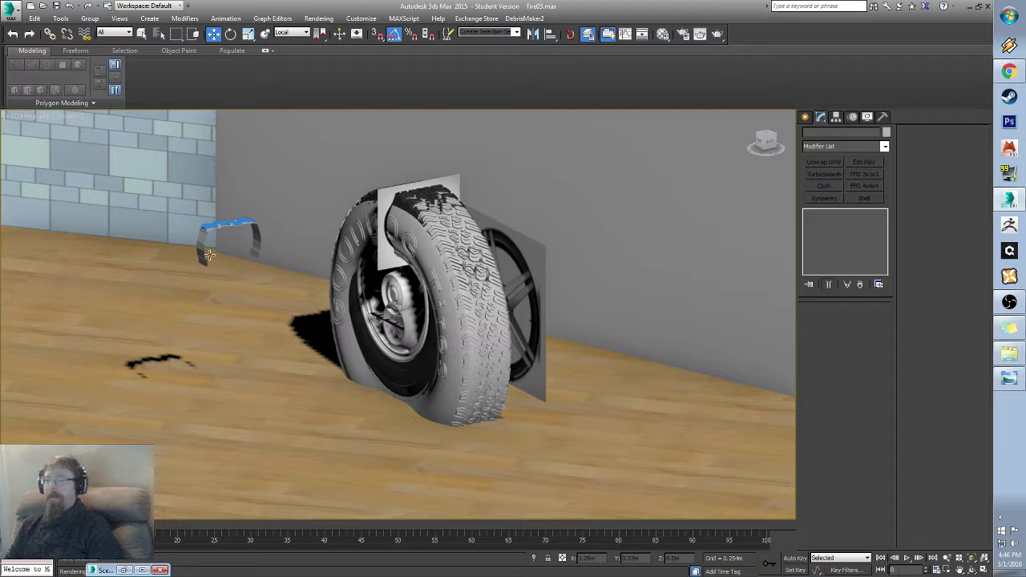
pyautogui.scroll(-5, 182, 315)
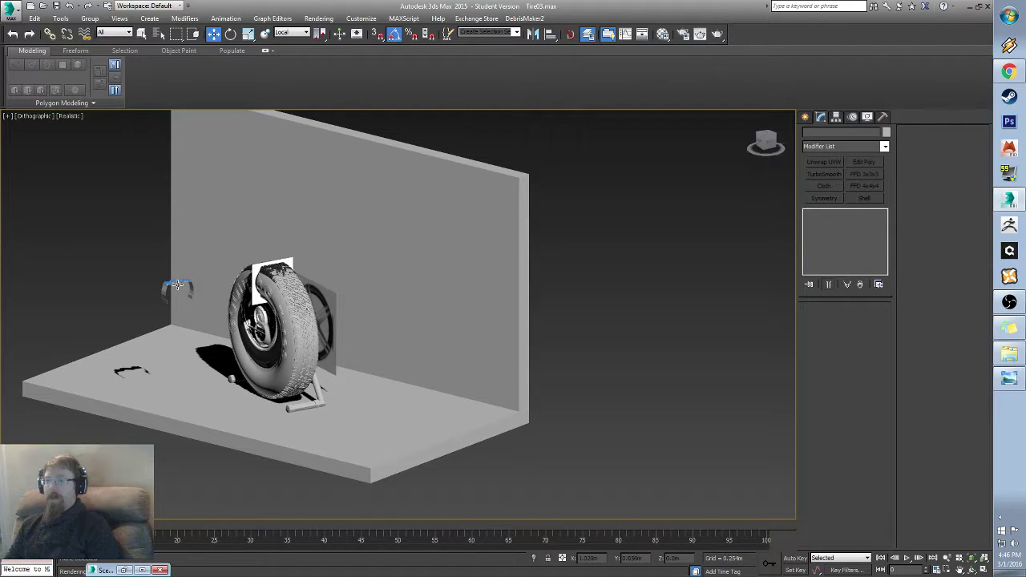
pyautogui.click(178, 284)
pyautogui.press('Delete')
# Step: Delete the two reference image planes, the one over the tire's upper edge and the one behind the wheel
pyautogui.click(278, 267)
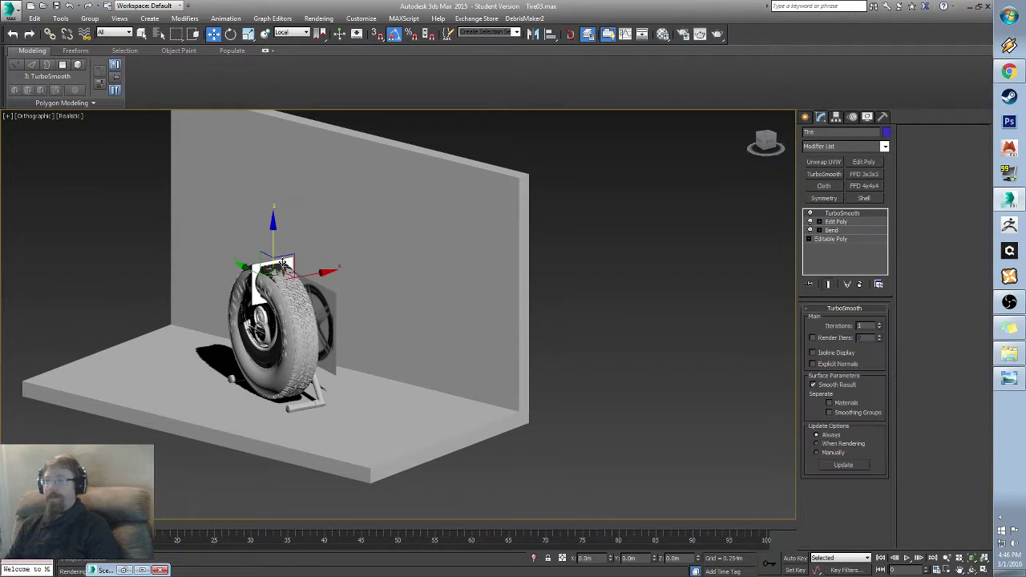
pyautogui.press('Delete')
pyautogui.click(282, 268)
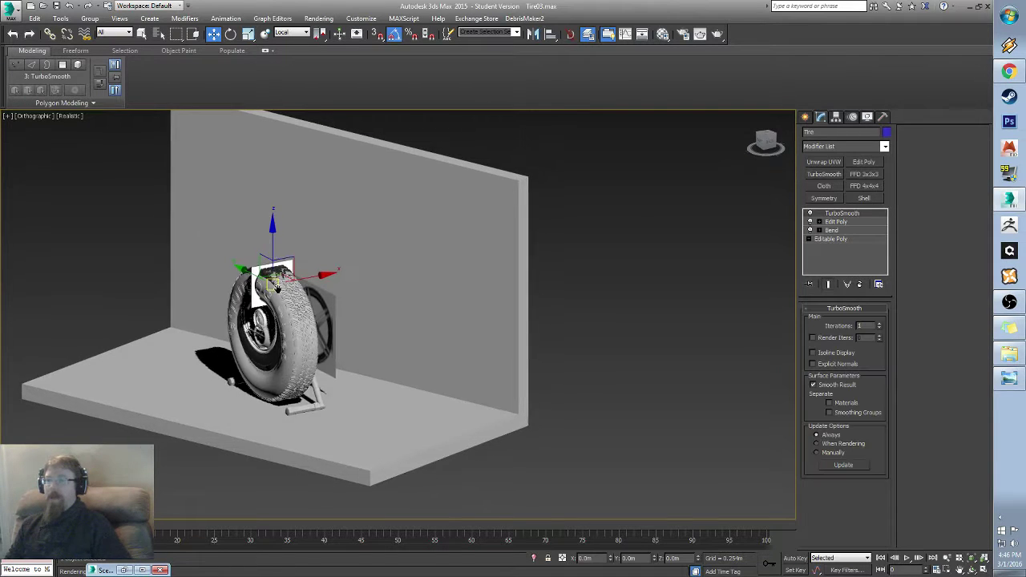
pyautogui.scroll(7, 282, 267)
pyautogui.click(317, 202)
pyautogui.press('Delete')
pyautogui.click(373, 324)
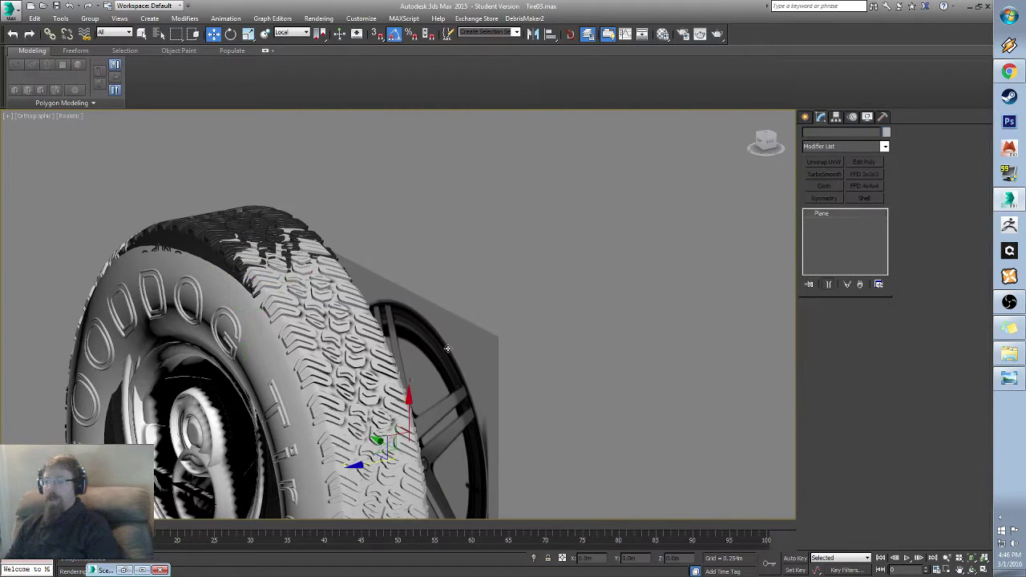
pyautogui.press('Delete')
# Step: Delete the duplicate Tire 2 object and the old hub and rim pieces overlapping the finished wheel
pyautogui.click(222, 234)
pyautogui.press('Delete')
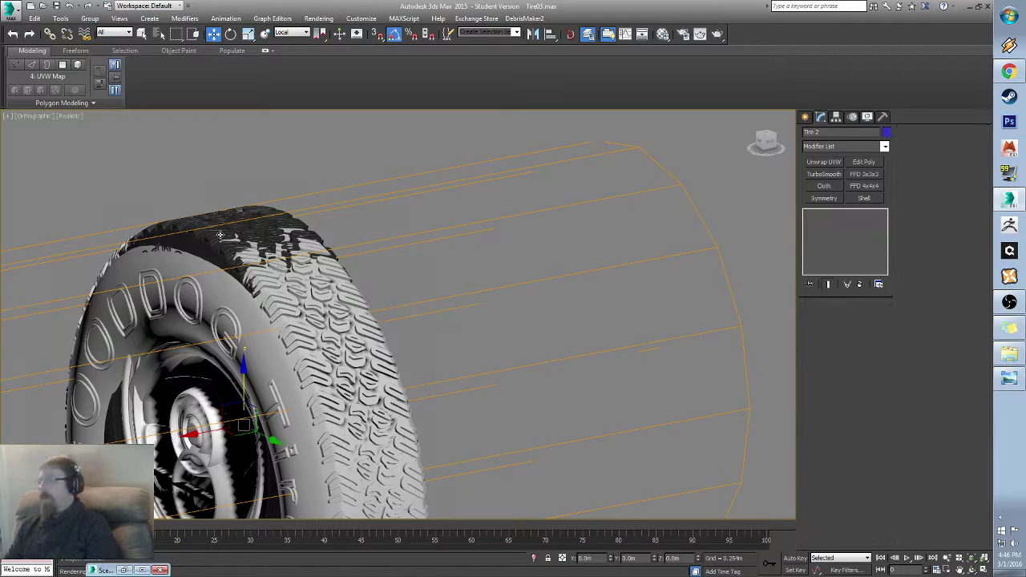
pyautogui.scroll(-5, 334, 317)
pyautogui.keyDown('alt'); pyautogui.moveTo(210, 380); pyautogui.dragTo(289, 366, button='middle'); pyautogui.keyUp('alt')
pyautogui.scroll(5, 112, 427)
pyautogui.moveTo(112, 427); pyautogui.dragTo(228, 373, button='middle')
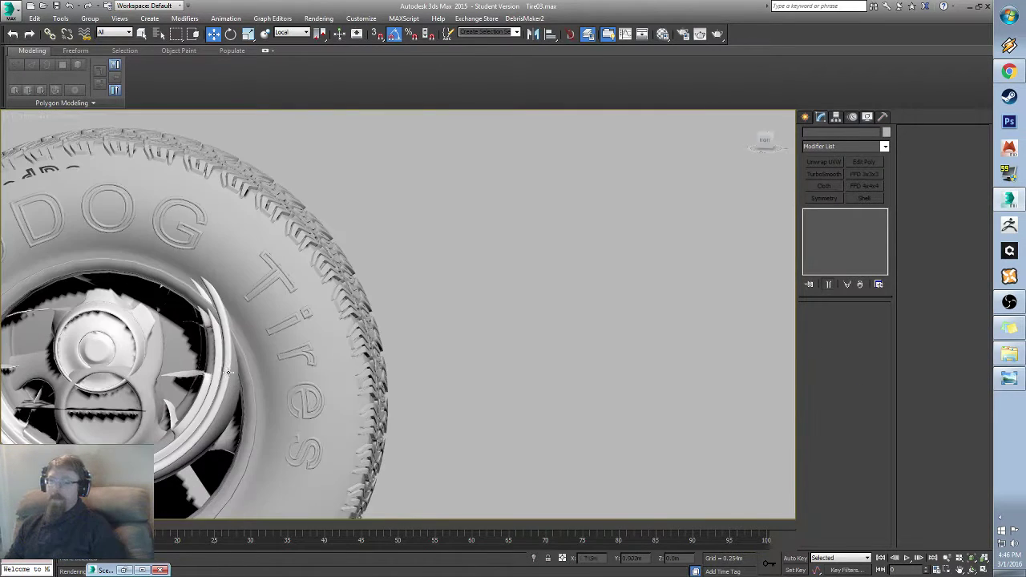
pyautogui.click(109, 342)
pyautogui.press('Delete')
pyautogui.click(88, 328)
pyautogui.press('Delete')
# Step: Delete the Tread Ref plane that cuts through the wheel's hub
pyautogui.moveTo(114, 350); pyautogui.dragTo(296, 277, button='middle')
pyautogui.keyDown('alt'); pyautogui.moveTo(446, 371); pyautogui.dragTo(501, 343, button='middle'); pyautogui.keyUp('alt')
pyautogui.scroll(-3, 492, 344)
pyautogui.moveTo(673, 281); pyautogui.dragTo(321, 247, button='middle')
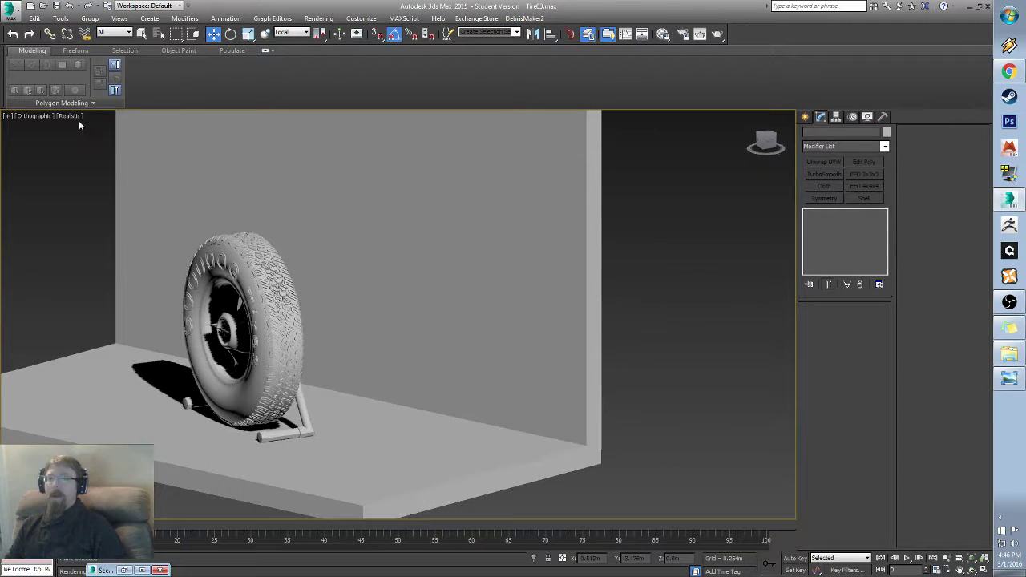
pyautogui.moveTo(224, 320); pyautogui.dragTo(348, 325, button='middle')
pyautogui.moveTo(94, 354); pyautogui.dragTo(208, 362, button='middle')
pyautogui.scroll(3, 209, 362)
pyautogui.scroll(3, 208, 363)
pyautogui.click(210, 397)
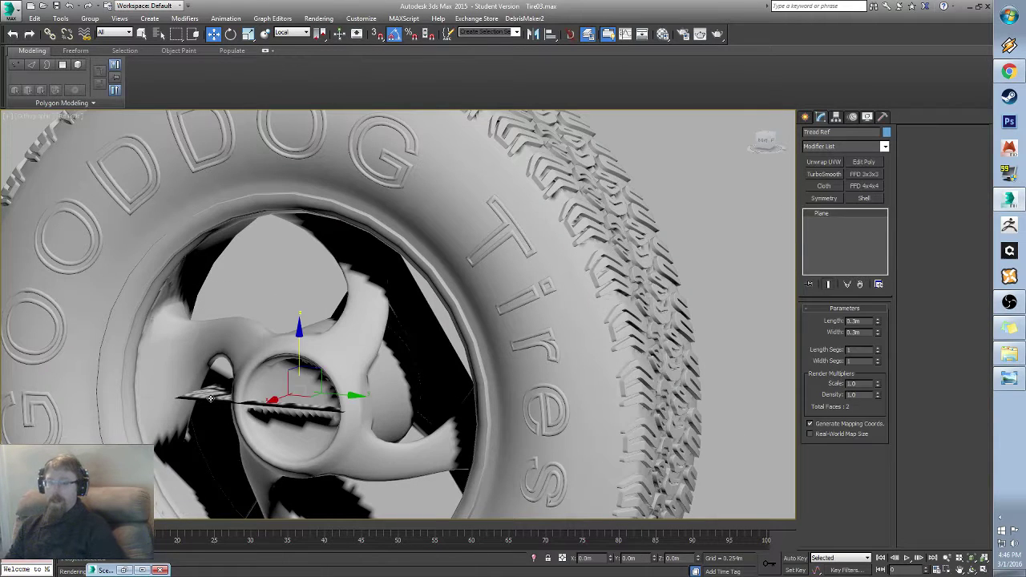
pyautogui.press('Delete')
pyautogui.scroll(-3, 255, 363)
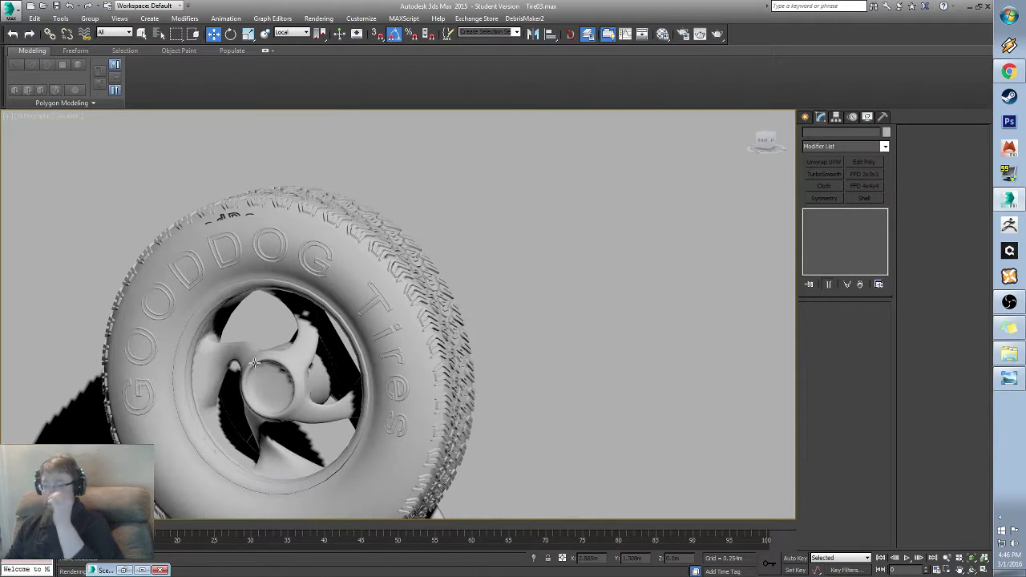
pyautogui.click(339, 366)
pyautogui.keyDown('alt'); pyautogui.moveTo(339, 368); pyautogui.dragTo(339, 372, button='middle'); pyautogui.keyUp('alt')
pyautogui.moveTo(320, 385)
pyautogui.keyDown('alt'); pyautogui.mouseDown(button='middle')
pyautogui.moveTo(371, 313)
pyautogui.moveTo(313, 402)
pyautogui.mouseUp(button='middle'); pyautogui.keyUp('alt')
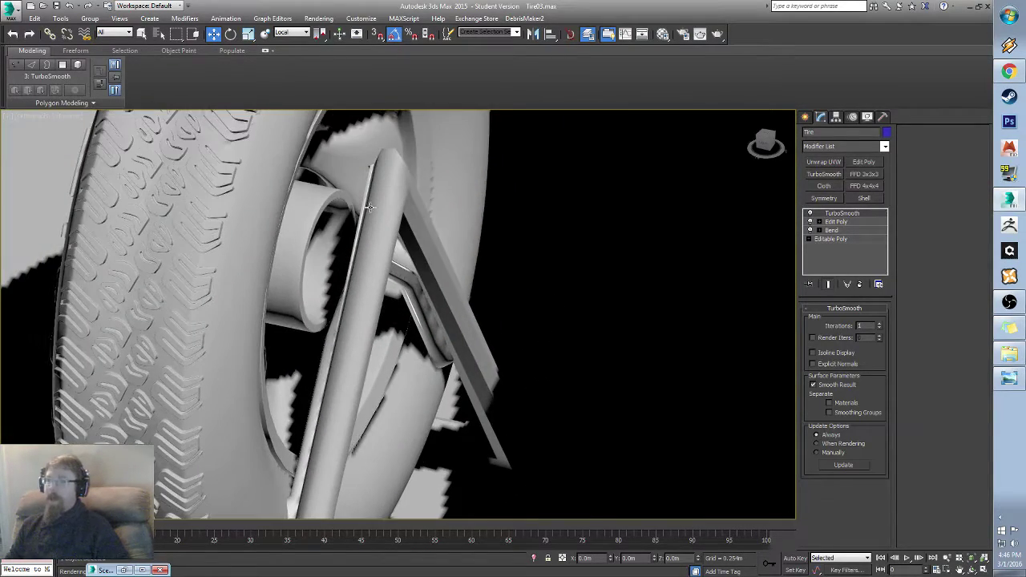
pyautogui.click(391, 230)
pyautogui.press('Delete')
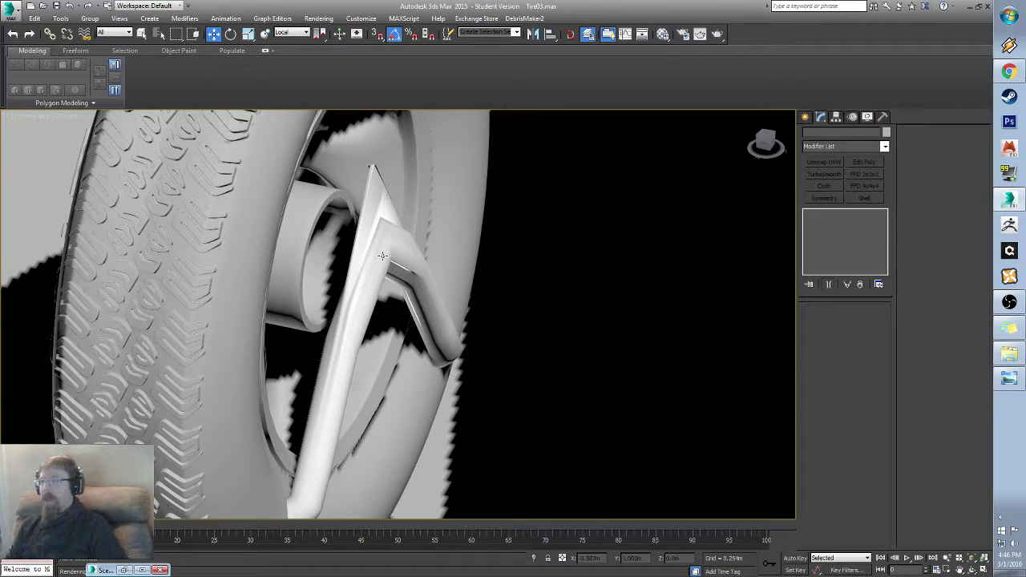
pyautogui.click(384, 223)
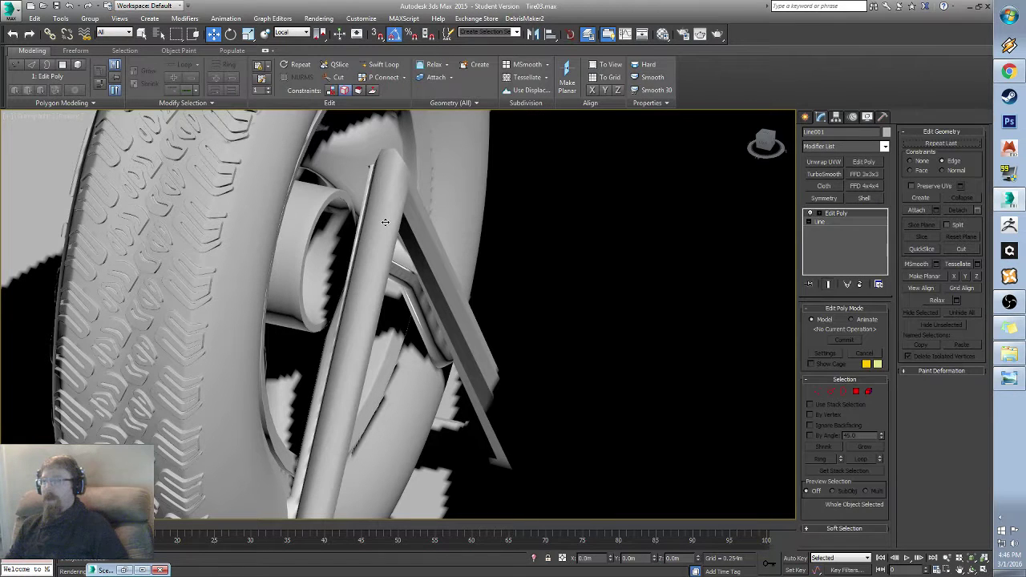
# Step: Delete the stray bent piece behind the stand's tube at the back of the wheel
pyautogui.click(404, 268)
pyautogui.press('Delete')
pyautogui.moveTo(378, 283); pyautogui.dragTo(371, 281, button='middle')
pyautogui.scroll(-10, 372, 282)
pyautogui.moveTo(316, 299)
pyautogui.keyDown('alt'); pyautogui.mouseDown(button='middle')
pyautogui.moveTo(390, 282)
pyautogui.moveTo(327, 295)
pyautogui.mouseUp(button='middle'); pyautogui.keyUp('alt')
pyautogui.scroll(8, 371, 297)
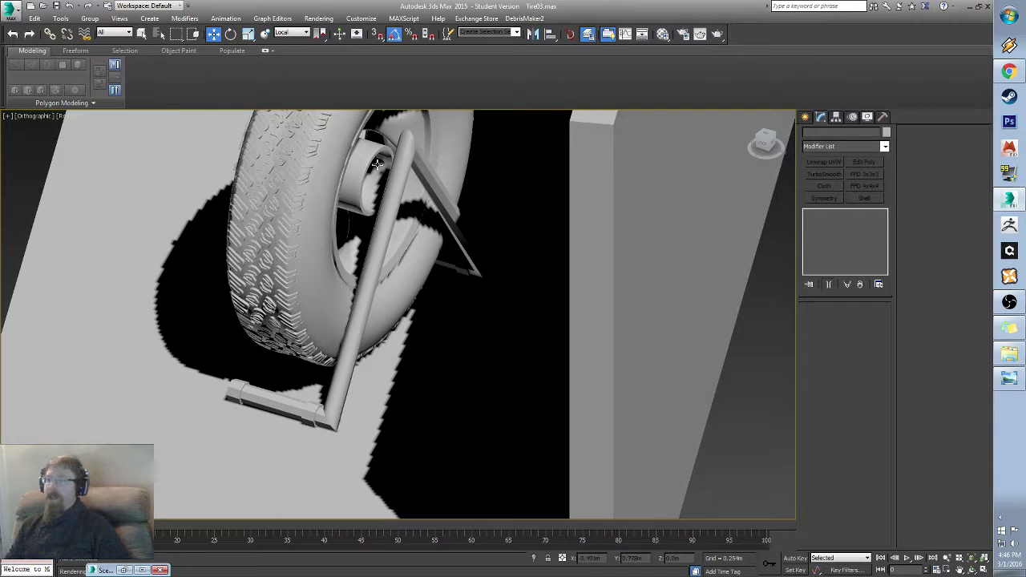
# Step: Examine the cleaned wheel, stand and backdrop from several sides with edged faces shown, checking for remaining stray objects
pyautogui.scroll(-10, 281, 233)
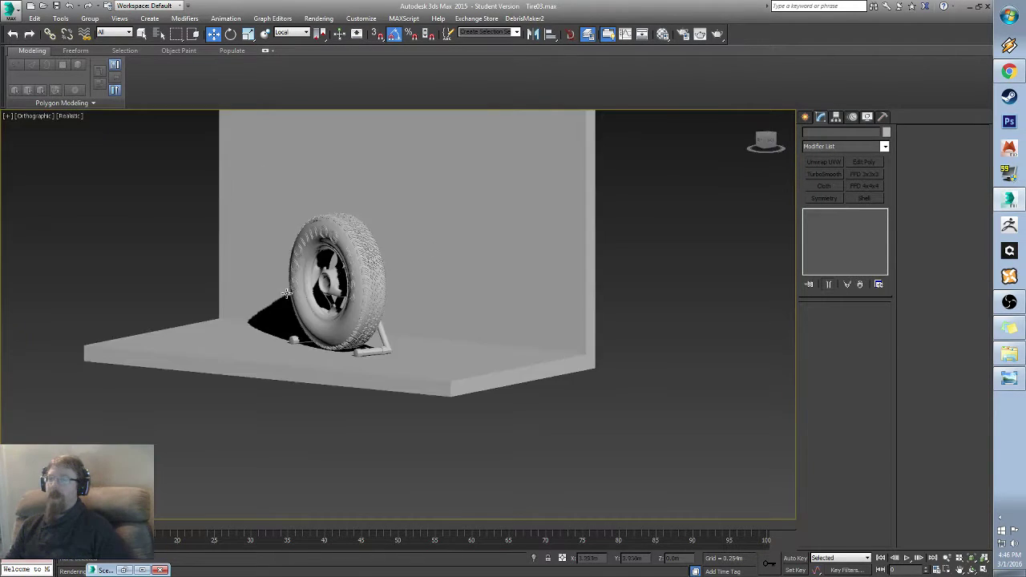
pyautogui.keyDown('alt'); pyautogui.moveTo(287, 294); pyautogui.dragTo(193, 302, button='middle'); pyautogui.keyUp('alt')
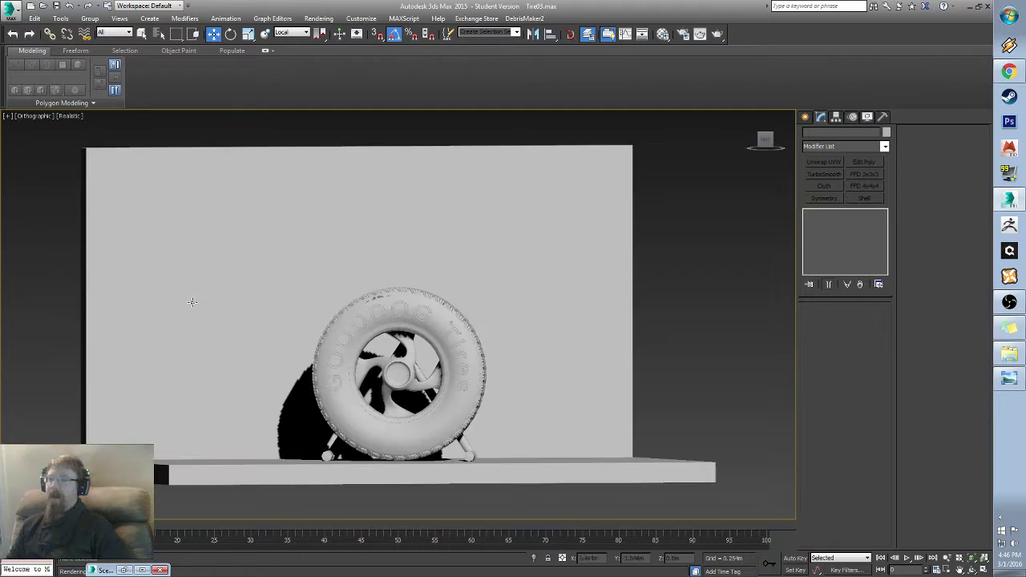
pyautogui.keyDown('alt'); pyautogui.moveTo(359, 328); pyautogui.dragTo(346, 344, button='middle'); pyautogui.keyUp('alt')
pyautogui.press('z')
pyautogui.click(403, 295)
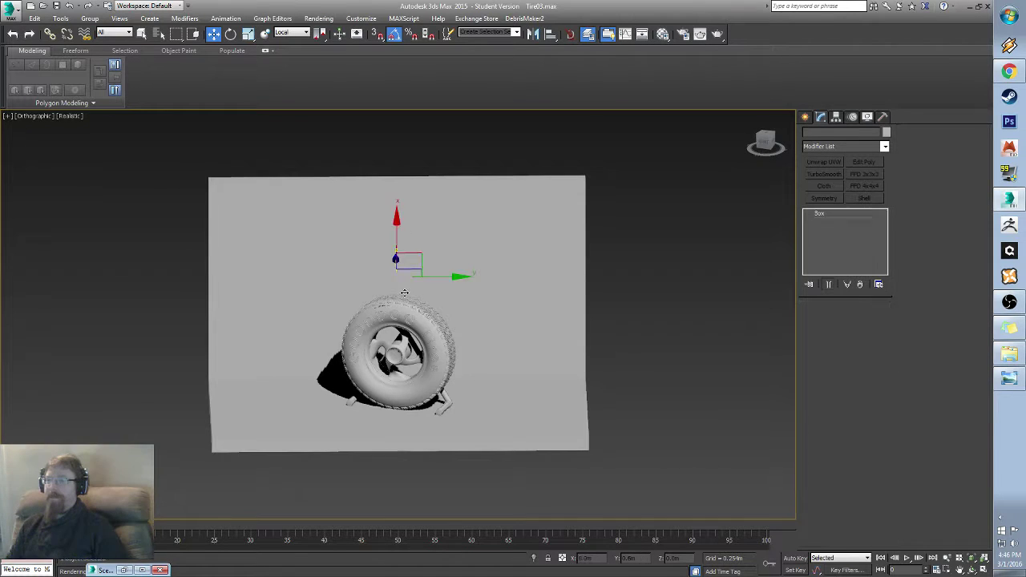
pyautogui.keyDown('alt'); pyautogui.moveTo(449, 297); pyautogui.dragTo(416, 335, button='middle'); pyautogui.keyUp('alt')
pyautogui.press('F4')
pyautogui.scroll(6, 392, 311)
pyautogui.scroll(-4, 415, 335)
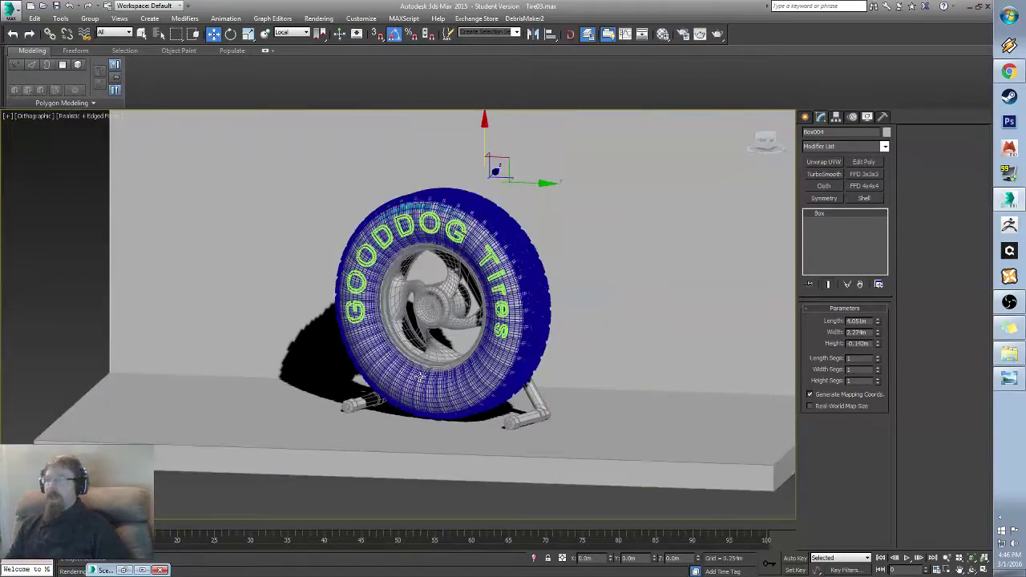
pyautogui.scroll(-3, 420, 378)
pyautogui.keyDown('alt'); pyautogui.moveTo(420, 378); pyautogui.dragTo(594, 324, button='middle'); pyautogui.keyUp('alt')
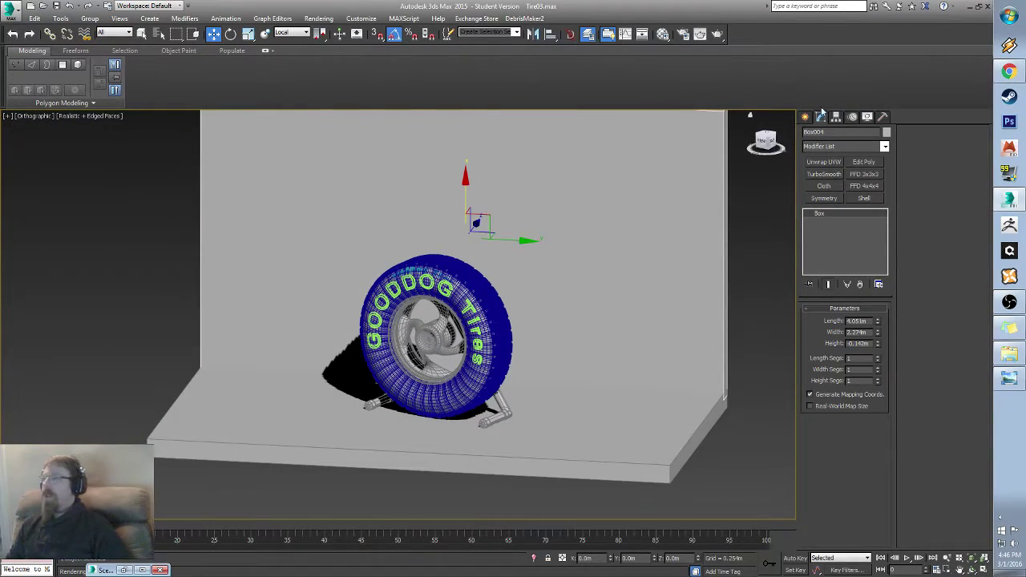
pyautogui.keyDown('alt'); pyautogui.moveTo(541, 281); pyautogui.dragTo(542, 270, button='middle'); pyautogui.keyUp('alt')
pyautogui.moveTo(502, 299); pyautogui.dragTo(489, 311, button='middle')
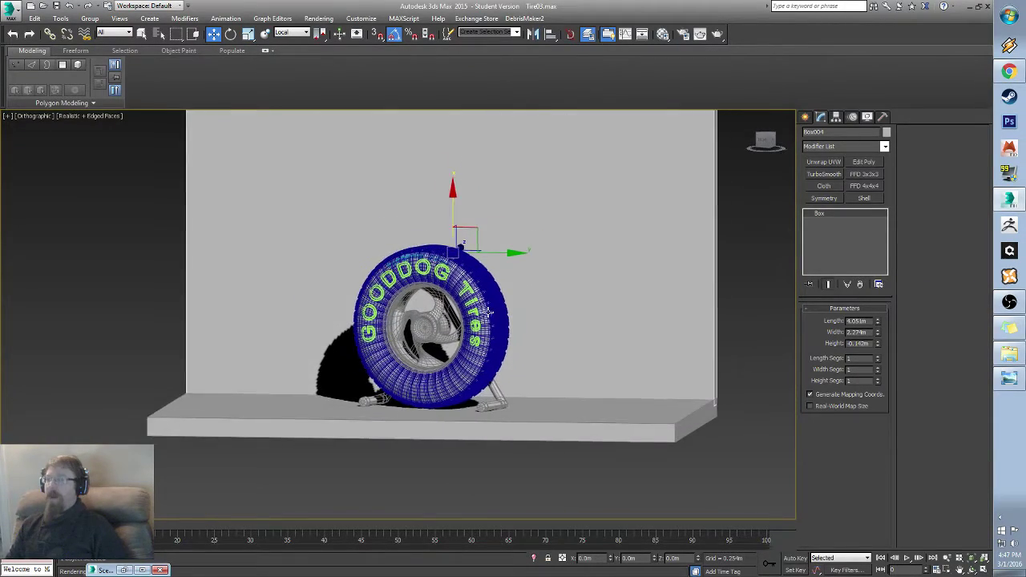
# Step: Compose a three-quarter perspective shot of the wheel and stand within the safe frame, shaded without edged faces
pyautogui.scroll(4, 489, 312)
pyautogui.scroll(-5, 490, 315)
pyautogui.scroll(-2, 488, 312)
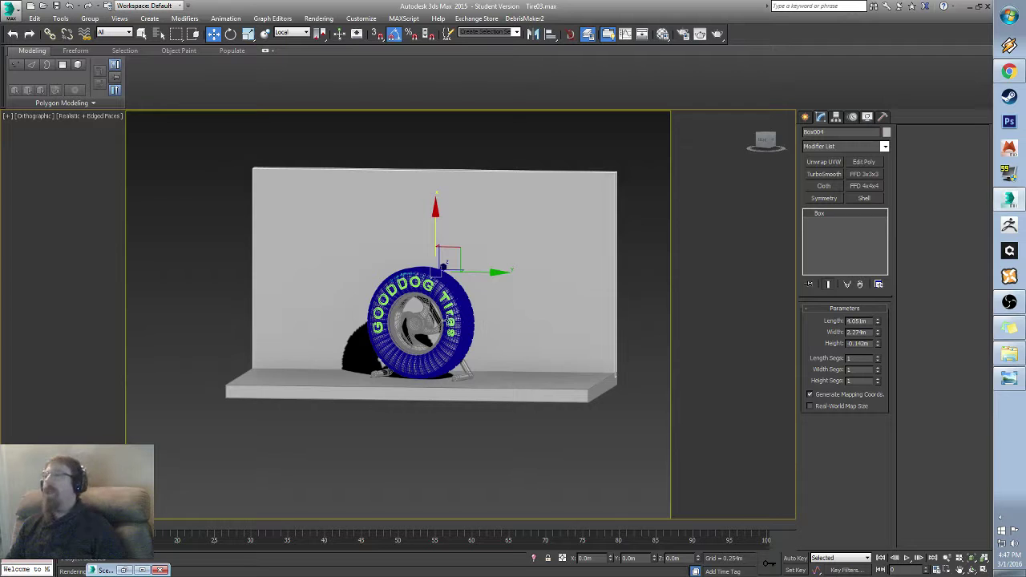
pyautogui.scroll(3, 415, 319)
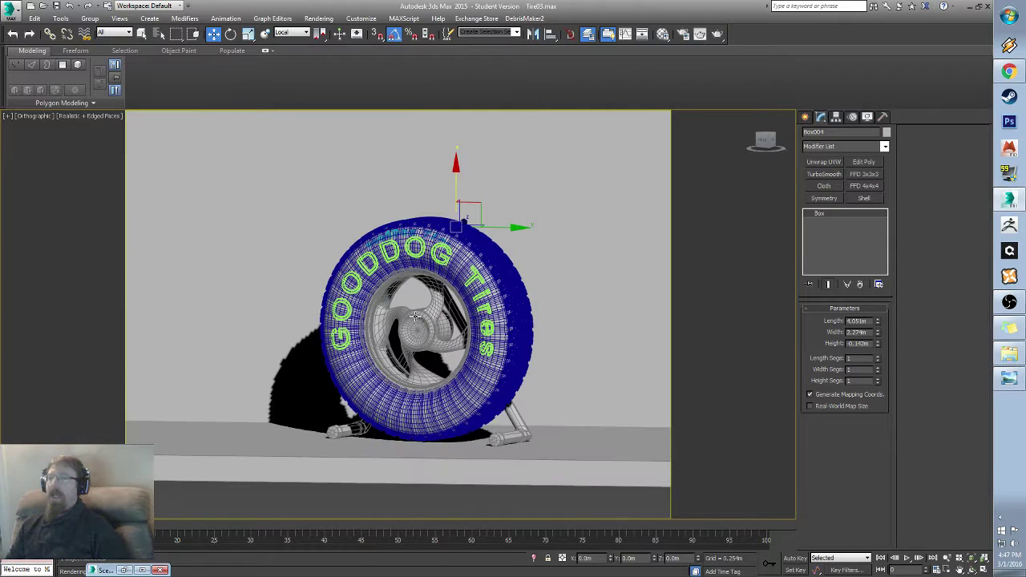
pyautogui.moveTo(426, 309); pyautogui.dragTo(414, 322, button='middle')
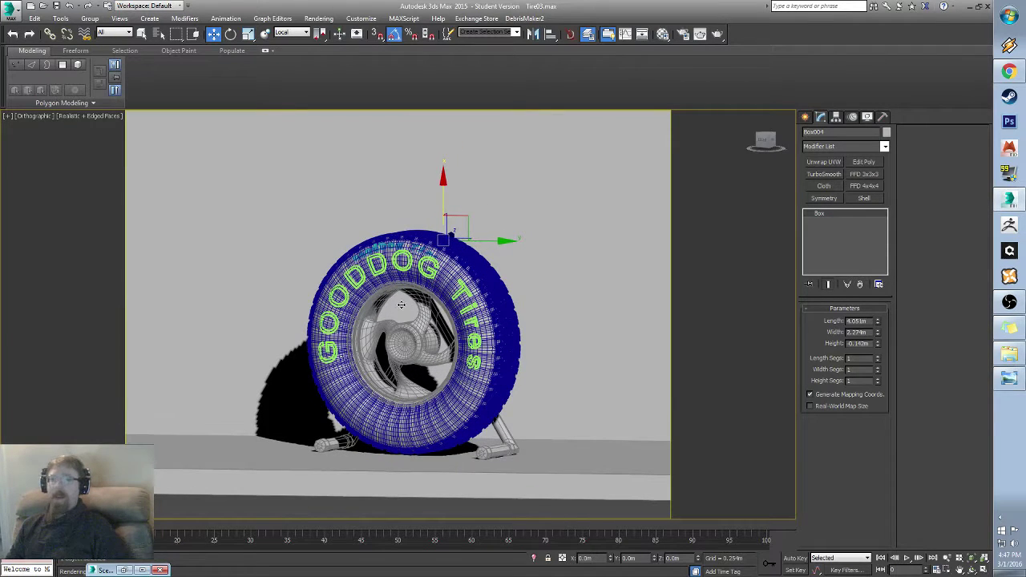
pyautogui.press('p')
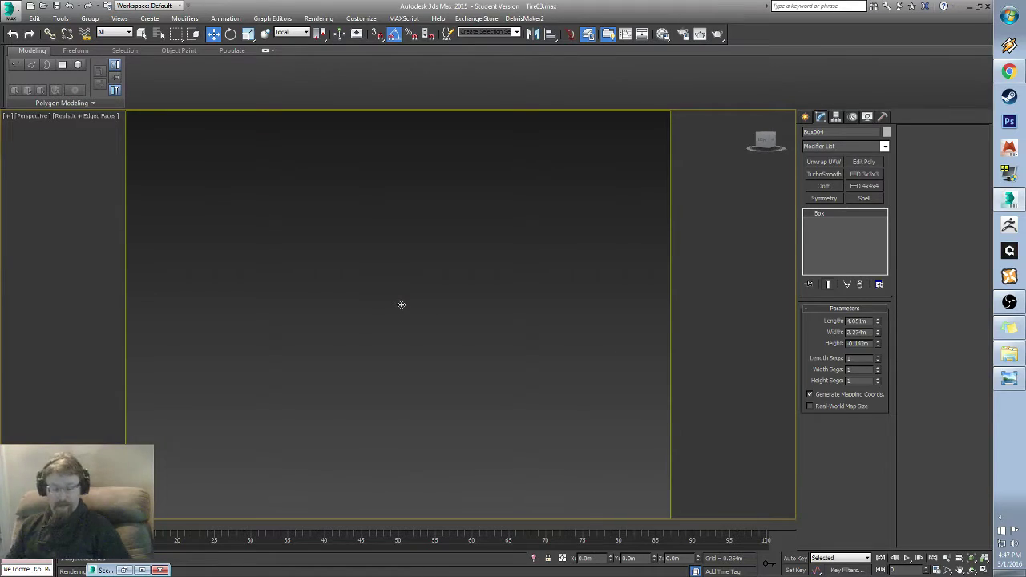
pyautogui.press('z')
pyautogui.moveTo(402, 322); pyautogui.dragTo(375, 286, button='middle')
pyautogui.scroll(8, 387, 254)
pyautogui.press('F4')
pyautogui.keyDown('alt'); pyautogui.moveTo(129, 368); pyautogui.dragTo(310, 253, button='middle'); pyautogui.keyUp('alt')
pyautogui.keyDown('alt'); pyautogui.moveTo(277, 349); pyautogui.dragTo(414, 313, button='middle'); pyautogui.keyUp('alt')
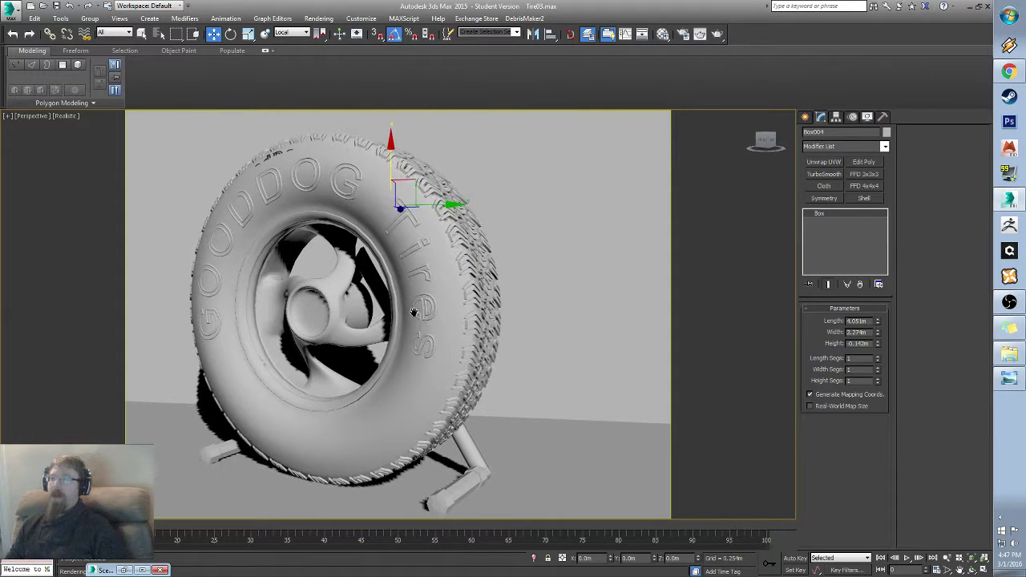
# Step: Lower the upper vertices of the stand's tube frame visible through the rim to about Z -0.634 m
pyautogui.click(369, 277)
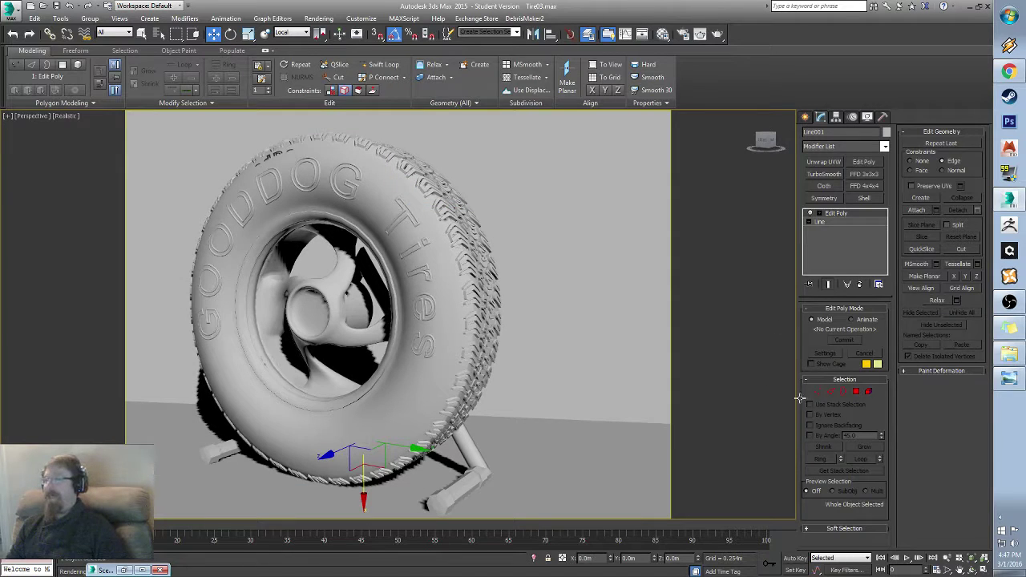
pyautogui.moveTo(311, 230); pyautogui.dragTo(406, 359)
pyautogui.moveTo(363, 214); pyautogui.dragTo(363, 232)
pyautogui.rightClick(363, 232)
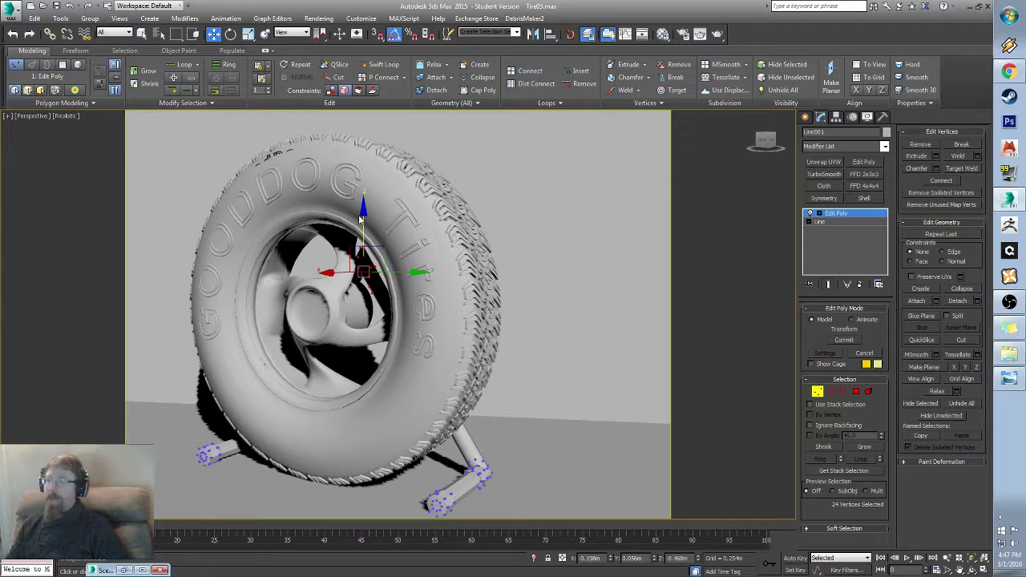
pyautogui.moveTo(358, 215); pyautogui.dragTo(361, 255)
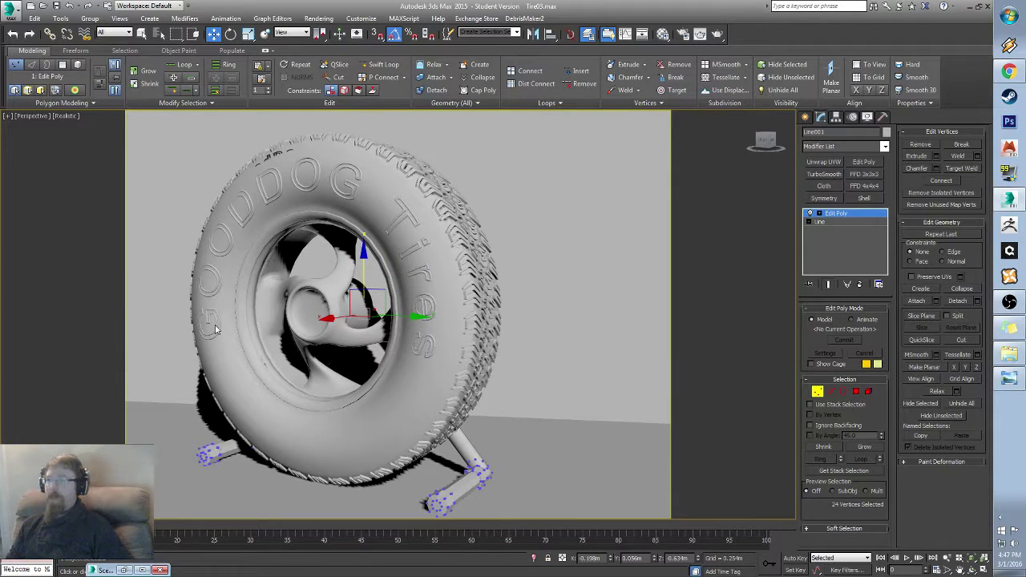
pyautogui.click(817, 392)
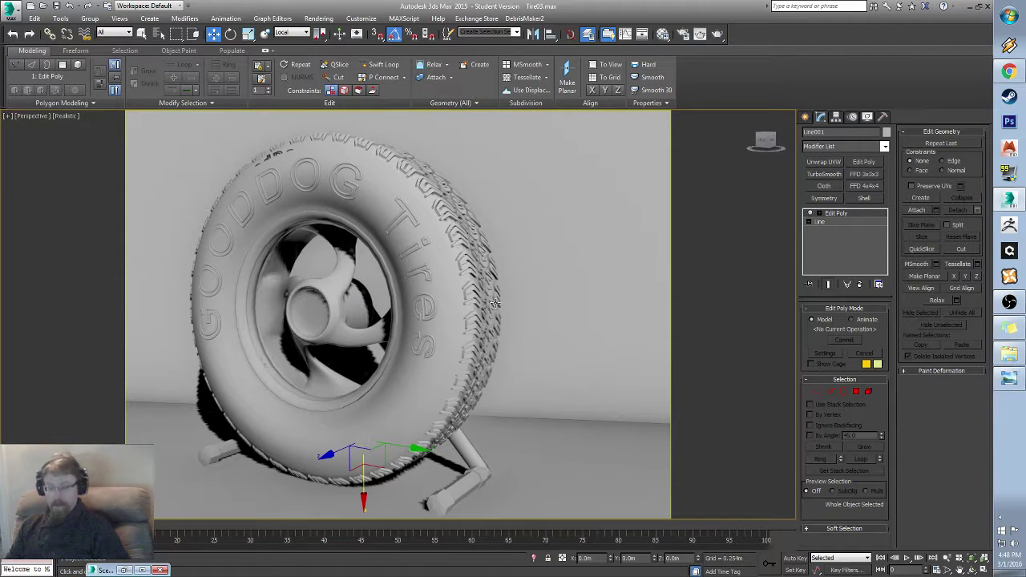
# Step: Open the Material Editor and choose the unused grey sample material 19 - Default
pyautogui.press('m')
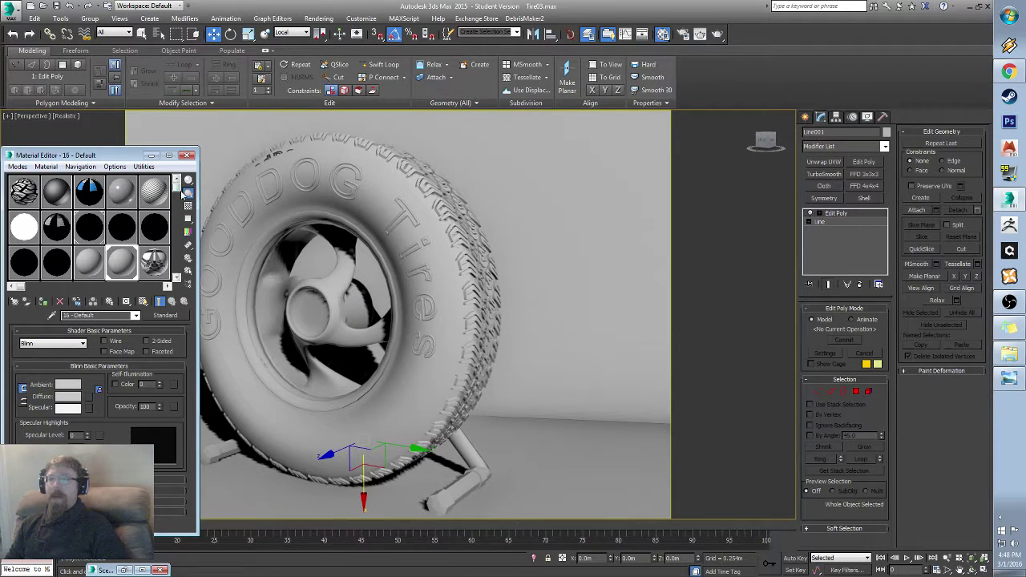
pyautogui.moveTo(178, 189); pyautogui.dragTo(178, 309)
pyautogui.scroll(-1, 177, 276)
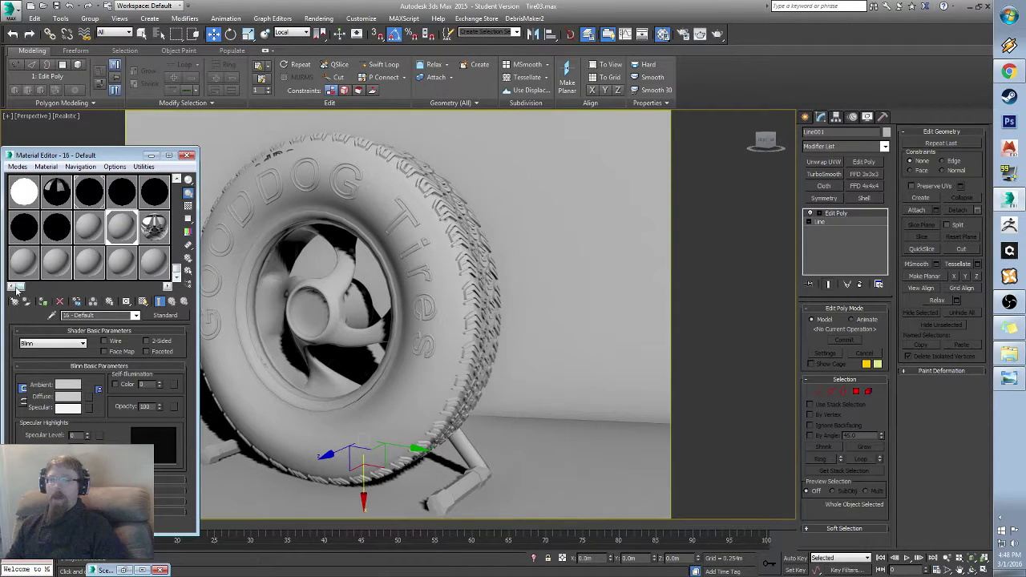
pyautogui.moveTo(19, 286)
pyautogui.mouseDown()
pyautogui.moveTo(205, 295)
pyautogui.moveTo(16, 289)
pyautogui.mouseUp()
pyautogui.click(29, 252)
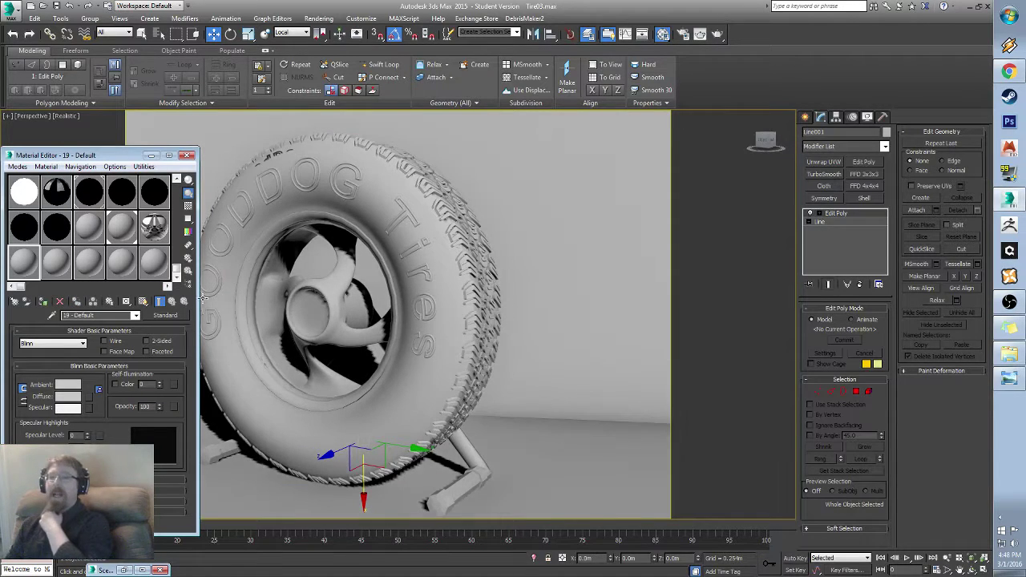
pyautogui.click(34, 257)
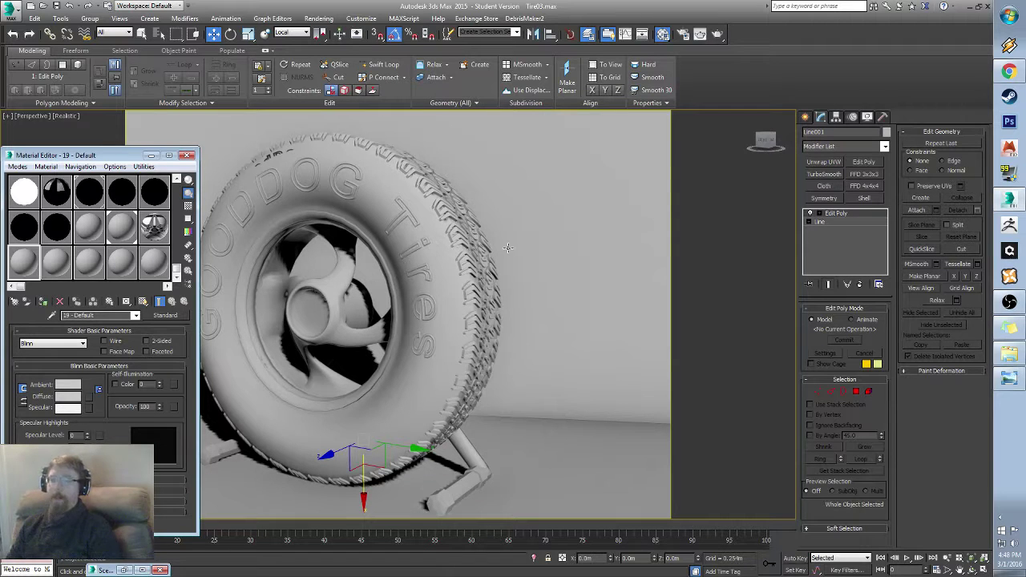
# Step: Open the render setup, place it clear of the wheel and show the renderer assignment section
pyautogui.click(682, 34)
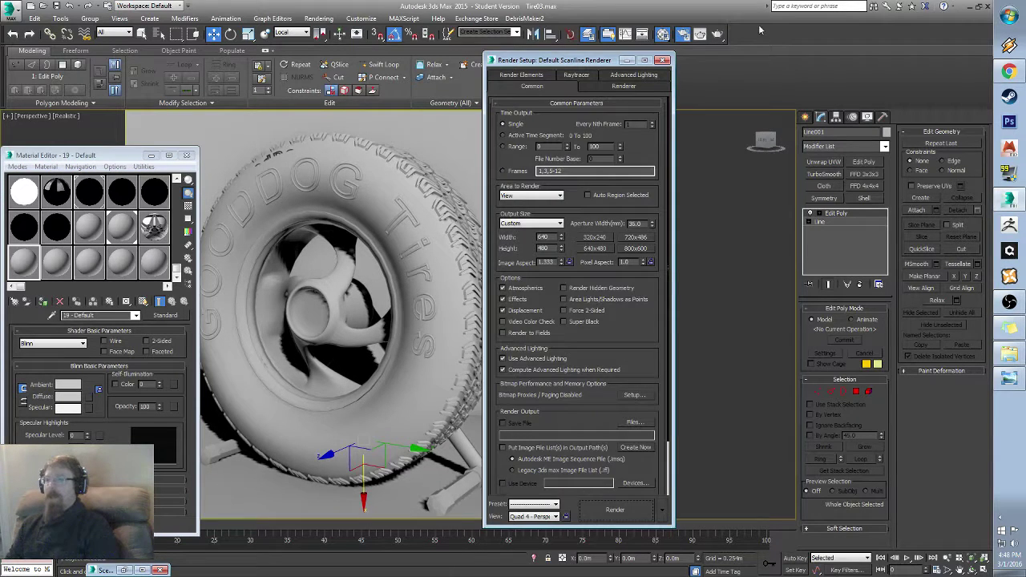
pyautogui.moveTo(579, 62); pyautogui.dragTo(683, 56)
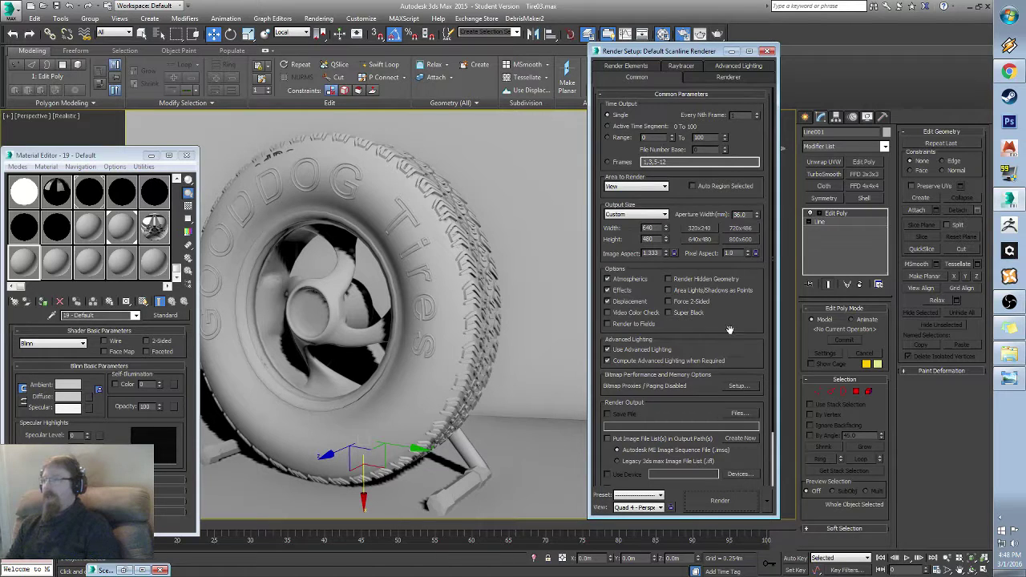
pyautogui.scroll(-3, 728, 332)
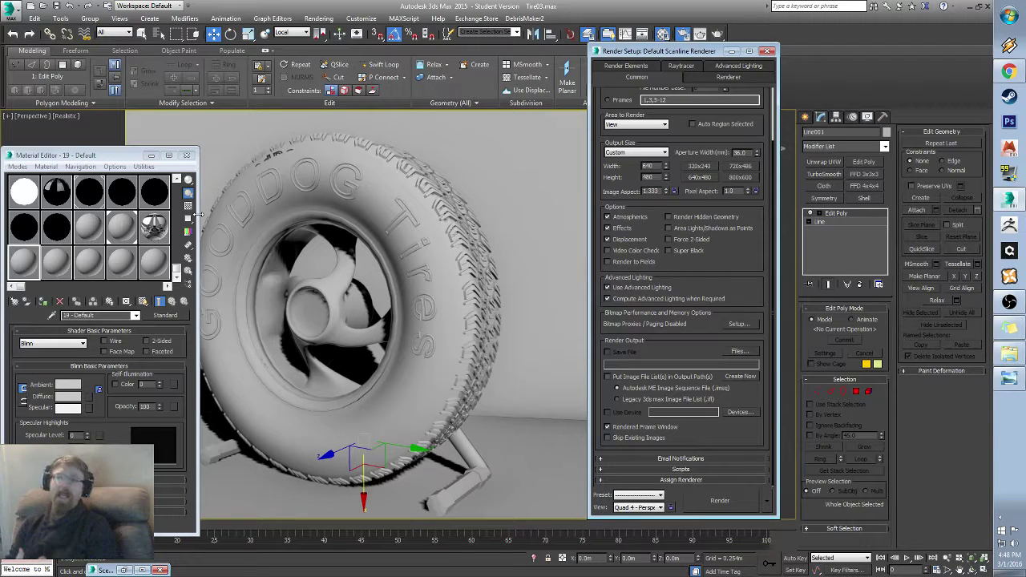
# Step: Add a TurboSmooth modifier to the stand's tube frame
pyautogui.click(273, 152)
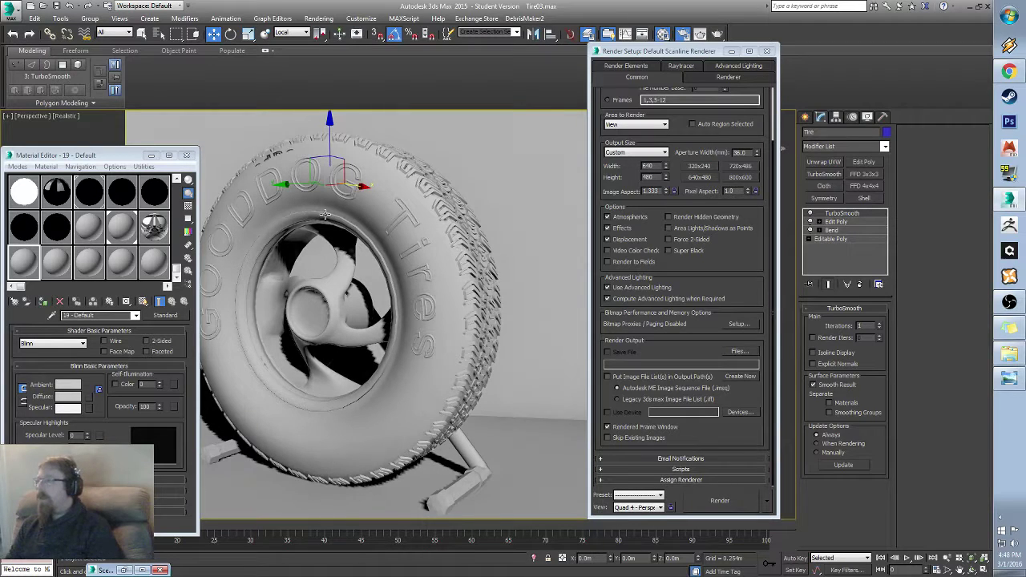
pyautogui.click(272, 153)
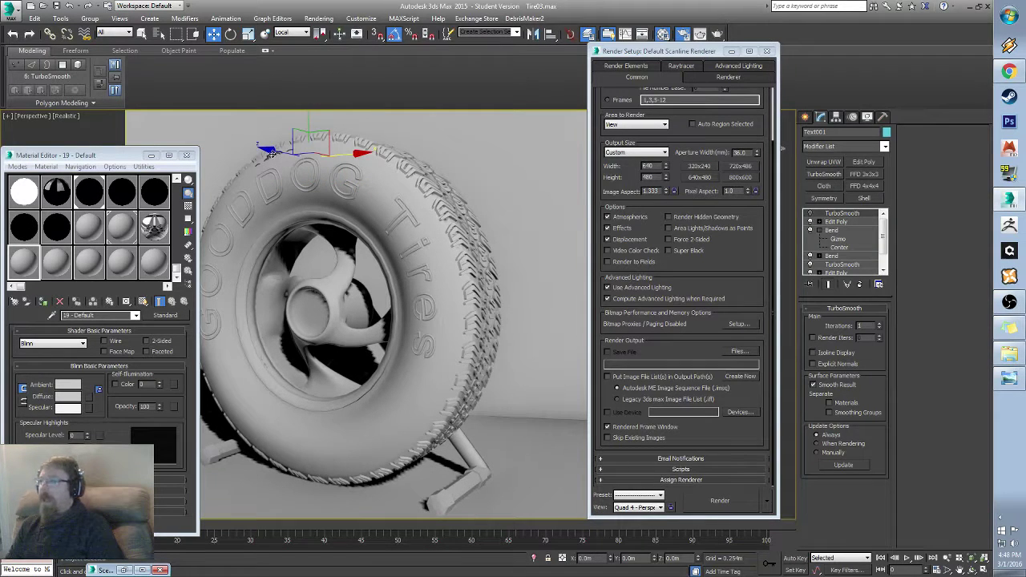
pyautogui.click(537, 302)
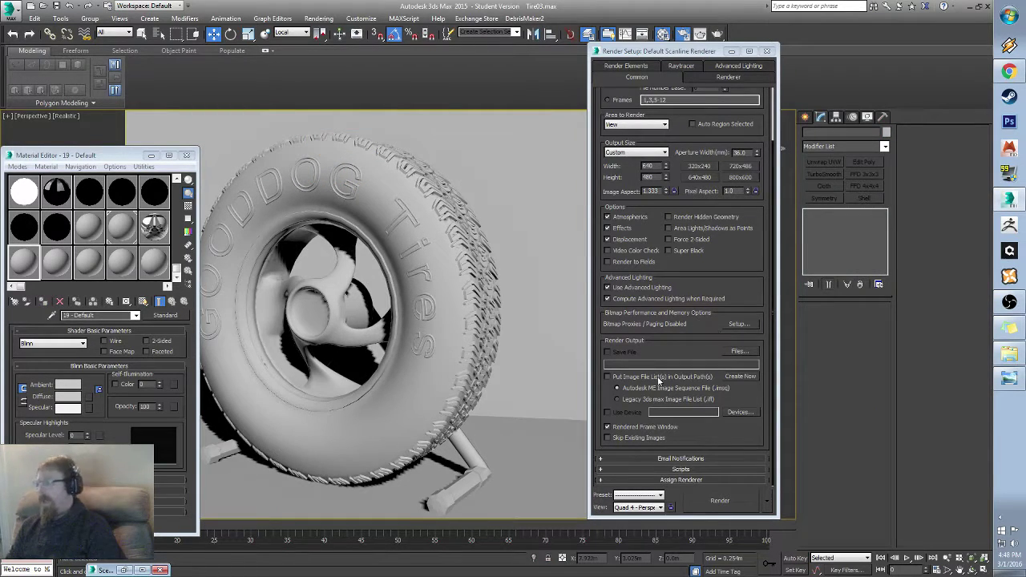
pyautogui.click(456, 487)
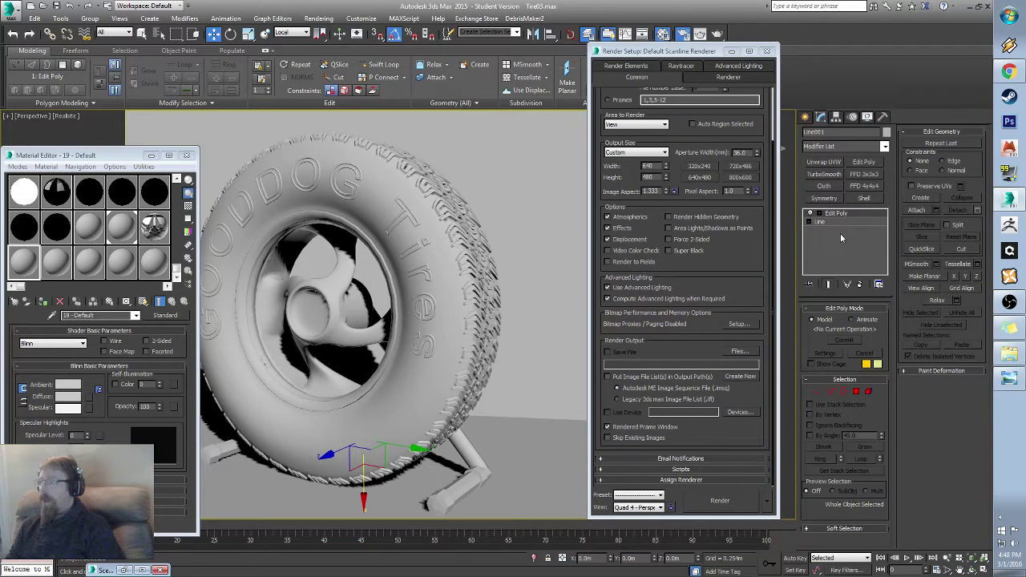
pyautogui.click(824, 174)
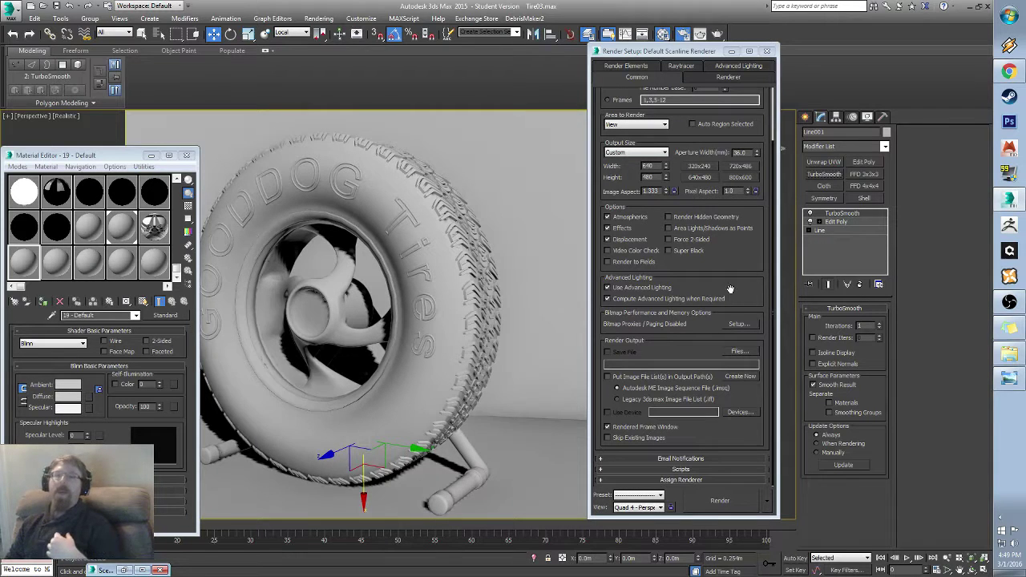
# Step: Assign NVIDIA mental ray as the production renderer
pyautogui.click(680, 480)
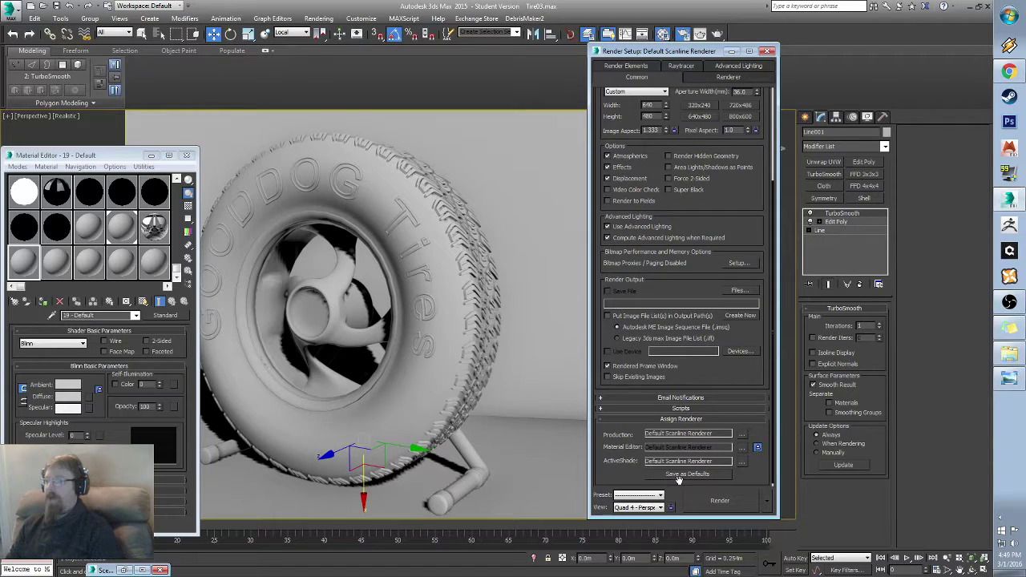
pyautogui.click(741, 435)
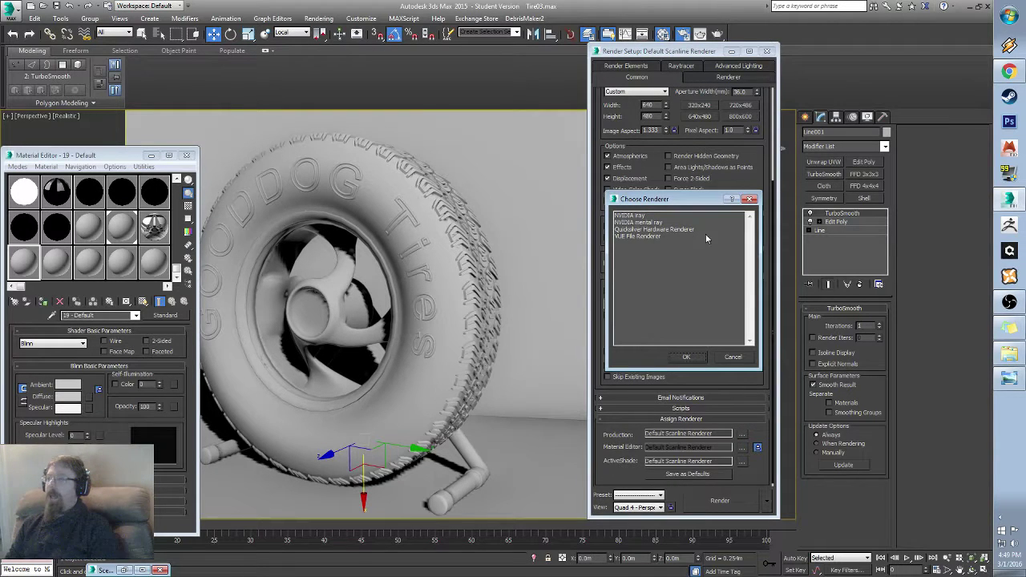
pyautogui.doubleClick(651, 223)
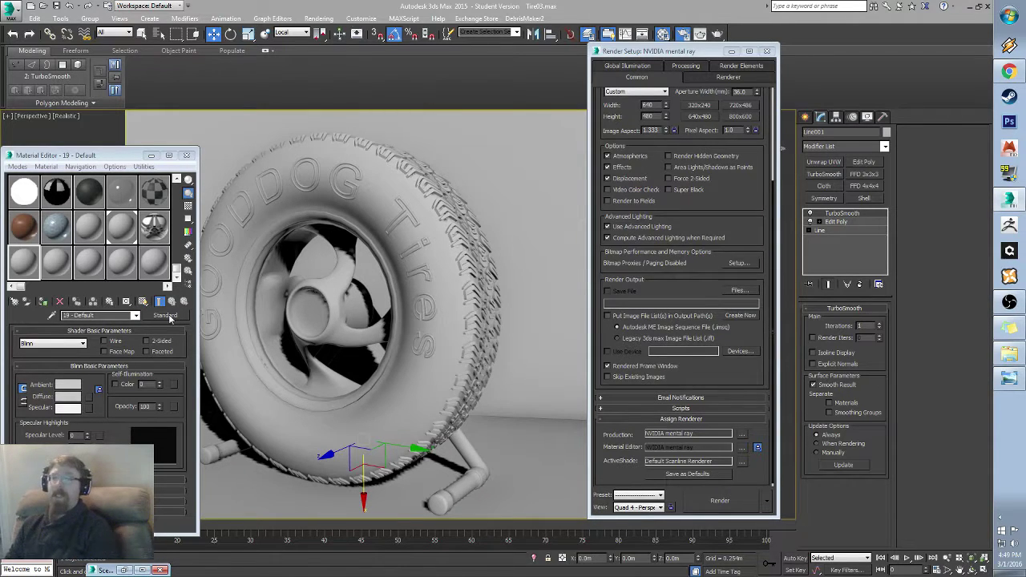
# Step: Change material 19 - Default from Standard to the mental ray Arch & Design type and bring its parameters into view
pyautogui.click(166, 316)
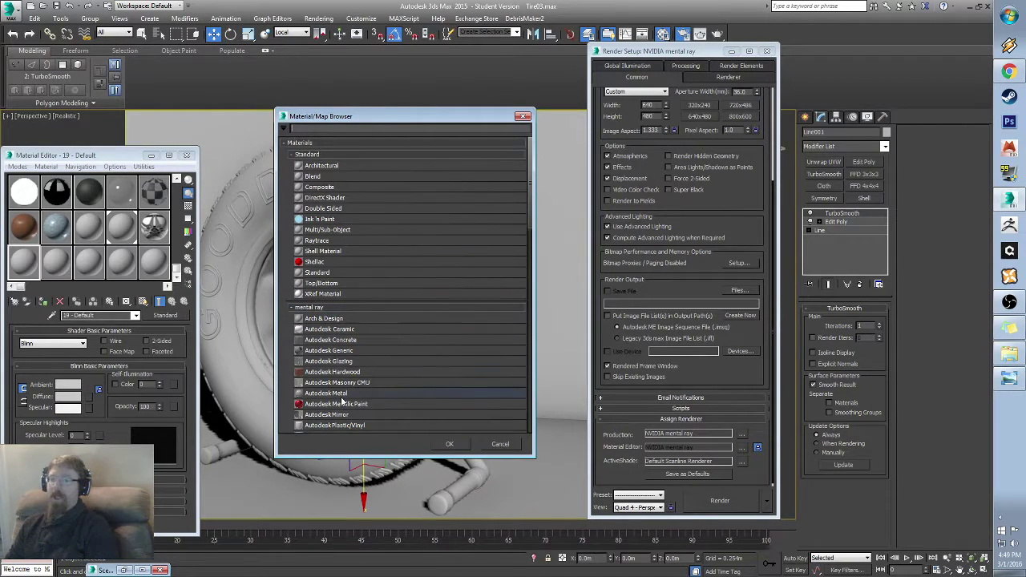
pyautogui.scroll(-4, 343, 385)
pyautogui.scroll(-2, 343, 401)
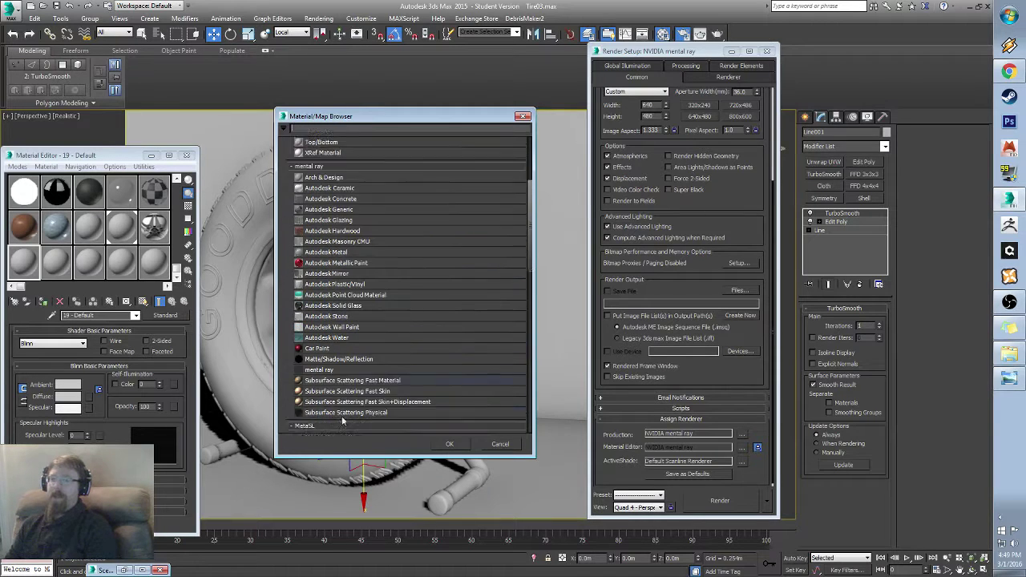
pyautogui.scroll(6, 340, 397)
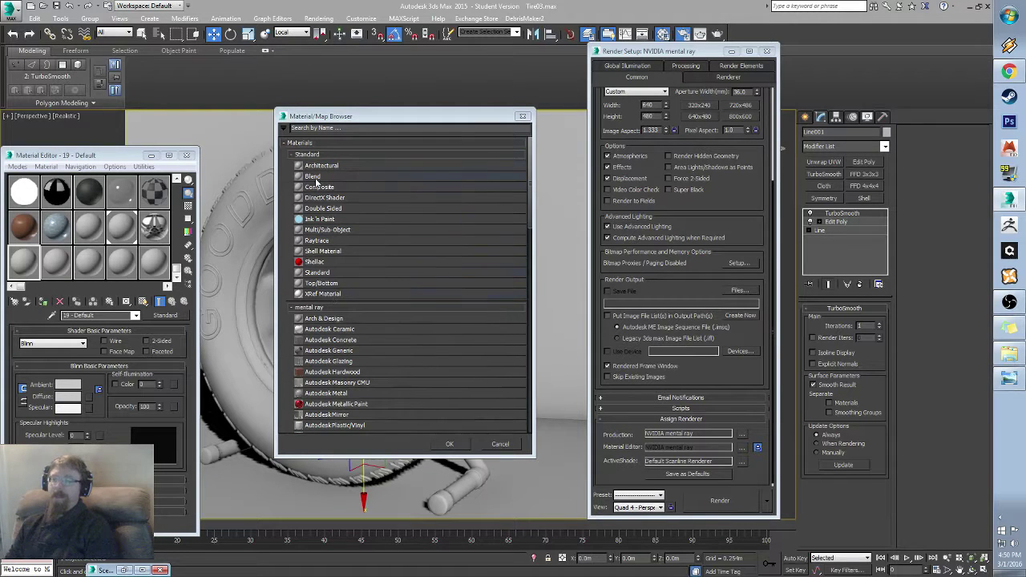
pyautogui.click(333, 320)
pyautogui.doubleClick(333, 319)
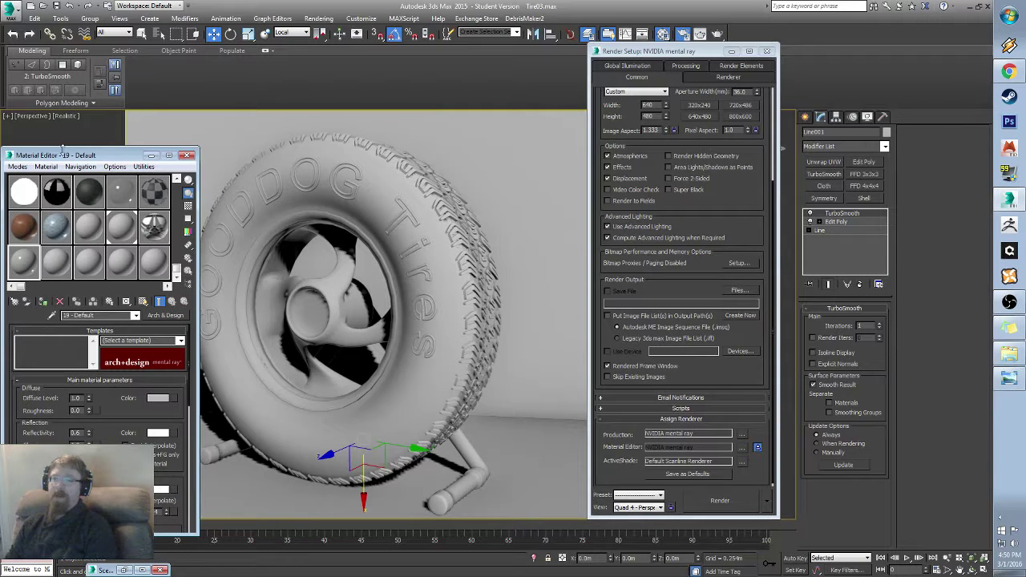
pyautogui.moveTo(66, 158); pyautogui.dragTo(65, 136)
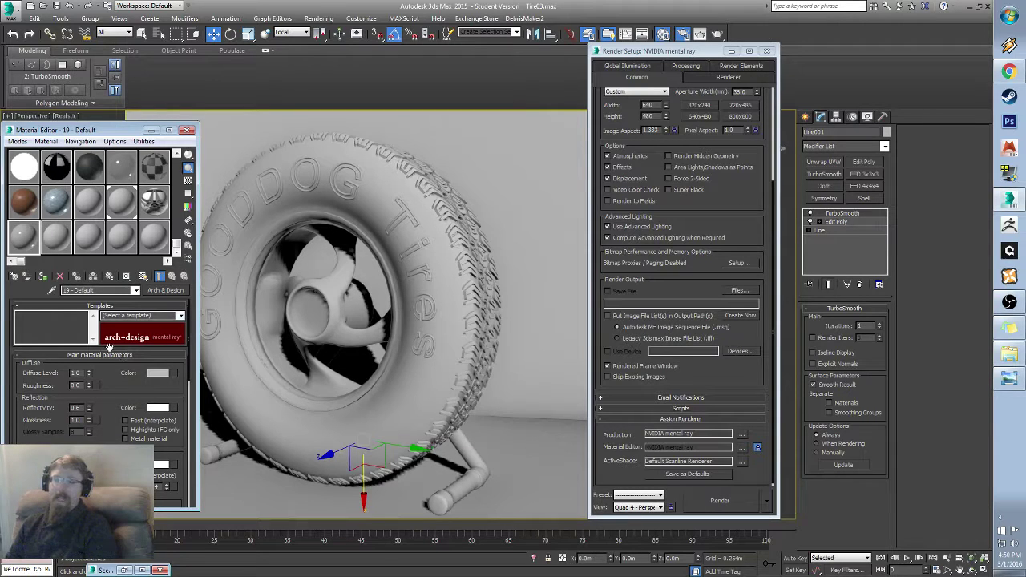
# Step: Apply the Rubber template to material 19 - Default and check its enlarged sample preview
pyautogui.click(181, 317)
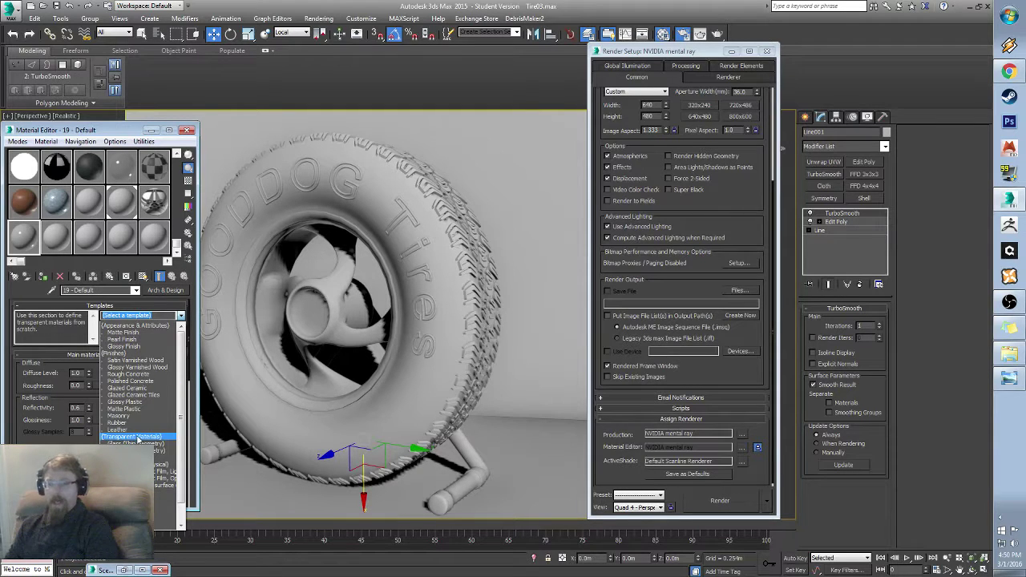
pyautogui.click(140, 423)
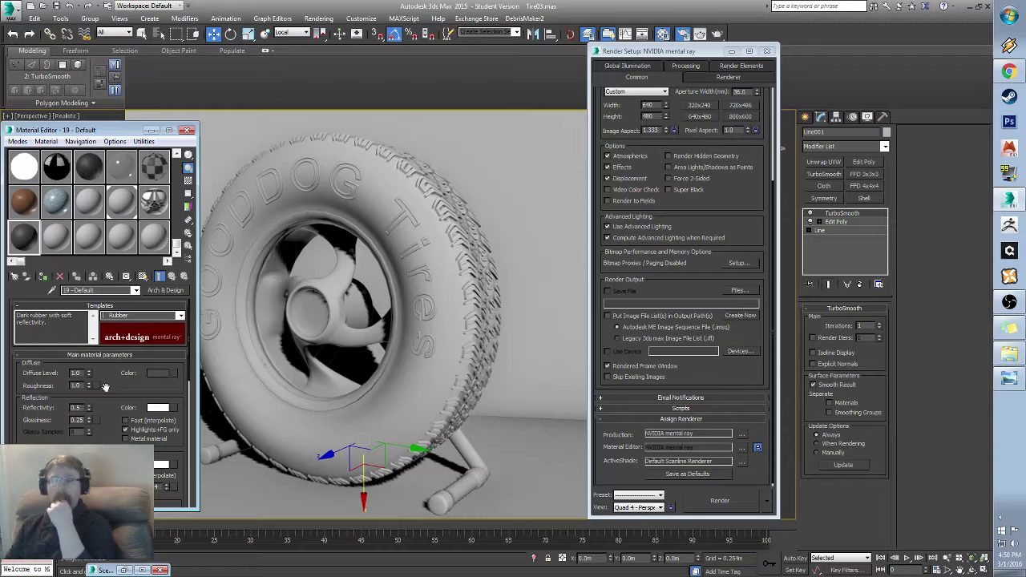
pyautogui.doubleClick(26, 237)
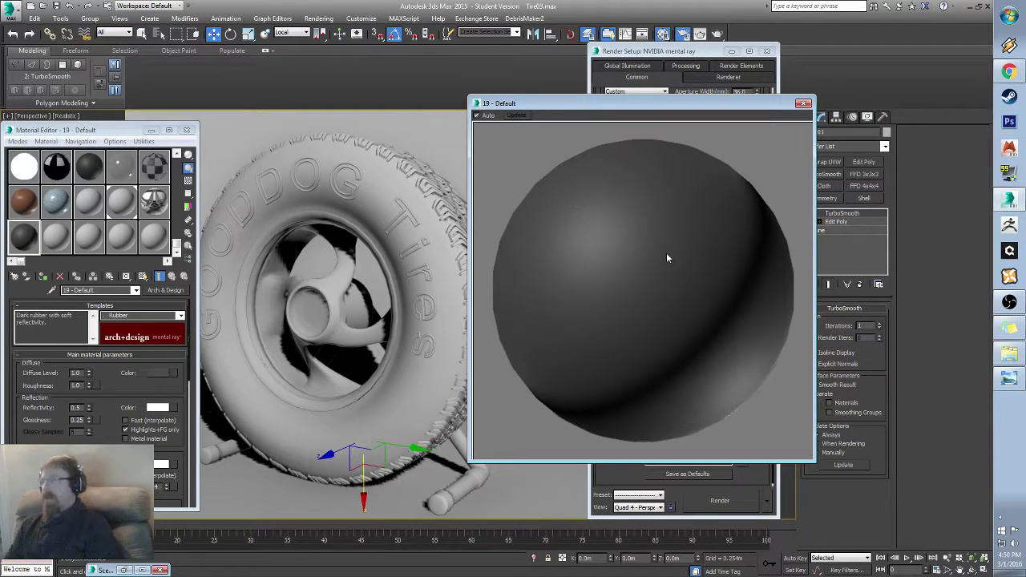
pyautogui.click(803, 104)
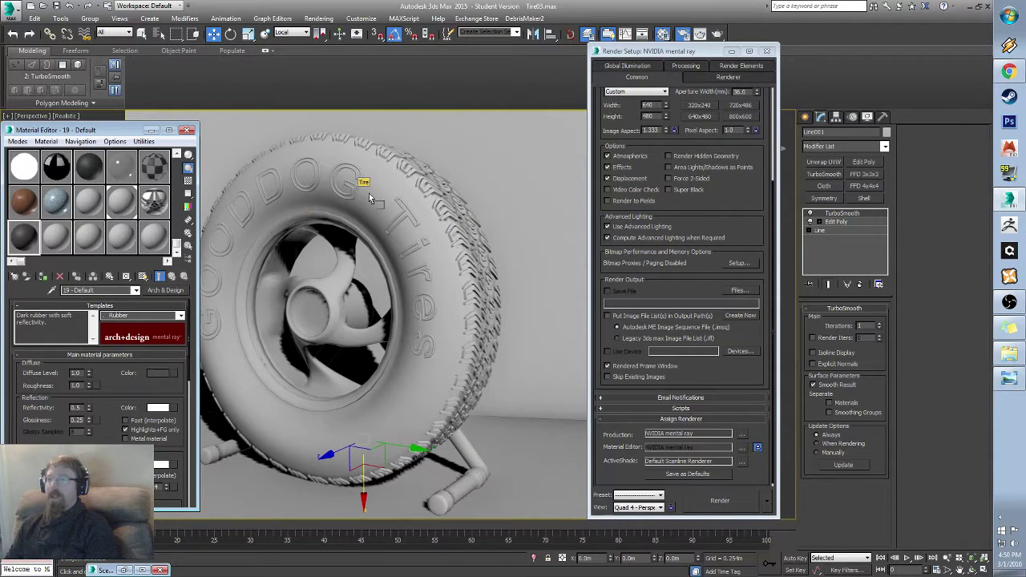
# Step: Assign the rubber material to the tire and its raised GOODDOG Tires lettering, undoing a trial assignment to the stand
pyautogui.moveTo(369, 194); pyautogui.dragTo(369, 193)
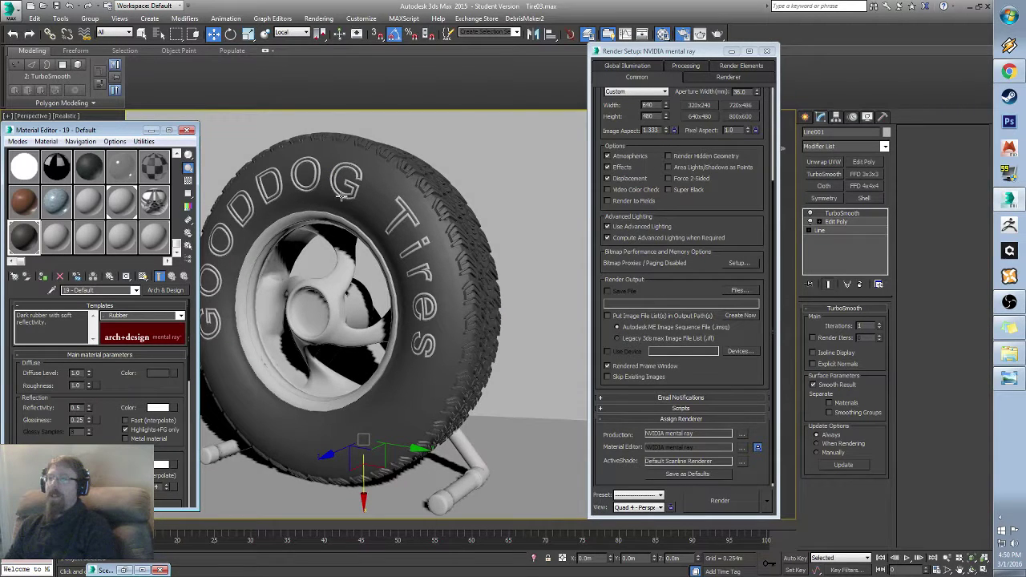
pyautogui.moveTo(24, 240); pyautogui.dragTo(341, 171)
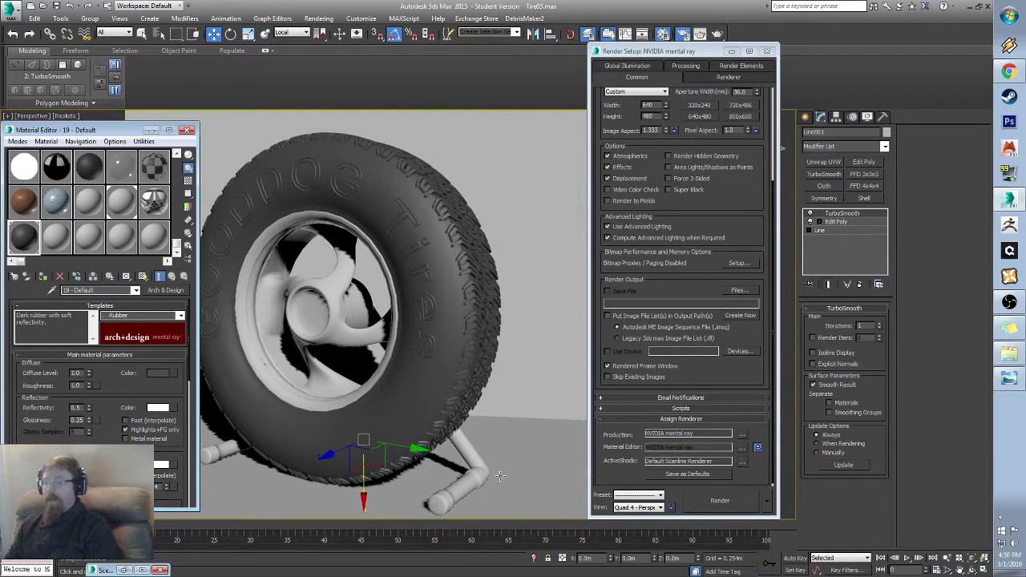
pyautogui.moveTo(17, 236); pyautogui.dragTo(479, 471)
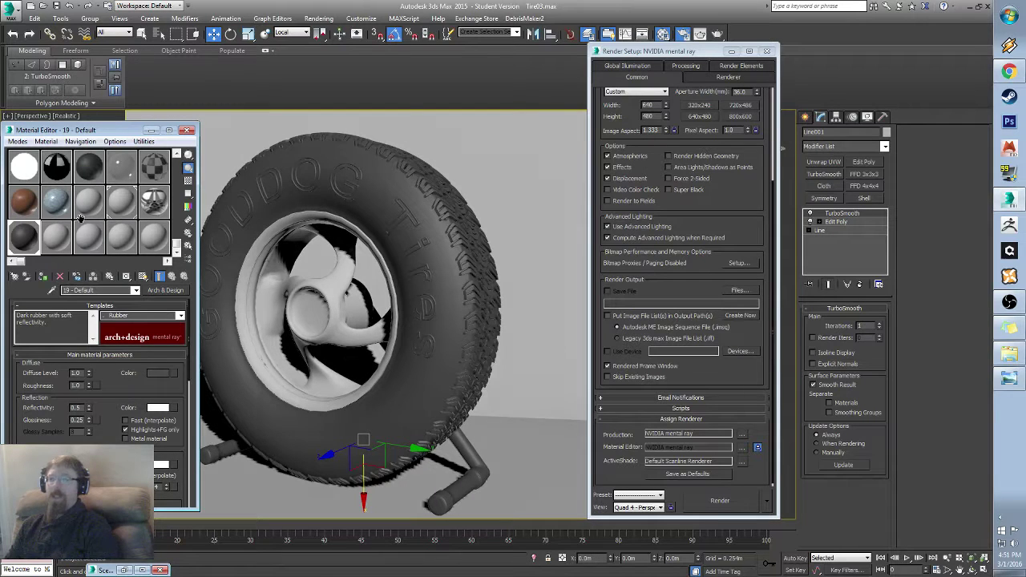
pyautogui.hotkey('ctrl', 'z')
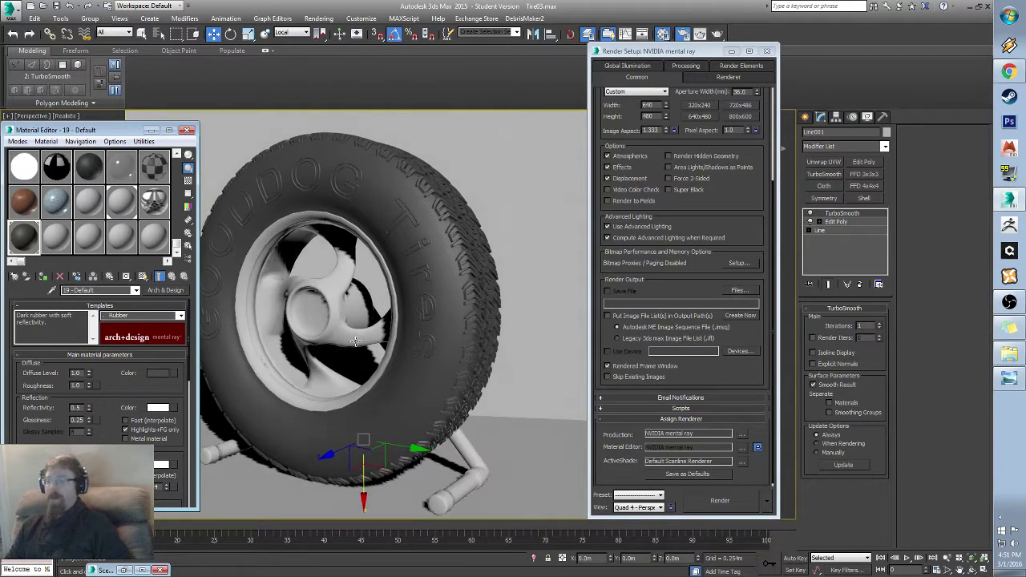
# Step: Change material 20 - Default to the Autodesk Metallic Paint type and check its enlarged sample preview
pyautogui.click(57, 236)
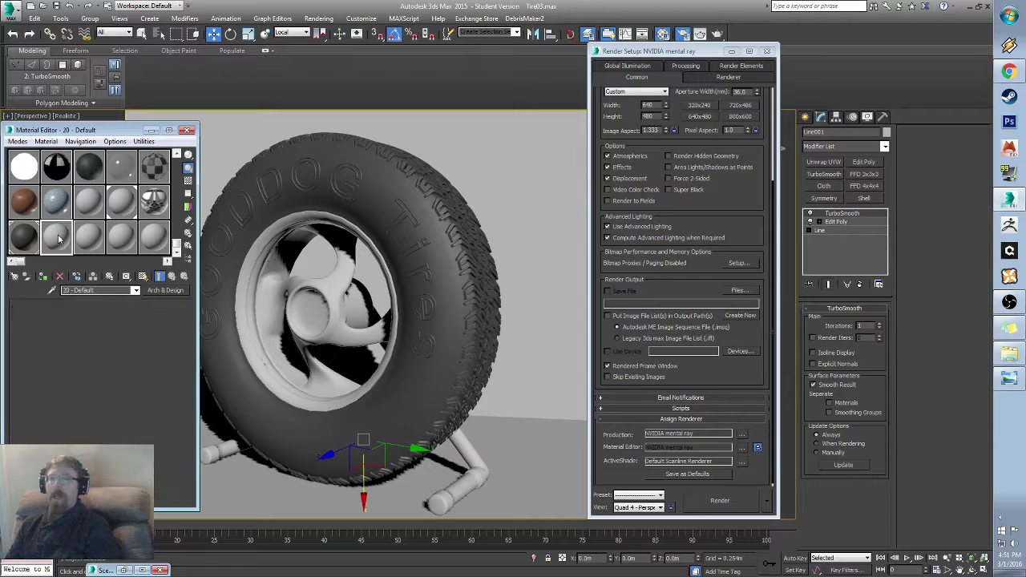
pyautogui.click(166, 290)
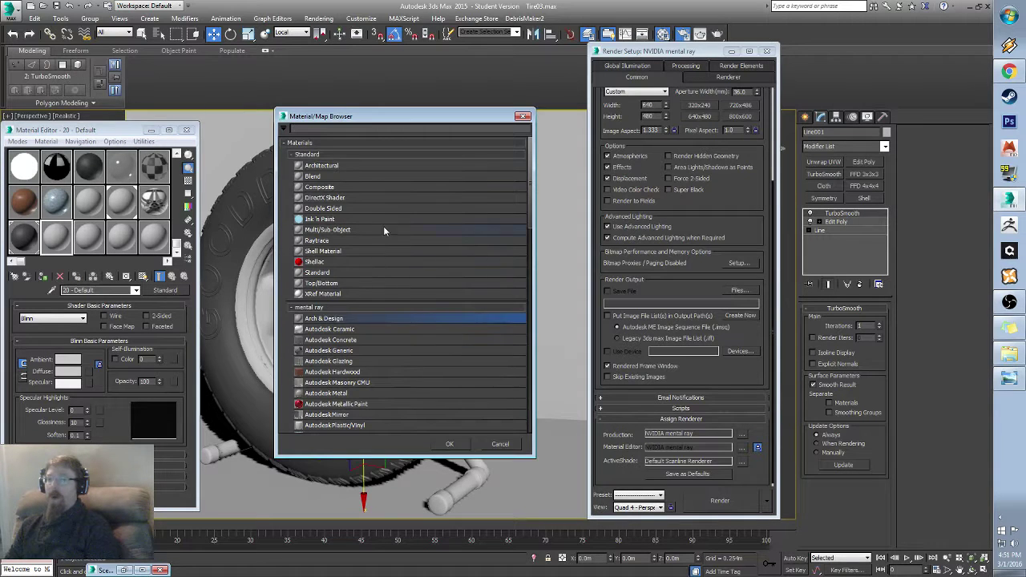
pyautogui.click(348, 394)
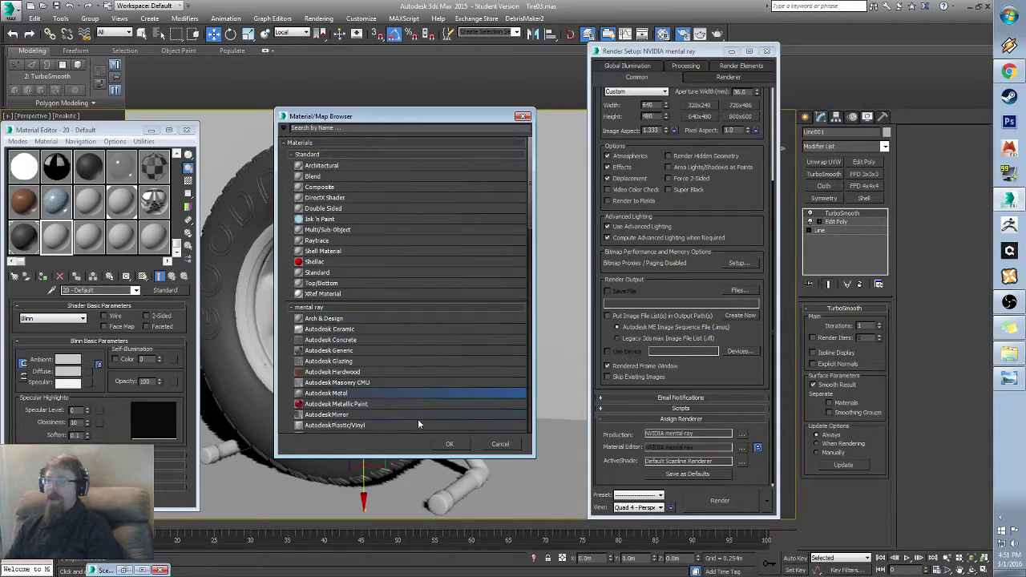
pyautogui.click(337, 407)
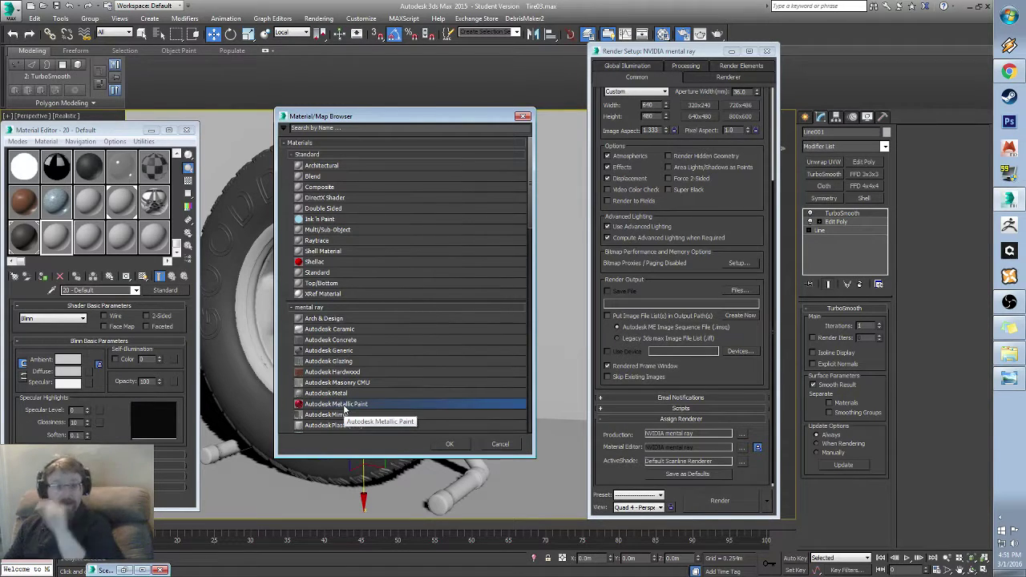
pyautogui.doubleClick(340, 404)
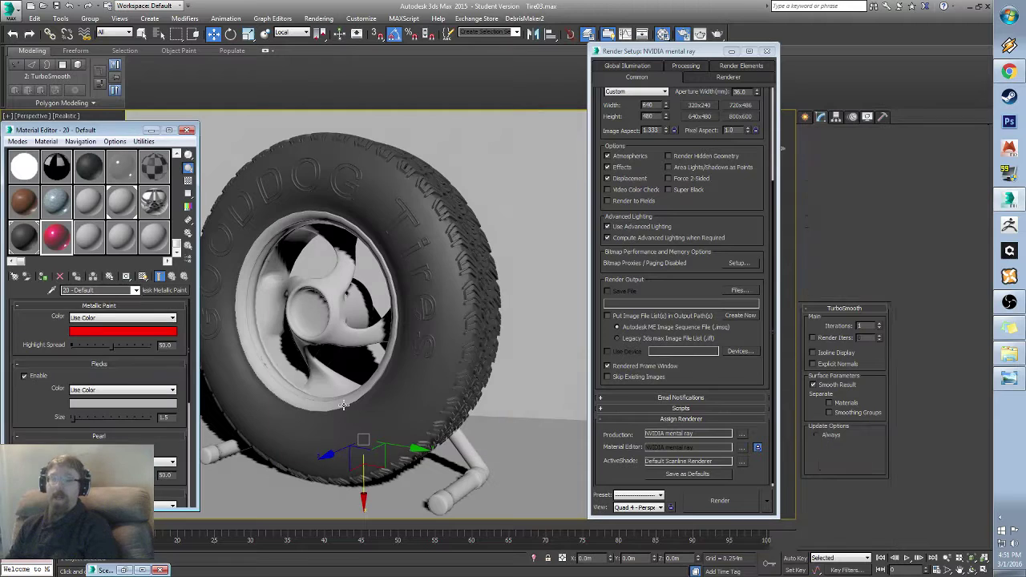
pyautogui.doubleClick(57, 238)
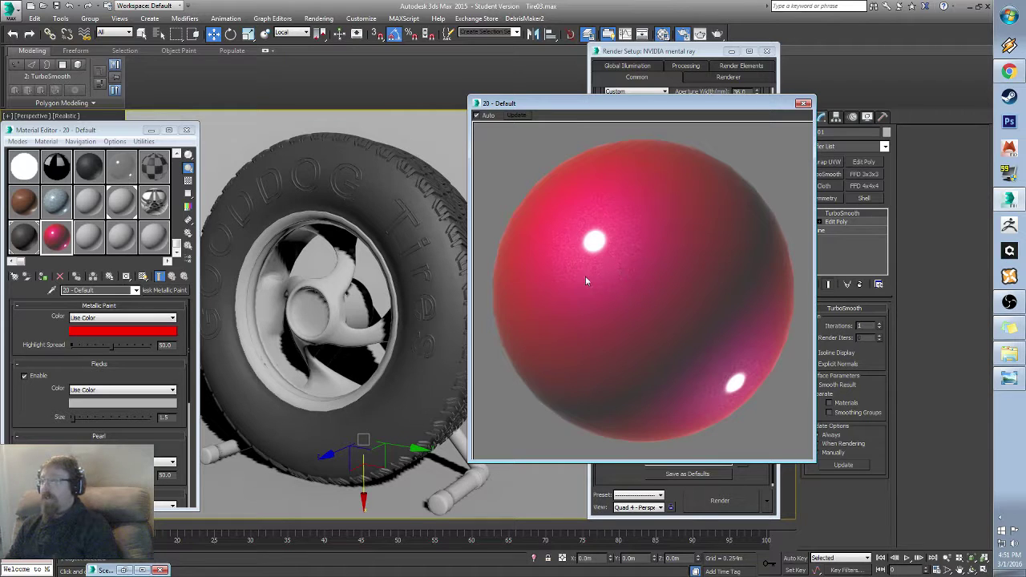
pyautogui.click(802, 102)
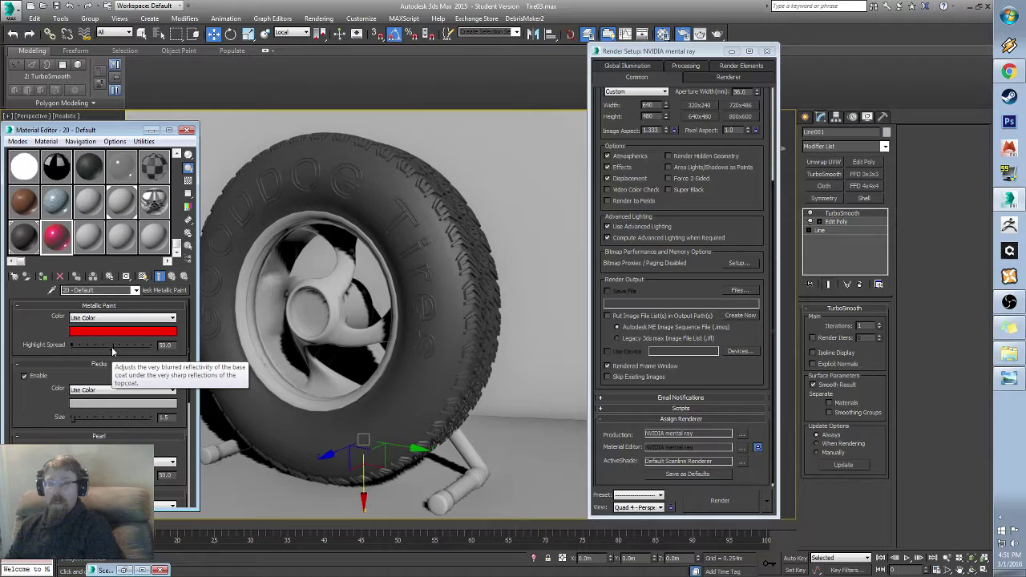
# Step: Slightly lower the metallic paint's highlight spread and enable its ambient occlusion
pyautogui.moveTo(112, 346); pyautogui.dragTo(107, 345)
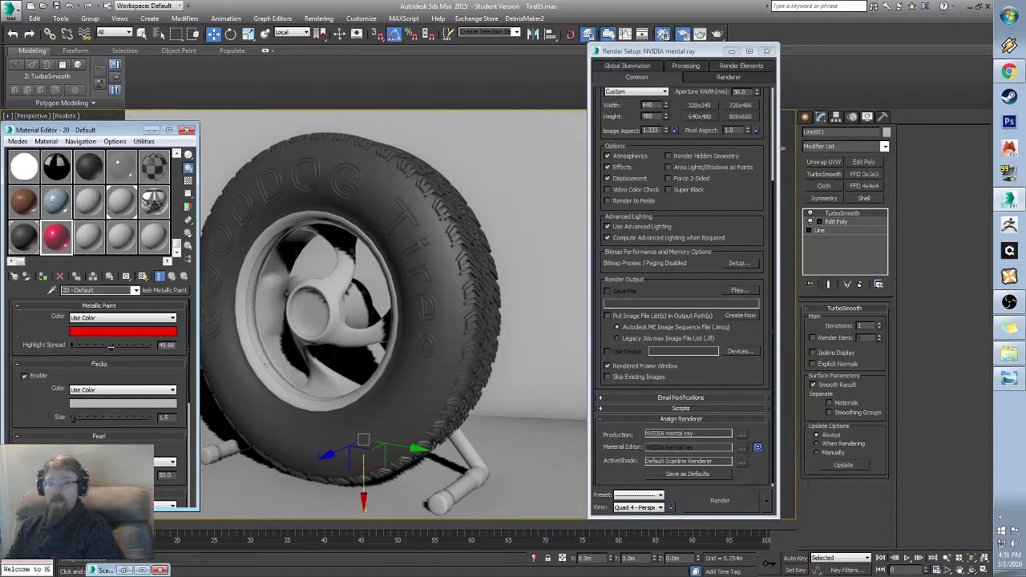
pyautogui.moveTo(174, 370); pyautogui.dragTo(175, 290)
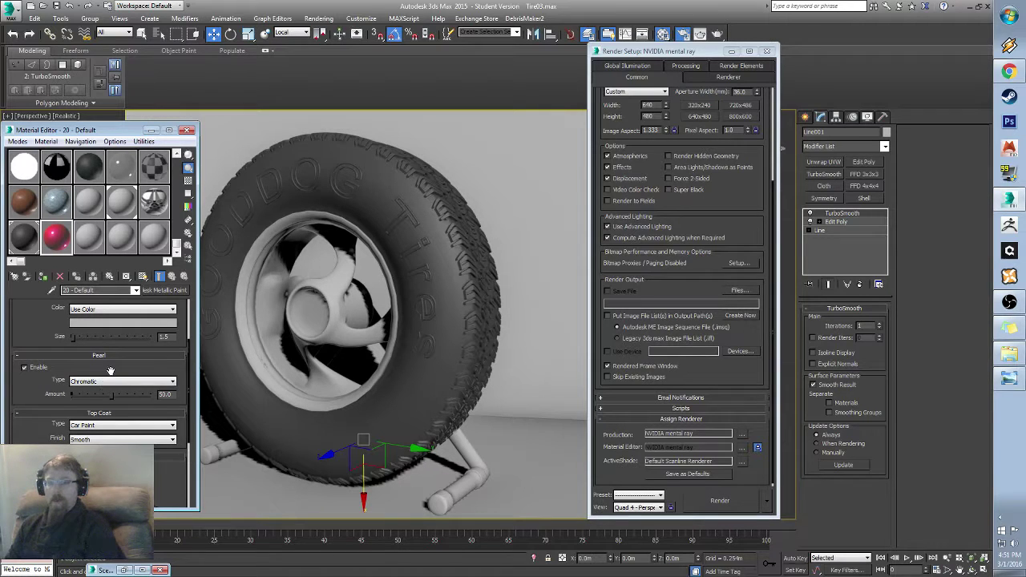
pyautogui.scroll(-3, 111, 371)
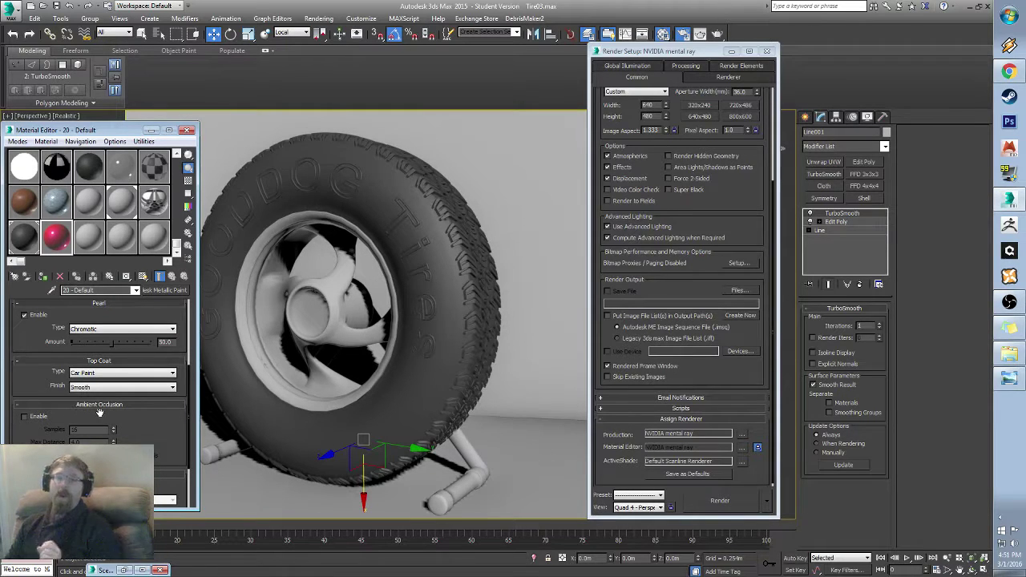
pyautogui.click(25, 417)
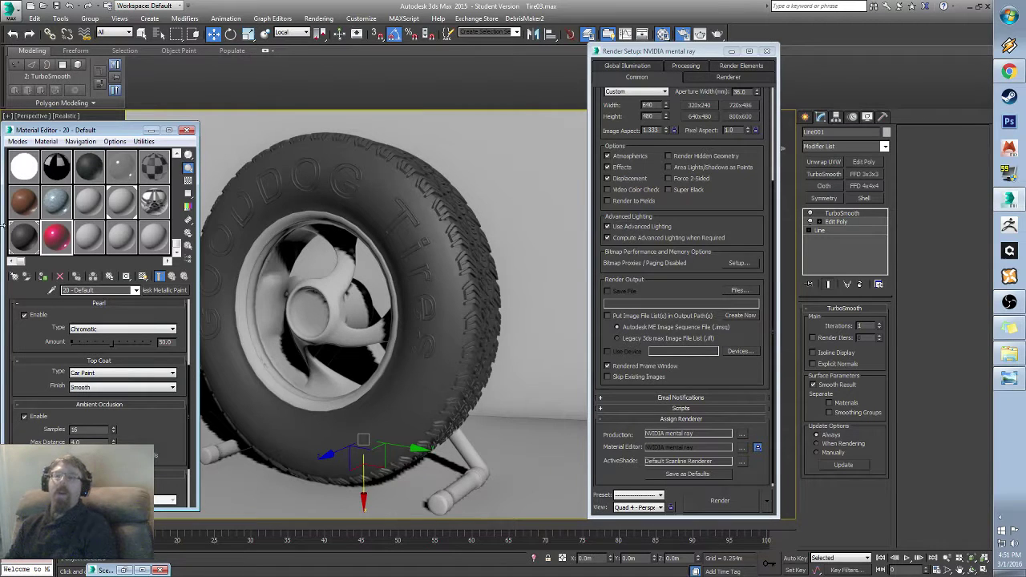
# Step: Return to the parameters of the rubber material 19 - Default
pyautogui.click(22, 242)
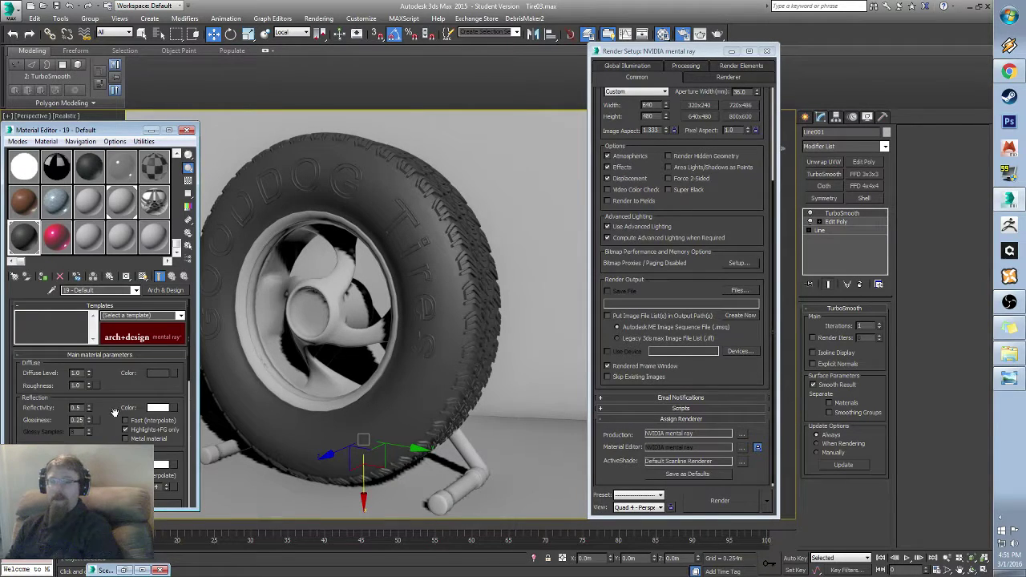
# Step: Enable Ambient Occlusion in the special effects of the dark Arch & Design tire material
pyautogui.moveTo(114, 411); pyautogui.dragTo(110, 290)
pyautogui.scroll(-5, 105, 434)
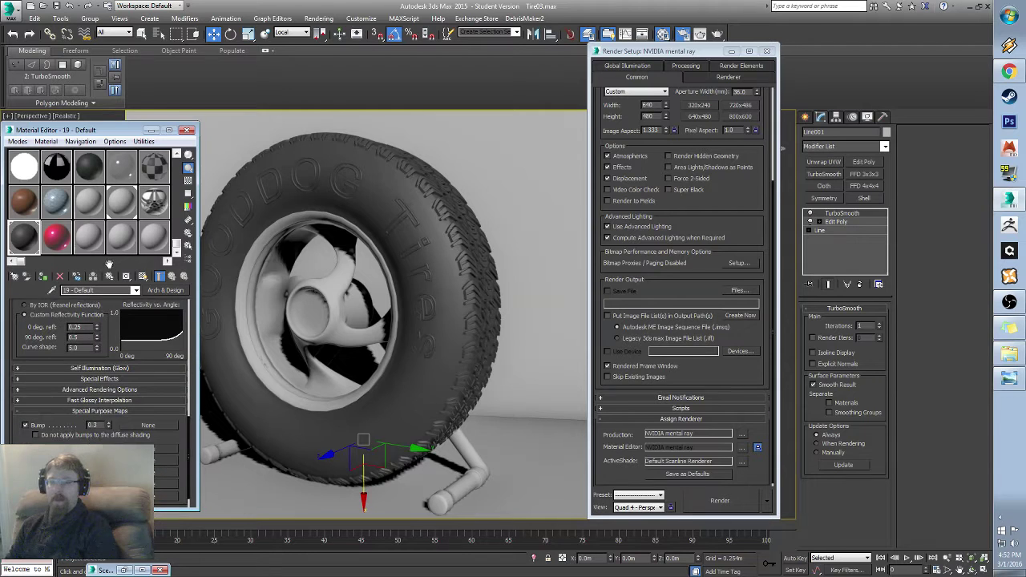
pyautogui.click(97, 377)
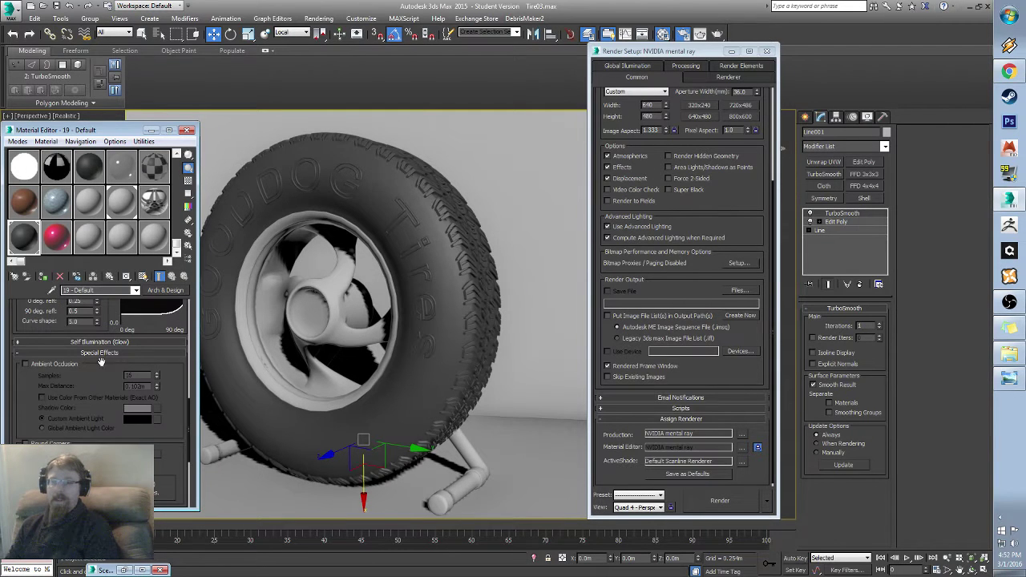
pyautogui.click(25, 364)
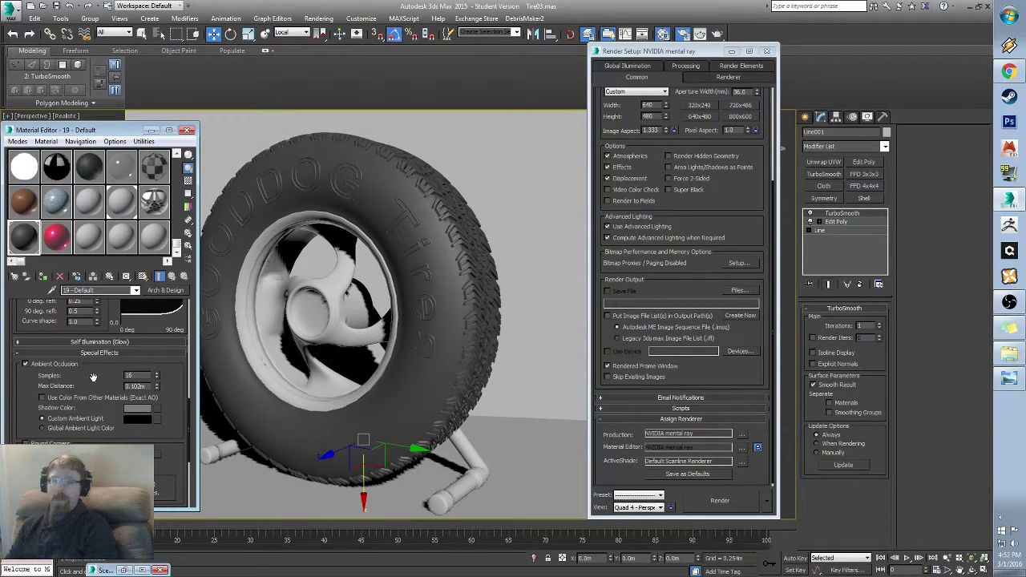
pyautogui.scroll(-3, 93, 377)
pyautogui.scroll(10, 124, 376)
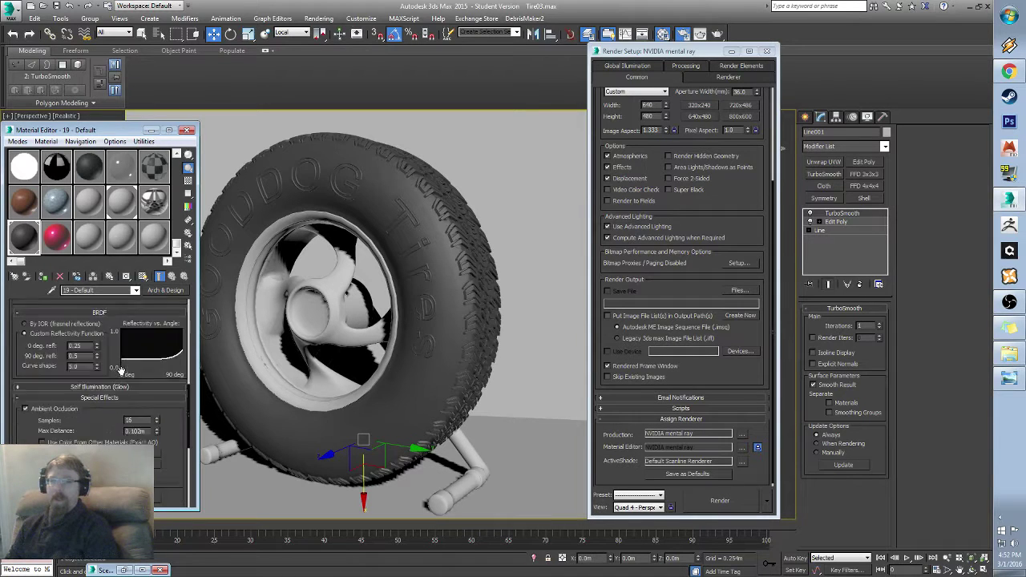
# Step: Change material 21 - Default to an Autodesk Metal material and set its metal type to Chrome
pyautogui.click(94, 242)
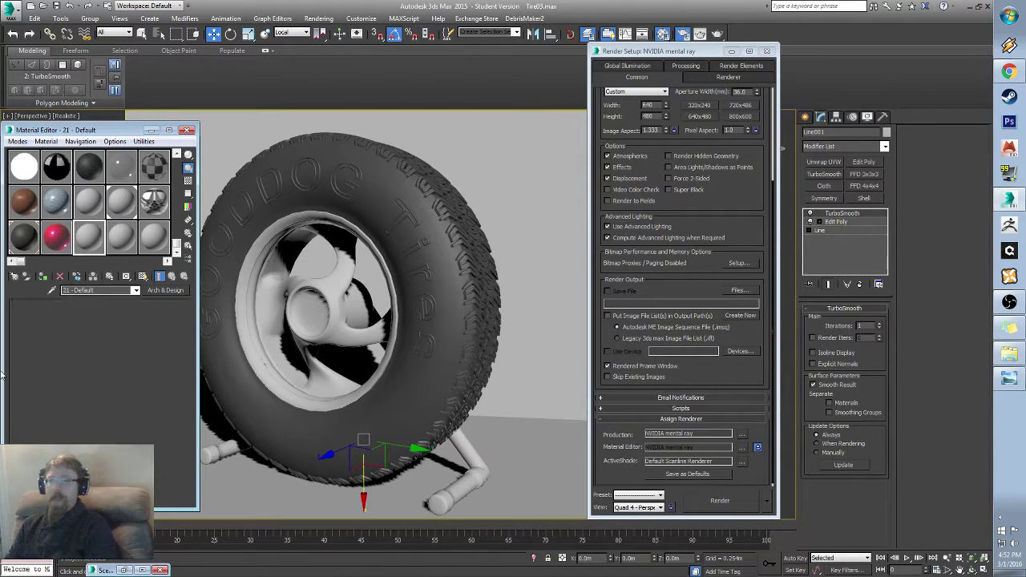
pyautogui.click(165, 290)
pyautogui.doubleClick(365, 393)
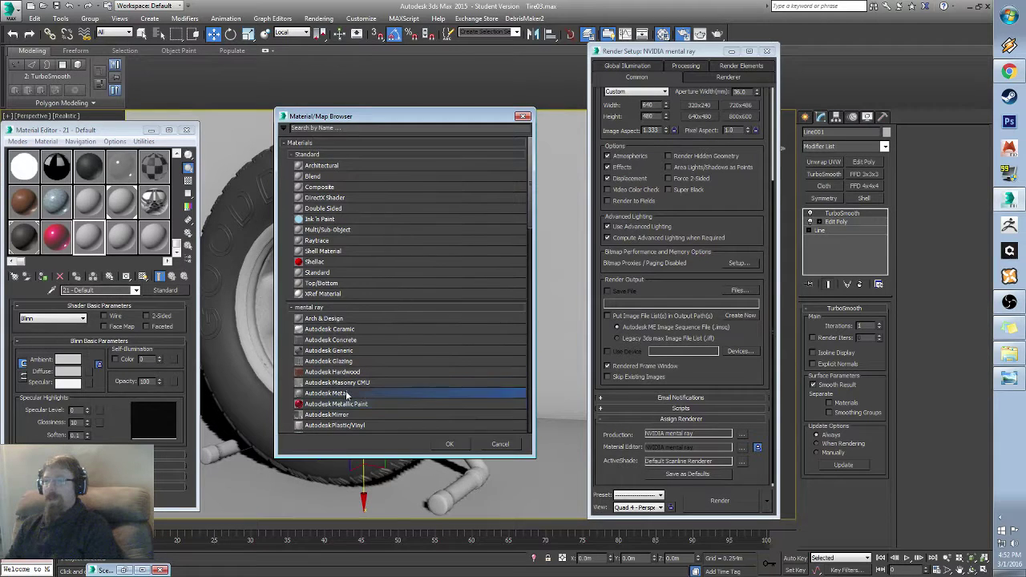
pyautogui.click(118, 319)
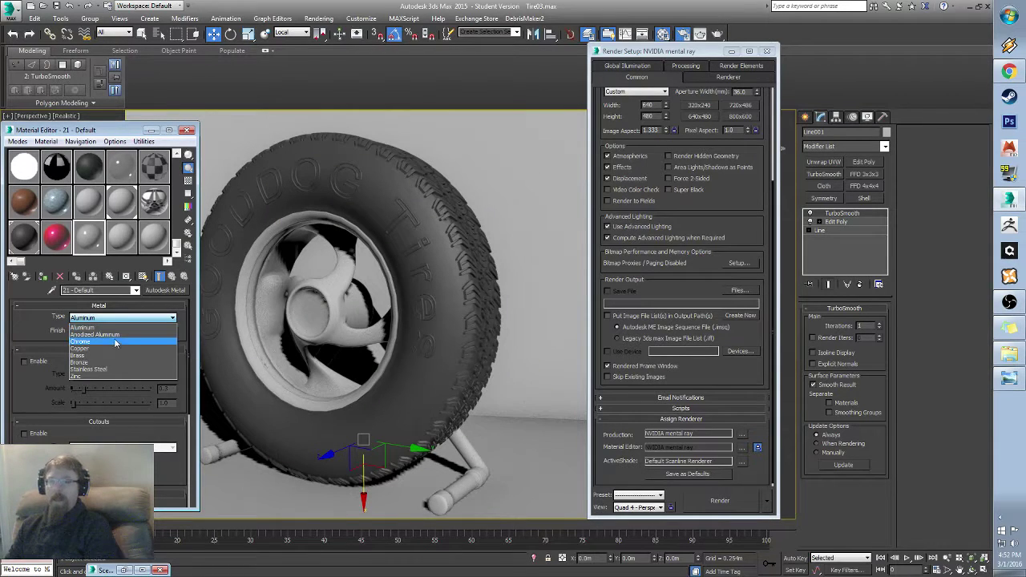
pyautogui.click(112, 342)
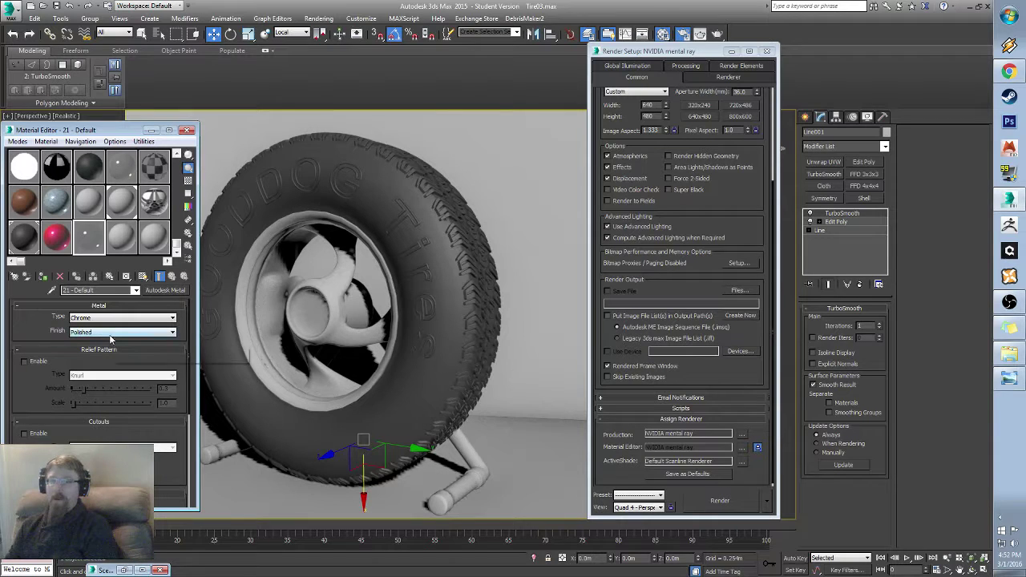
# Step: Enable Ambient Occlusion for the chrome material
pyautogui.moveTo(32, 397); pyautogui.dragTo(30, 301)
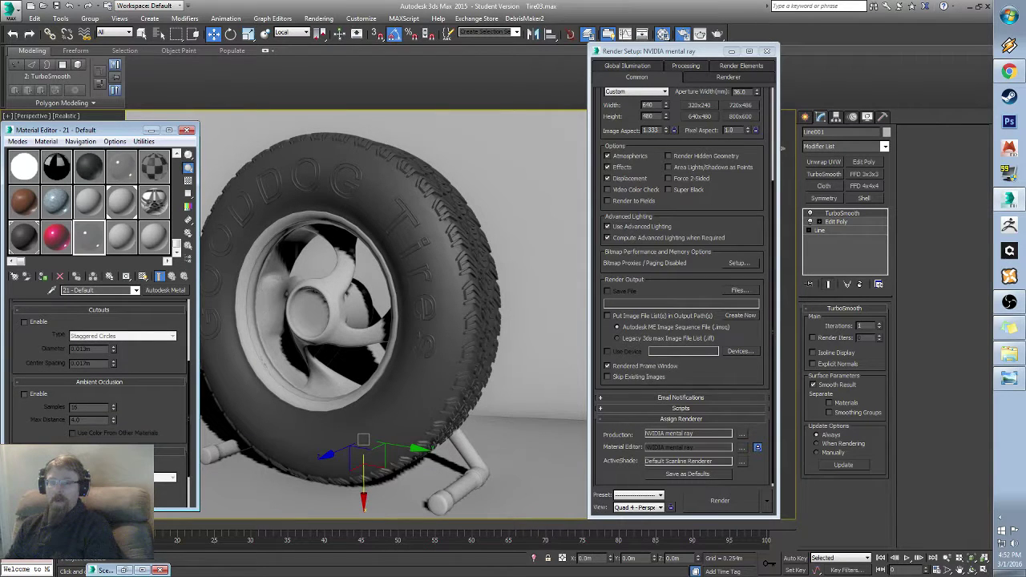
pyautogui.click(24, 394)
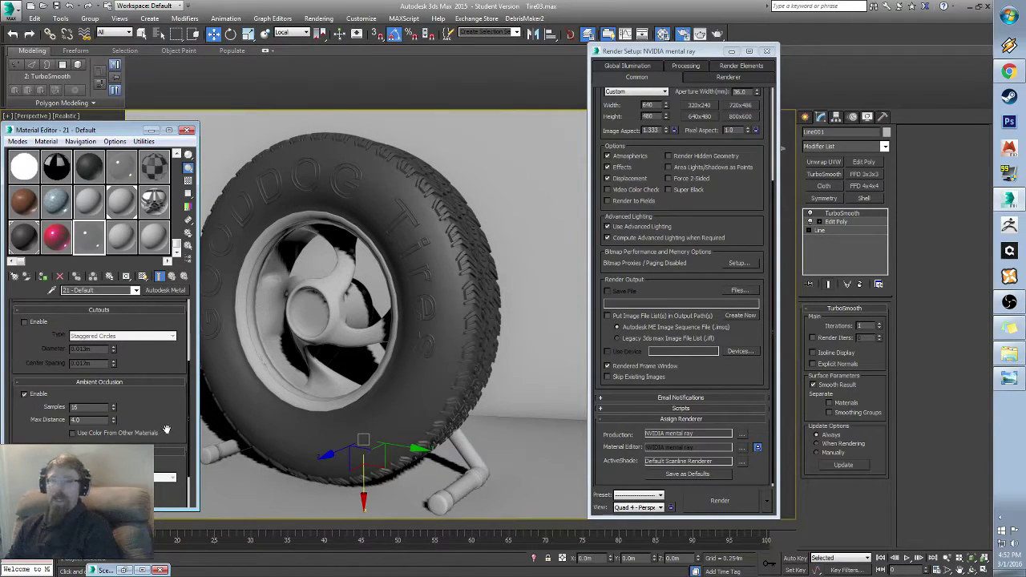
pyautogui.moveTo(166, 430); pyautogui.dragTo(164, 342)
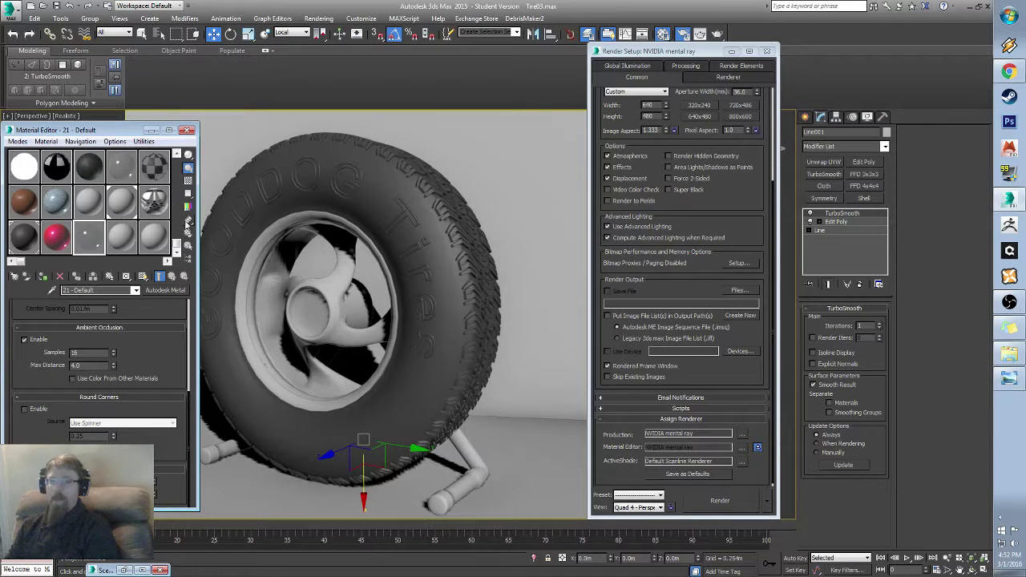
pyautogui.click(120, 236)
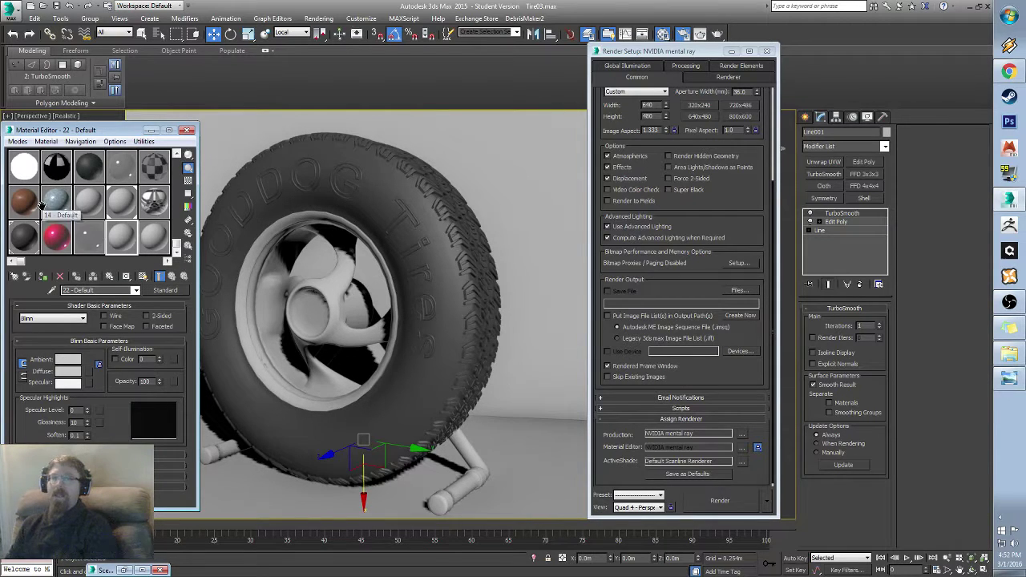
pyautogui.click(80, 210)
pyautogui.click(116, 207)
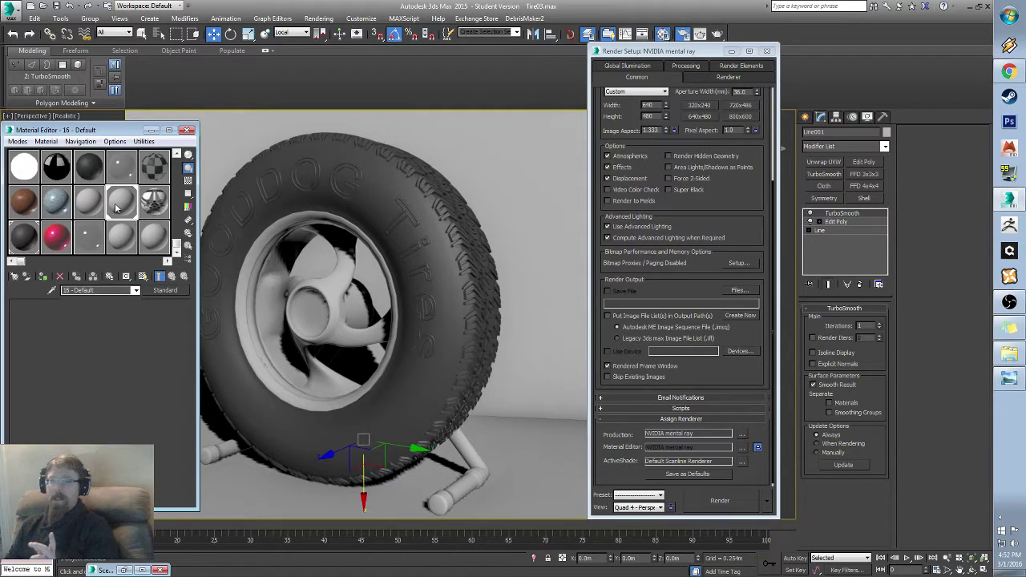
pyautogui.click(92, 245)
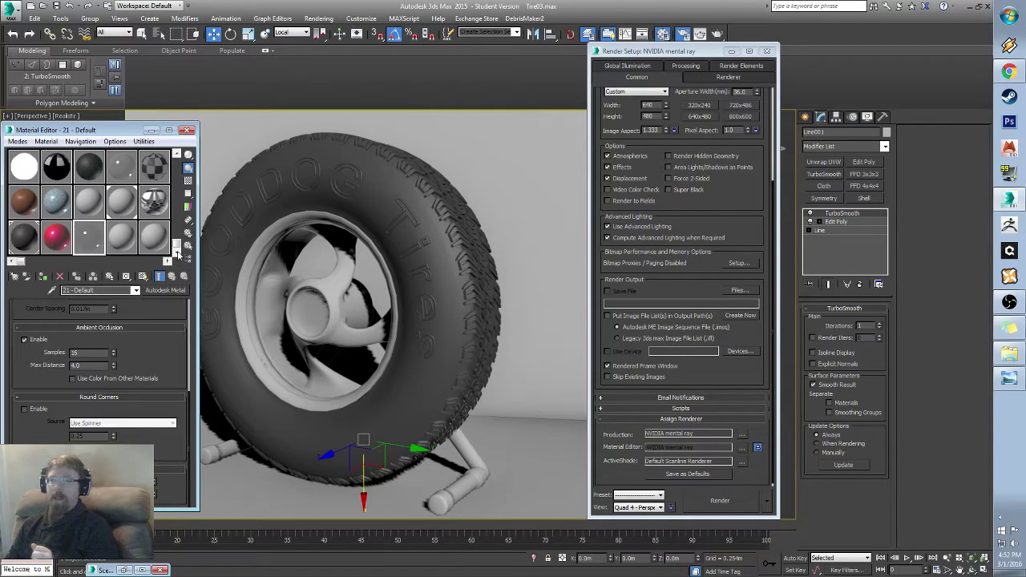
# Step: Change material 22 - Default to a Multi/Sub-Object material, discarding the old material
pyautogui.click(122, 239)
pyautogui.click(166, 292)
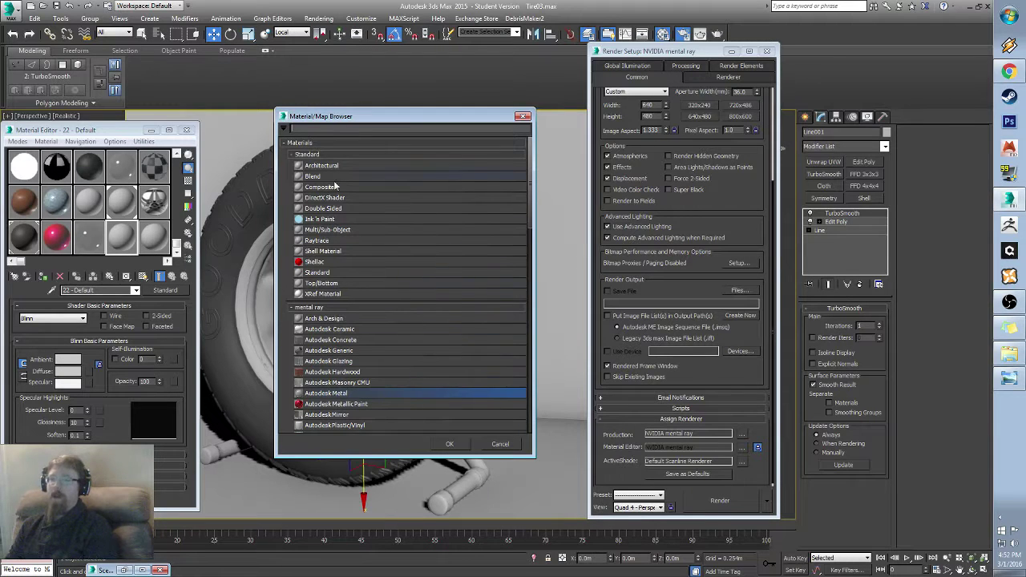
pyautogui.doubleClick(344, 230)
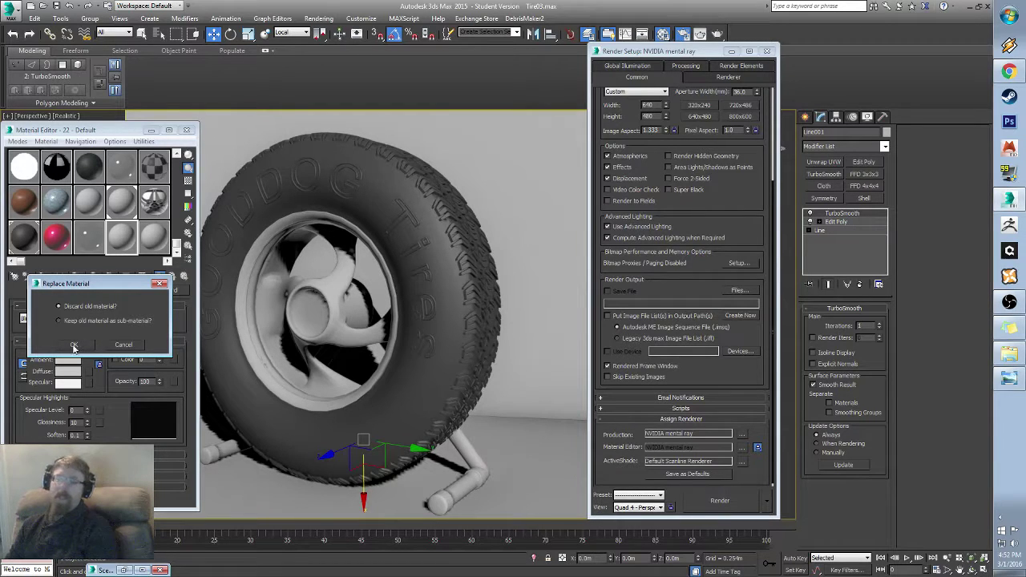
pyautogui.click(76, 345)
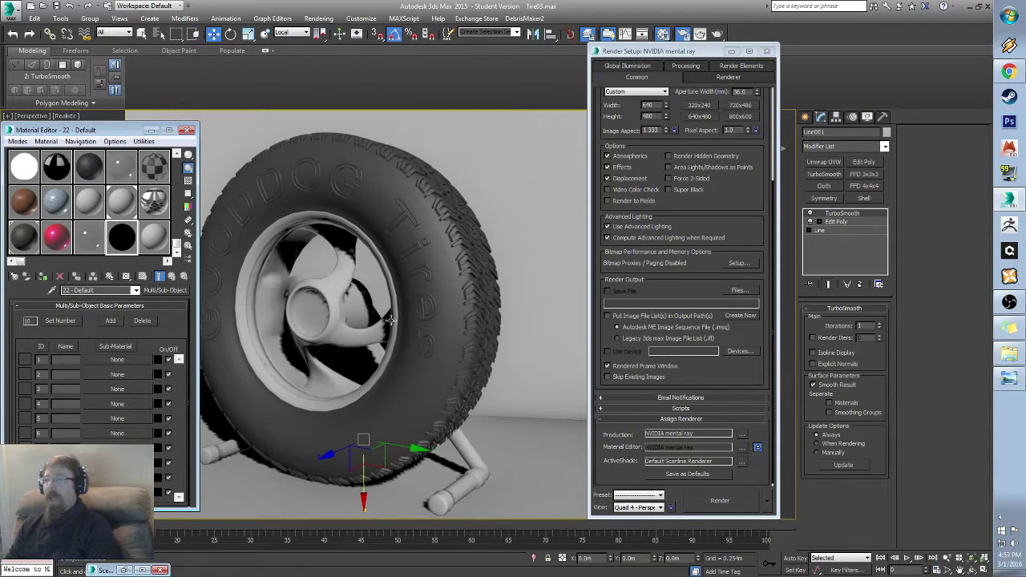
# Step: Enter polygon editing in the stand's Edit Poly modifier and select the polygons with material ID 1
pyautogui.click(464, 458)
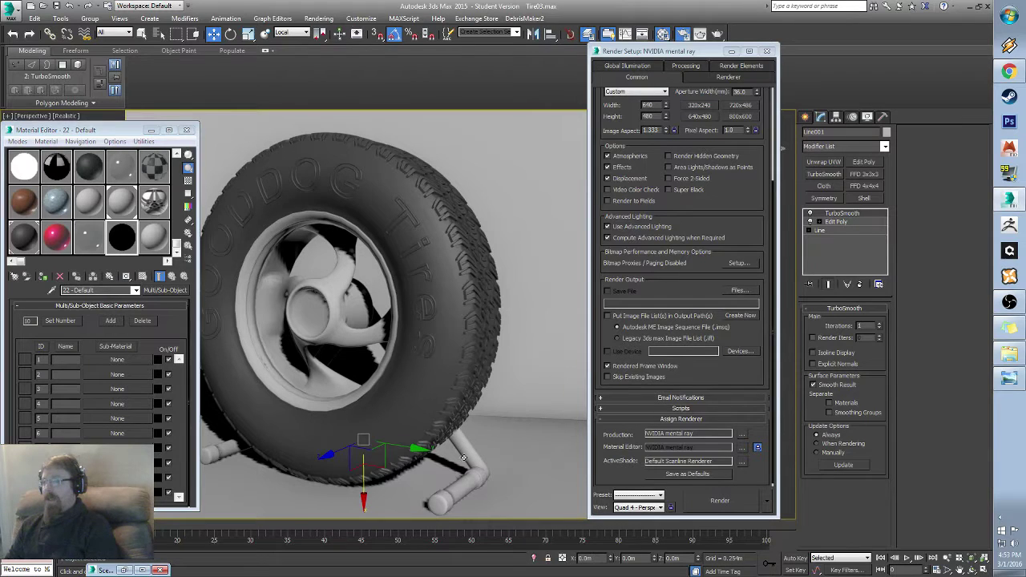
pyautogui.click(835, 223)
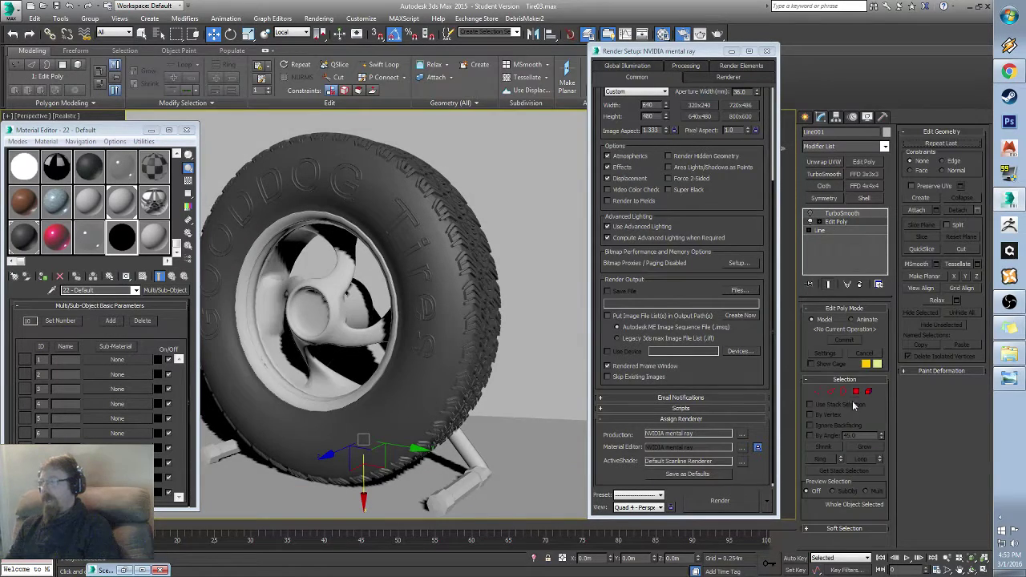
pyautogui.click(856, 392)
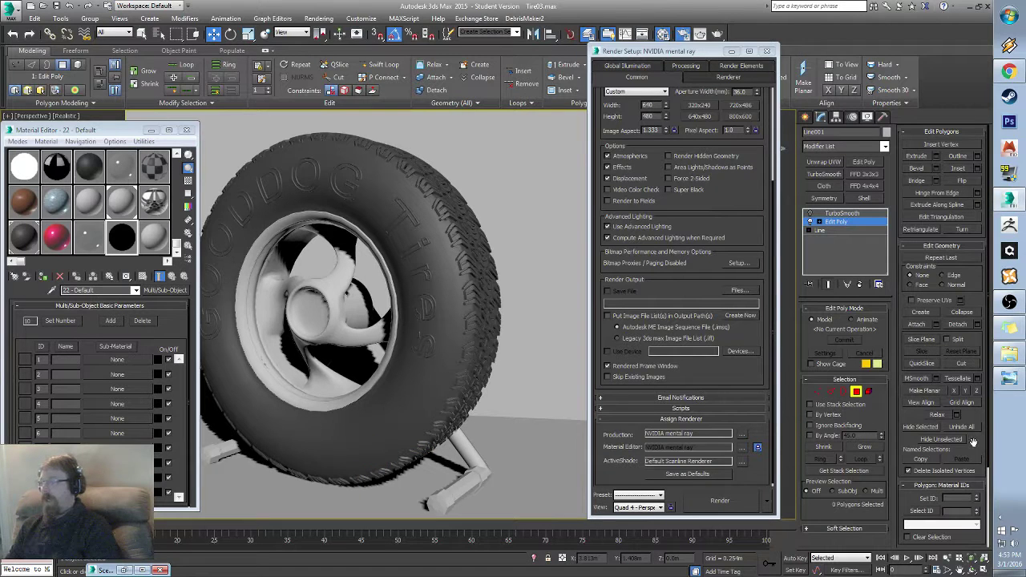
pyautogui.scroll(-3, 973, 440)
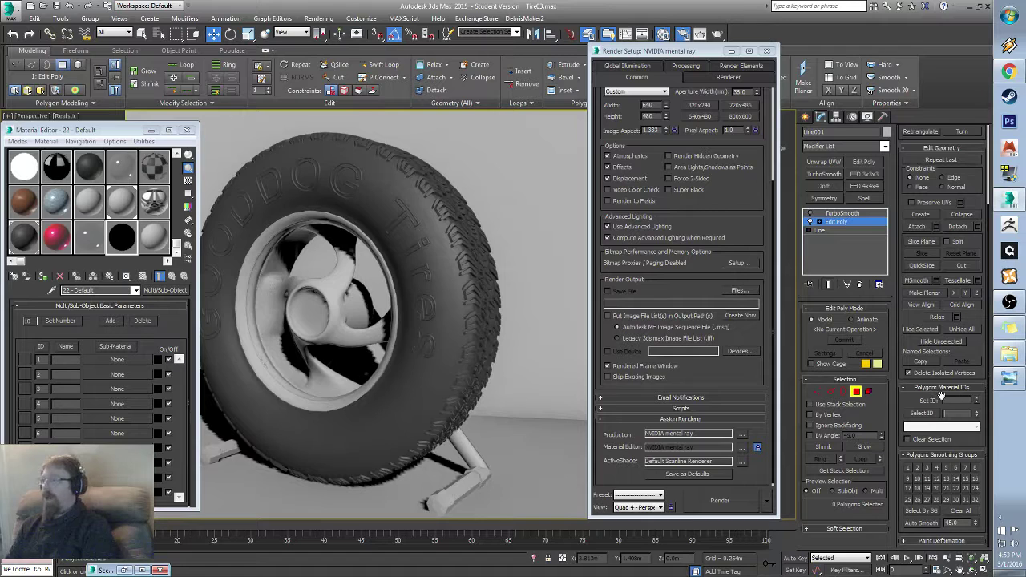
pyautogui.click(975, 416)
pyautogui.click(922, 412)
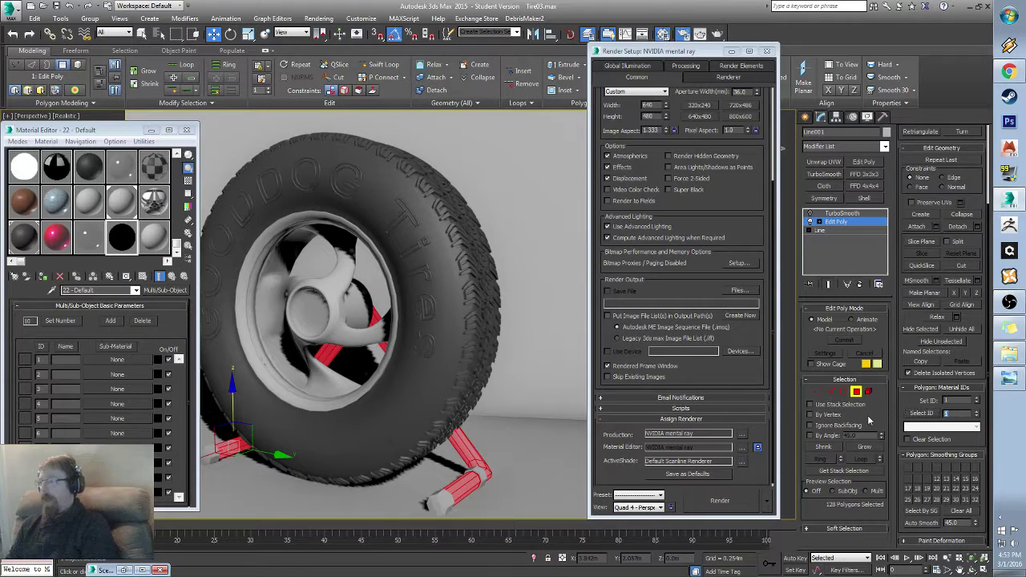
pyautogui.click(920, 414)
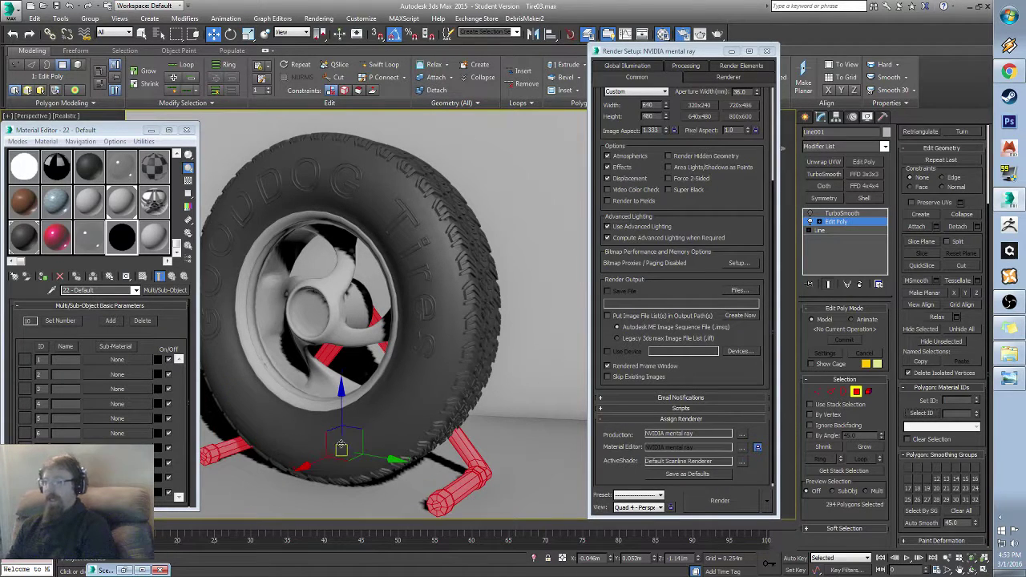
# Step: Clear the polygon selection and select the stand's polygons with material ID 2
pyautogui.click(582, 368)
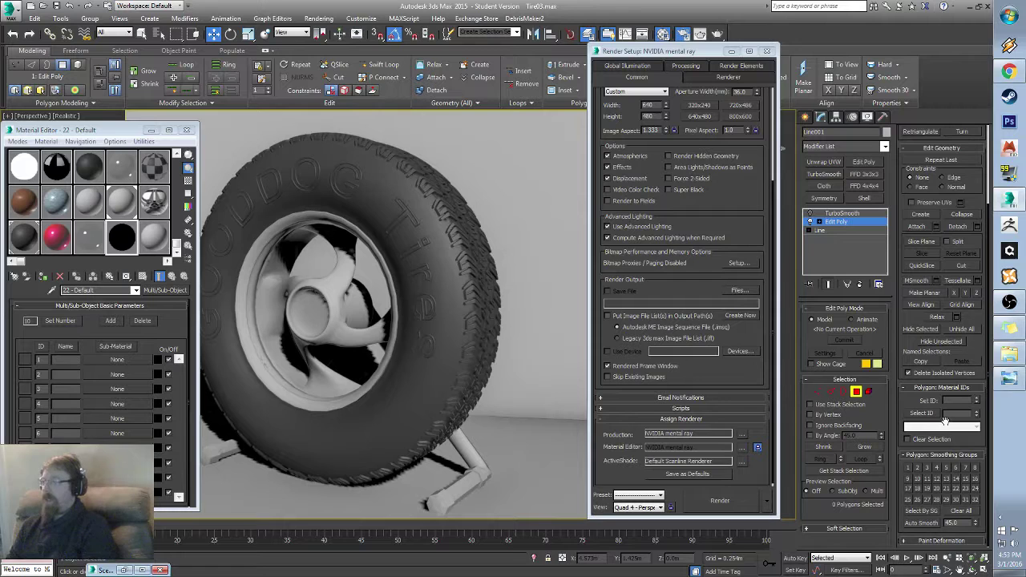
pyautogui.write('2')
pyautogui.click(921, 413)
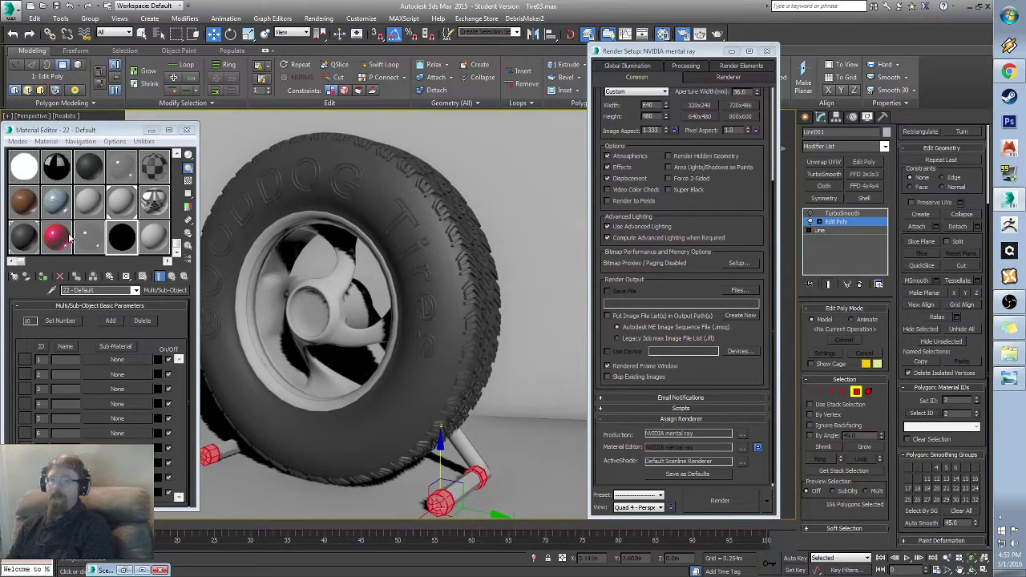
# Step: Copy the dark Arch & Design material into sub-material 2 and the chrome Autodesk Metal material into sub-material 1, both as copies
pyautogui.moveTo(17, 239); pyautogui.dragTo(106, 374)
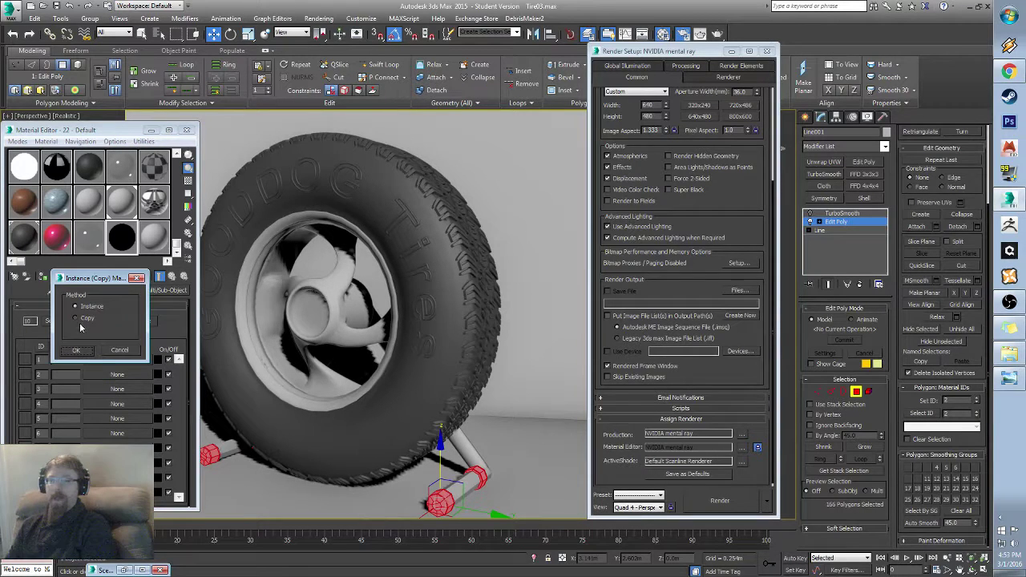
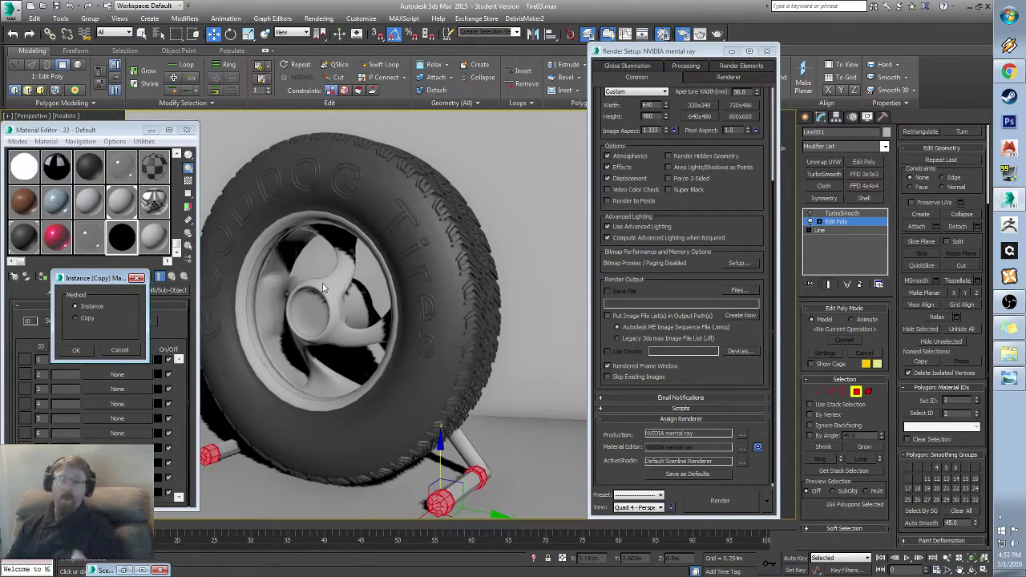
pyautogui.click(76, 319)
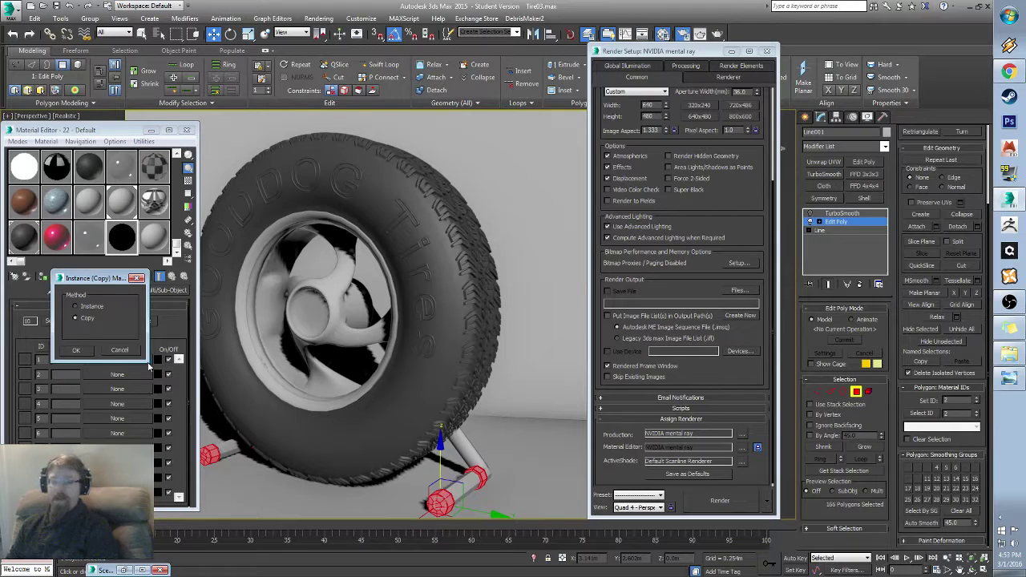
pyautogui.click(77, 351)
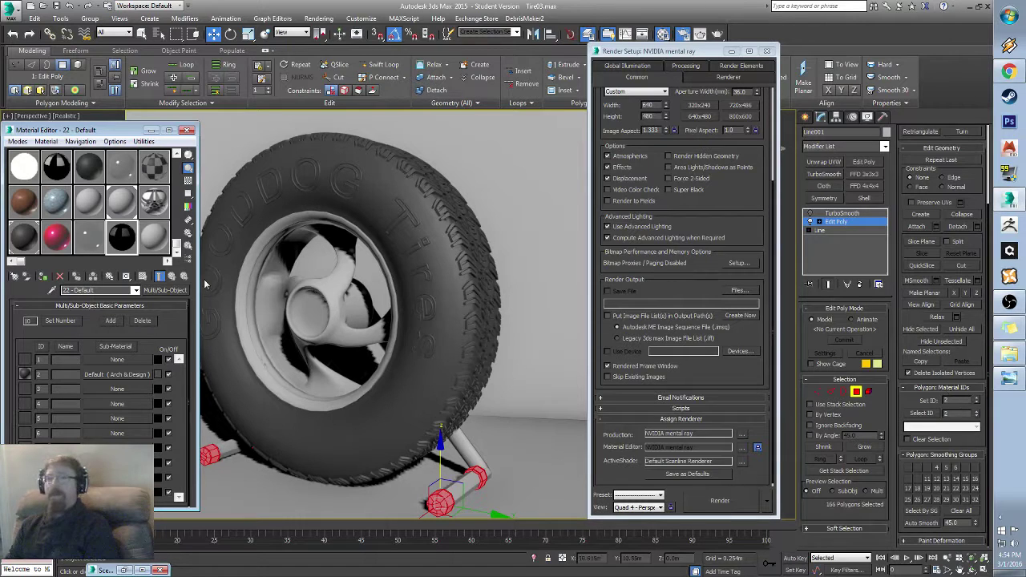
pyautogui.moveTo(87, 238); pyautogui.dragTo(104, 361)
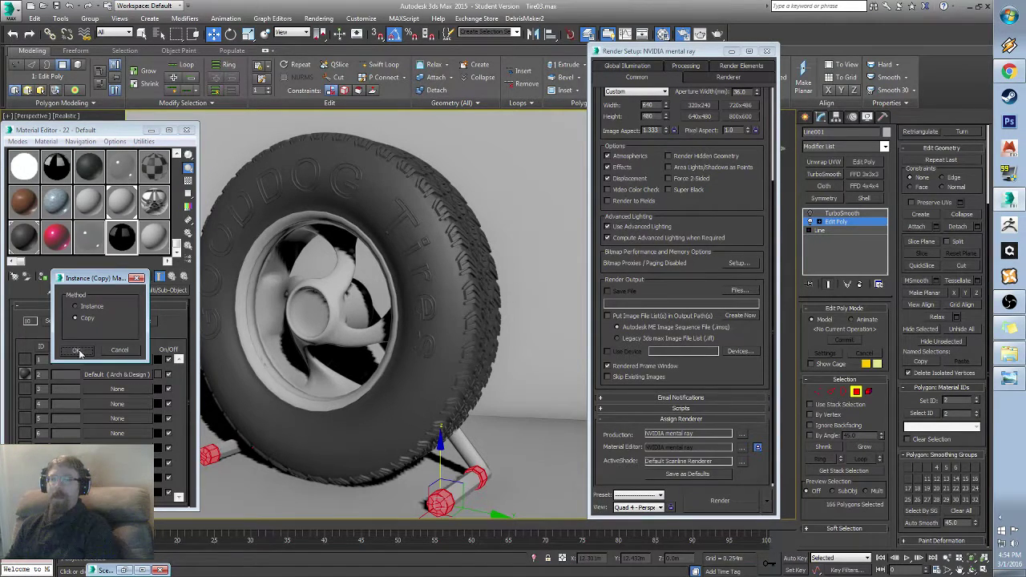
pyautogui.click(77, 351)
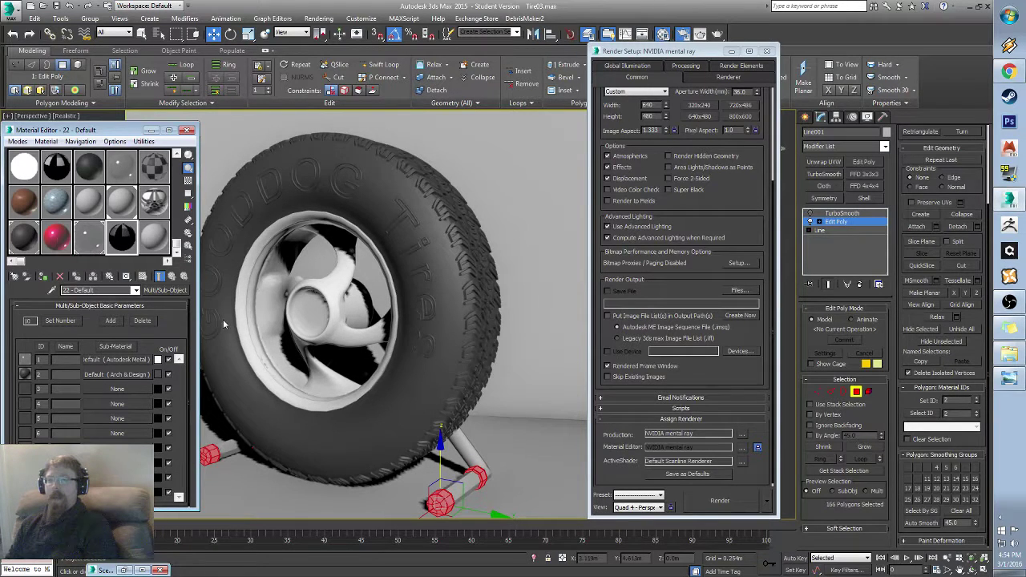
# Step: Apply the red metallic paint material to the wheel rim, and replace it with the chrome material
pyautogui.moveTo(56, 236); pyautogui.dragTo(333, 345)
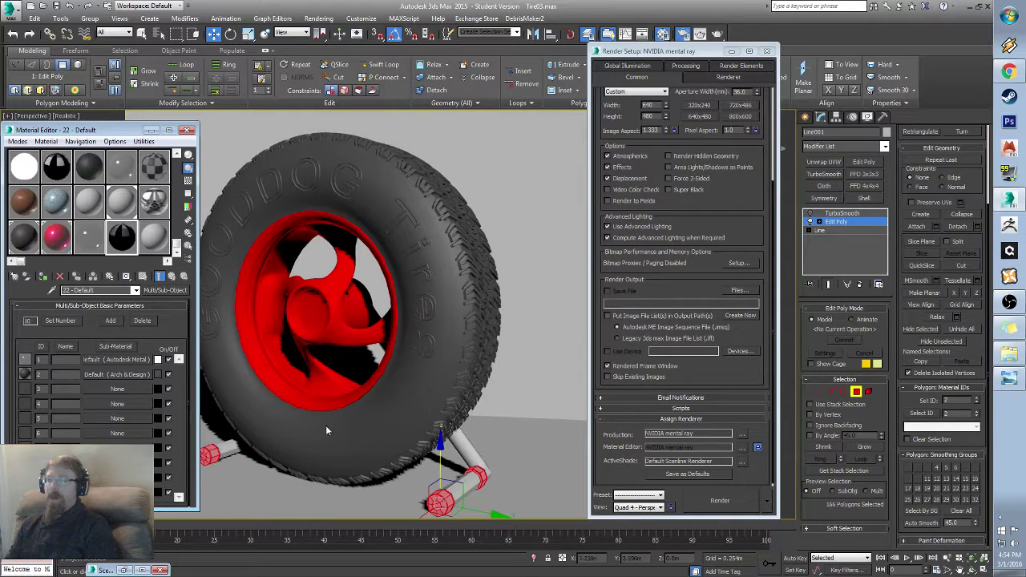
pyautogui.moveTo(93, 240); pyautogui.dragTo(294, 292)
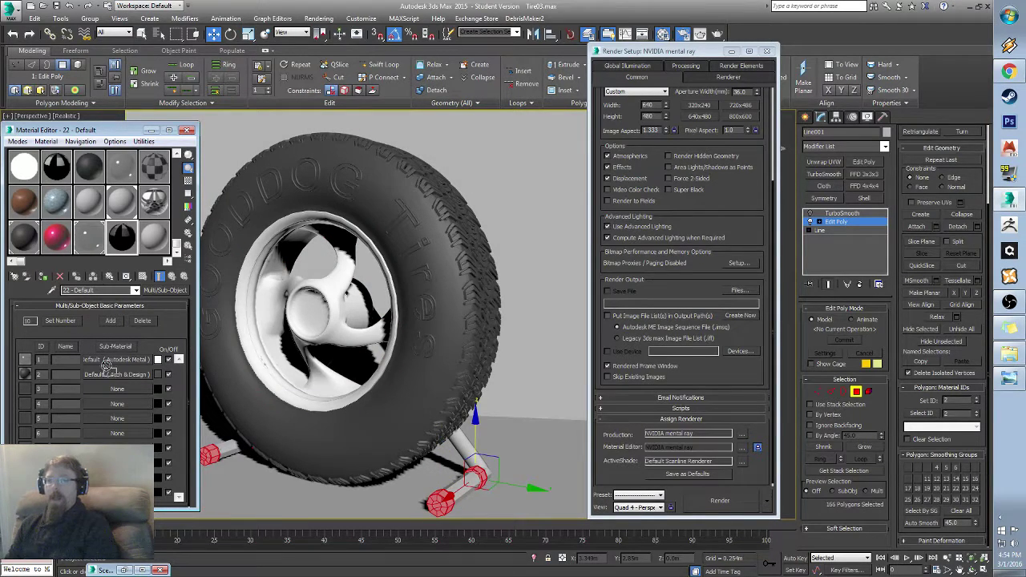
# Step: Replace sub-material 1 with a copy of the red Autodesk Metallic Paint material
pyautogui.moveTo(100, 363); pyautogui.dragTo(100, 360)
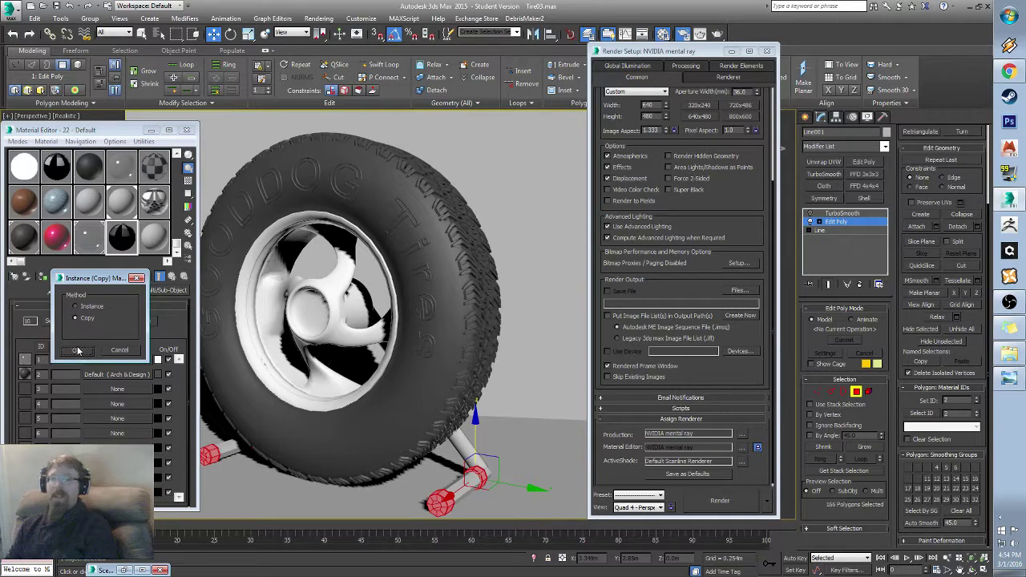
pyautogui.click(76, 353)
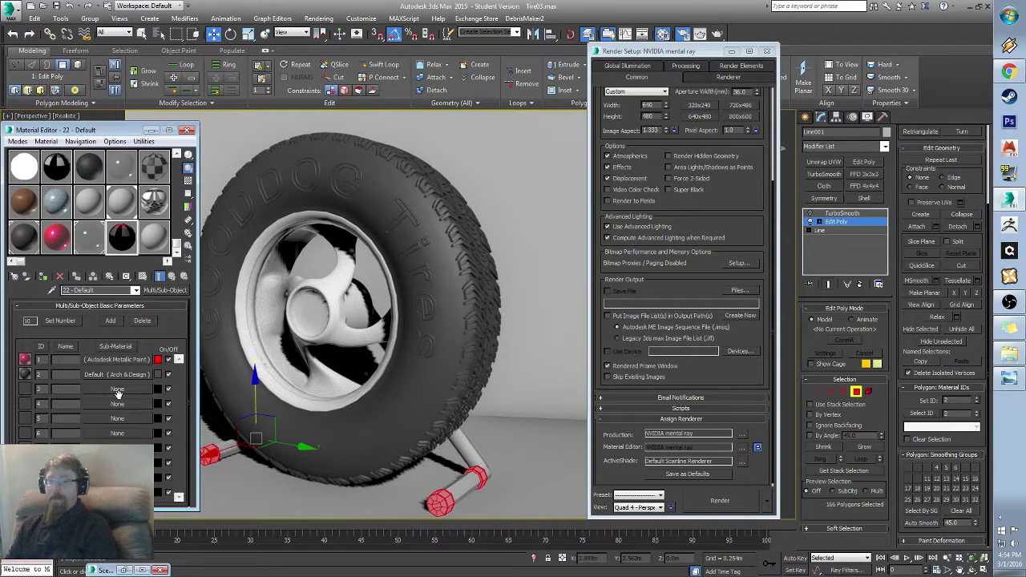
# Step: Leave polygon editing on the stand and minimize the Material Editor and Render Setup windows
pyautogui.click(441, 493)
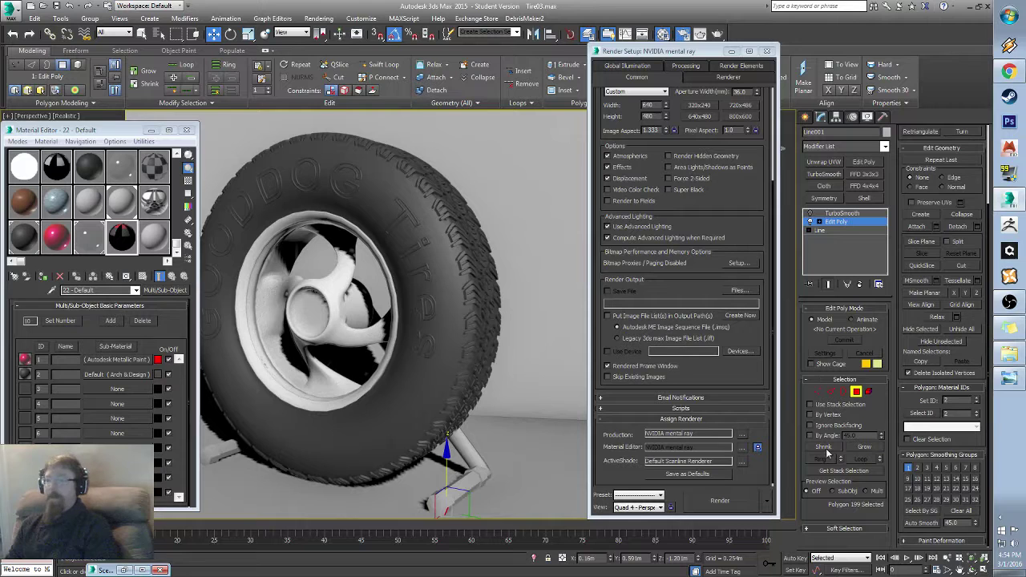
pyautogui.click(856, 392)
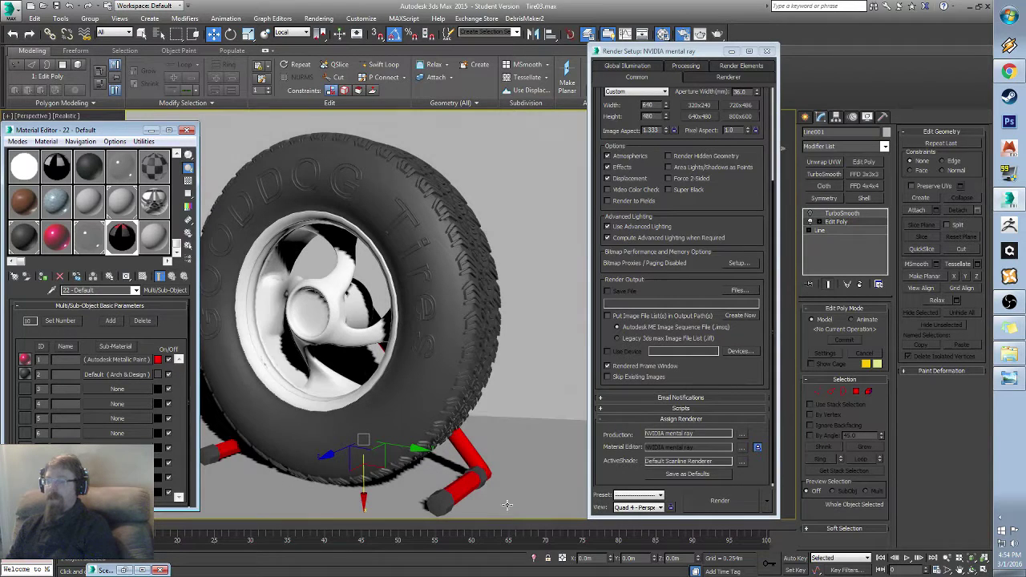
pyautogui.click(152, 130)
pyautogui.click(731, 51)
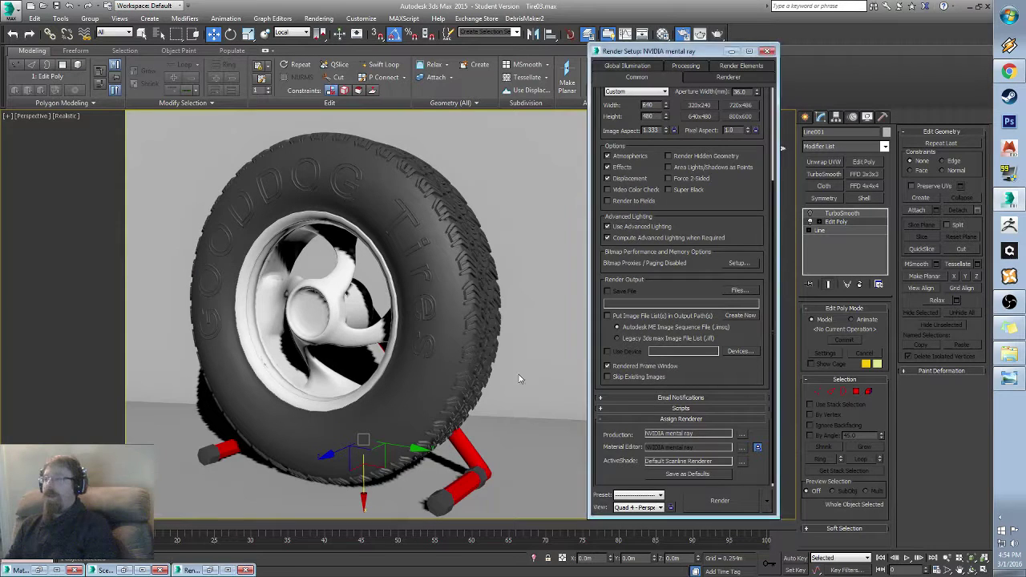
# Step: Frame the tire and stand in the perspective view, create a camera from that view, and display the camera view
pyautogui.moveTo(408, 388); pyautogui.dragTo(457, 384, button='middle')
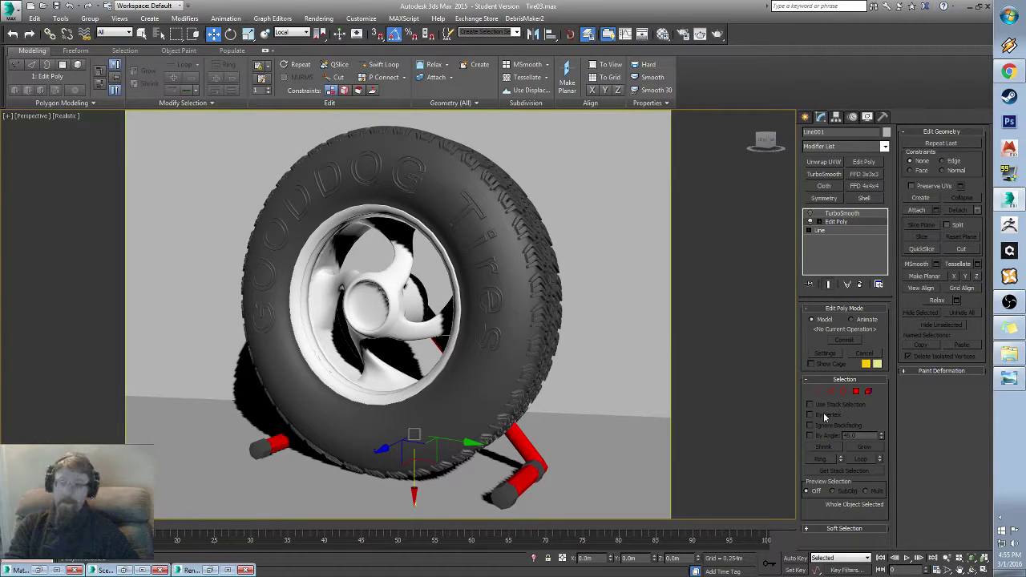
pyautogui.hotkey('ctrl', 'c')
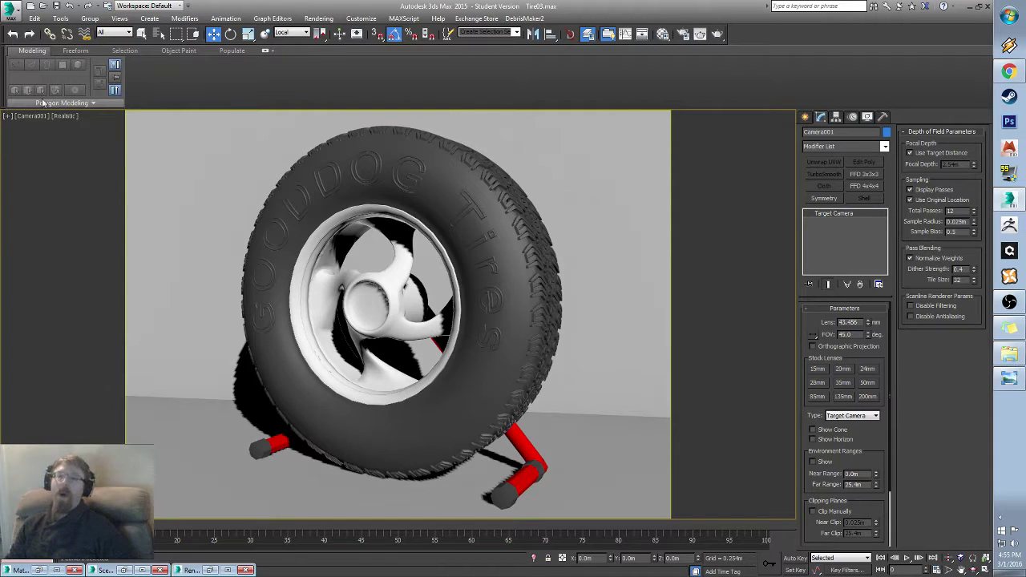
pyautogui.press('p')
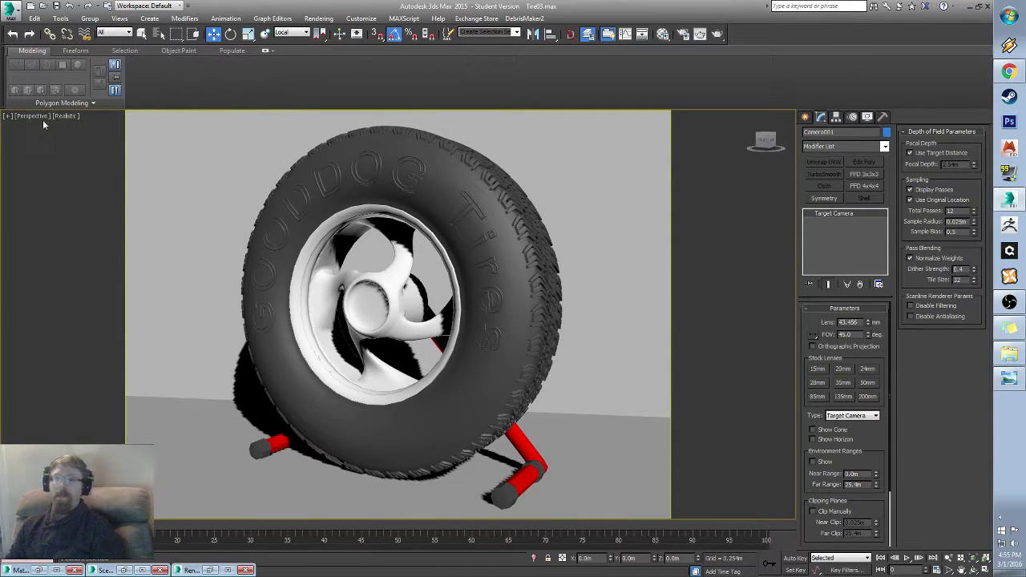
pyautogui.press('c')
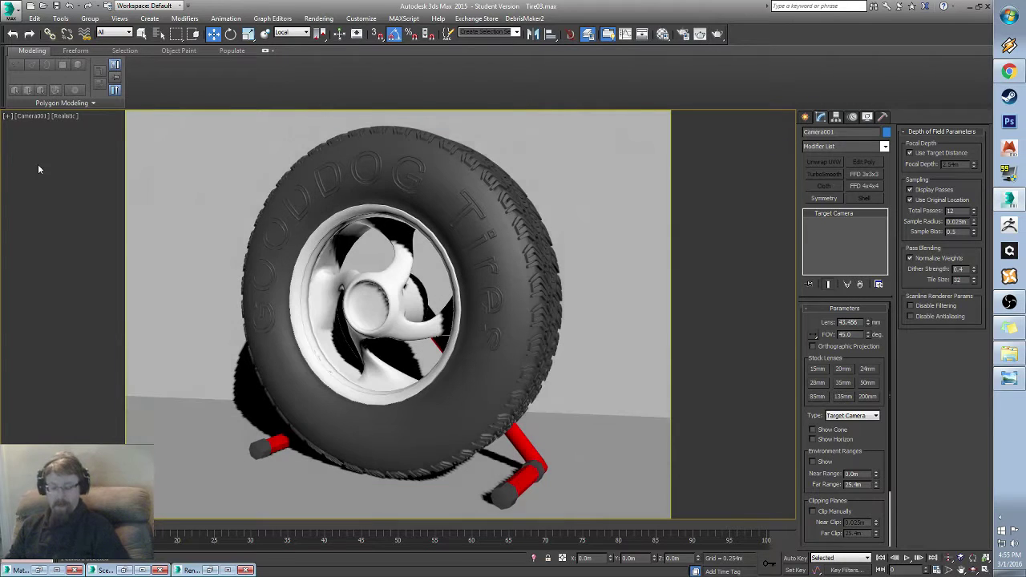
# Step: Examine the new camera's placement around the tire from the perspective view and return to the camera view
pyautogui.press('p')
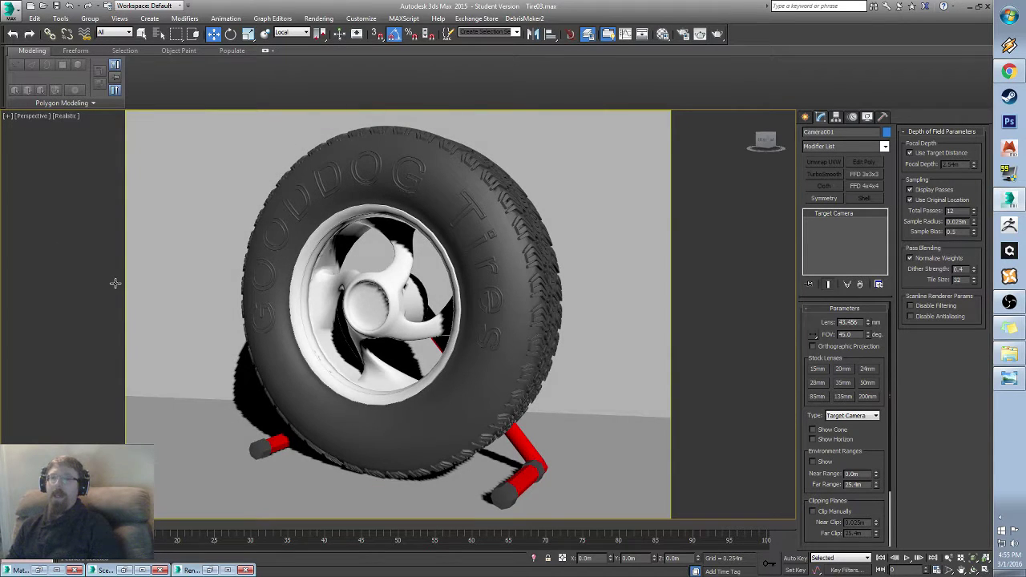
pyautogui.scroll(-6, 363, 345)
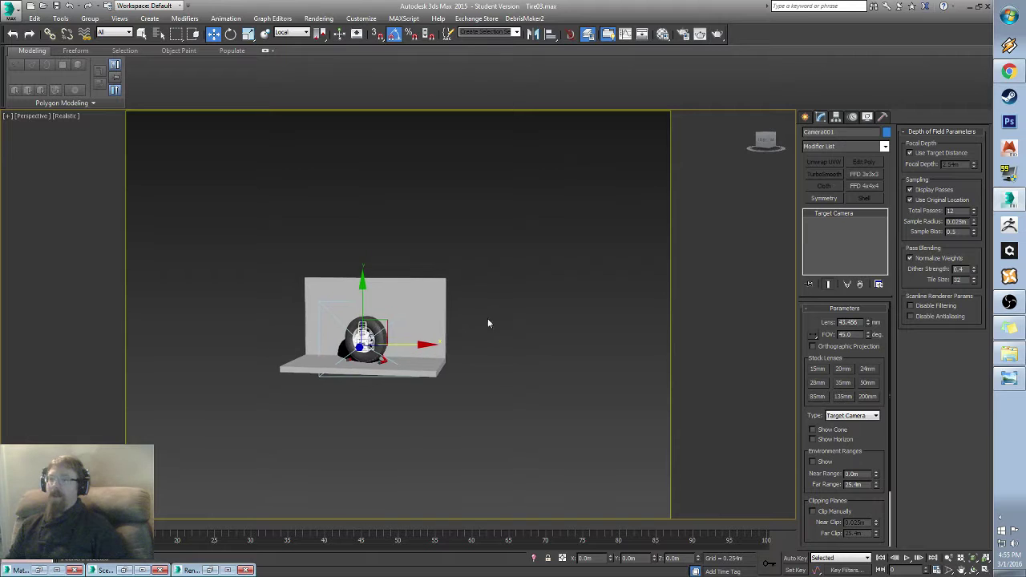
pyautogui.keyDown('alt'); pyautogui.moveTo(404, 304); pyautogui.dragTo(335, 355, button='middle'); pyautogui.keyUp('alt')
pyautogui.scroll(5, 335, 356)
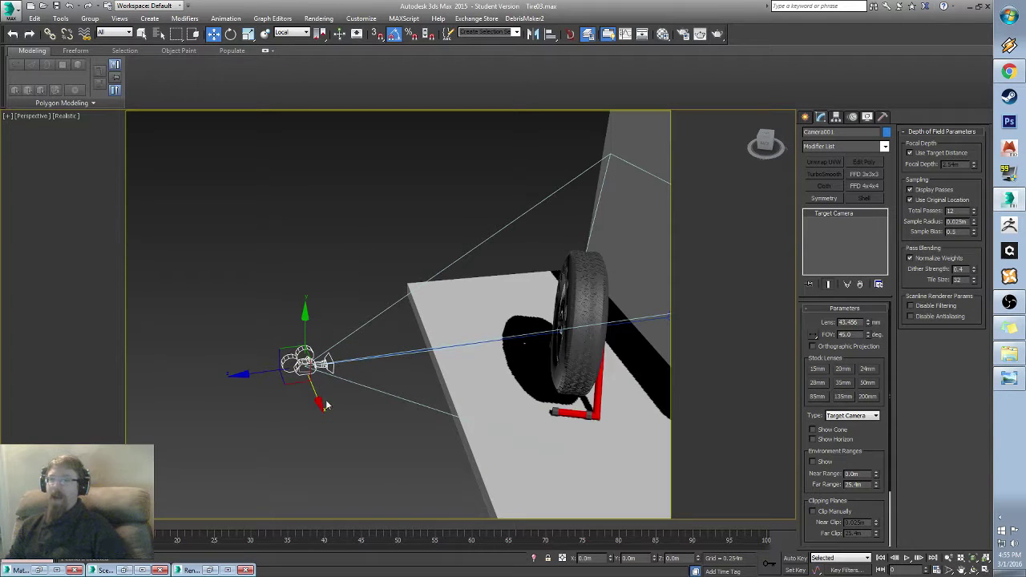
pyautogui.keyDown('alt'); pyautogui.moveTo(325, 405); pyautogui.dragTo(296, 348, button='middle'); pyautogui.keyUp('alt')
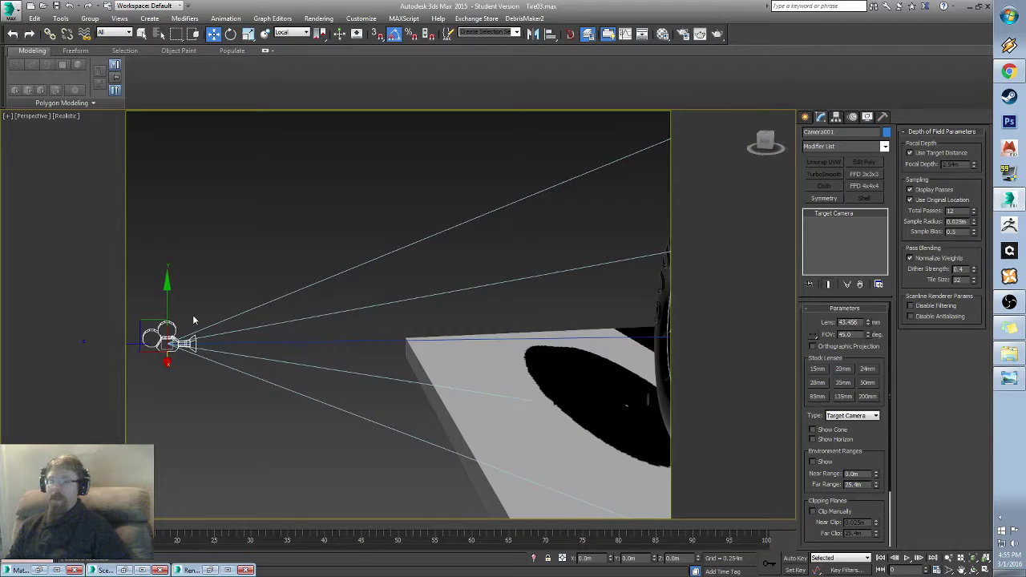
pyautogui.moveTo(478, 345); pyautogui.dragTo(523, 389, button='middle')
pyautogui.scroll(-6, 355, 353)
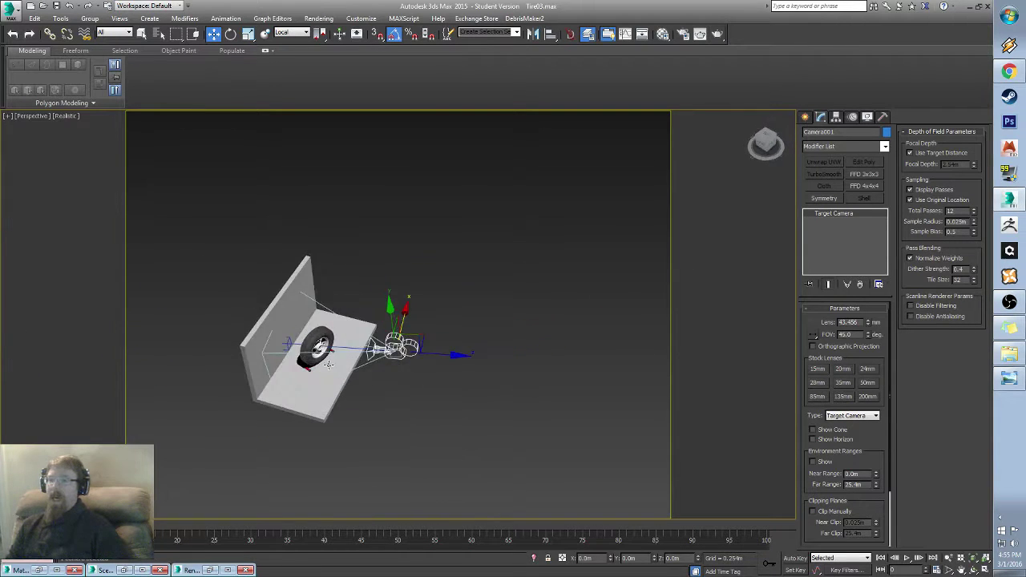
pyautogui.scroll(-6, 473, 373)
pyautogui.moveTo(327, 364); pyautogui.dragTo(384, 394, button='middle')
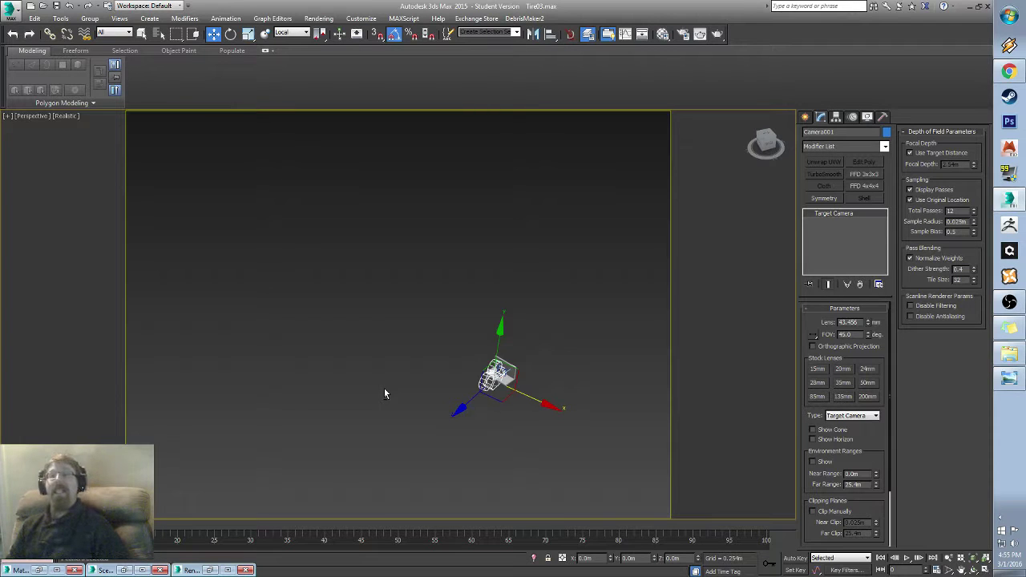
pyautogui.press('c')
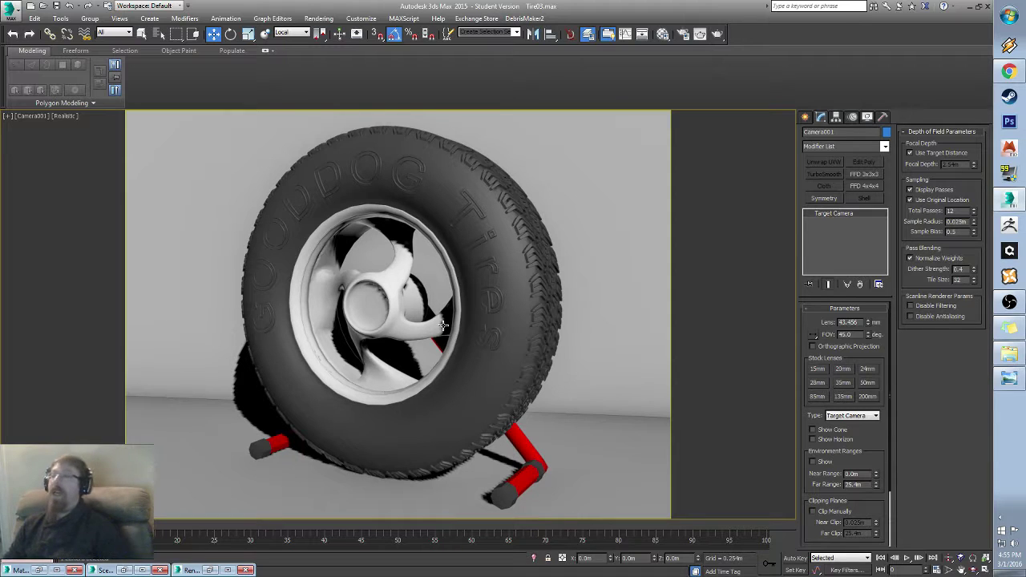
# Step: Rename the camera as Main Cam
pyautogui.click(858, 132)
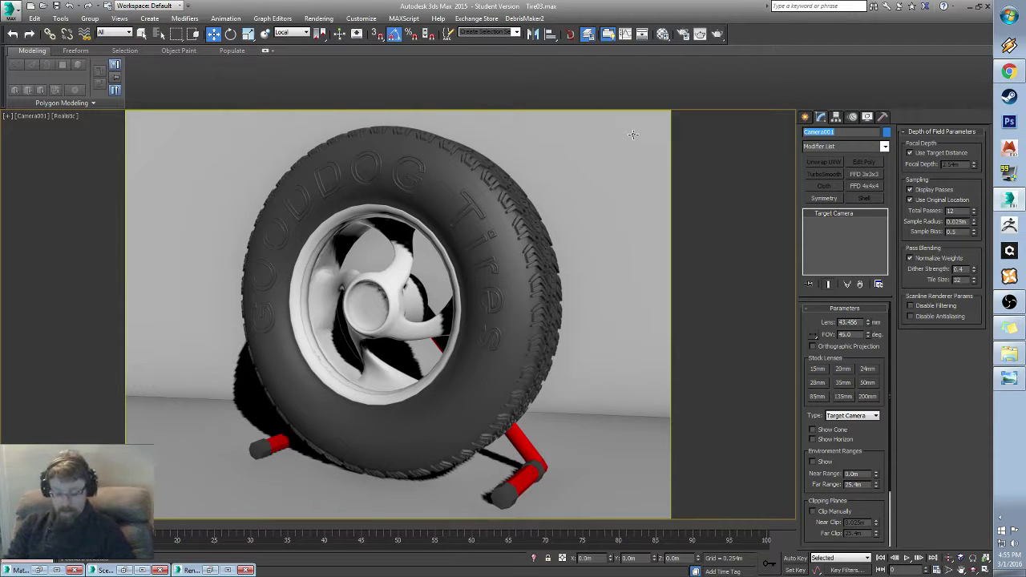
pyautogui.write('Main Cam')
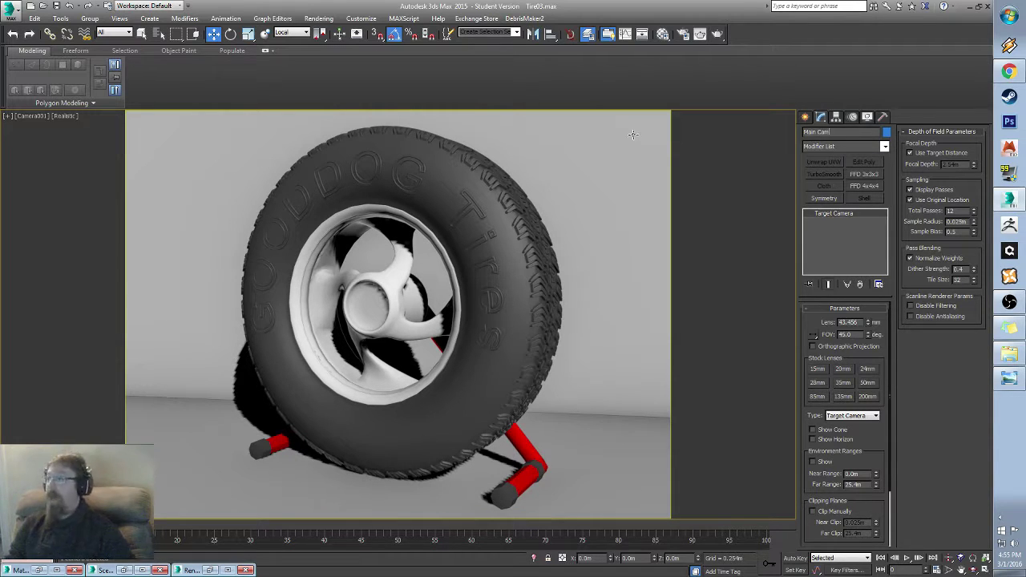
pyautogui.press('Return')
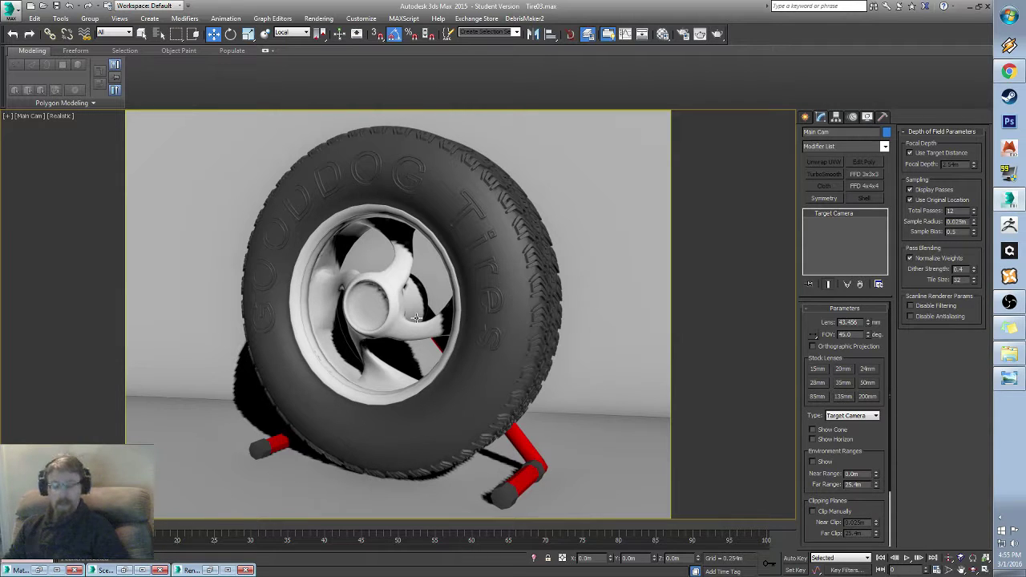
# Step: Add a Standard mr Area Spot light in the perspective view, starting in front of the floor and backdrop, with its target at the tire
pyautogui.press('p')
pyautogui.press('z')
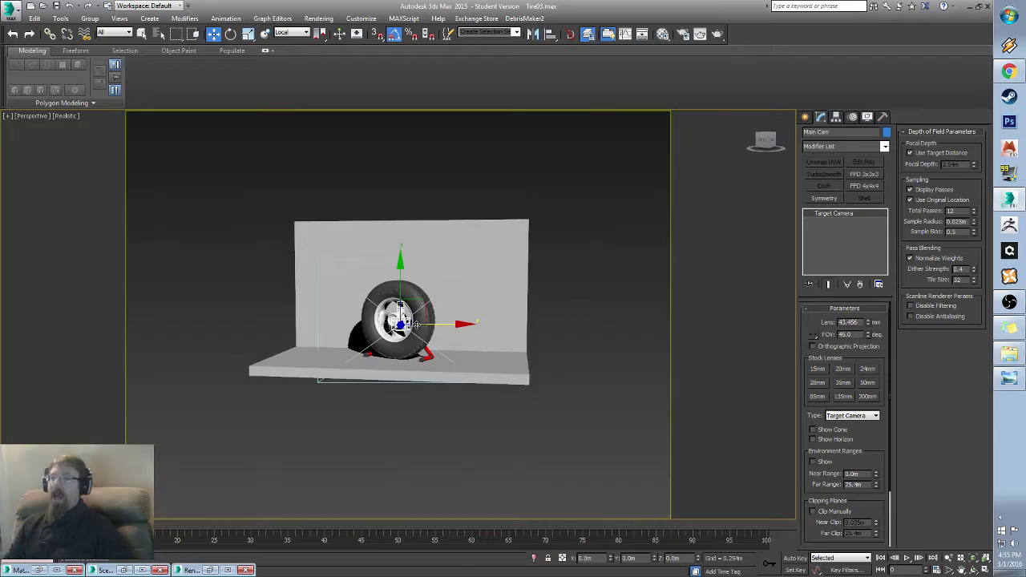
pyautogui.keyDown('alt'); pyautogui.moveTo(415, 321); pyautogui.dragTo(378, 354, button='middle'); pyautogui.keyUp('alt')
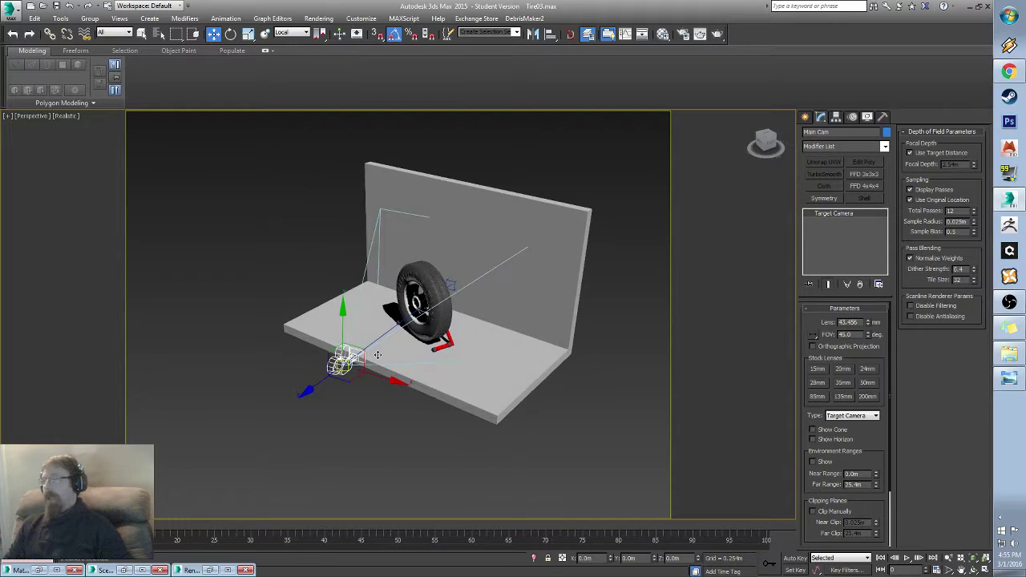
pyautogui.moveTo(351, 306)
pyautogui.keyDown('alt'); pyautogui.mouseDown(button='middle')
pyautogui.moveTo(388, 316)
pyautogui.moveTo(334, 317)
pyautogui.mouseUp(button='middle'); pyautogui.keyUp('alt')
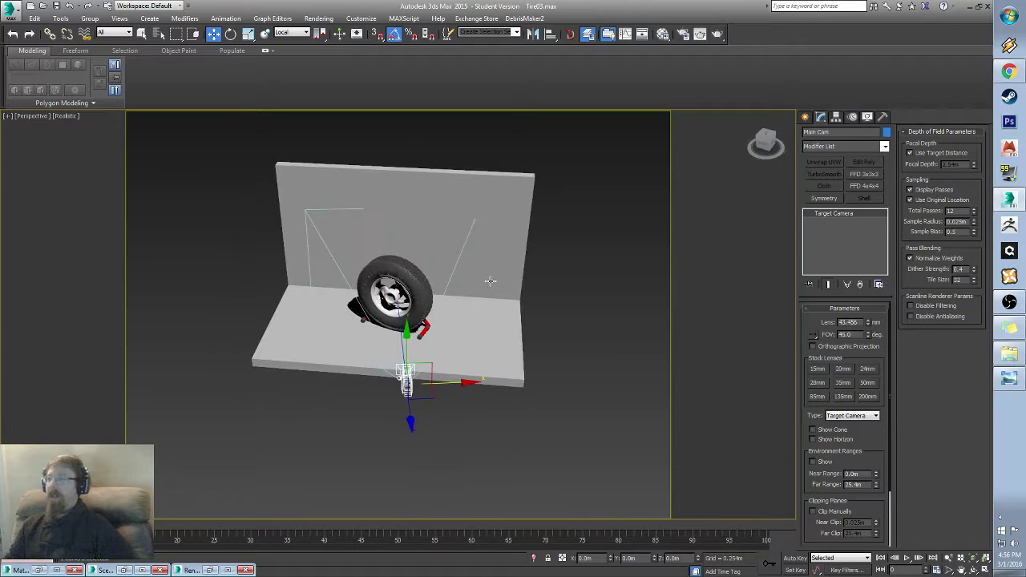
pyautogui.click(805, 118)
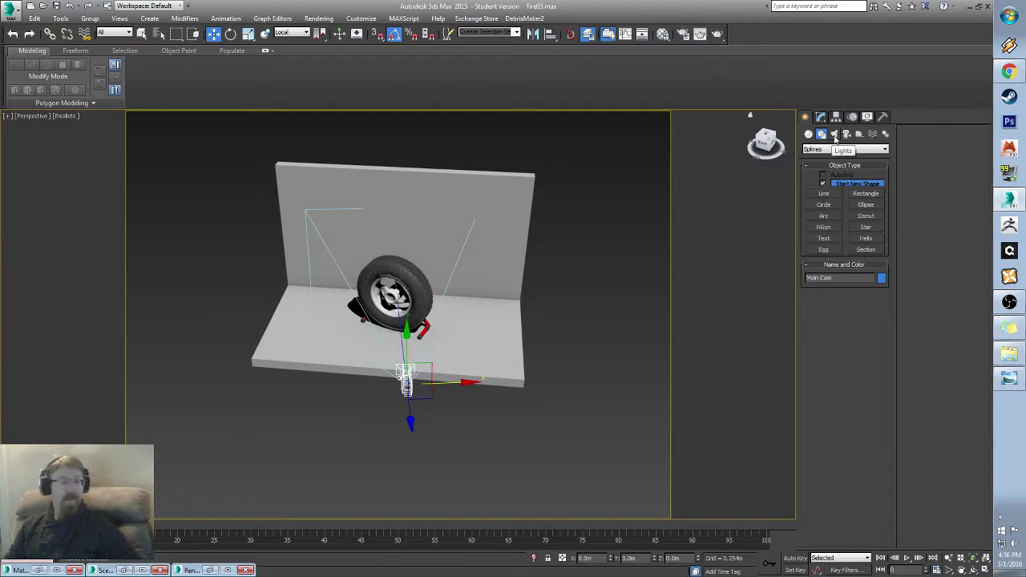
pyautogui.click(834, 134)
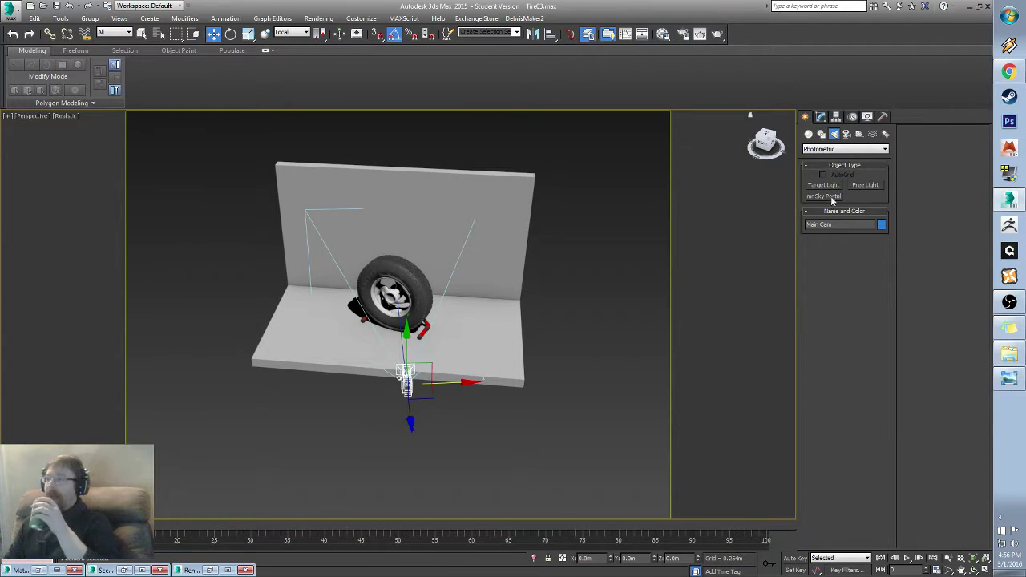
pyautogui.click(834, 151)
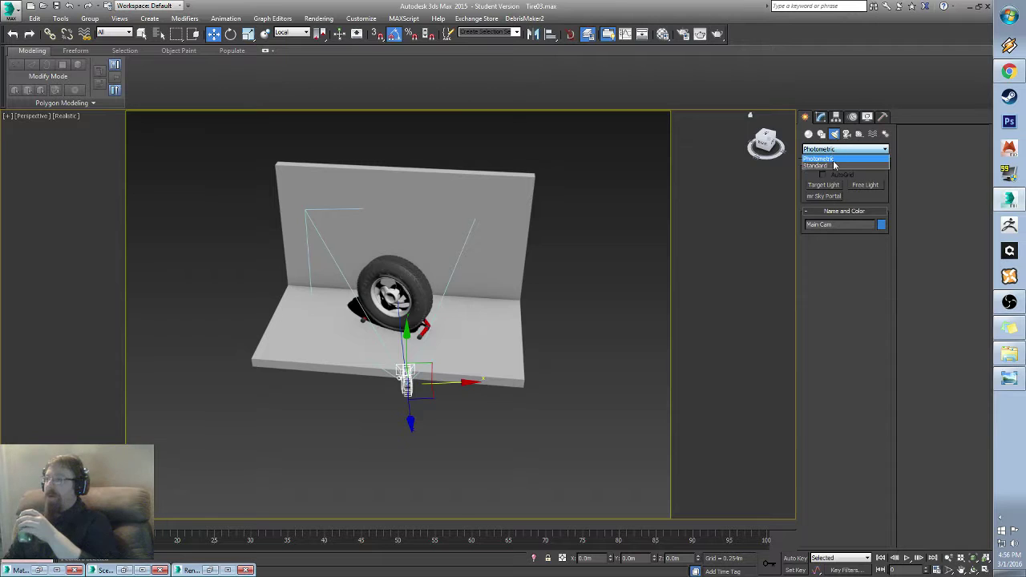
pyautogui.click(832, 166)
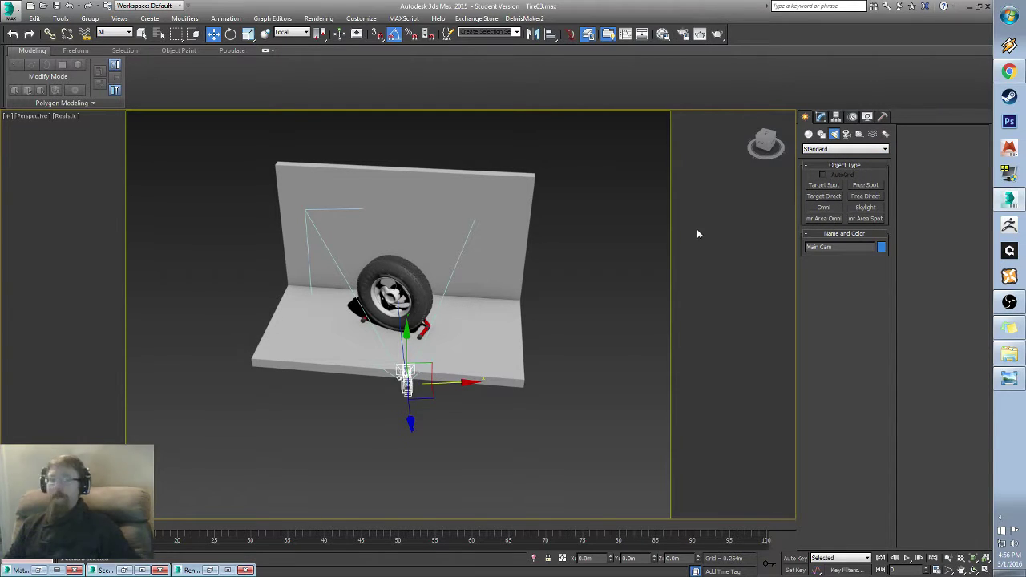
pyautogui.click(868, 219)
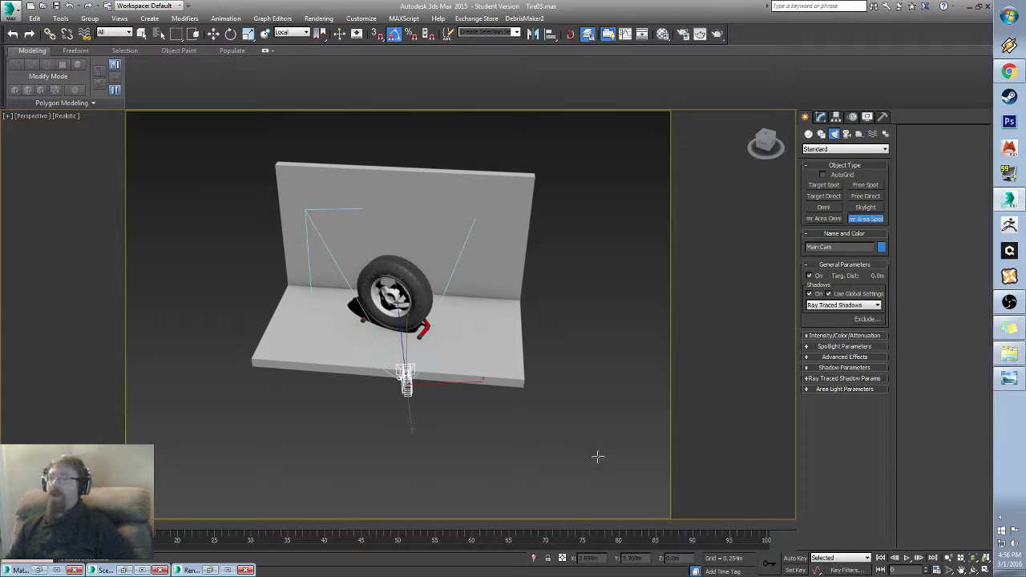
pyautogui.moveTo(591, 443); pyautogui.dragTo(463, 269)
pyautogui.moveTo(413, 292); pyautogui.dragTo(406, 287)
pyautogui.rightClick(514, 367)
# Step: Set the perspective viewport to illuminate with the scene lights
pyautogui.keyDown('alt'); pyautogui.moveTo(446, 421); pyautogui.dragTo(502, 350, button='middle'); pyautogui.keyUp('alt')
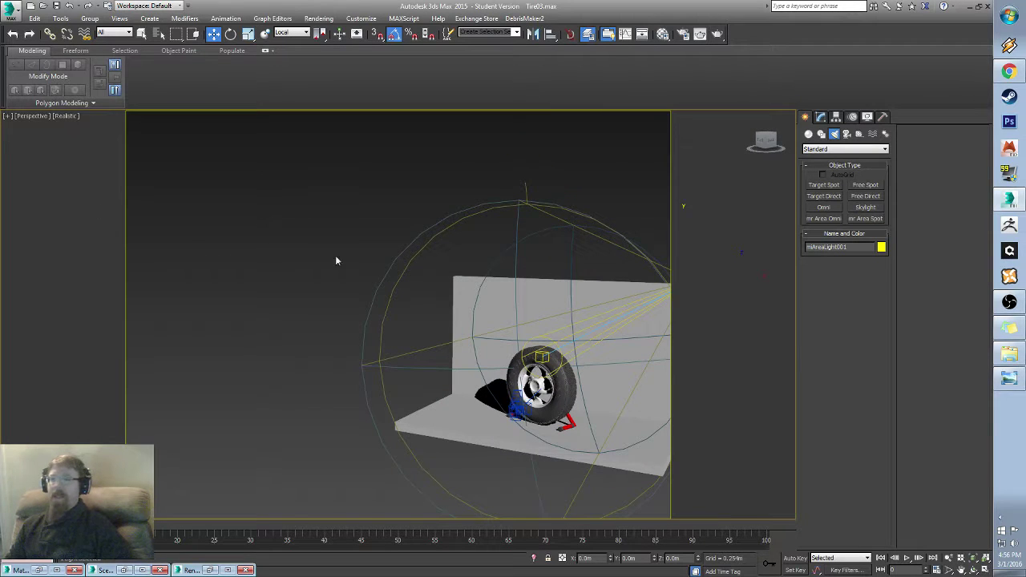
pyautogui.keyDown('alt'); pyautogui.moveTo(337, 257); pyautogui.dragTo(364, 270, button='middle'); pyautogui.keyUp('alt')
pyautogui.click(66, 117)
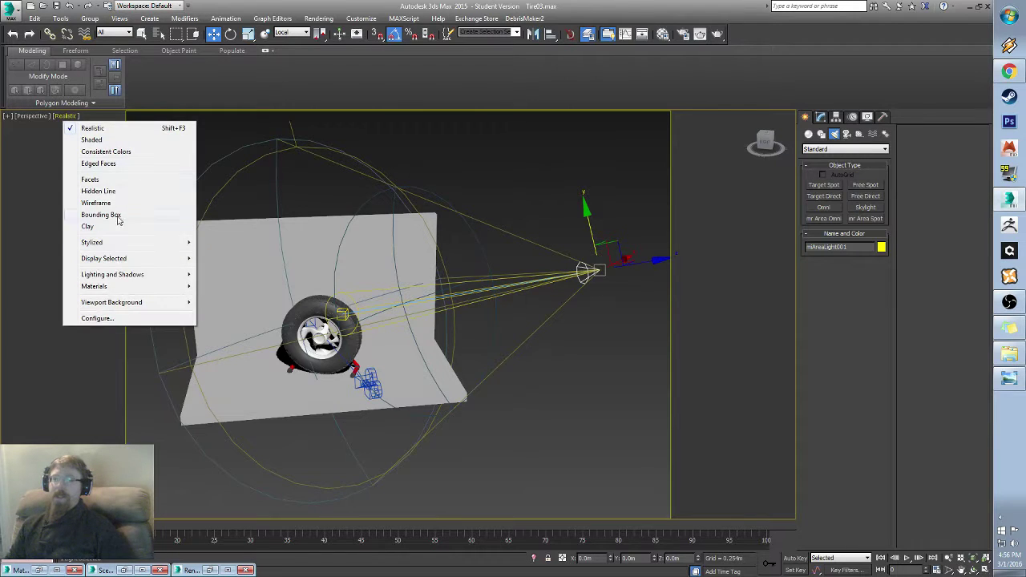
pyautogui.moveTo(112, 275)
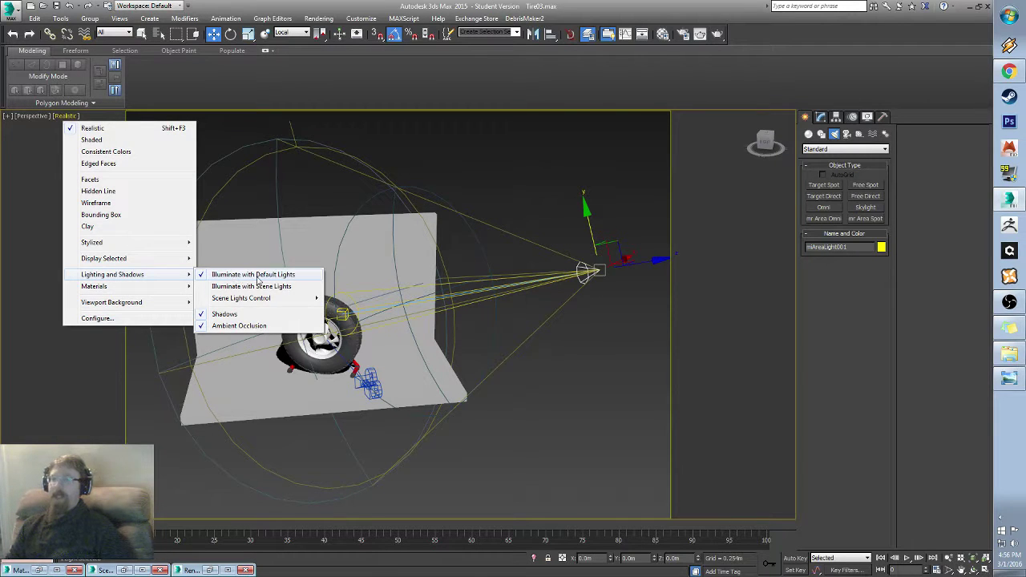
pyautogui.click(61, 124)
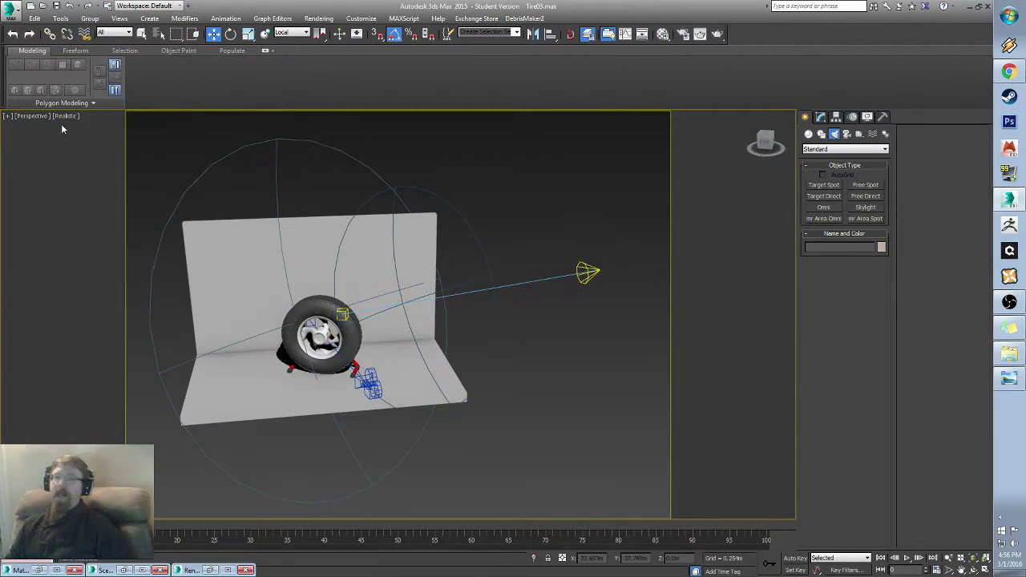
pyautogui.click(65, 118)
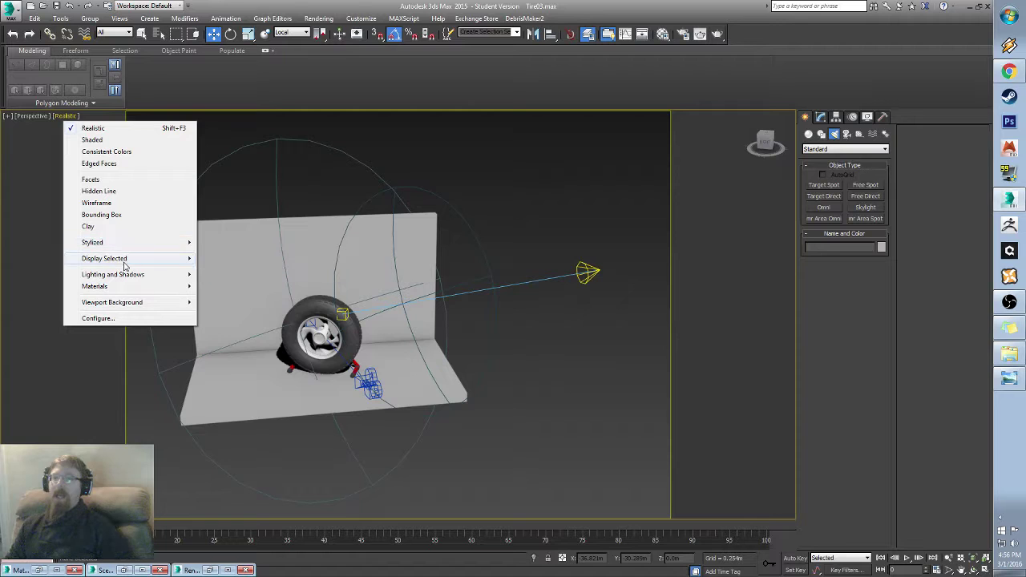
pyautogui.moveTo(130, 277)
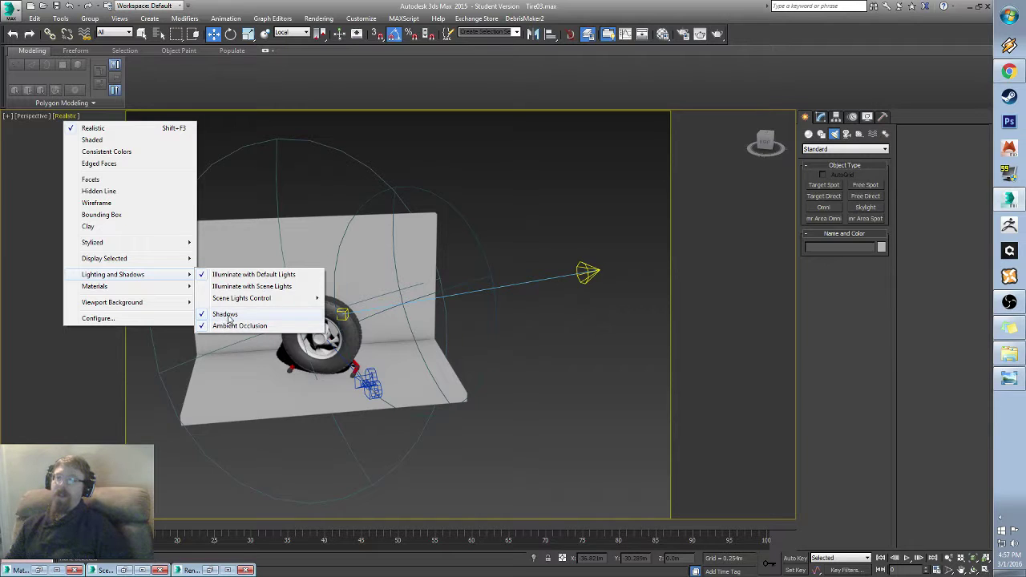
pyautogui.click(252, 286)
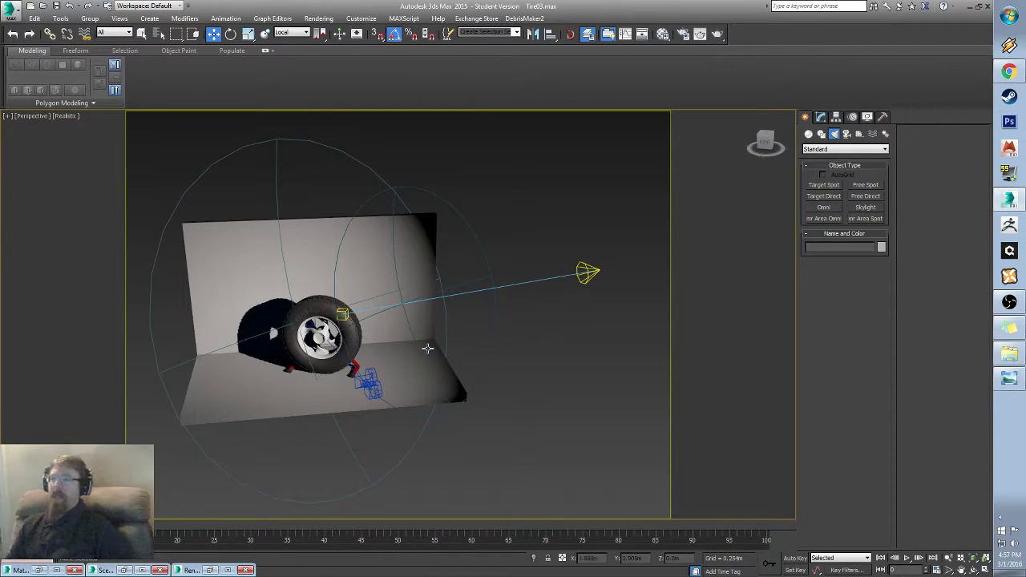
# Step: Move the area spotlight toward the front of the scene so it lights the tire at an angle, and deselect it
pyautogui.click(591, 273)
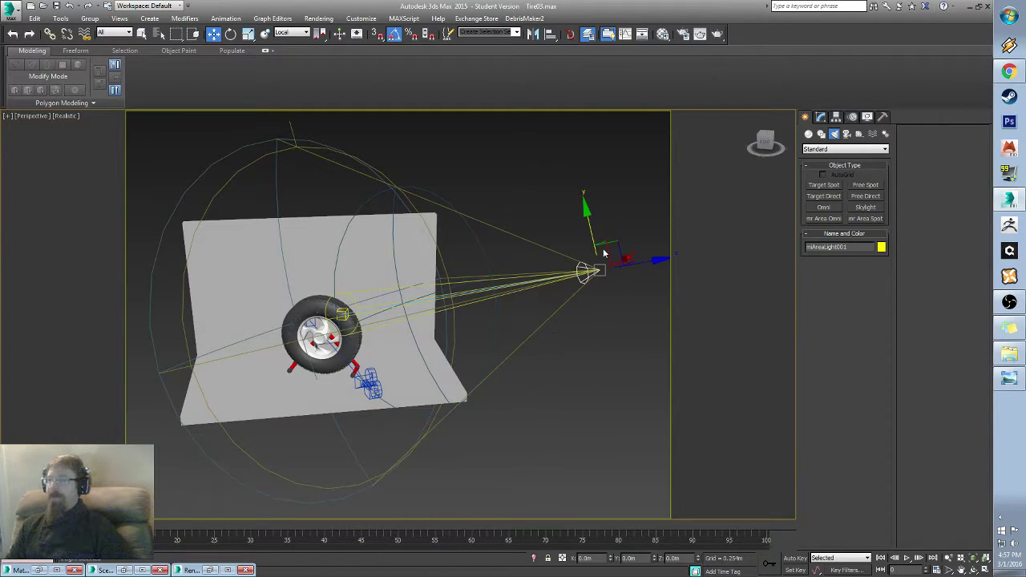
pyautogui.moveTo(612, 242); pyautogui.dragTo(469, 345)
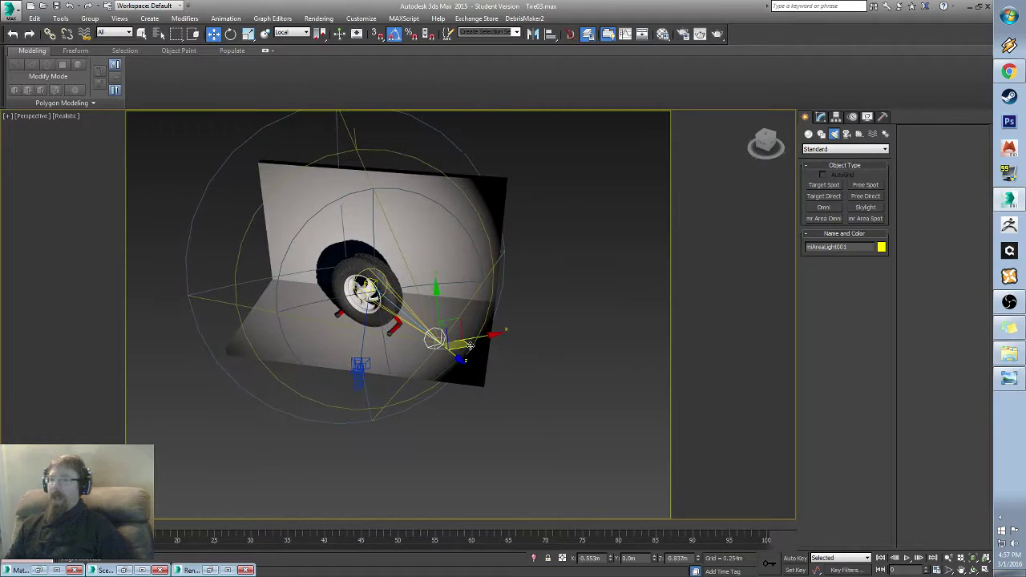
pyautogui.click(391, 358)
pyautogui.keyDown('alt'); pyautogui.moveTo(370, 362); pyautogui.dragTo(553, 224, button='middle'); pyautogui.keyUp('alt')
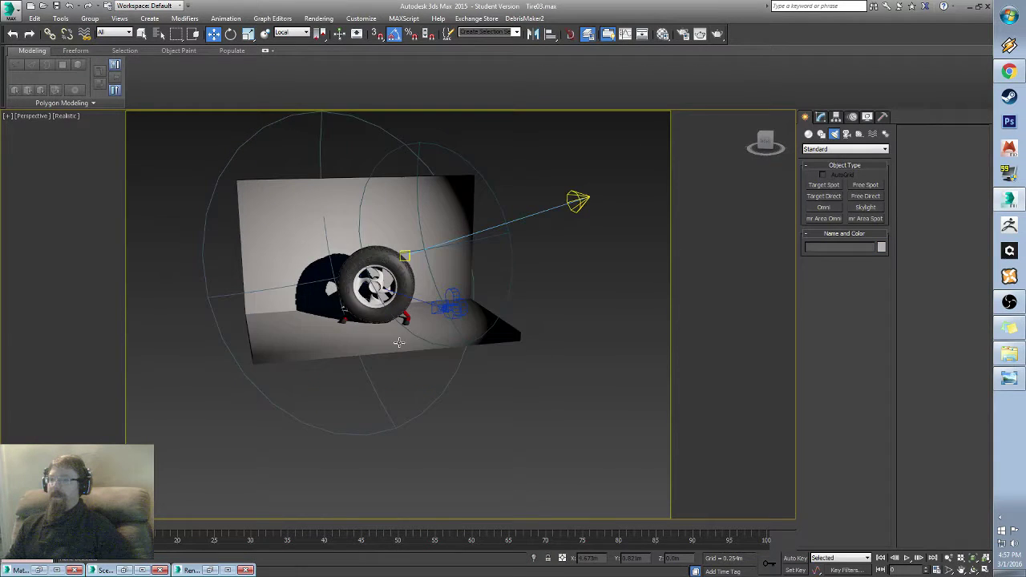
# Step: Select the area spotlight in front of the tire, preview its shadows off and on, and set its shadow type to mental ray Shadow Map
pyautogui.click(572, 204)
pyautogui.click(820, 117)
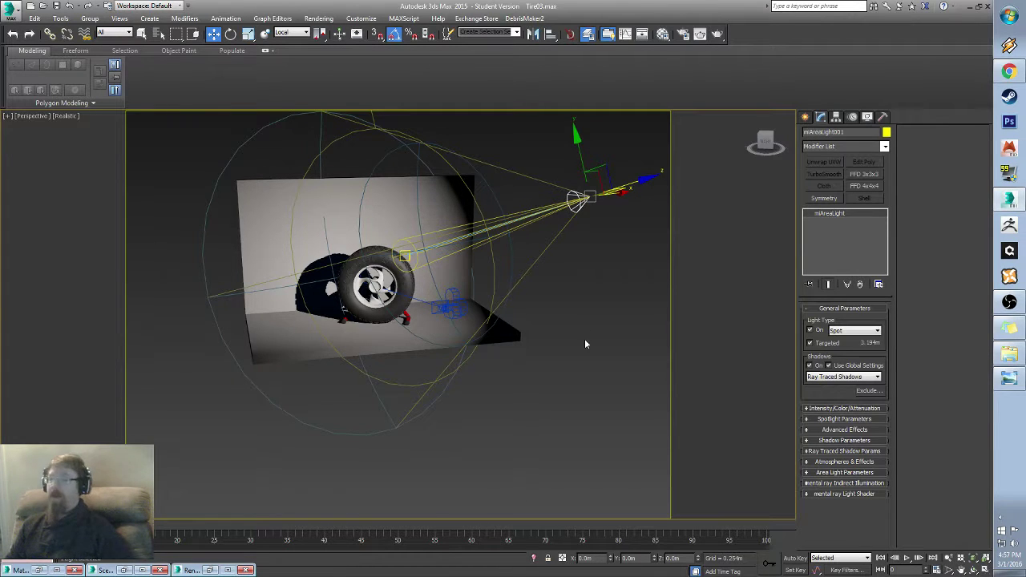
pyautogui.moveTo(456, 249); pyautogui.dragTo(497, 291, button='middle')
pyautogui.scroll(3, 506, 295)
pyautogui.moveTo(402, 348); pyautogui.dragTo(463, 336, button='middle')
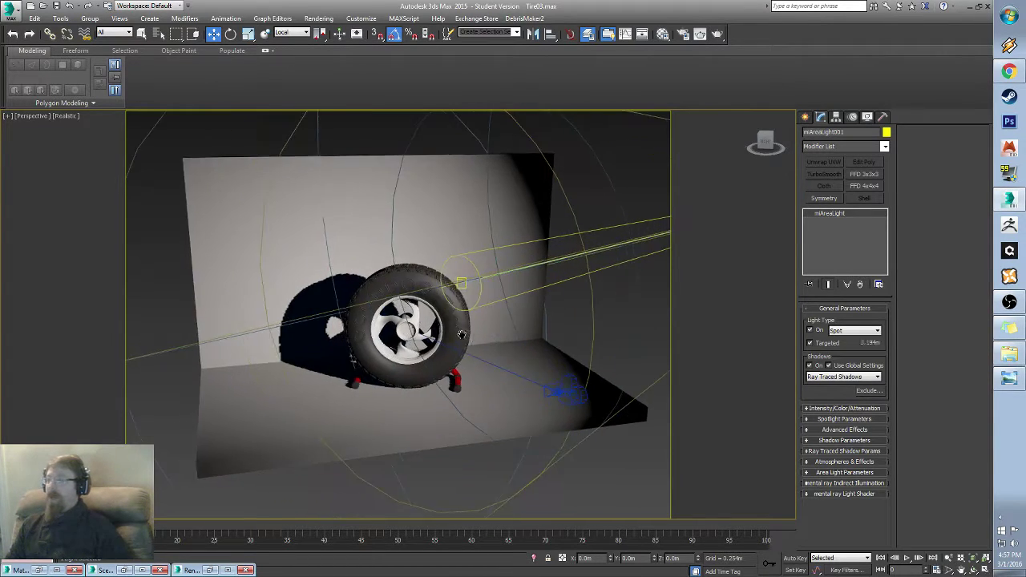
pyautogui.click(810, 366)
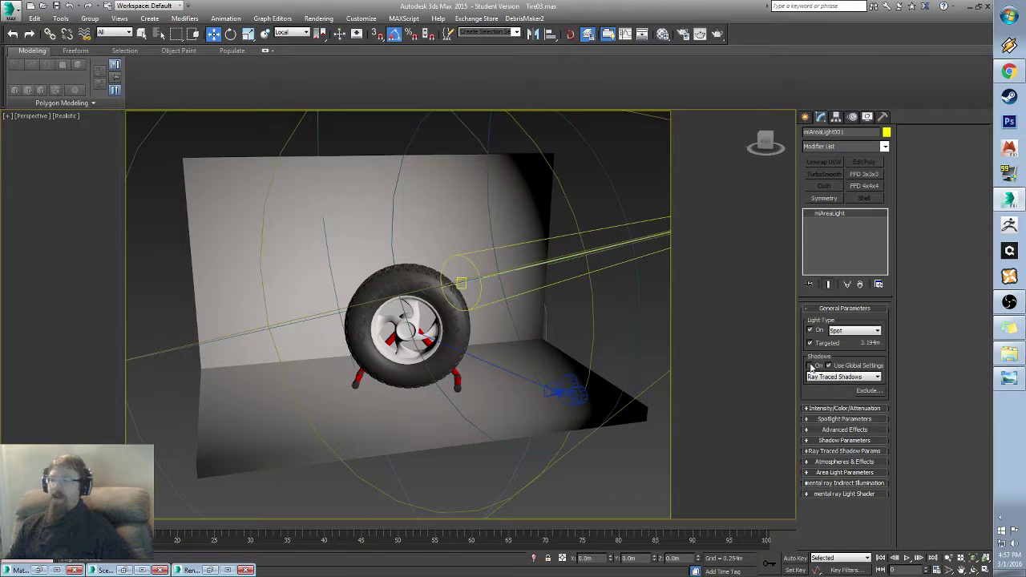
pyautogui.click(810, 365)
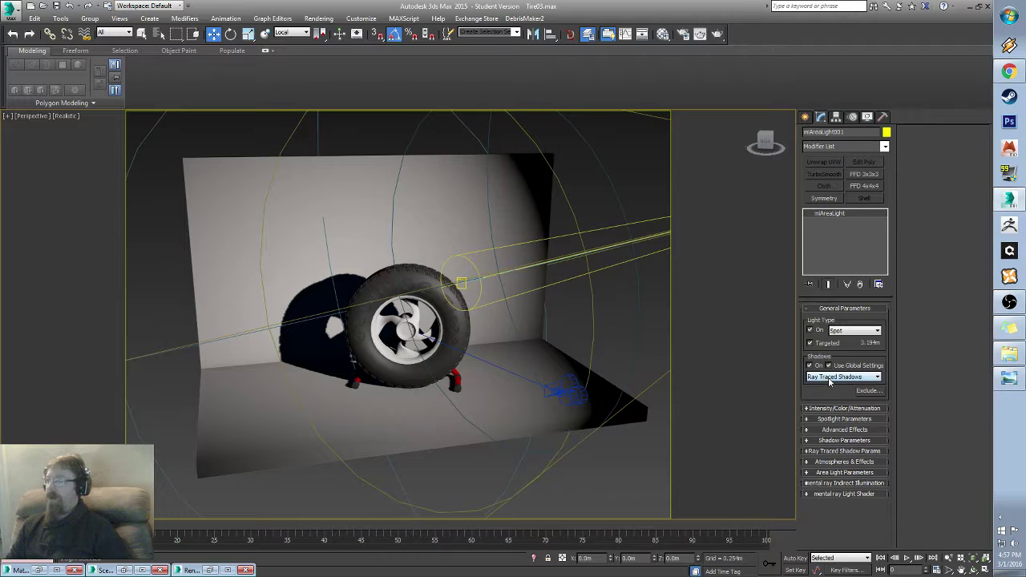
pyautogui.click(866, 377)
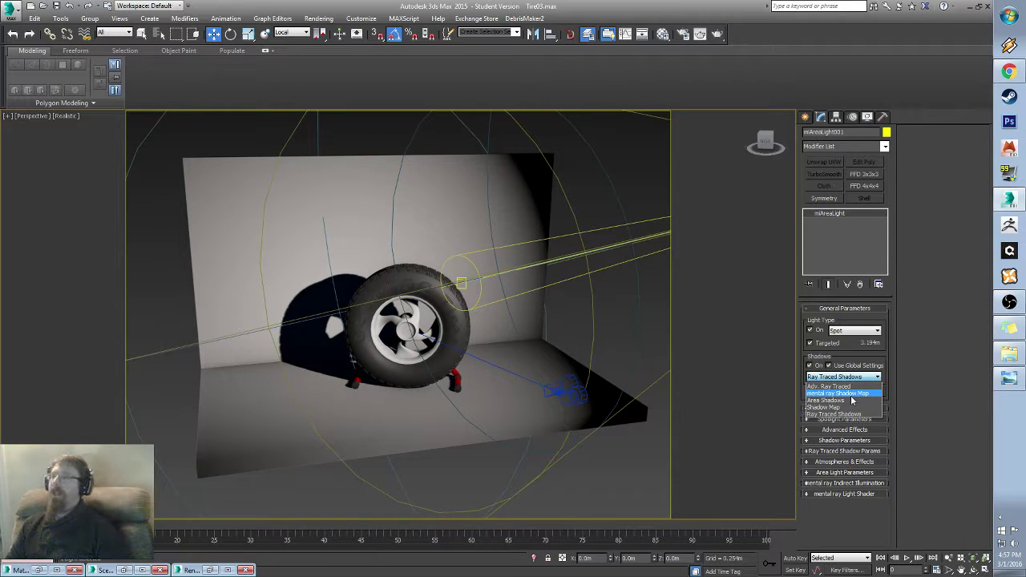
pyautogui.click(851, 395)
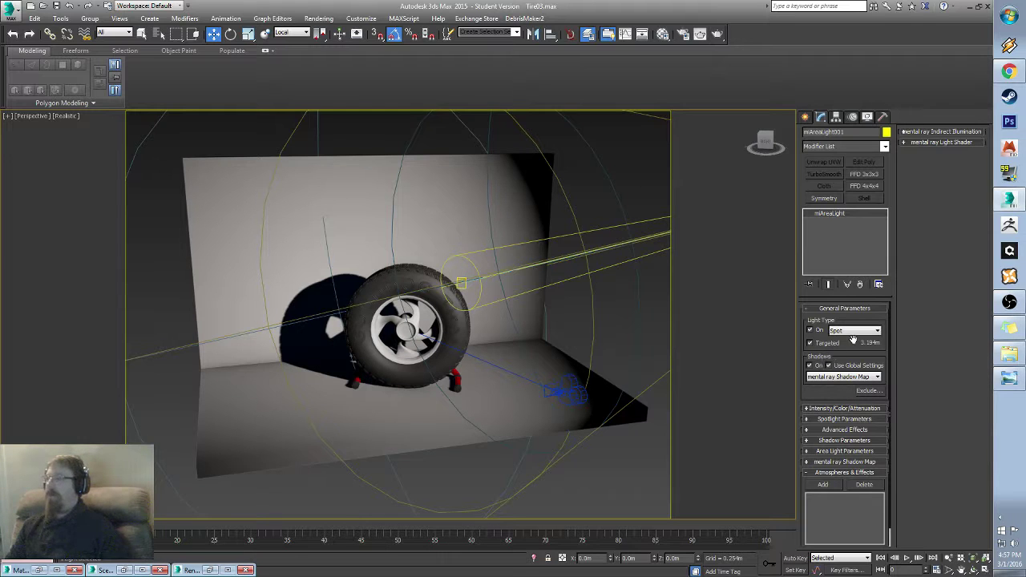
# Step: Tint the area spotlight's light color slightly warmer, to red 254, green 231, blue 218
pyautogui.click(832, 409)
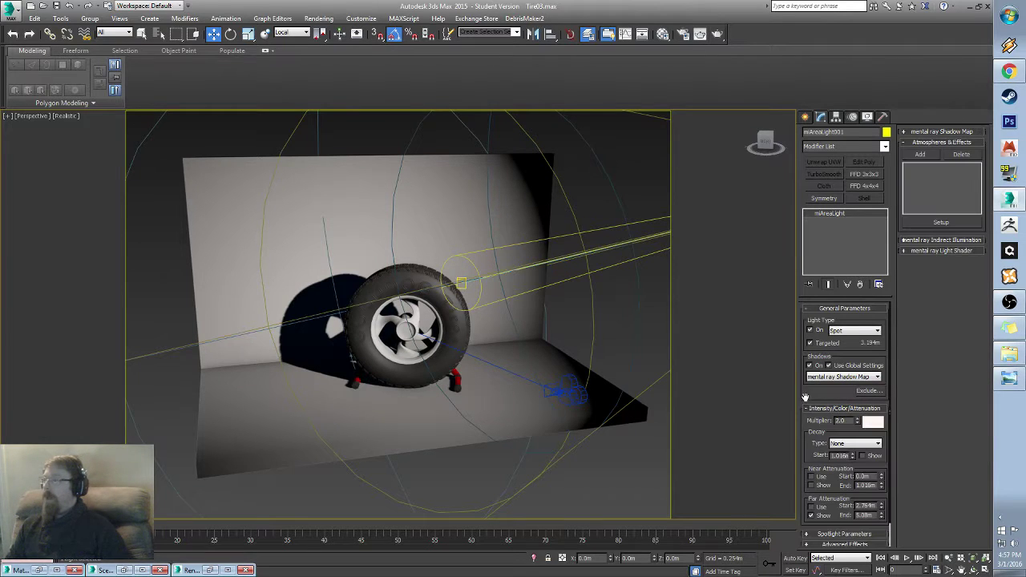
pyautogui.click(873, 422)
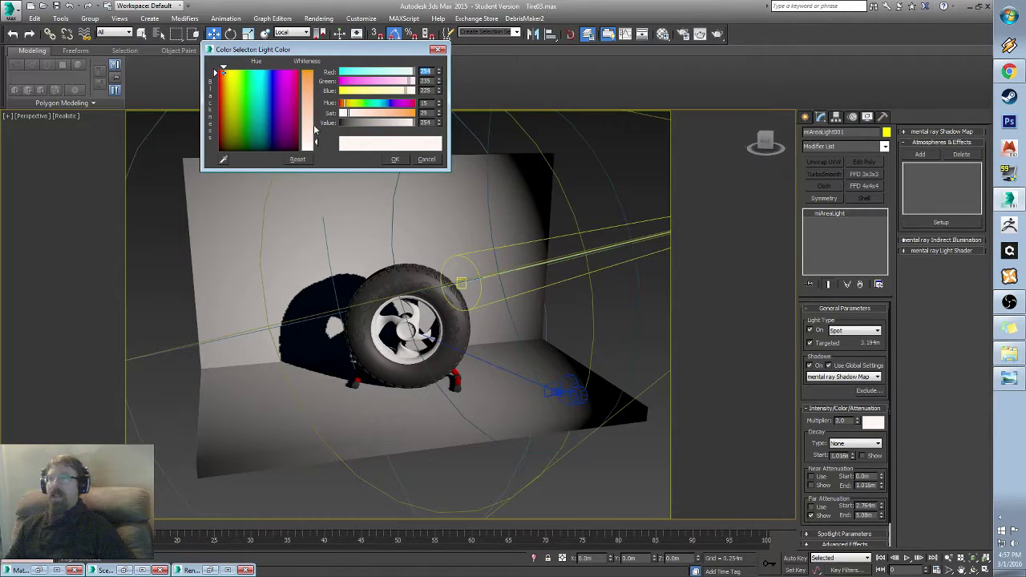
pyautogui.moveTo(312, 141); pyautogui.dragTo(316, 142)
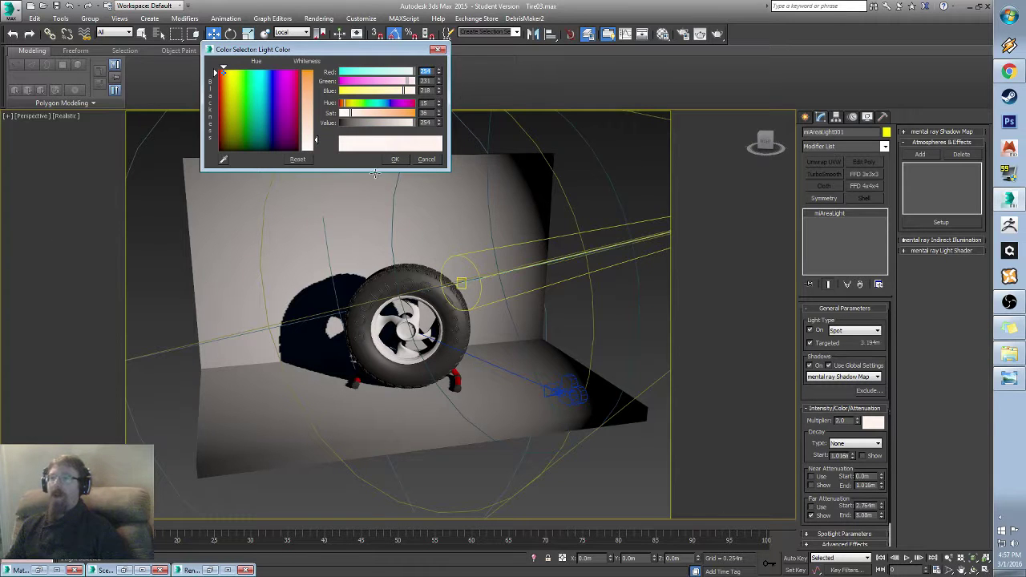
pyautogui.click(401, 161)
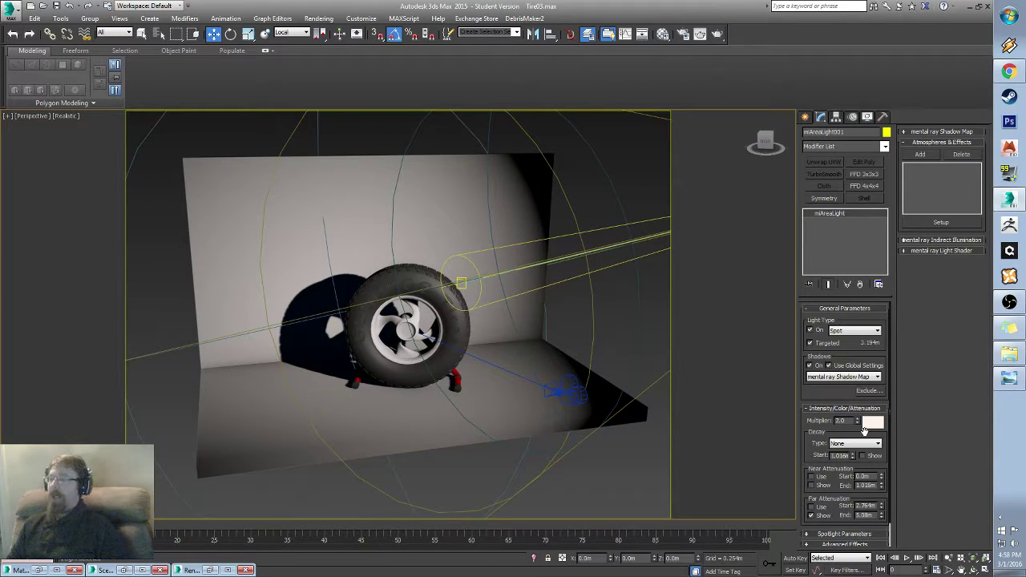
# Step: Try Inverse decay on the area spotlight, moving the light close to the tire and back out to test the falloff
pyautogui.click(851, 446)
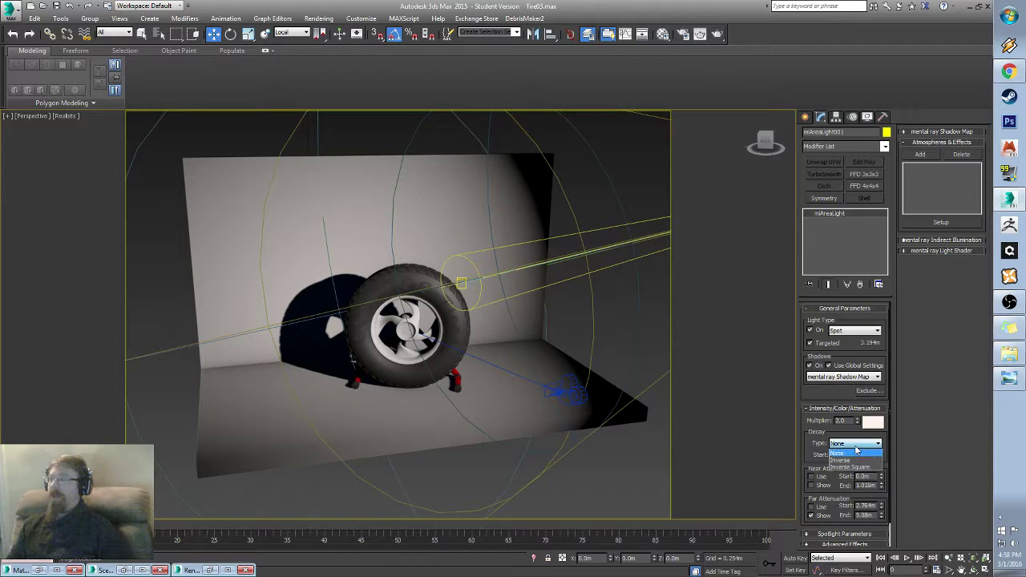
pyautogui.click(841, 461)
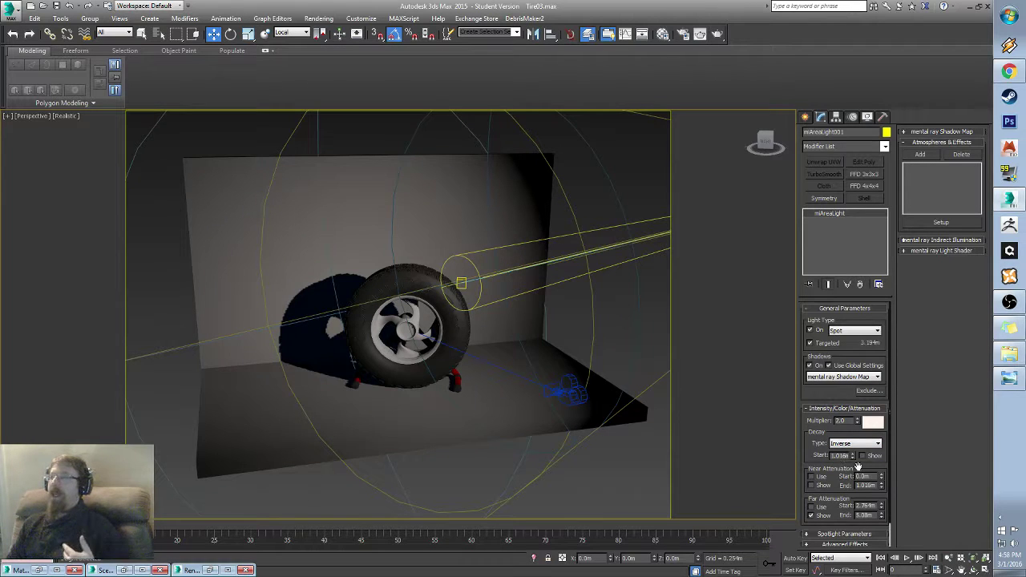
pyautogui.scroll(-8, 440, 302)
pyautogui.keyDown('alt'); pyautogui.moveTo(441, 301); pyautogui.dragTo(518, 302, button='middle'); pyautogui.keyUp('alt')
pyautogui.scroll(3, 518, 302)
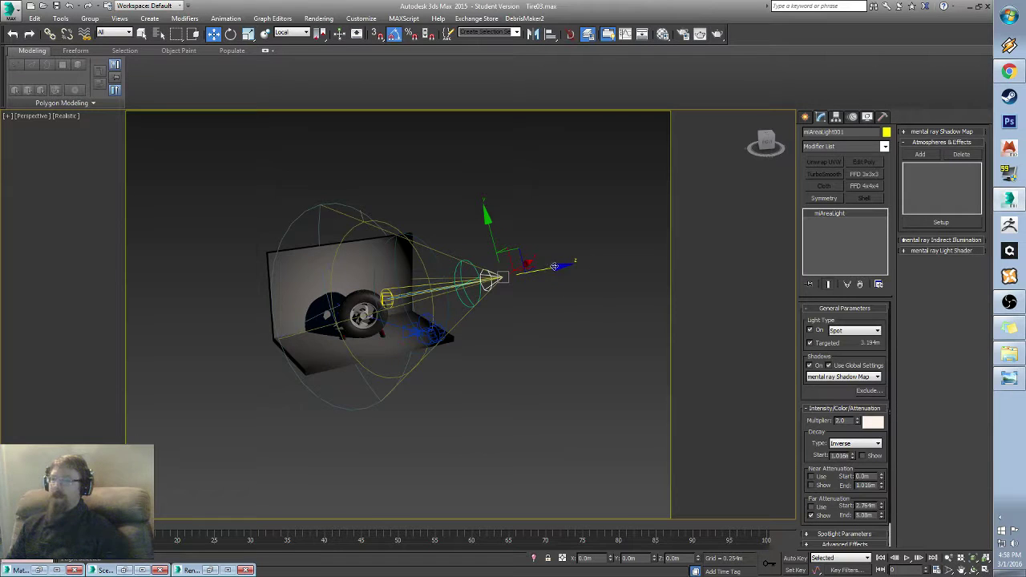
pyautogui.keyDown('alt'); pyautogui.moveTo(555, 265); pyautogui.dragTo(425, 317, button='middle'); pyautogui.keyUp('alt')
pyautogui.moveTo(425, 317); pyautogui.dragTo(471, 313)
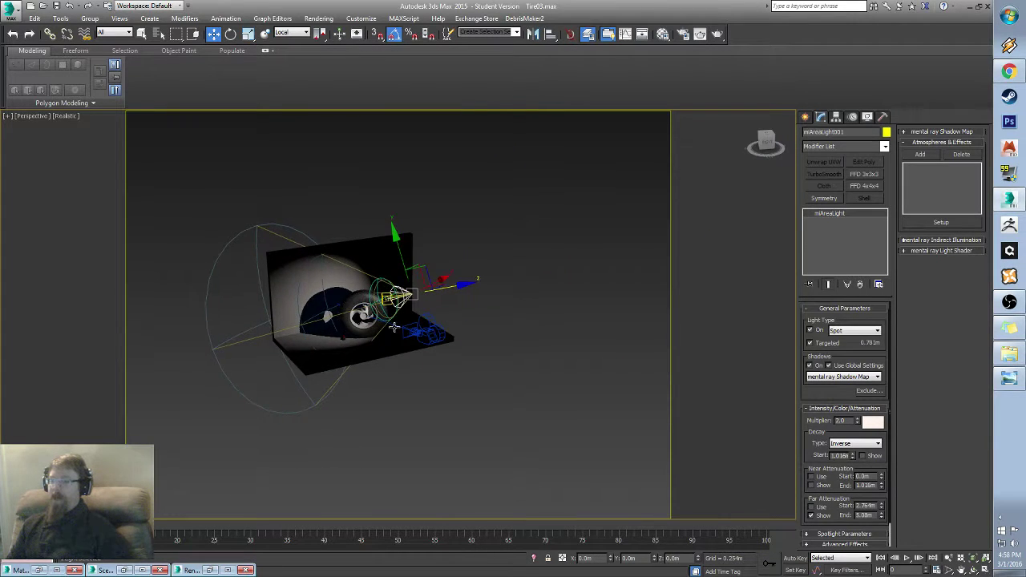
pyautogui.scroll(5, 362, 305)
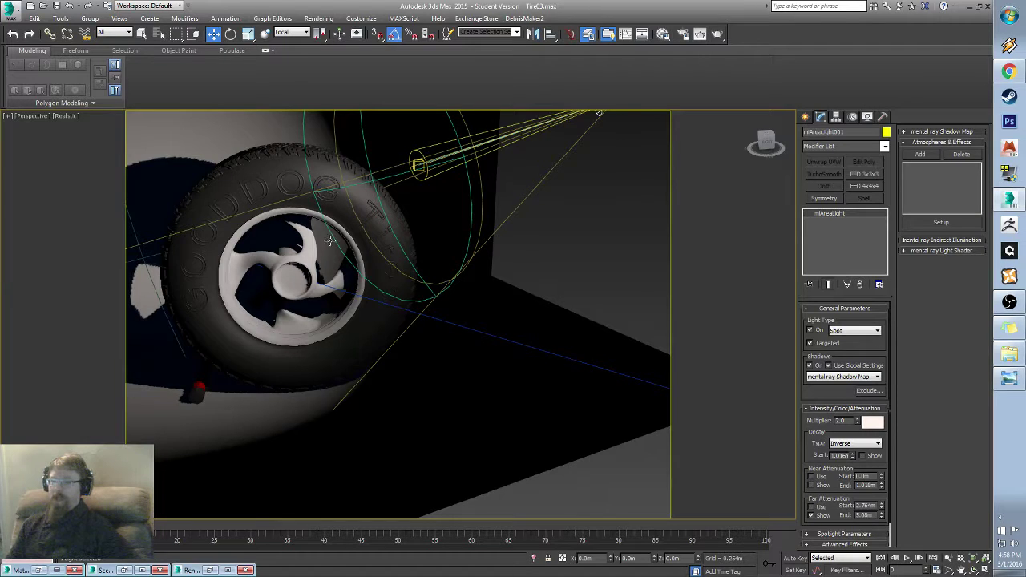
pyautogui.scroll(-6, 388, 295)
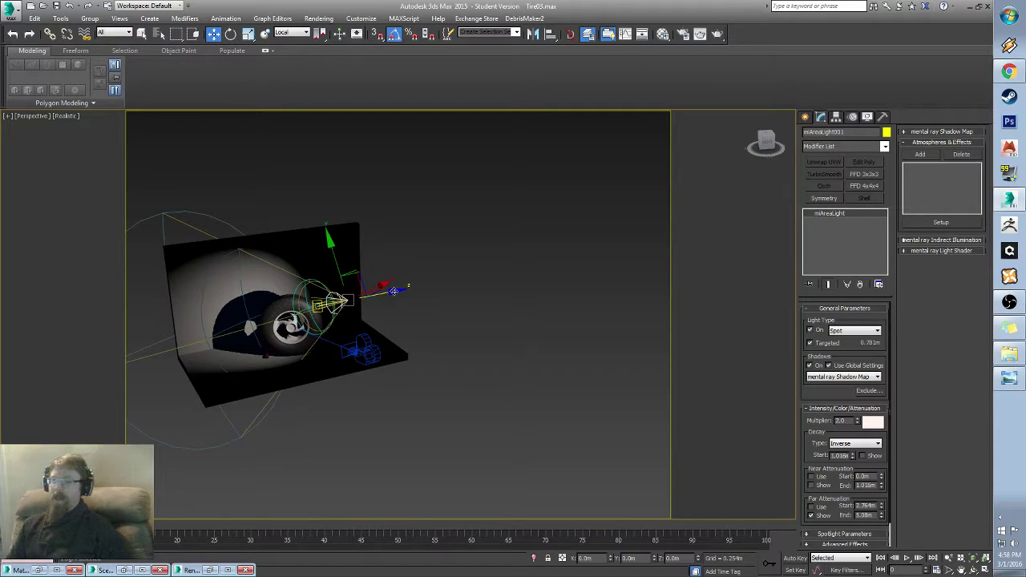
pyautogui.moveTo(394, 289); pyautogui.dragTo(521, 298)
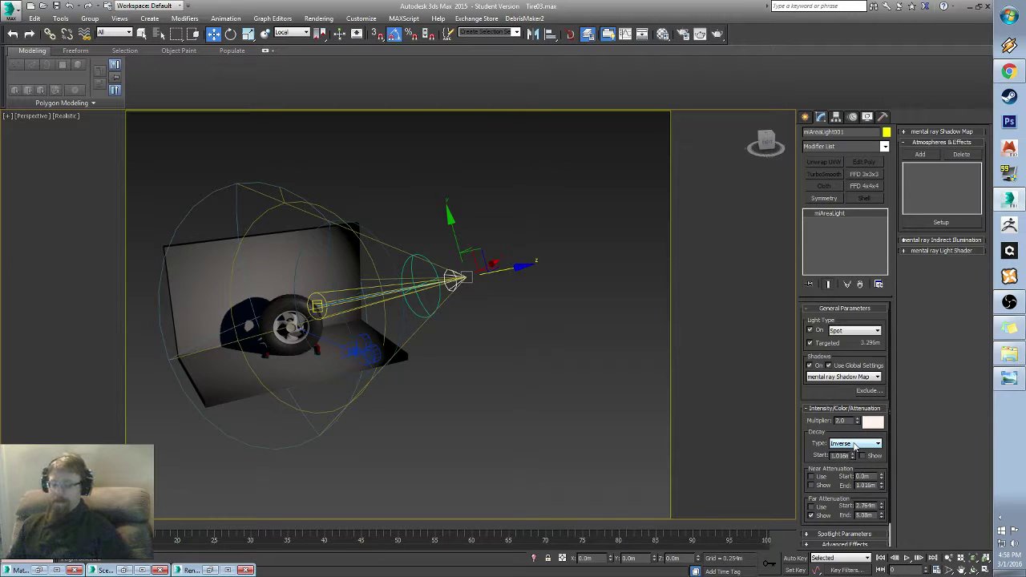
# Step: Try Inverse Square decay on the area spotlight and pull the light back to about 5.1 m from its target
pyautogui.click(855, 446)
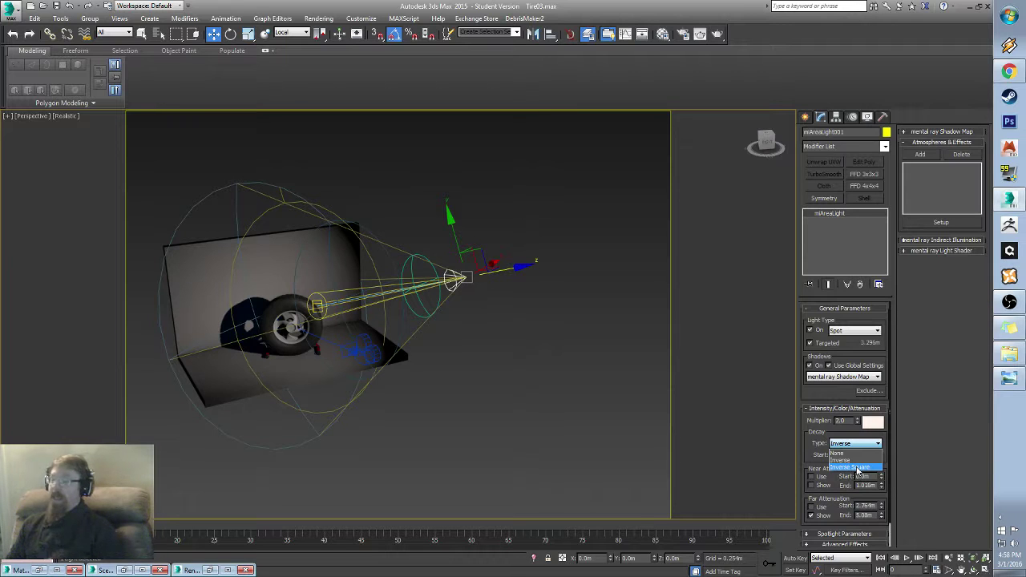
pyautogui.click(858, 469)
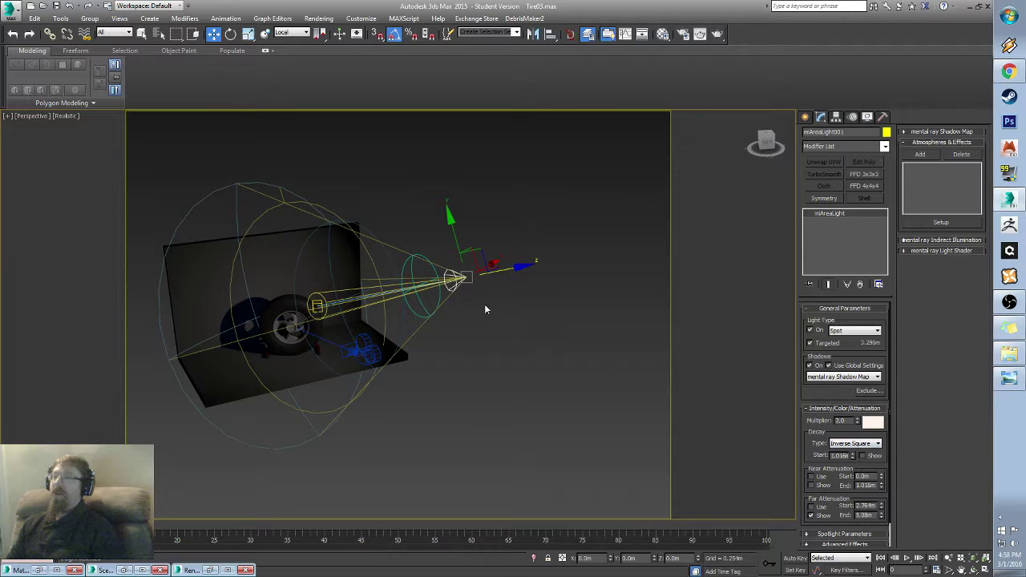
pyautogui.moveTo(502, 267); pyautogui.dragTo(803, 269)
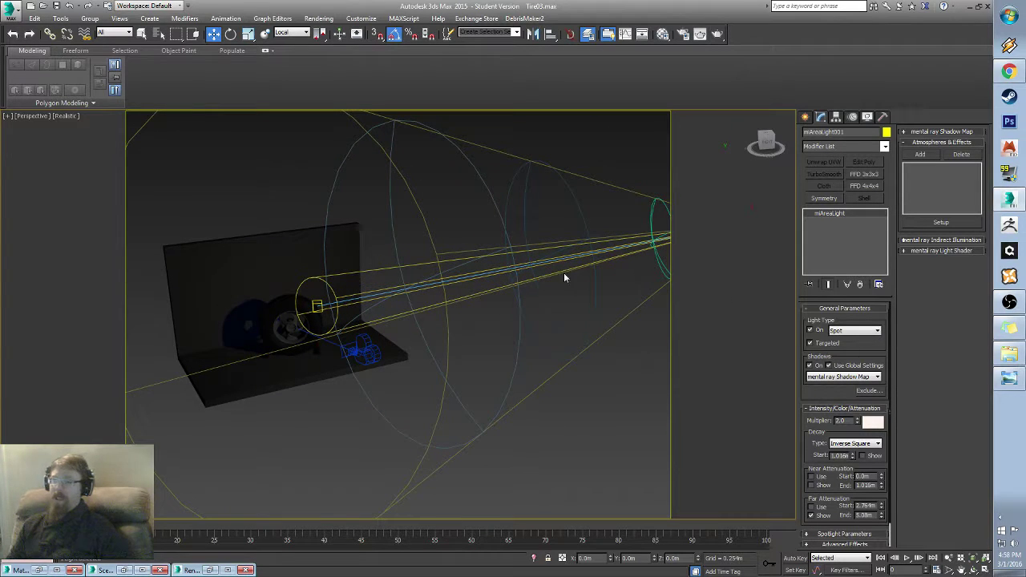
pyautogui.moveTo(525, 327); pyautogui.dragTo(461, 371, button='middle')
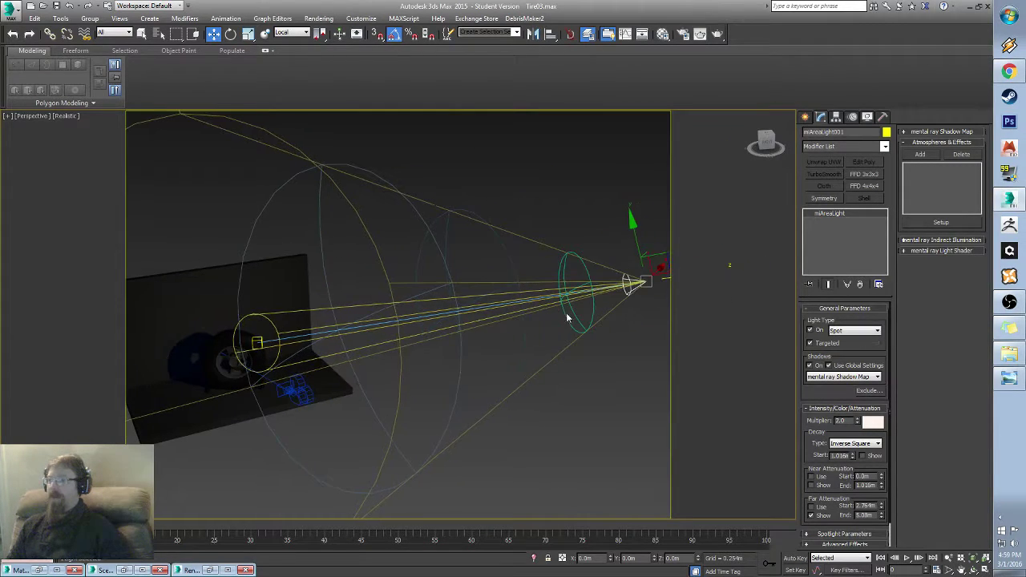
pyautogui.keyDown('alt'); pyautogui.moveTo(567, 318); pyautogui.dragTo(545, 313, button='middle'); pyautogui.keyUp('alt')
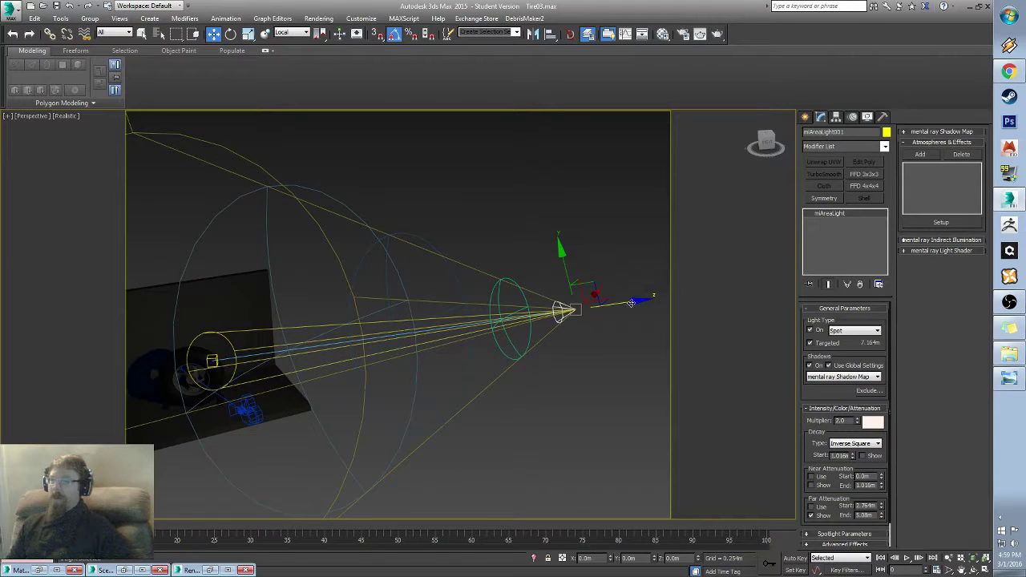
pyautogui.keyDown('alt'); pyautogui.moveTo(632, 302); pyautogui.dragTo(504, 373, button='middle'); pyautogui.keyUp('alt')
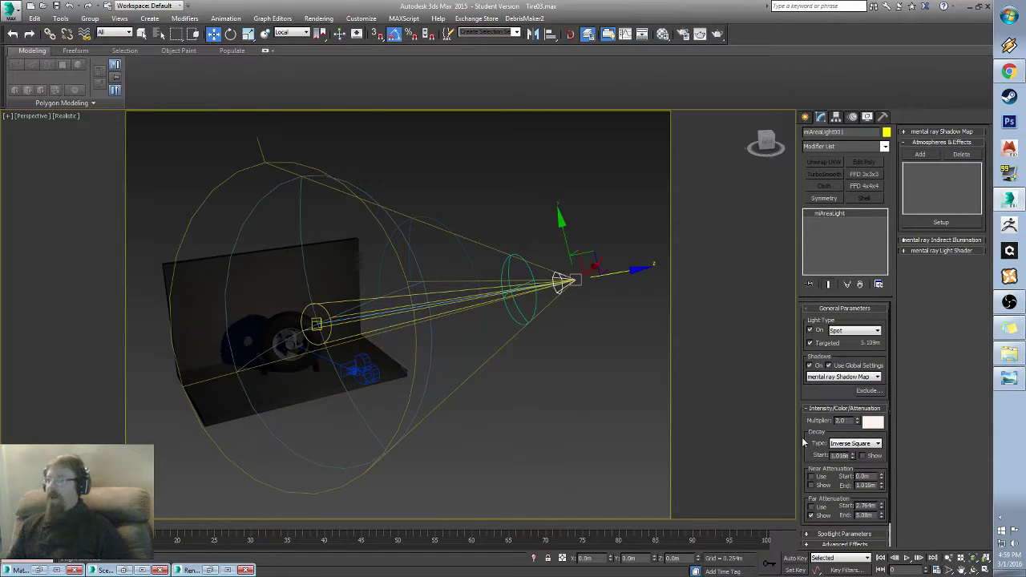
# Step: Set the area spotlight's decay type to None
pyautogui.click(854, 443)
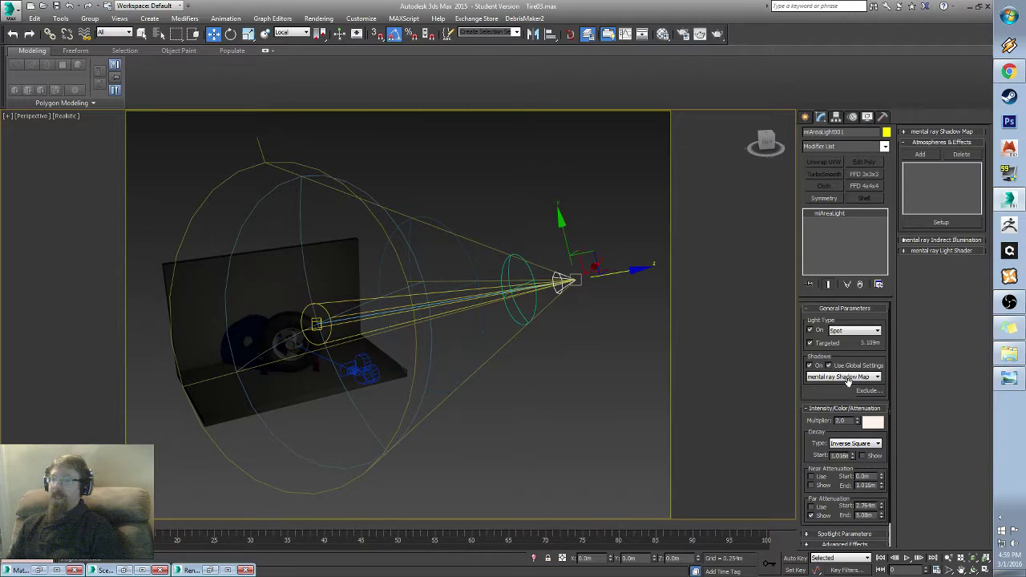
pyautogui.click(865, 444)
pyautogui.click(857, 455)
pyautogui.scroll(5, 532, 378)
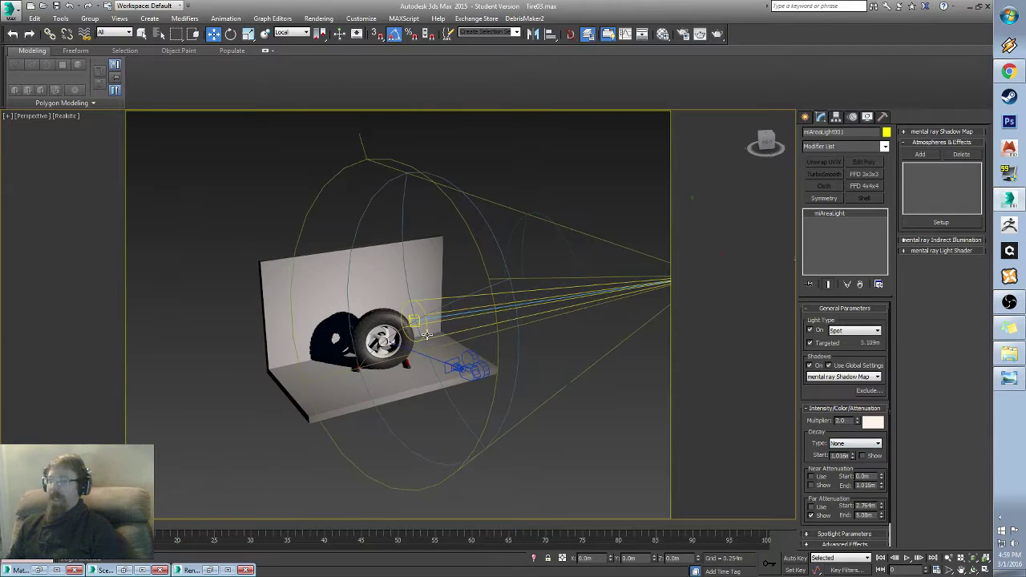
pyautogui.scroll(-5, 492, 377)
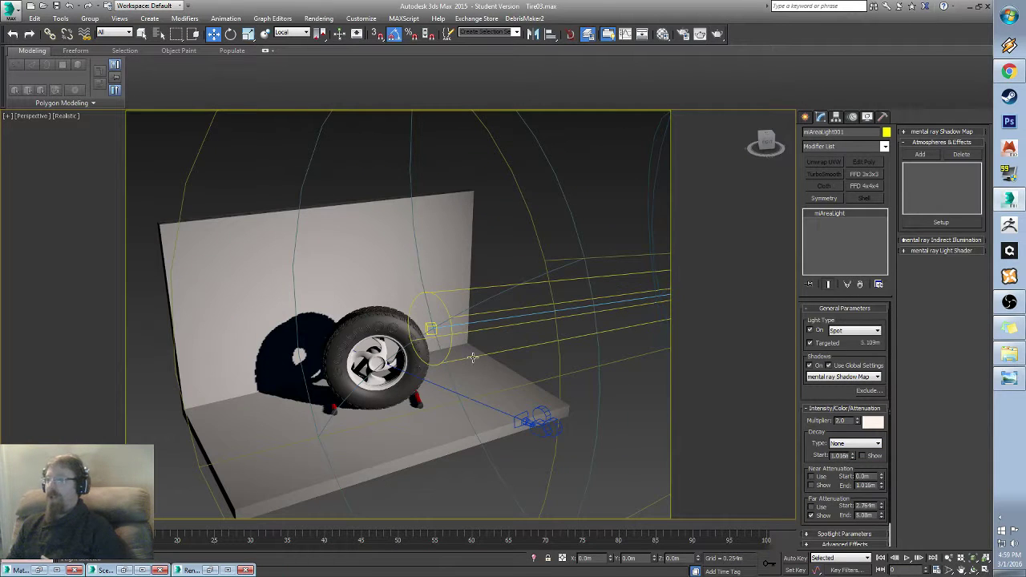
# Step: Hide all unselected objects so that only the area spotlight stays displayed
pyautogui.keyDown('alt'); pyautogui.moveTo(477, 240); pyautogui.dragTo(279, 270, button='middle'); pyautogui.keyUp('alt')
pyautogui.scroll(-5, 266, 219)
pyautogui.rightClick(449, 284)
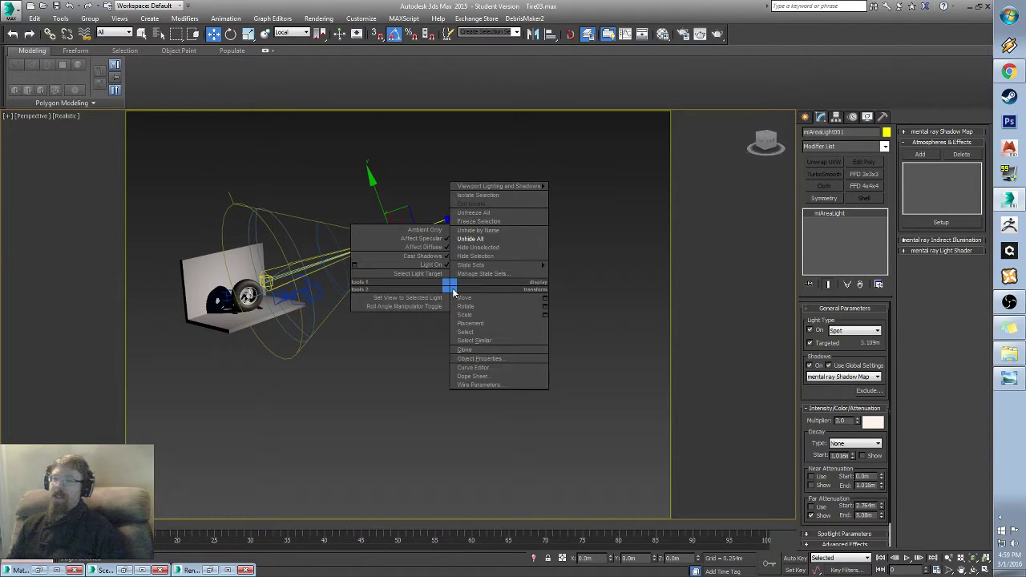
pyautogui.click(500, 245)
# Step: Examine the isolated area spotlight's target, light source and cone from several angles, selecting the target and then the light
pyautogui.keyDown('alt'); pyautogui.moveTo(409, 297); pyautogui.dragTo(331, 318, button='middle'); pyautogui.keyUp('alt')
pyautogui.scroll(-4, 406, 327)
pyautogui.click(309, 307)
pyautogui.scroll(5, 373, 309)
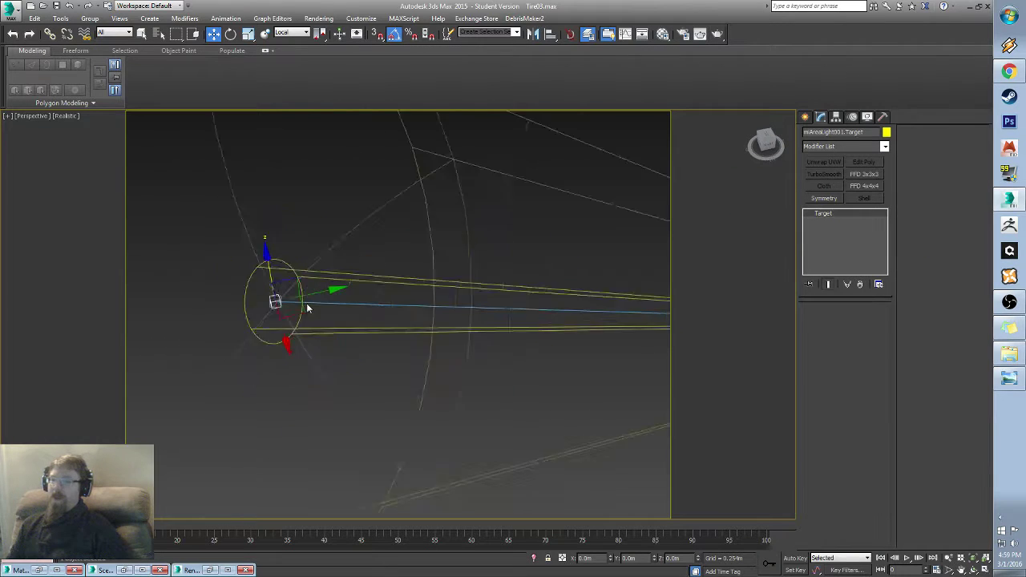
pyautogui.moveTo(373, 310); pyautogui.dragTo(240, 313, button='middle')
pyautogui.scroll(-5, 241, 313)
pyautogui.scroll(5, 368, 324)
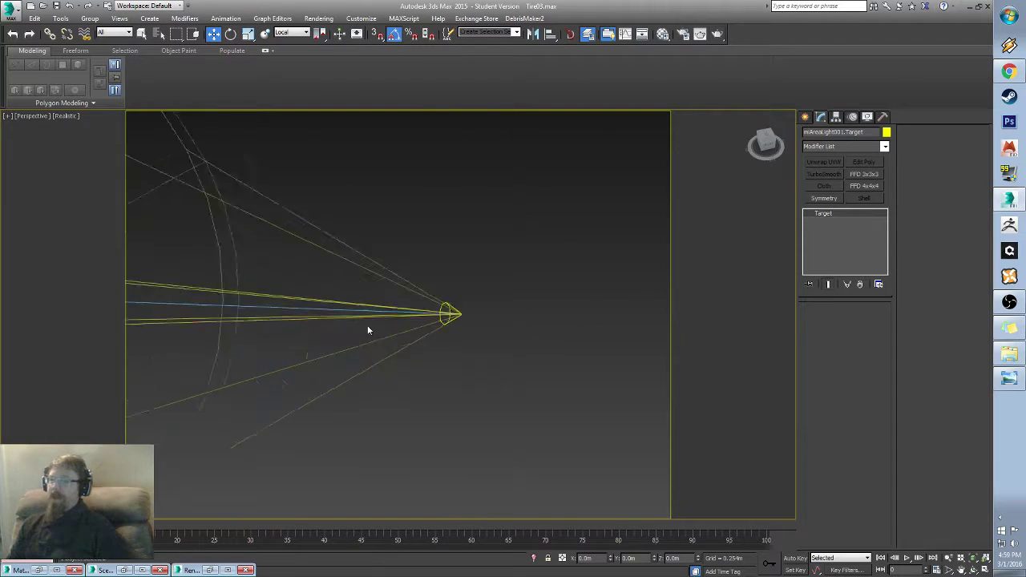
pyautogui.click(563, 295)
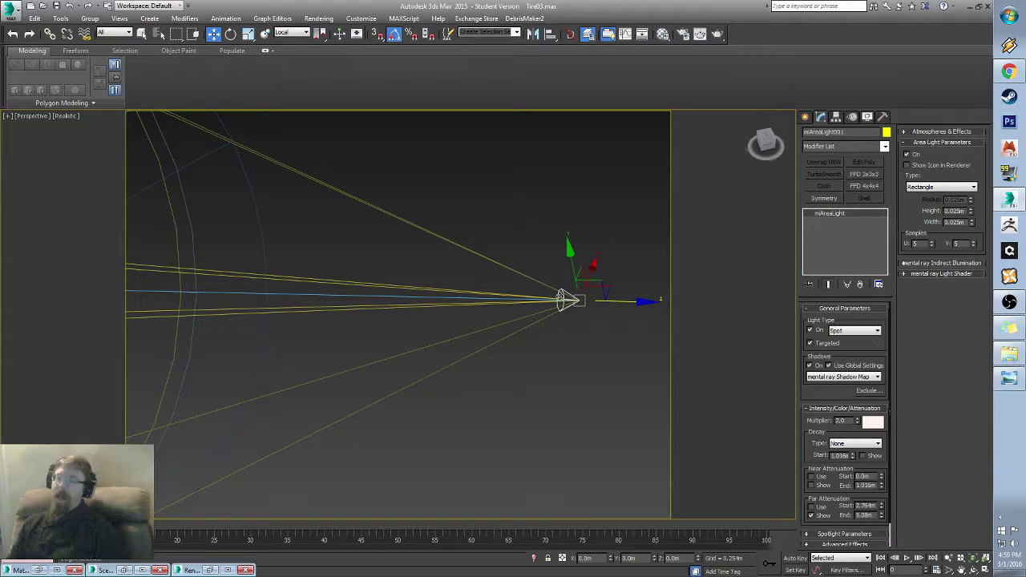
pyautogui.moveTo(491, 324); pyautogui.dragTo(457, 313, button='middle')
pyautogui.scroll(-2, 448, 323)
pyautogui.moveTo(322, 257); pyautogui.dragTo(385, 282, button='middle')
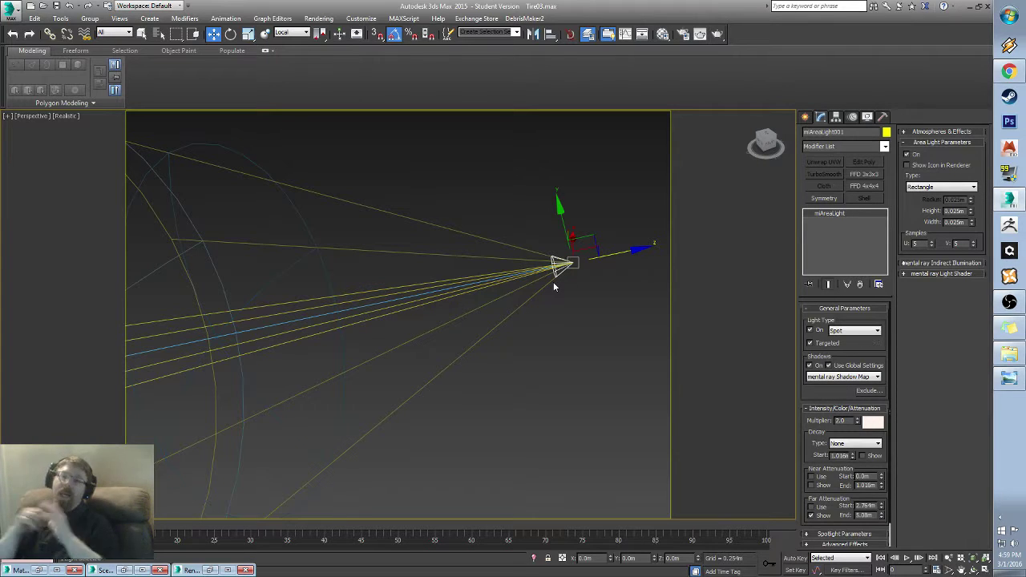
pyautogui.keyDown('alt'); pyautogui.moveTo(215, 263); pyautogui.dragTo(338, 242, button='middle'); pyautogui.keyUp('alt')
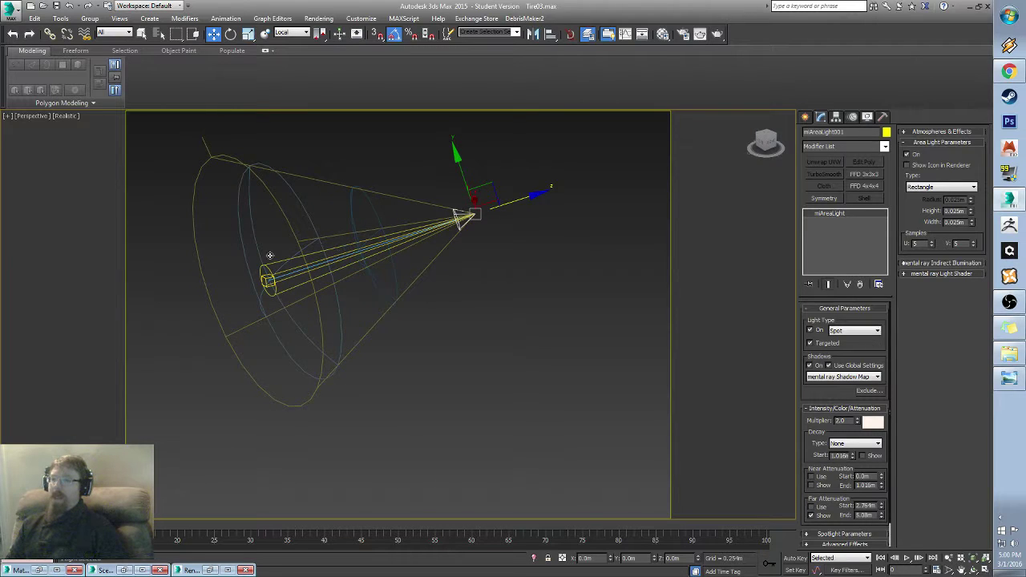
pyautogui.keyDown('alt'); pyautogui.moveTo(270, 255); pyautogui.dragTo(303, 259, button='middle'); pyautogui.keyUp('alt')
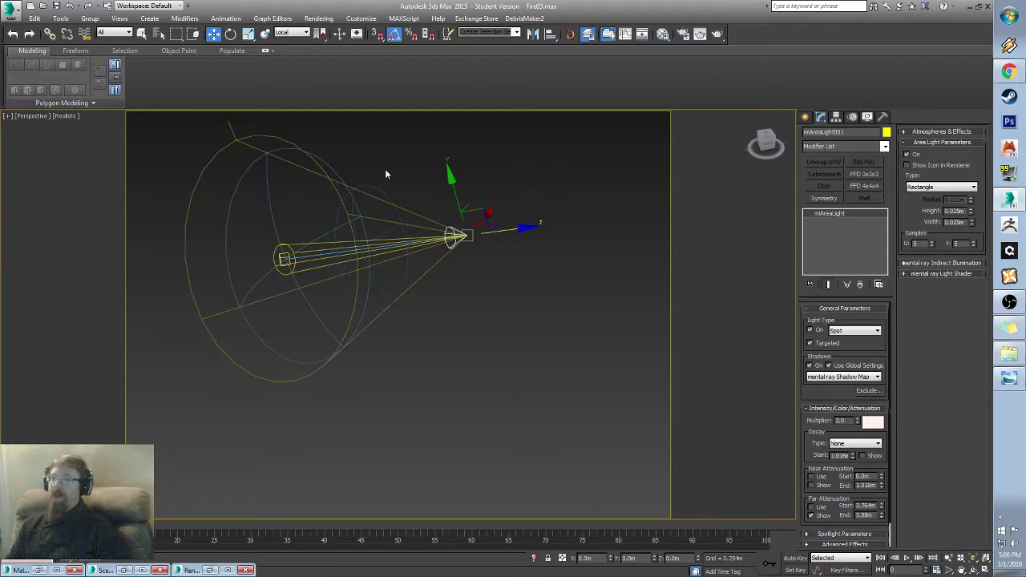
# Step: Unhide all the scene objects
pyautogui.rightClick(423, 140)
pyautogui.click(478, 87)
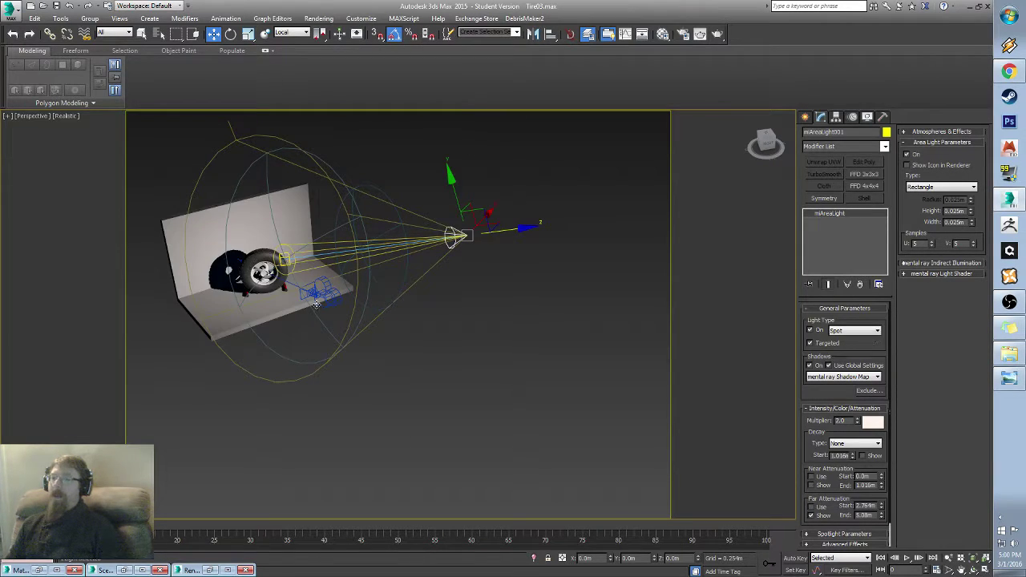
pyautogui.keyDown('alt'); pyautogui.moveTo(316, 305); pyautogui.dragTo(360, 284, button='middle'); pyautogui.keyUp('alt')
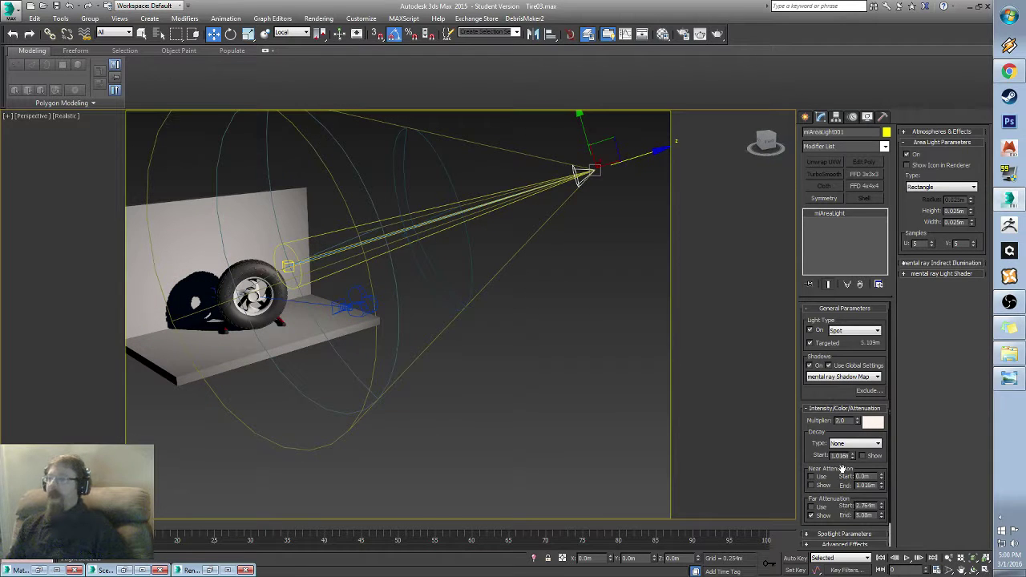
# Step: Turn on the area spotlight's far attenuation and set it to start at 6.439 m and end at 8.179 m
pyautogui.click(812, 508)
pyautogui.keyDown('alt'); pyautogui.moveTo(484, 386); pyautogui.dragTo(550, 406, button='middle'); pyautogui.keyUp('alt')
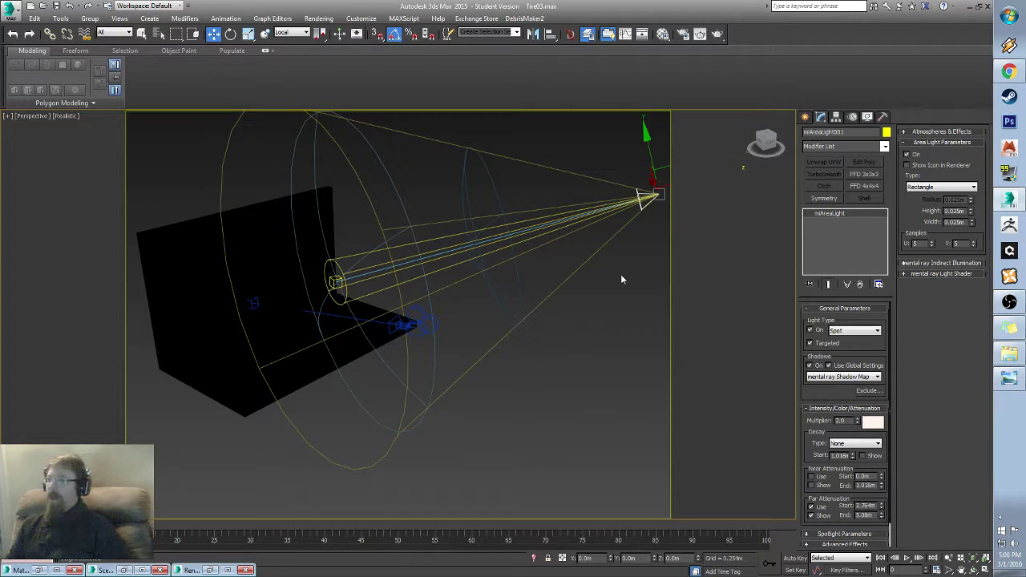
pyautogui.keyDown('alt'); pyautogui.moveTo(568, 205); pyautogui.dragTo(560, 221, button='middle'); pyautogui.keyUp('alt')
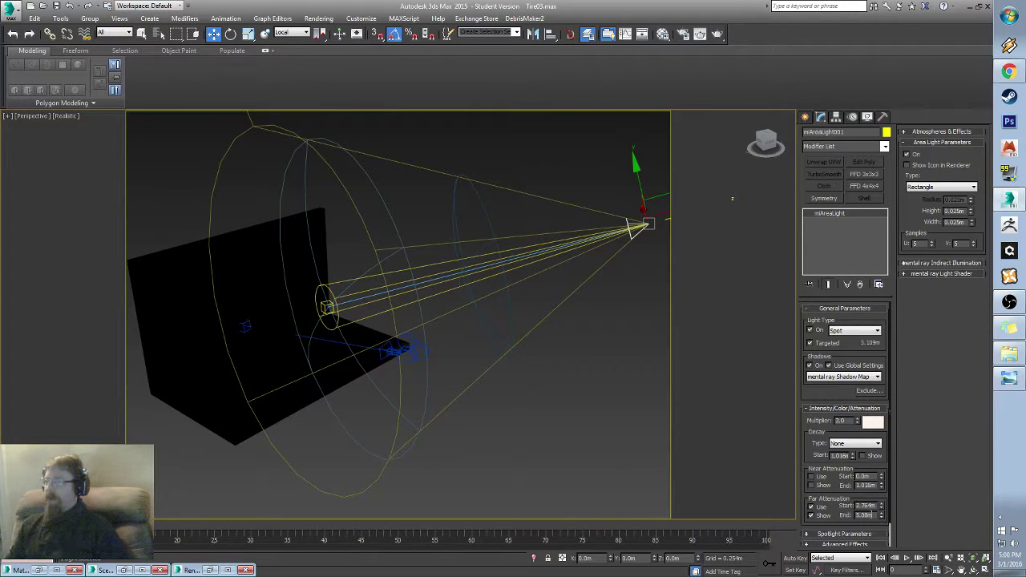
pyautogui.moveTo(881, 519); pyautogui.dragTo(879, 483)
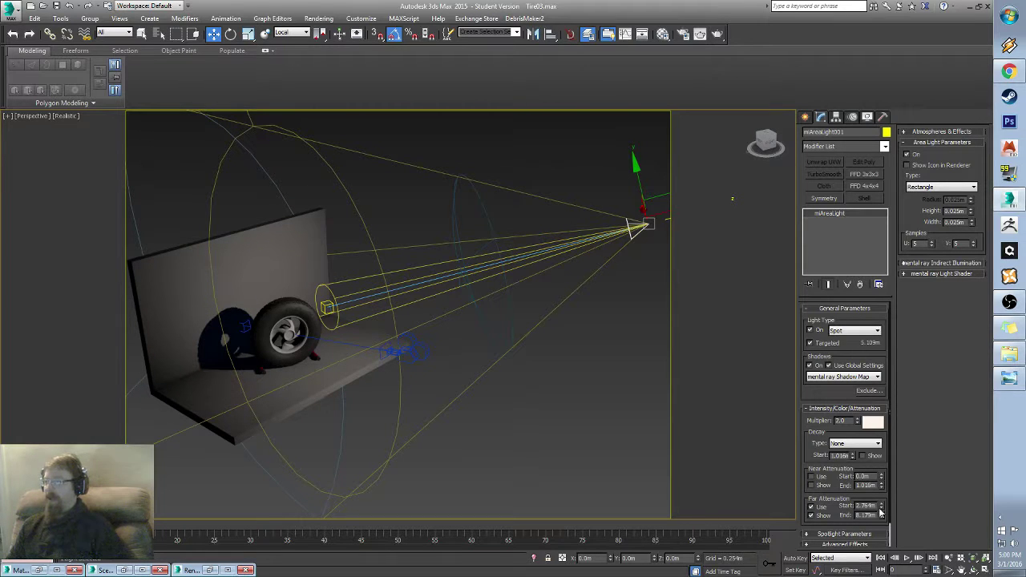
pyautogui.moveTo(880, 500); pyautogui.dragTo(879, 436)
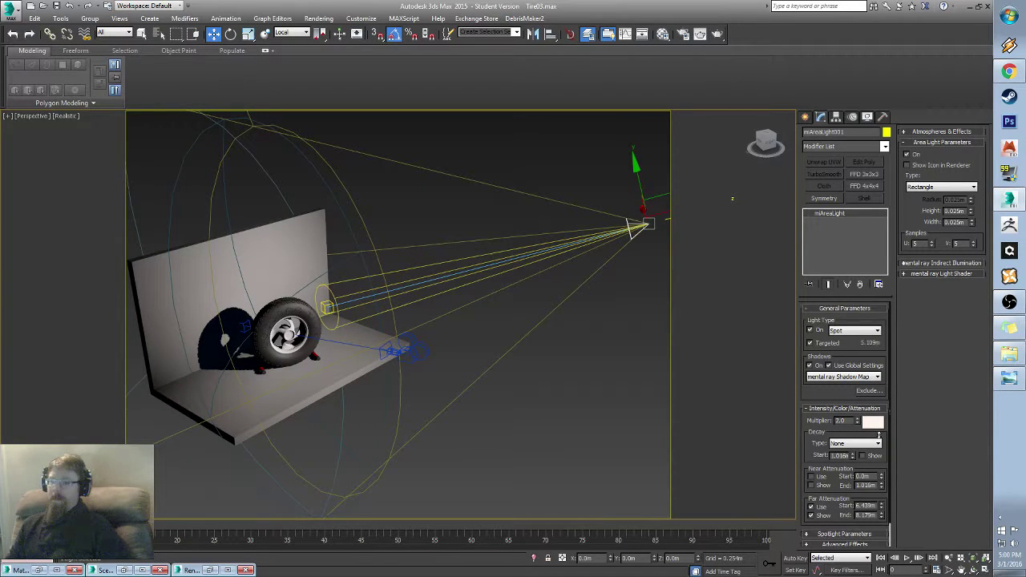
# Step: Extend the area spotlight's far attenuation to end at about 13.9 m, with its start at 6.31 m
pyautogui.keyDown('alt'); pyautogui.moveTo(307, 320); pyautogui.dragTo(367, 288, button='middle'); pyautogui.keyUp('alt')
pyautogui.scroll(5, 368, 288)
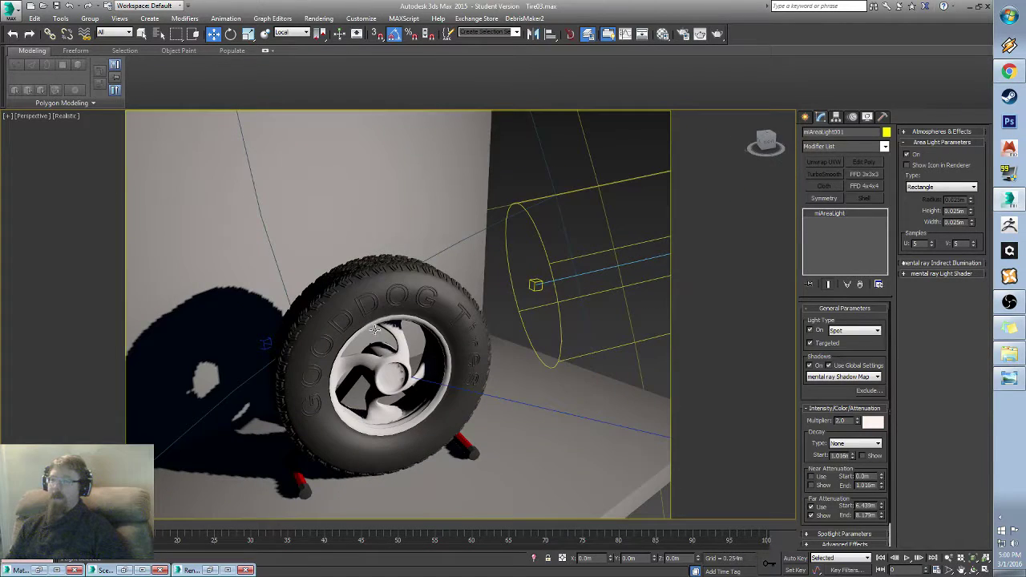
pyautogui.scroll(-2, 322, 329)
pyautogui.scroll(-4, 415, 330)
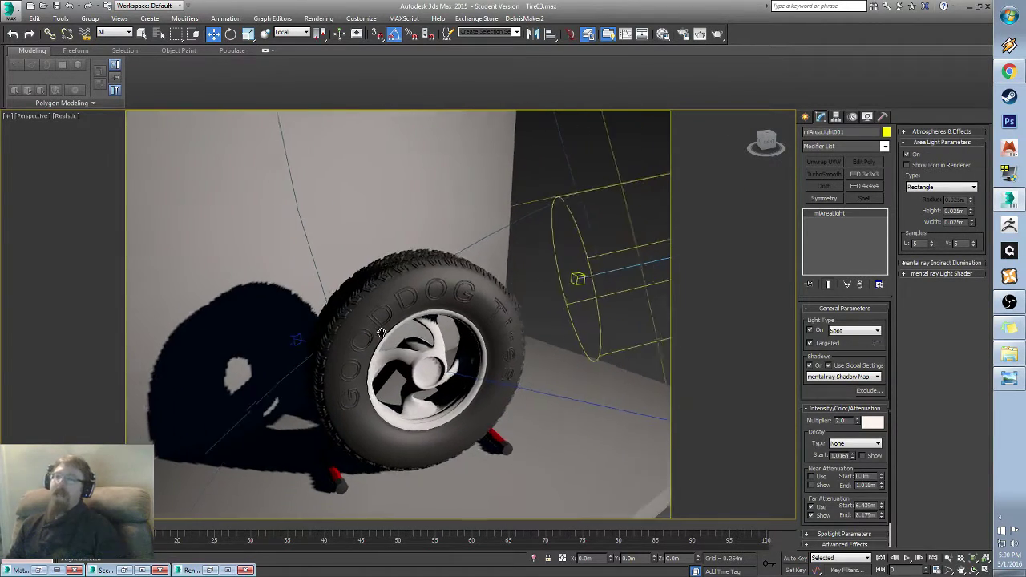
pyautogui.scroll(-8, 362, 330)
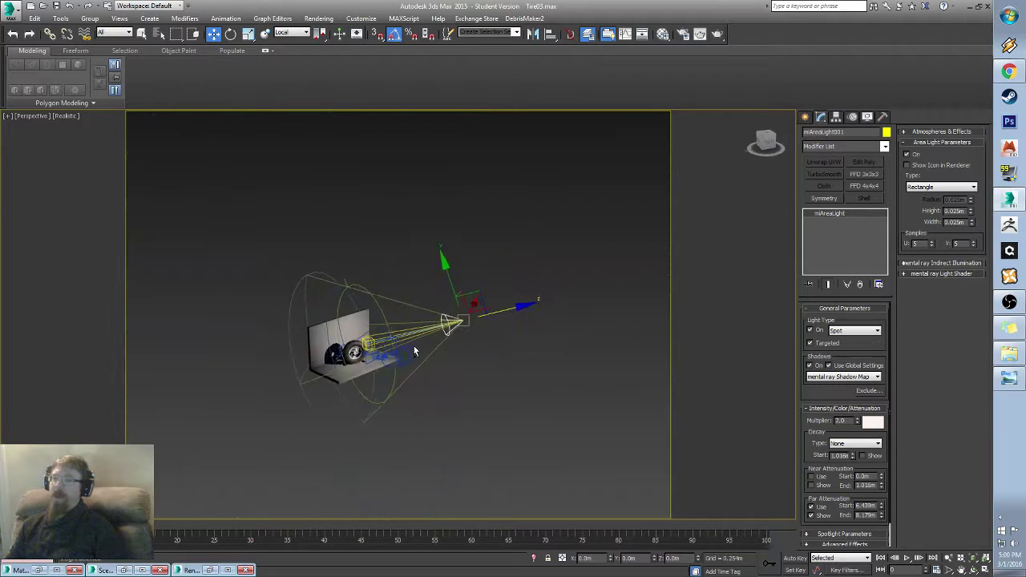
pyautogui.scroll(4, 468, 307)
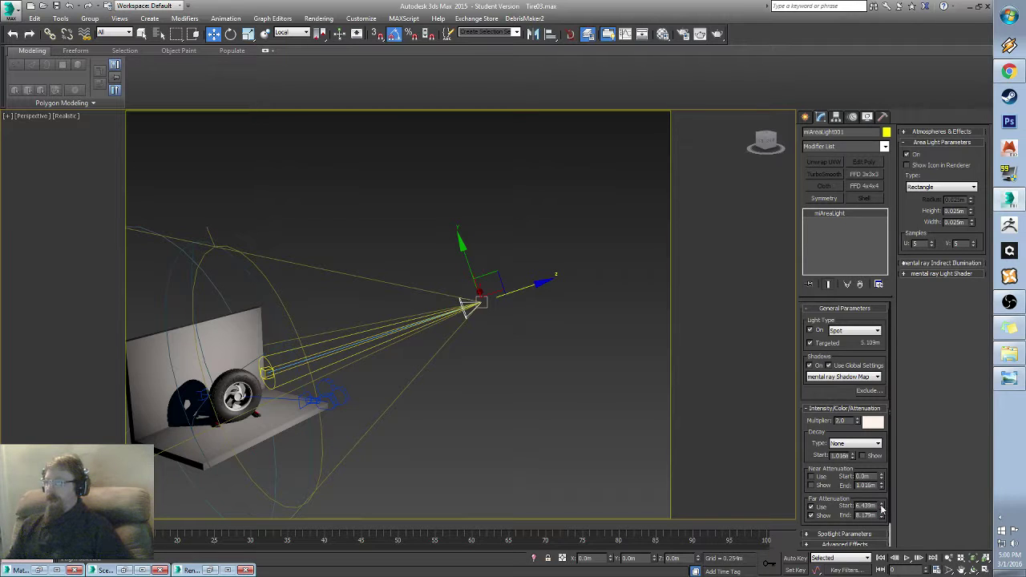
pyautogui.moveTo(882, 508); pyautogui.dragTo(880, 485)
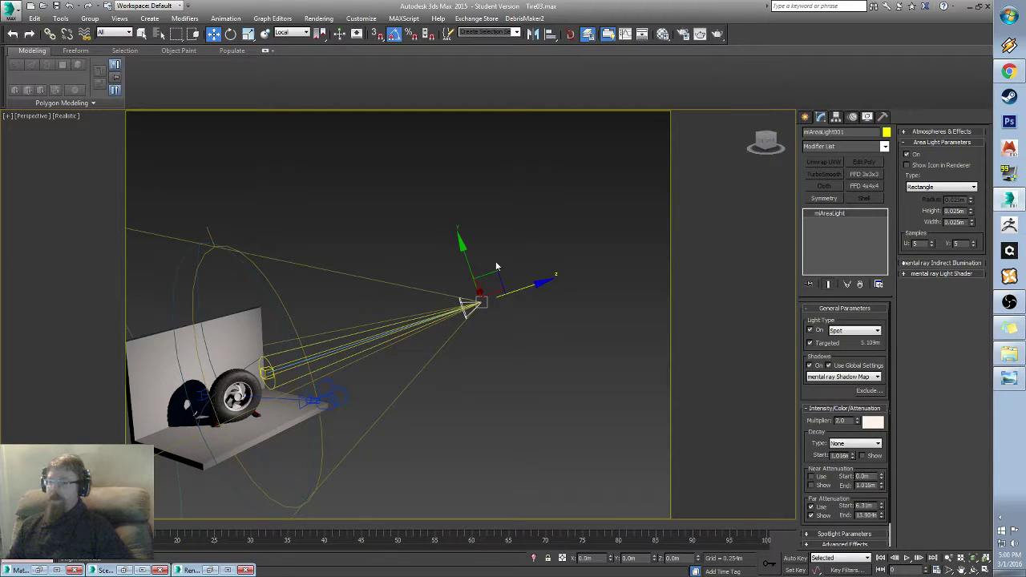
# Step: Move the area spotlight to about 1.76 m from its target and set its far attenuation to start at 2.776 m and end at 5.701 m
pyautogui.moveTo(521, 286); pyautogui.dragTo(371, 323)
pyautogui.moveTo(264, 409); pyautogui.dragTo(420, 366, button='middle')
pyautogui.scroll(3, 419, 366)
pyautogui.scroll(-2, 419, 366)
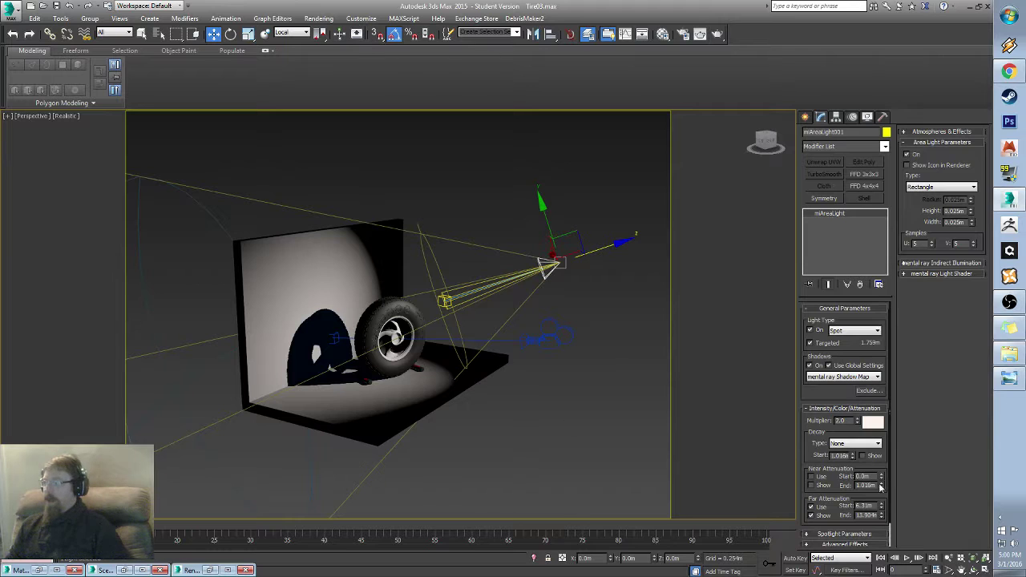
pyautogui.moveTo(882, 508); pyautogui.dragTo(887, 543)
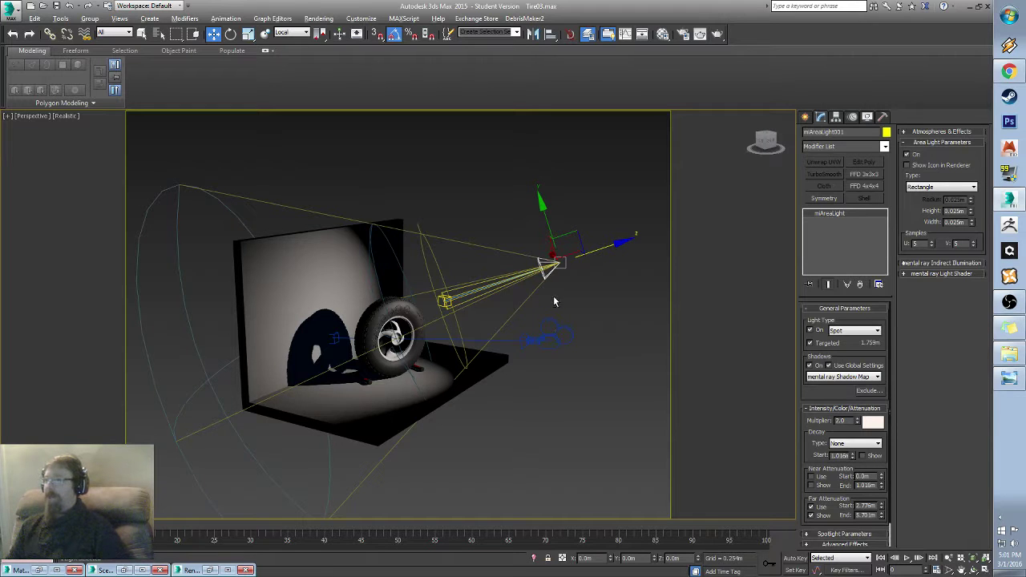
# Step: Clone the area spotlight as one independent copy placed in front of the tire
pyautogui.keyDown('alt'); pyautogui.moveTo(553, 301); pyautogui.dragTo(485, 307, button='middle'); pyautogui.keyUp('alt')
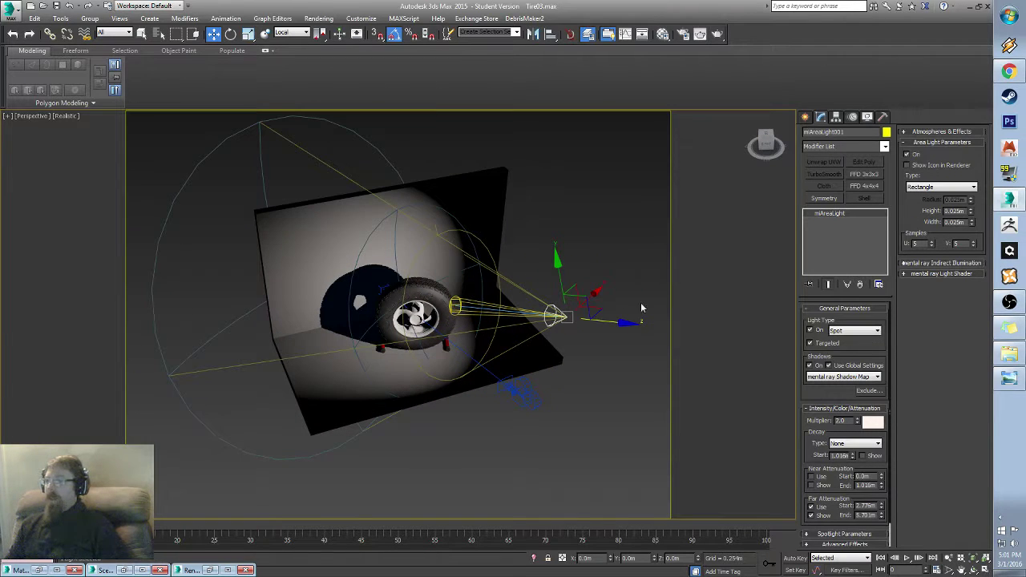
pyautogui.moveTo(601, 308)
pyautogui.keyDown('shift'); pyautogui.mouseDown()
pyautogui.moveTo(547, 340)
pyautogui.moveTo(438, 345)
pyautogui.mouseUp(); pyautogui.keyUp('shift')
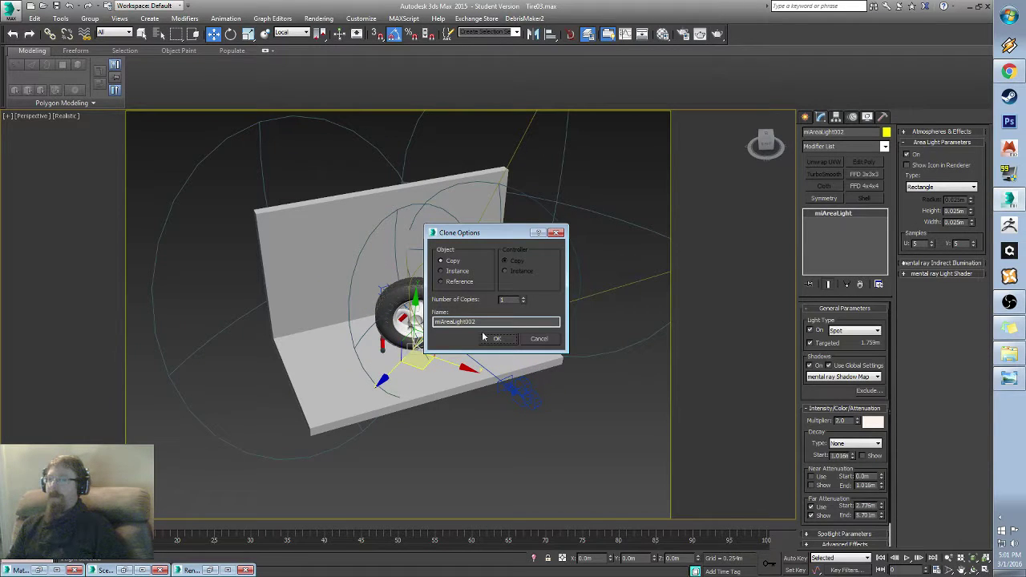
pyautogui.click(484, 337)
# Step: Reposition the copied spotlight on the side of the tire opposite the original light, about 1.64 m from its target
pyautogui.click(444, 329)
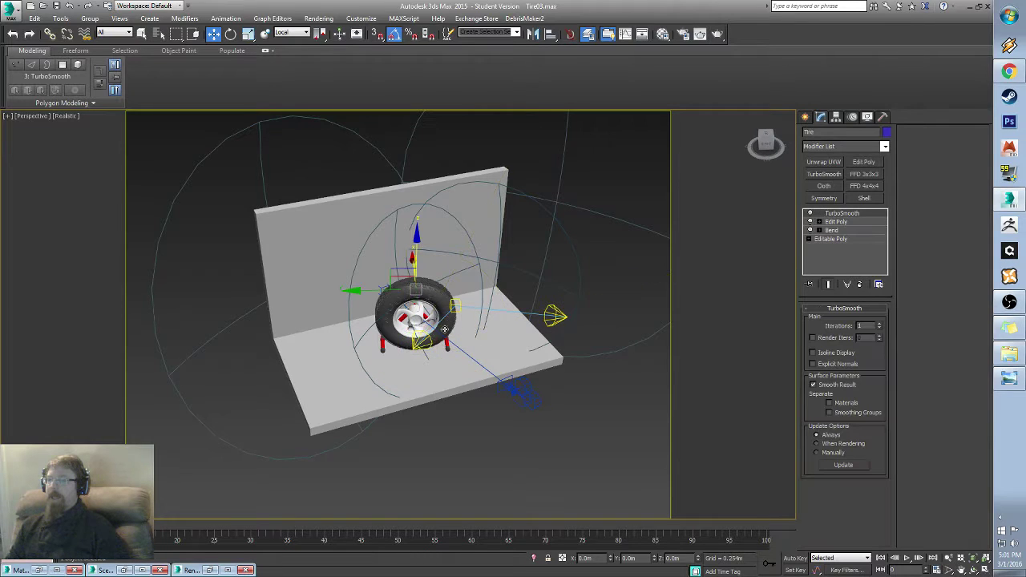
pyautogui.click(436, 323)
pyautogui.keyDown('alt'); pyautogui.moveTo(444, 341); pyautogui.dragTo(365, 312, button='middle'); pyautogui.keyUp('alt')
pyautogui.click(350, 287)
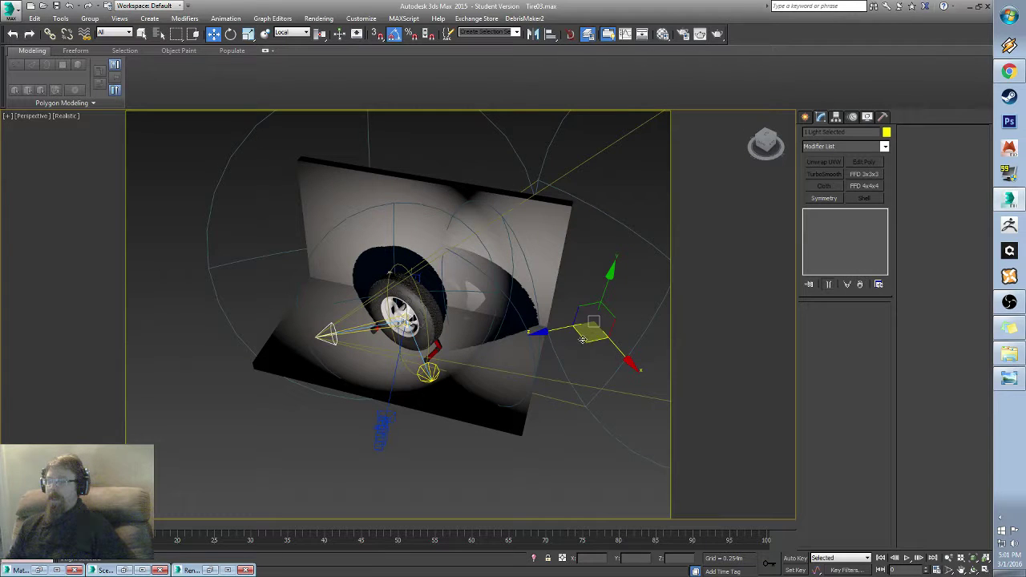
pyautogui.moveTo(582, 340); pyautogui.dragTo(584, 362)
pyautogui.moveTo(327, 348); pyautogui.dragTo(315, 337, button='middle')
pyautogui.click(313, 352)
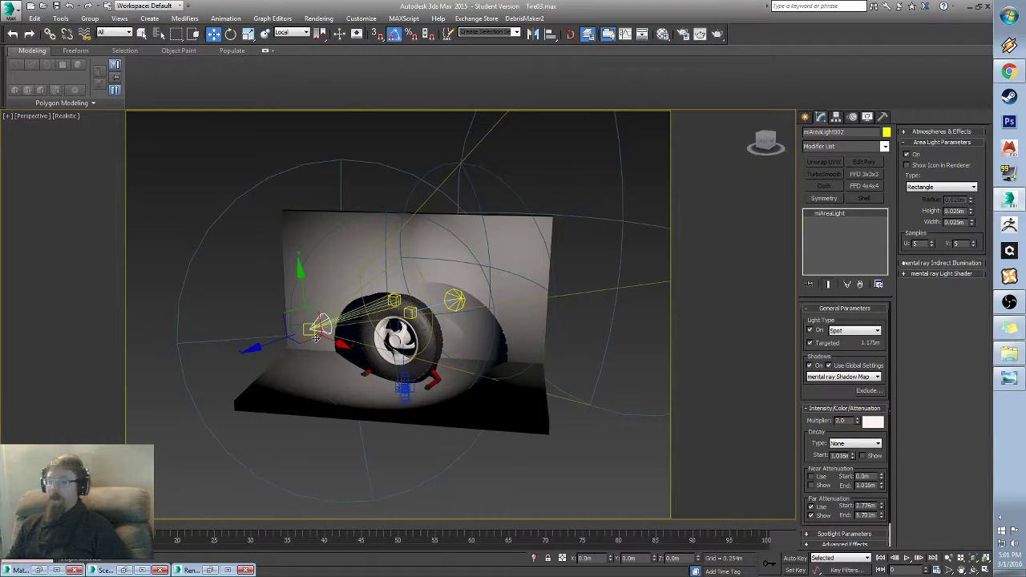
pyautogui.moveTo(305, 298); pyautogui.dragTo(311, 250)
pyautogui.keyDown('alt'); pyautogui.moveTo(311, 250); pyautogui.dragTo(504, 374, button='middle'); pyautogui.keyUp('alt')
pyautogui.moveTo(472, 374); pyautogui.dragTo(398, 353)
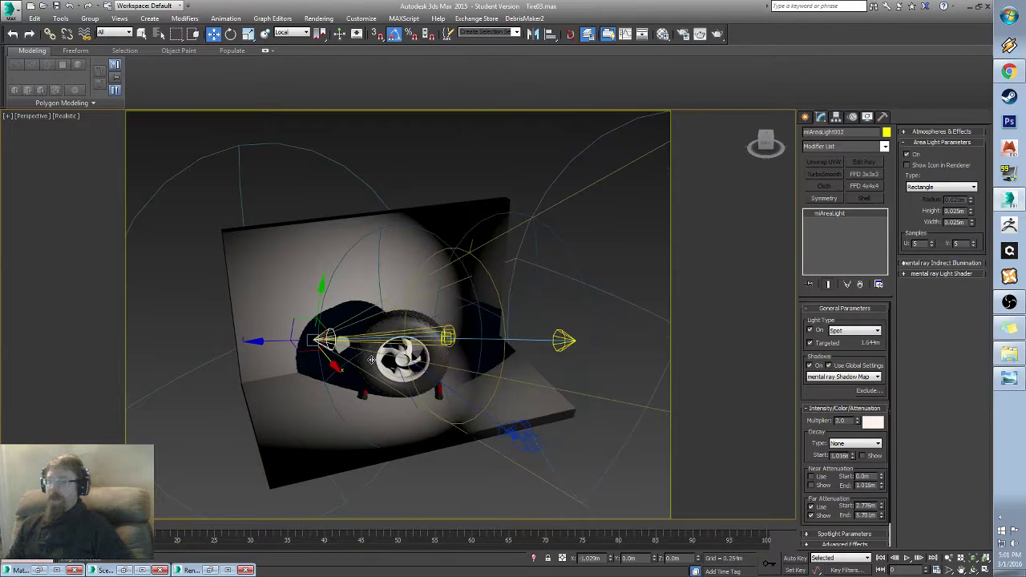
# Step: Move the copied spotlight's target onto the wheel so the light aims at the rim
pyautogui.moveTo(441, 350); pyautogui.dragTo(302, 357, button='middle')
pyautogui.click(557, 324)
pyautogui.scroll(4, 301, 356)
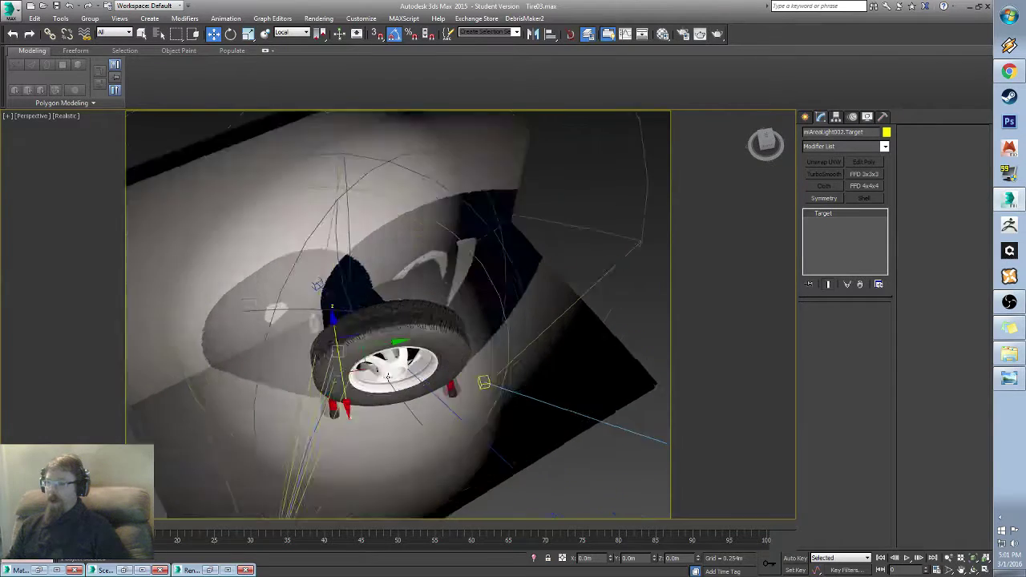
pyautogui.moveTo(285, 336); pyautogui.dragTo(397, 322)
# Step: Pull the copied spotlight's source outward and away from the wheel to about 4.03 m from its target
pyautogui.scroll(-4, 518, 312)
pyautogui.keyDown('alt'); pyautogui.moveTo(517, 313); pyautogui.dragTo(549, 331, button='middle'); pyautogui.keyUp('alt')
pyautogui.click(565, 280)
pyautogui.moveTo(565, 281); pyautogui.dragTo(295, 302, button='middle')
pyautogui.click(289, 265)
pyautogui.scroll(-4, 353, 356)
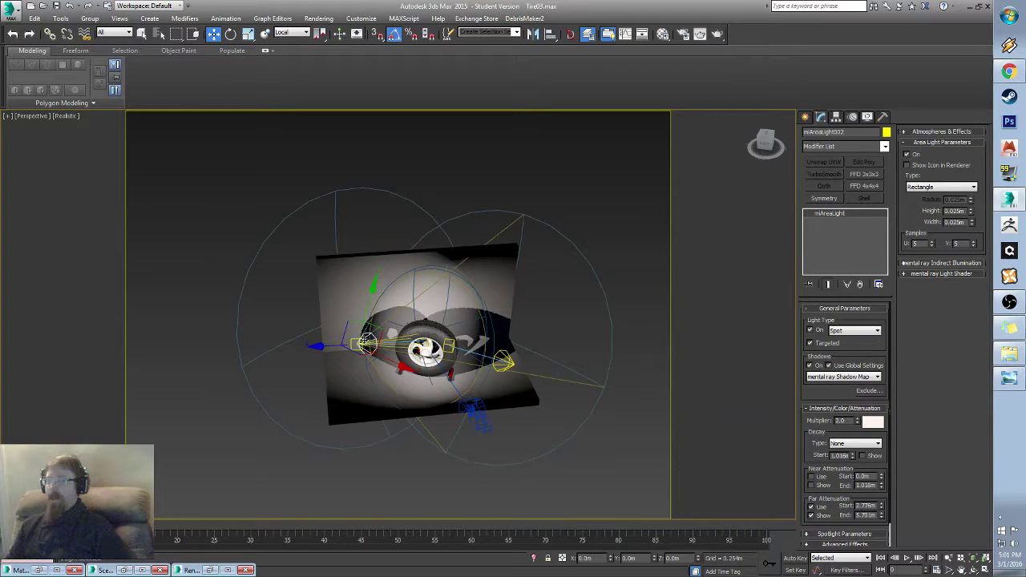
pyautogui.moveTo(358, 349); pyautogui.dragTo(234, 318)
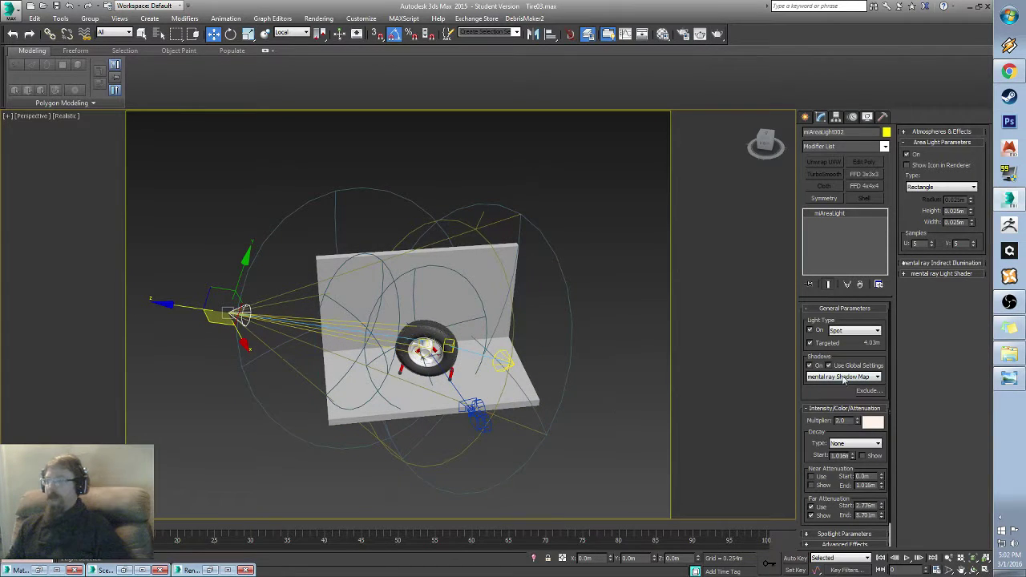
# Step: Turn off shadow casting for the copied spotlight
pyautogui.click(810, 366)
pyautogui.keyDown('alt'); pyautogui.moveTo(382, 363); pyautogui.dragTo(386, 327, button='middle'); pyautogui.keyUp('alt')
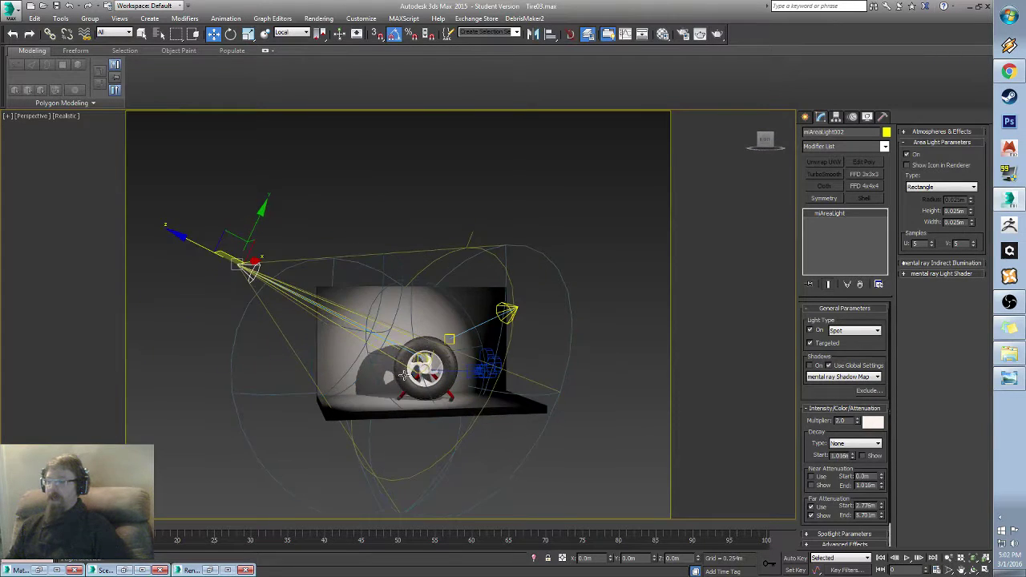
pyautogui.scroll(6, 404, 375)
pyautogui.scroll(-5, 433, 312)
pyautogui.keyDown('alt'); pyautogui.moveTo(392, 259); pyautogui.dragTo(327, 285, button='middle'); pyautogui.keyUp('alt')
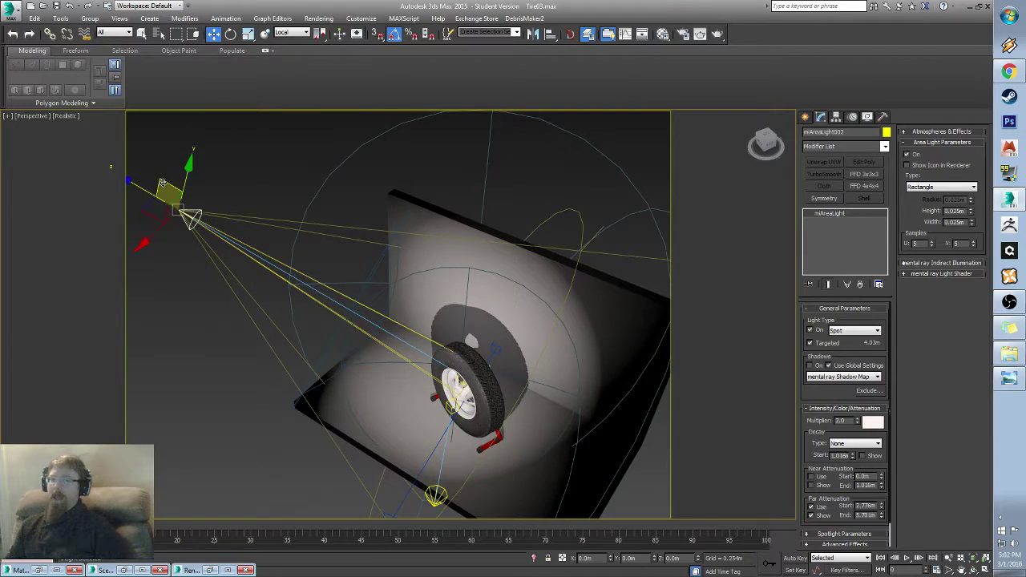
# Step: Move the copied spotlight above the tire, about 2.5 m from its target
pyautogui.moveTo(157, 205); pyautogui.dragTo(498, 205)
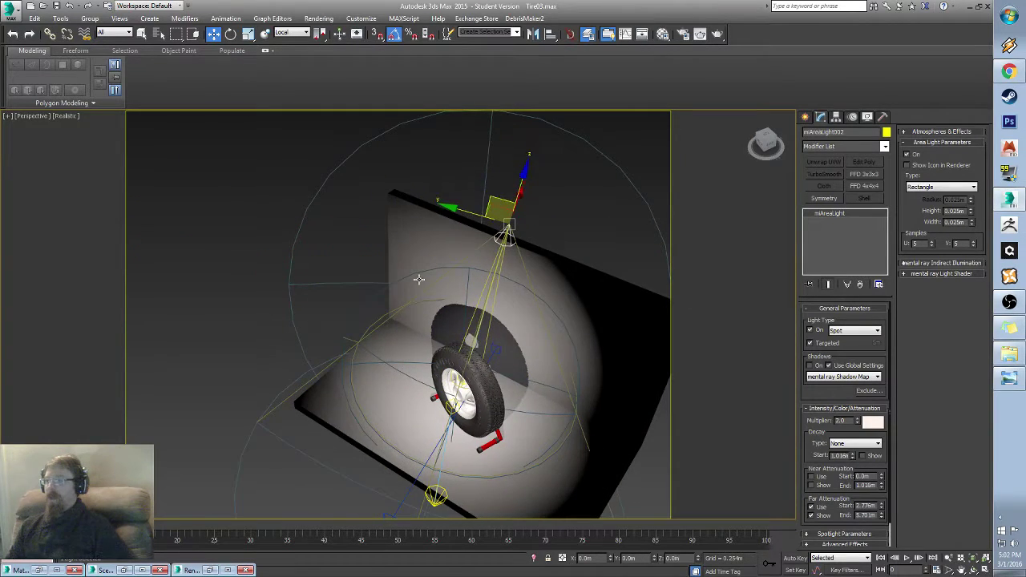
pyautogui.keyDown('alt'); pyautogui.moveTo(419, 280); pyautogui.dragTo(443, 148, button='middle'); pyautogui.keyUp('alt')
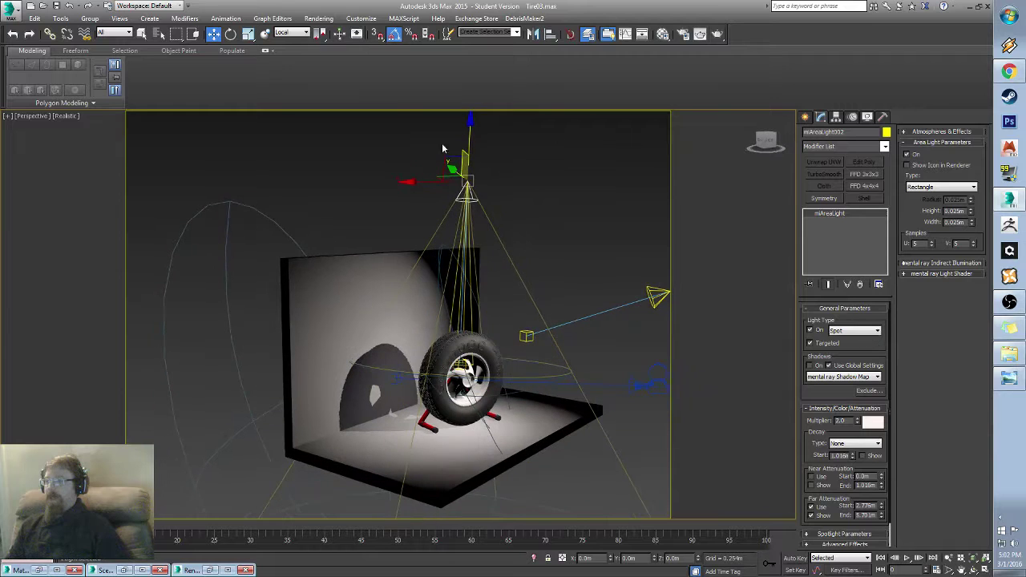
pyautogui.moveTo(425, 181); pyautogui.dragTo(363, 183)
pyautogui.keyDown('alt'); pyautogui.moveTo(494, 302); pyautogui.dragTo(440, 308, button='middle'); pyautogui.keyUp('alt')
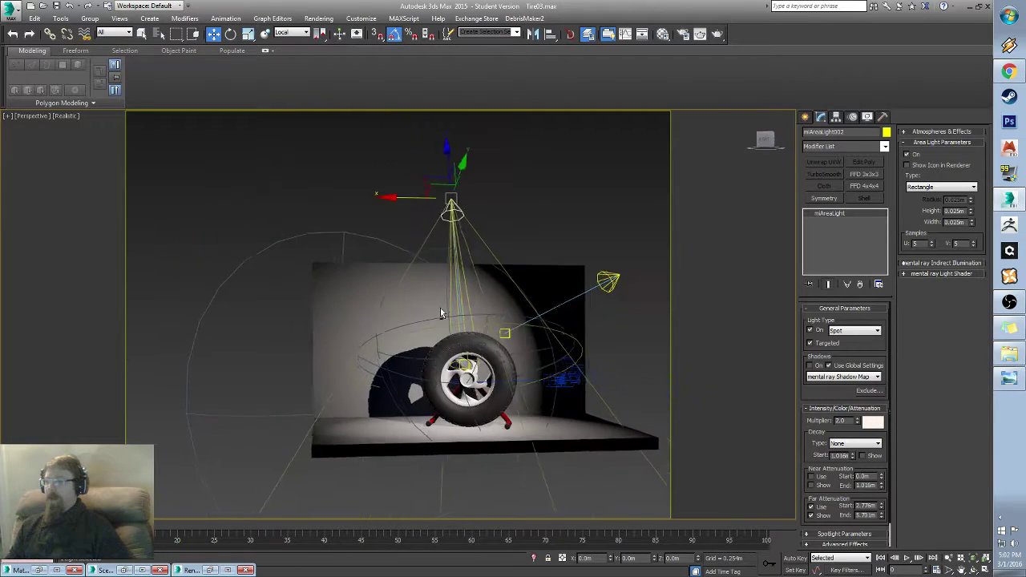
# Step: Switch to the main camera view, restore the four-viewport layout and frame the scene in the orthographic view
pyautogui.press('c')
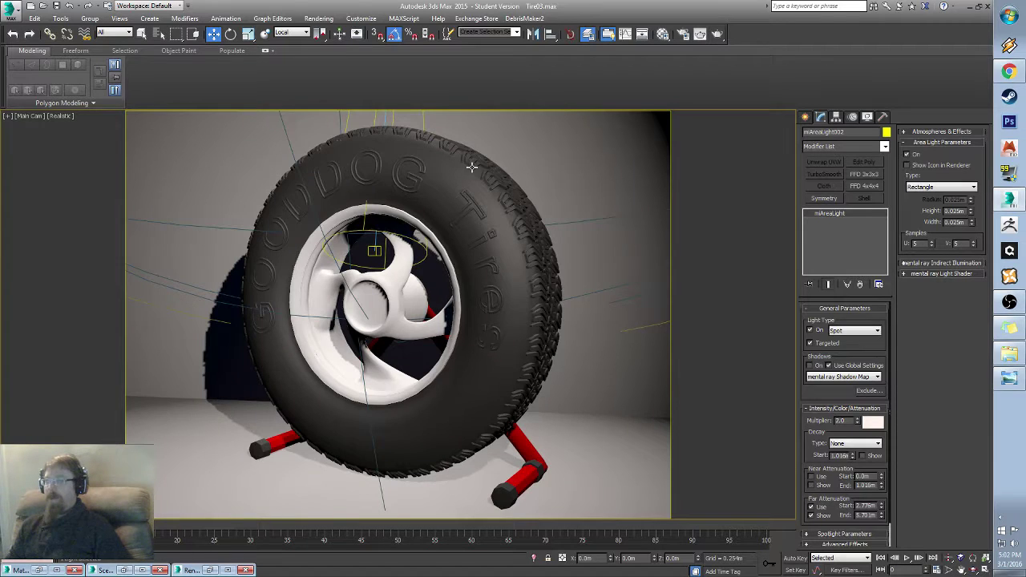
pyautogui.click(7, 116)
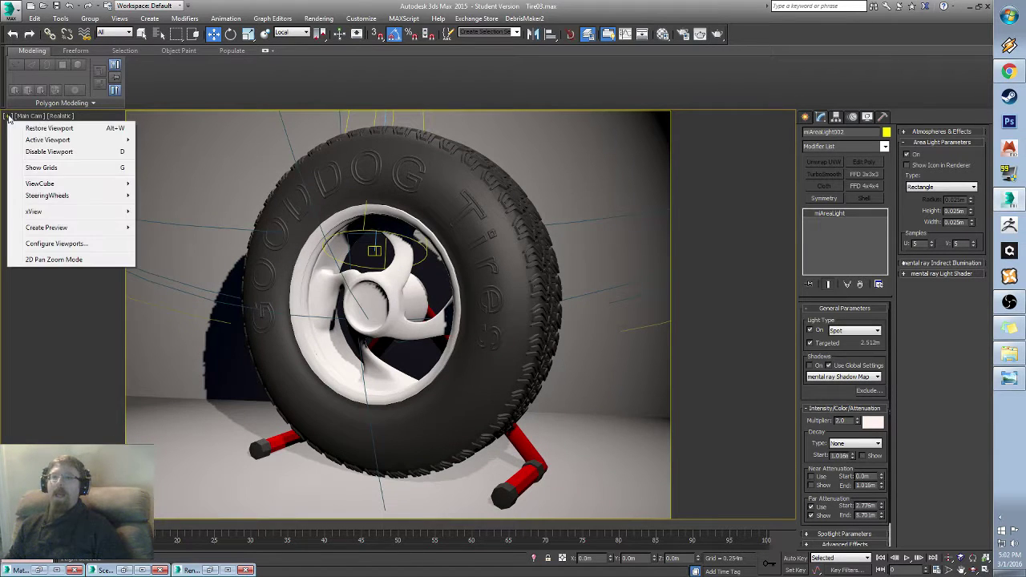
pyautogui.click(32, 128)
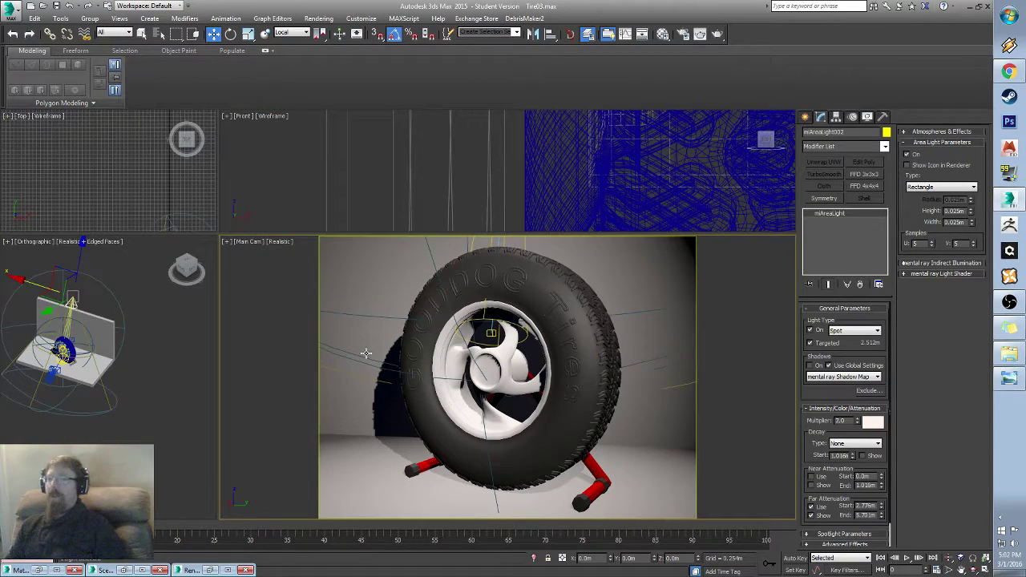
pyautogui.moveTo(45, 330); pyautogui.dragTo(83, 347, button='middle')
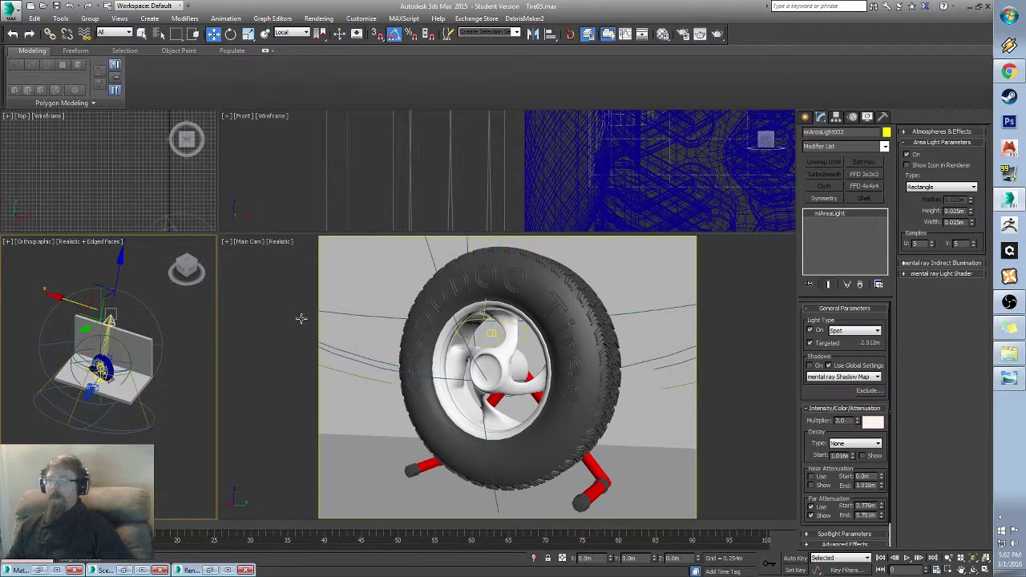
# Step: Move the copied spotlight to light the tire from the camera's upper left, about 4.4 m from its target
pyautogui.click(273, 286)
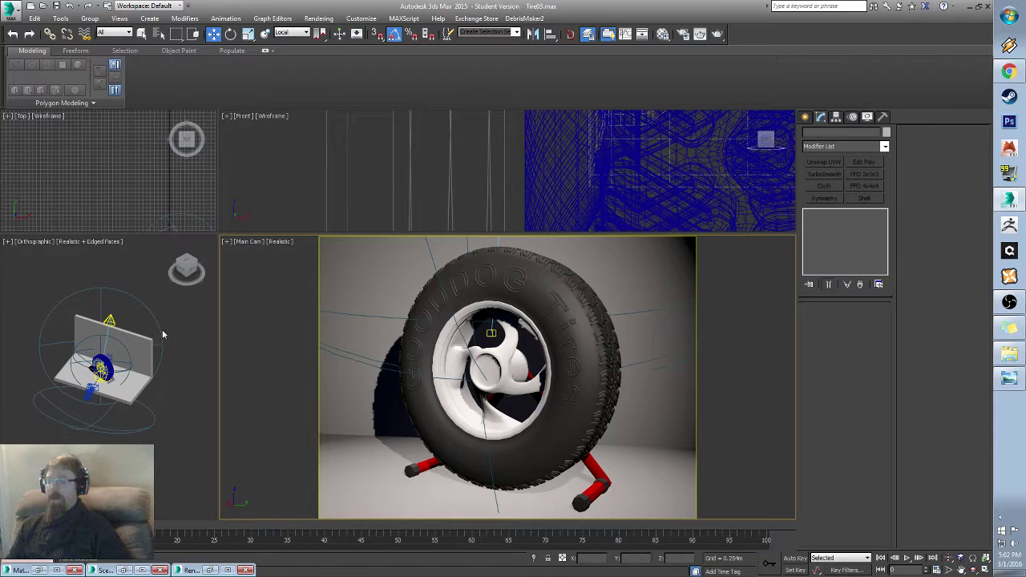
pyautogui.click(112, 319)
pyautogui.keyDown('alt'); pyautogui.moveTo(112, 320); pyautogui.dragTo(179, 336, button='middle'); pyautogui.keyUp('alt')
pyautogui.scroll(4, 61, 329)
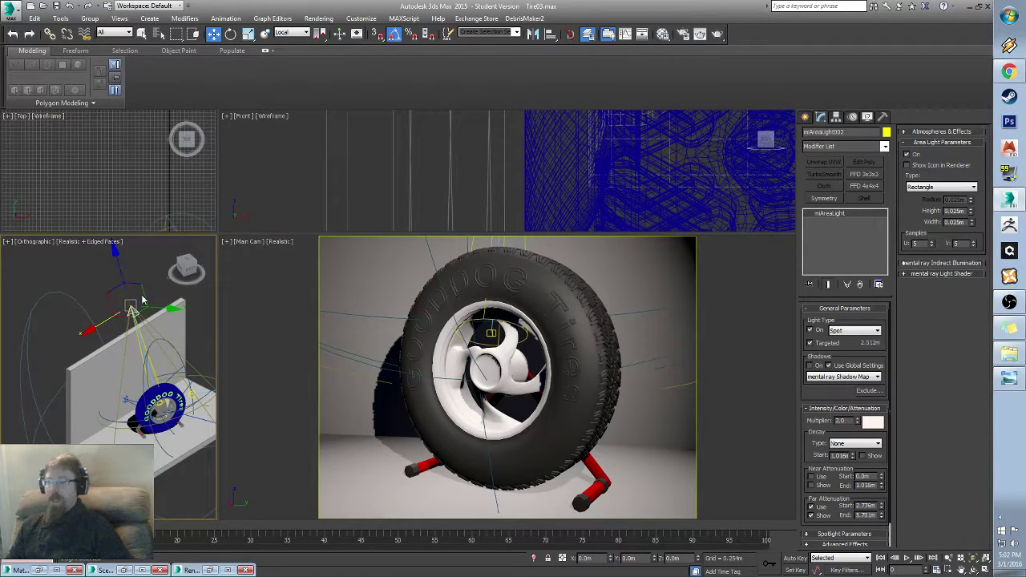
pyautogui.moveTo(131, 315)
pyautogui.mouseDown()
pyautogui.moveTo(170, 308)
pyautogui.moveTo(177, 320)
pyautogui.moveTo(167, 282)
pyautogui.moveTo(167, 314)
pyautogui.moveTo(57, 364)
pyautogui.moveTo(87, 366)
pyautogui.moveTo(34, 368)
pyautogui.moveTo(54, 367)
pyautogui.mouseUp()
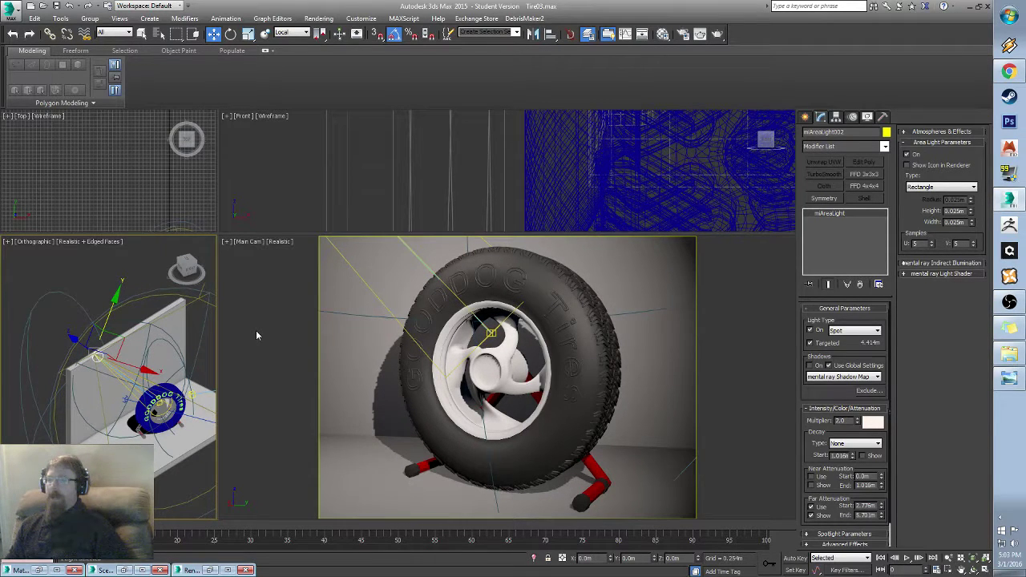
# Step: Inspect the placement of both spotlights around the tire, selecting the original light and then the copy
pyautogui.click(276, 277)
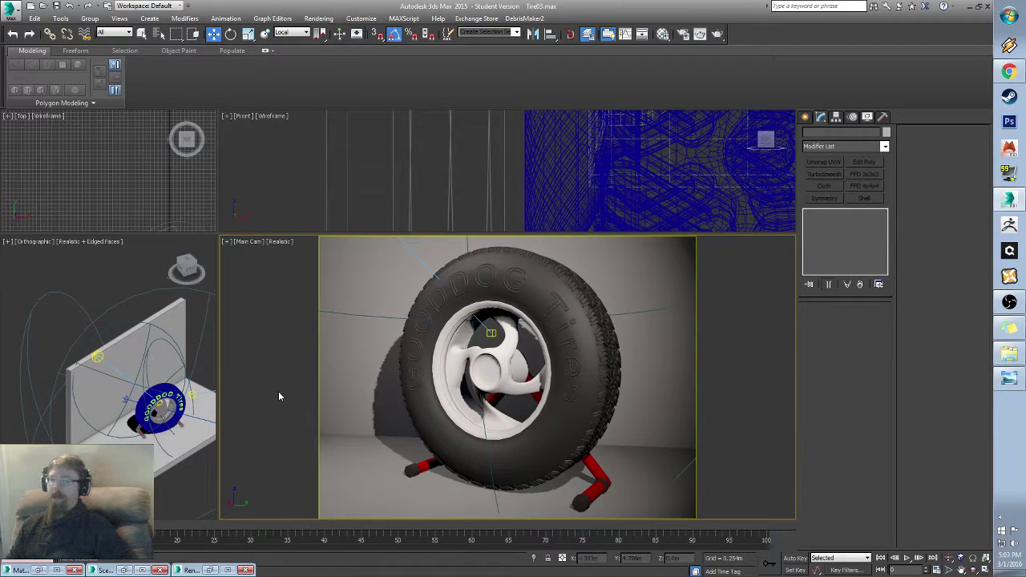
pyautogui.keyDown('alt'); pyautogui.moveTo(114, 386); pyautogui.dragTo(94, 321, button='middle'); pyautogui.keyUp('alt')
pyautogui.click(179, 358)
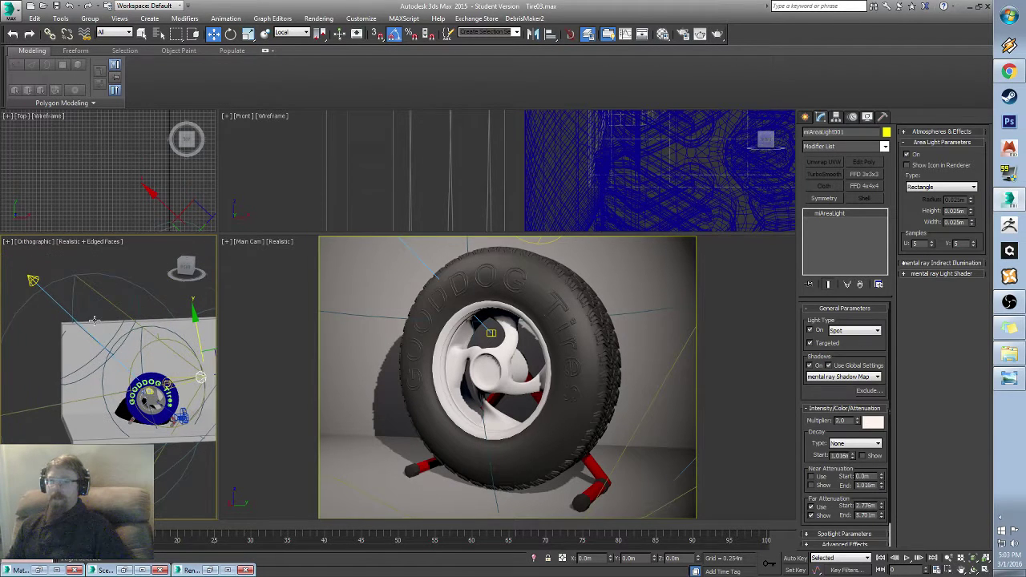
pyautogui.click(34, 279)
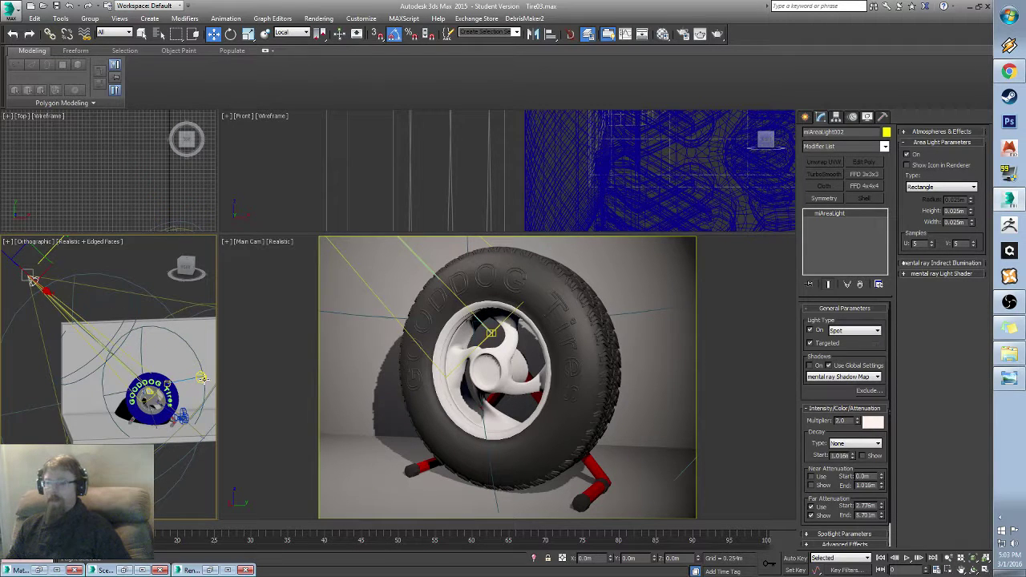
# Step: Set the intensity multiplier of the original spotlight beside the tire to 1.0
pyautogui.click(202, 379)
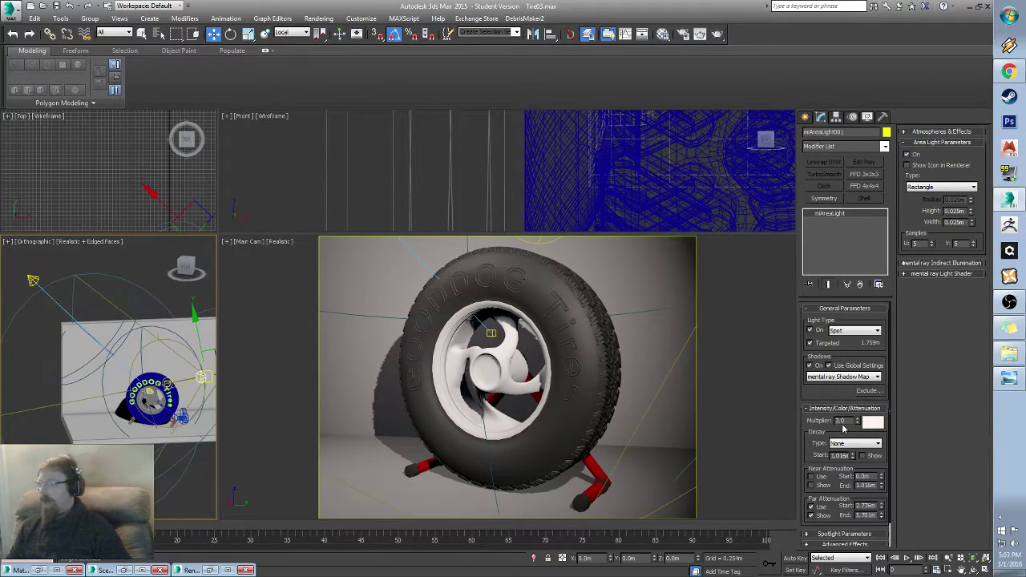
pyautogui.doubleClick(849, 420)
pyautogui.write('1')
pyautogui.press('Return')
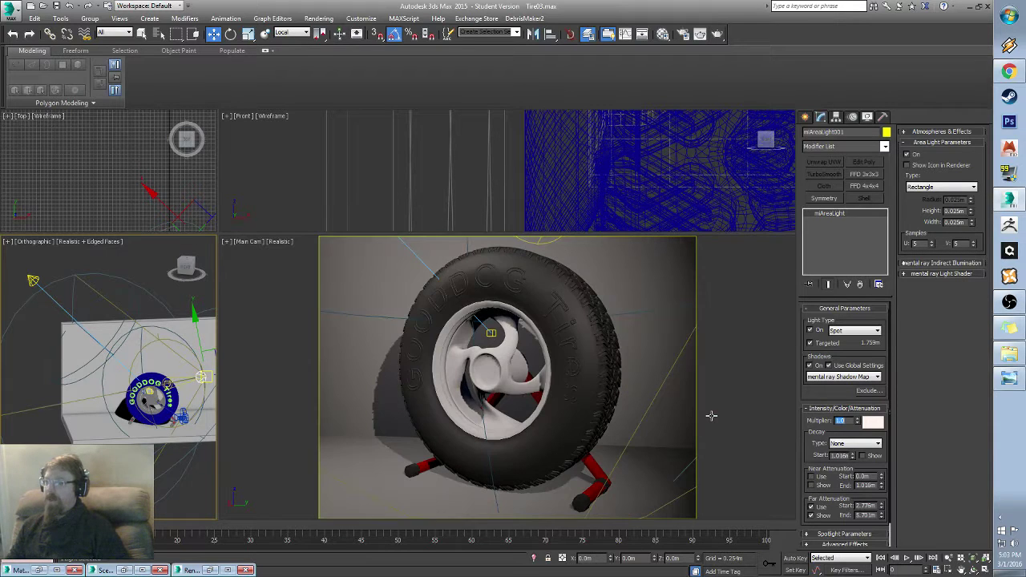
# Step: Change the copied spotlight's light color to a pale blue, about RGB 124, 175, 251
pyautogui.click(32, 280)
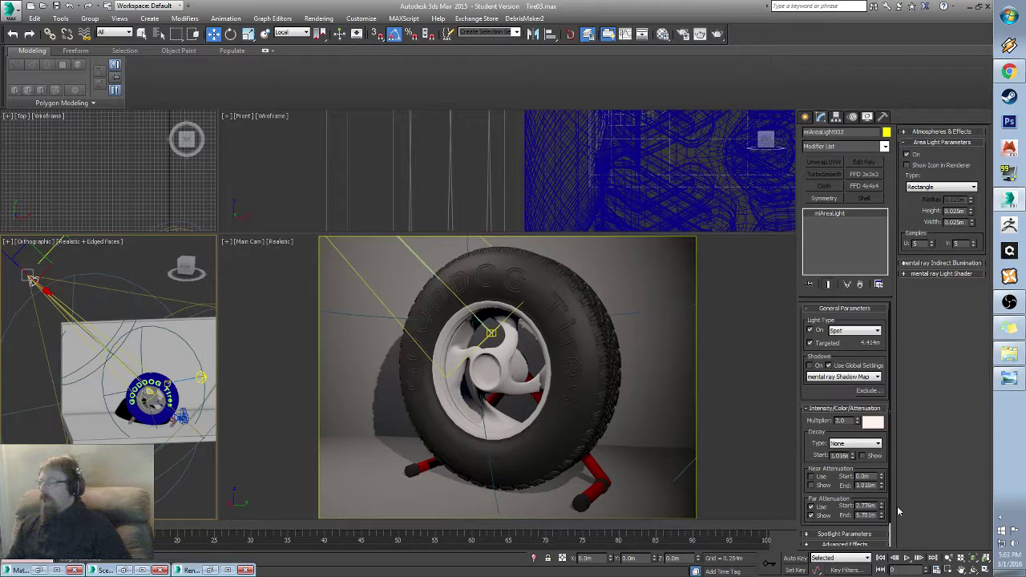
pyautogui.click(875, 425)
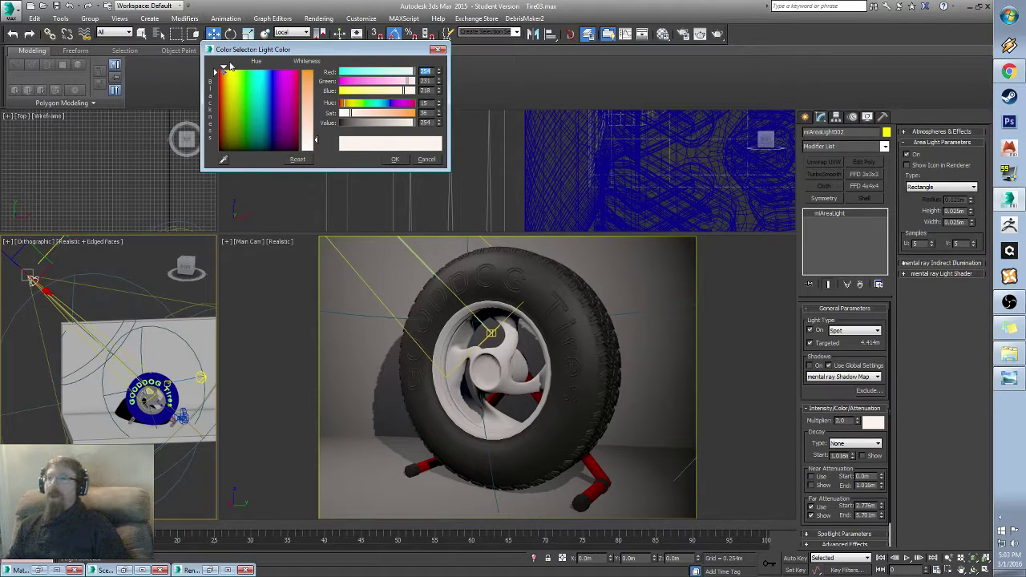
pyautogui.moveTo(258, 76); pyautogui.dragTo(268, 76)
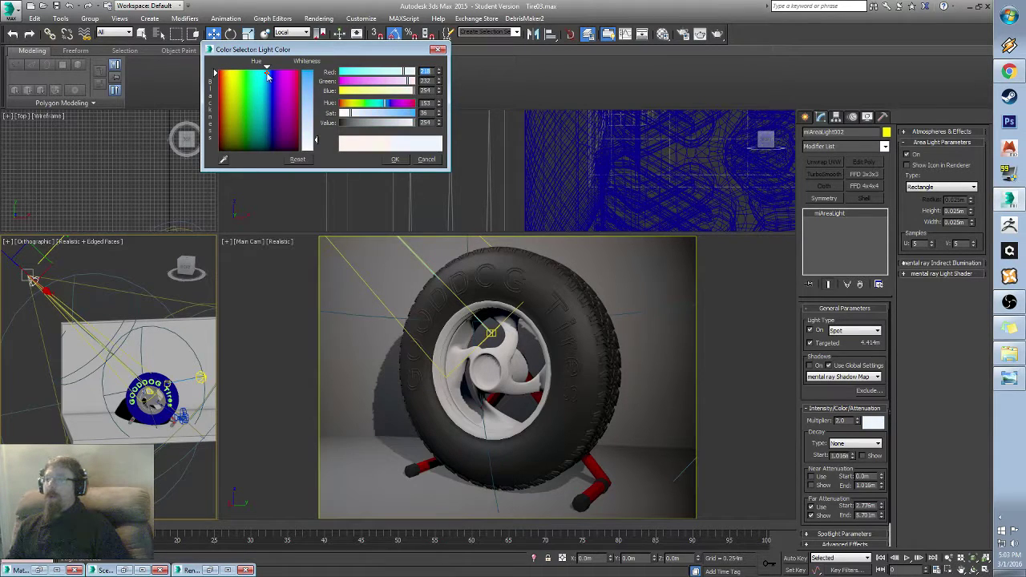
pyautogui.moveTo(312, 120)
pyautogui.mouseDown()
pyautogui.moveTo(304, 125)
pyautogui.moveTo(305, 114)
pyautogui.mouseUp()
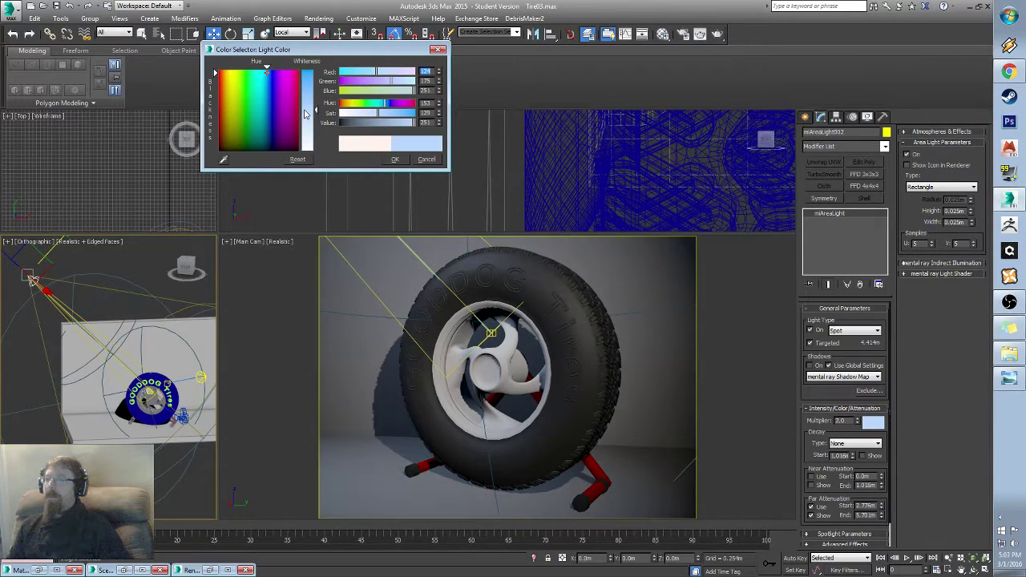
pyautogui.click(396, 161)
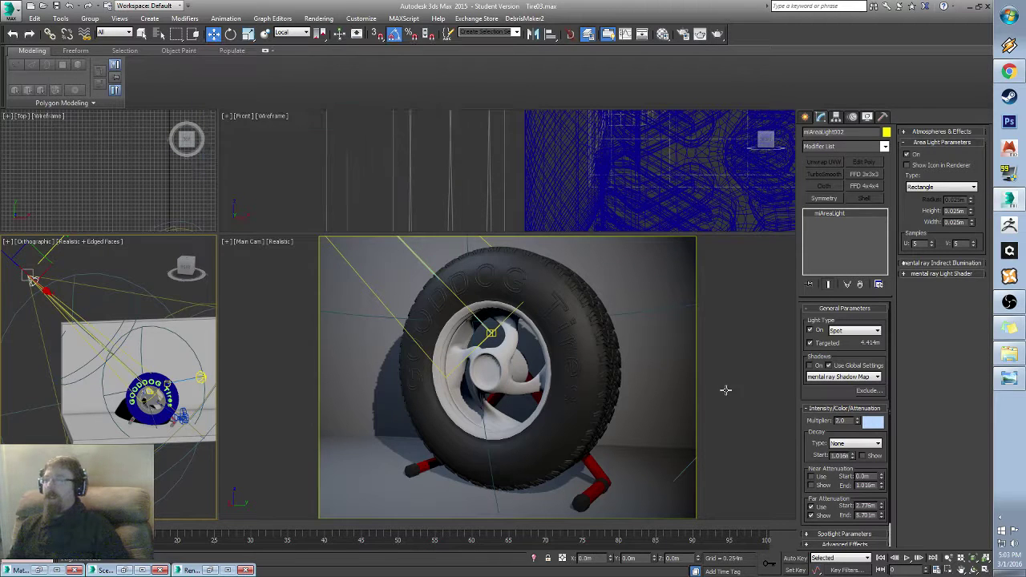
# Step: Select the floor box and activate the unused 23 - Default sample slot in the Material Editor
pyautogui.click(734, 345)
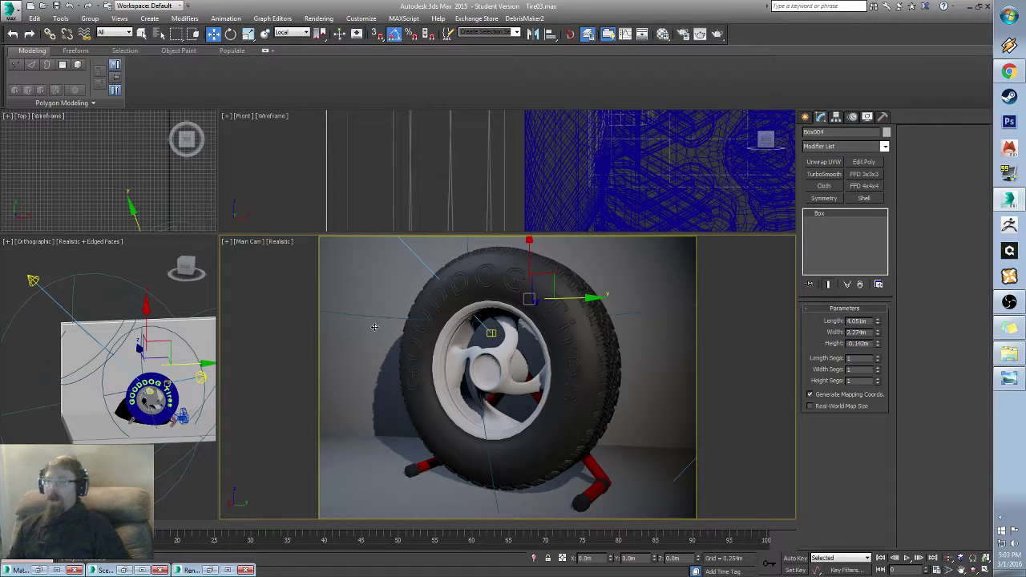
pyautogui.press('m')
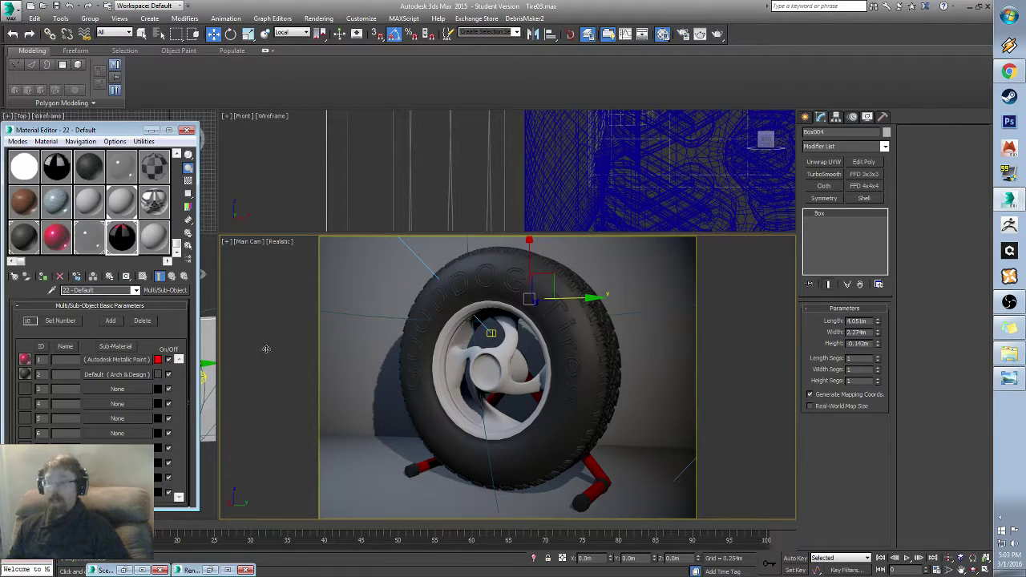
pyautogui.click(157, 243)
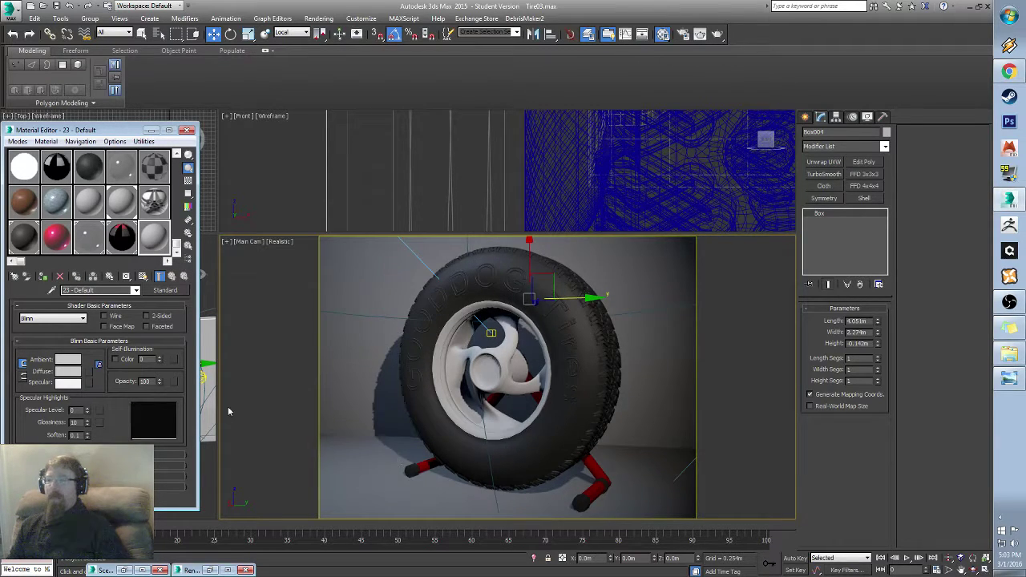
# Step: Try Autodesk Ceramic and then Autodesk Glazing as the type of the 23 - Default material, reviewing the ceramic parameters
pyautogui.click(165, 290)
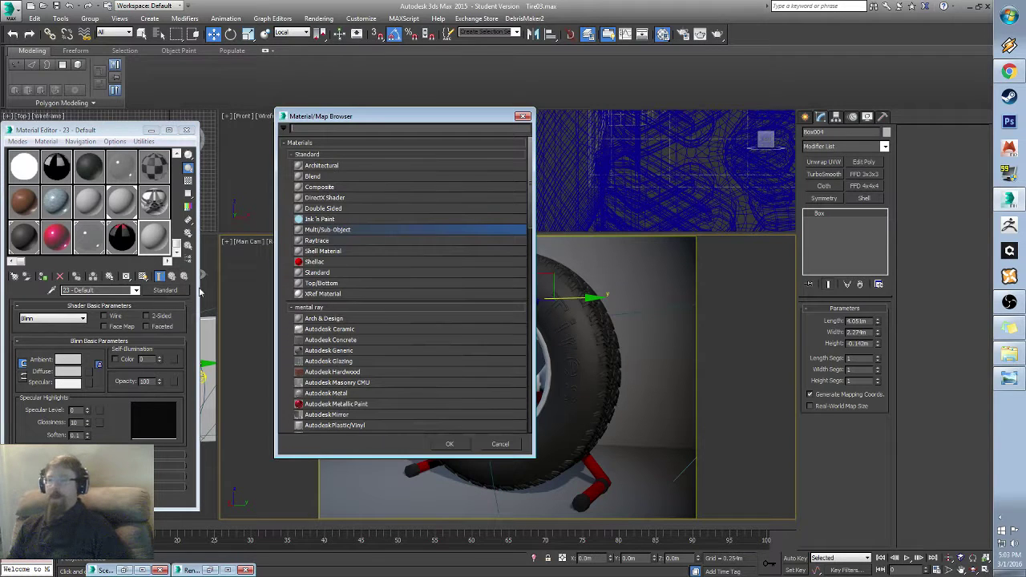
pyautogui.doubleClick(353, 330)
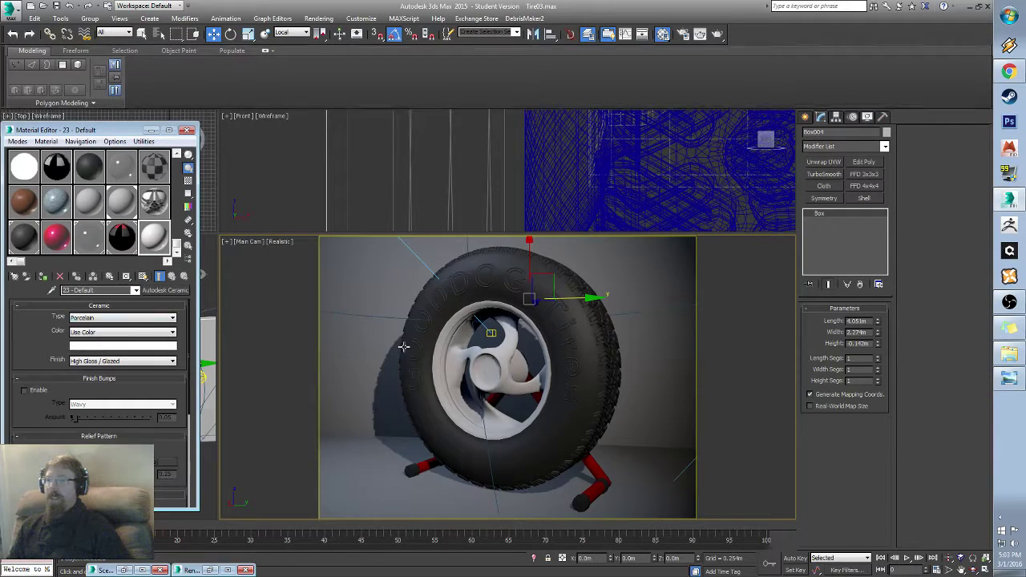
pyautogui.click(112, 318)
pyautogui.click(112, 333)
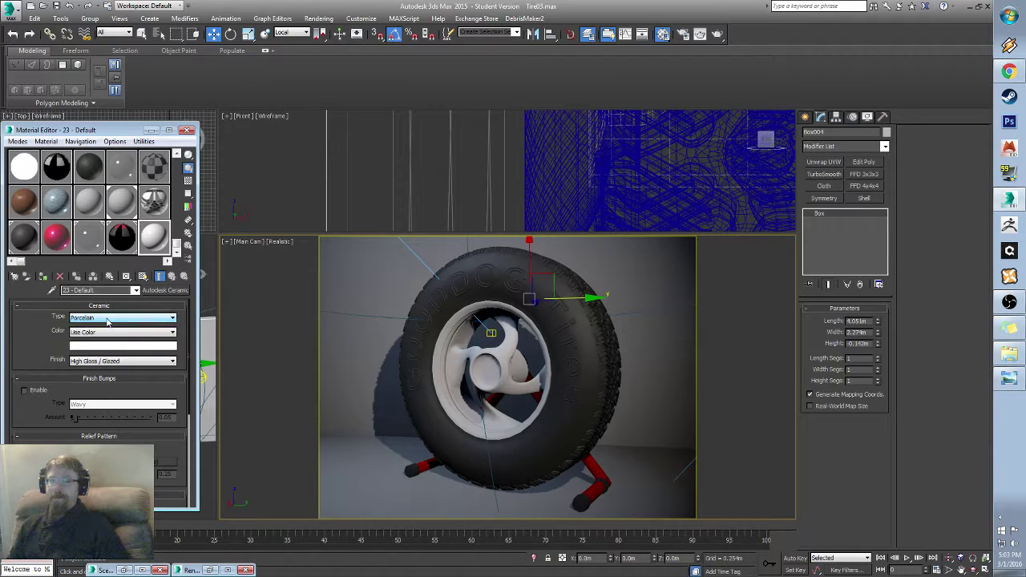
pyautogui.scroll(-3, 59, 394)
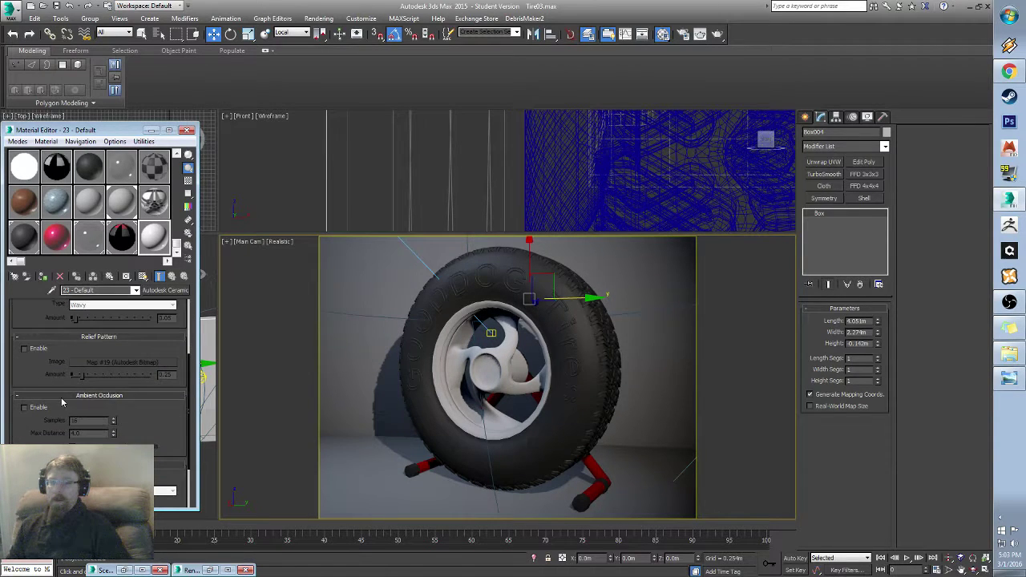
pyautogui.scroll(-2, 61, 397)
pyautogui.scroll(5, 61, 397)
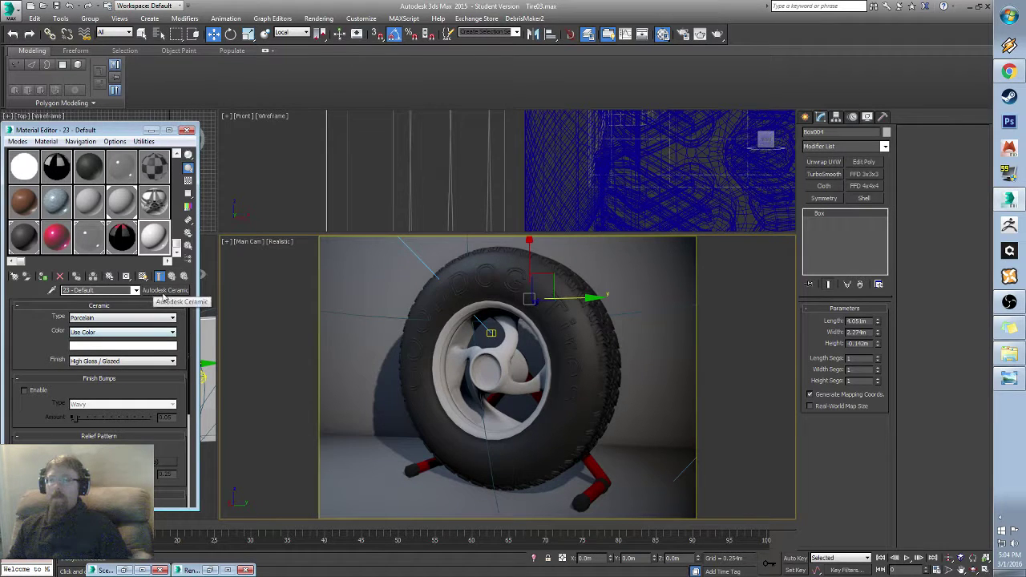
pyautogui.click(158, 290)
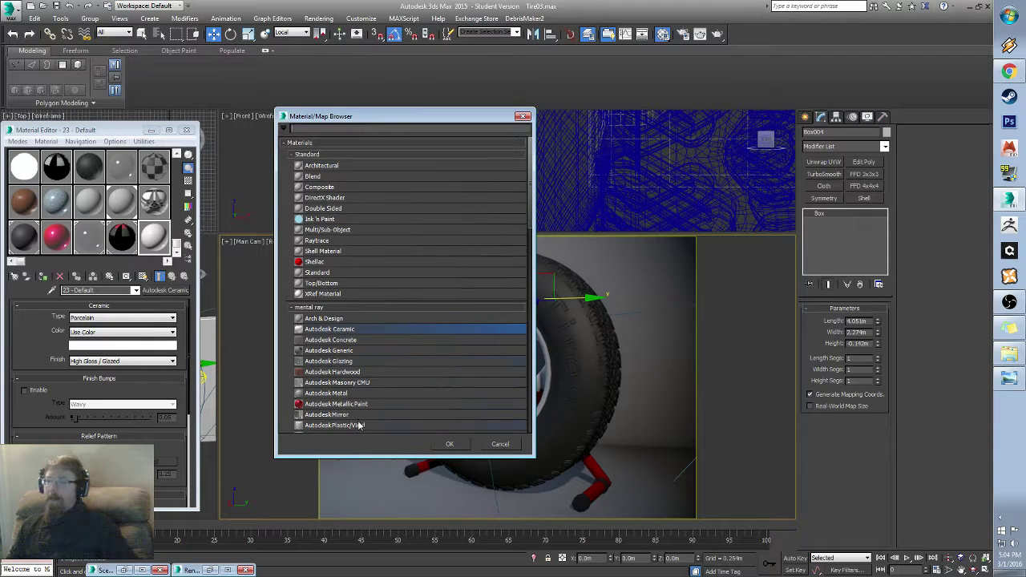
pyautogui.doubleClick(352, 361)
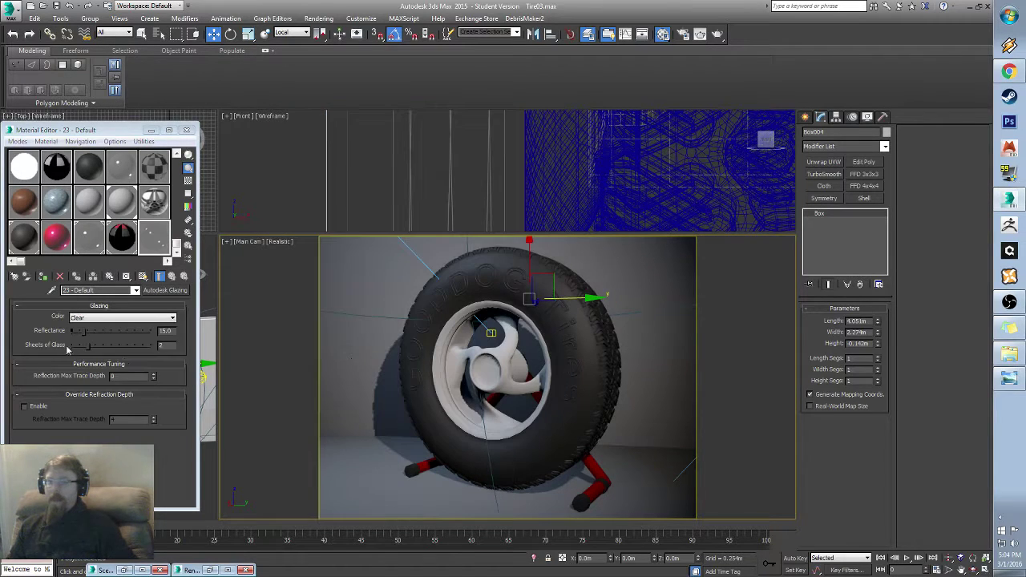
# Step: Change the 23 - Default material to Autodesk Hardwood, apply it to the floor box and show its texture in the viewport
pyautogui.click(164, 290)
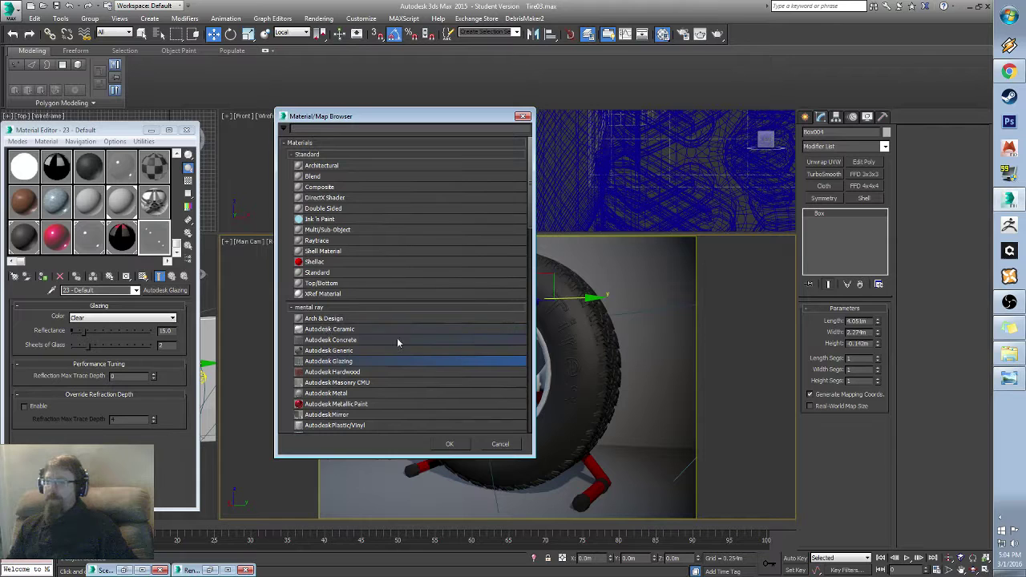
pyautogui.scroll(-3, 357, 352)
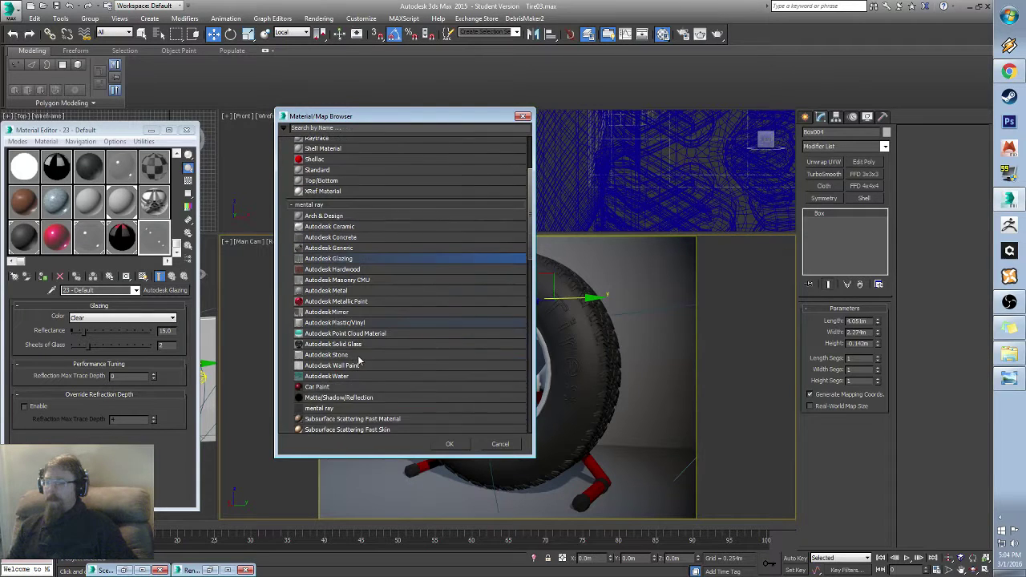
pyautogui.scroll(-5, 374, 432)
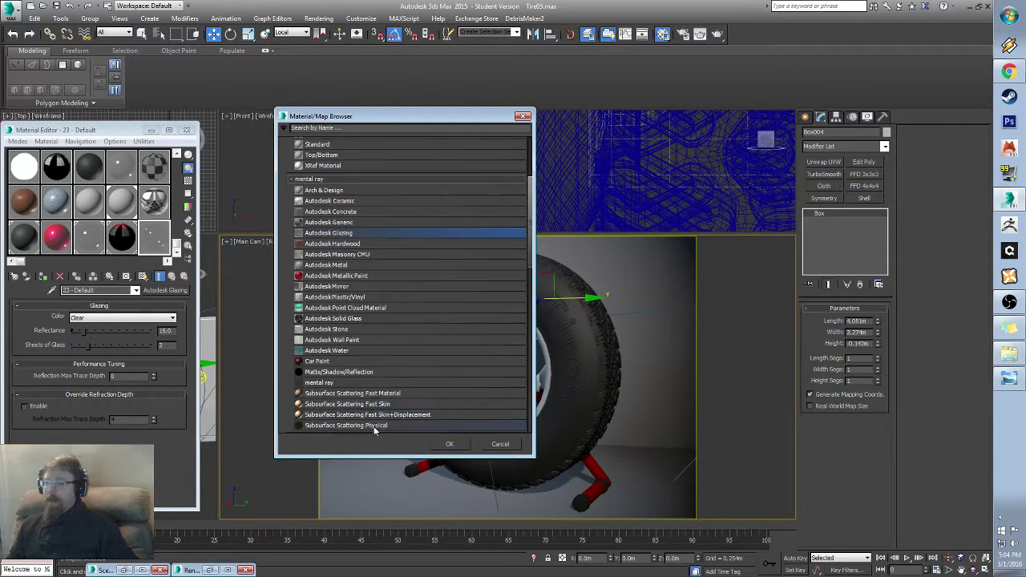
pyautogui.scroll(4, 372, 420)
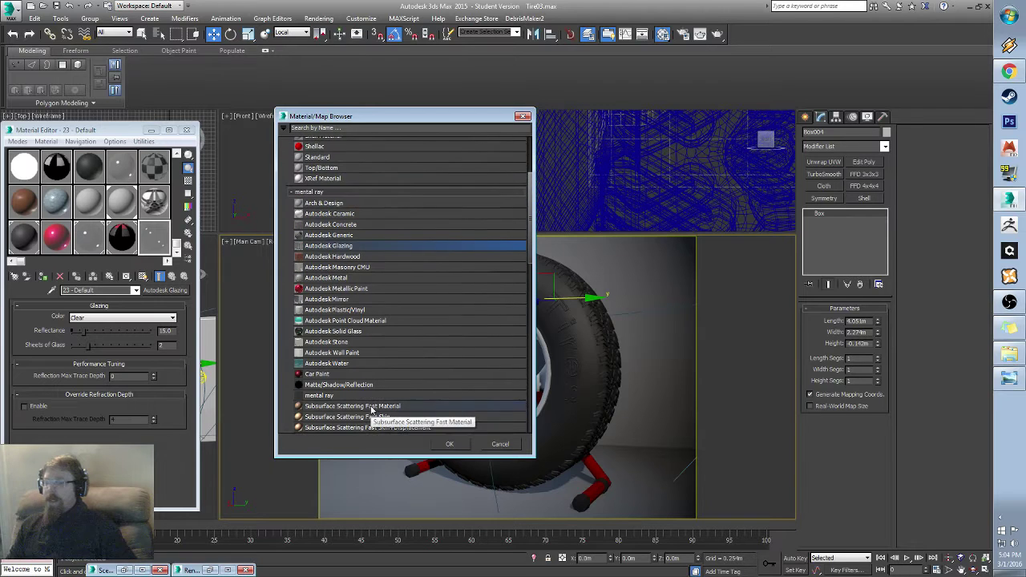
pyautogui.doubleClick(356, 256)
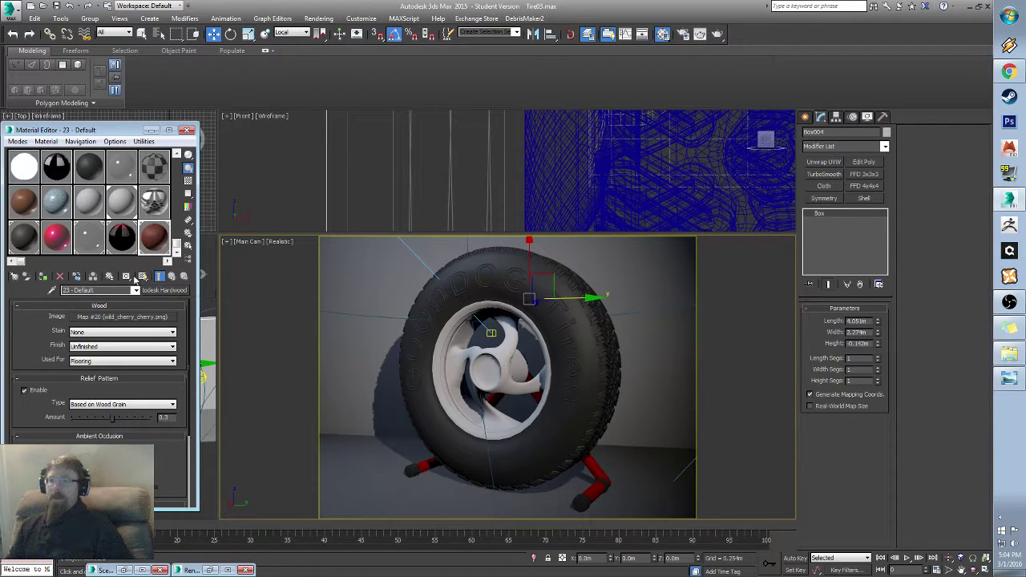
pyautogui.click(142, 277)
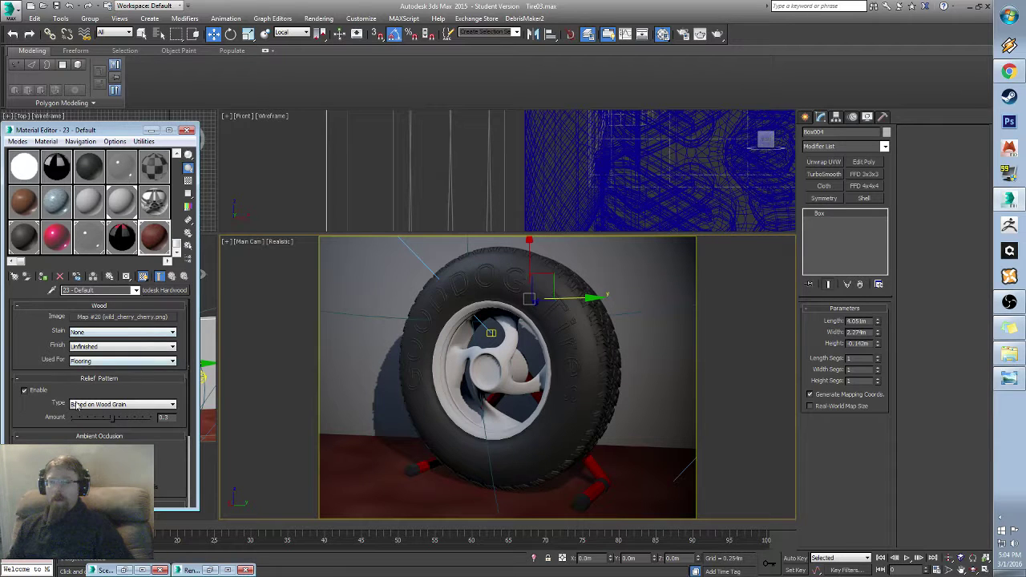
# Step: Set the hardwood material's finish to Semi-gloss Varnish, keeping the stain at None and the use as Flooring
pyautogui.moveTo(106, 394)
pyautogui.mouseDown()
pyautogui.moveTo(115, 330)
pyautogui.moveTo(119, 403)
pyautogui.mouseUp()
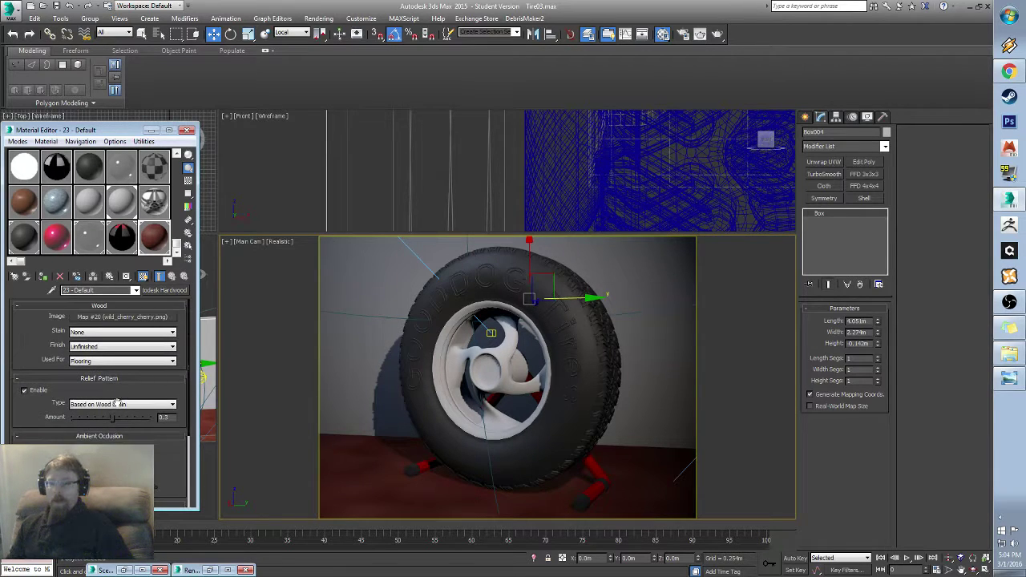
pyautogui.click(97, 332)
pyautogui.click(52, 353)
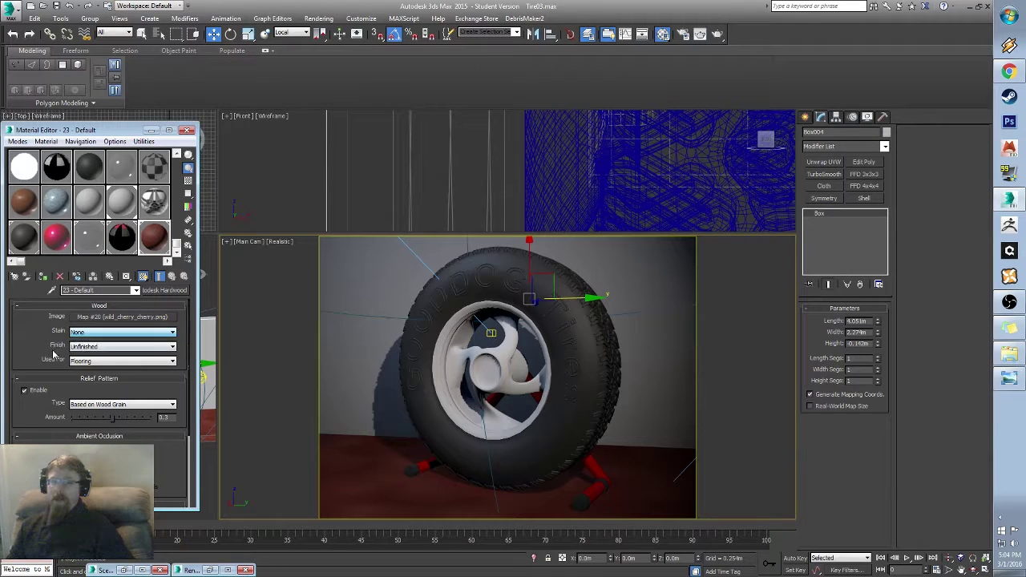
pyautogui.click(113, 349)
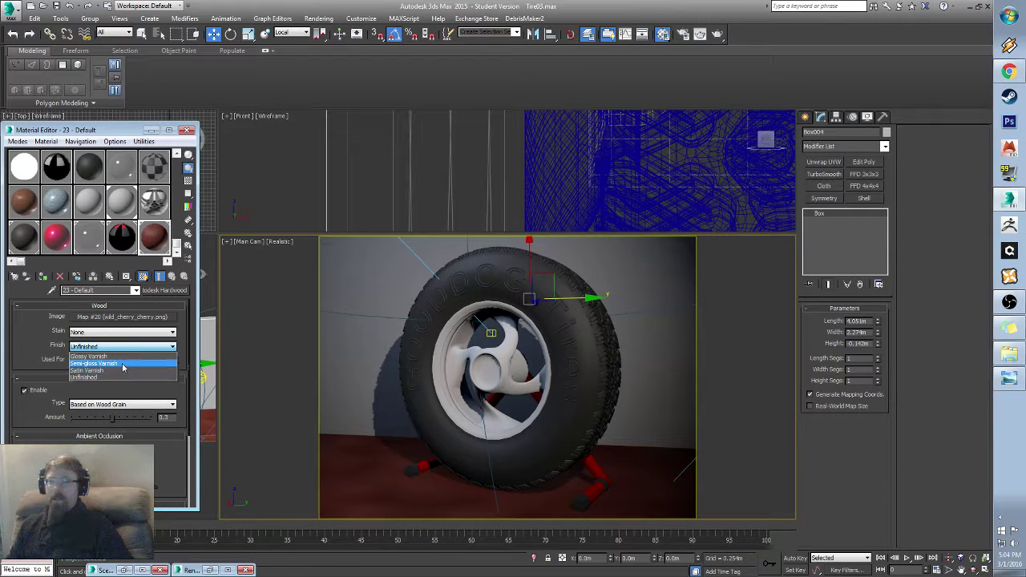
pyautogui.click(122, 365)
pyautogui.click(120, 361)
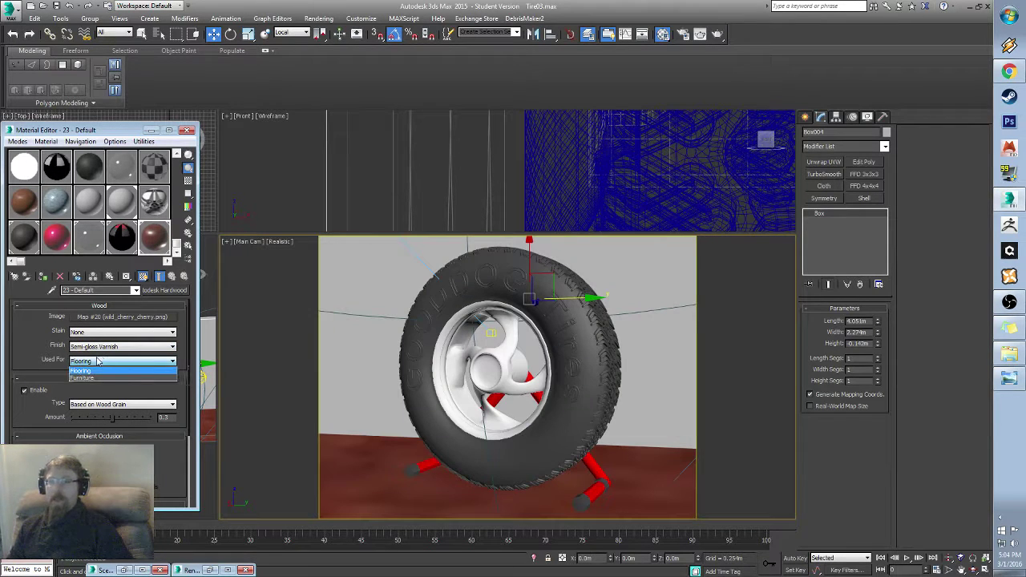
pyautogui.click(52, 364)
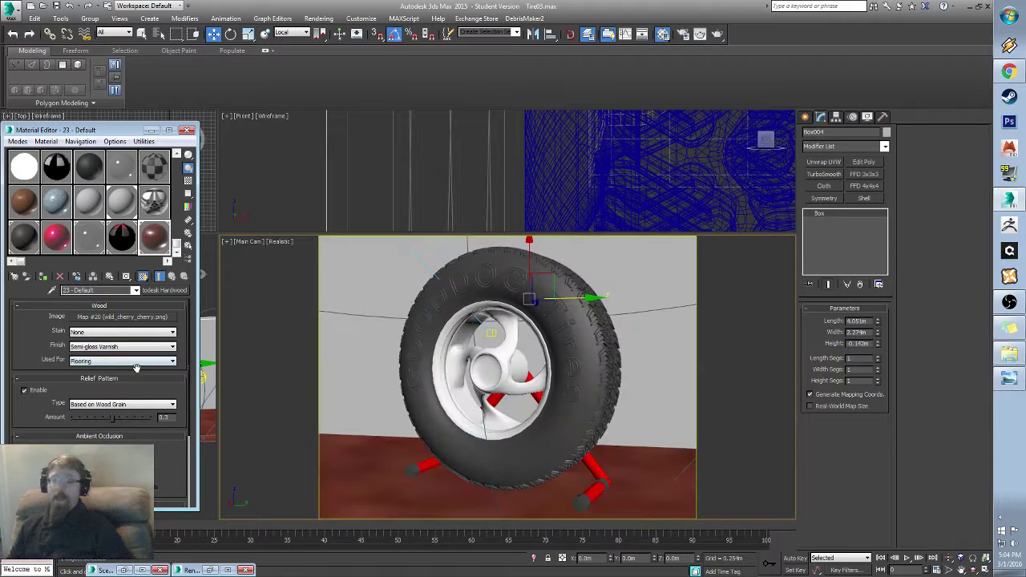
# Step: Enable ambient occlusion for the hardwood material and look through its remaining settings
pyautogui.moveTo(37, 413); pyautogui.dragTo(38, 357)
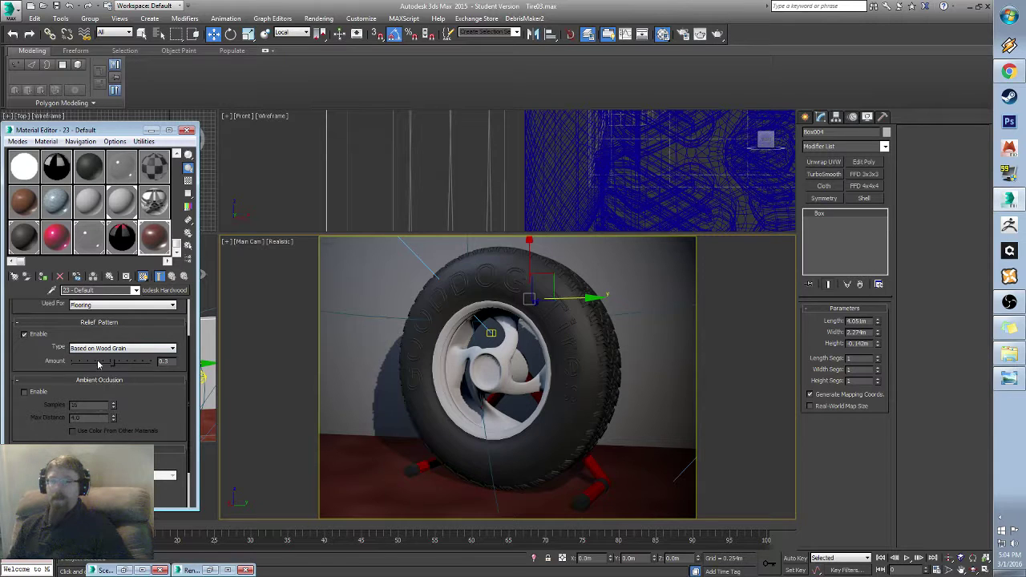
pyautogui.click(24, 393)
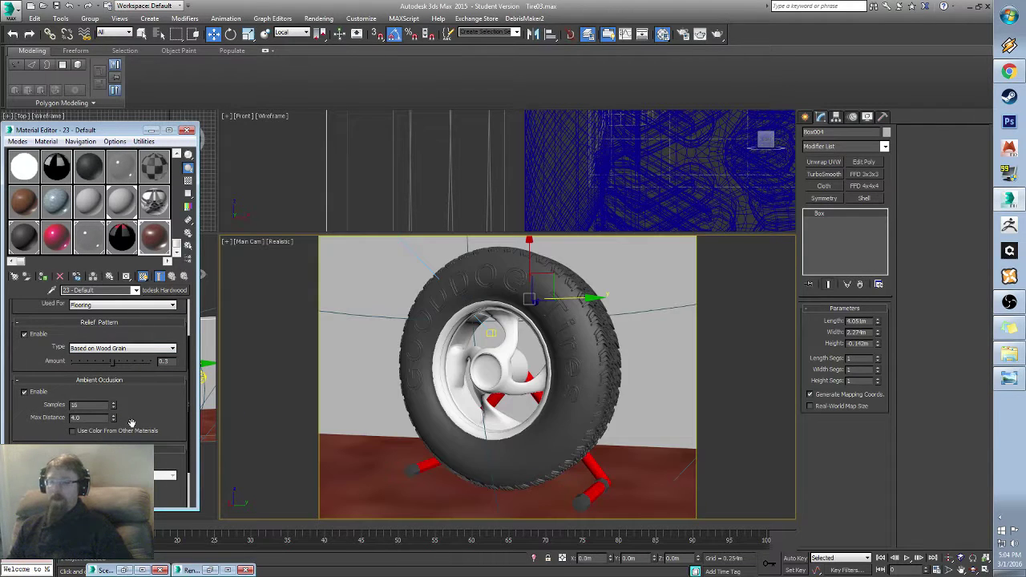
pyautogui.moveTo(148, 411); pyautogui.dragTo(144, 317)
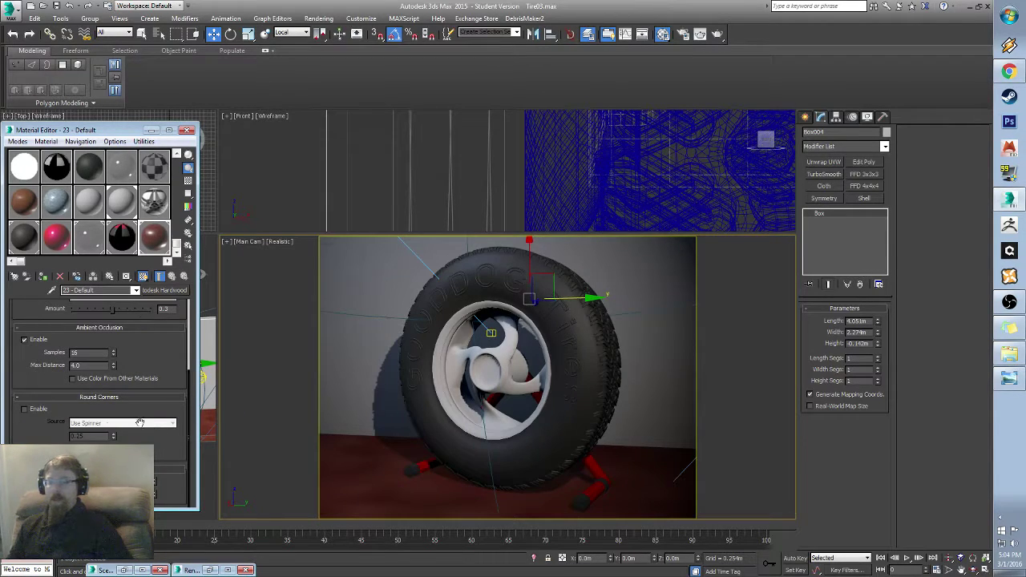
# Step: Deselect the floor, run a test render of the main camera view to check the hardwood floor, and cancel it partway
pyautogui.click(249, 375)
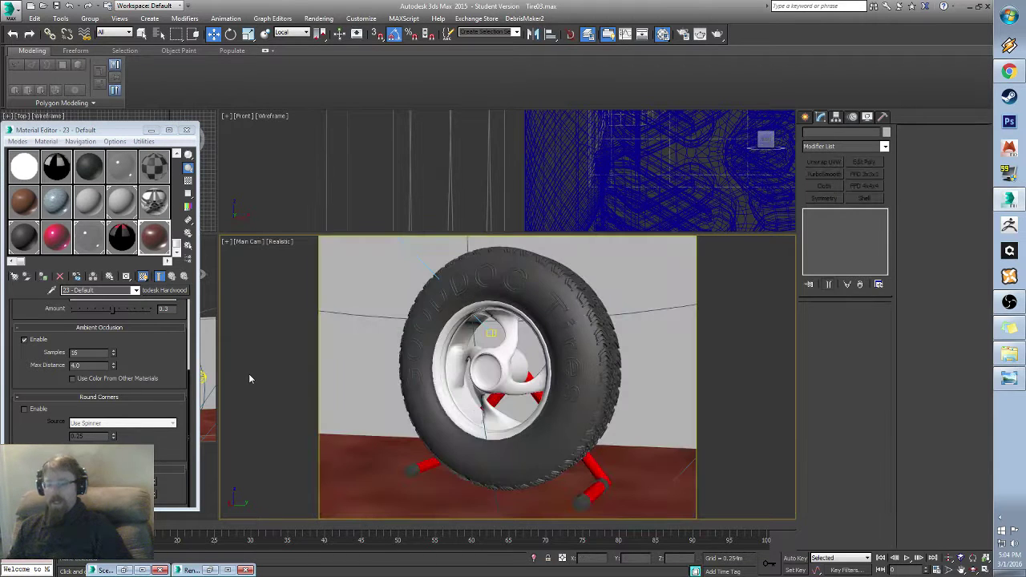
pyautogui.hotkey('shift', 'q')
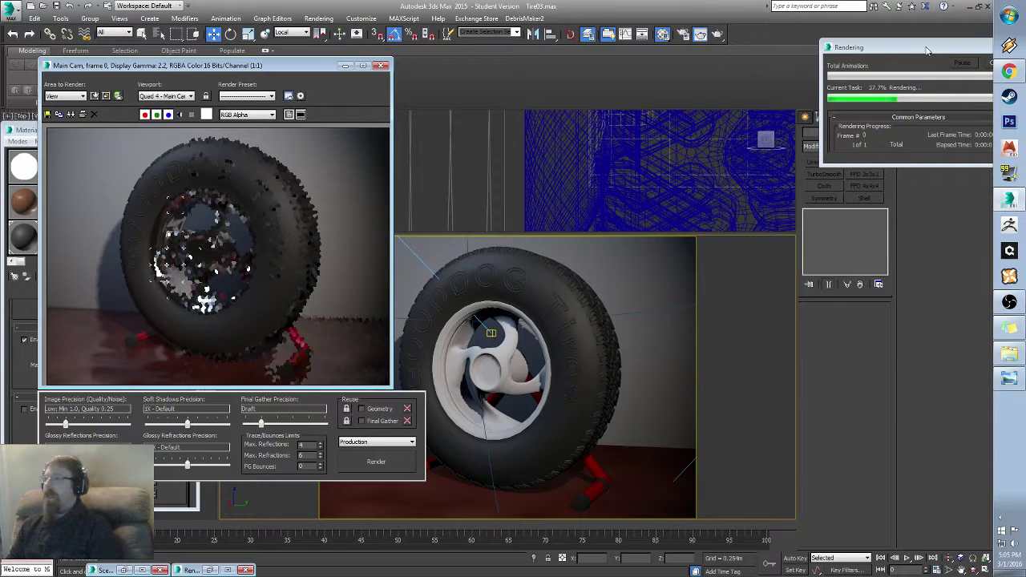
pyautogui.moveTo(928, 51); pyautogui.dragTo(849, 70)
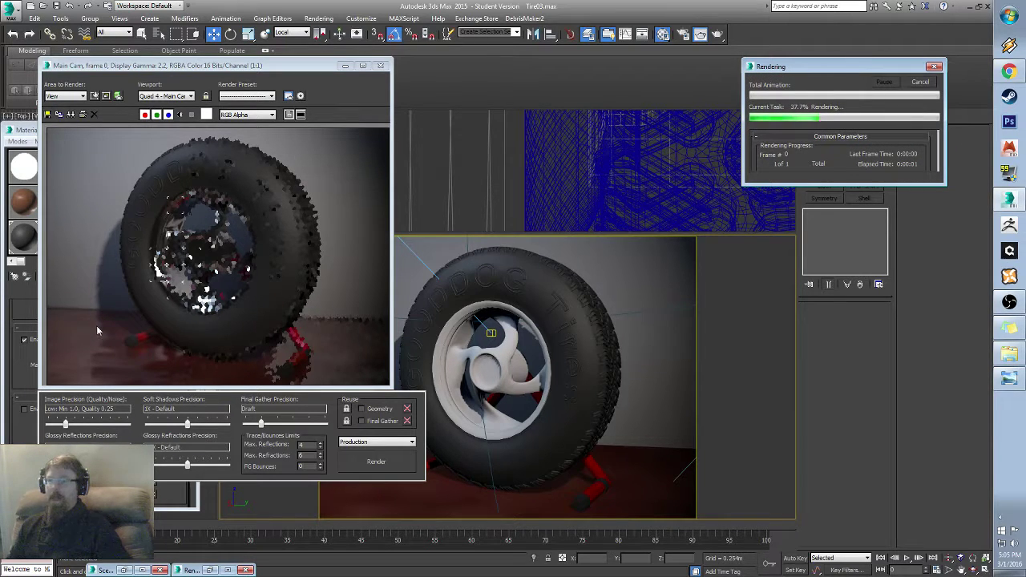
pyautogui.press('Escape')
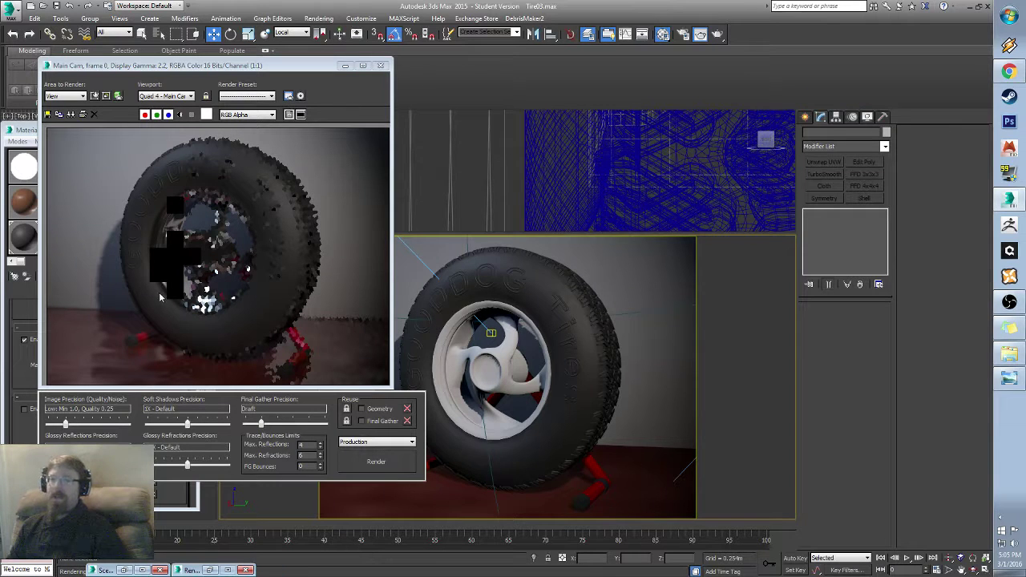
# Step: Inspect the floor in the partial render up close, dismiss the render window and review the hardwood material's settings
pyautogui.scroll(4, 112, 342)
pyautogui.scroll(-2, 95, 312)
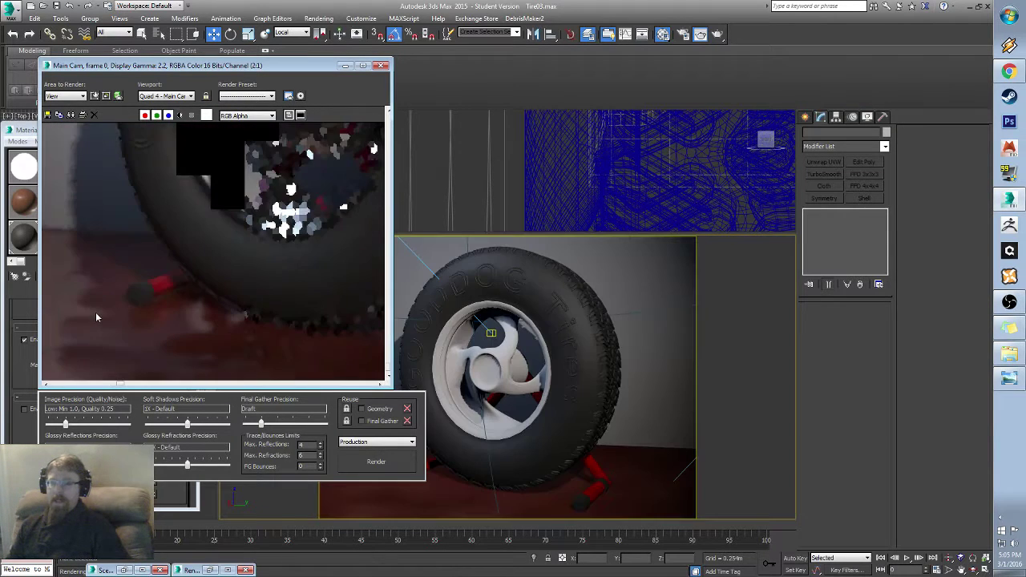
pyautogui.click(347, 65)
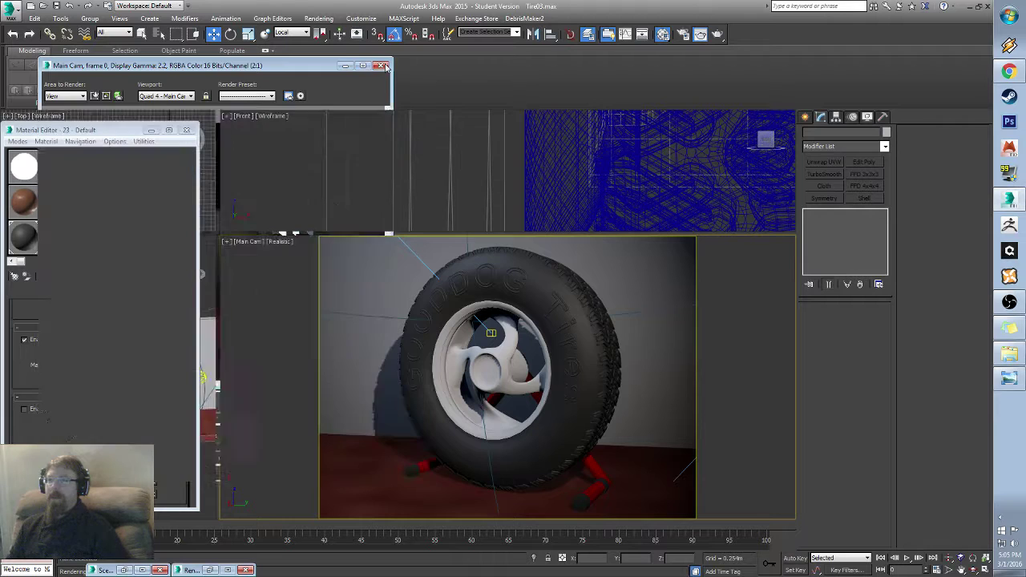
pyautogui.scroll(-3, 139, 355)
pyautogui.scroll(3, 140, 361)
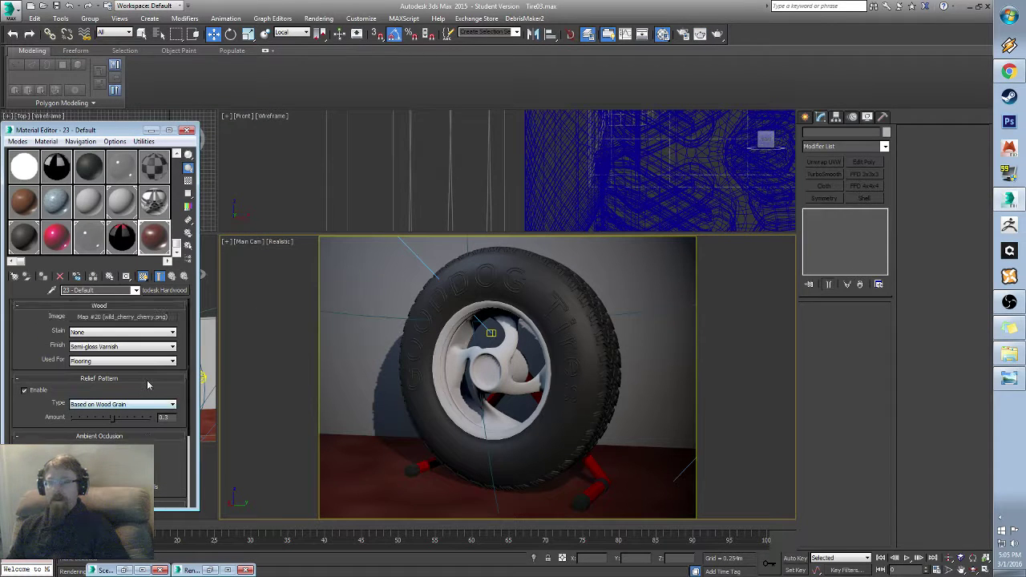
# Step: Set the scale of the hardwood's wood image map to 0.1 m in width and height and open an enlarged material preview
pyautogui.click(120, 318)
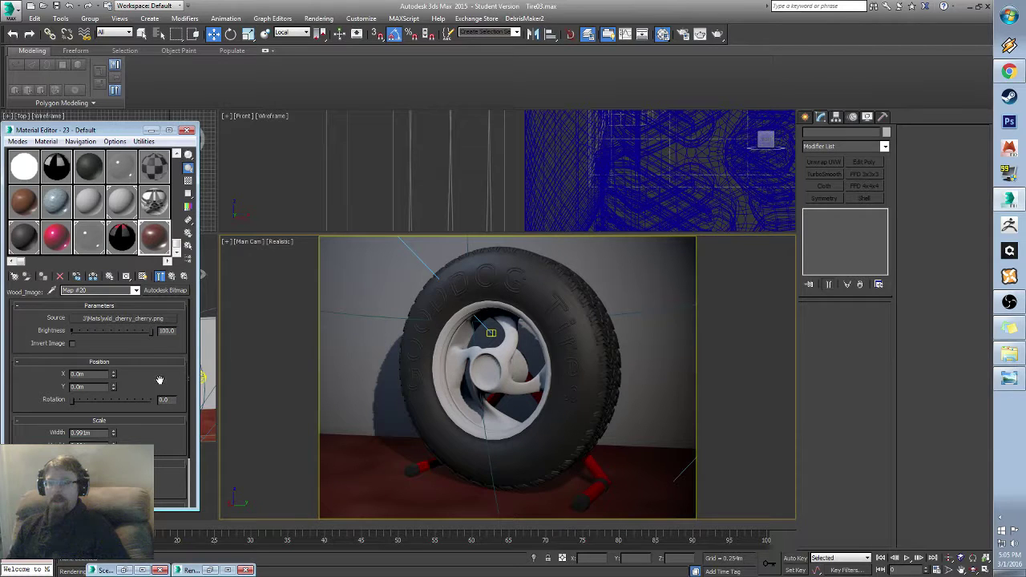
pyautogui.moveTo(160, 382); pyautogui.dragTo(160, 319)
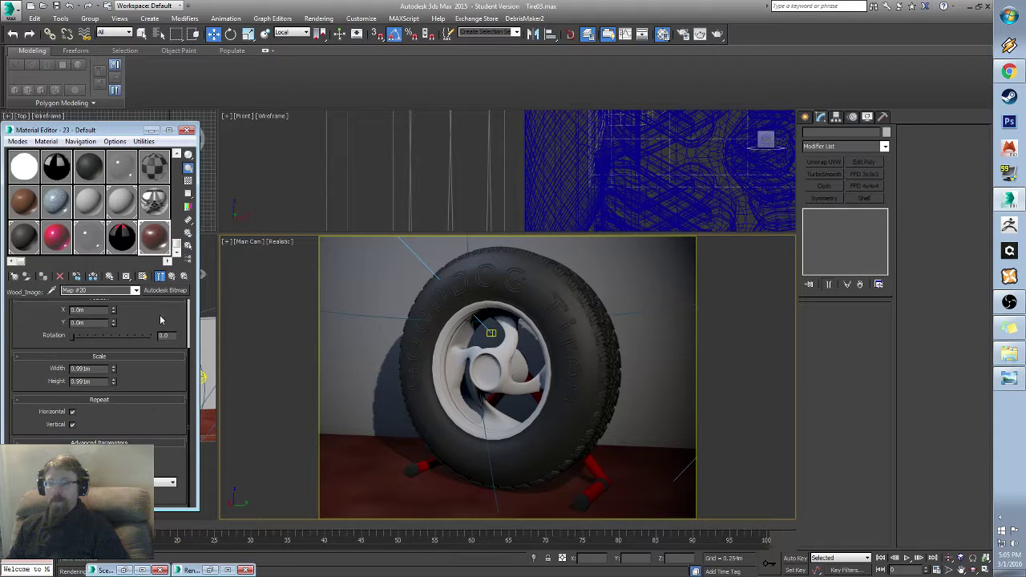
pyautogui.doubleClick(88, 368)
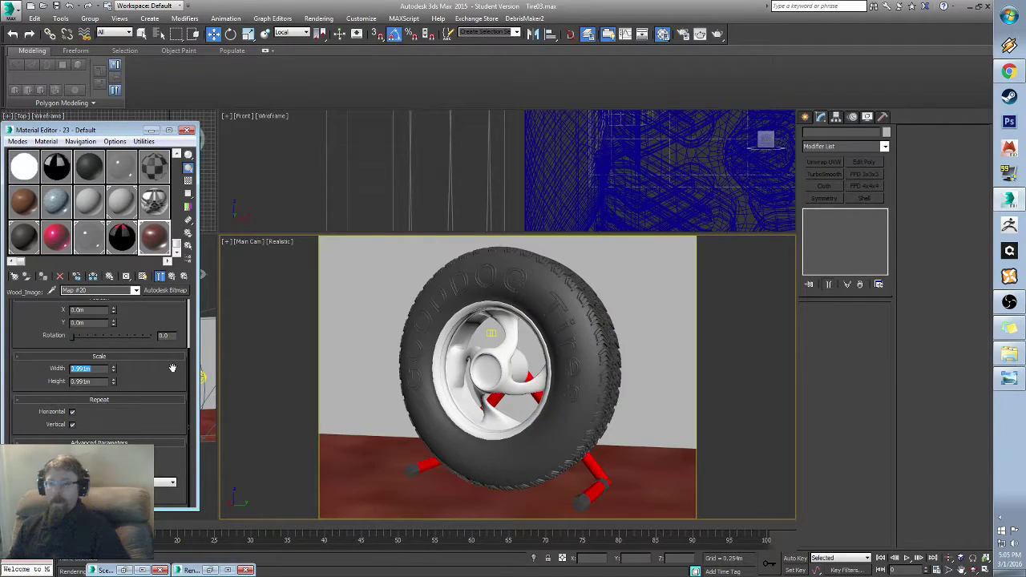
pyautogui.write('0.1')
pyautogui.press('Return')
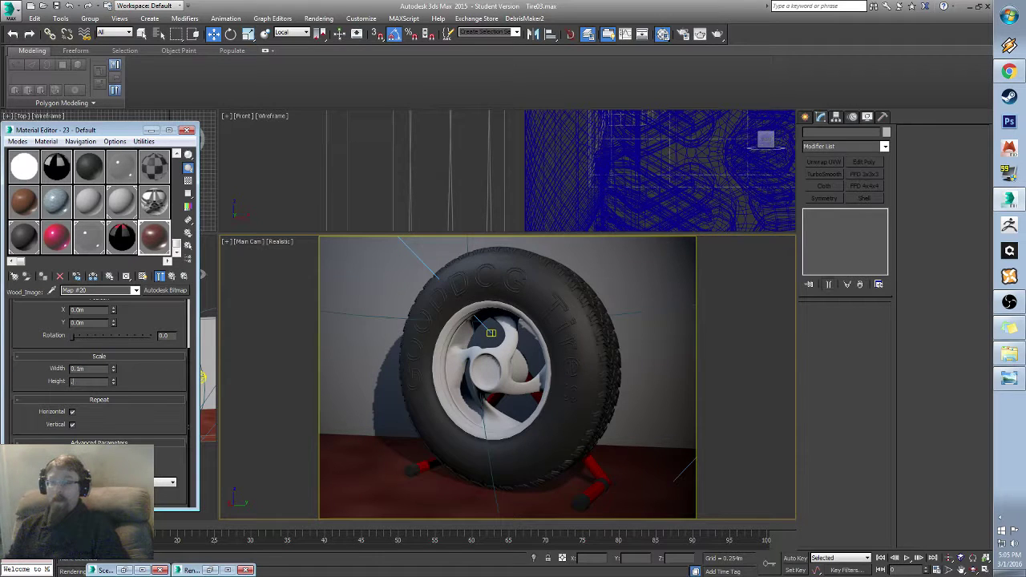
pyautogui.click(156, 241)
pyautogui.doubleClick(157, 240)
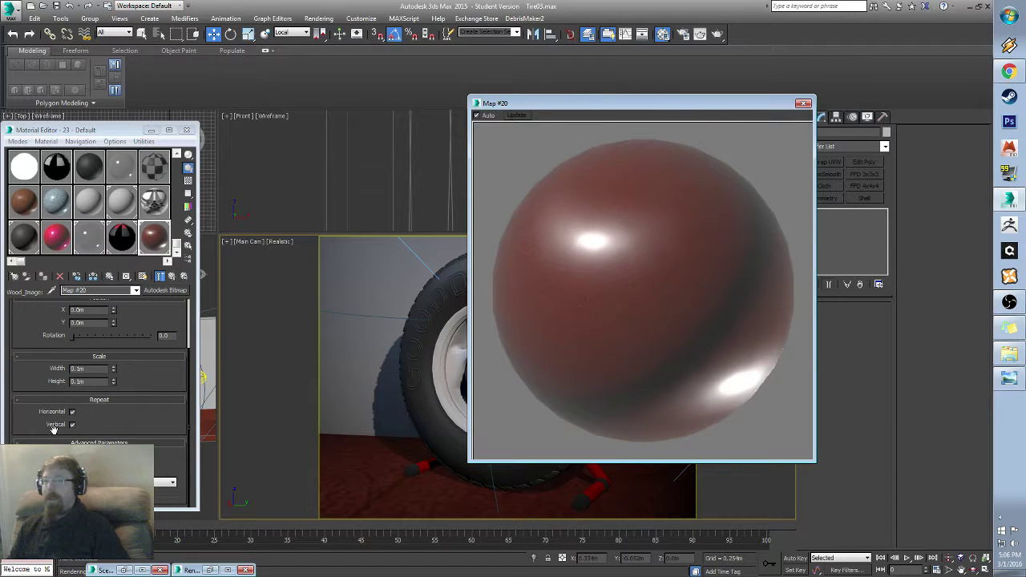
# Step: Set the wood image map's scale to 0.4 m in both width and height
pyautogui.doubleClick(84, 368)
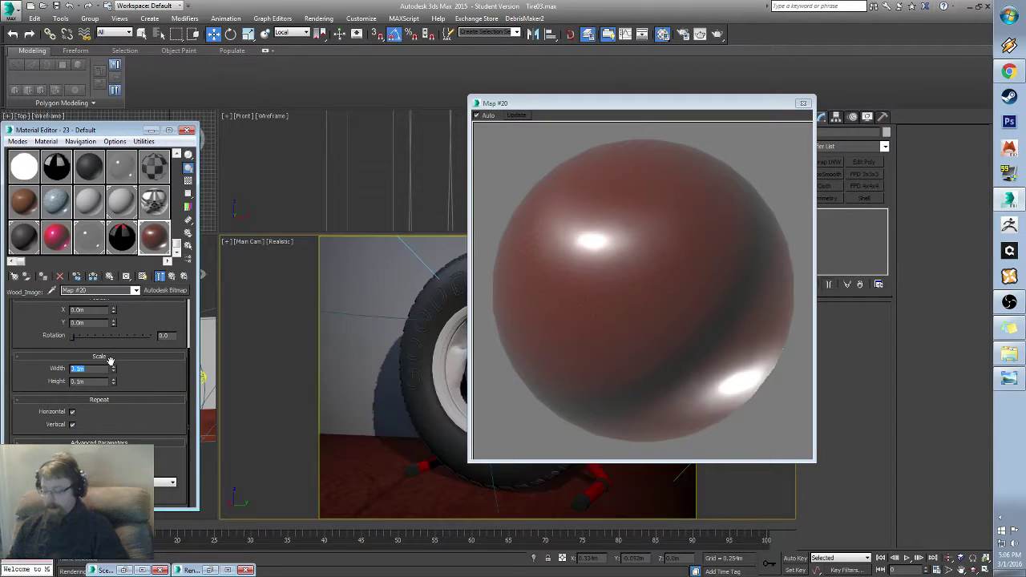
pyautogui.write('.4')
pyautogui.press('Tab')
pyautogui.write('.4')
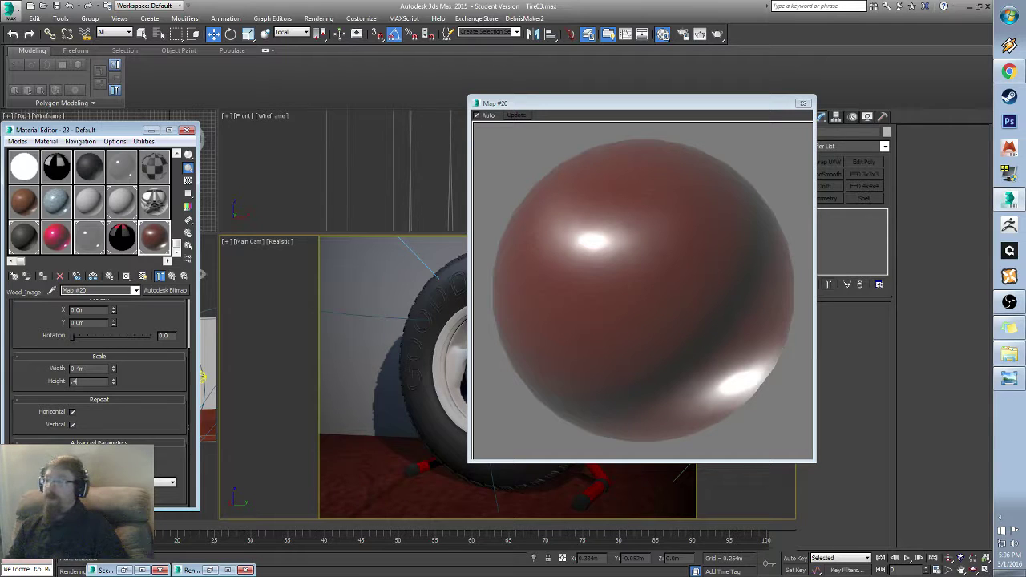
pyautogui.press('Tab')
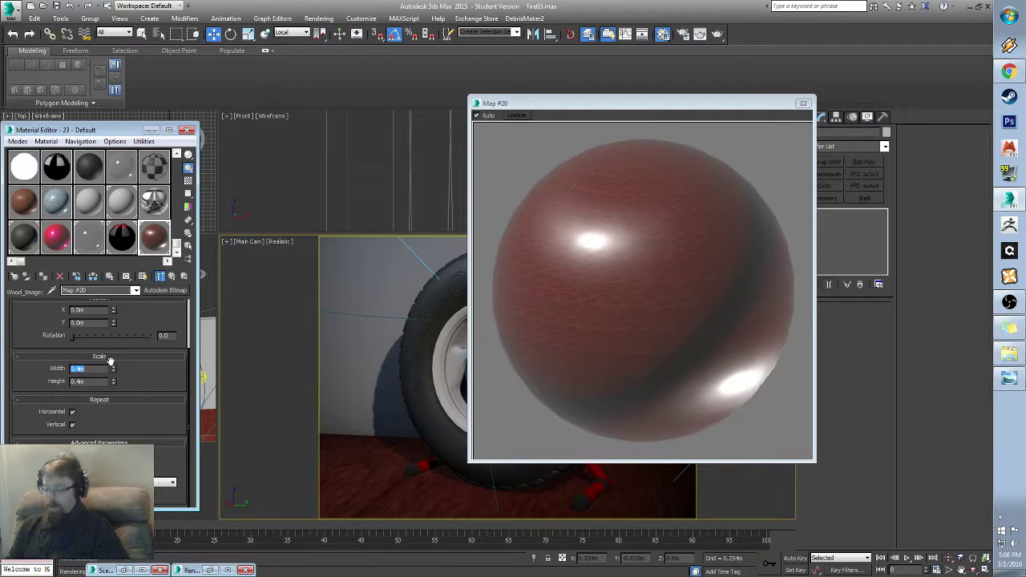
pyautogui.press('Tab')
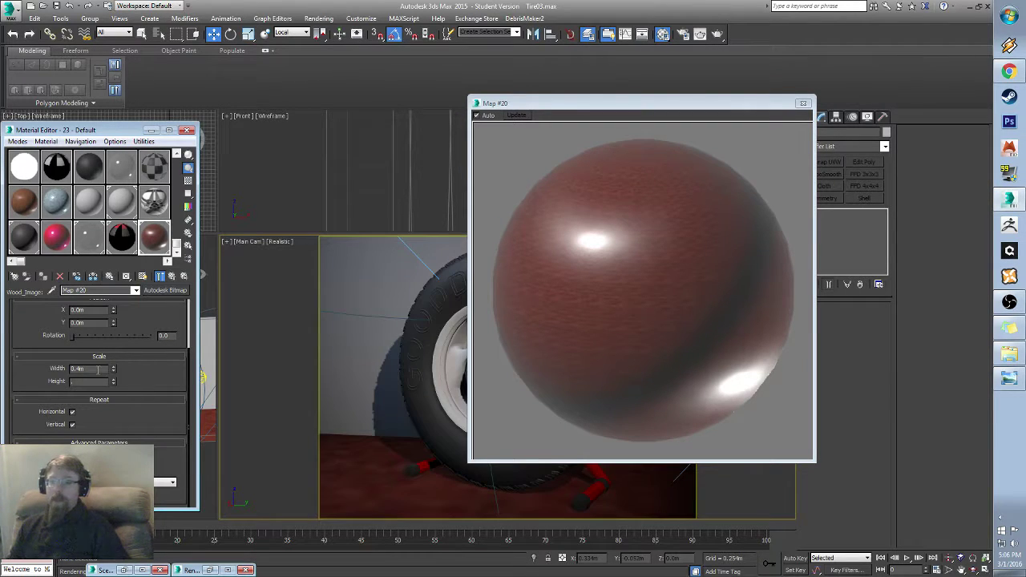
# Step: Increase the wood image map's scale to 0.6 m in width and height
pyautogui.hotkey('shift', 'Tab')
pyautogui.write('0.6')
pyautogui.press('Tab')
pyautogui.write('0')
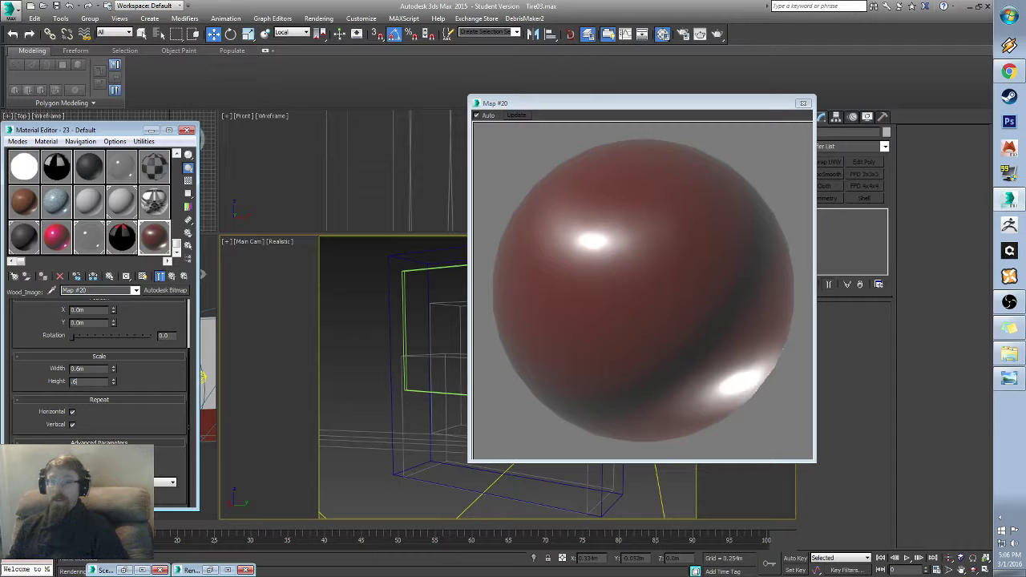
pyautogui.write('.6')
pyautogui.hotkey('shift', 'Tab')
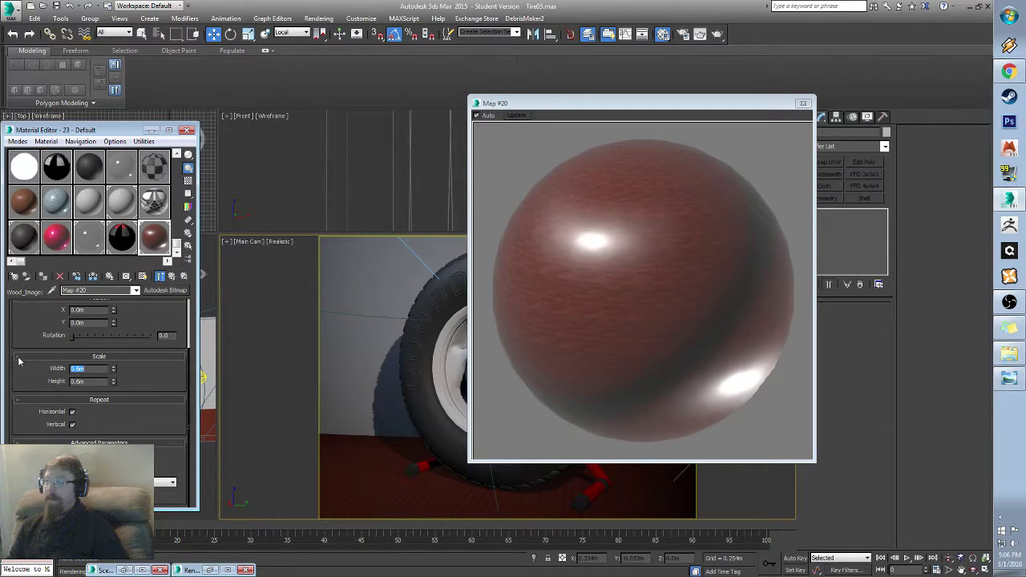
# Step: Try wood image map scales of 1 m and 0.7 m in width and height
pyautogui.write('1')
pyautogui.press('Return')
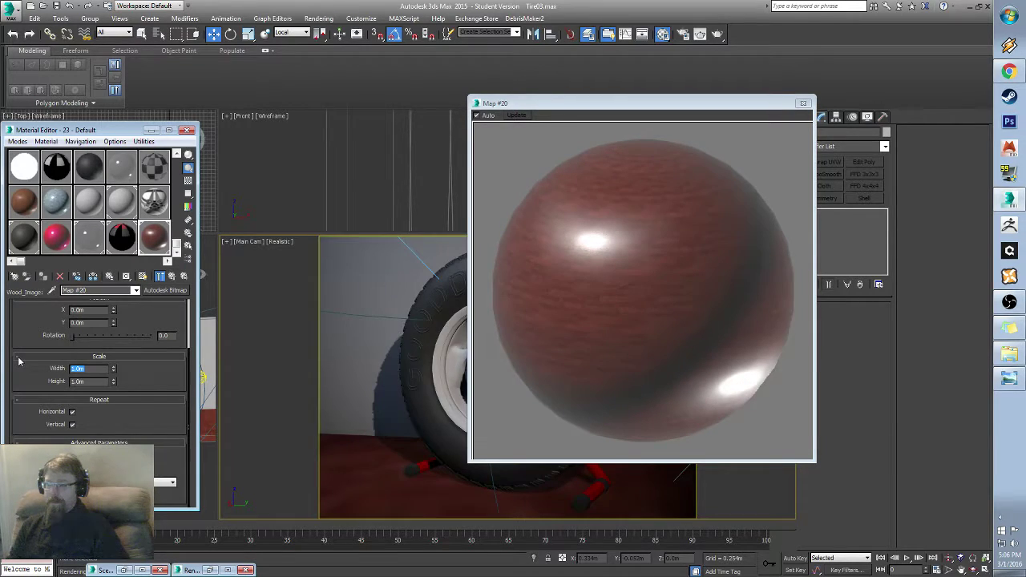
pyautogui.write('0.7')
pyautogui.press('Tab')
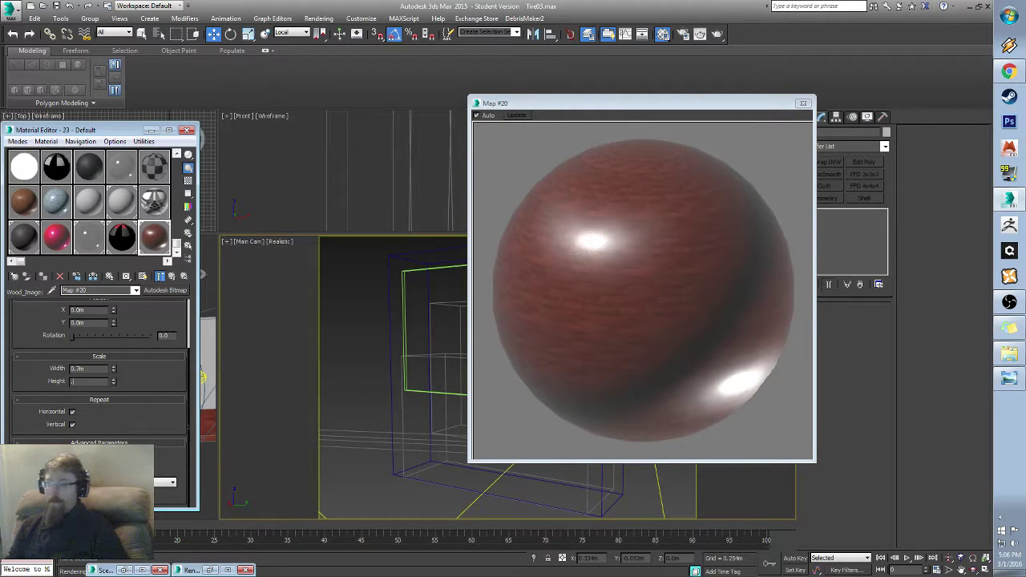
pyautogui.write('0.7')
pyautogui.press('Tab')
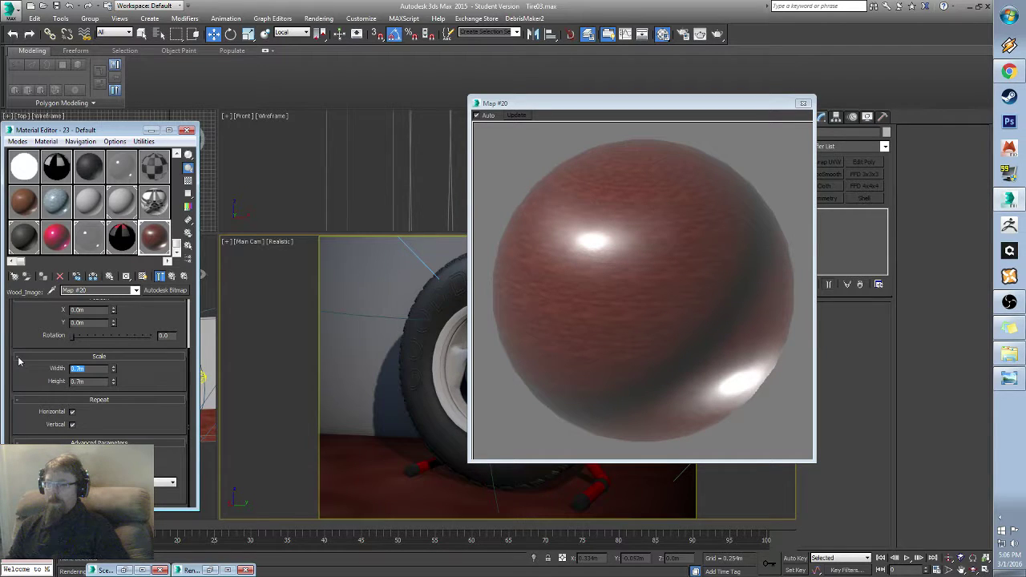
# Step: Return the wood image map's width and height to 0.6 m
pyautogui.write('.6')
pyautogui.press('Tab')
pyautogui.write('.')
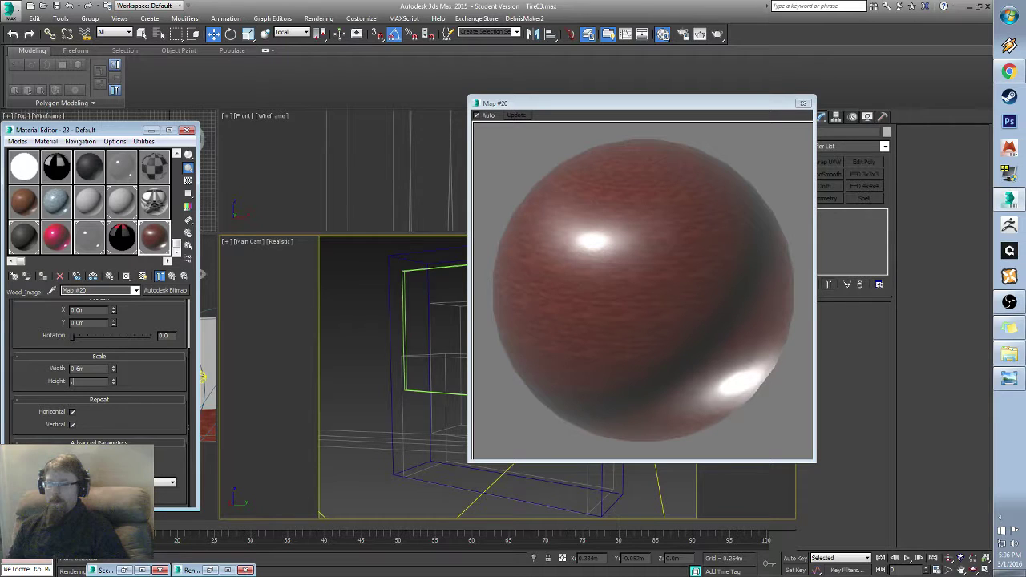
pyautogui.write('6')
pyautogui.press('Tab')
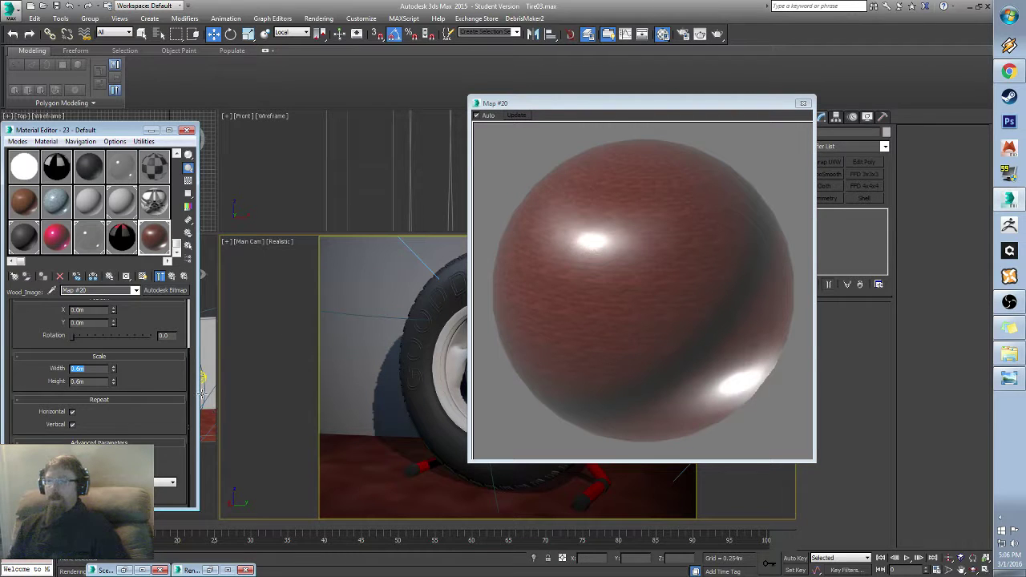
# Step: Move the material windows aside, select the floor box and add a UVW Map modifier to it
pyautogui.moveTo(94, 131); pyautogui.dragTo(362, 132)
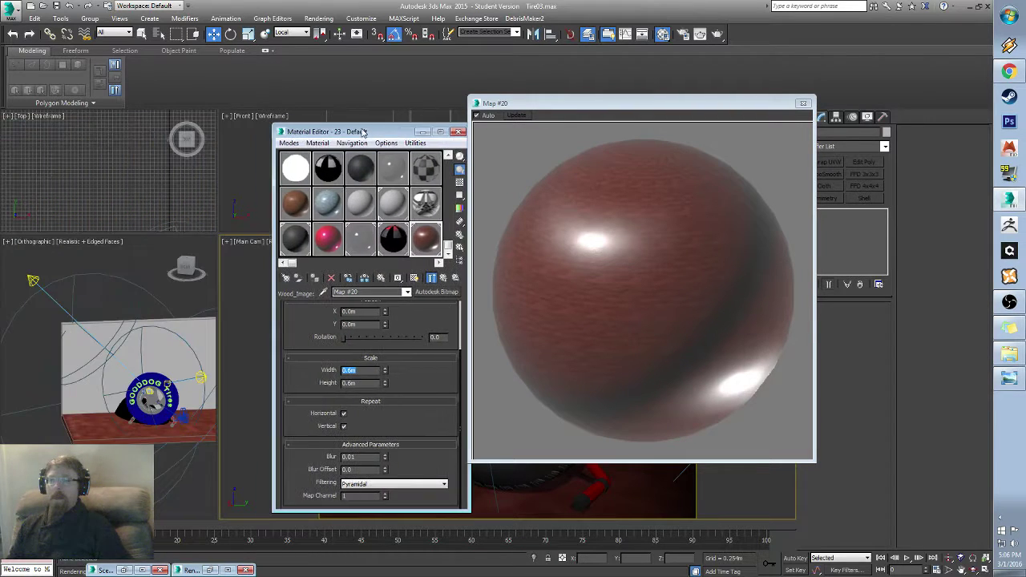
pyautogui.click(162, 399)
pyautogui.scroll(5, 149, 424)
pyautogui.keyDown('alt'); pyautogui.moveTo(149, 353); pyautogui.dragTo(197, 391, button='middle'); pyautogui.keyUp('alt')
pyautogui.click(126, 404)
pyautogui.moveTo(641, 103); pyautogui.dragTo(530, 112)
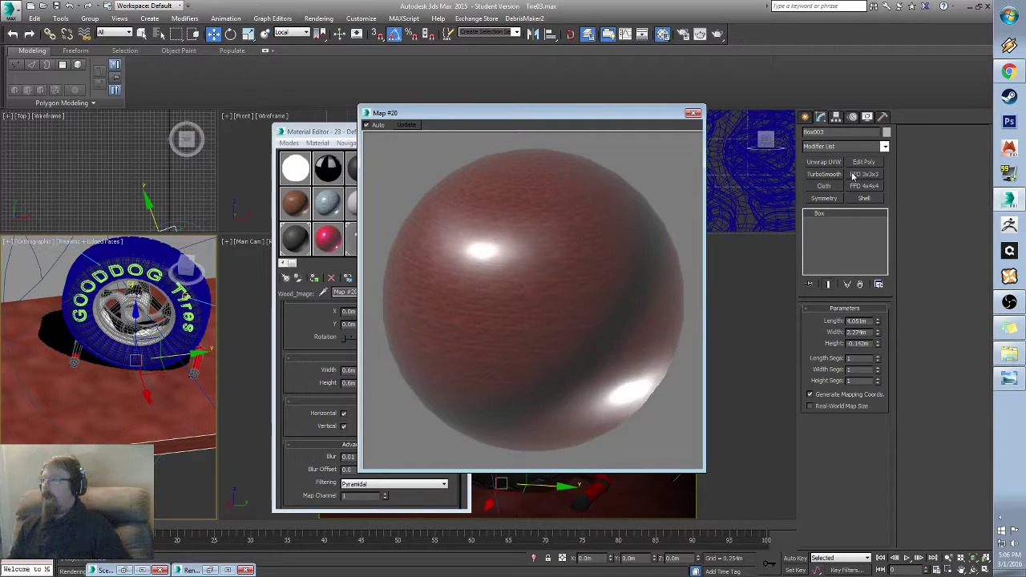
pyautogui.click(826, 146)
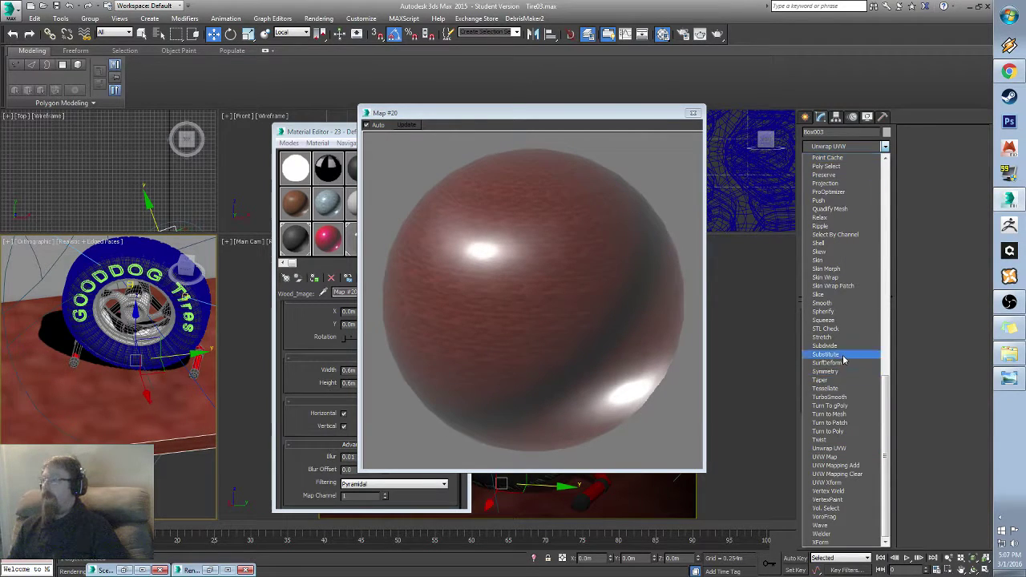
pyautogui.click(853, 456)
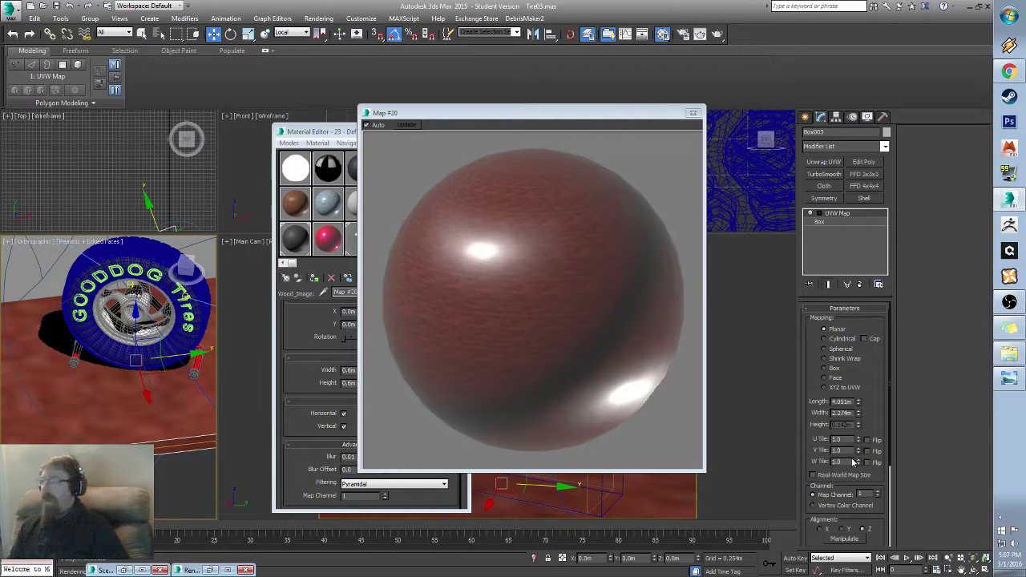
# Step: Try Box mapping on the floor's UVW Map modifier and return it to Planar
pyautogui.click(831, 368)
pyautogui.moveTo(89, 388); pyautogui.dragTo(138, 392, button='middle')
pyautogui.scroll(-3, 139, 392)
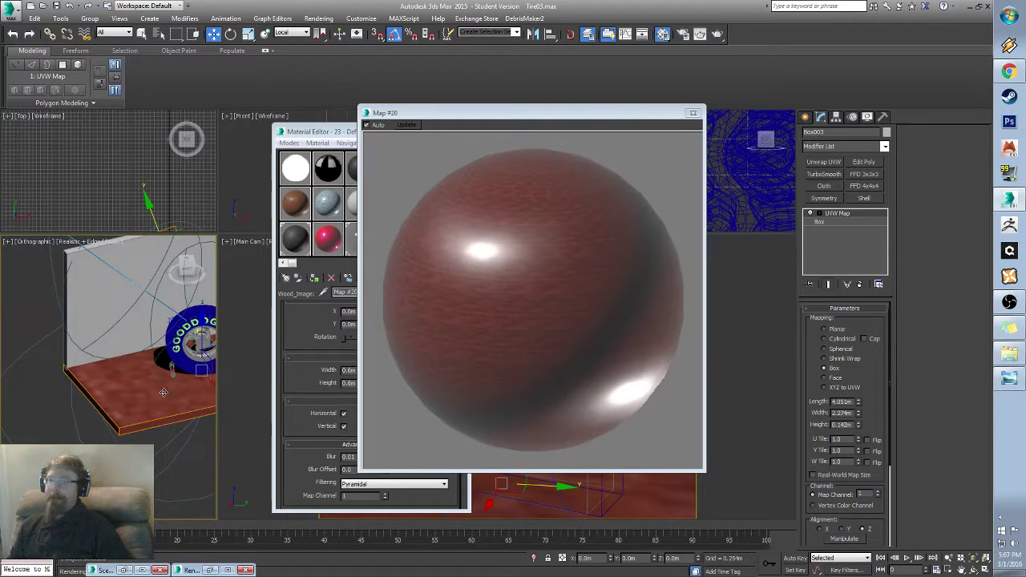
pyautogui.scroll(4, 162, 394)
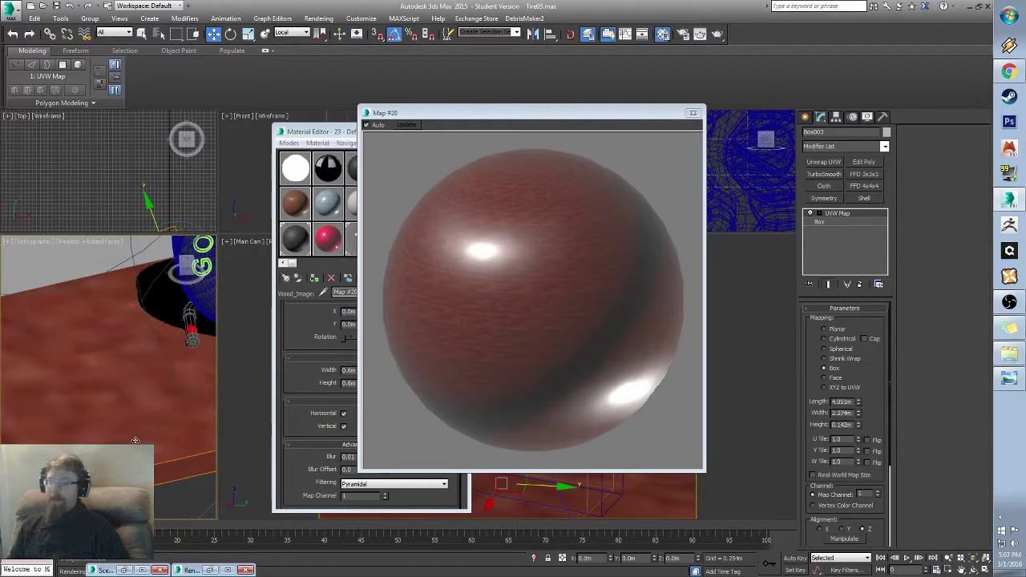
pyautogui.click(840, 330)
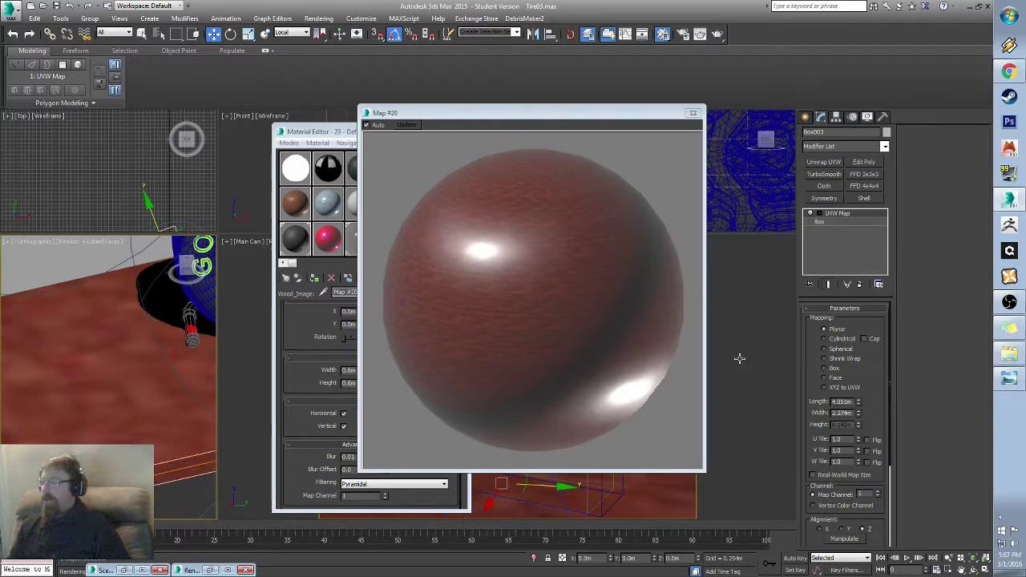
# Step: Try a different length for the floor's planar UVW mapping and undo the change
pyautogui.keyDown('alt'); pyautogui.moveTo(110, 361); pyautogui.dragTo(128, 375, button='middle'); pyautogui.keyUp('alt')
pyautogui.scroll(4, 127, 375)
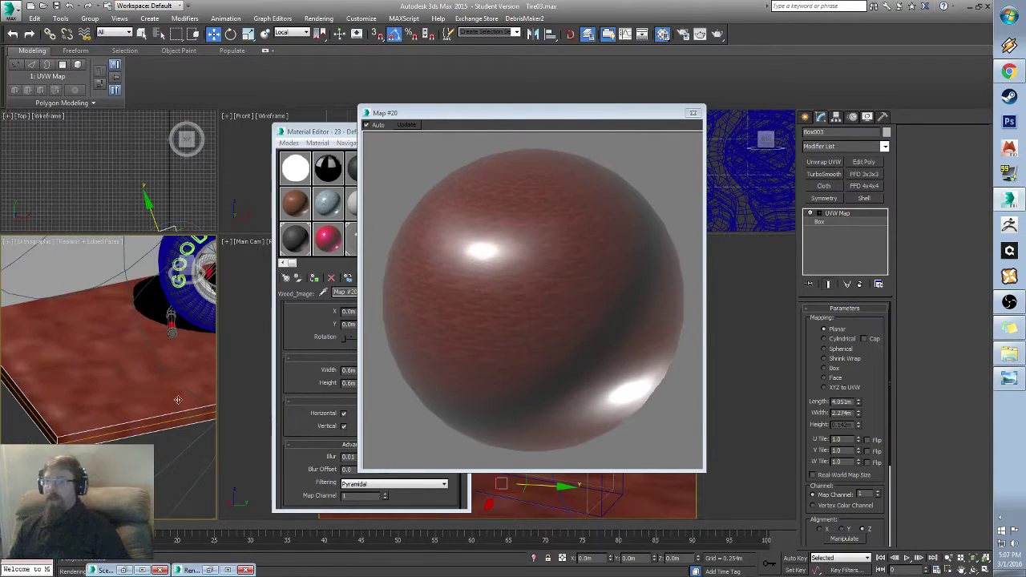
pyautogui.moveTo(857, 405); pyautogui.dragTo(860, 445)
pyautogui.hotkey('ctrl', 'z')
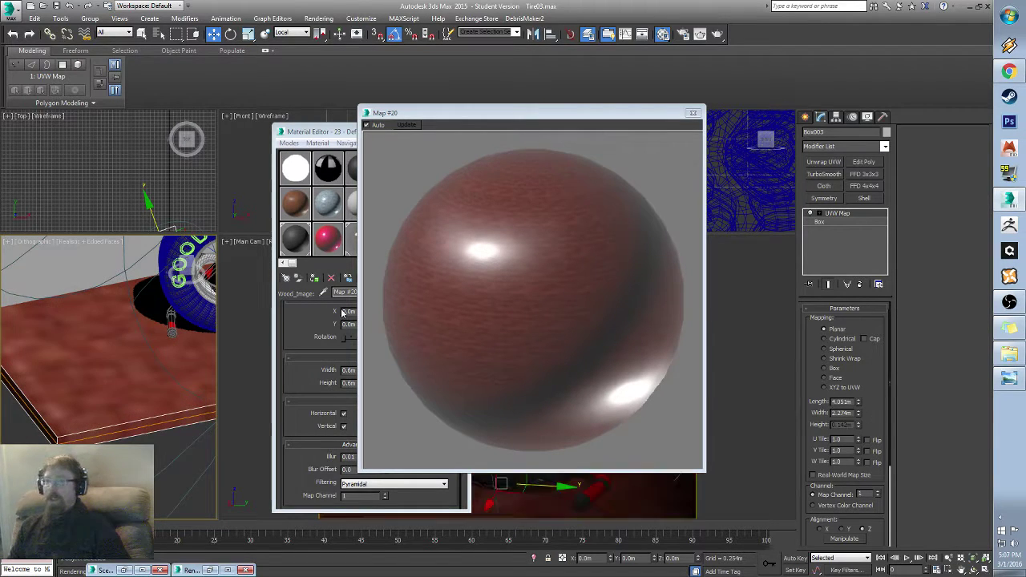
# Step: Set the wood image map's scale to 4 m in width and 4 m in height
pyautogui.moveTo(452, 117); pyautogui.dragTo(629, 115)
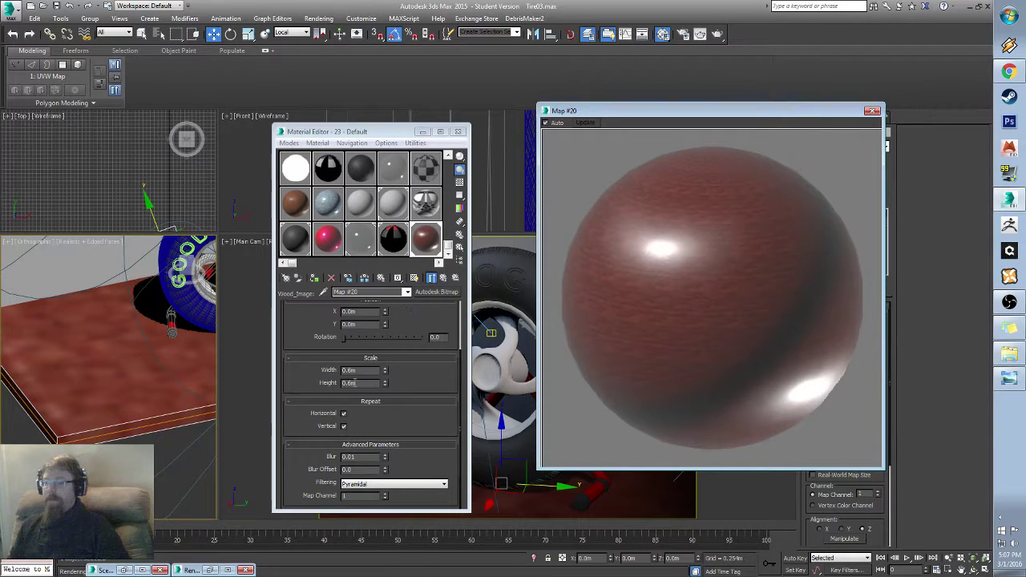
pyautogui.doubleClick(368, 370)
pyautogui.write('4')
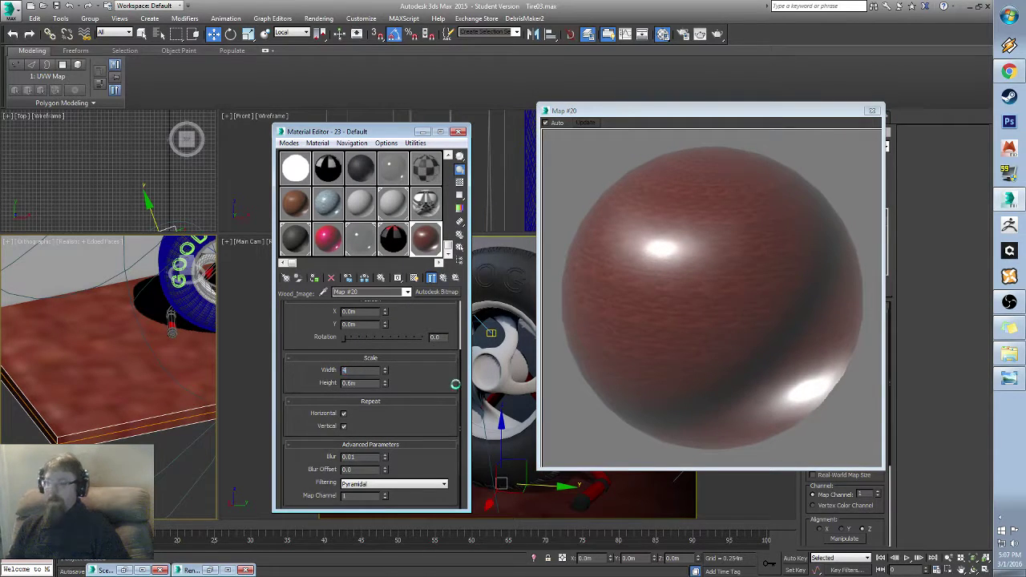
pyautogui.write('4')
pyautogui.press('Tab')
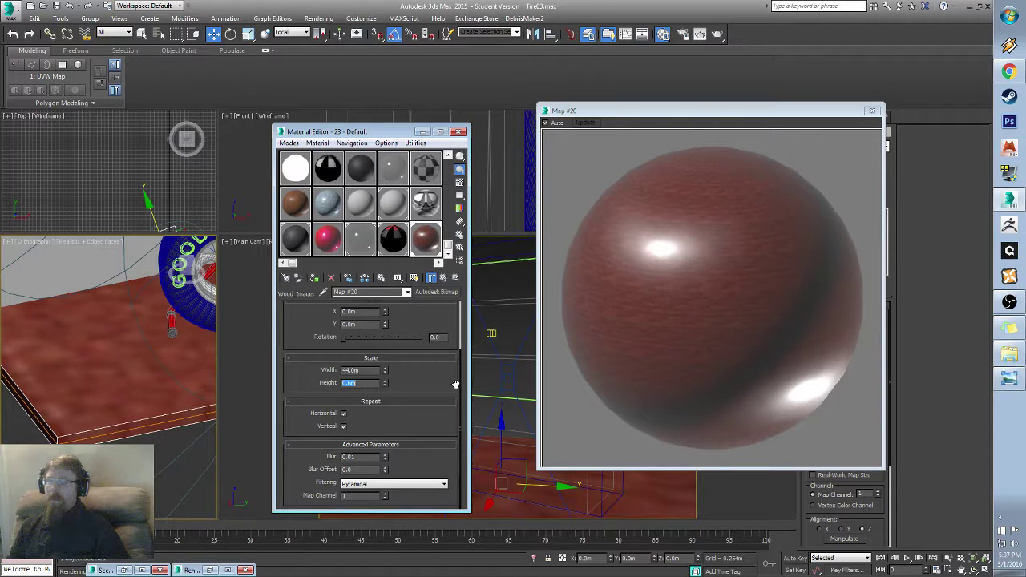
pyautogui.write('4')
pyautogui.press('Return')
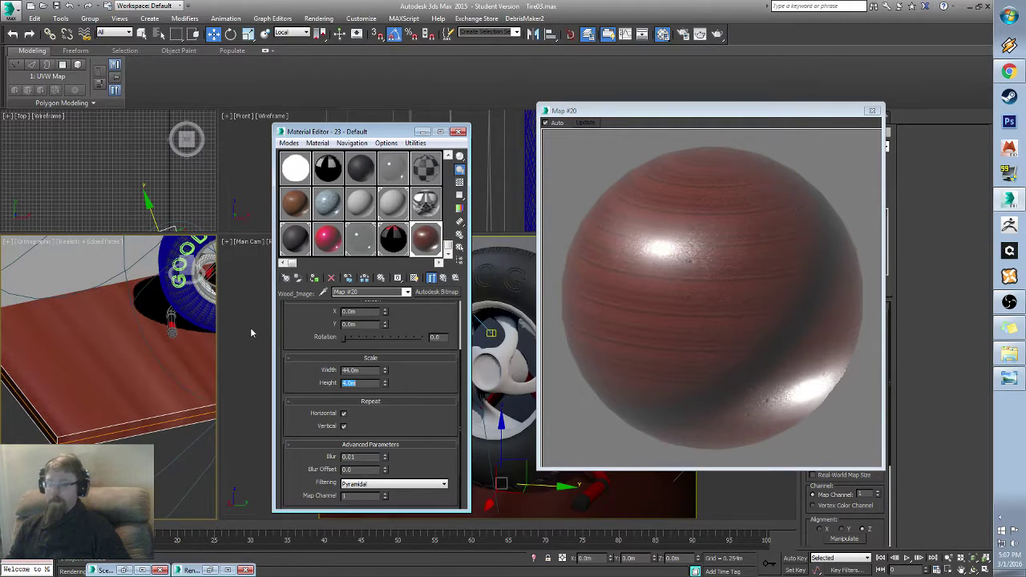
pyautogui.doubleClick(380, 370)
pyautogui.write('4')
pyautogui.press('Return')
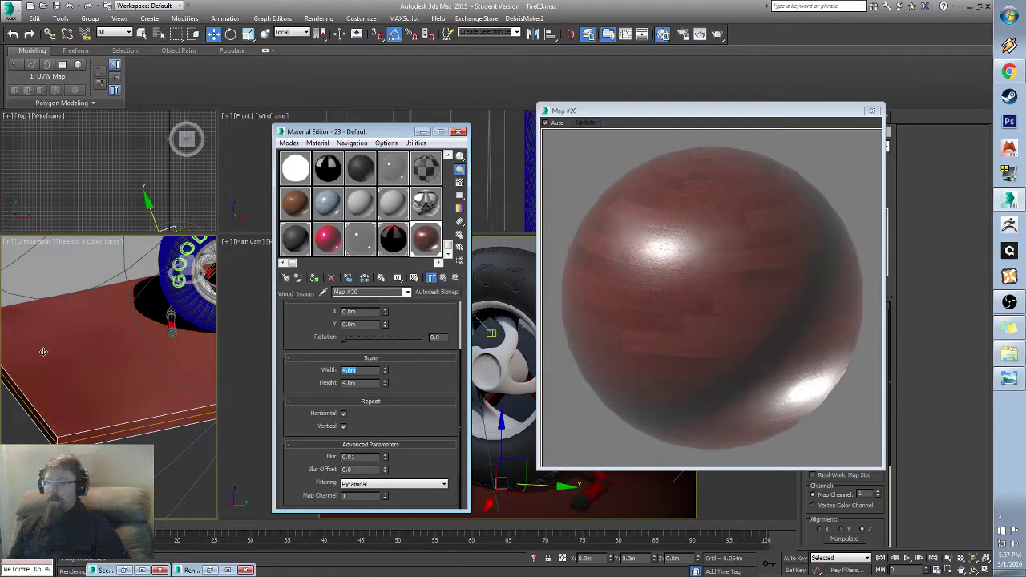
# Step: Examine the rescaled wood texture on the floor around the tire in the orthographic view
pyautogui.click(137, 375)
pyautogui.scroll(-6, 138, 374)
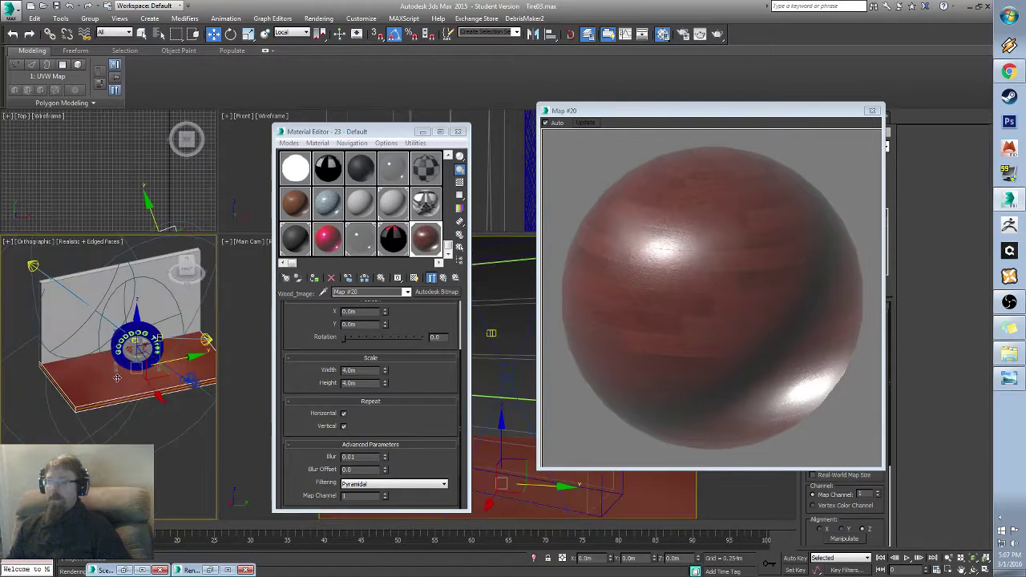
pyautogui.keyDown('alt'); pyautogui.moveTo(137, 375); pyautogui.dragTo(134, 399, button='middle'); pyautogui.keyUp('alt')
pyautogui.scroll(4, 134, 399)
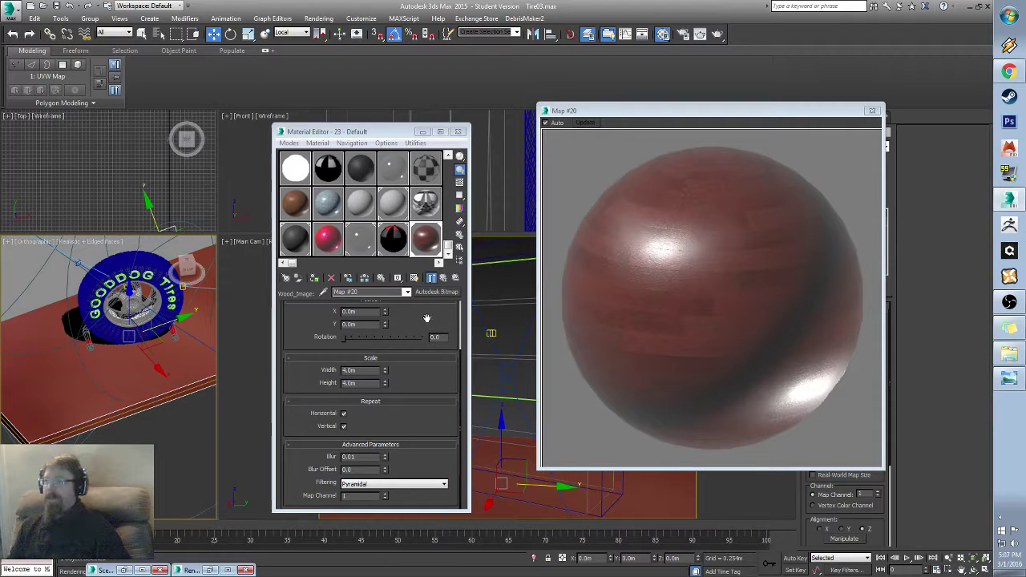
# Step: Set the wood image map's scale to 1 m in width and 1 m in height, and close the enlarged material preview
pyautogui.moveTo(371, 369); pyautogui.dragTo(243, 368)
pyautogui.write('1')
pyautogui.press('Tab')
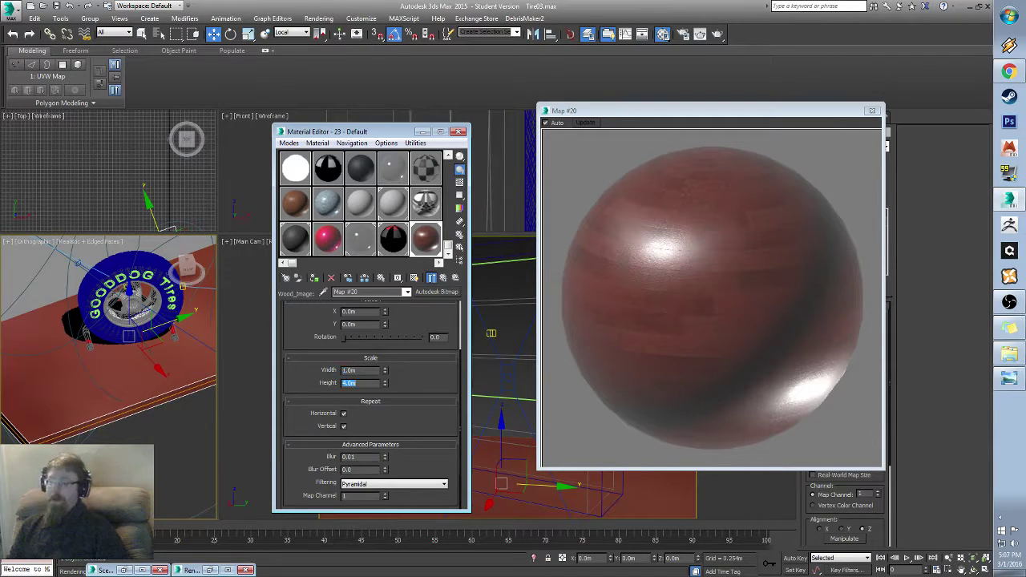
pyautogui.write('1')
pyautogui.press('Tab')
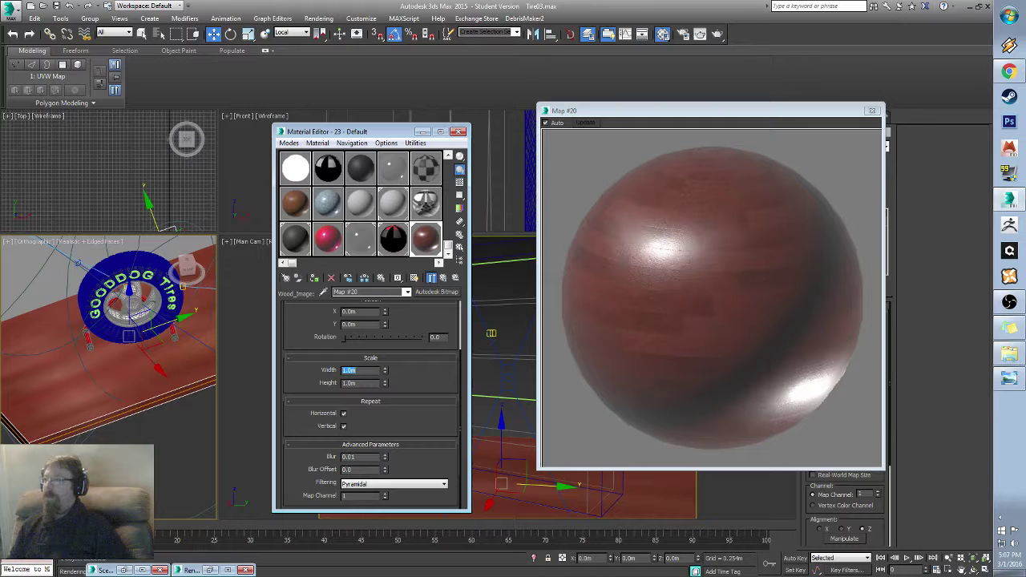
pyautogui.click(873, 110)
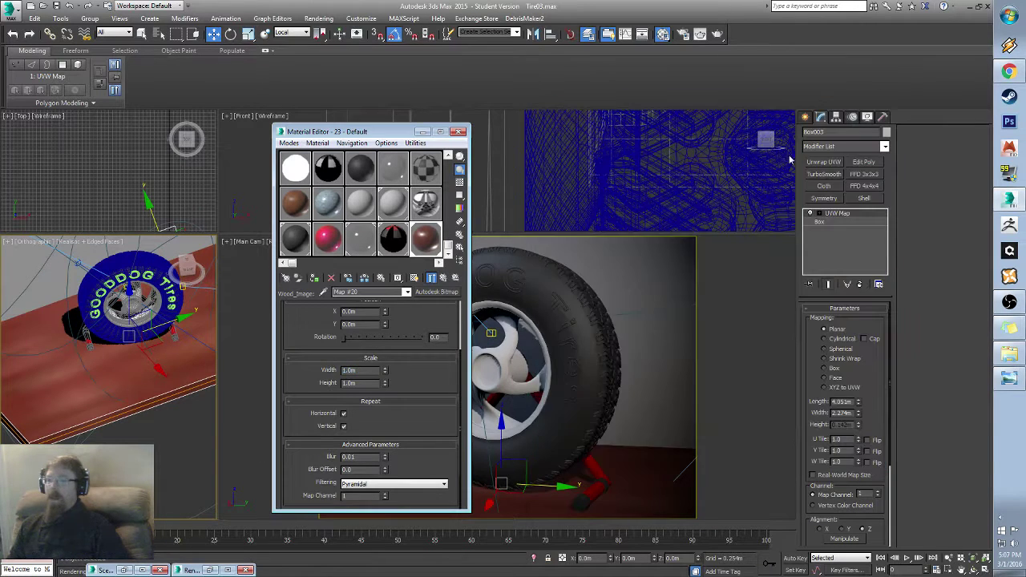
# Step: Set the floor's planar UVW mapping to a width of 0.182 m and a length of 0.041 m, and close the Material Editor
pyautogui.moveTo(858, 416); pyautogui.dragTo(850, 461)
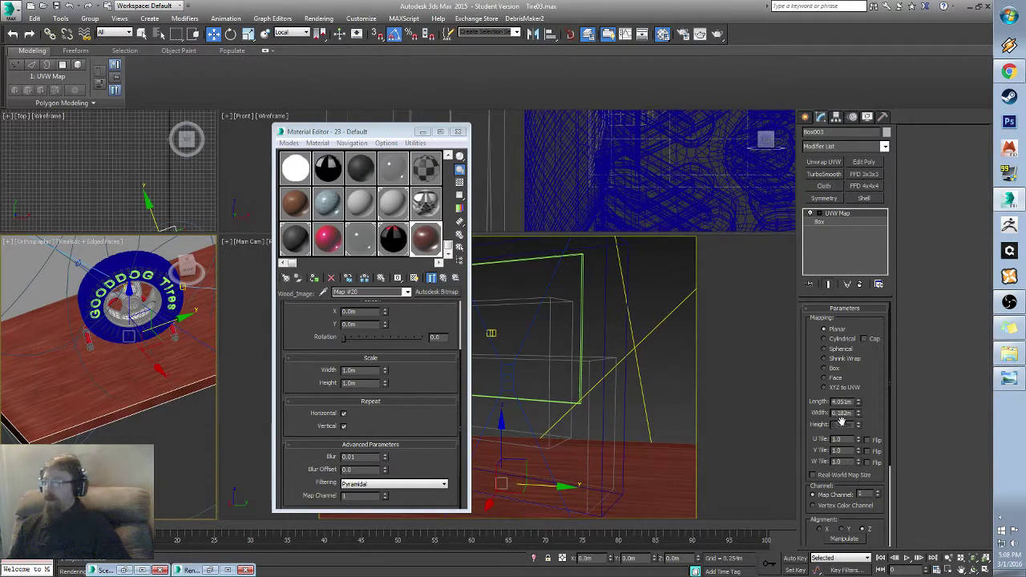
pyautogui.moveTo(857, 406); pyautogui.dragTo(859, 453)
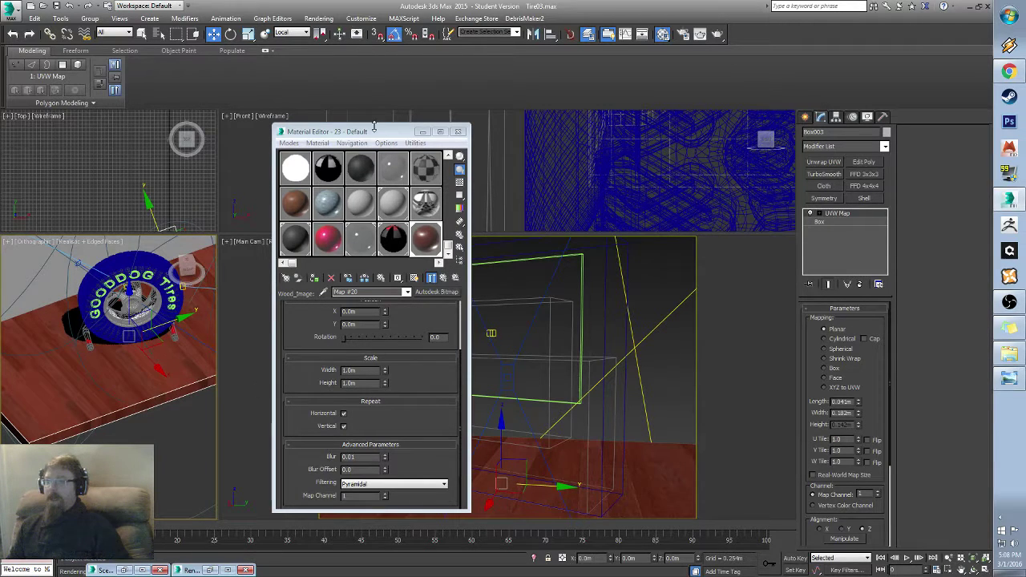
pyautogui.moveTo(371, 131); pyautogui.dragTo(166, 121)
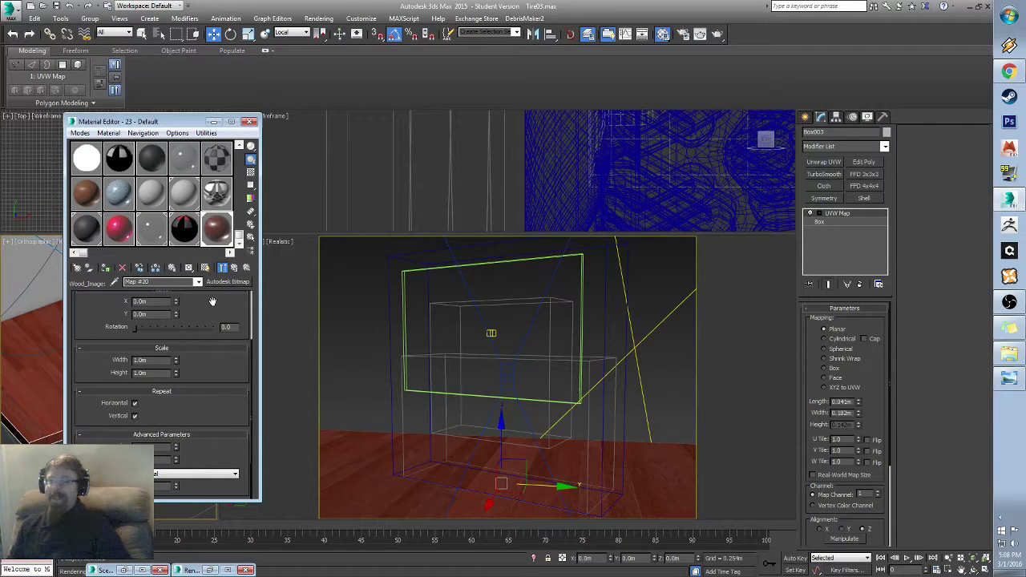
pyautogui.moveTo(212, 315); pyautogui.dragTo(215, 247)
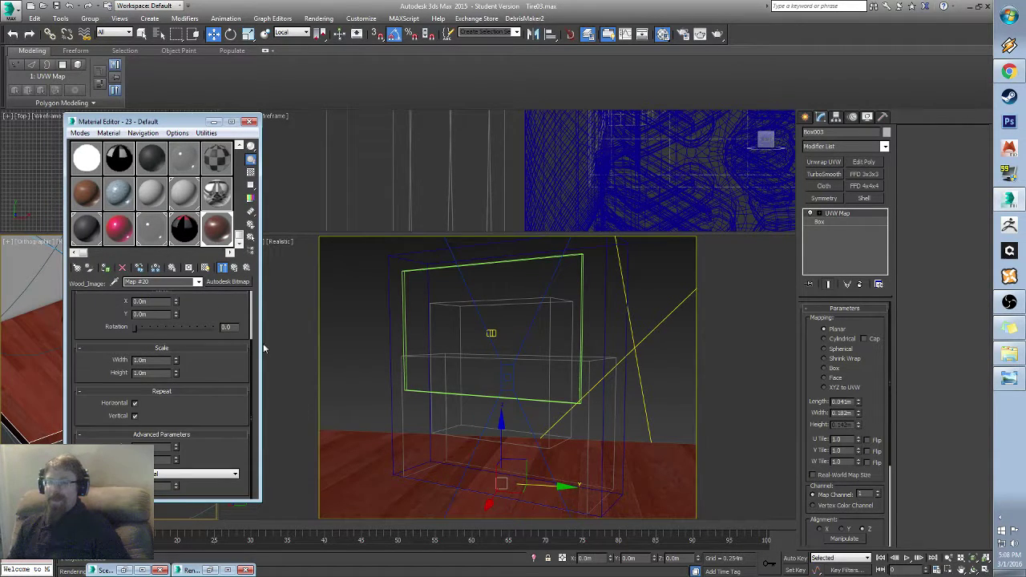
pyautogui.click(249, 121)
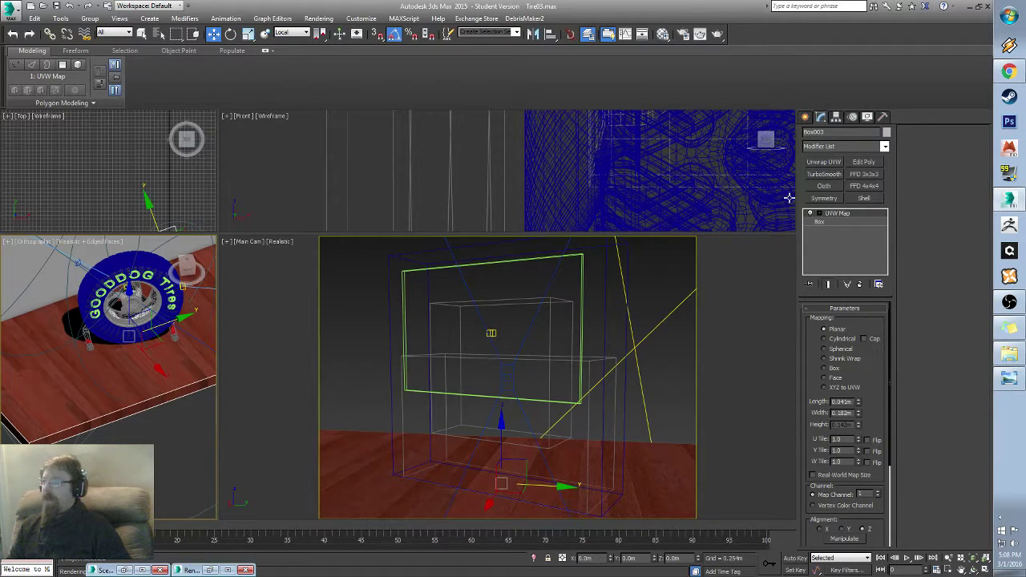
# Step: Rotate the floor's UVW Map gizmo about the vertical axis to change the direction of the wood planks
pyautogui.click(810, 213)
pyautogui.click(835, 221)
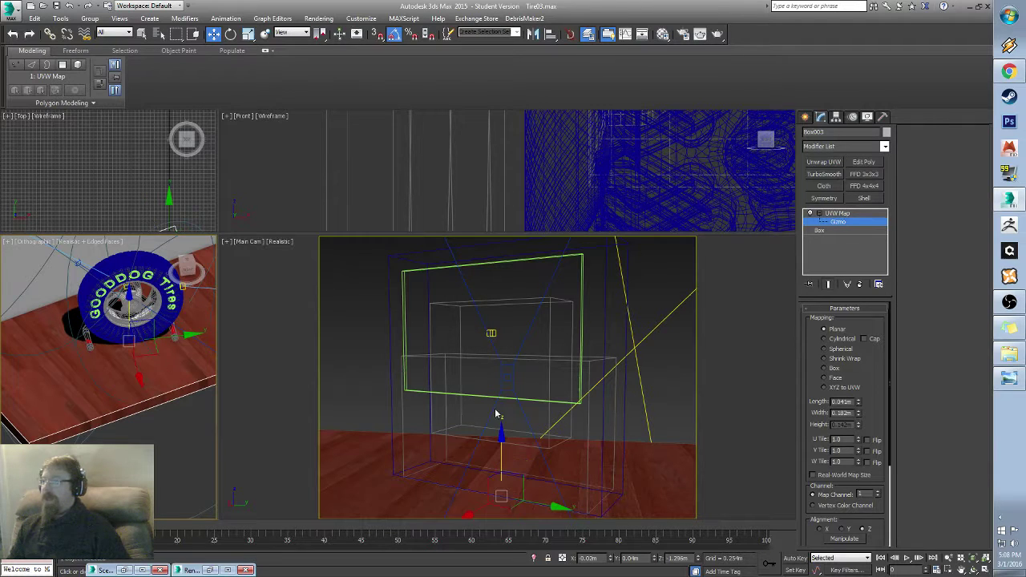
pyautogui.press('e')
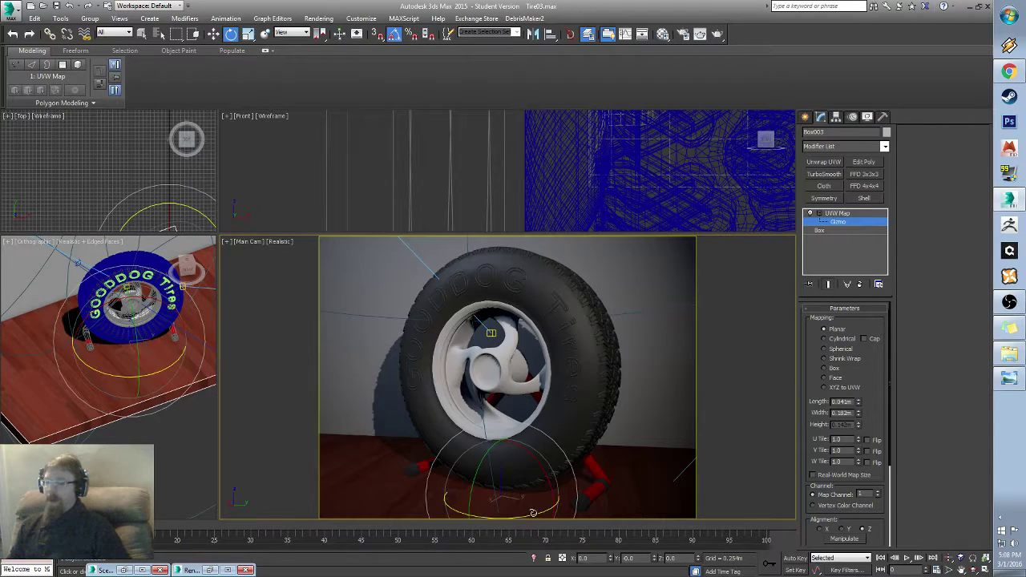
pyautogui.moveTo(507, 515); pyautogui.dragTo(484, 515)
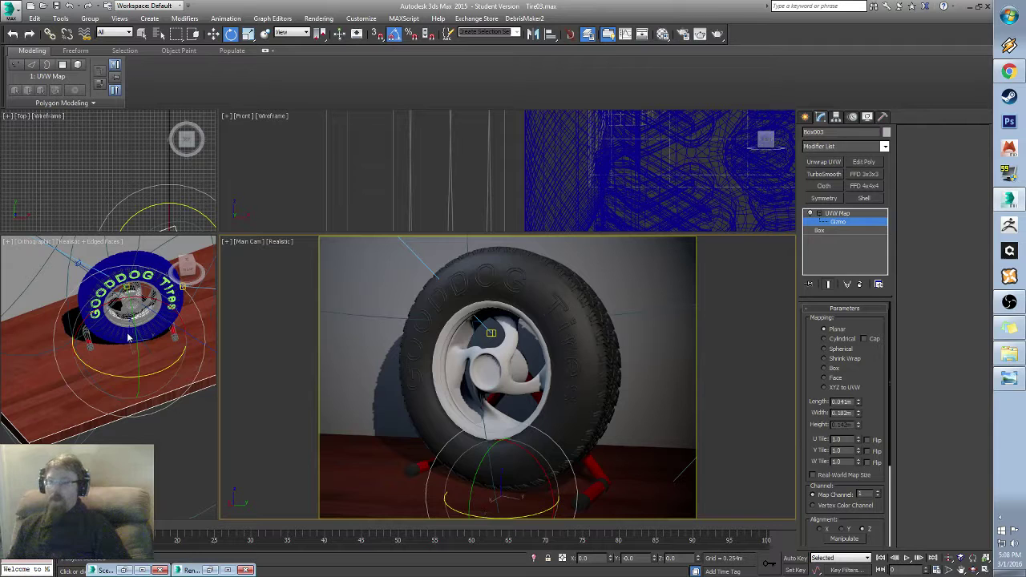
# Step: Try Autodesk Ceramic as the type of material 16 - Default
pyautogui.press('m')
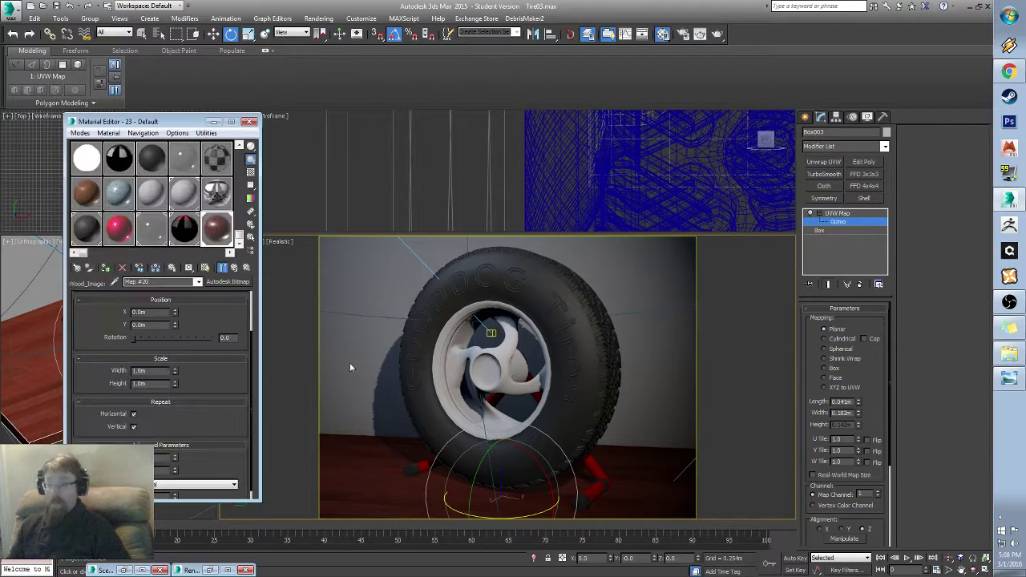
pyautogui.click(184, 192)
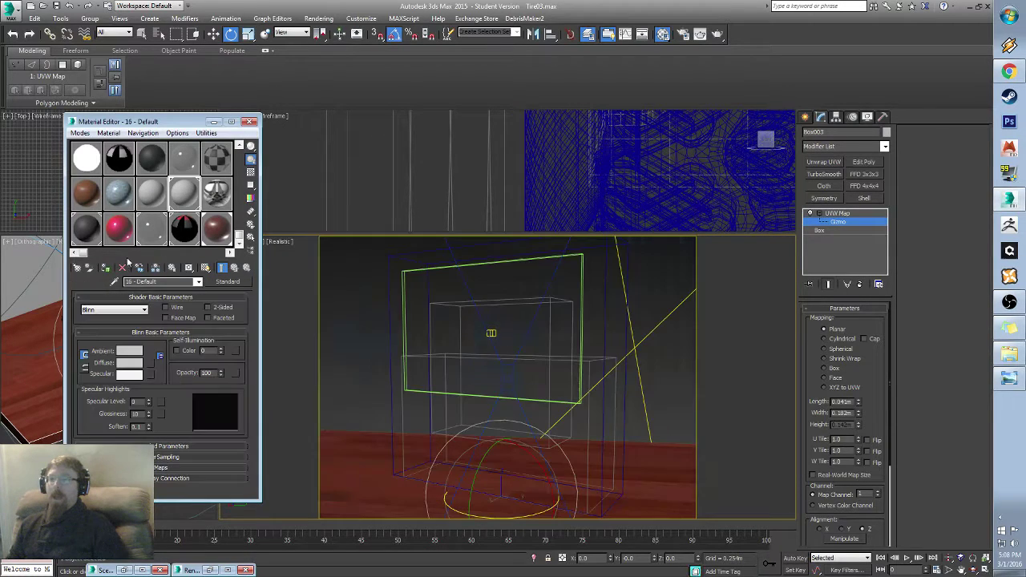
pyautogui.click(221, 283)
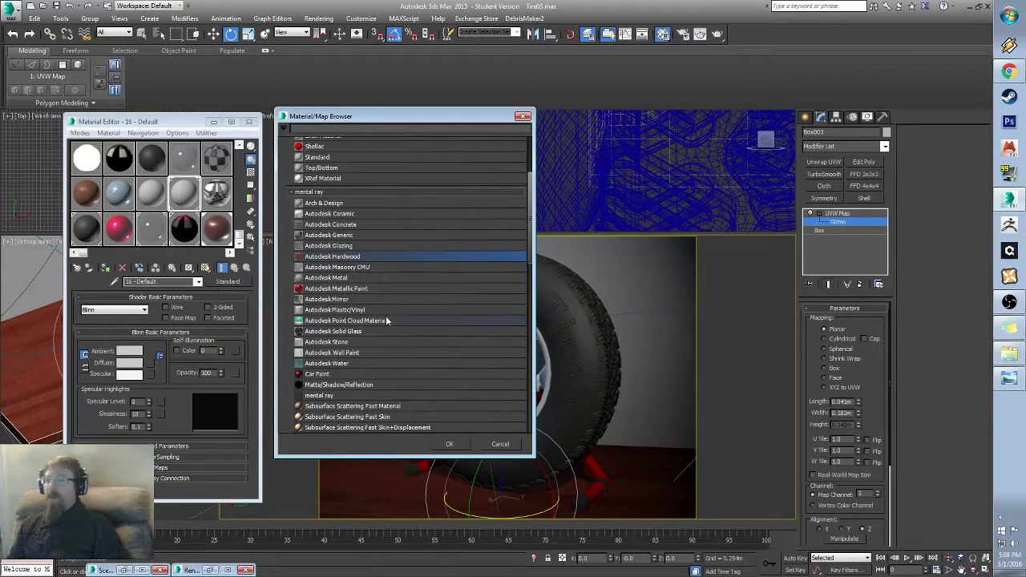
pyautogui.doubleClick(342, 213)
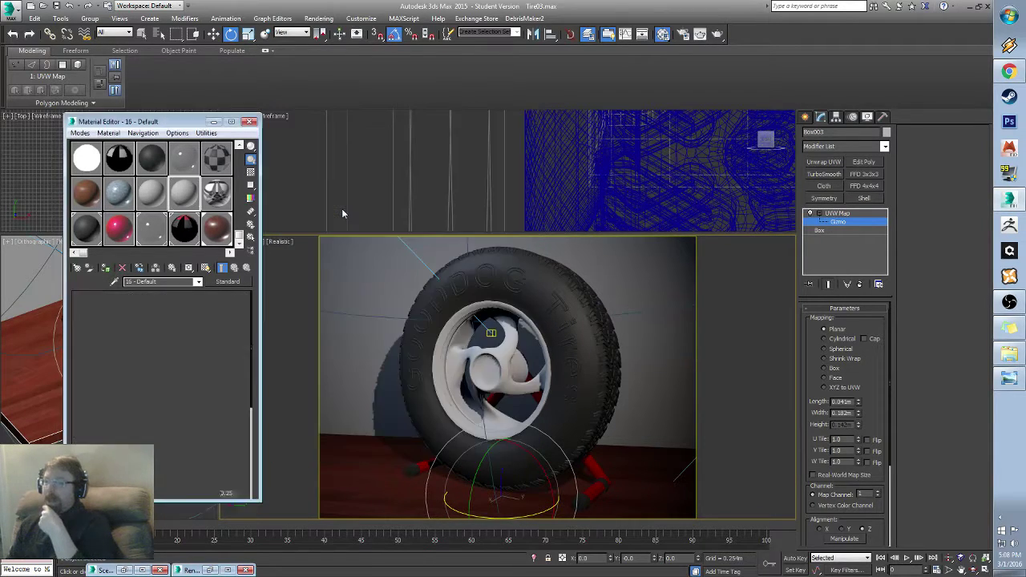
# Step: Change material 16 - Default to Arch & Design and apply the Glazed Ceramic Tiles template
pyautogui.click(118, 195)
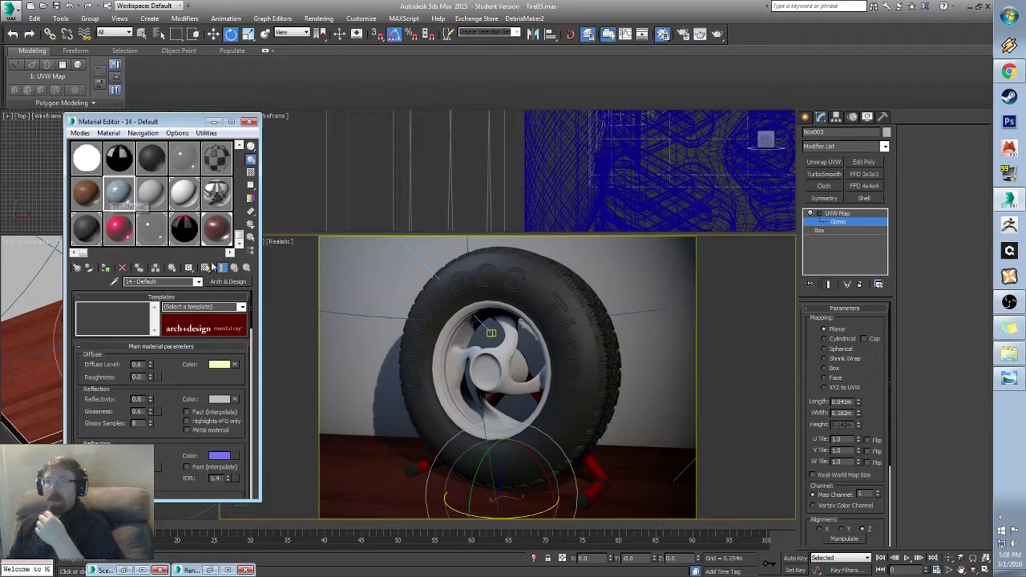
pyautogui.click(163, 186)
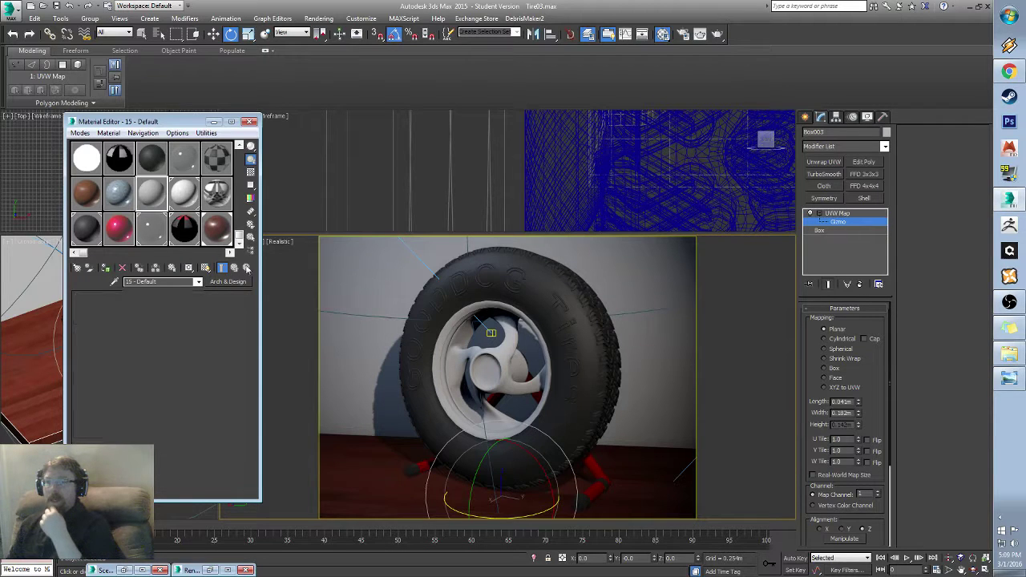
pyautogui.click(183, 194)
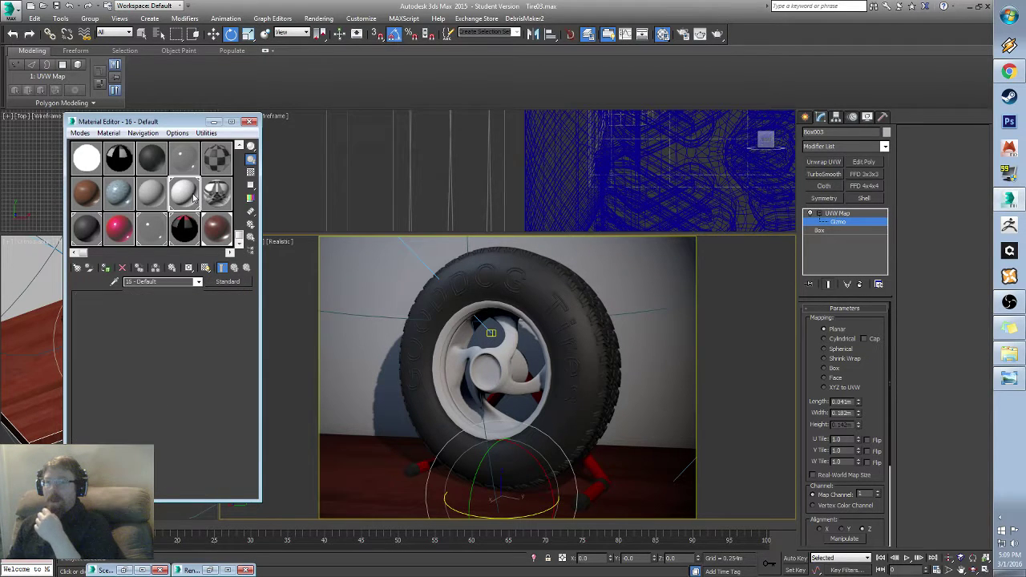
pyautogui.click(241, 282)
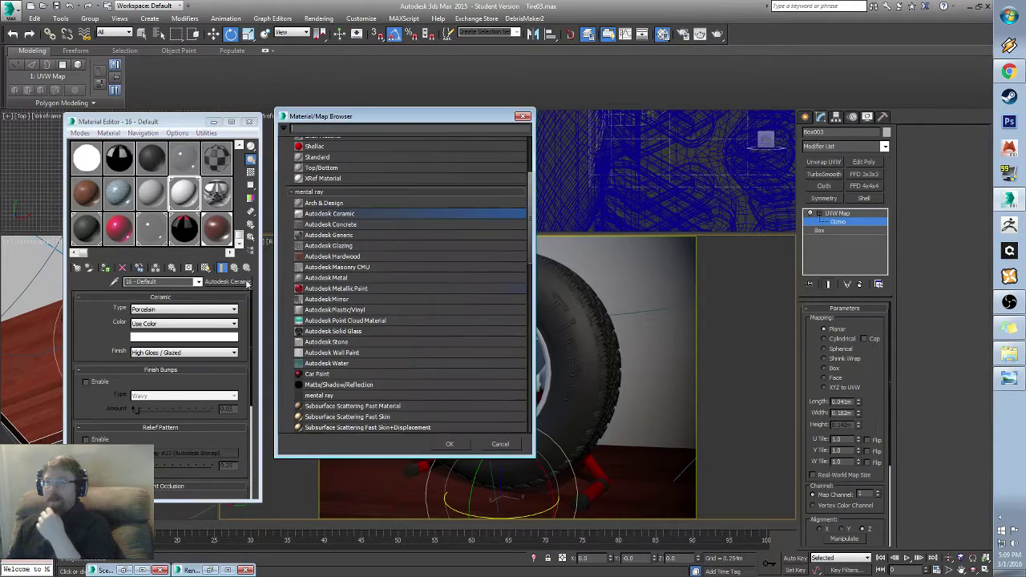
pyautogui.doubleClick(315, 203)
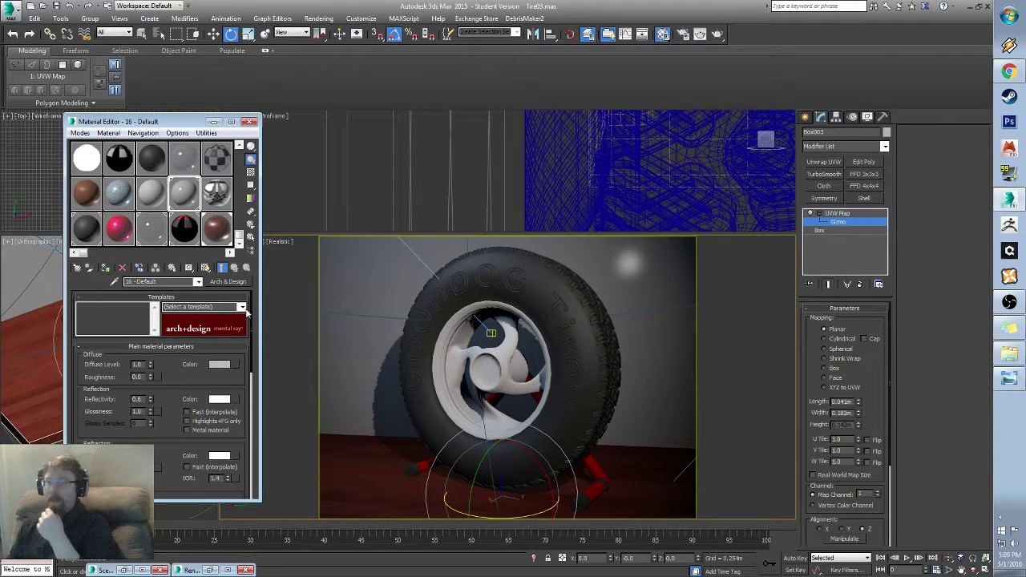
pyautogui.click(242, 307)
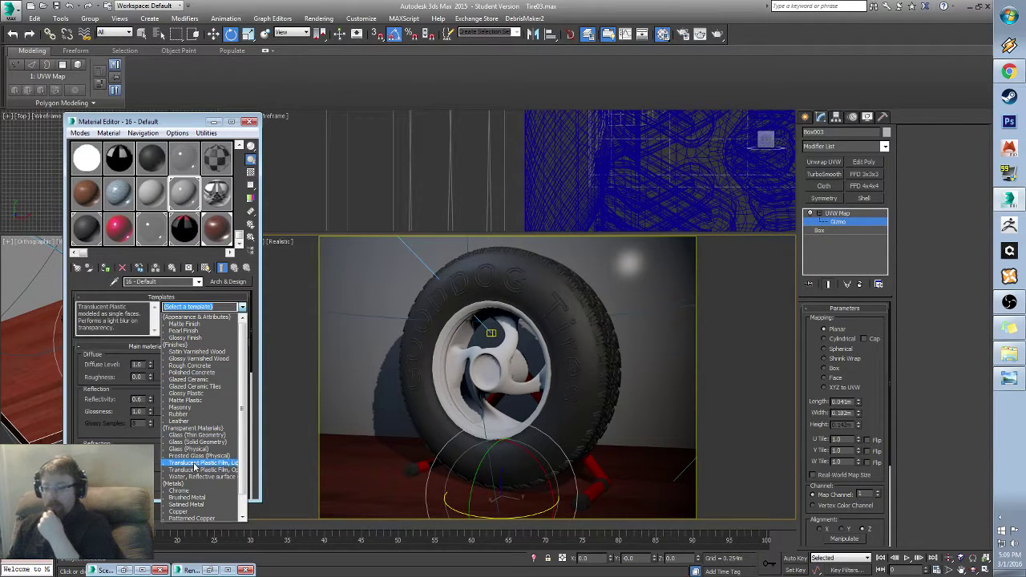
pyautogui.click(213, 388)
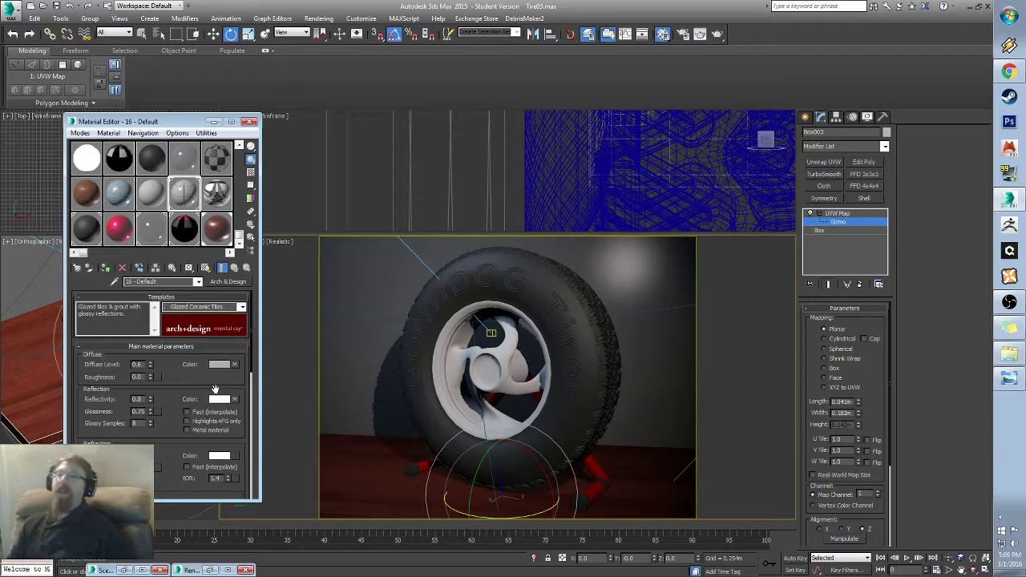
# Step: Enable Ambient Occlusion in the special effects of the glazed tile material
pyautogui.scroll(-5, 162, 448)
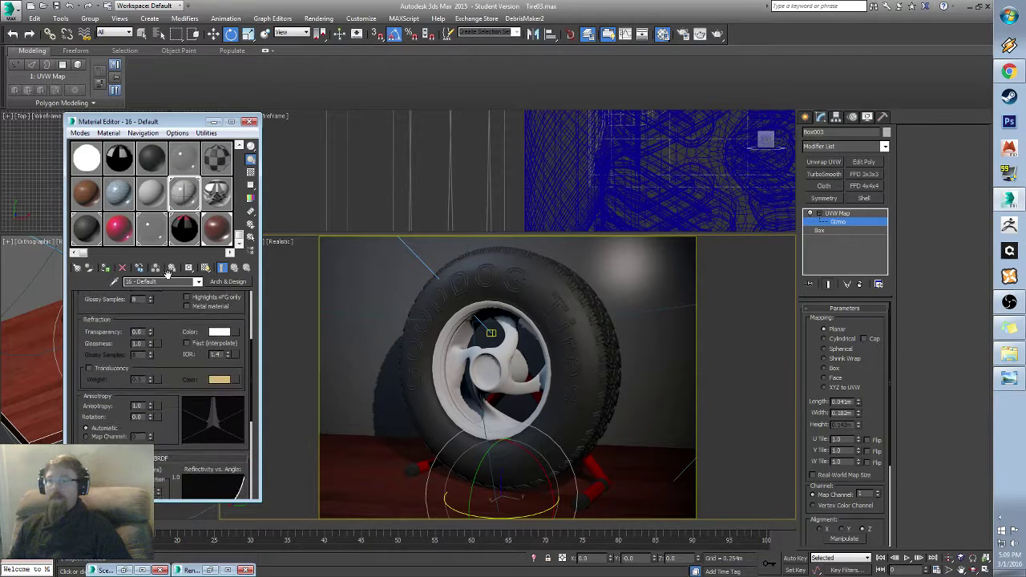
pyautogui.scroll(-5, 162, 449)
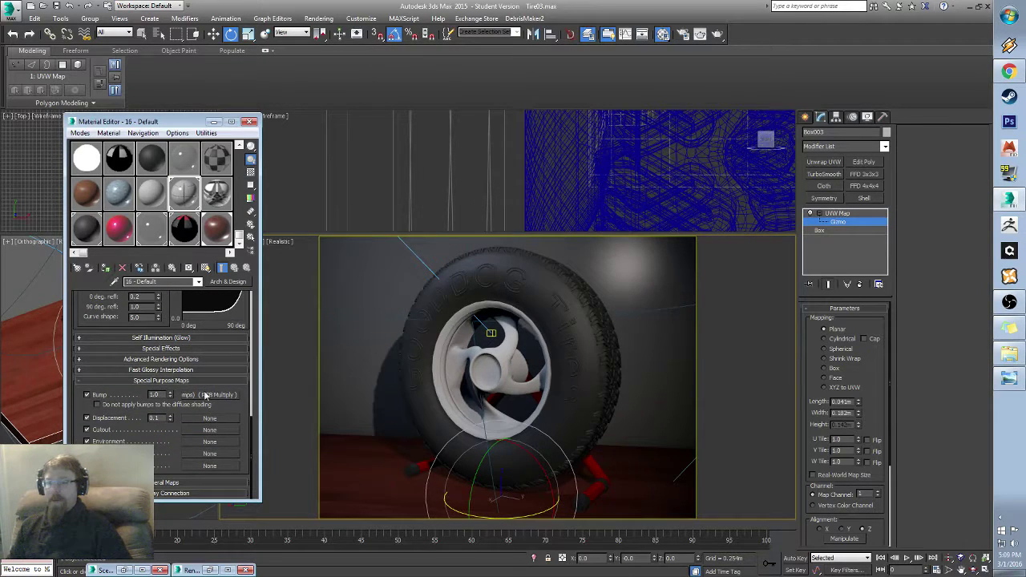
pyautogui.click(168, 348)
pyautogui.click(87, 355)
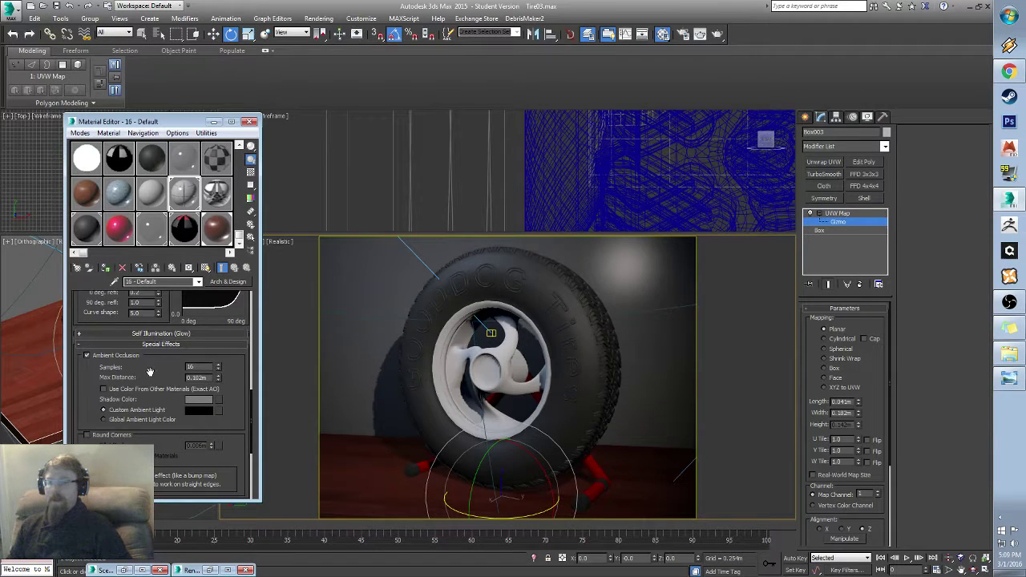
pyautogui.scroll(3, 153, 372)
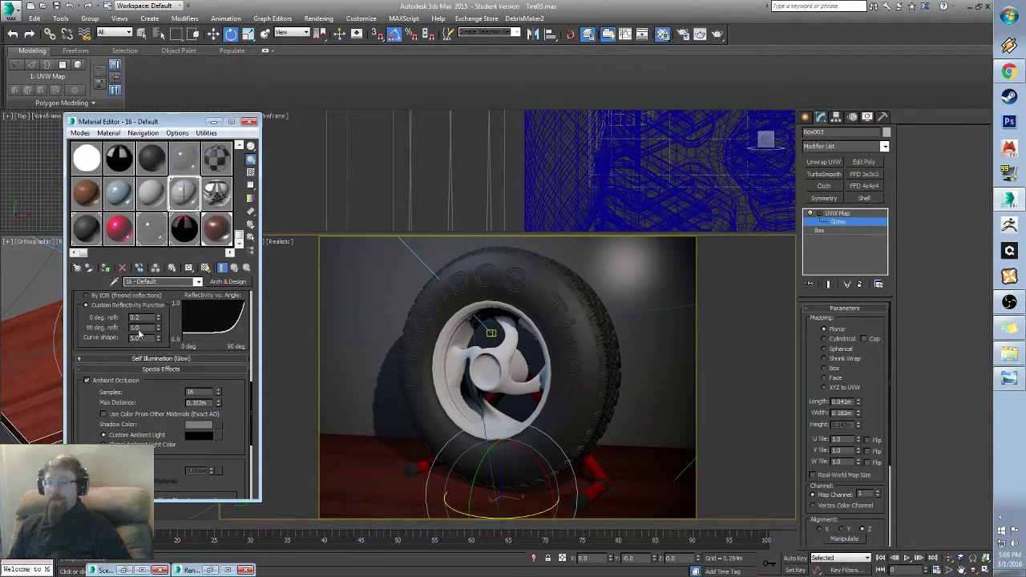
pyautogui.scroll(-5, 145, 385)
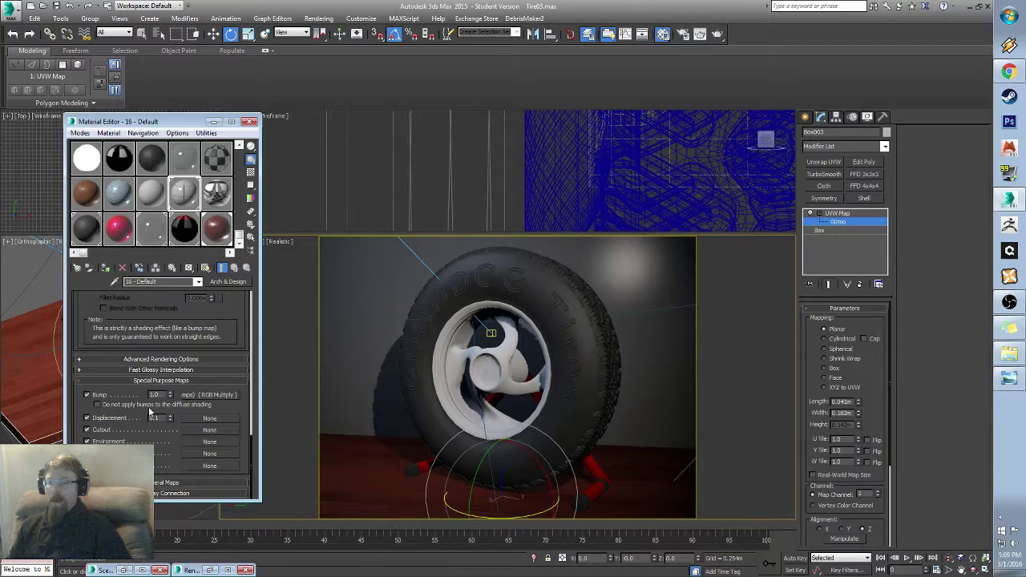
# Step: Open the glazed ceramic tiles map assigned to the material's Diffuse Color
pyautogui.click(165, 483)
pyautogui.scroll(3, 173, 440)
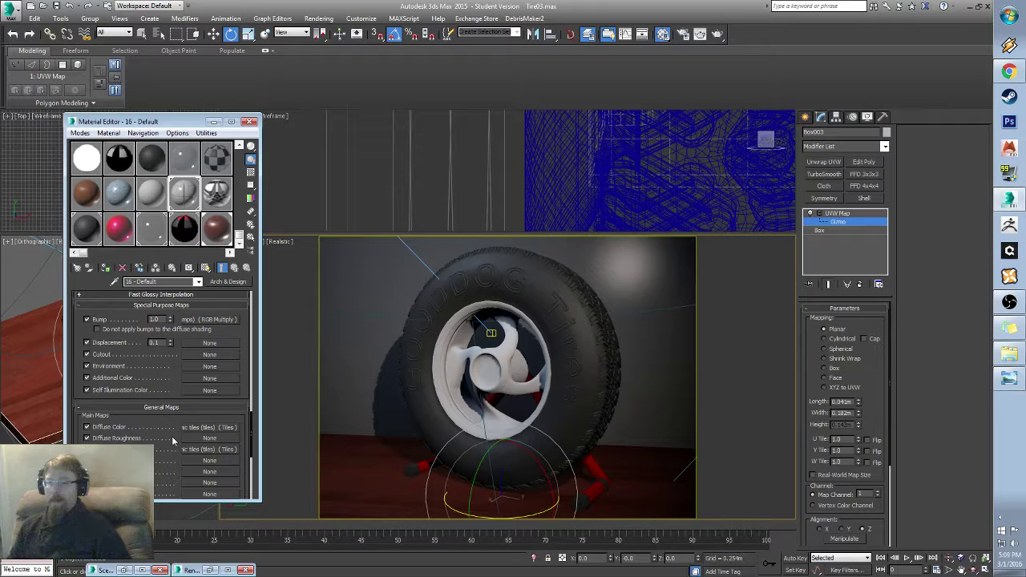
pyautogui.click(228, 427)
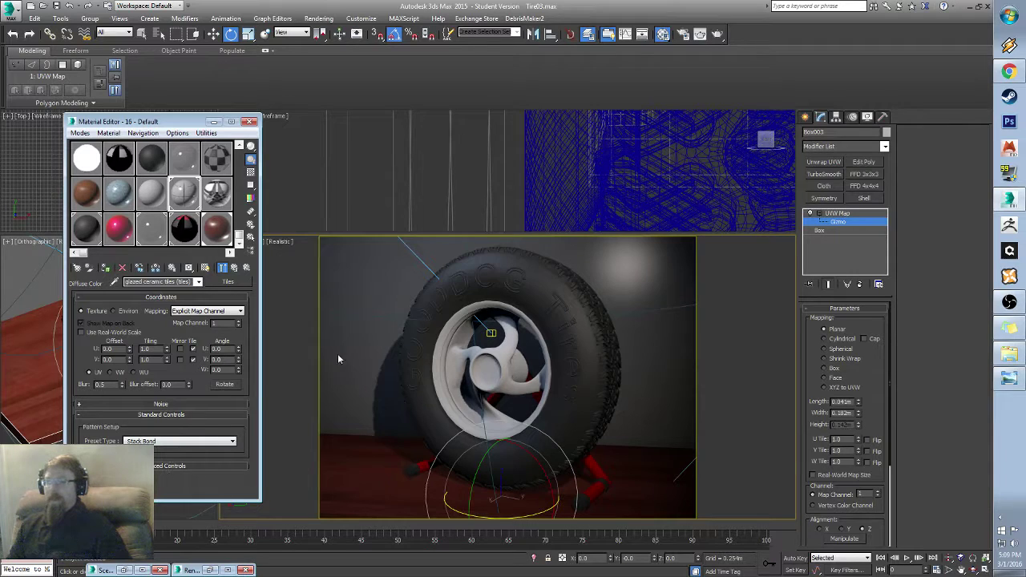
# Step: Display the glazed ceramic tiles map in the viewports and examine the pattern on the back wall in the orthographic view
pyautogui.moveTo(173, 125); pyautogui.dragTo(639, 133)
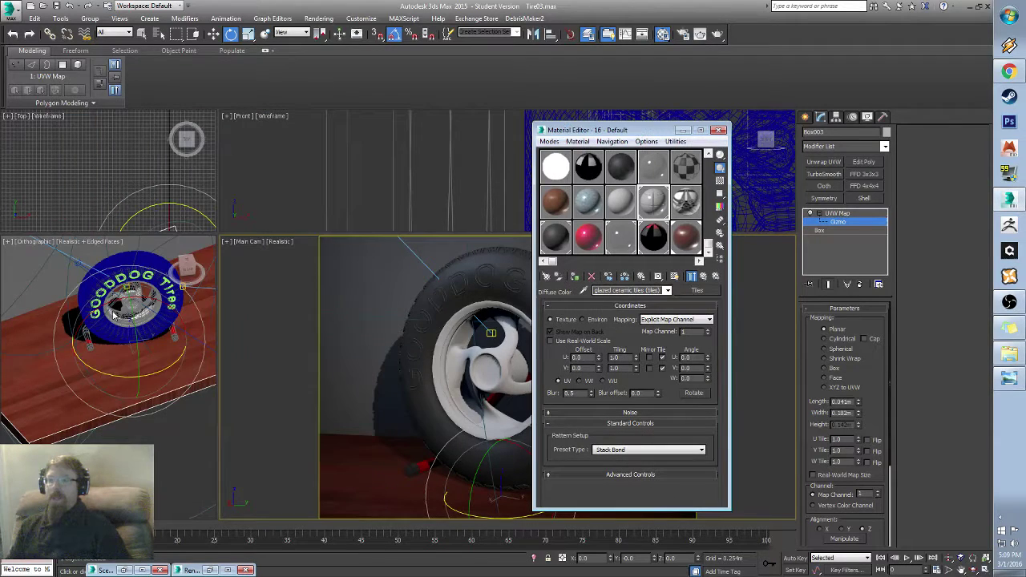
pyautogui.keyDown('alt'); pyautogui.moveTo(116, 317); pyautogui.dragTo(138, 399, button='middle'); pyautogui.keyUp('alt')
pyautogui.scroll(-3, 139, 399)
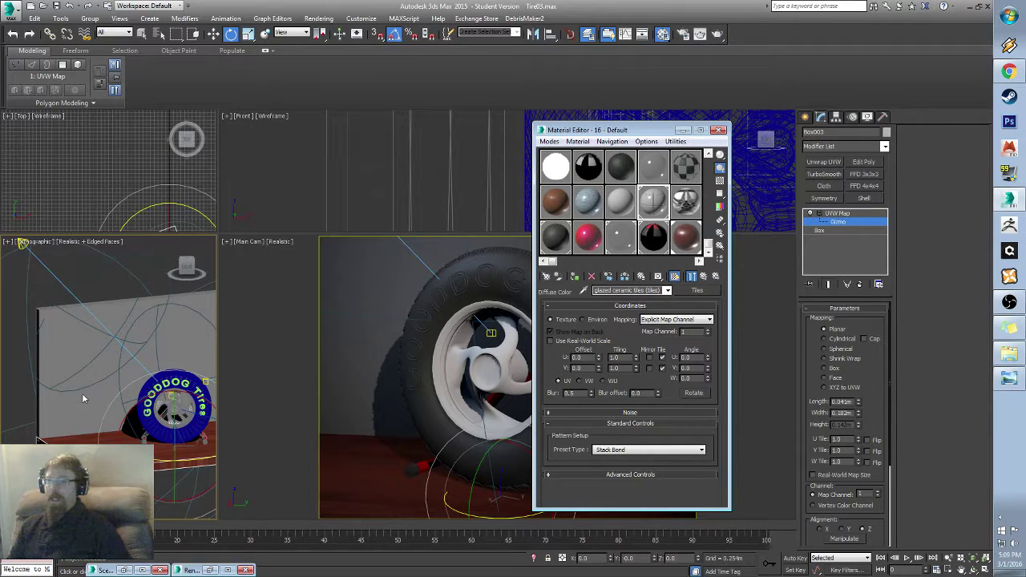
pyautogui.click(657, 210)
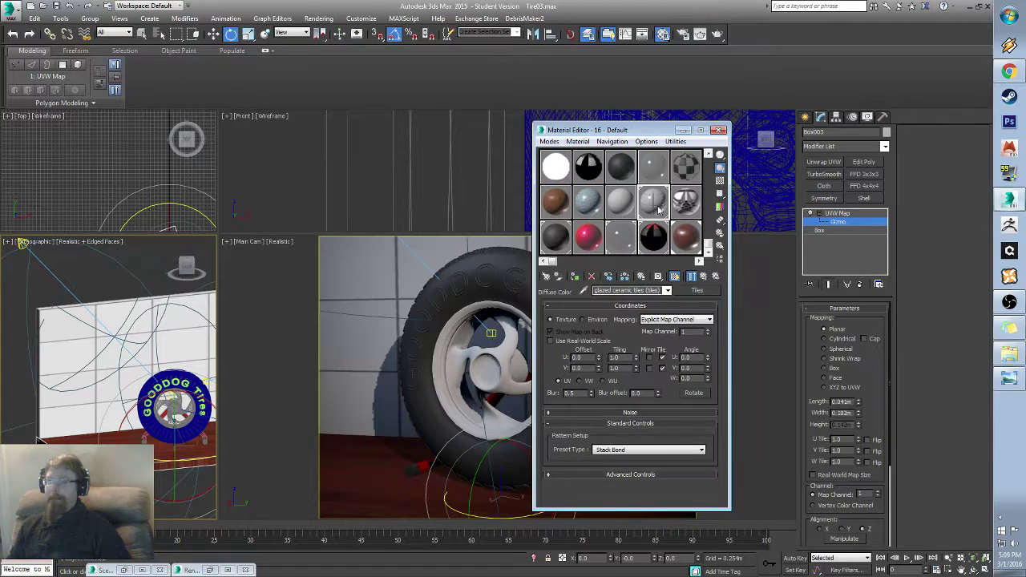
pyautogui.keyDown('alt'); pyautogui.moveTo(137, 377); pyautogui.dragTo(128, 405, button='middle'); pyautogui.keyUp('alt')
pyautogui.scroll(-3, 114, 401)
pyautogui.scroll(3, 115, 405)
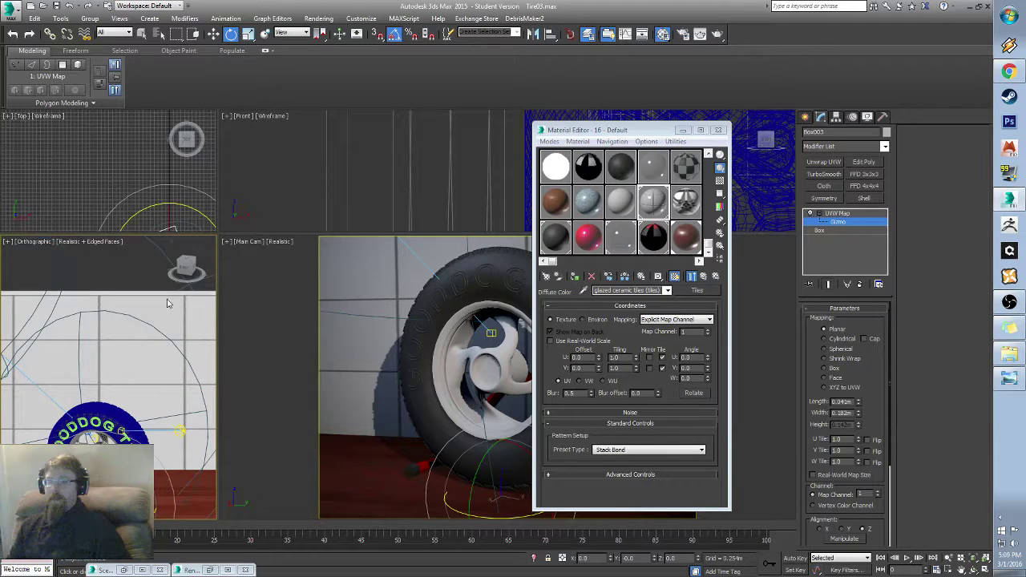
# Step: Try to hide the selected floor box
pyautogui.rightClick(186, 295)
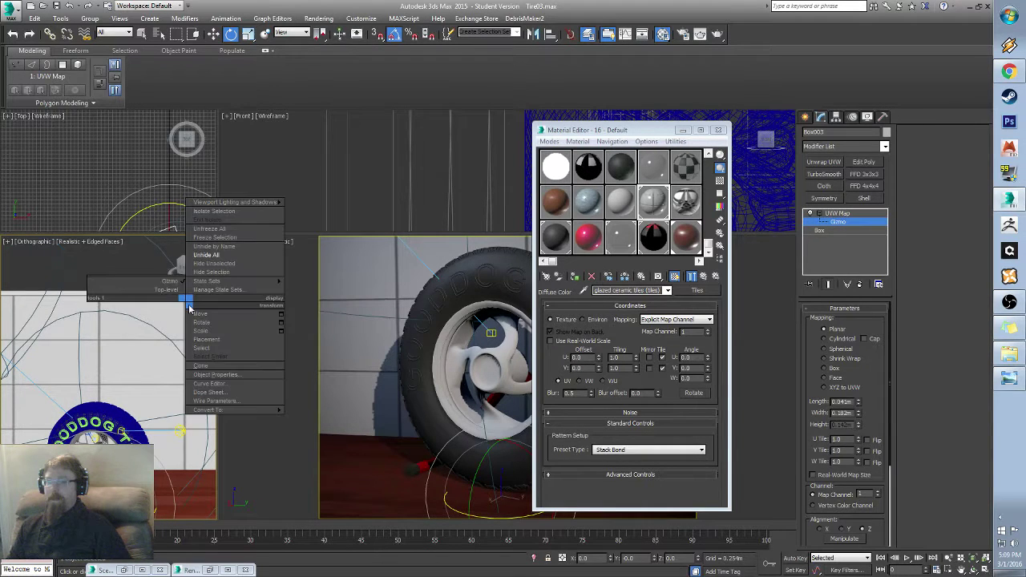
pyautogui.click(220, 271)
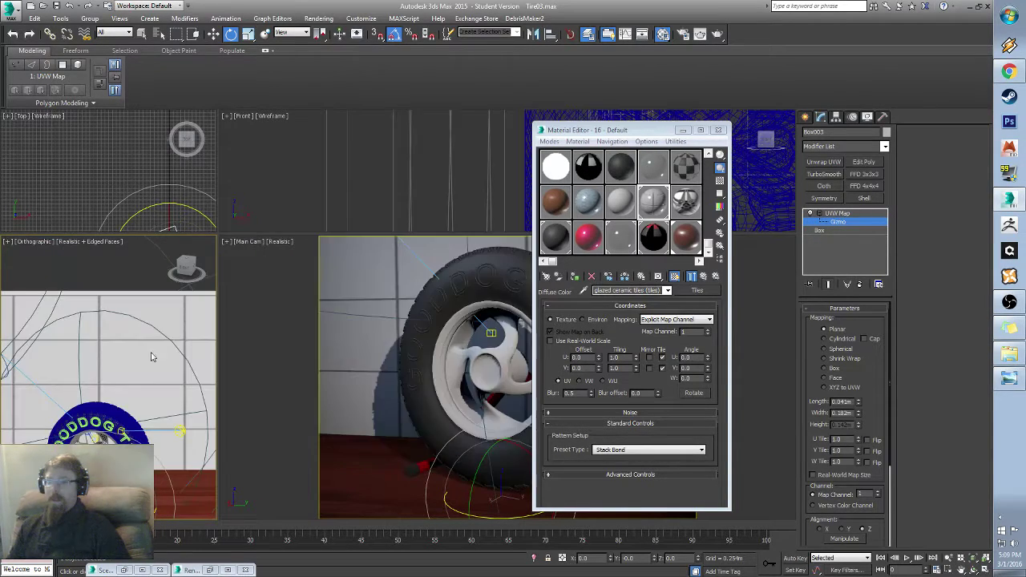
# Step: Select the tiled back wall box and isolate it so the rest of the scene is hidden
pyautogui.rightClick(171, 306)
pyautogui.moveTo(151, 405); pyautogui.dragTo(137, 417, button='middle')
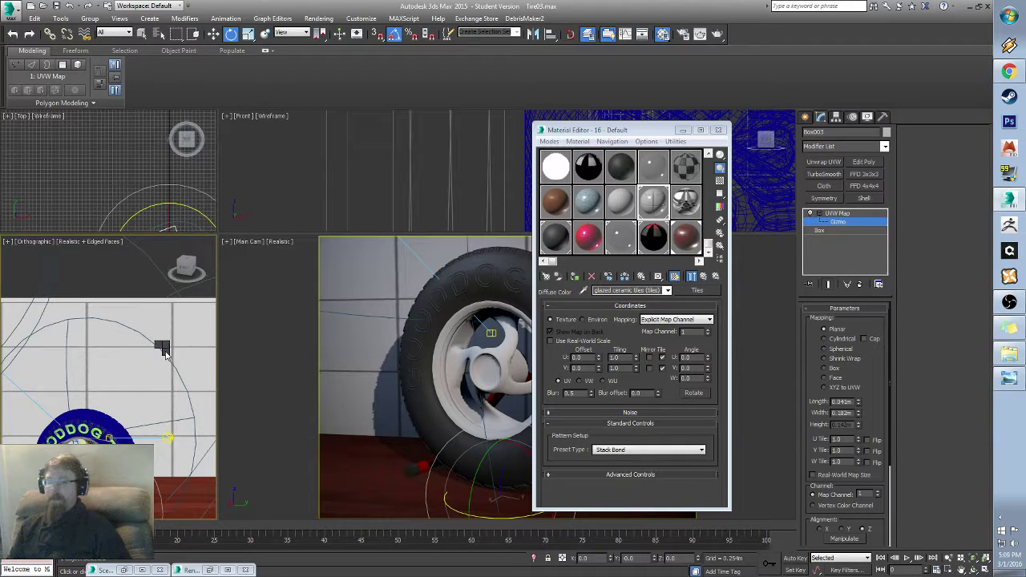
pyautogui.rightClick(160, 353)
pyautogui.click(148, 343)
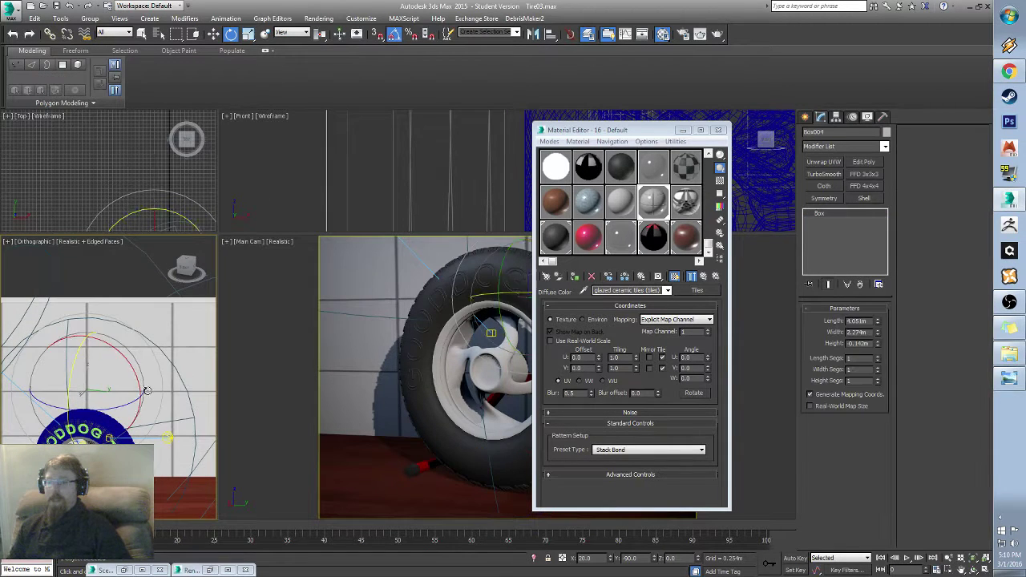
pyautogui.rightClick(145, 367)
pyautogui.click(179, 352)
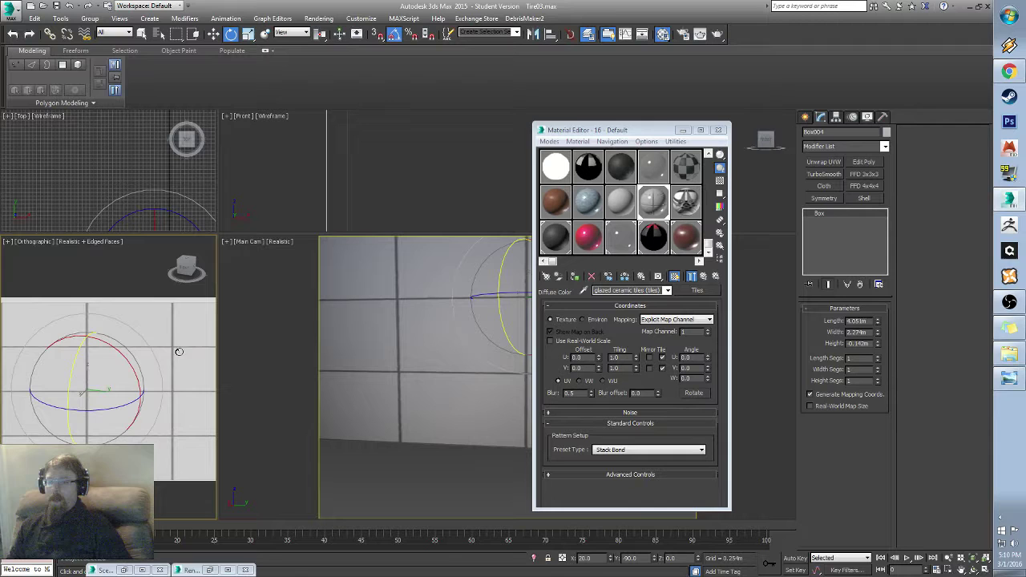
pyautogui.rightClick(152, 294)
pyautogui.click(433, 327)
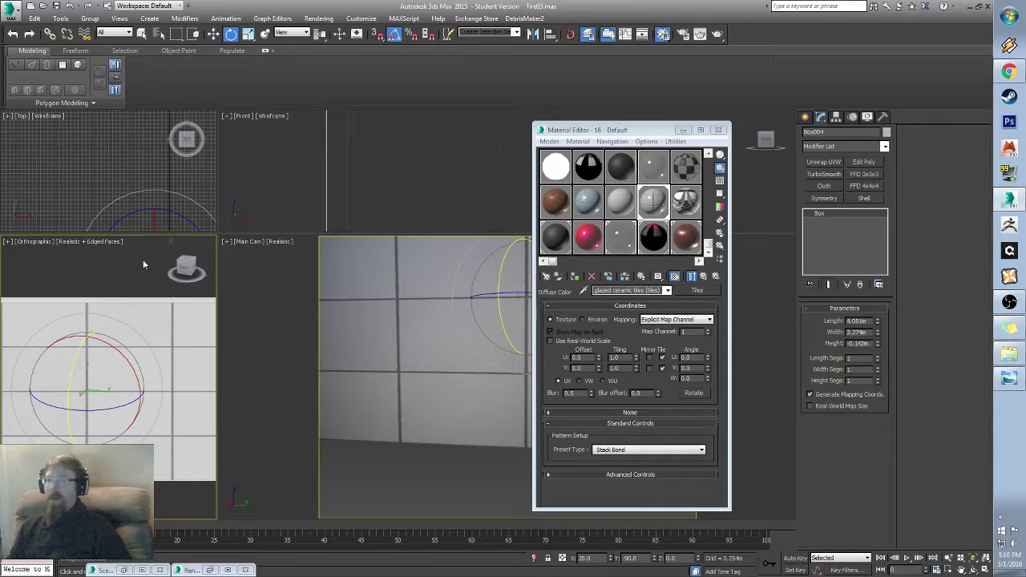
# Step: Maximize the orthographic viewport and turn its view to face the tiled wall straight on
pyautogui.click(7, 242)
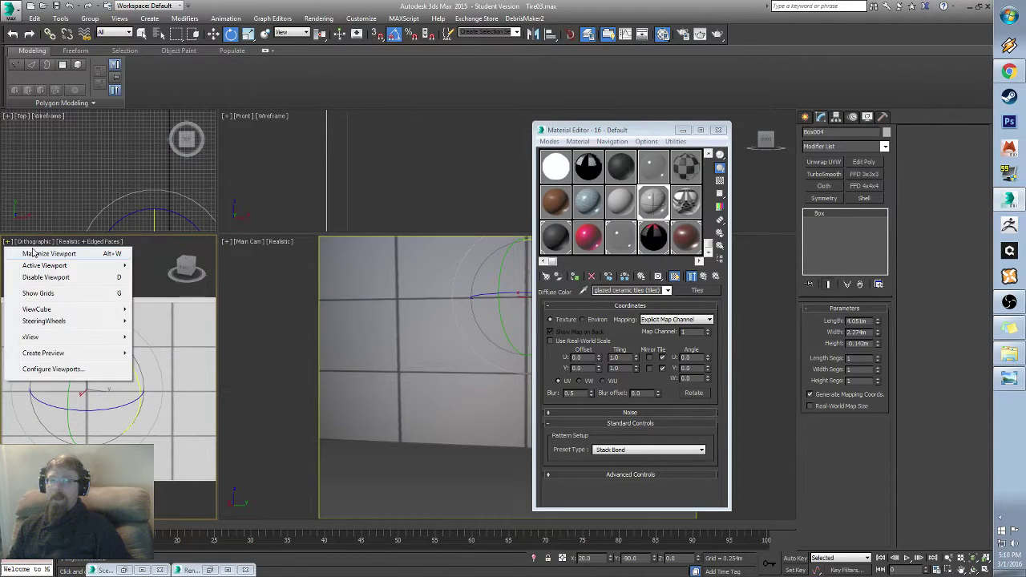
pyautogui.click(32, 253)
pyautogui.scroll(-4, 293, 354)
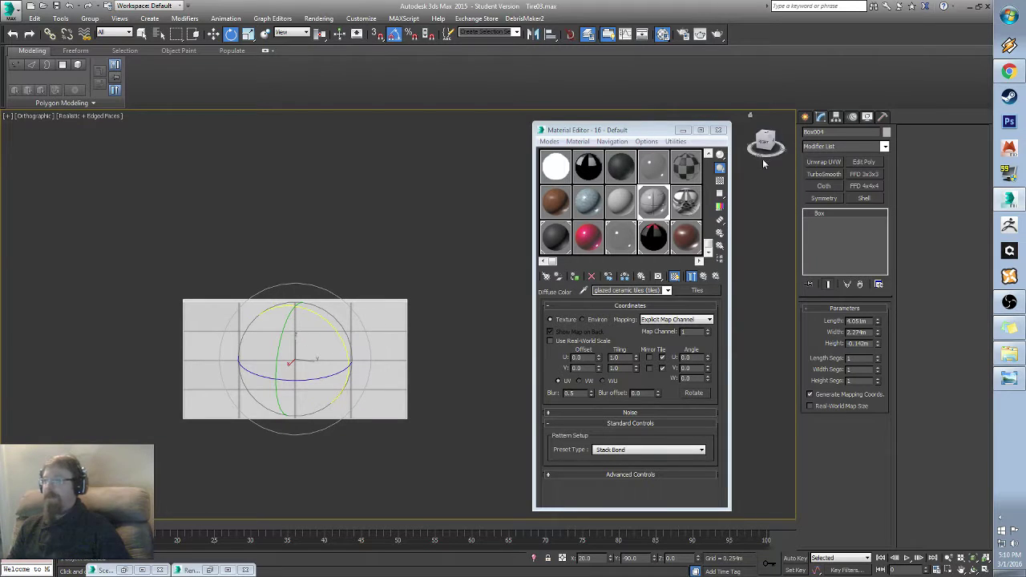
pyautogui.click(762, 142)
pyautogui.moveTo(197, 406); pyautogui.dragTo(276, 333, button='middle')
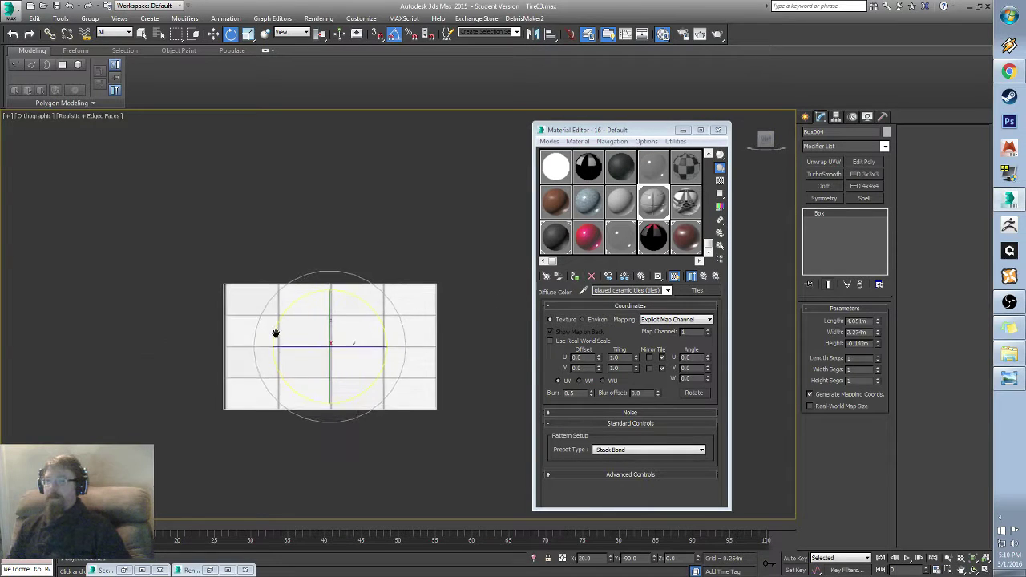
pyautogui.scroll(3, 275, 334)
pyautogui.scroll(-1, 378, 385)
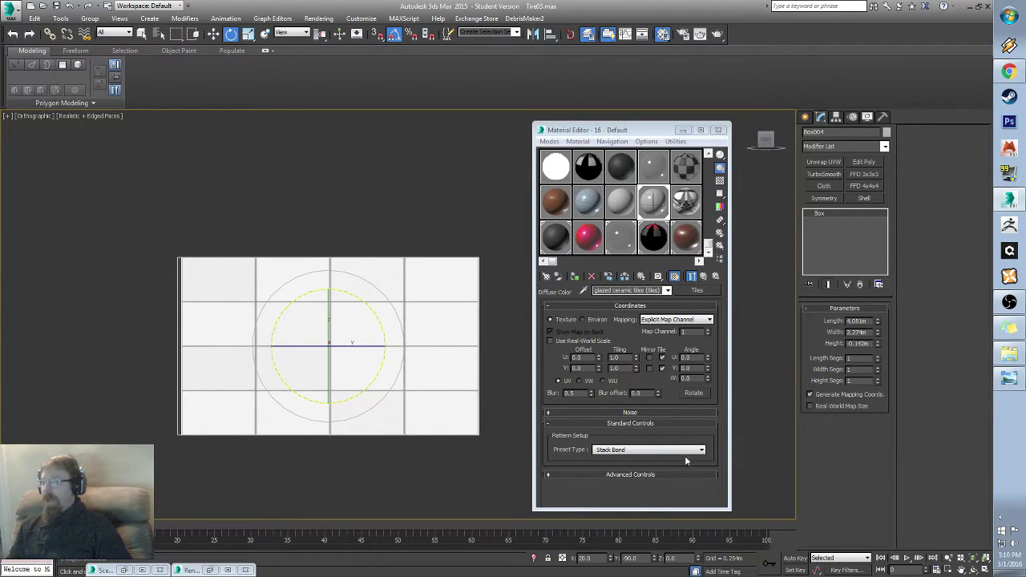
# Step: Try the Running Bond preset as the pattern of the glazed ceramic tiles map
pyautogui.click(643, 452)
pyautogui.click(631, 467)
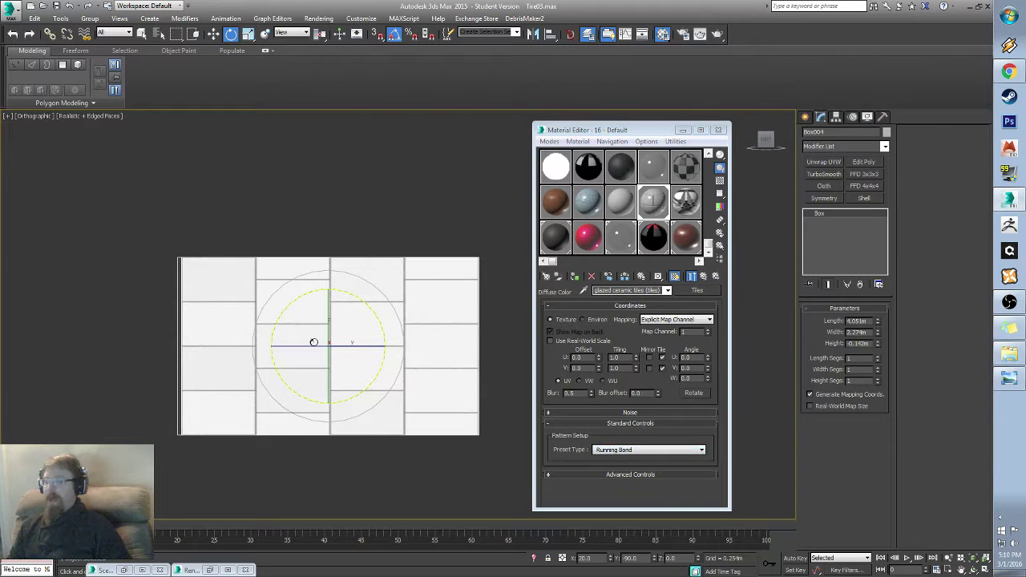
pyautogui.moveTo(298, 327)
pyautogui.keyDown('alt'); pyautogui.mouseDown(button='middle')
pyautogui.moveTo(307, 351)
pyautogui.moveTo(268, 345)
pyautogui.moveTo(290, 346)
pyautogui.mouseUp(button='middle'); pyautogui.keyUp('alt')
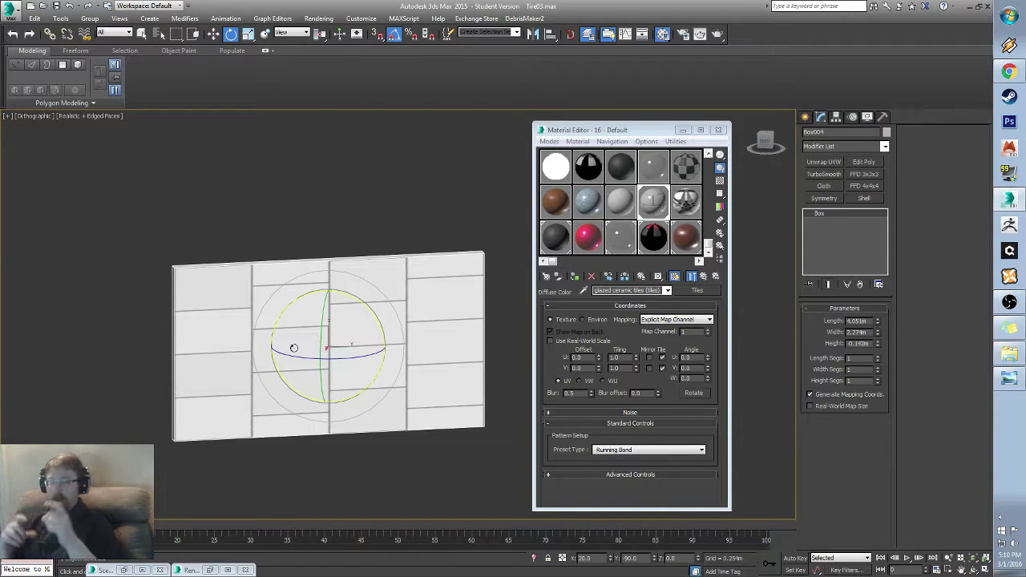
pyautogui.scroll(-2, 582, 384)
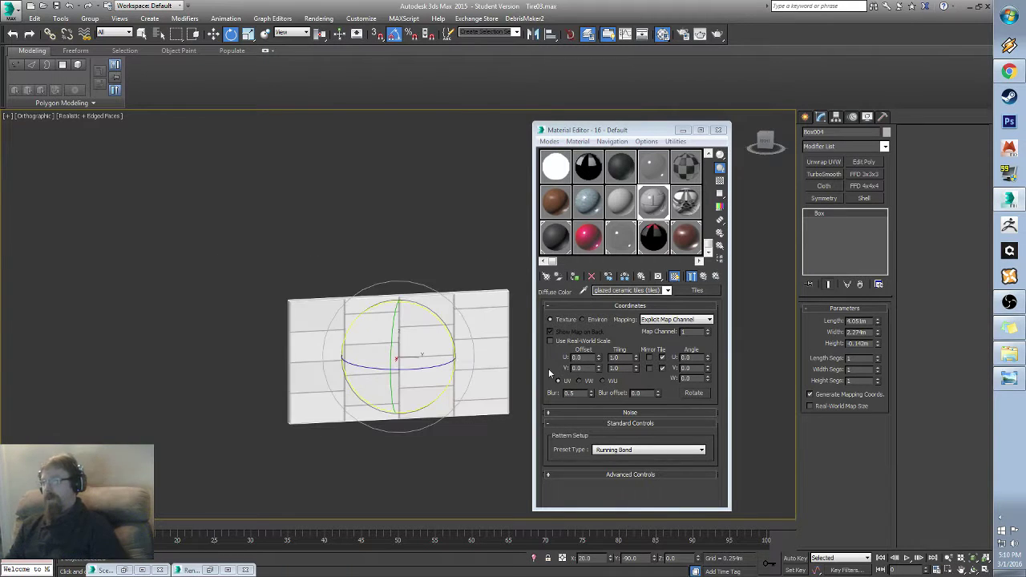
# Step: Rotate the glazed ceramic tiles map by setting its W angle to 90 and its V angle to 0
pyautogui.scroll(2, 412, 369)
pyautogui.moveTo(400, 357); pyautogui.dragTo(348, 319, button='middle')
pyautogui.scroll(2, 347, 319)
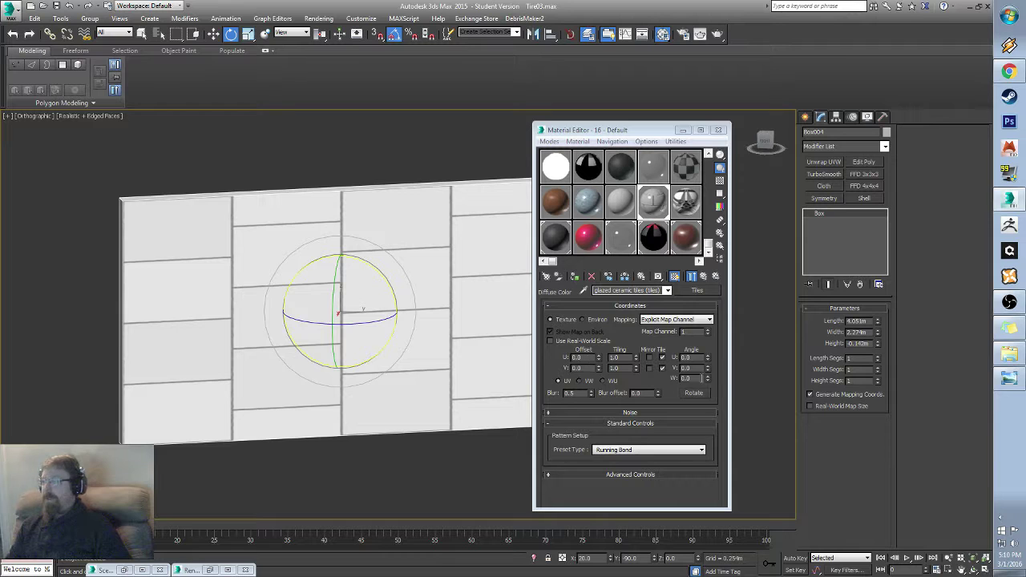
pyautogui.write('90')
pyautogui.press('Tab')
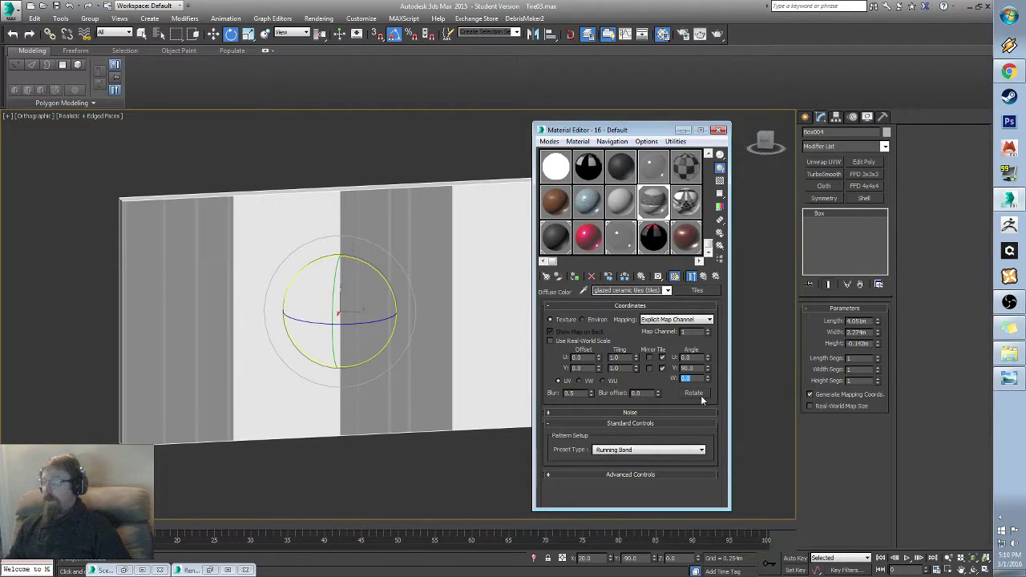
pyautogui.write('90')
pyautogui.press('Tab')
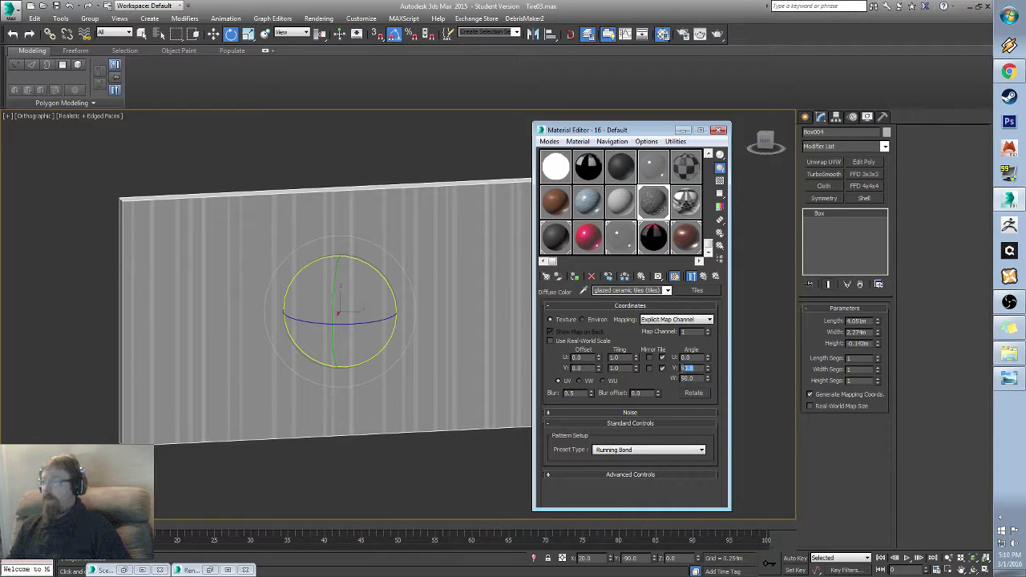
pyautogui.write('0')
pyautogui.press('Return')
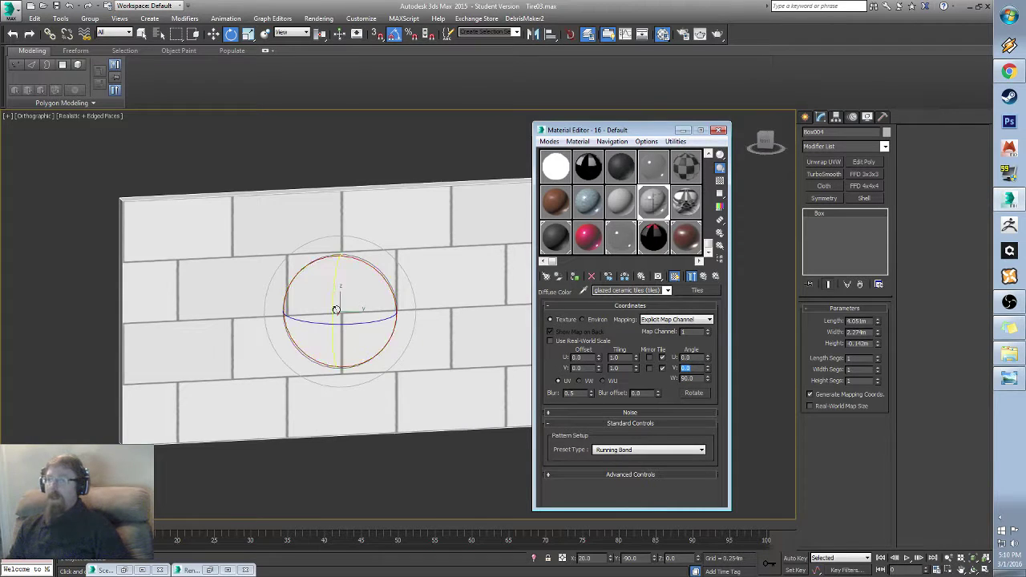
pyautogui.moveTo(405, 316); pyautogui.dragTo(340, 314, button='middle')
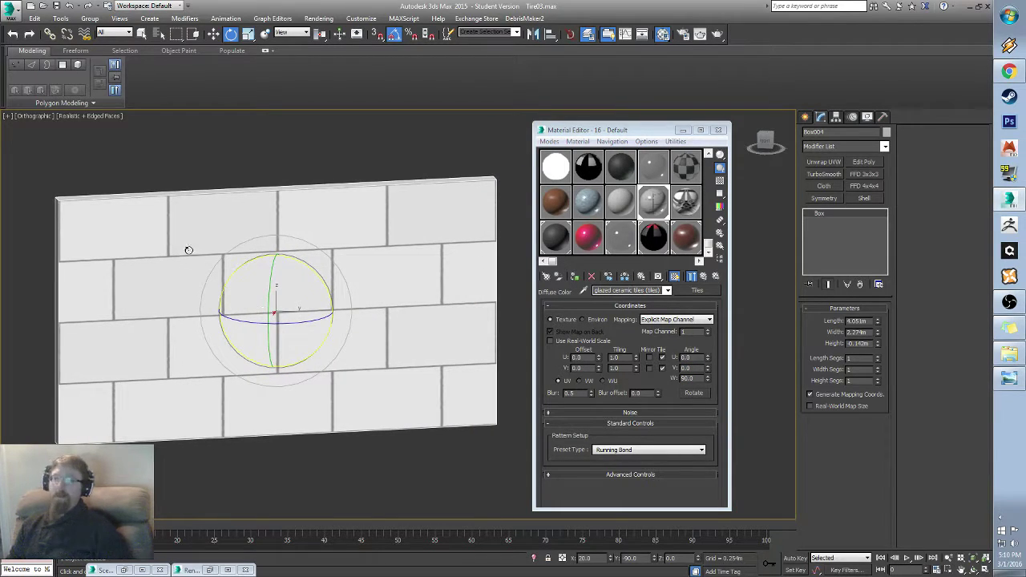
# Step: Try the Common Flemish Bond and English Bond presets on the tiles map and compare their patterns on the wall
pyautogui.click(670, 451)
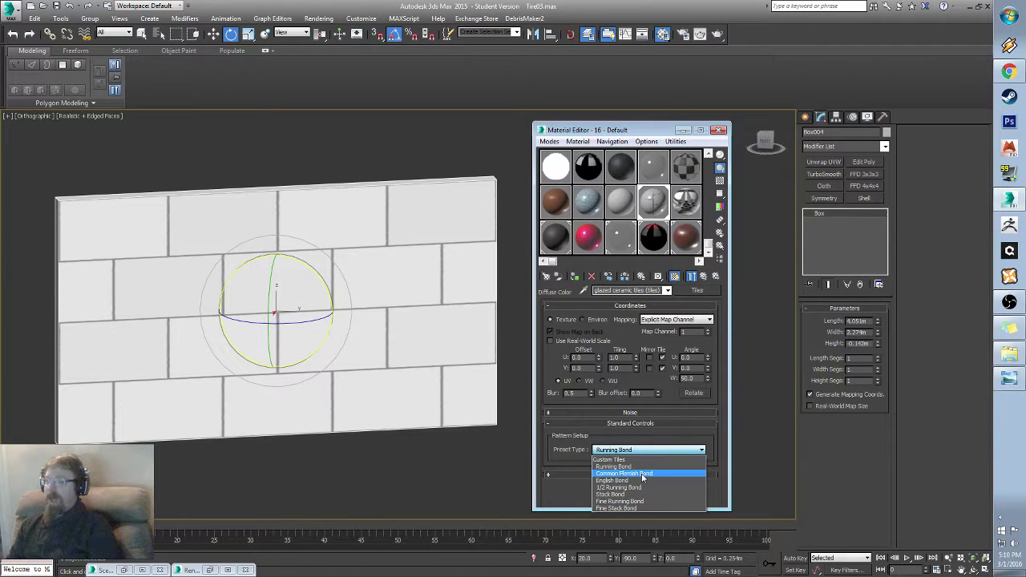
pyautogui.click(641, 474)
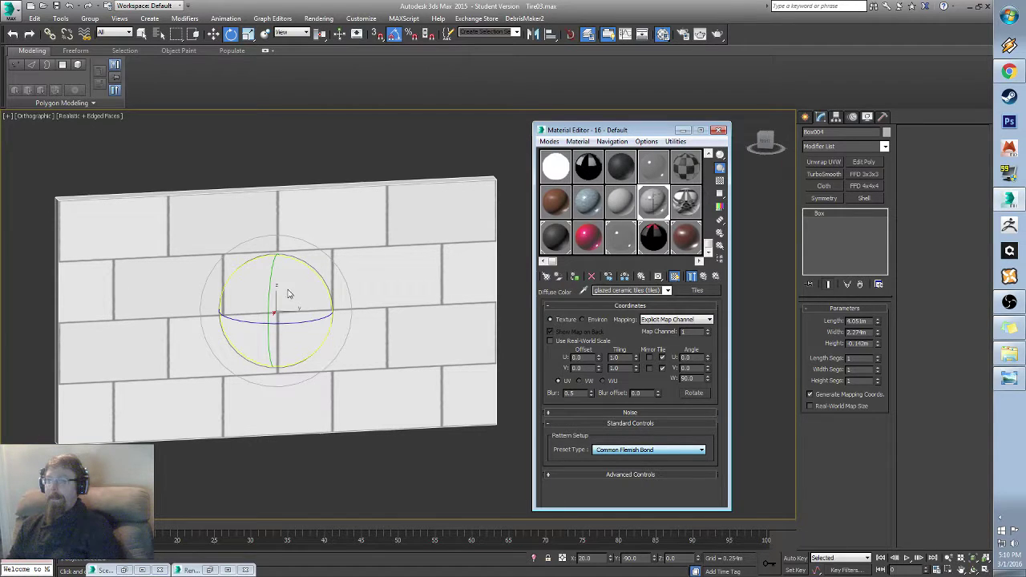
pyautogui.moveTo(288, 295); pyautogui.dragTo(306, 294, button='middle')
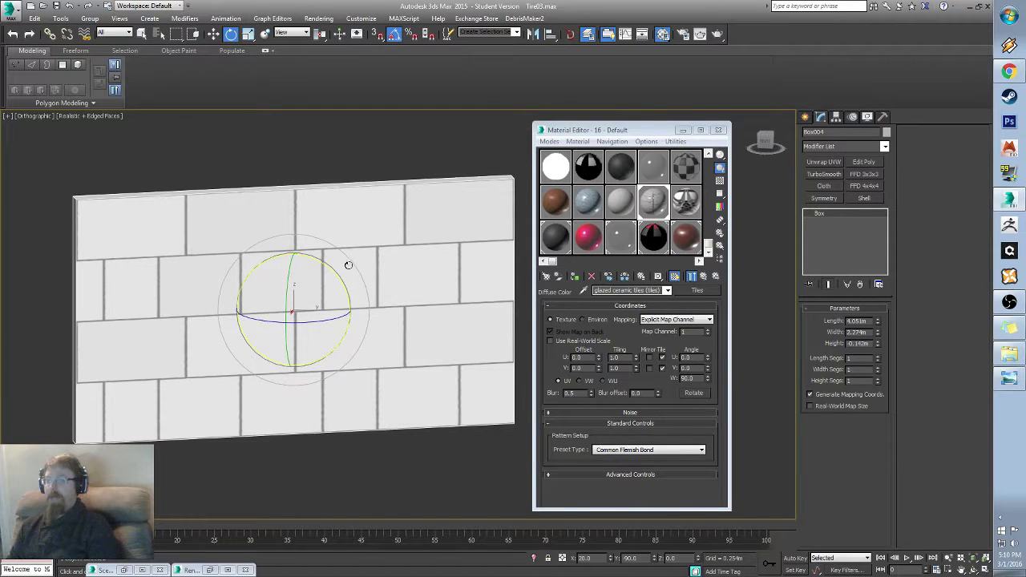
pyautogui.click(317, 161)
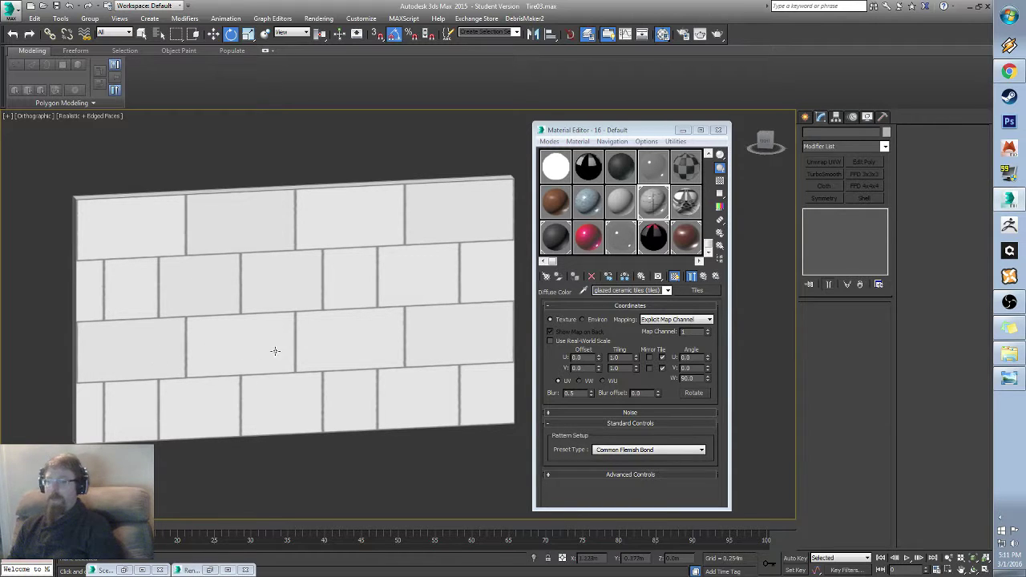
pyautogui.click(618, 450)
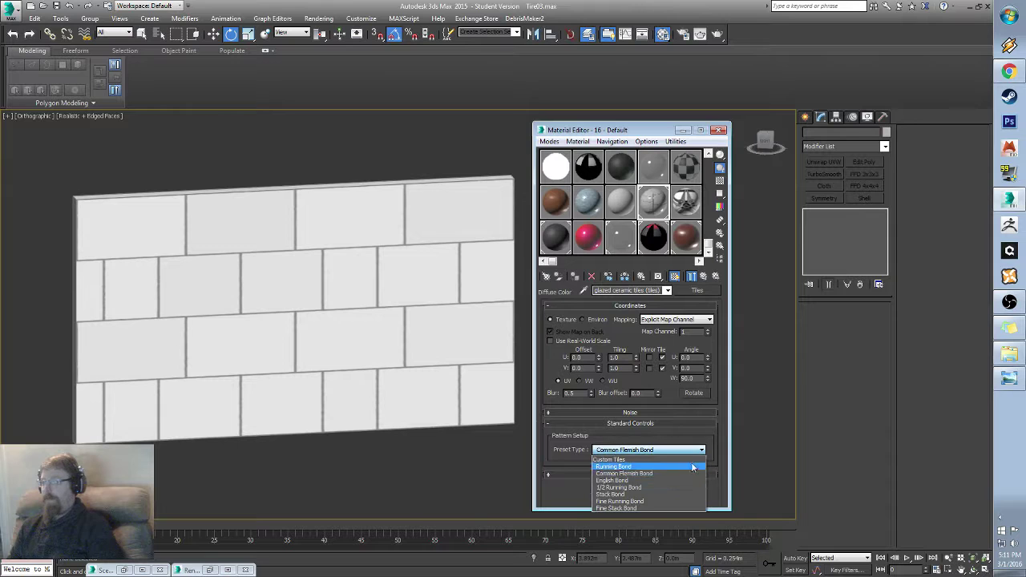
pyautogui.click(642, 480)
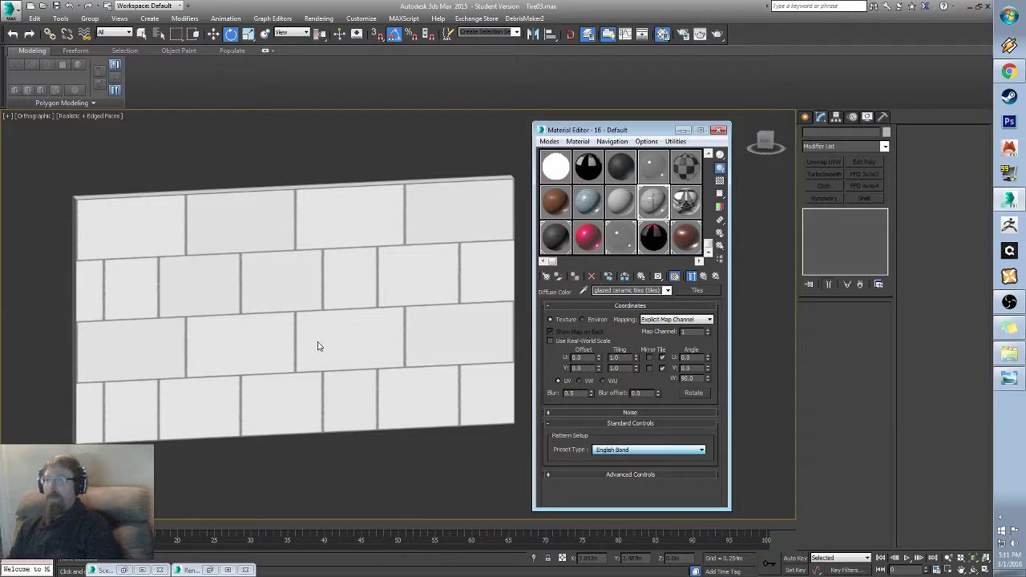
pyautogui.click(351, 321)
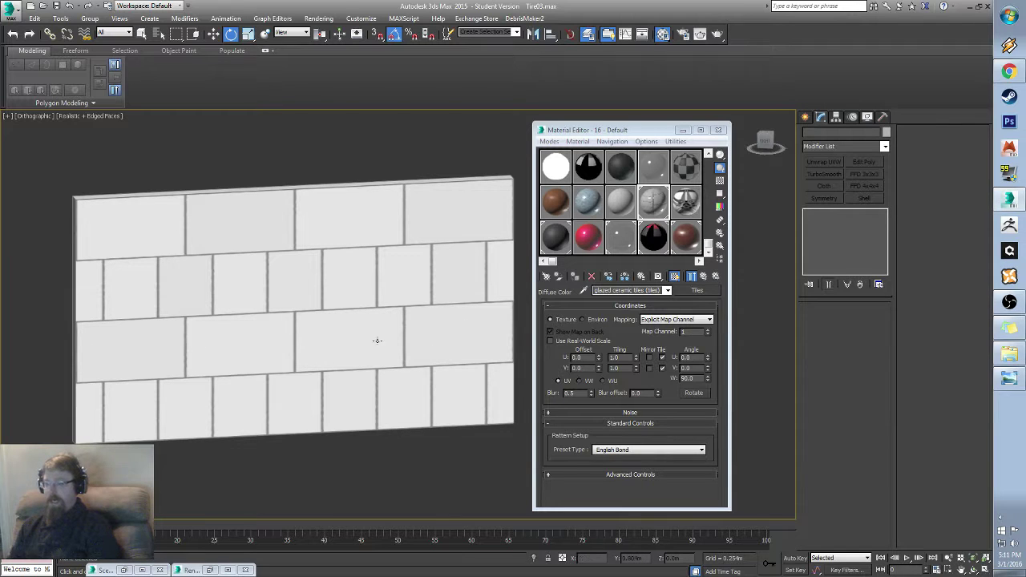
# Step: Try the 1/2 Running Bond and Stack Bond presets on the tiles map and compare their patterns on the wall
pyautogui.click(666, 452)
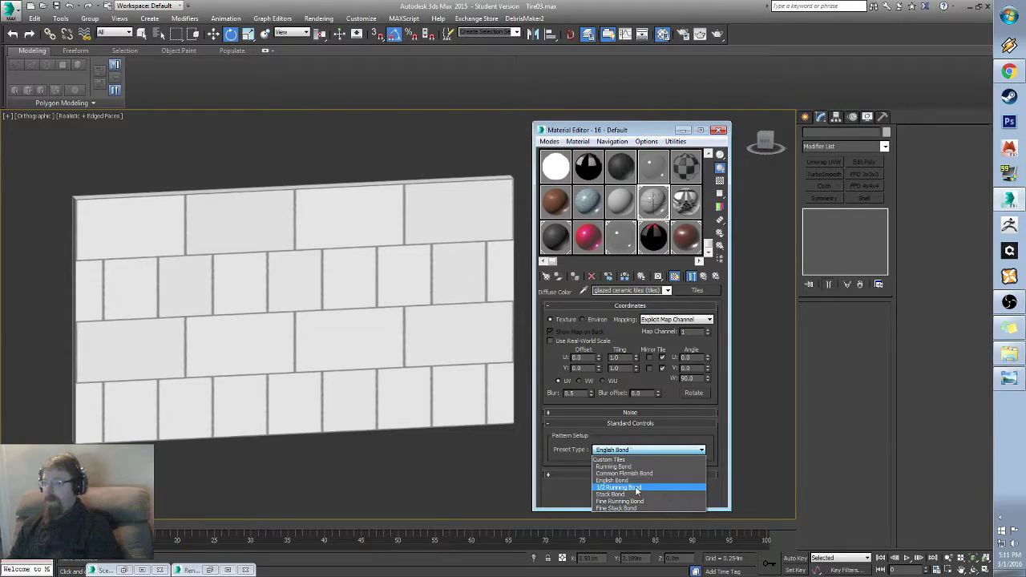
pyautogui.click(637, 489)
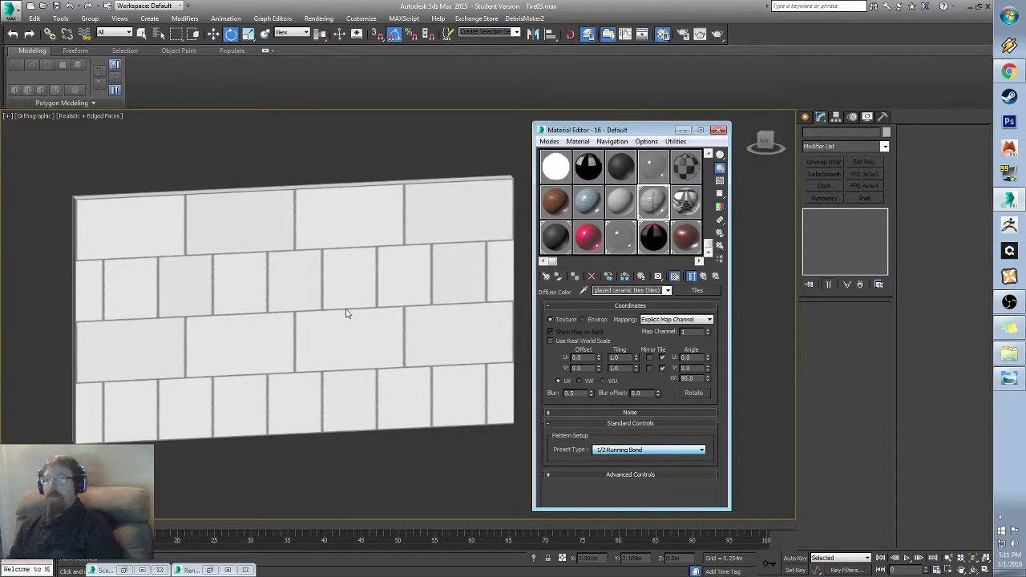
pyautogui.moveTo(345, 319)
pyautogui.mouseDown(button='middle')
pyautogui.moveTo(332, 335)
pyautogui.moveTo(328, 322)
pyautogui.mouseUp(button='middle')
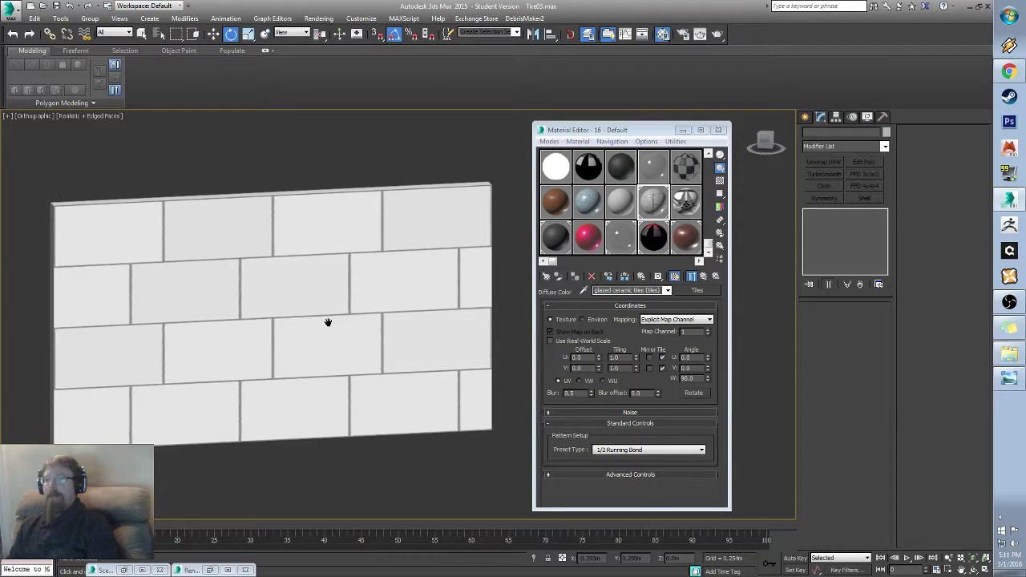
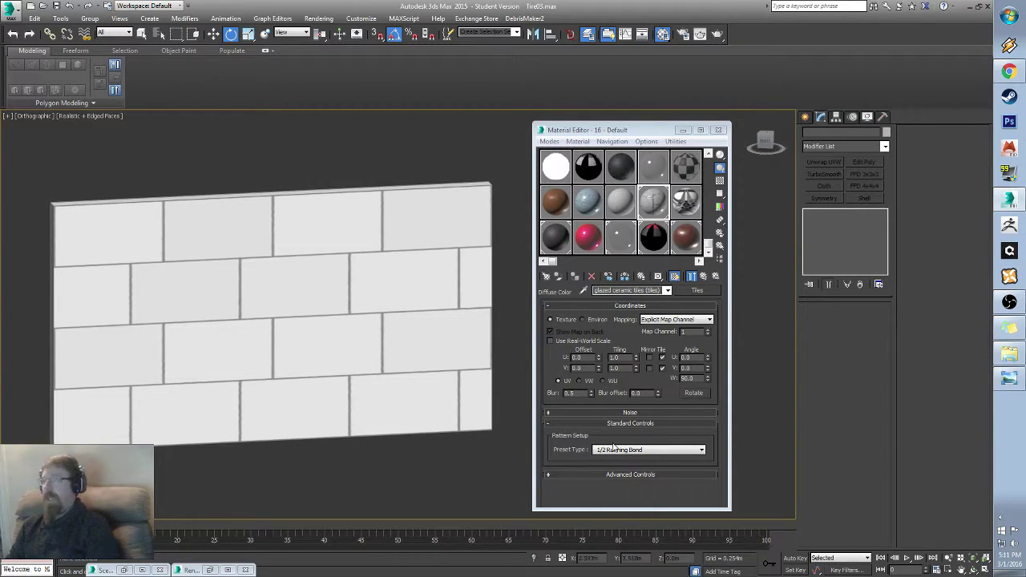
pyautogui.click(641, 455)
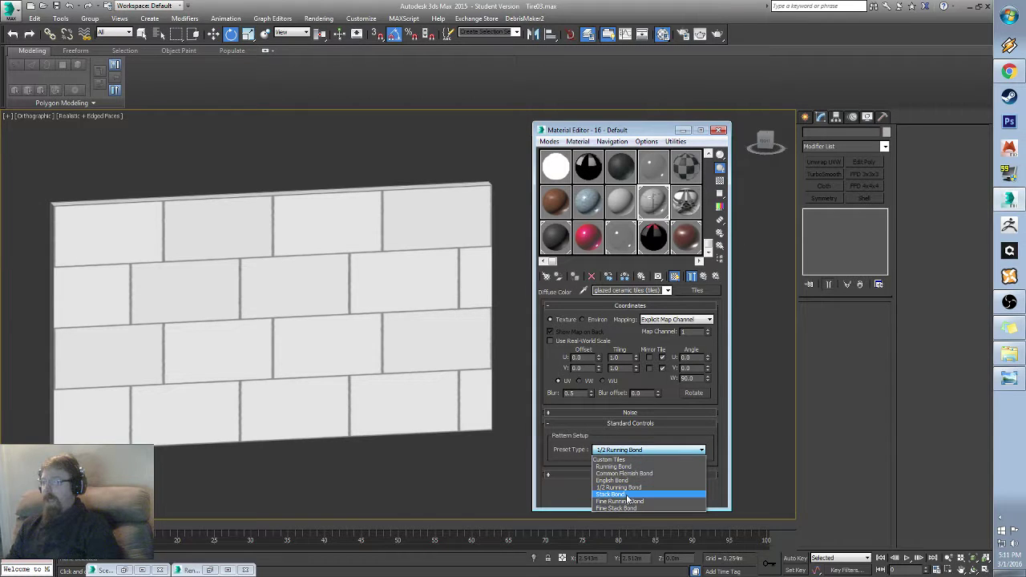
pyautogui.click(617, 492)
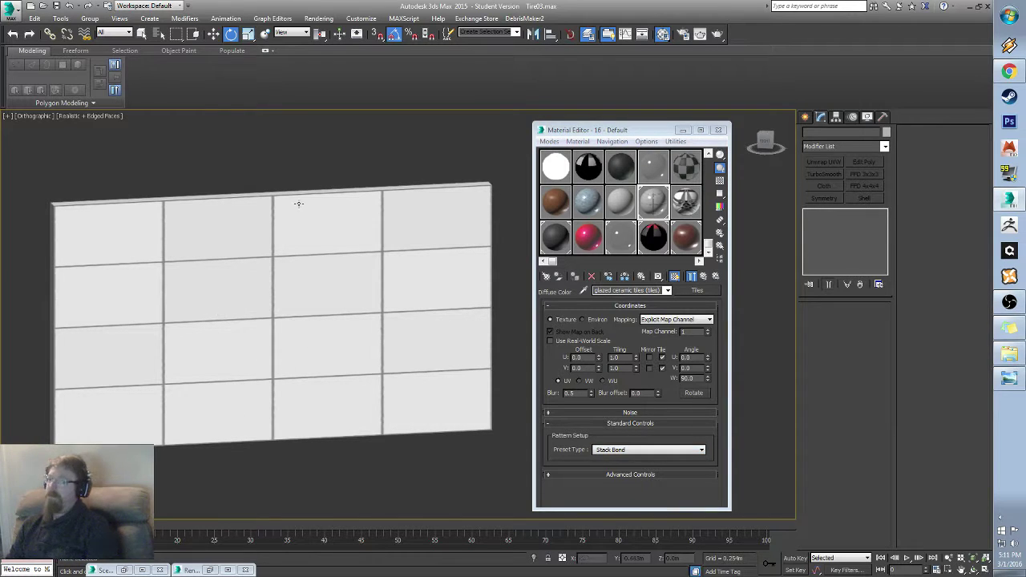
# Step: Try the Fine Running Bond preset on the tiles map and inspect its pattern across the wall
pyautogui.click(647, 450)
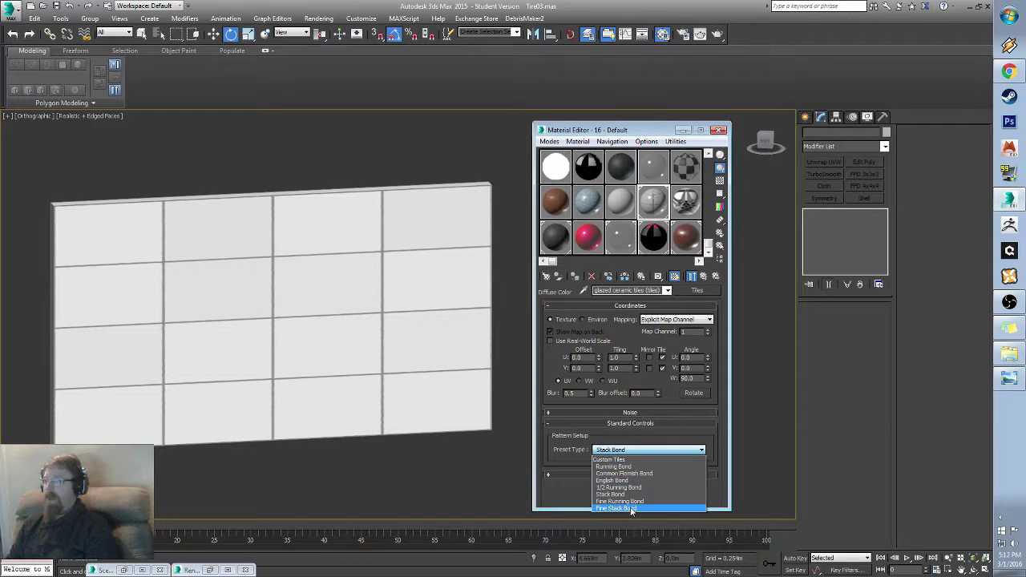
pyautogui.click(638, 502)
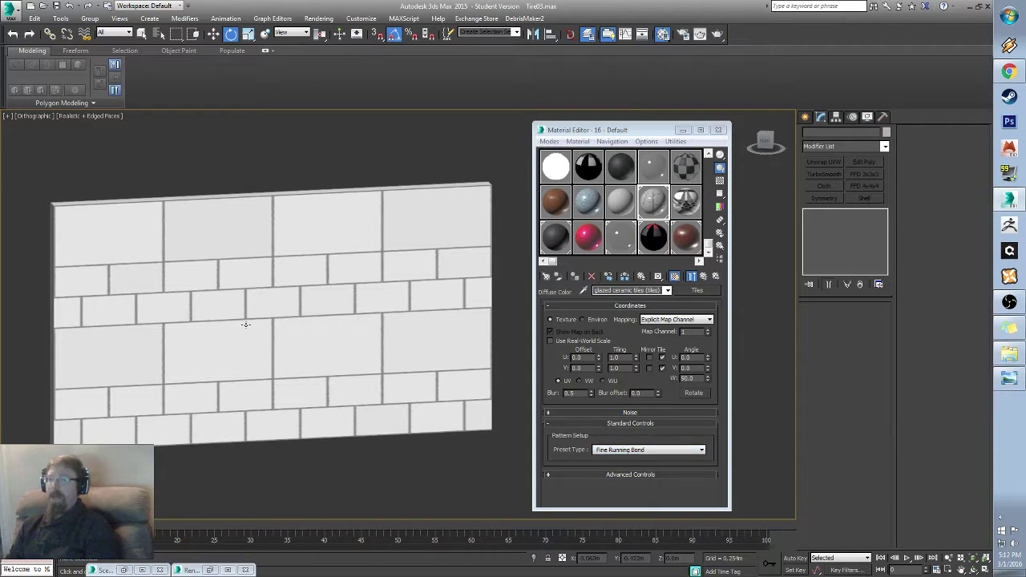
pyautogui.moveTo(246, 325); pyautogui.dragTo(298, 325, button='middle')
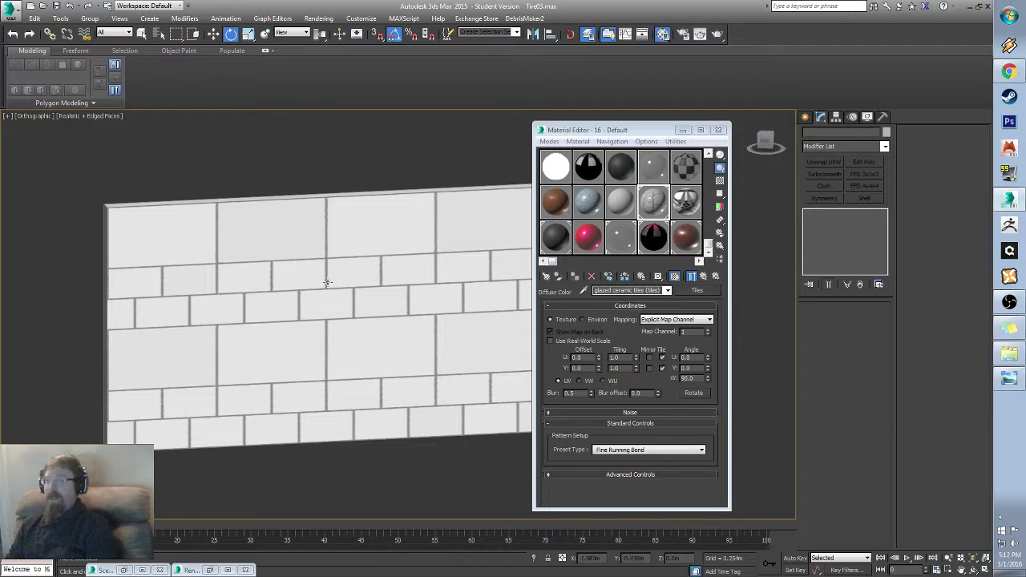
# Step: Set the tiles map's pattern preset to Fine Stack Bond and bring the whole wall into view
pyautogui.click(645, 449)
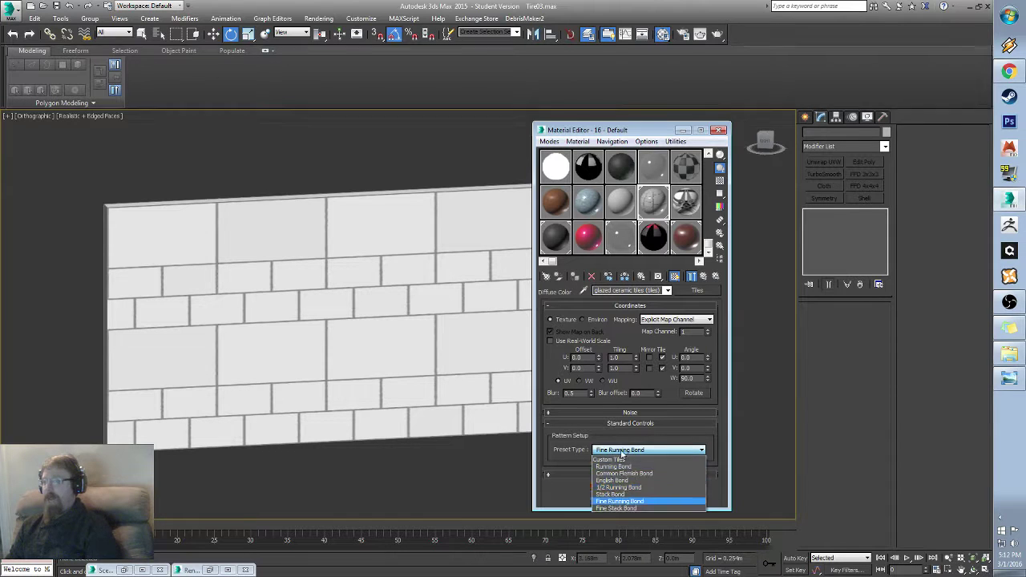
pyautogui.click(617, 508)
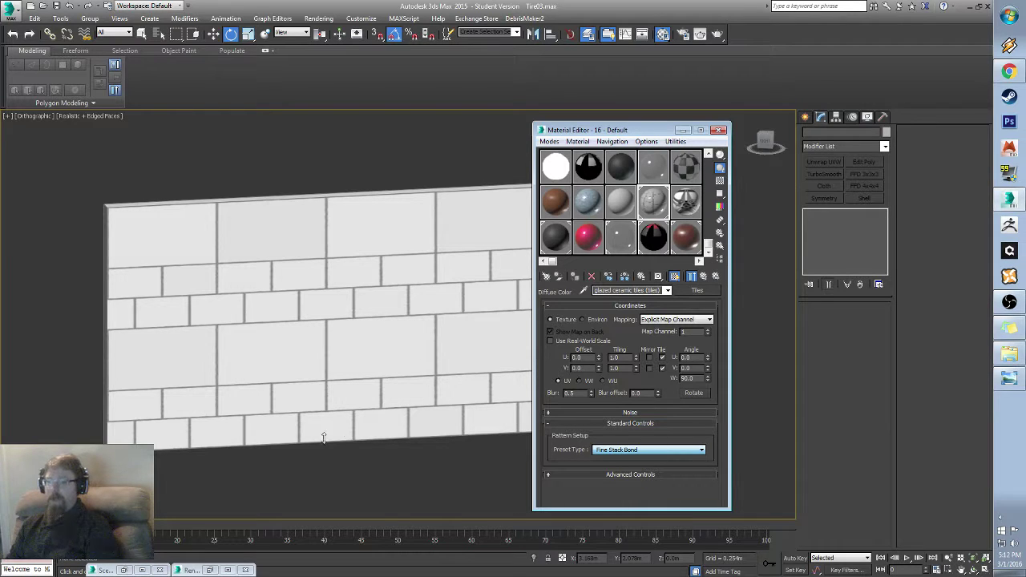
pyautogui.moveTo(371, 330); pyautogui.dragTo(291, 334, button='middle')
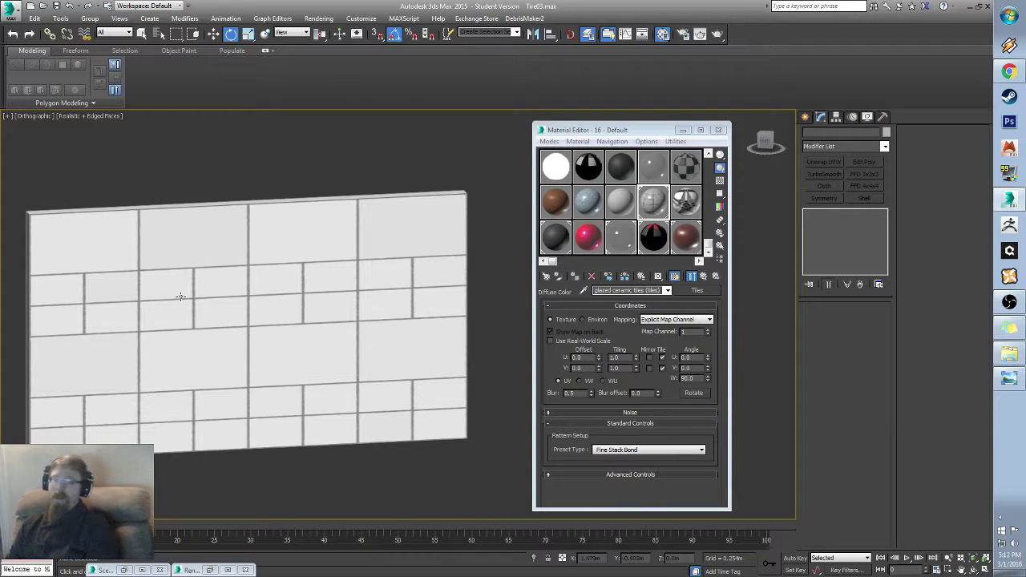
# Step: Set the tiles map's pattern preset to Fine Running Bond and check the pattern across the wall
pyautogui.click(616, 451)
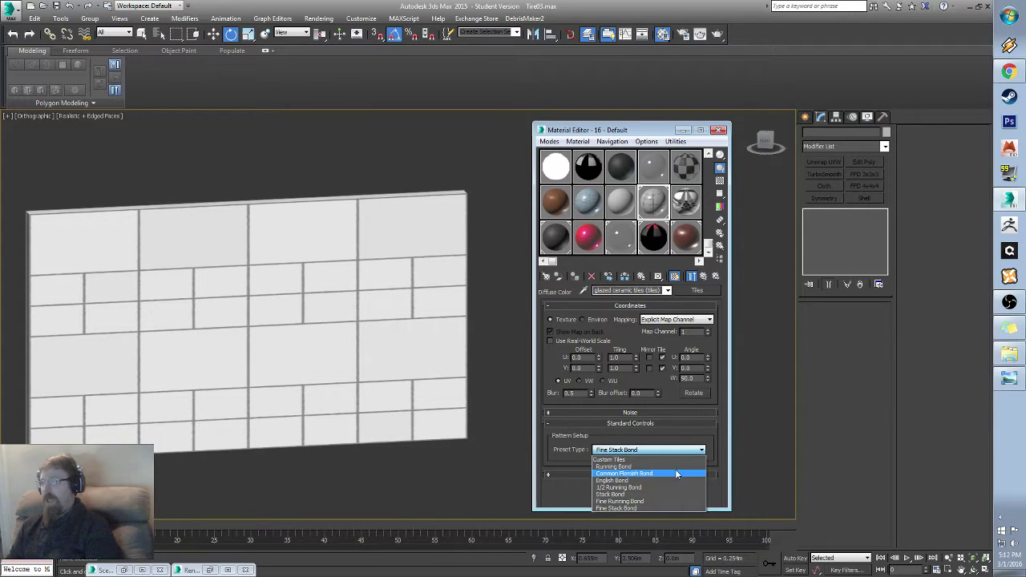
pyautogui.click(646, 504)
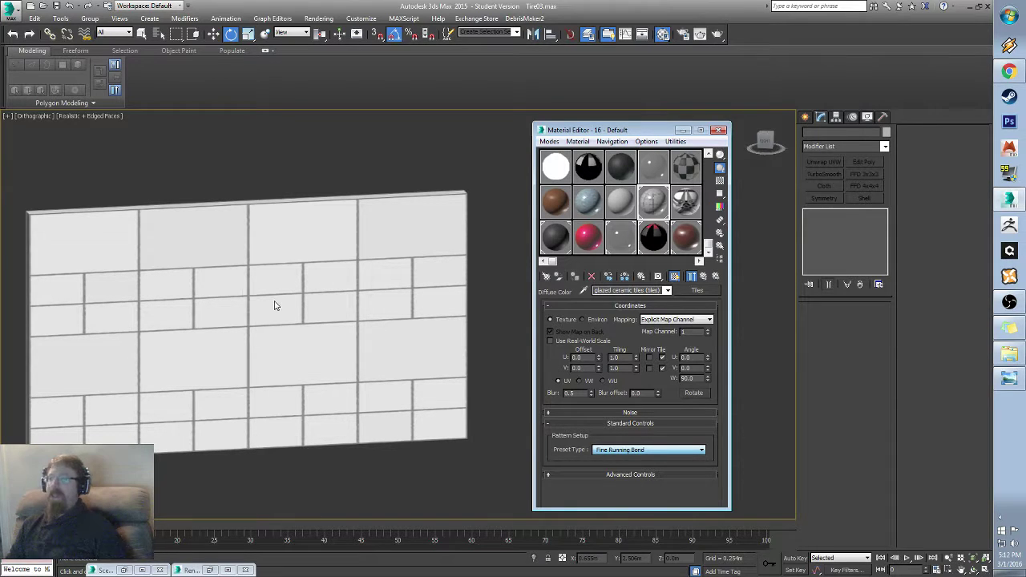
pyautogui.moveTo(215, 301); pyautogui.dragTo(269, 301, button='middle')
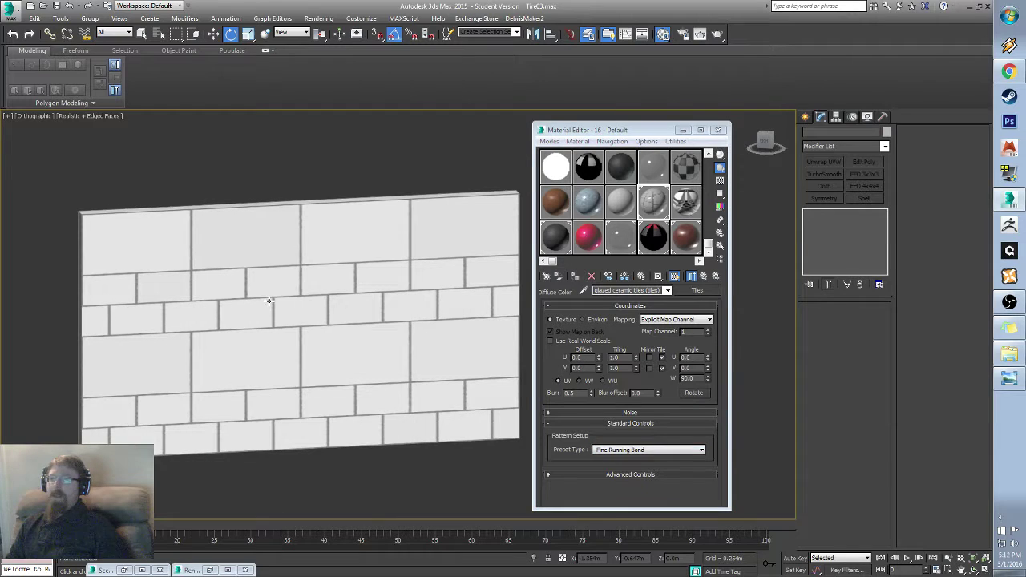
# Step: Set both the U and V tiling of the glazed ceramic tiles map to 2.0
pyautogui.doubleClick(615, 358)
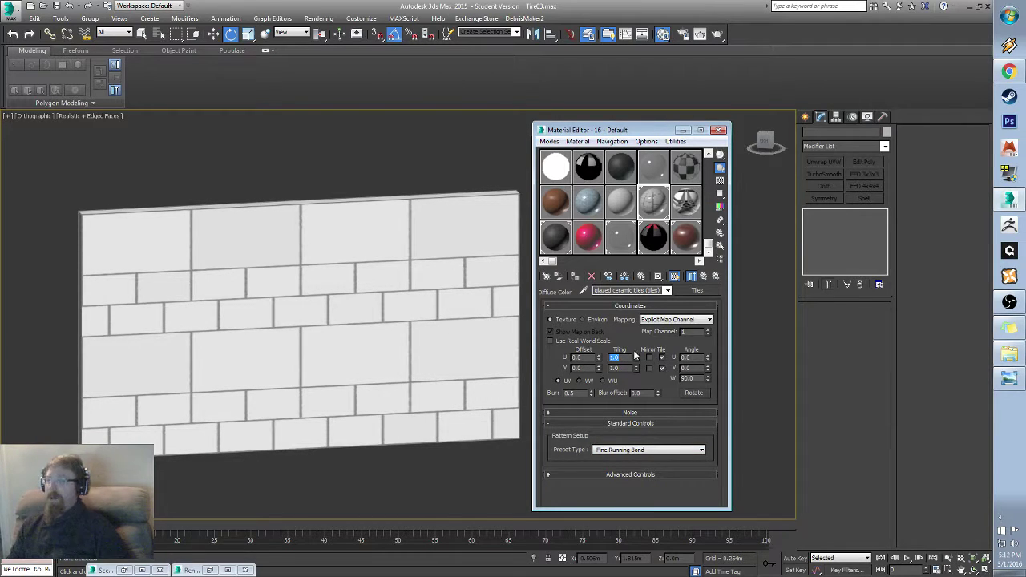
pyautogui.moveTo(637, 360)
pyautogui.mouseDown()
pyautogui.moveTo(632, 342)
pyautogui.moveTo(634, 373)
pyautogui.moveTo(636, 359)
pyautogui.mouseUp()
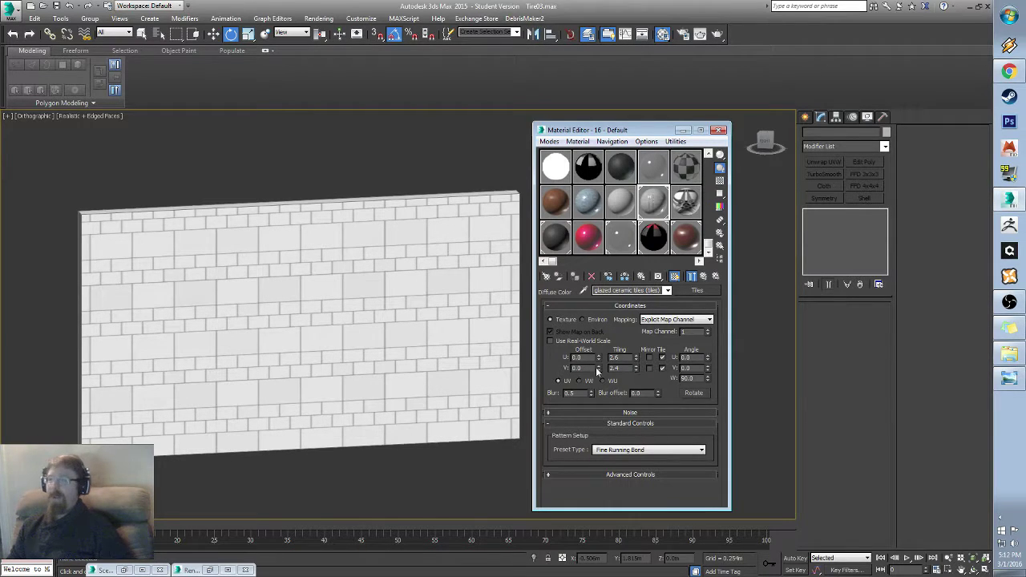
pyautogui.doubleClick(617, 358)
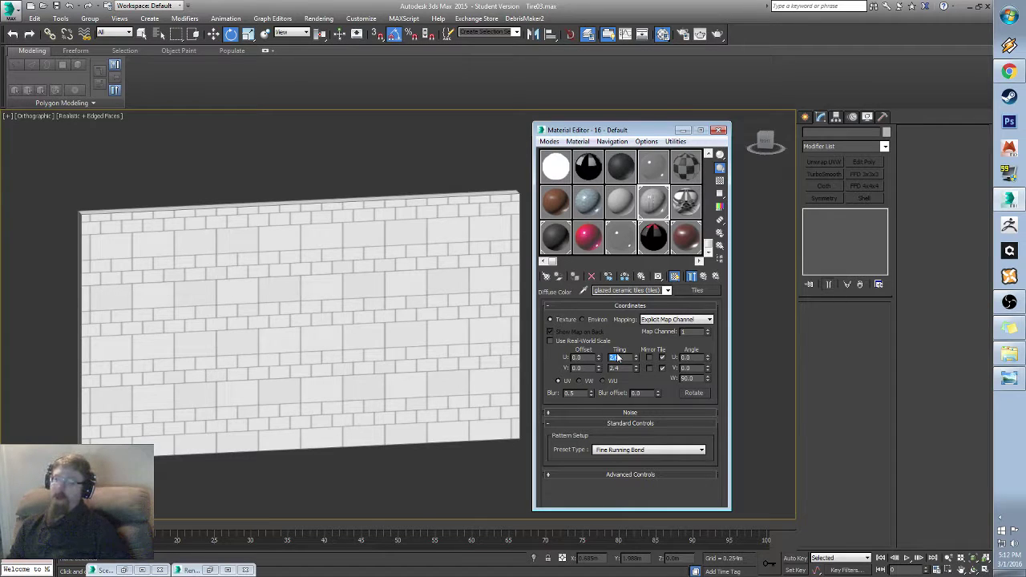
pyautogui.write('2')
pyautogui.press('Tab')
pyautogui.write('2')
pyautogui.press('Tab')
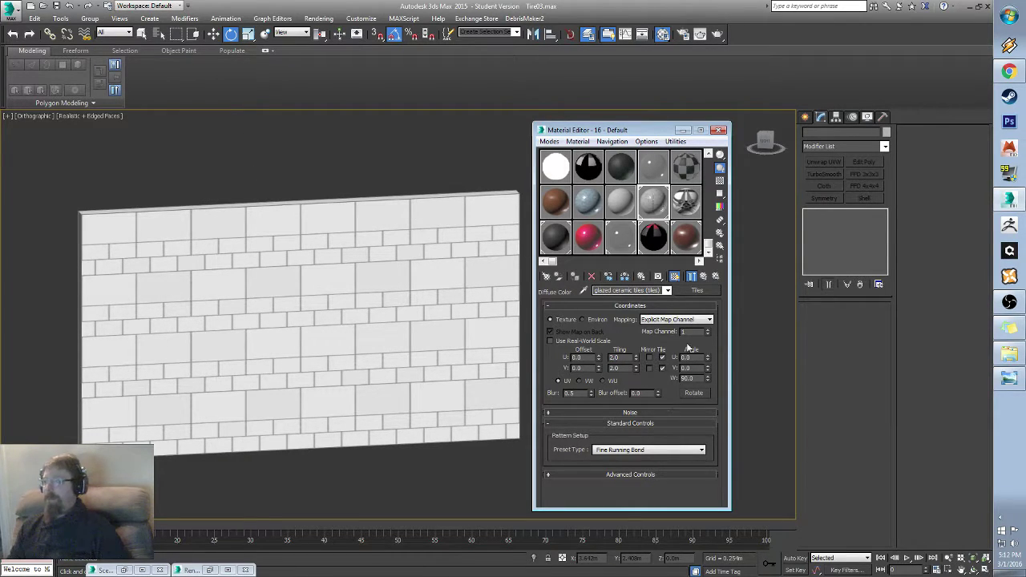
# Step: Expand the tiles map's advanced controls and assign a Bitmap map to the tile texture slot
pyautogui.click(603, 475)
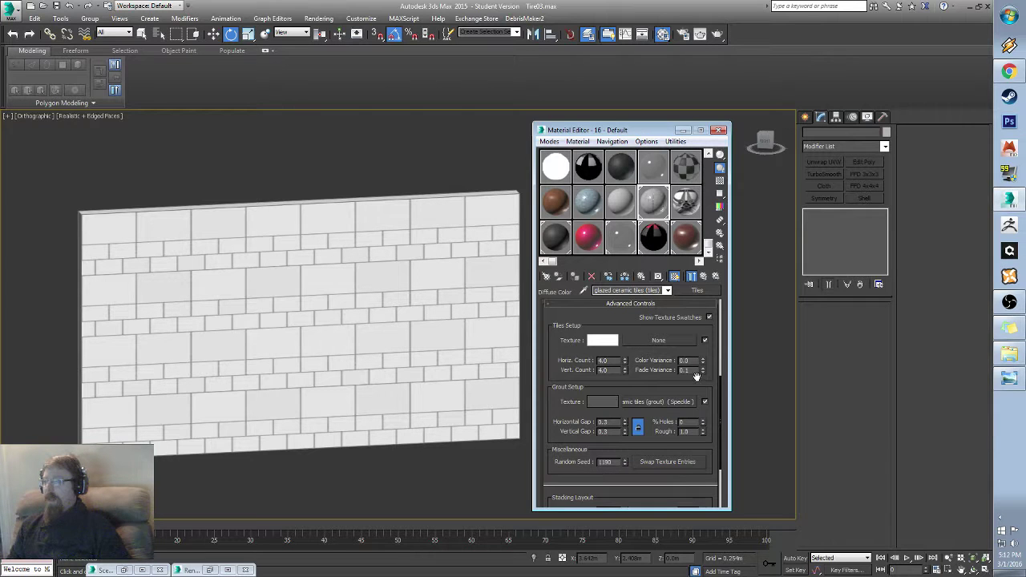
pyautogui.moveTo(671, 415)
pyautogui.mouseDown()
pyautogui.moveTo(671, 400)
pyautogui.moveTo(668, 421)
pyautogui.mouseUp()
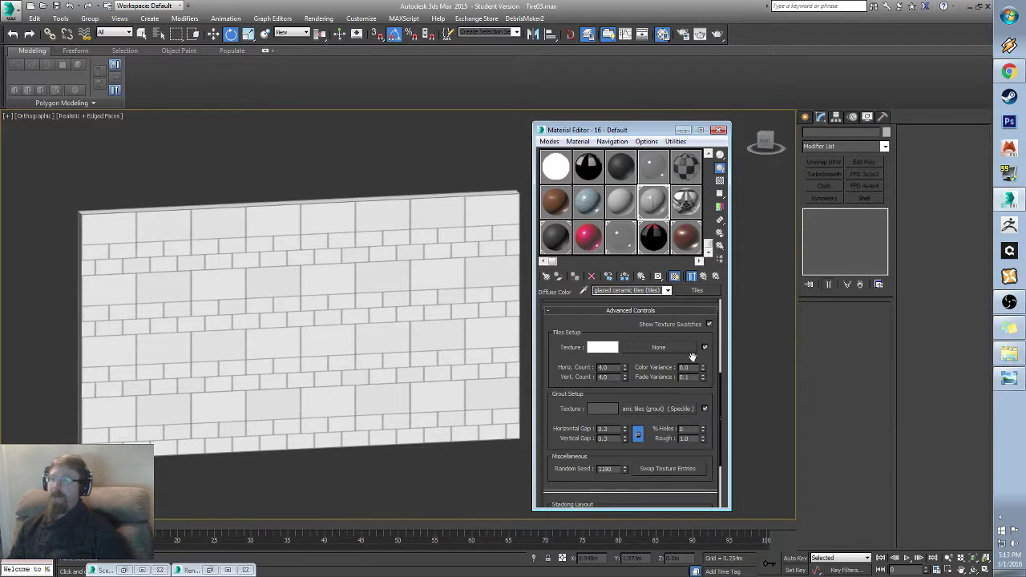
pyautogui.click(648, 348)
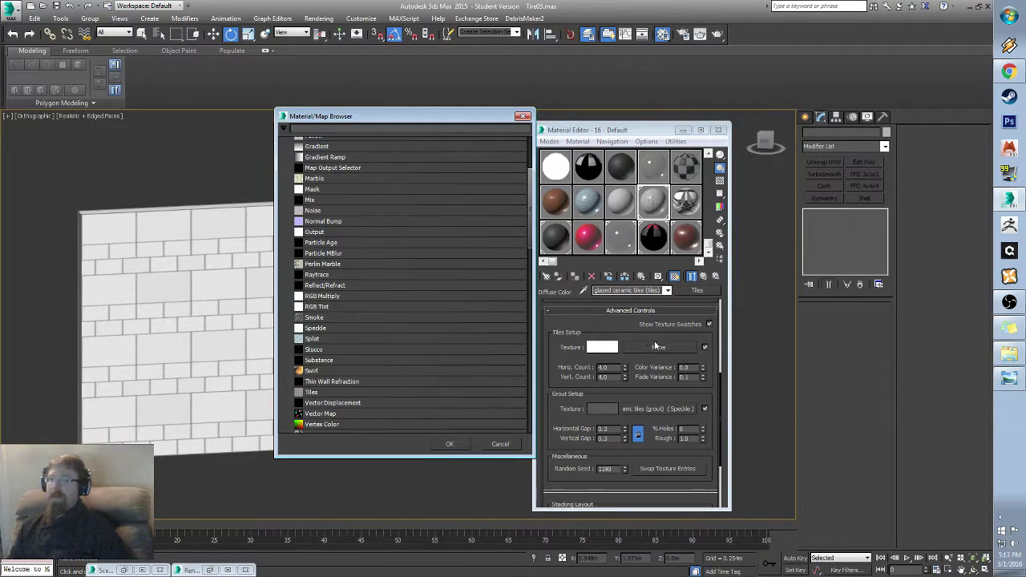
pyautogui.click(380, 253)
pyautogui.scroll(4, 380, 251)
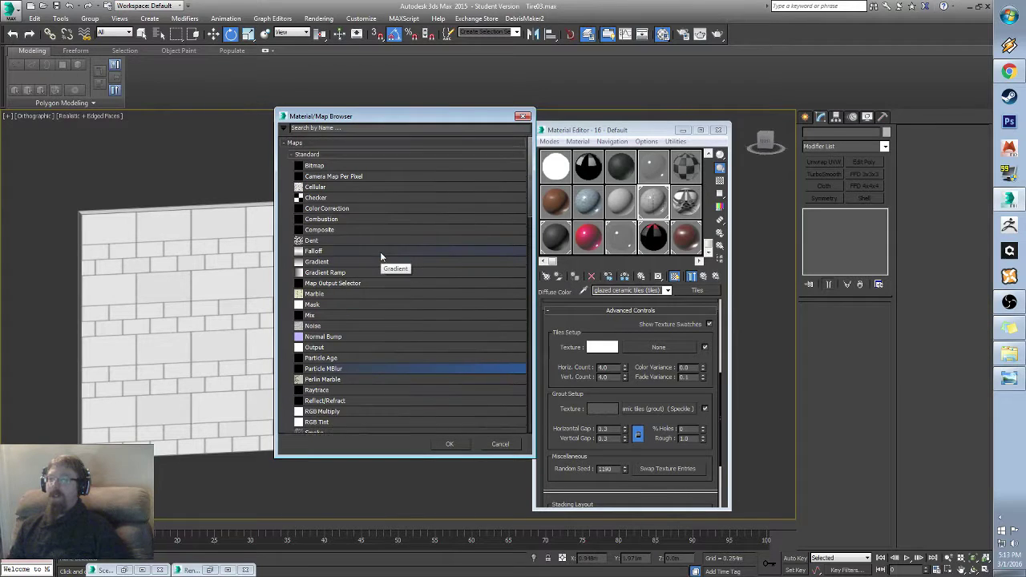
pyautogui.doubleClick(340, 165)
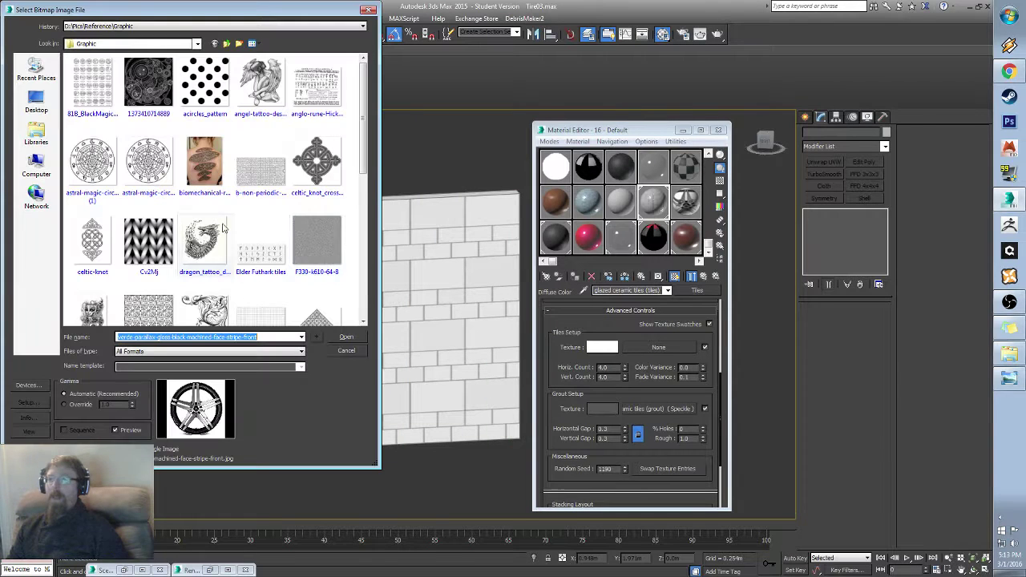
# Step: Look through the Graphic folder's images, preview Elder Futhark tiles, and survey the subfolders of the Reference folder
pyautogui.click(279, 242)
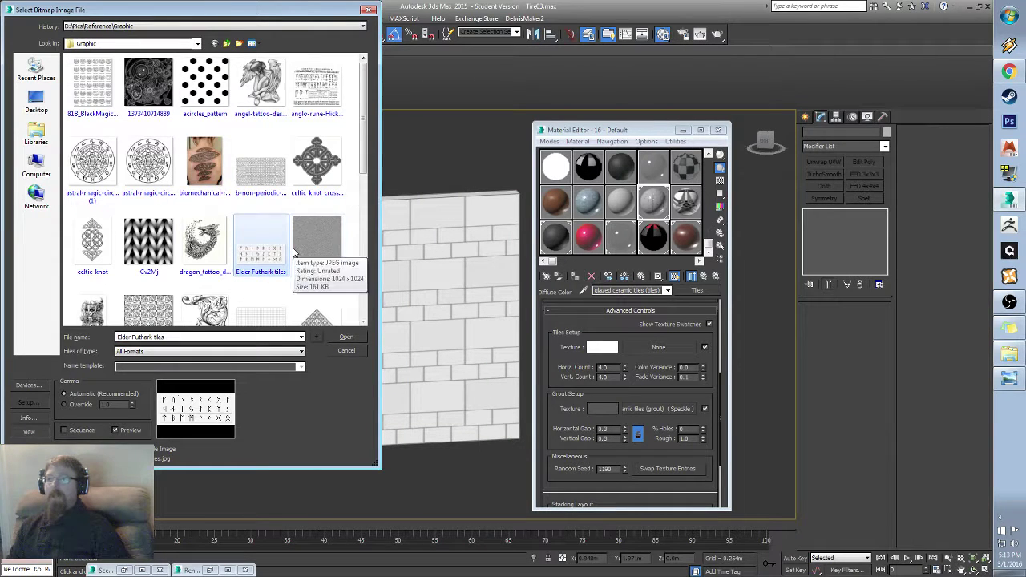
pyautogui.scroll(-3, 255, 234)
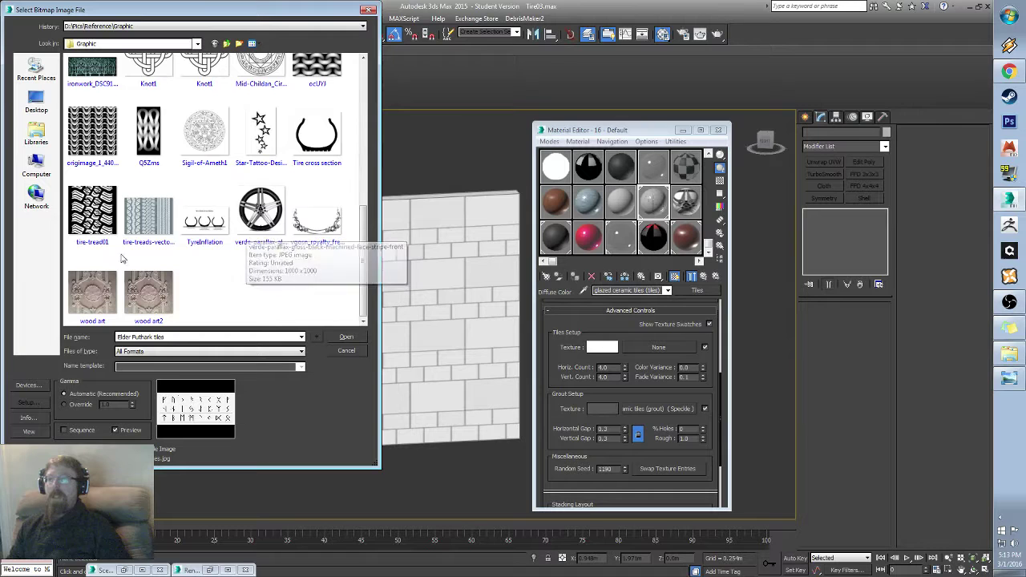
pyautogui.scroll(10, 160, 222)
pyautogui.scroll(2, 161, 222)
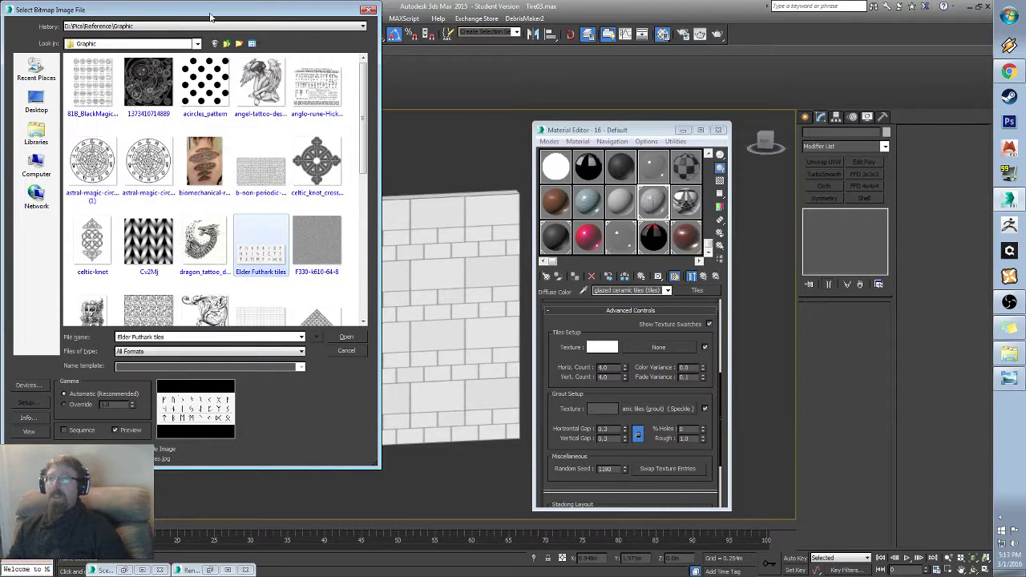
pyautogui.click(227, 43)
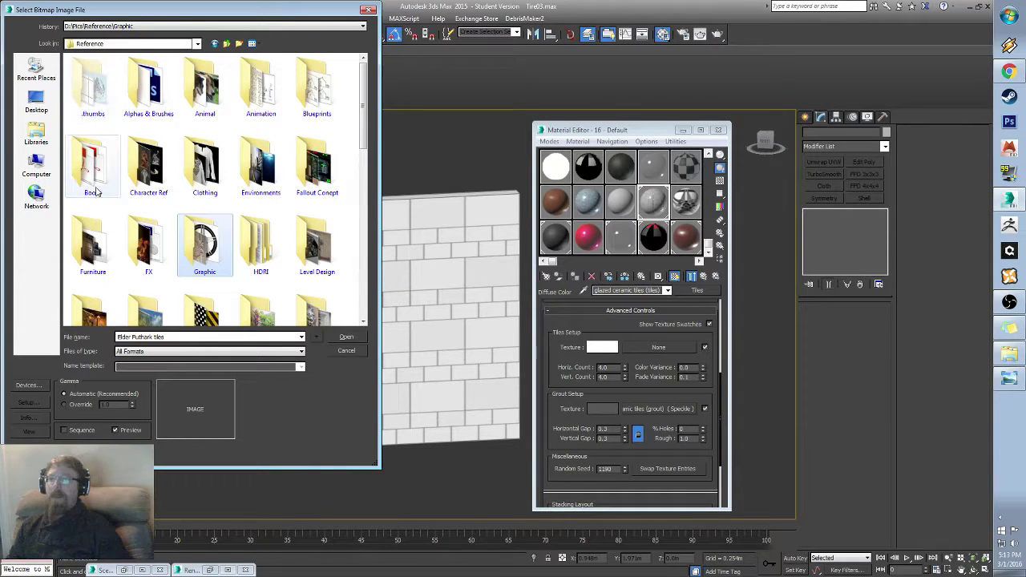
pyautogui.click(93, 164)
pyautogui.scroll(-2, 228, 286)
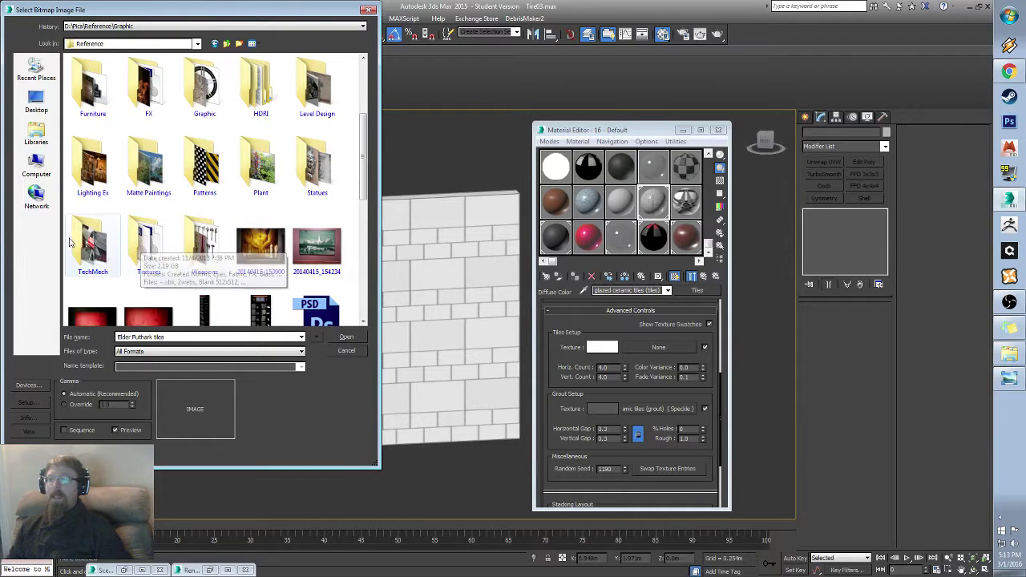
# Step: Search the Textures folder for a tile image, checking its Wood, sky and paving stones subfolders
pyautogui.doubleClick(164, 244)
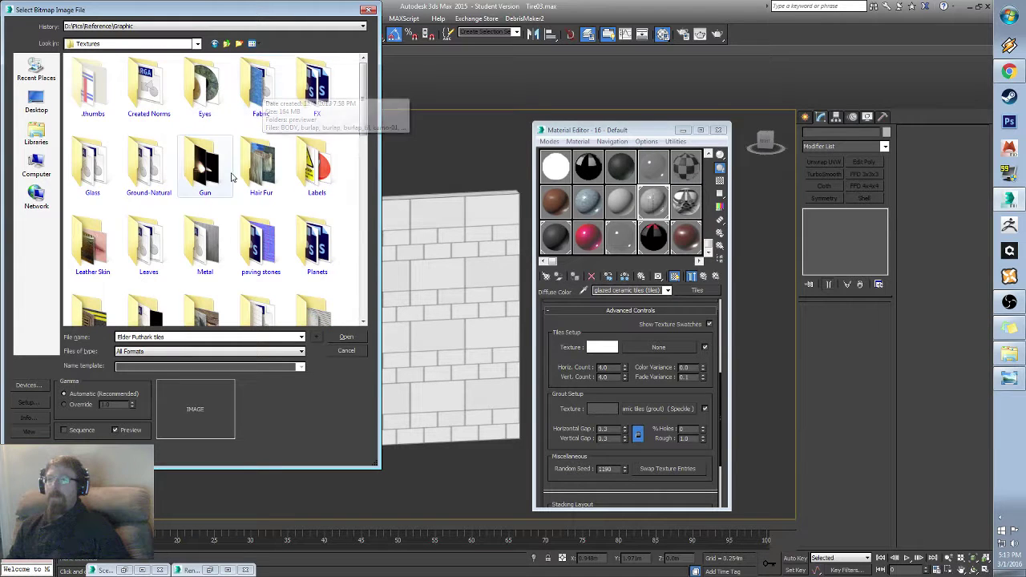
pyautogui.click(268, 245)
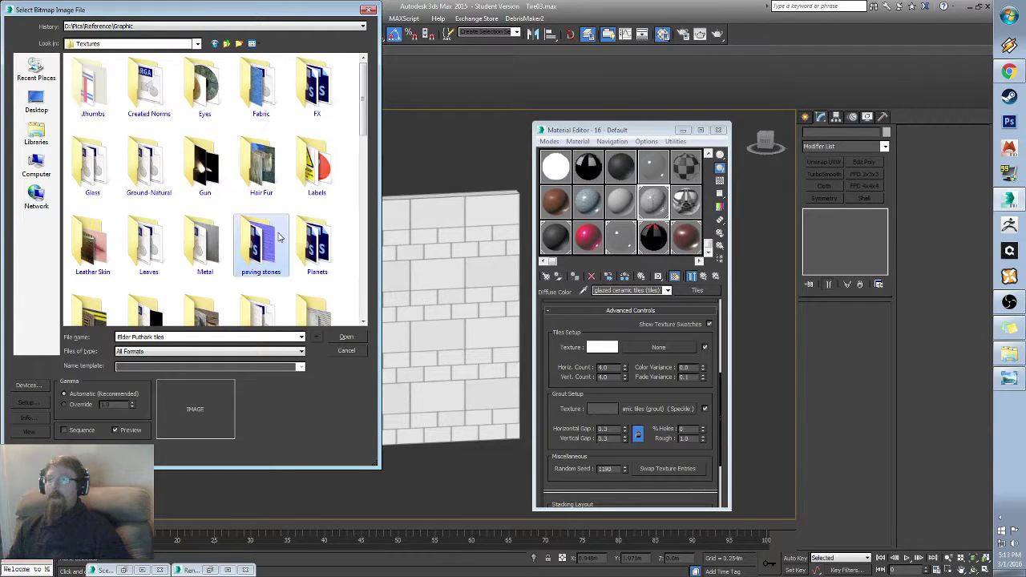
pyautogui.scroll(-3, 305, 249)
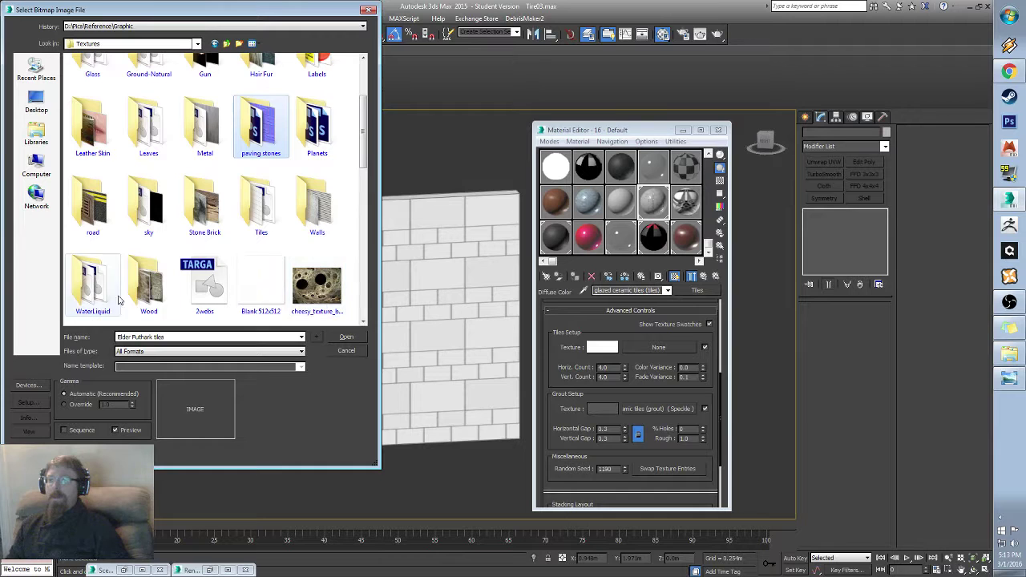
pyautogui.doubleClick(147, 282)
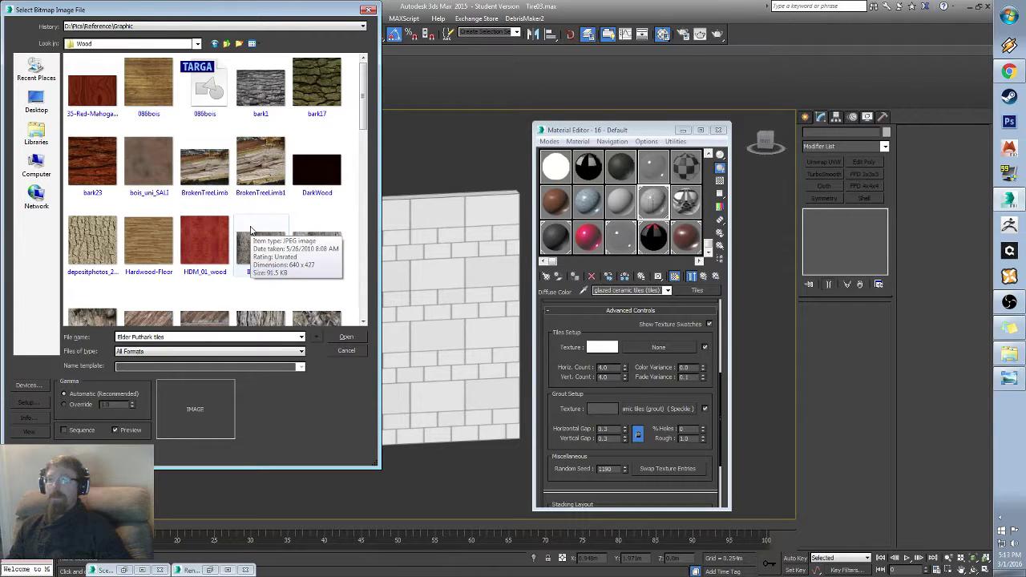
pyautogui.scroll(-5, 256, 236)
pyautogui.press('BackSpace')
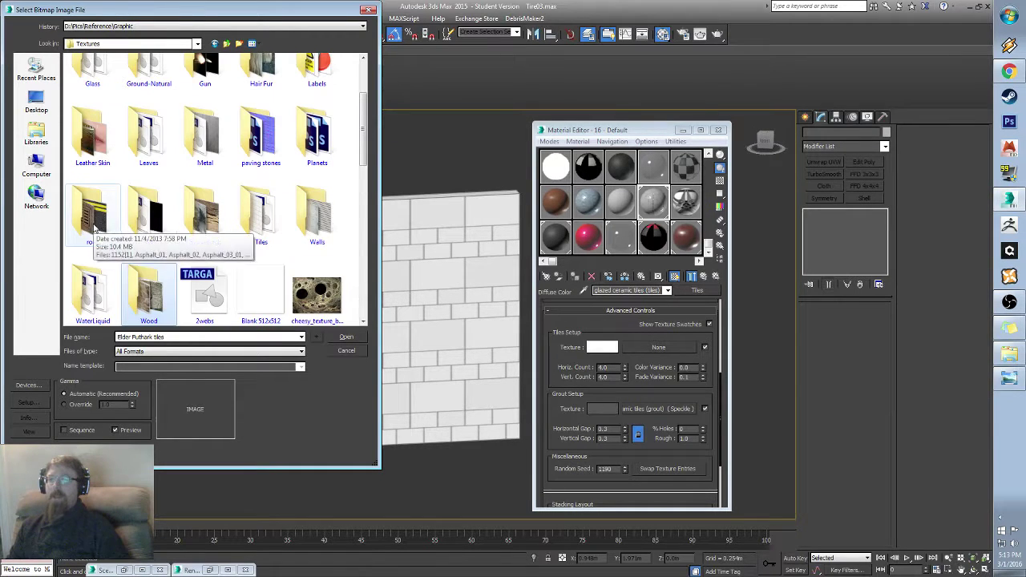
pyautogui.doubleClick(148, 212)
pyautogui.scroll(-3, 249, 215)
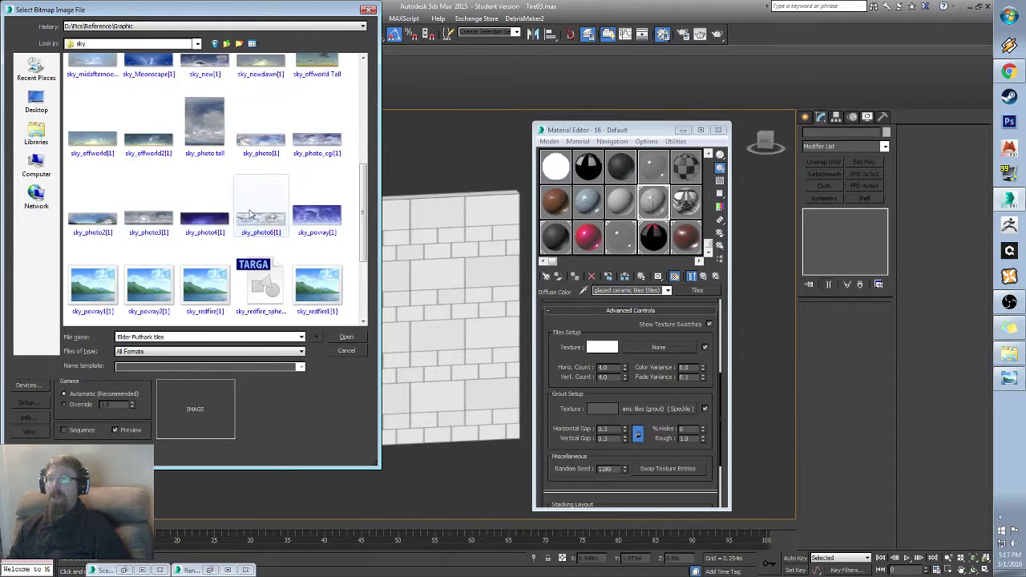
pyautogui.press('BackSpace')
pyautogui.click(265, 231)
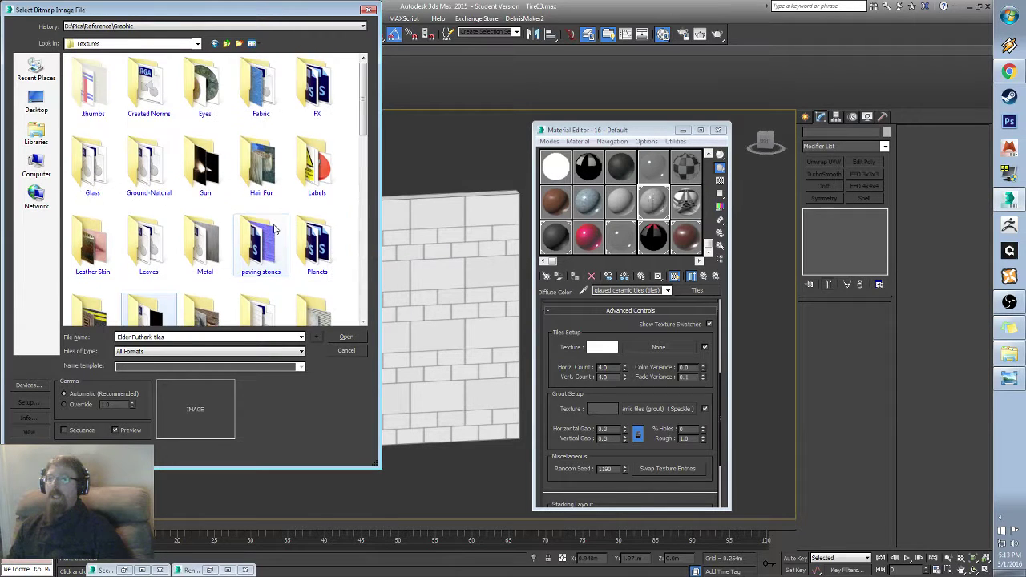
pyautogui.doubleClick(265, 231)
pyautogui.press('BackSpace')
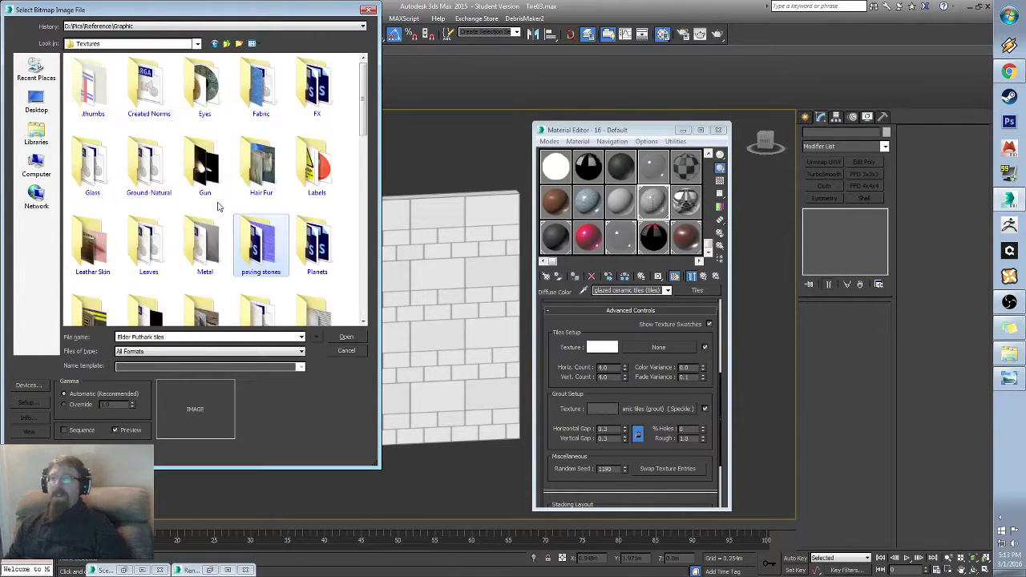
# Step: Check the FX and Fire Render1 folders, preview the Beam1 image, and leave the file selection without choosing a bitmap
pyautogui.doubleClick(317, 106)
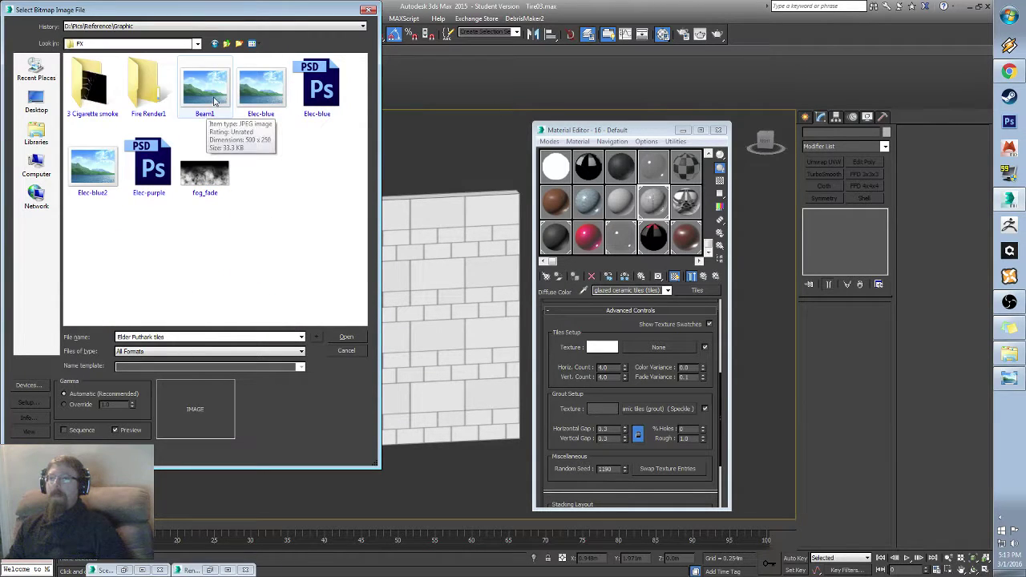
pyautogui.click(205, 103)
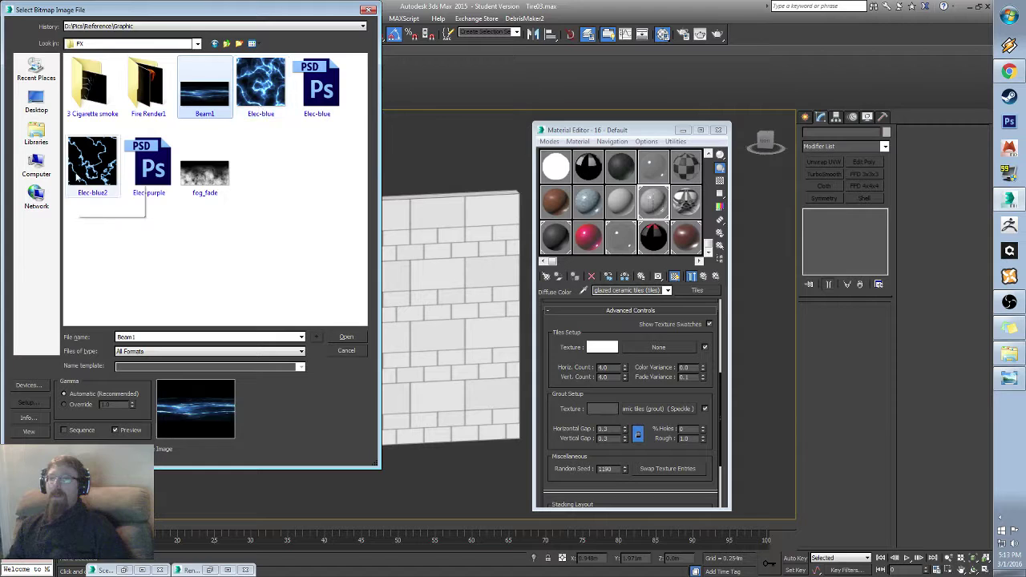
pyautogui.doubleClick(146, 90)
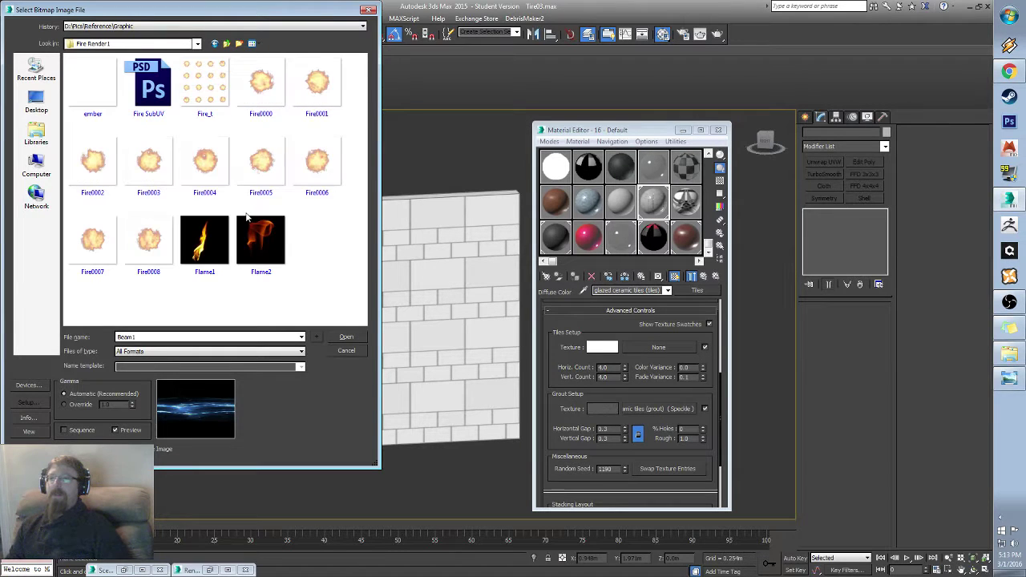
pyautogui.press('BackSpace')
pyautogui.press('BackSpace')
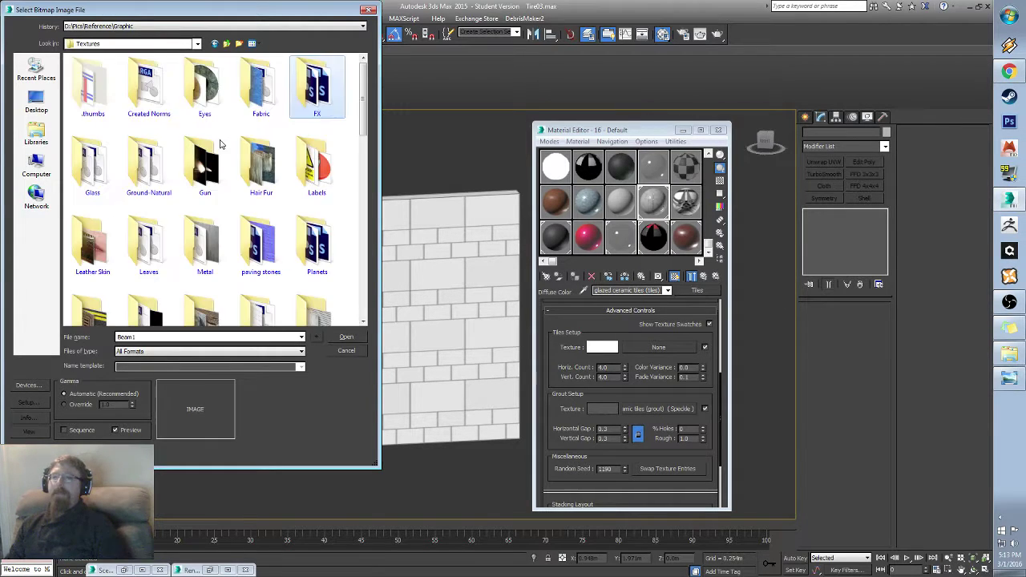
pyautogui.click(347, 351)
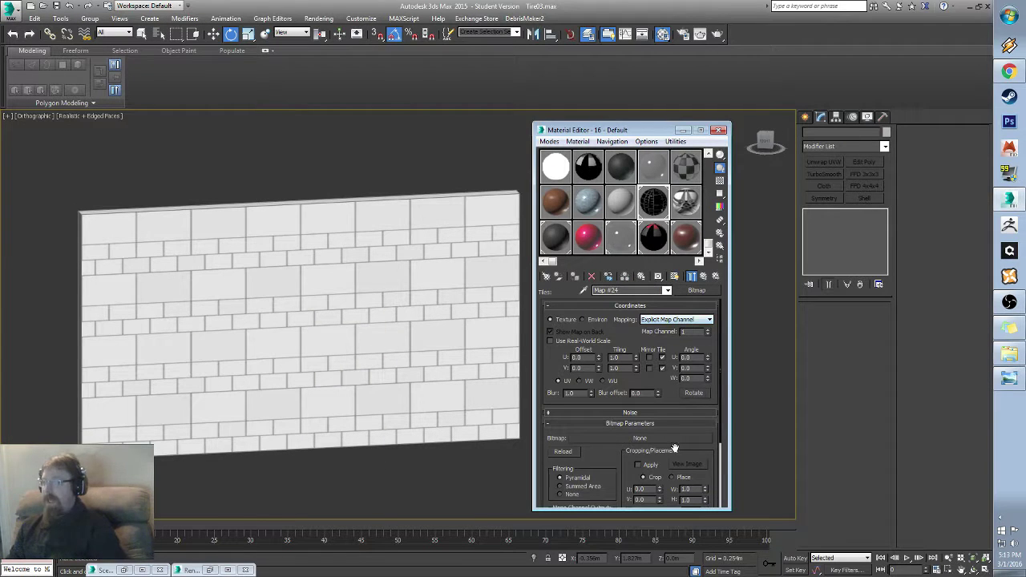
# Step: Return from the empty bitmap to the glazed ceramic tiles map and disable its tile texture map
pyautogui.scroll(-3, 577, 358)
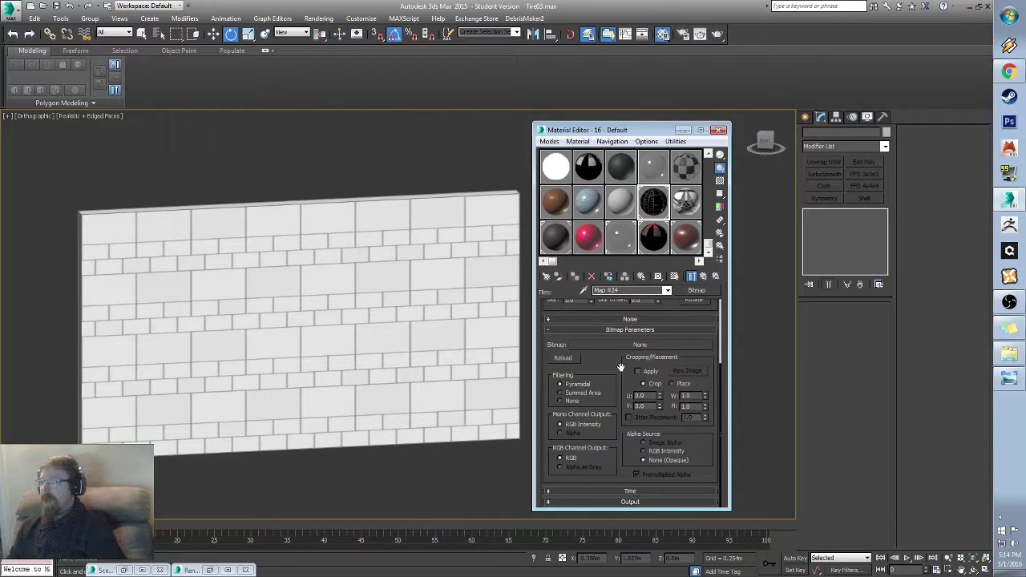
pyautogui.scroll(3, 689, 423)
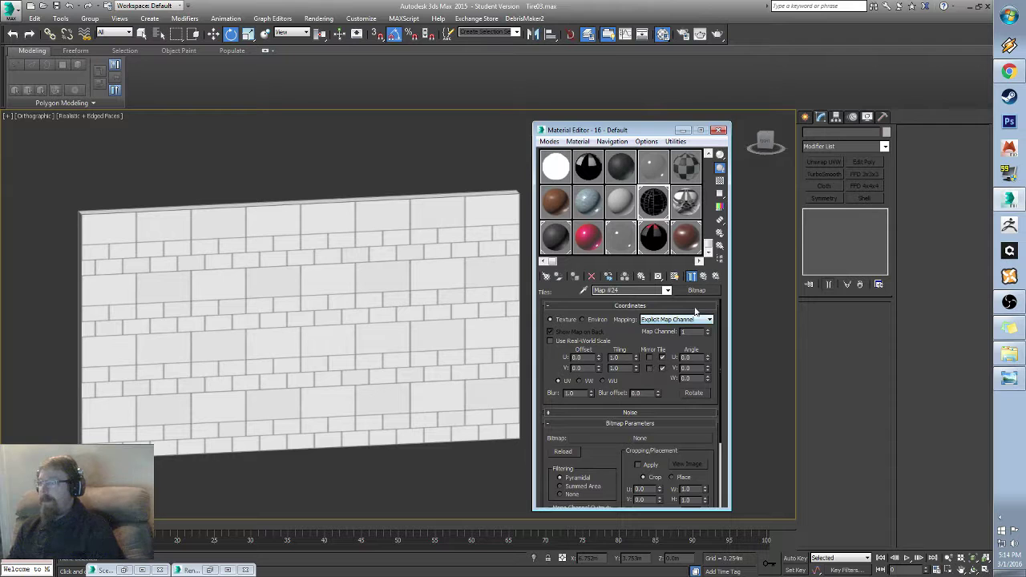
pyautogui.click(704, 276)
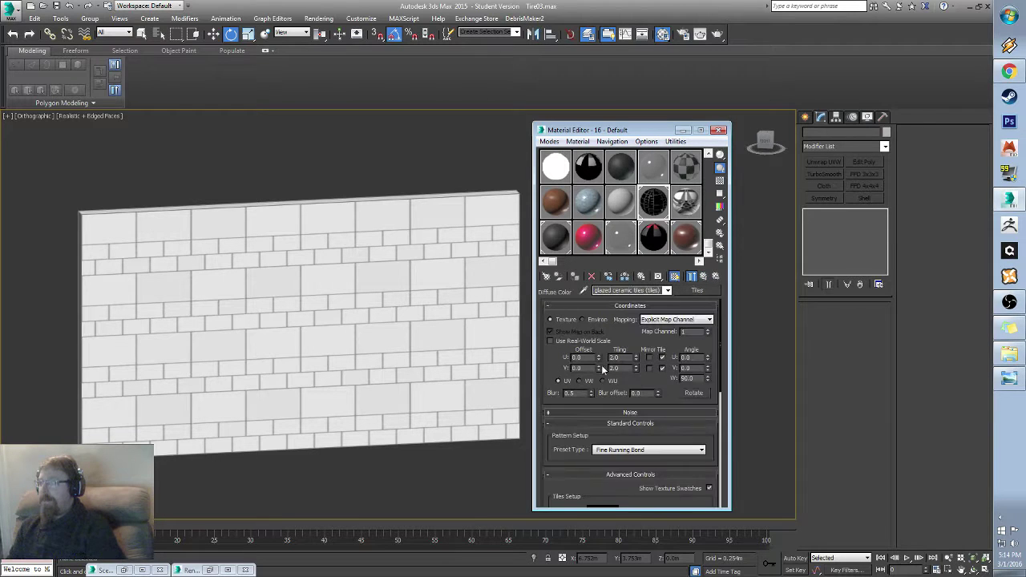
pyautogui.scroll(-4, 626, 453)
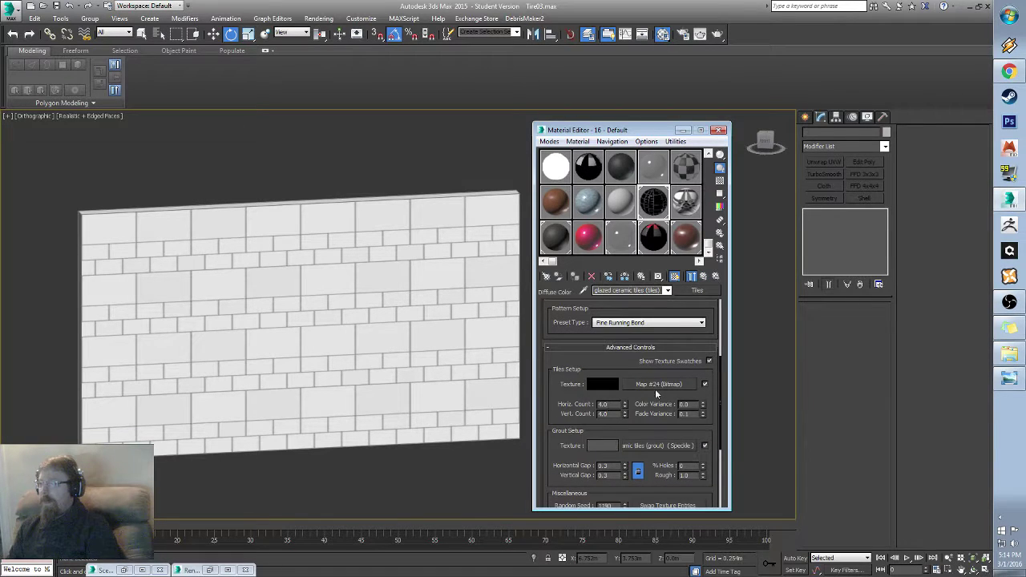
pyautogui.click(705, 384)
# Step: Set the tiles' base color to light blue with hue 146, saturation 130 and value 196
pyautogui.click(601, 384)
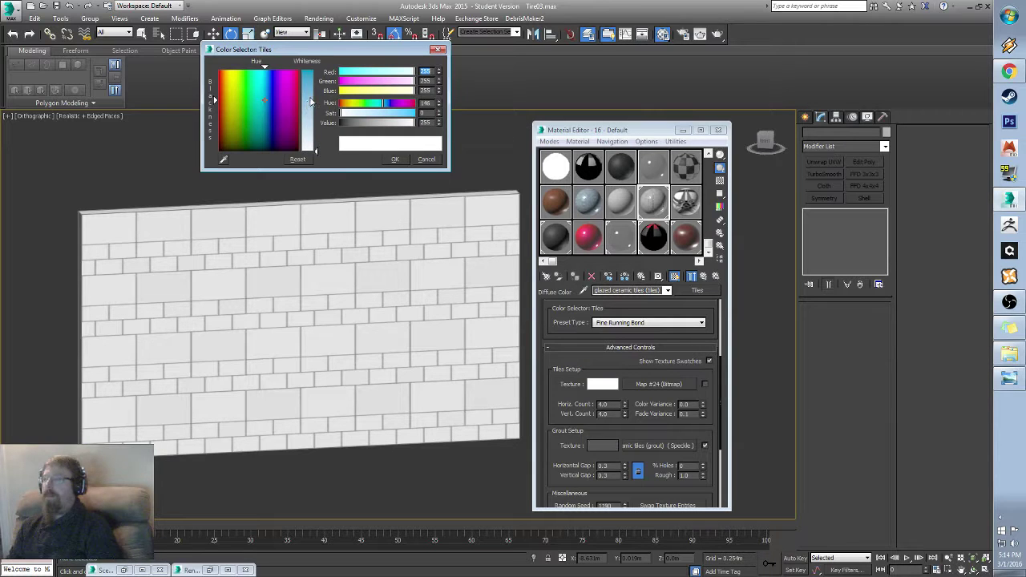
pyautogui.moveTo(319, 152); pyautogui.dragTo(318, 107)
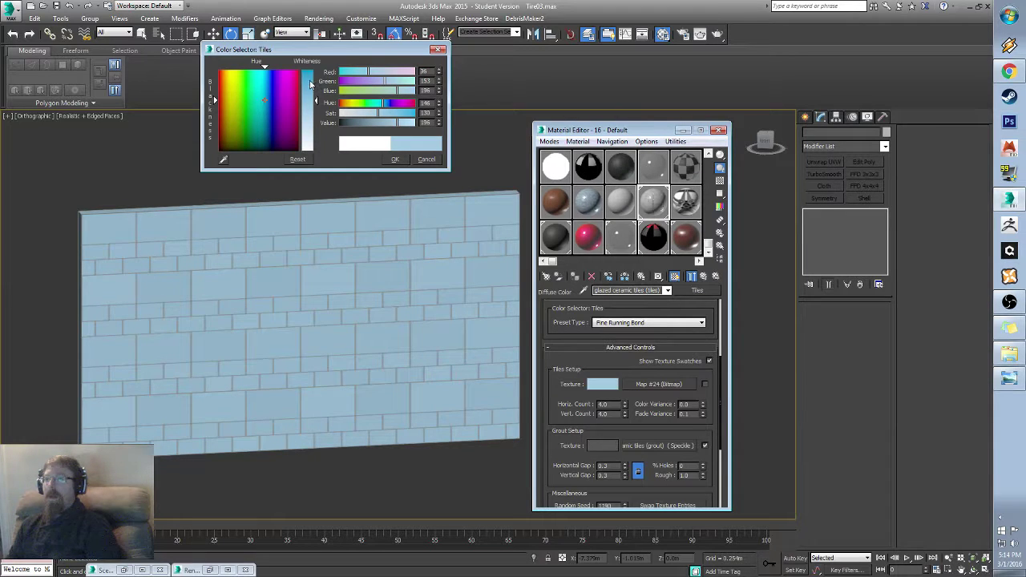
pyautogui.press('Return')
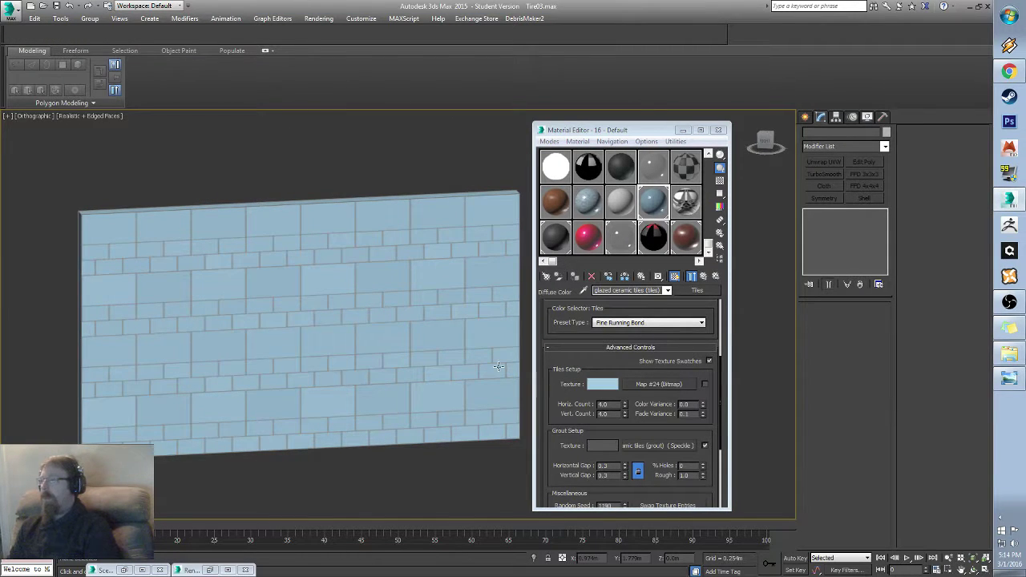
# Step: Set the tiles' Color Variance to 0.5
pyautogui.moveTo(491, 358); pyautogui.dragTo(467, 342, button='middle')
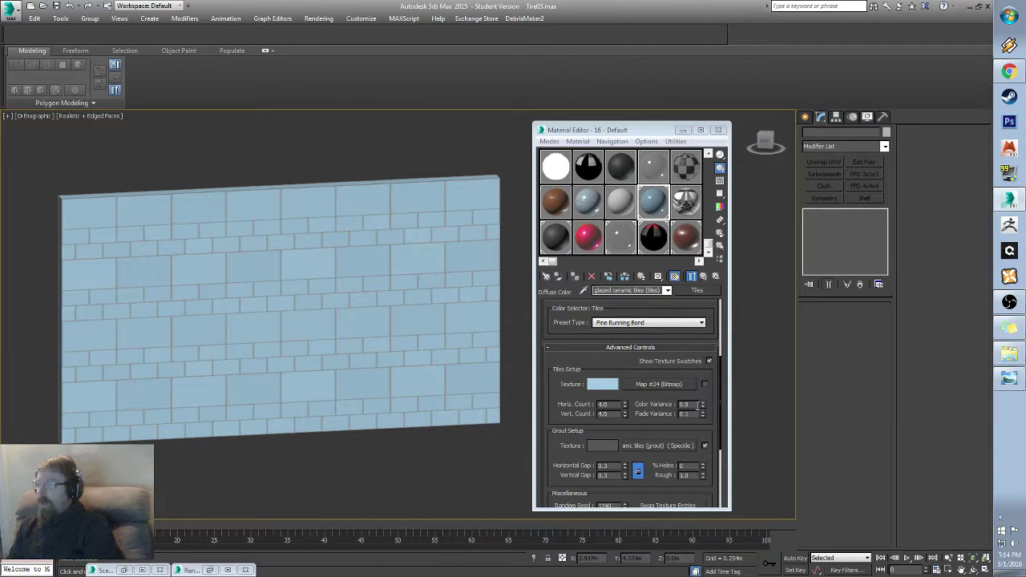
pyautogui.doubleClick(690, 405)
pyautogui.write('0.5')
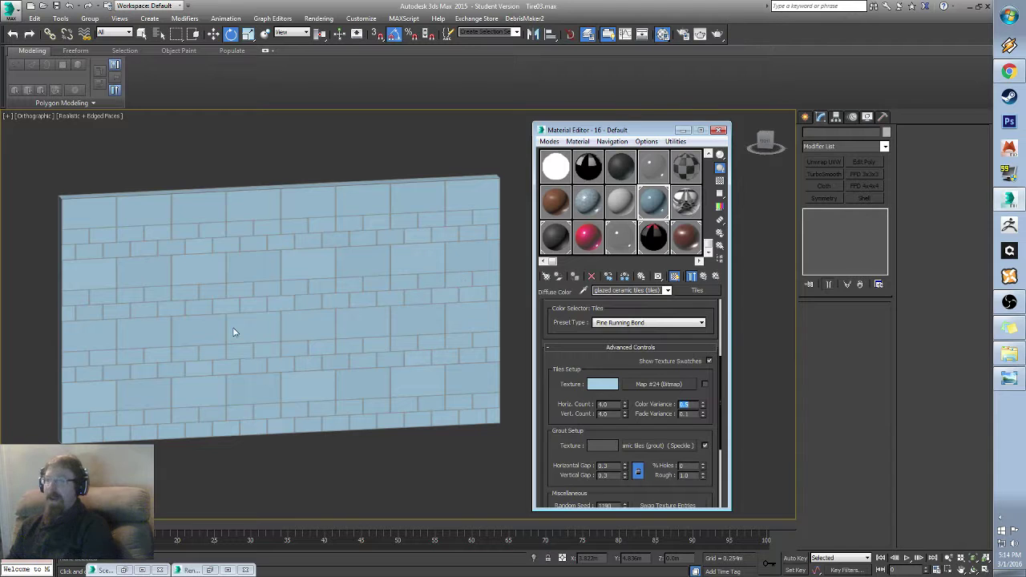
pyautogui.moveTo(255, 330); pyautogui.dragTo(276, 328, button='middle')
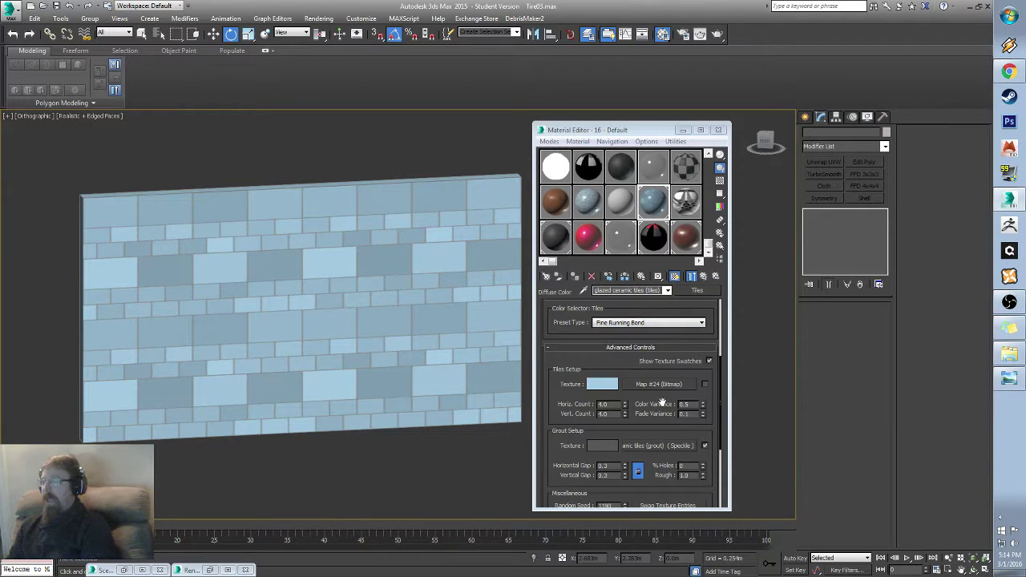
# Step: Set the tiles map's Random Seed to 4589
pyautogui.moveTo(665, 439); pyautogui.dragTo(656, 363)
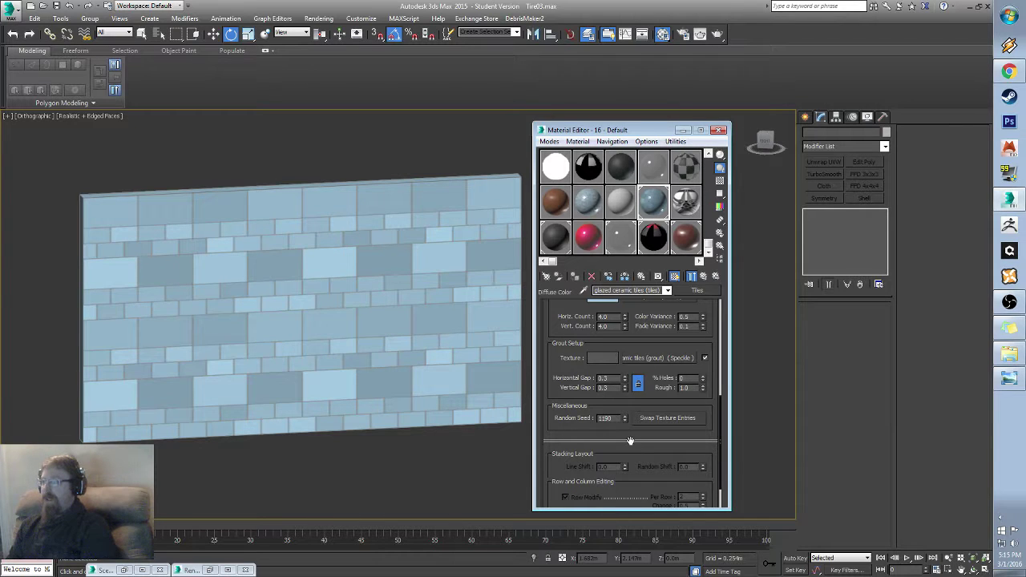
pyautogui.moveTo(641, 438); pyautogui.dragTo(640, 397)
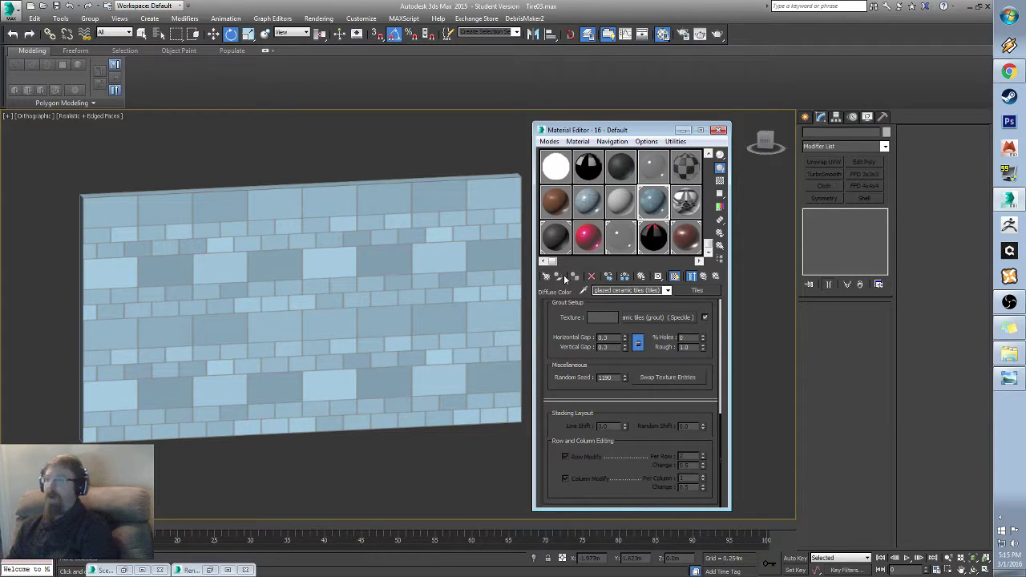
pyautogui.moveTo(640, 367); pyautogui.dragTo(625, 308)
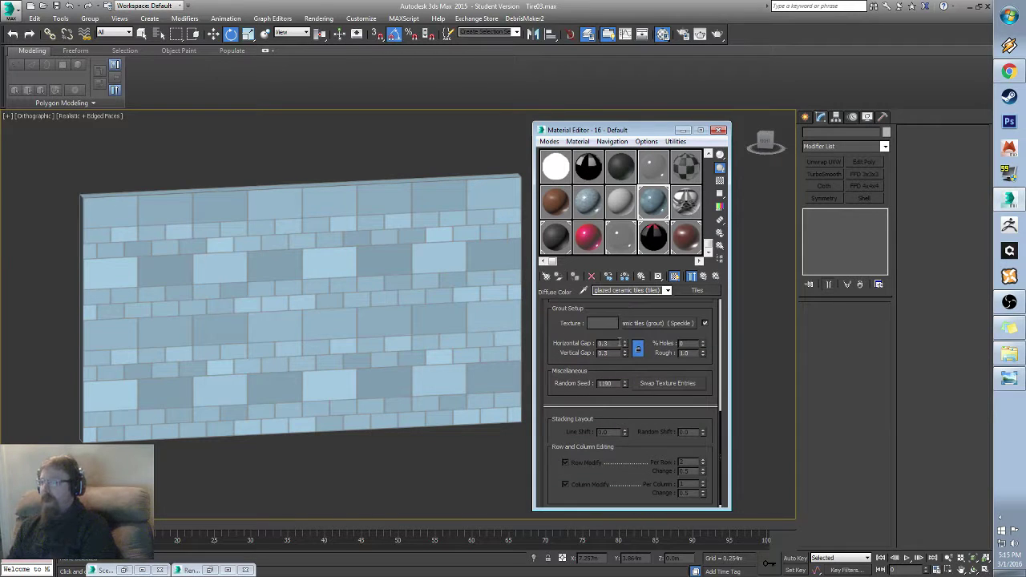
pyautogui.doubleClick(616, 383)
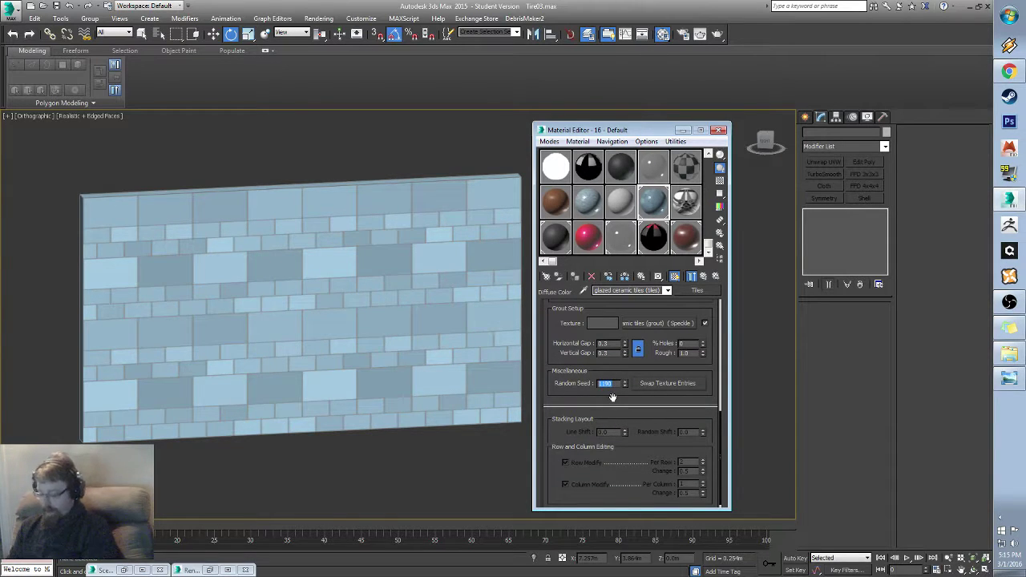
pyautogui.write('4589')
pyautogui.press('Return')
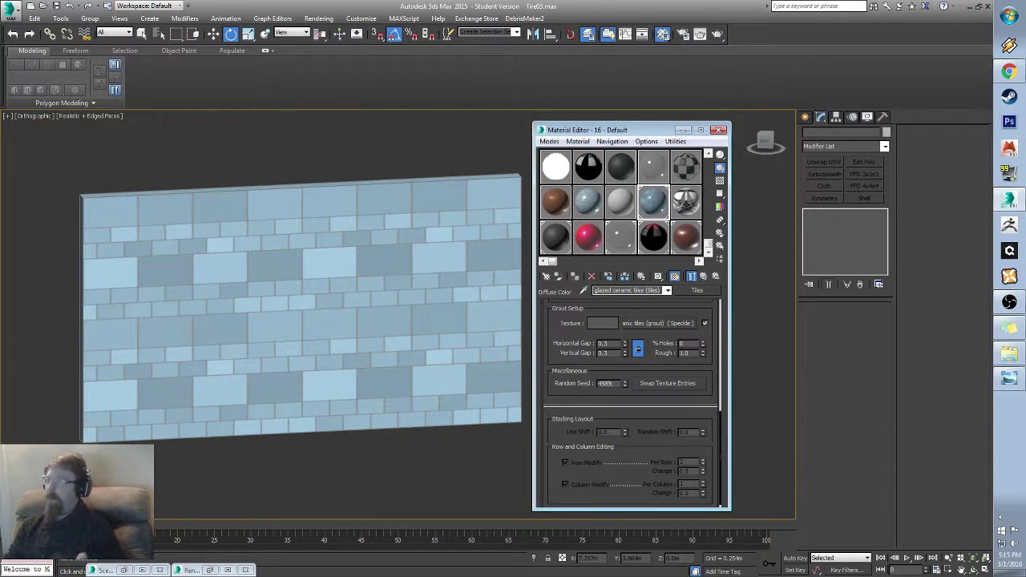
pyautogui.press('Return')
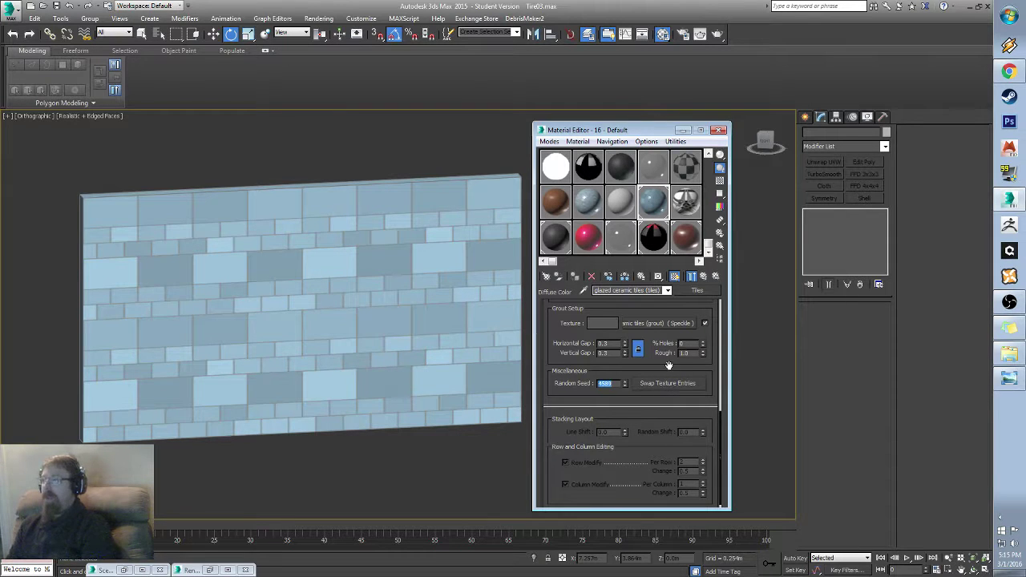
# Step: Go back from the tiles map to the parent Arch & Design material
pyautogui.scroll(3, 669, 366)
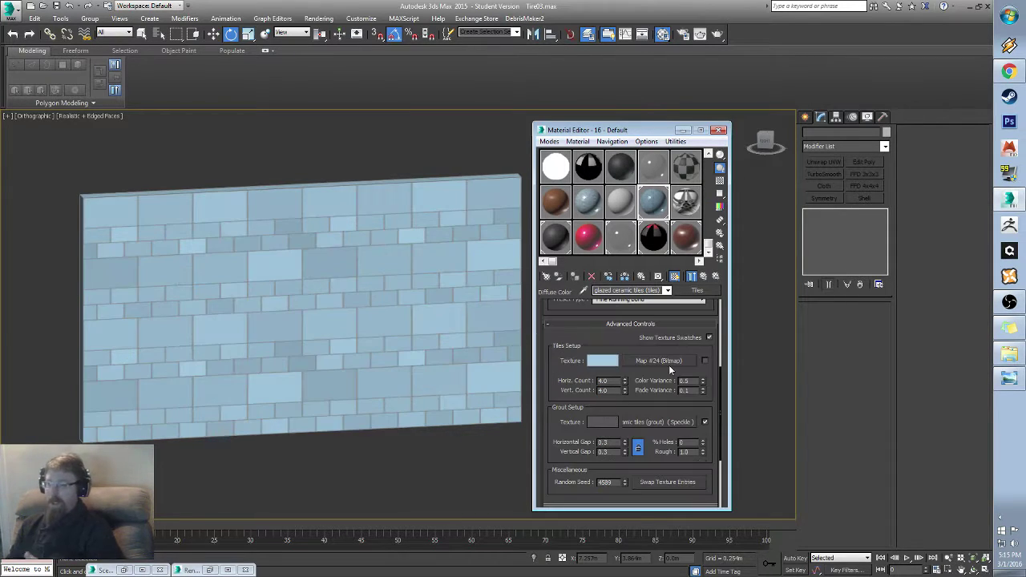
pyautogui.moveTo(671, 349); pyautogui.dragTo(671, 413)
pyautogui.scroll(4, 671, 413)
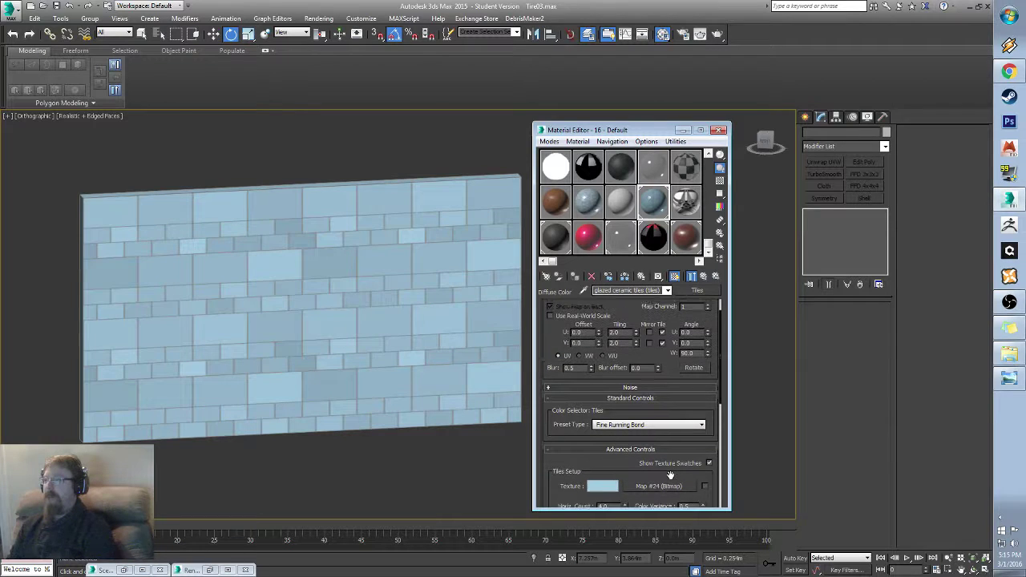
pyautogui.click(704, 276)
# Step: Unhide all objects and show the scene through Main Cam, with the Material Editor moved clear of the camera view
pyautogui.rightClick(324, 208)
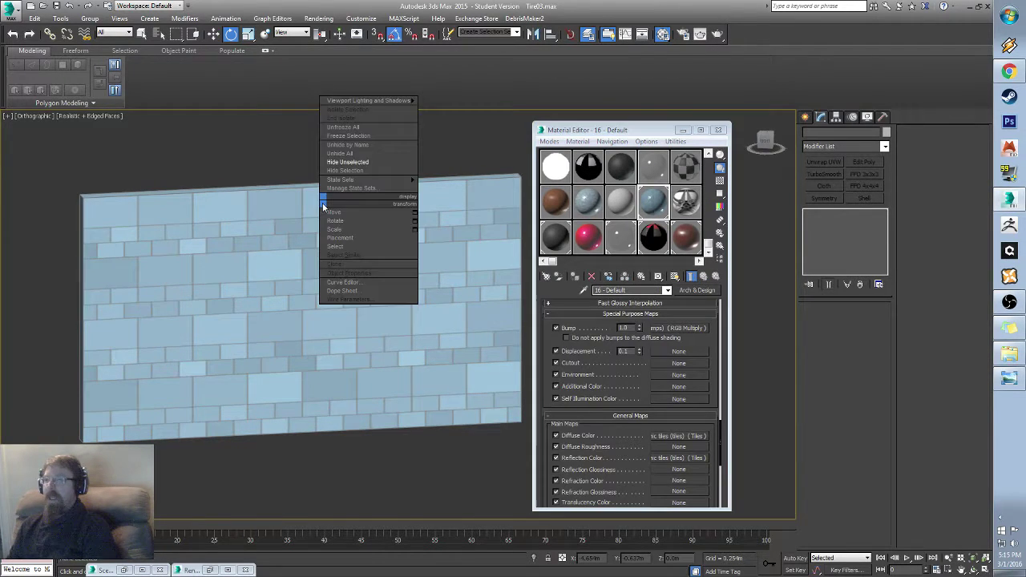
pyautogui.click(343, 153)
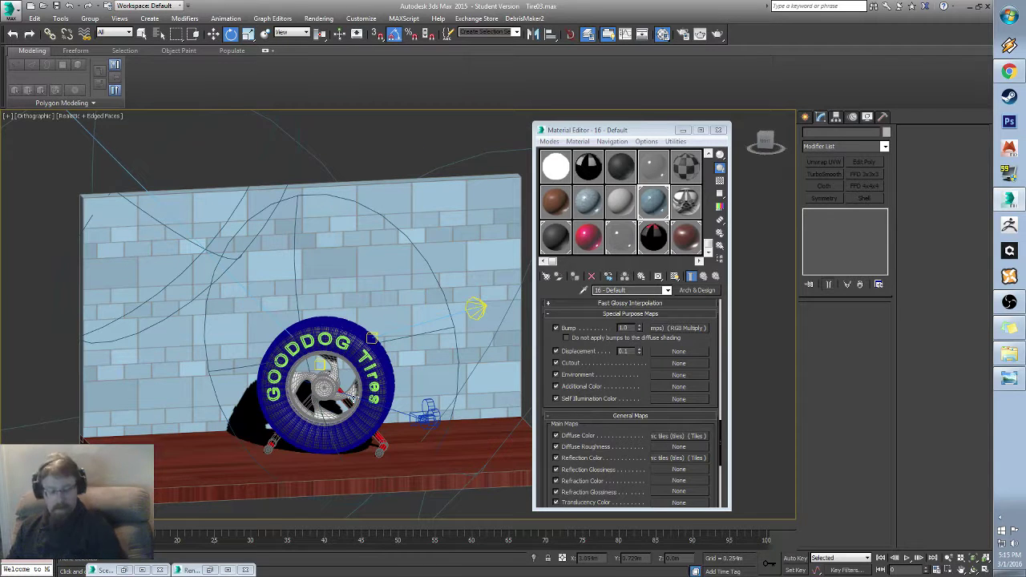
pyautogui.press('c')
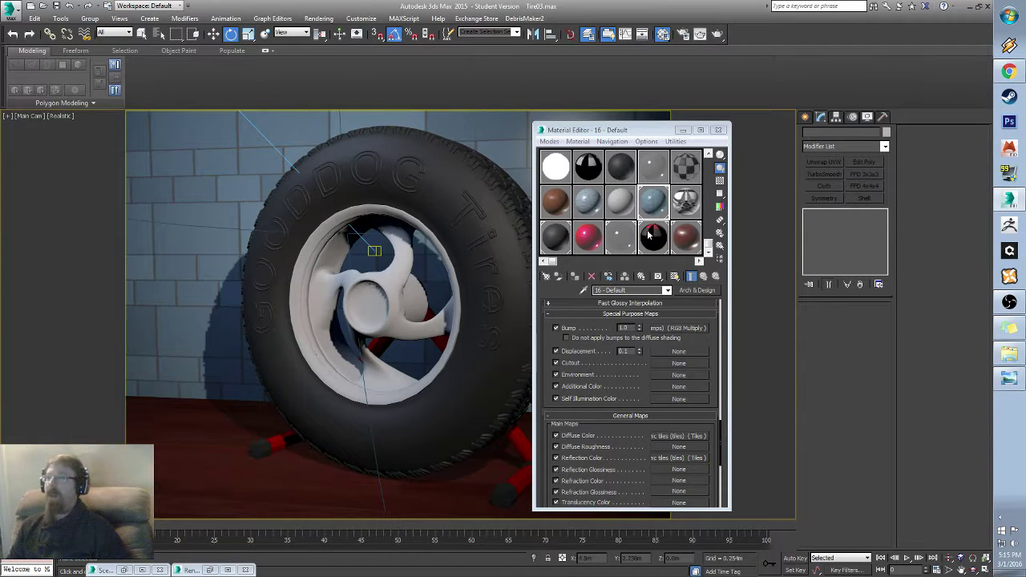
pyautogui.moveTo(611, 136); pyautogui.dragTo(796, 107)
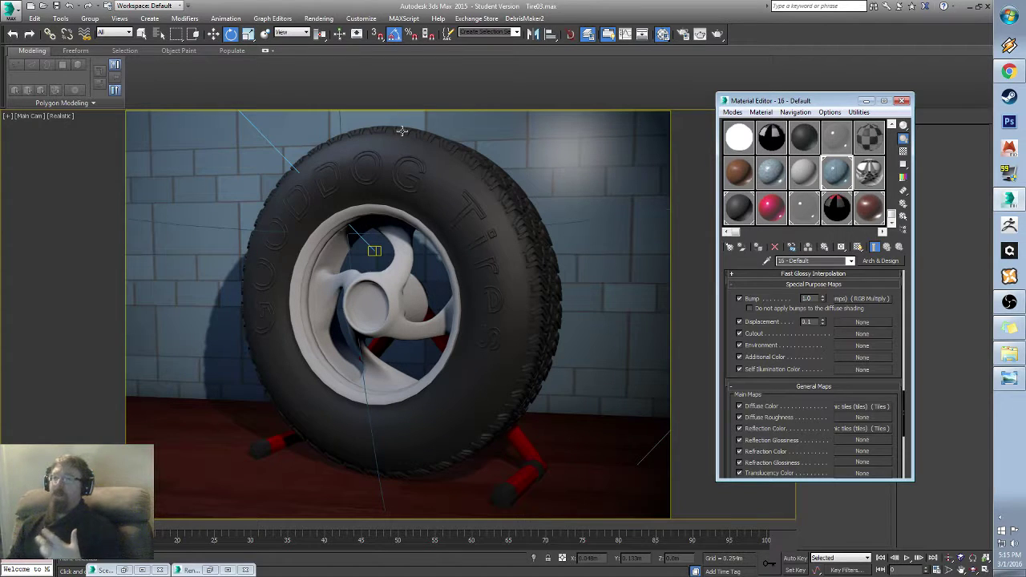
# Step: Open the exposure settings, choose mr Photographic Exposure Control and render its preview
pyautogui.click(319, 18)
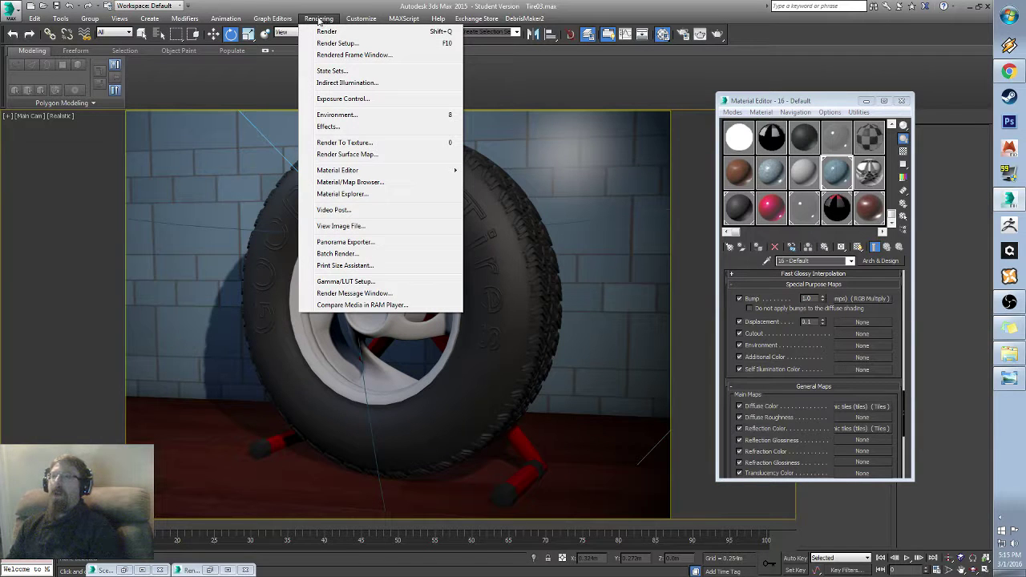
pyautogui.click(340, 99)
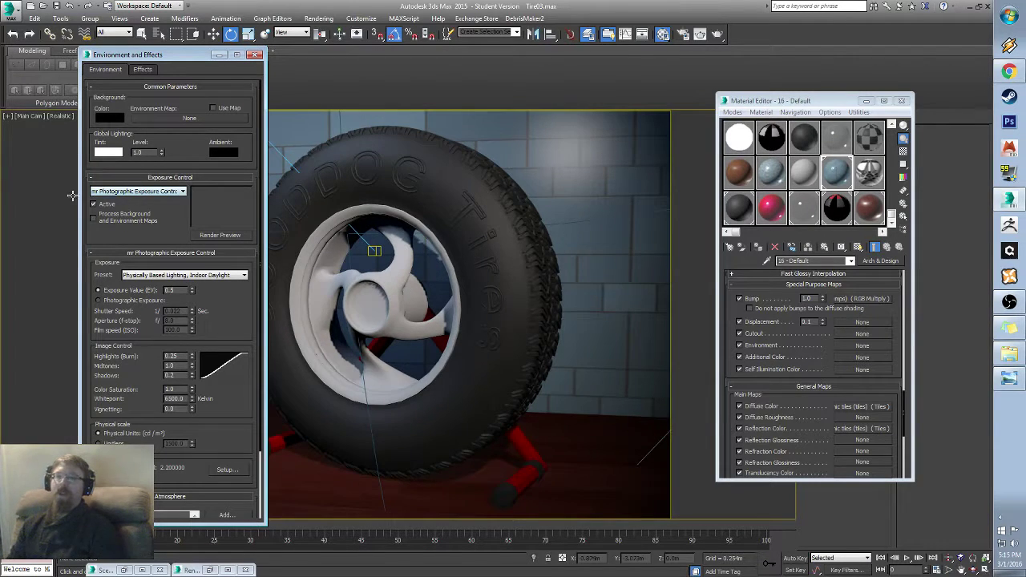
pyautogui.click(120, 192)
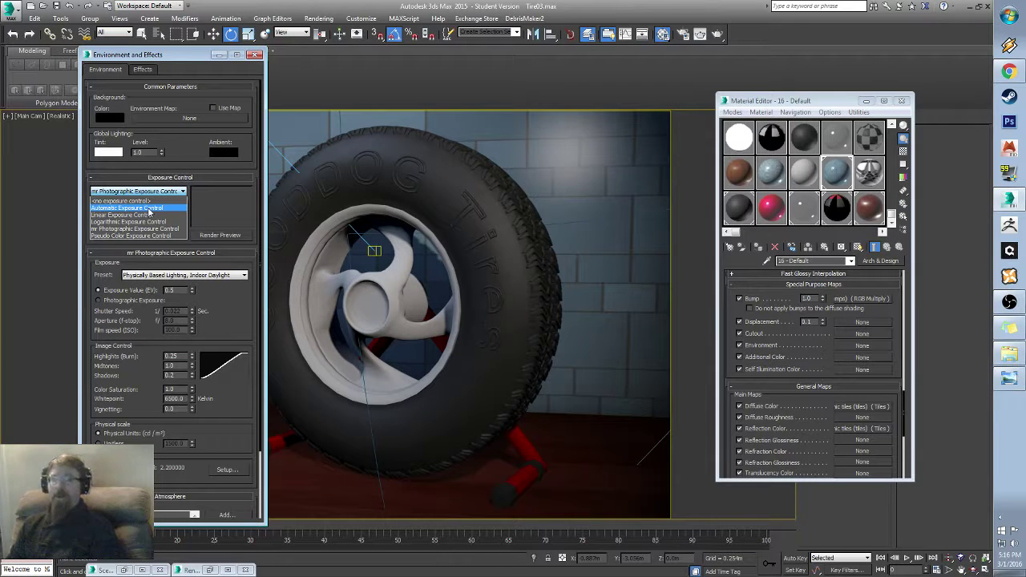
pyautogui.click(148, 230)
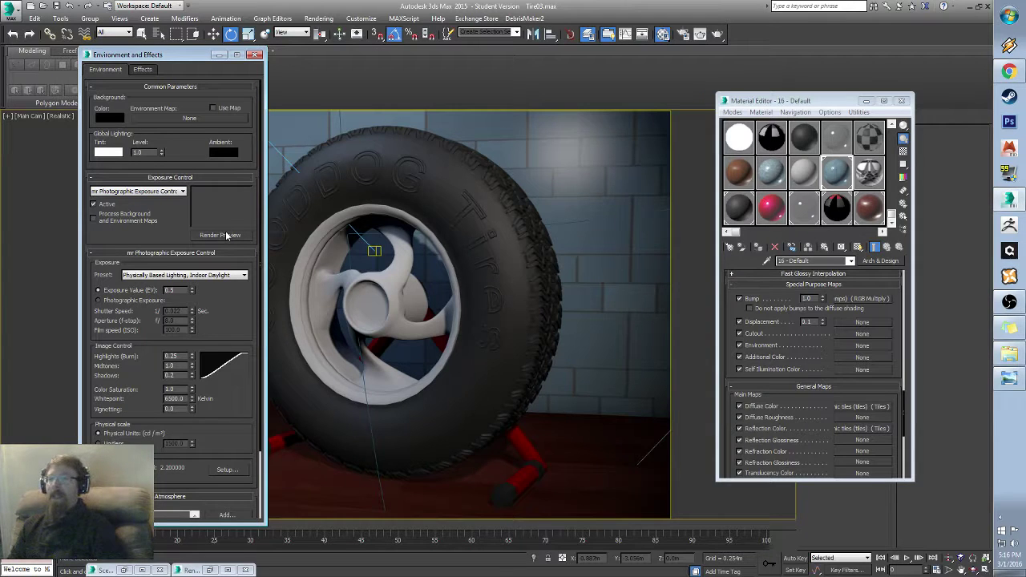
pyautogui.click(202, 236)
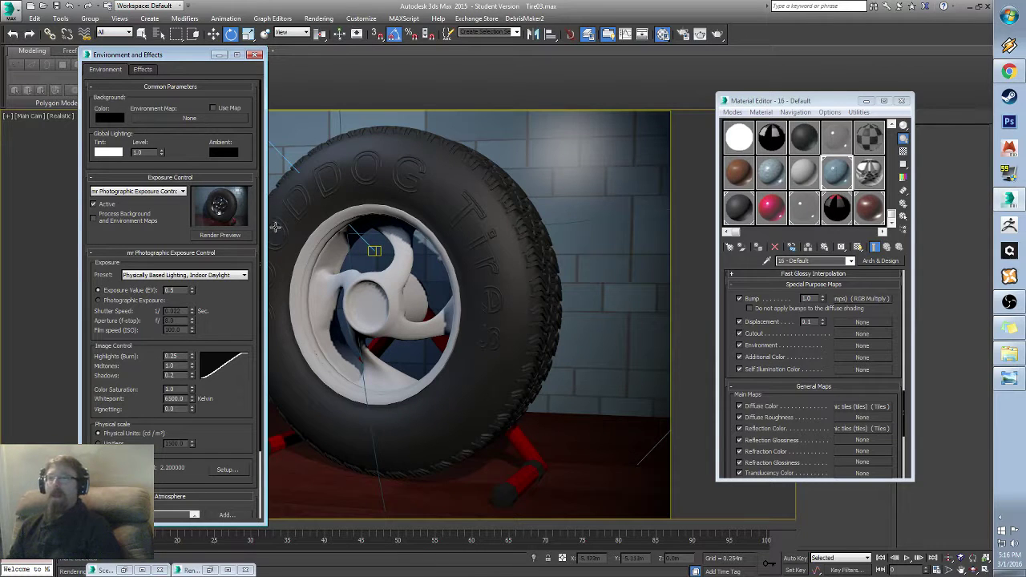
# Step: Switch the exposure to Photographic Exposure and set the shutter speed to 1/0.012 sec
pyautogui.click(134, 301)
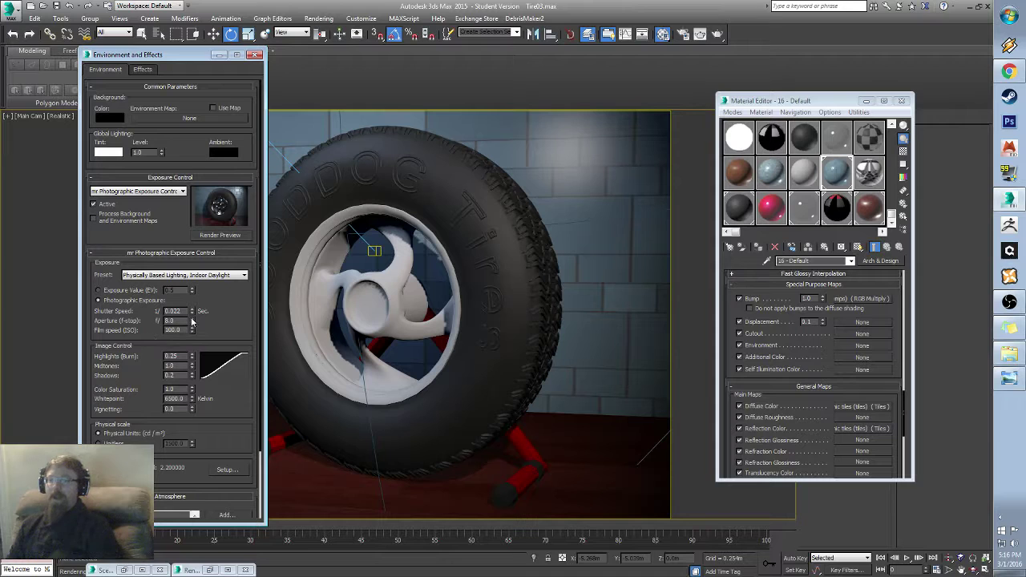
pyautogui.moveTo(191, 311); pyautogui.dragTo(192, 311)
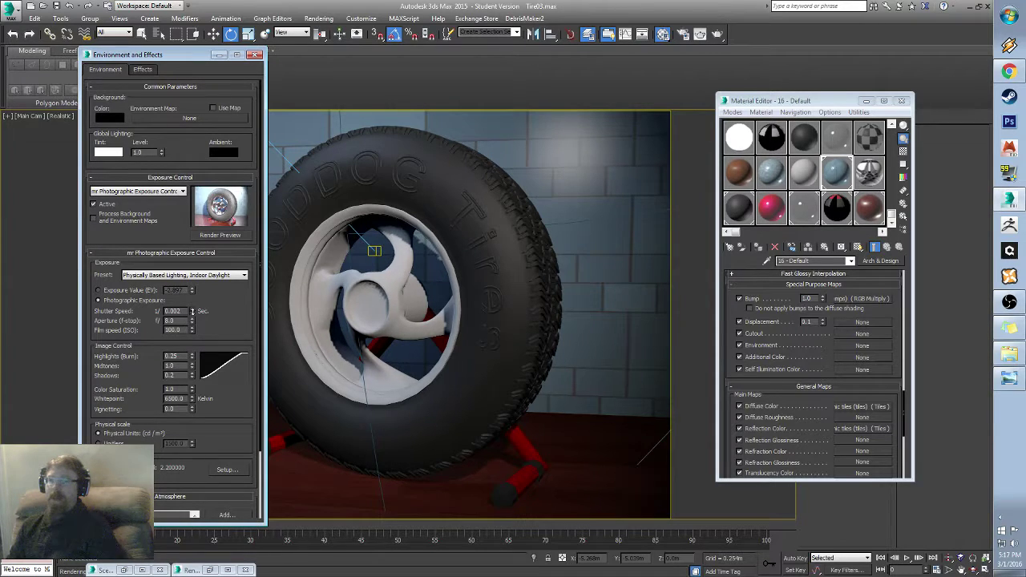
pyautogui.click(192, 310)
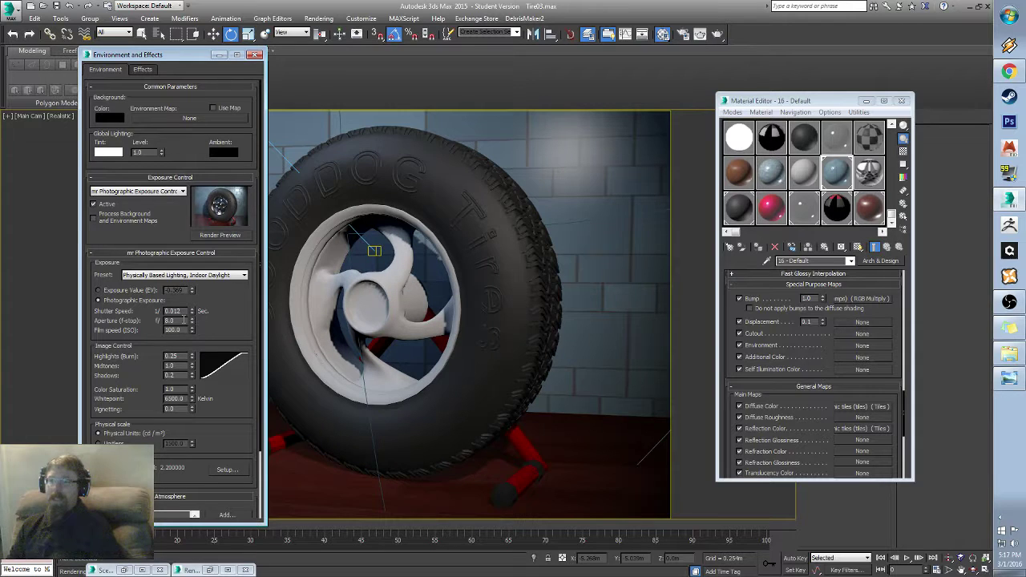
# Step: Set the exposure's aperture to f/5.6 and the film speed to ISO 200
pyautogui.doubleClick(183, 319)
pyautogui.write('5.6')
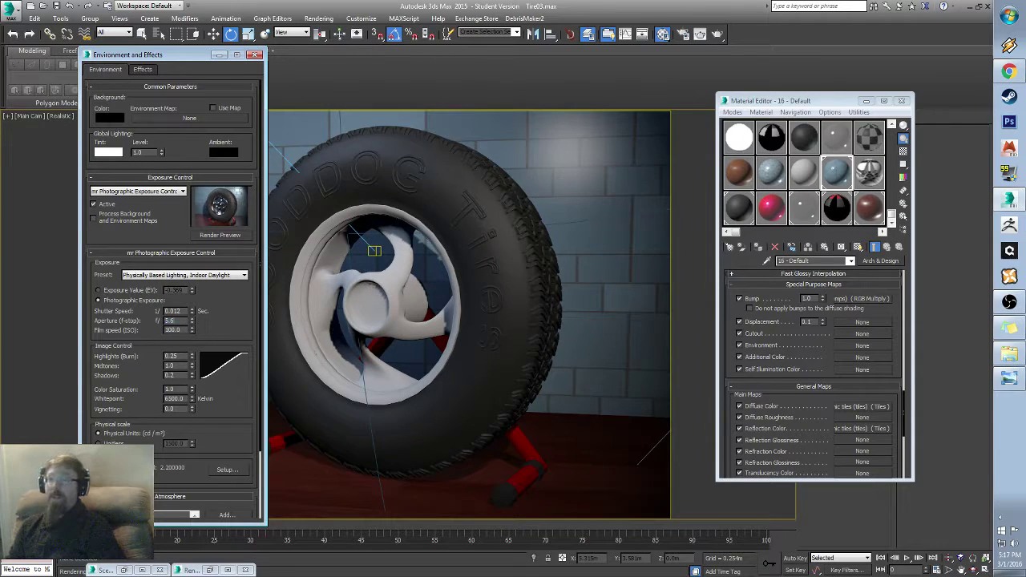
pyautogui.press('Return')
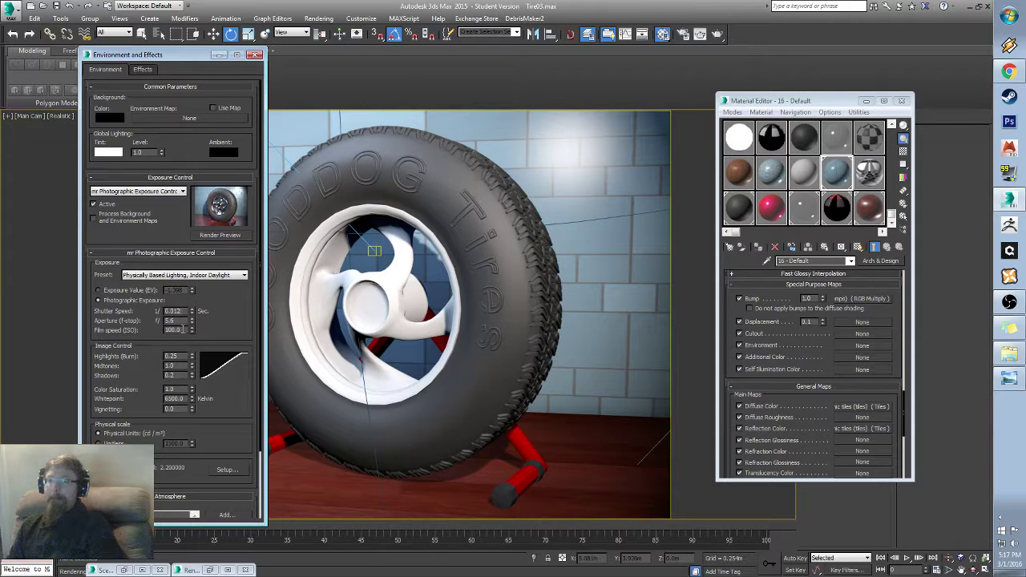
pyautogui.doubleClick(175, 329)
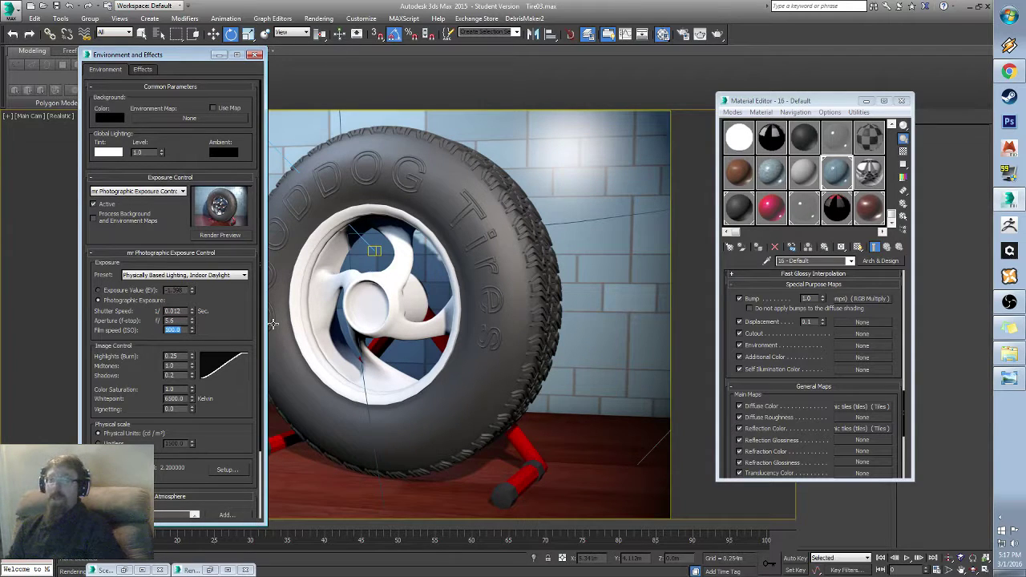
pyautogui.write('200')
pyautogui.press('Return')
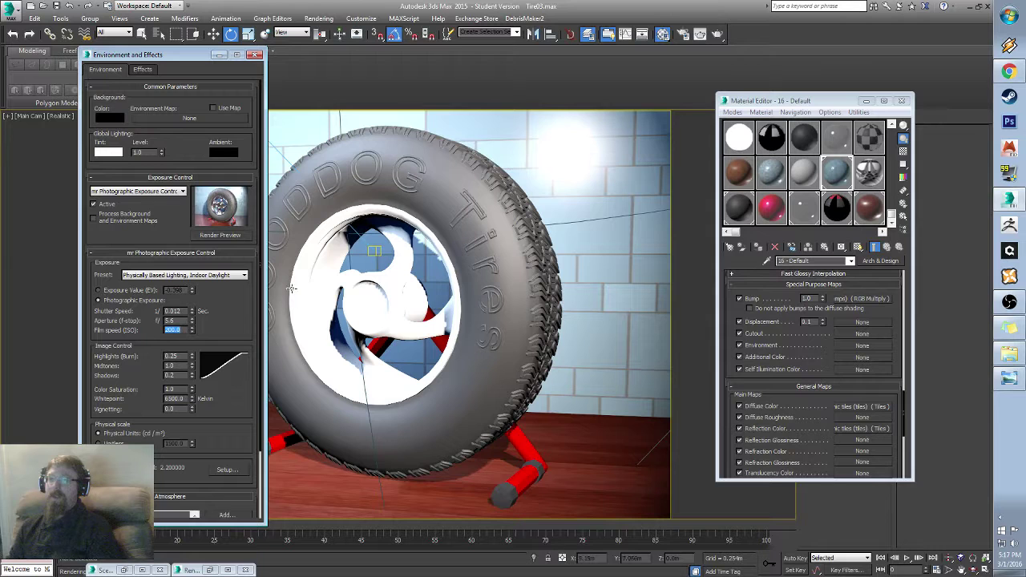
# Step: Set the photographic exposure's shutter speed to 1/0.032 sec
pyautogui.click(190, 315)
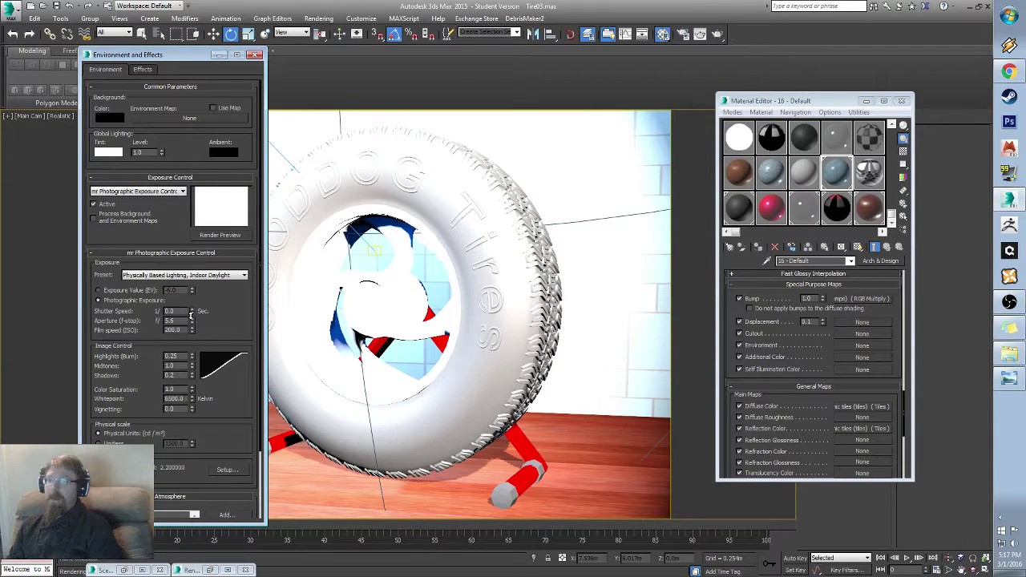
pyautogui.moveTo(191, 319); pyautogui.dragTo(191, 310)
pyautogui.click(192, 310)
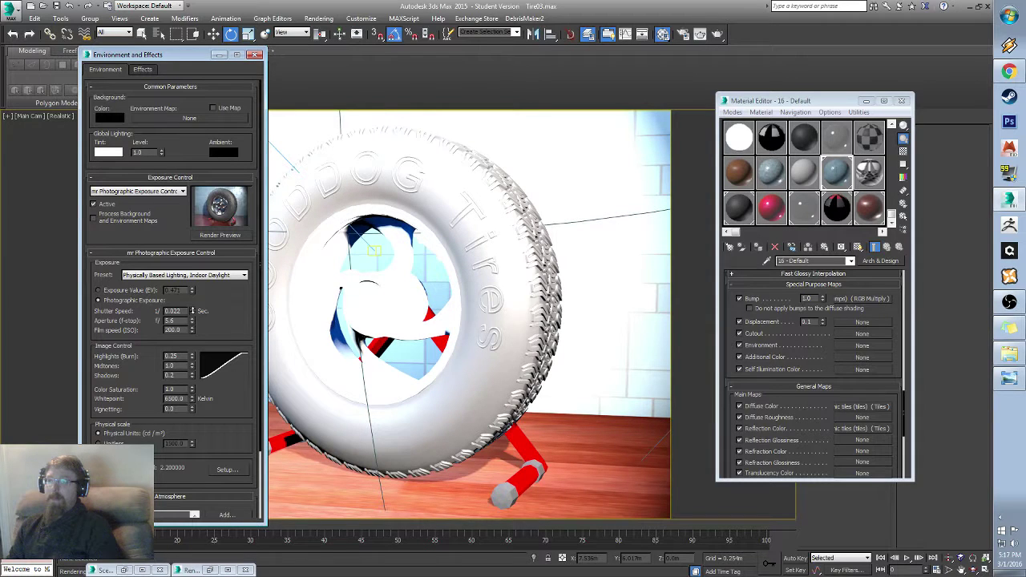
pyautogui.click(193, 310)
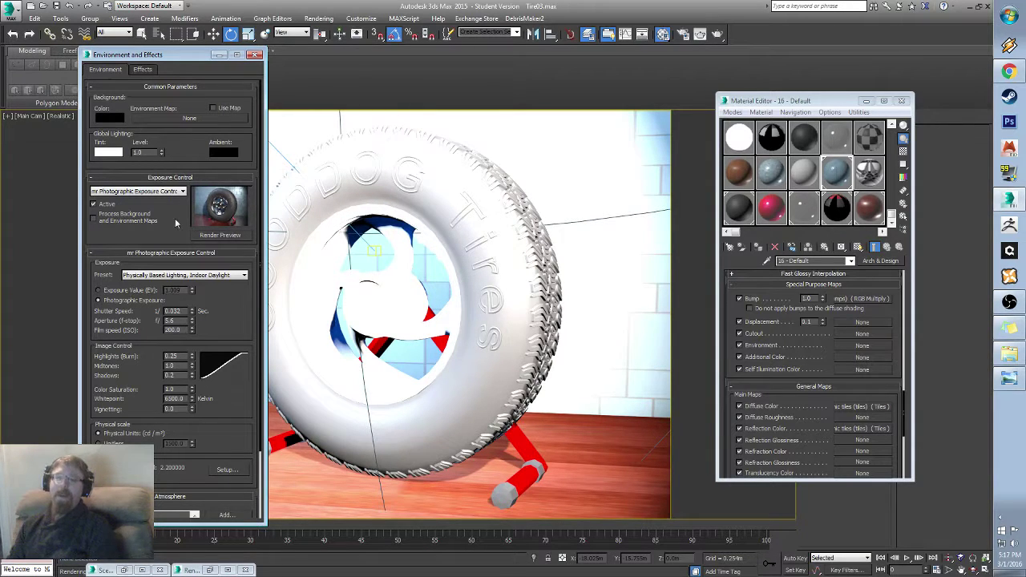
# Step: Minimize the exposure settings and Material Editor, render the Main Cam view and inspect the tire and tile wall in the rendered frame up close
pyautogui.click(218, 55)
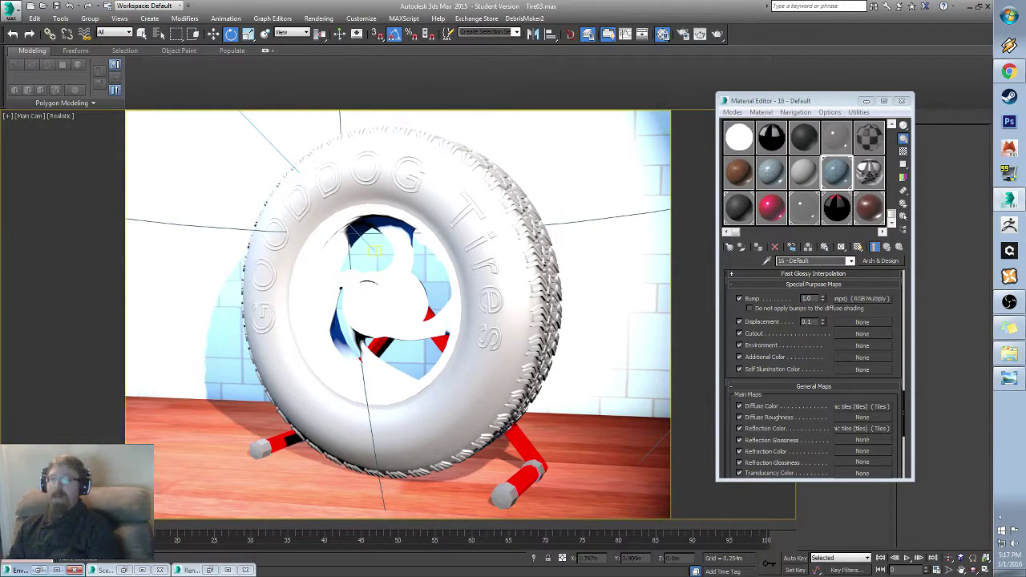
pyautogui.click(866, 101)
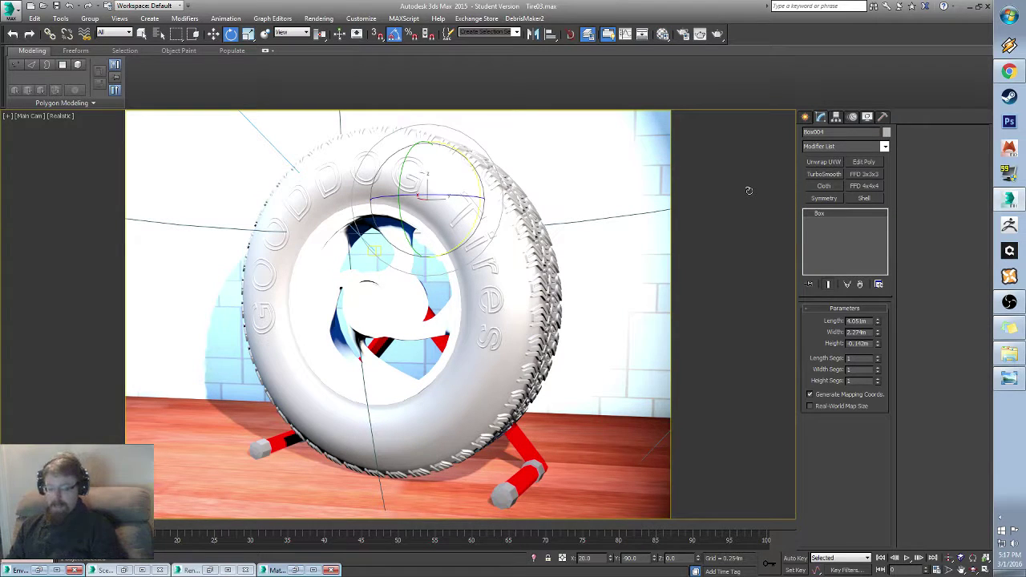
pyautogui.hotkey('shift', 'q')
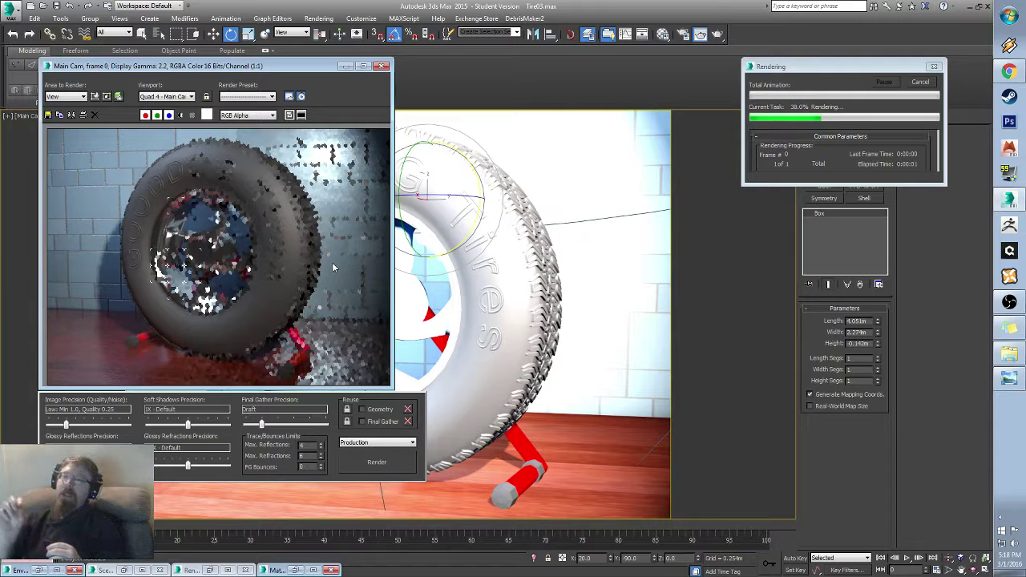
pyautogui.scroll(4, 345, 189)
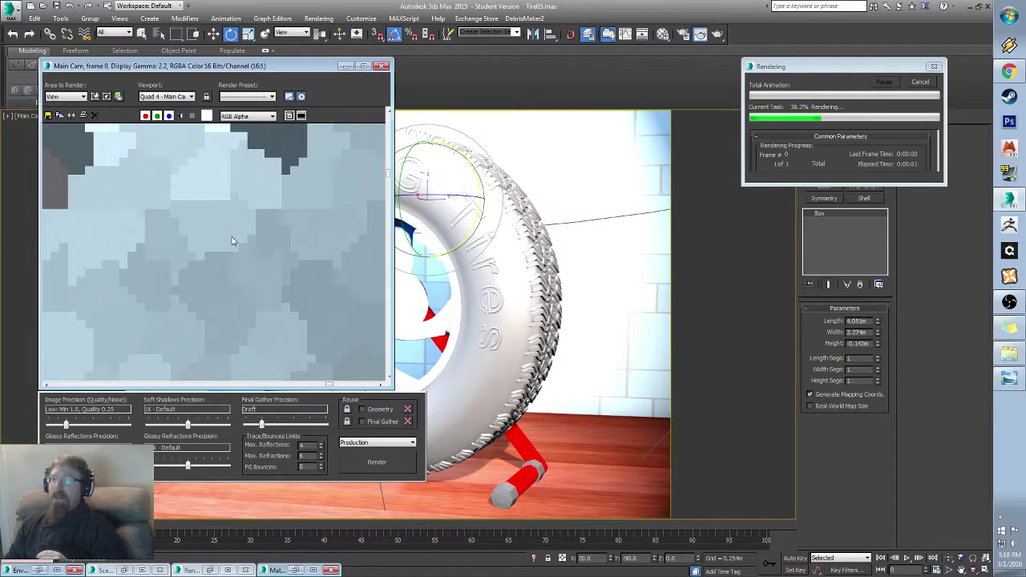
pyautogui.scroll(-3, 233, 241)
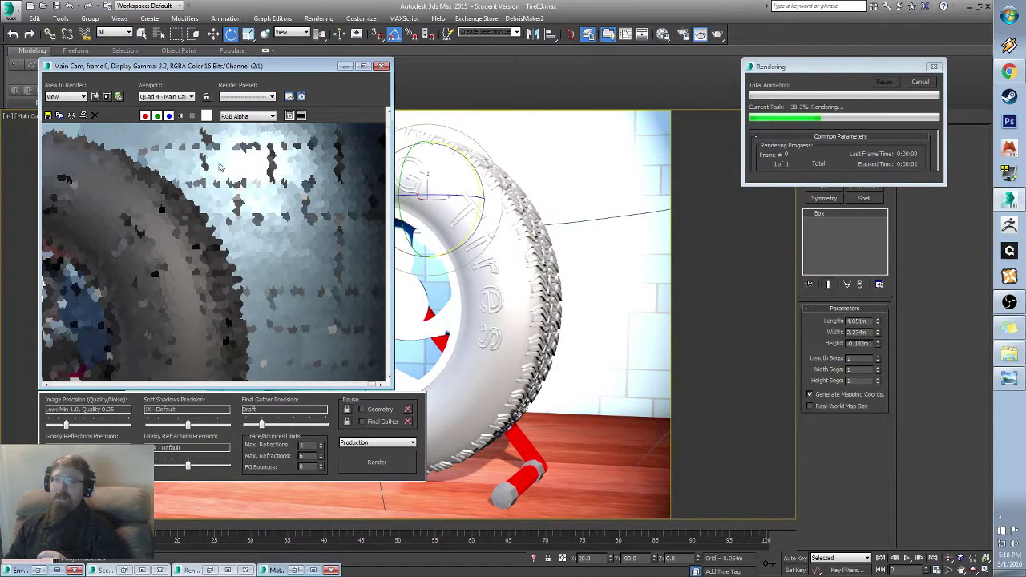
pyautogui.scroll(-2, 215, 265)
pyautogui.scroll(1, 233, 267)
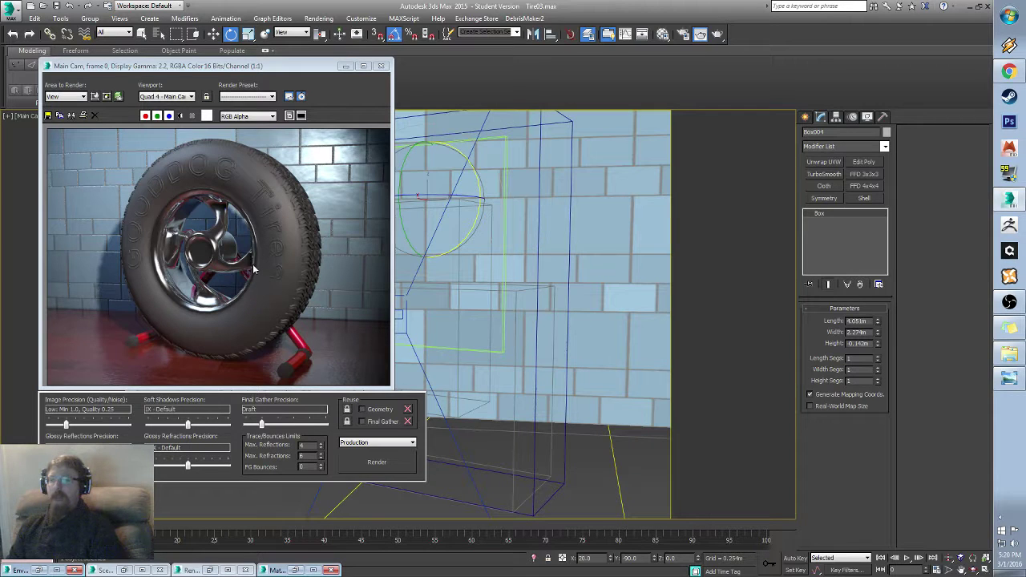
pyautogui.hotkey('alt', 'q')
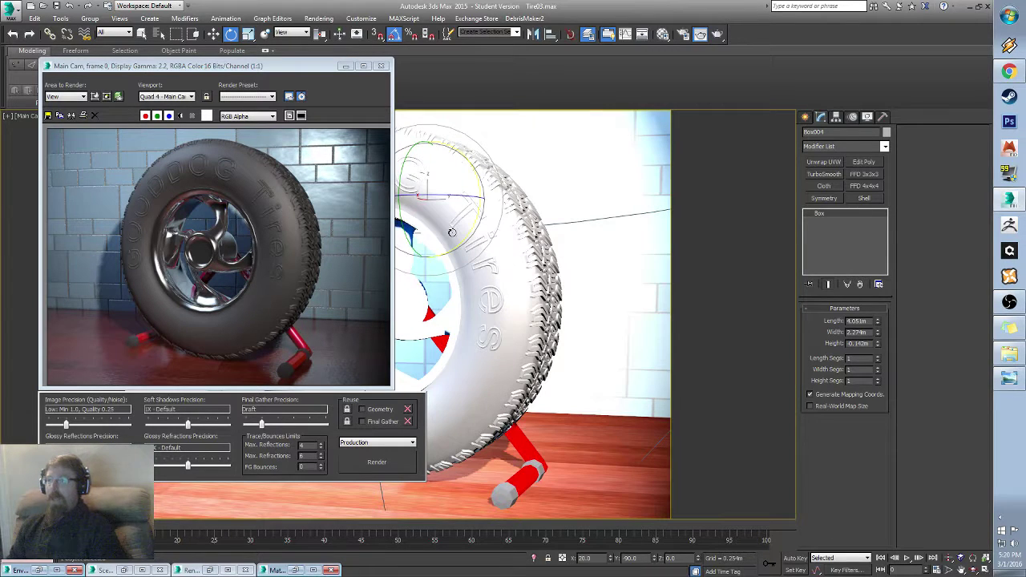